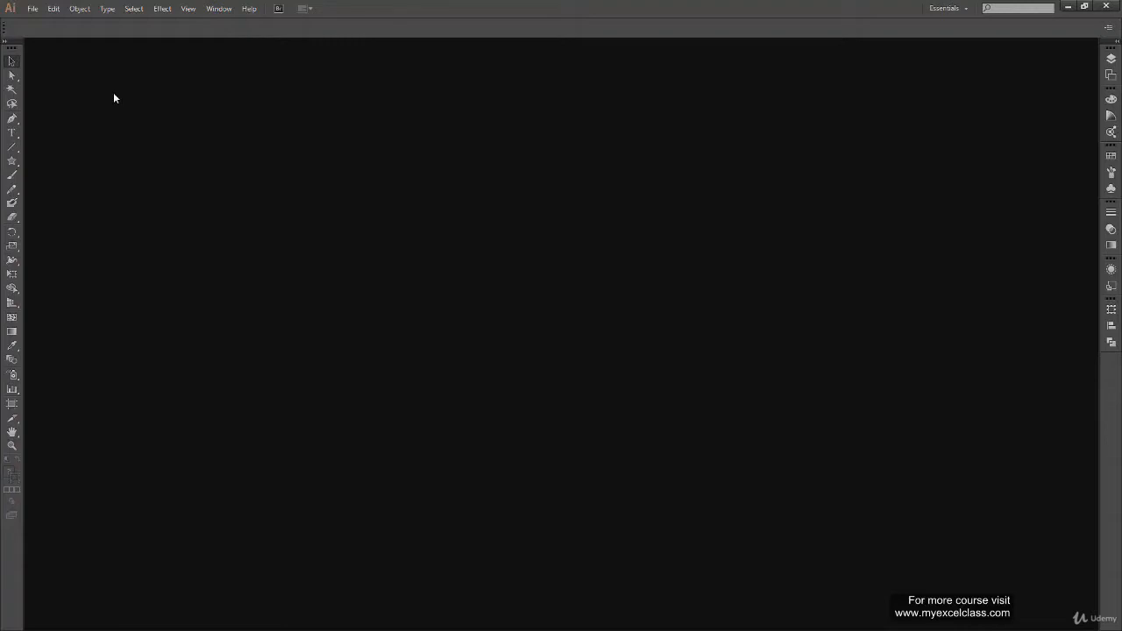
Open the recently used file Clock_example.ai
{"action": "left_click", "coordinate": [33, 9]}
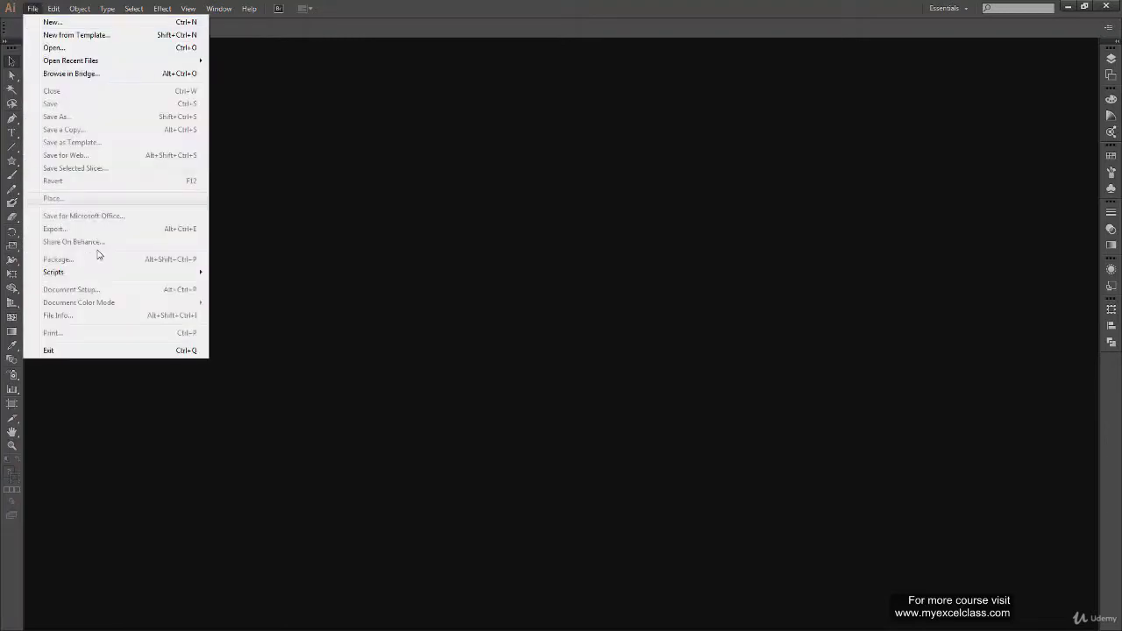
{"action": "mouse_move", "coordinate": [121, 64]}
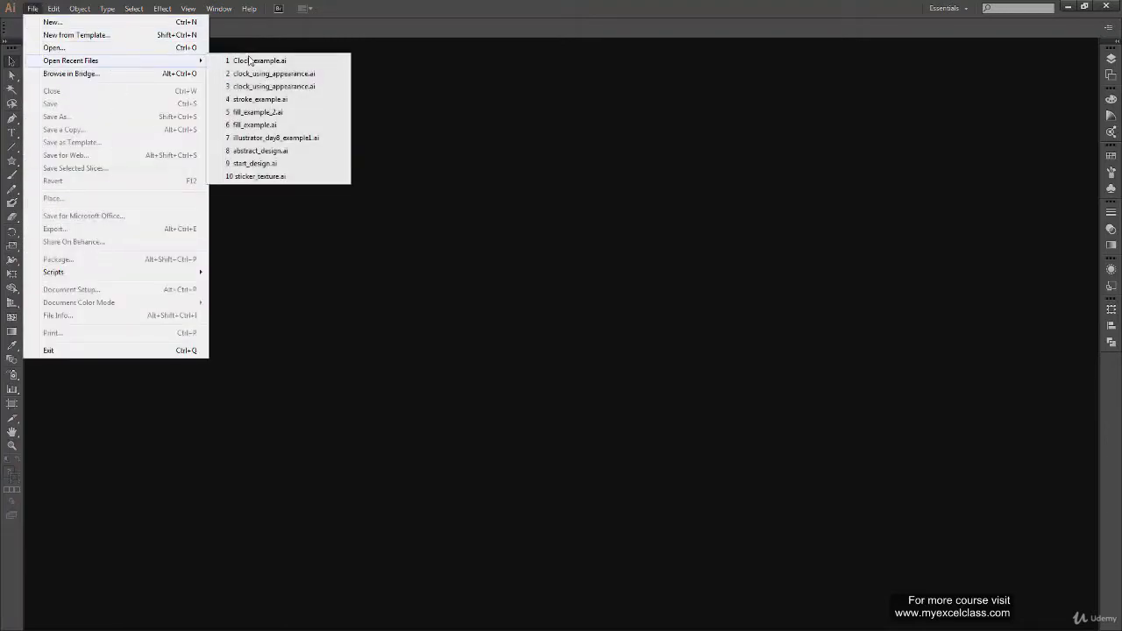
{"action": "left_click", "coordinate": [309, 64]}
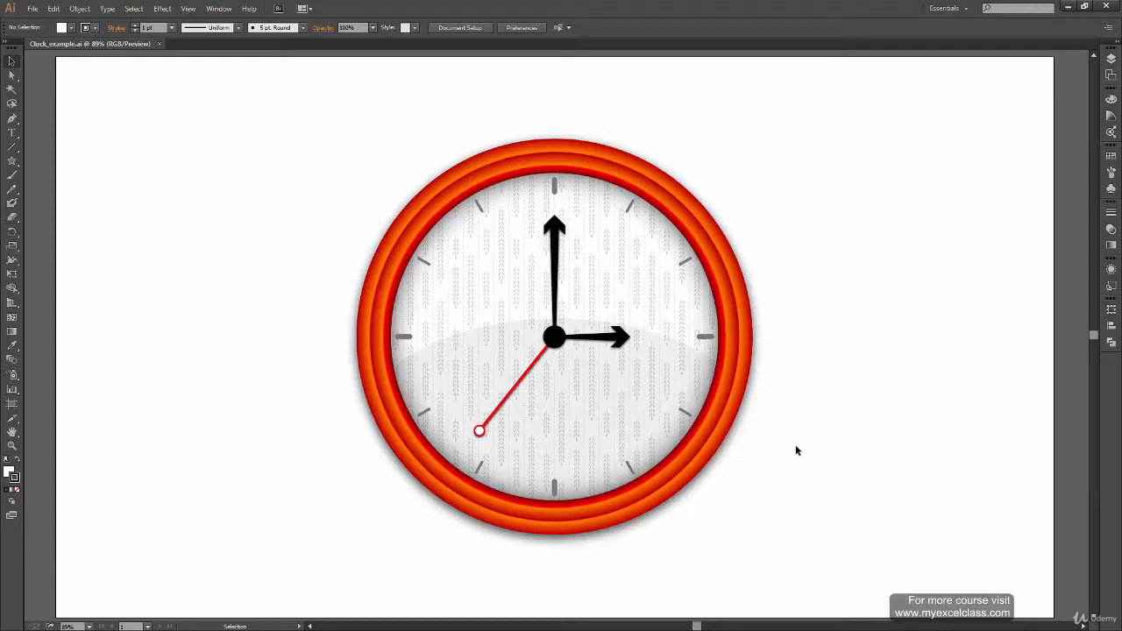
Create a new document with the default settings and draw a five-pointed star about 438 px wide in the middle of the artboard
{"action": "left_click", "coordinate": [32, 8]}
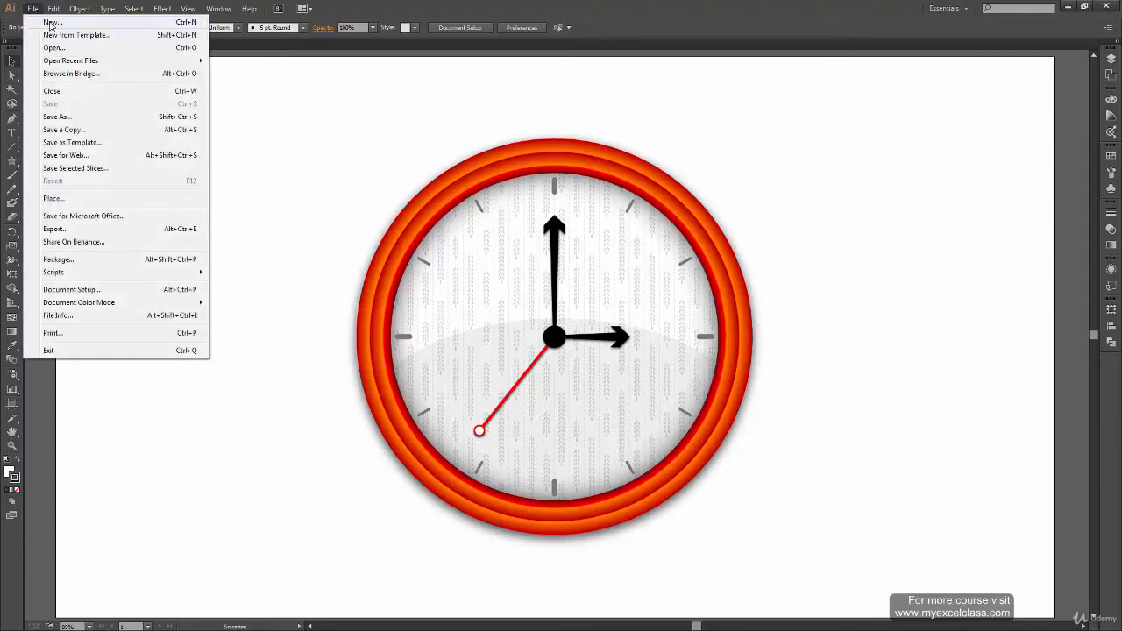
{"action": "left_click", "coordinate": [37, 21]}
{"action": "left_click", "coordinate": [615, 457]}
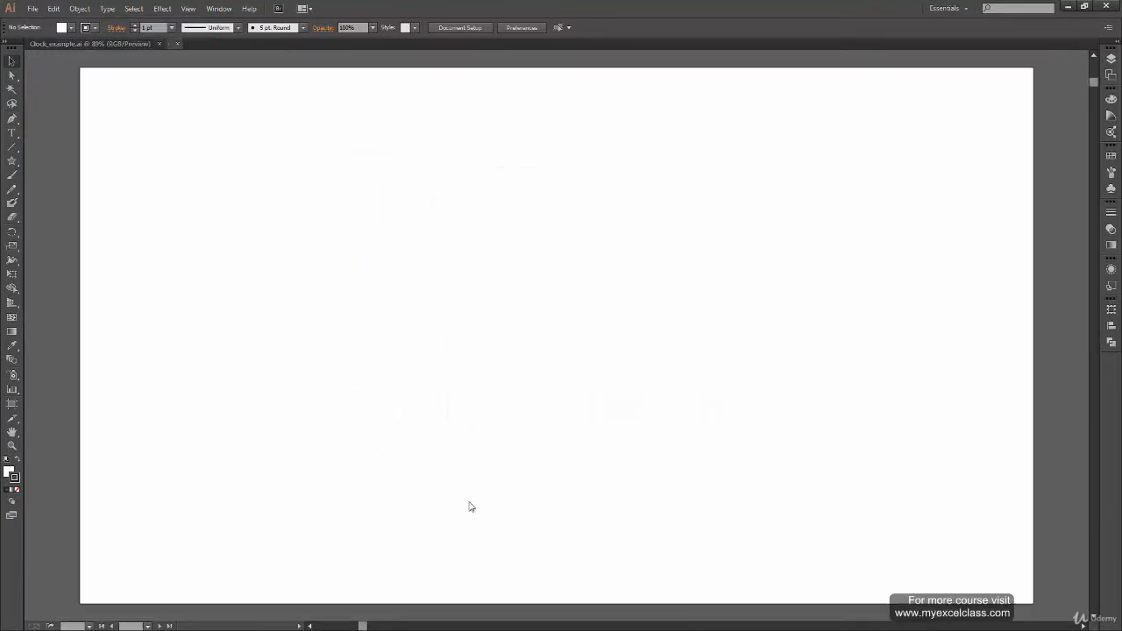
{"action": "left_click", "coordinate": [12, 161]}
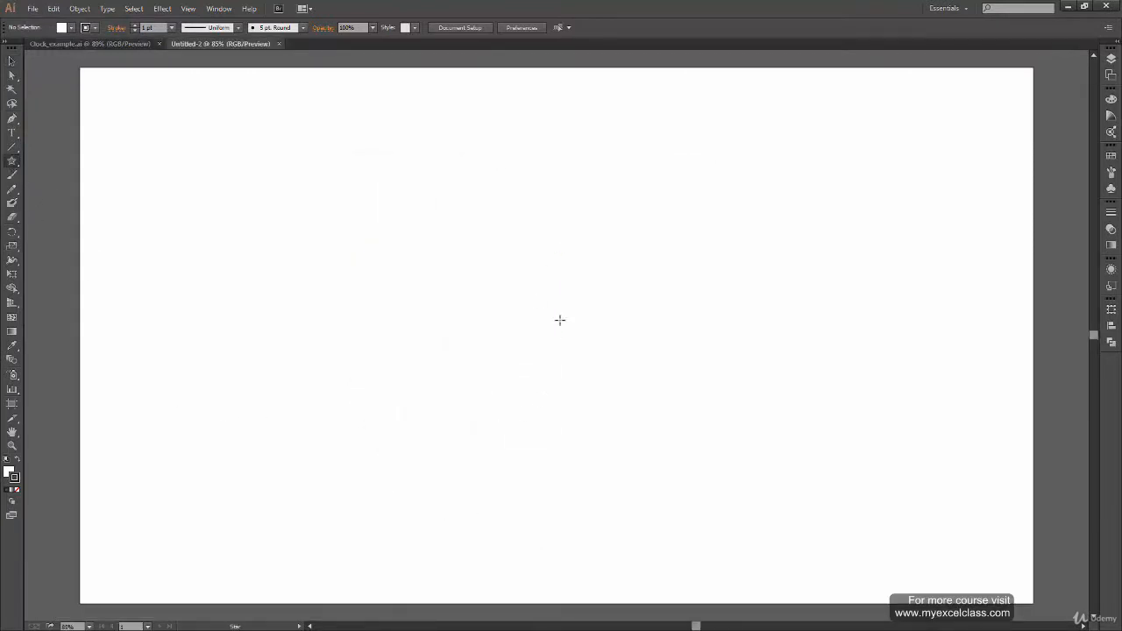
{"action": "left_click_drag", "start_coordinate": [558, 336], "coordinate": [664, 300]}
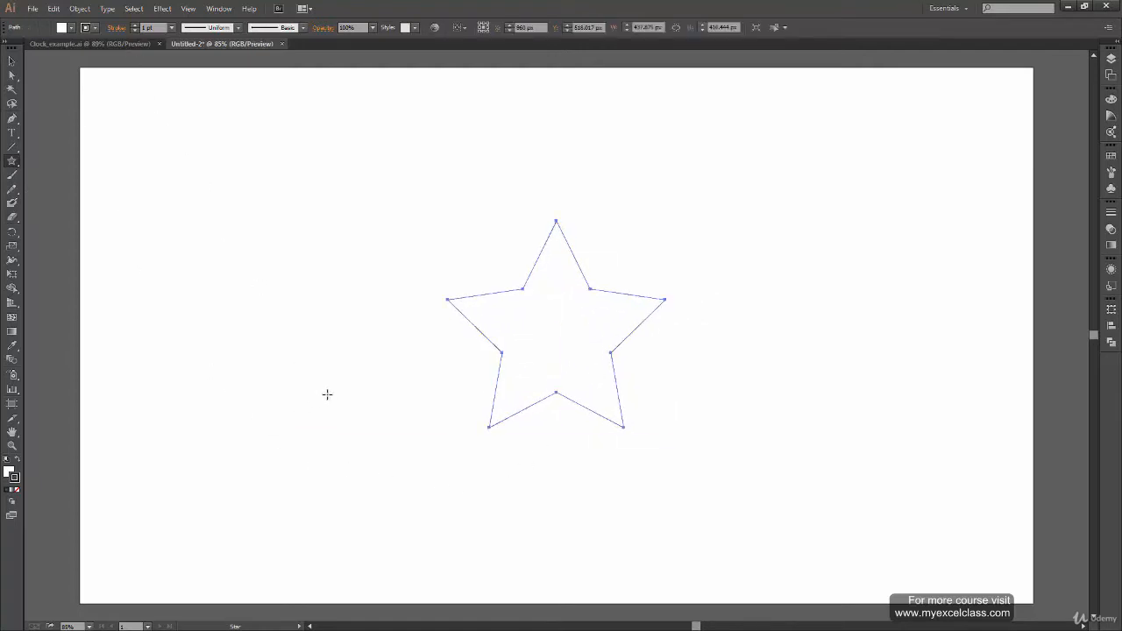
Try a Gaussian Blur with a 20-pixel radius on the star with preview turned on, and undo it
{"action": "left_click", "coordinate": [162, 9]}
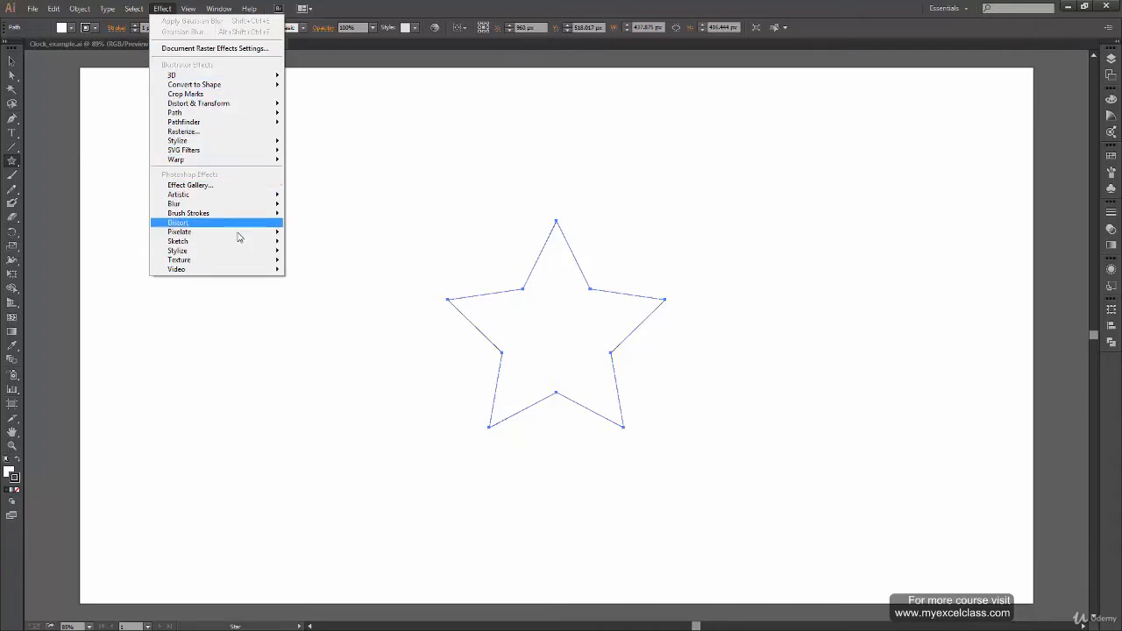
{"action": "mouse_move", "coordinate": [246, 214]}
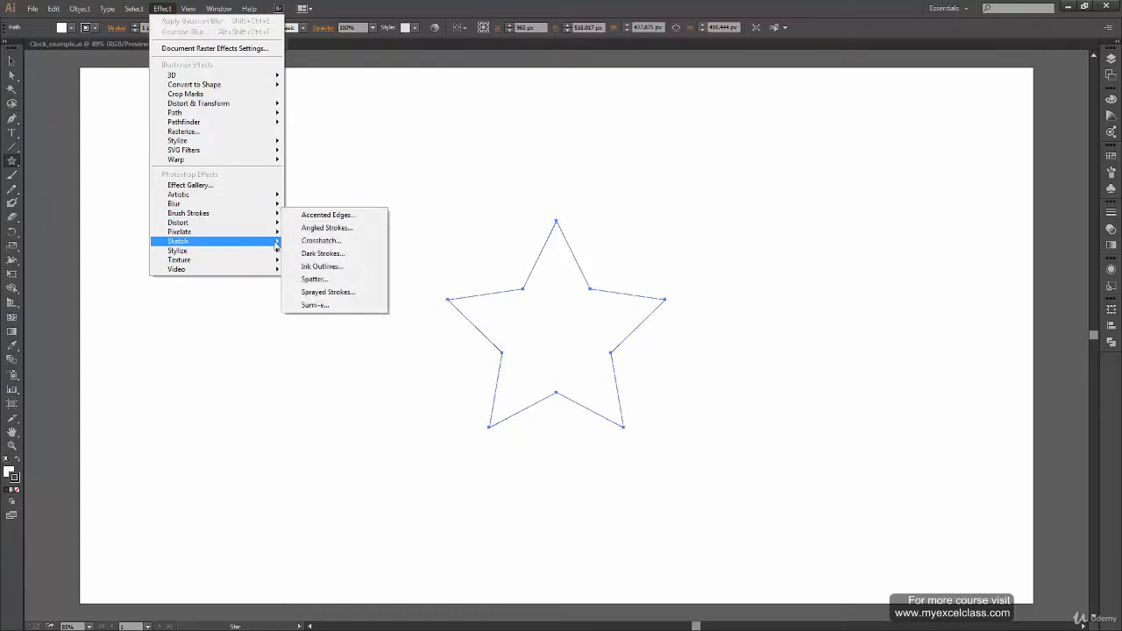
{"action": "mouse_move", "coordinate": [248, 237]}
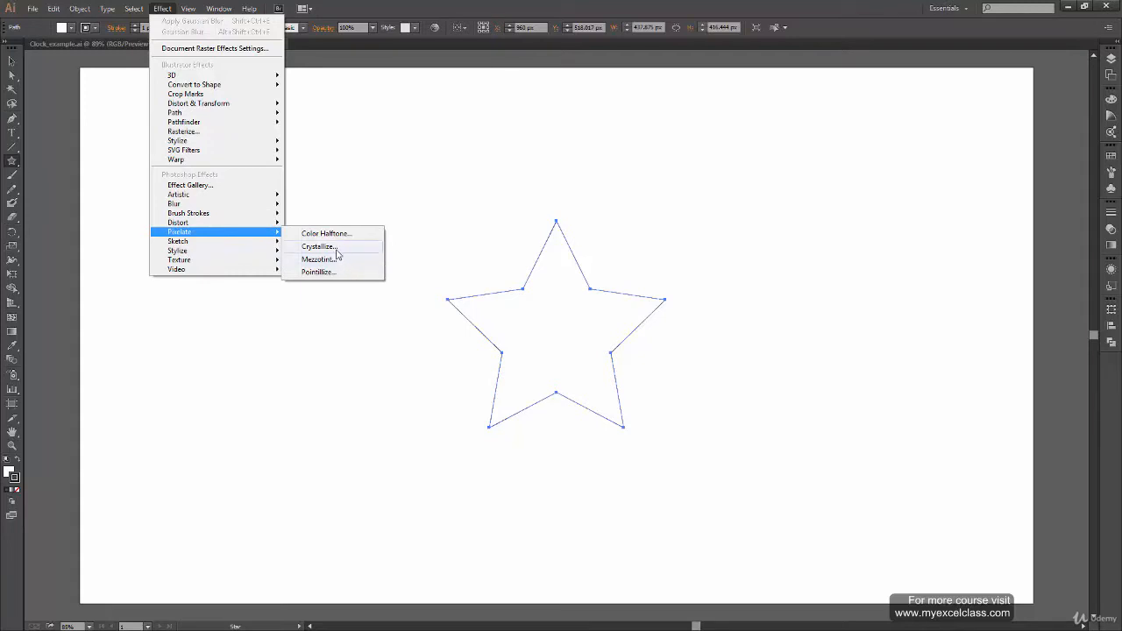
{"action": "mouse_move", "coordinate": [228, 141]}
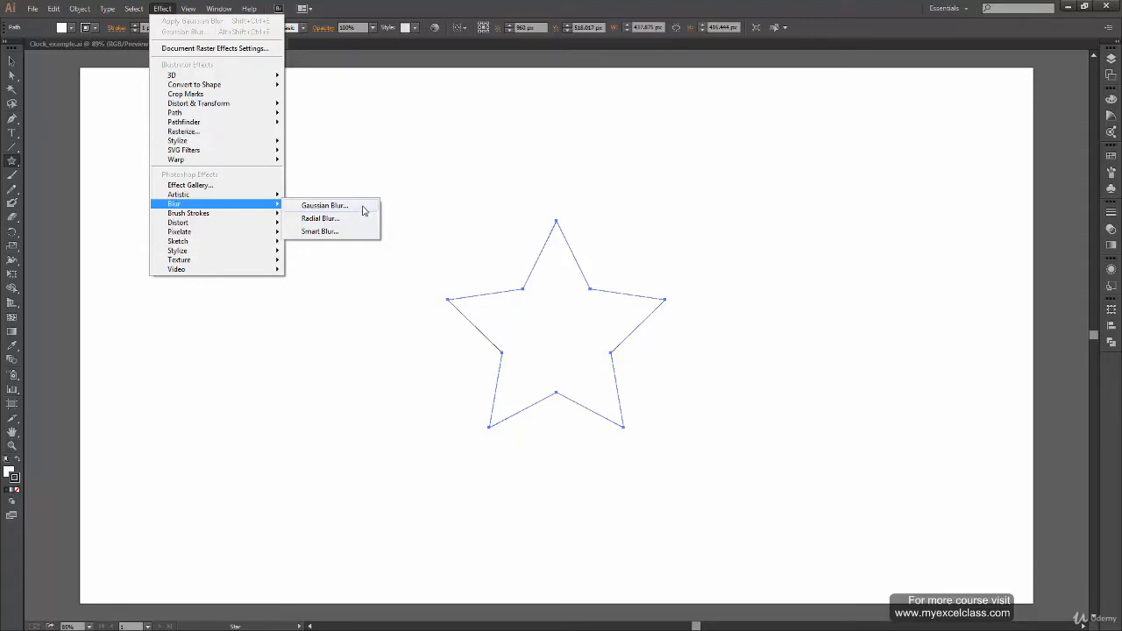
{"action": "left_click", "coordinate": [366, 211]}
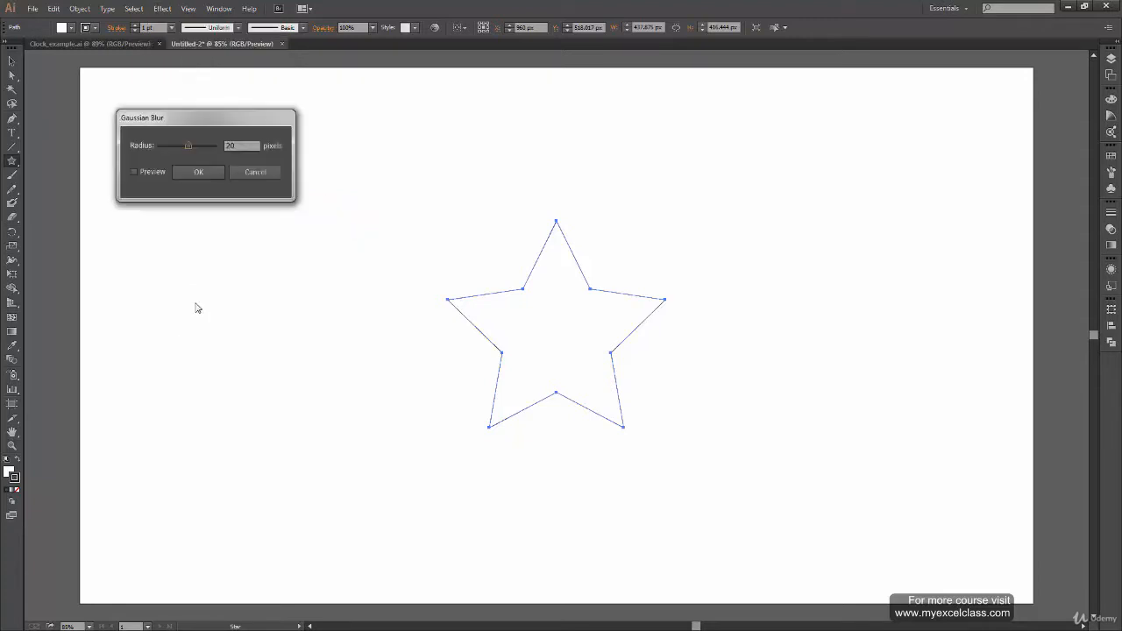
{"action": "left_click", "coordinate": [136, 174]}
{"action": "left_click_drag", "start_coordinate": [282, 118], "coordinate": [916, 219]}
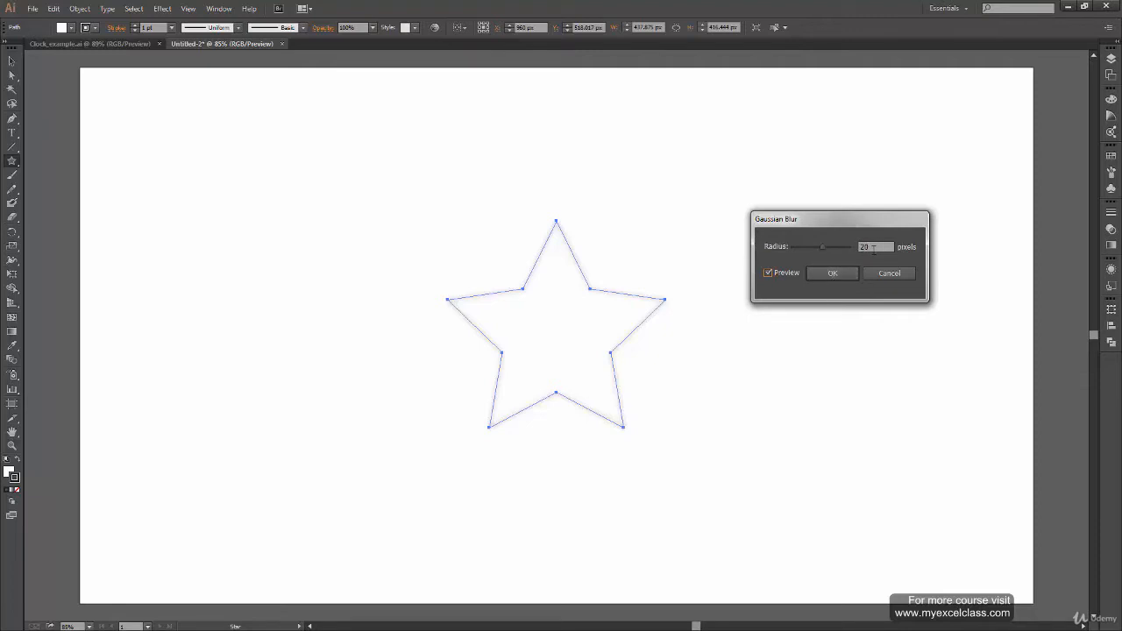
{"action": "left_click", "coordinate": [845, 278]}
{"action": "key", "text": "v"}
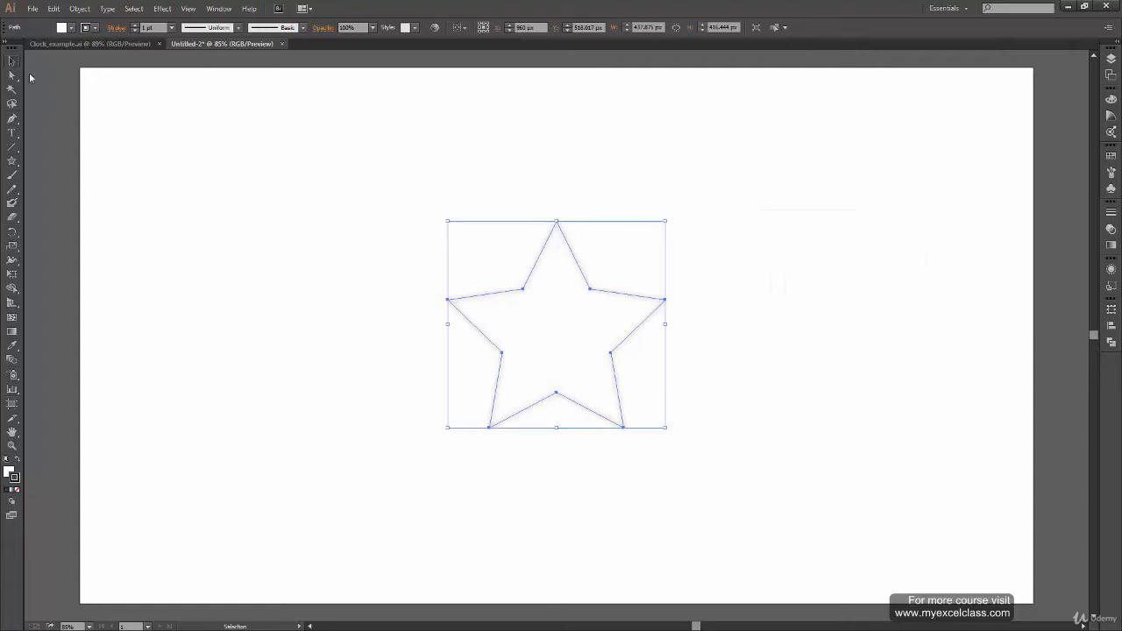
{"action": "left_click", "coordinate": [207, 325]}
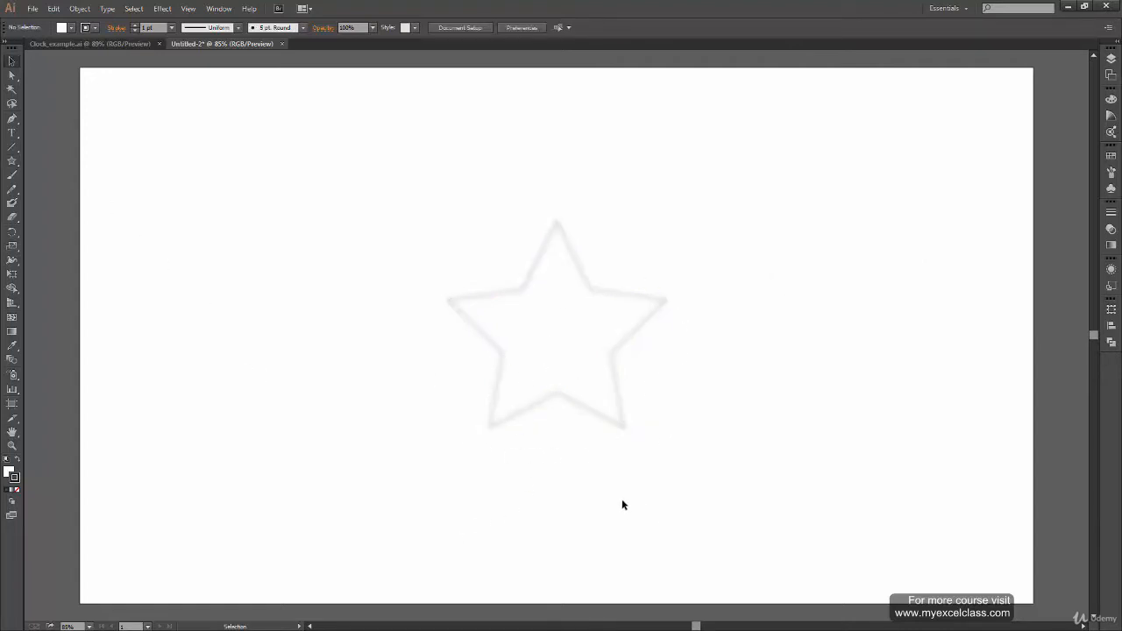
{"action": "key", "text": "ctrl+z"}
{"action": "key", "text": "ctrl+z"}
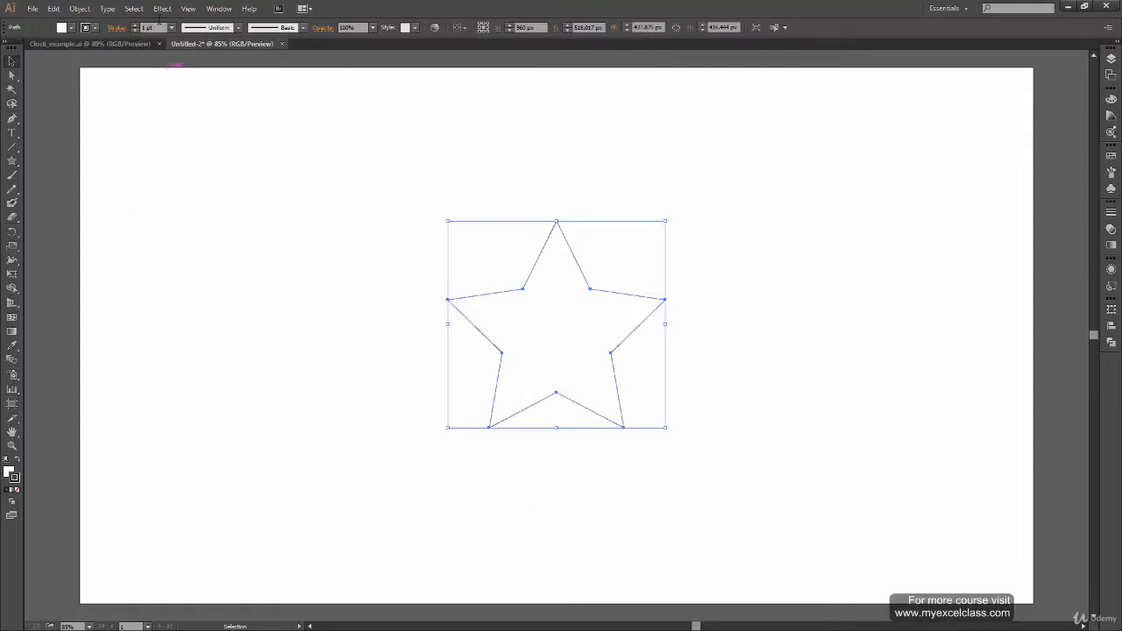
{"action": "left_click", "coordinate": [162, 10]}
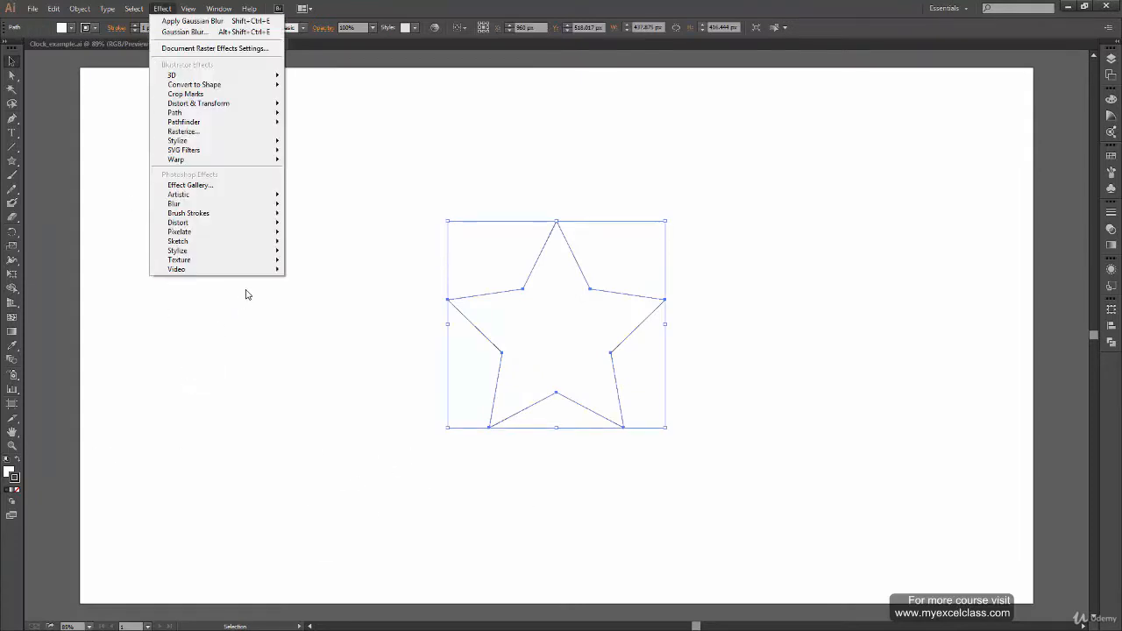
{"action": "left_click", "coordinate": [162, 9]}
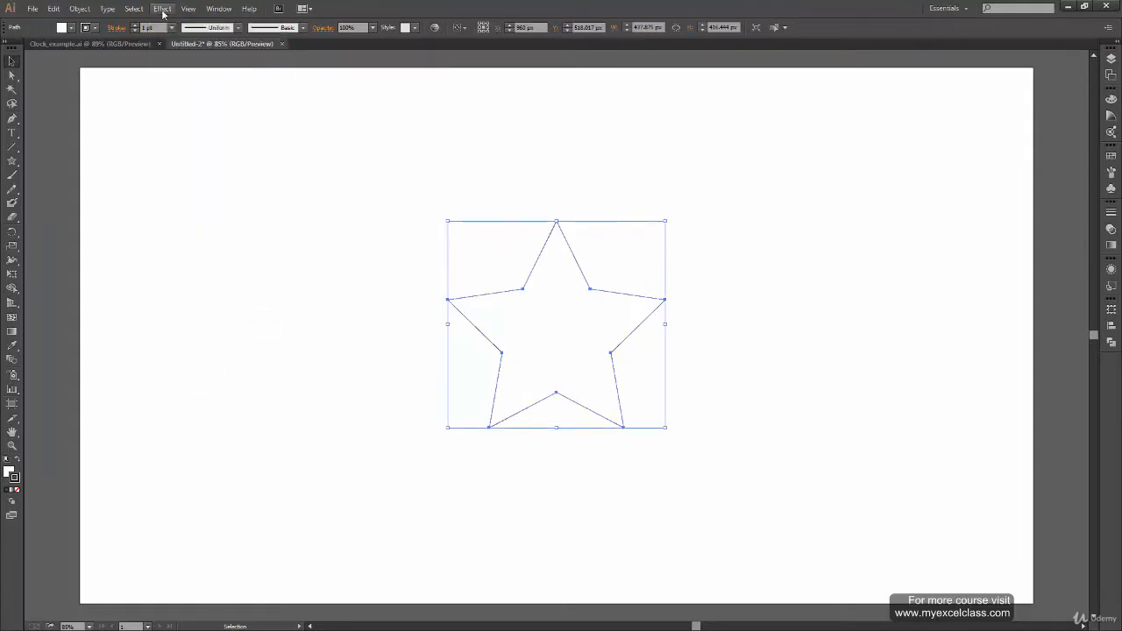
{"action": "left_click", "coordinate": [162, 9]}
Start an Illustrator Stylize Drop Shadow effect on the star and look through its blending modes
{"action": "left_click", "coordinate": [161, 8]}
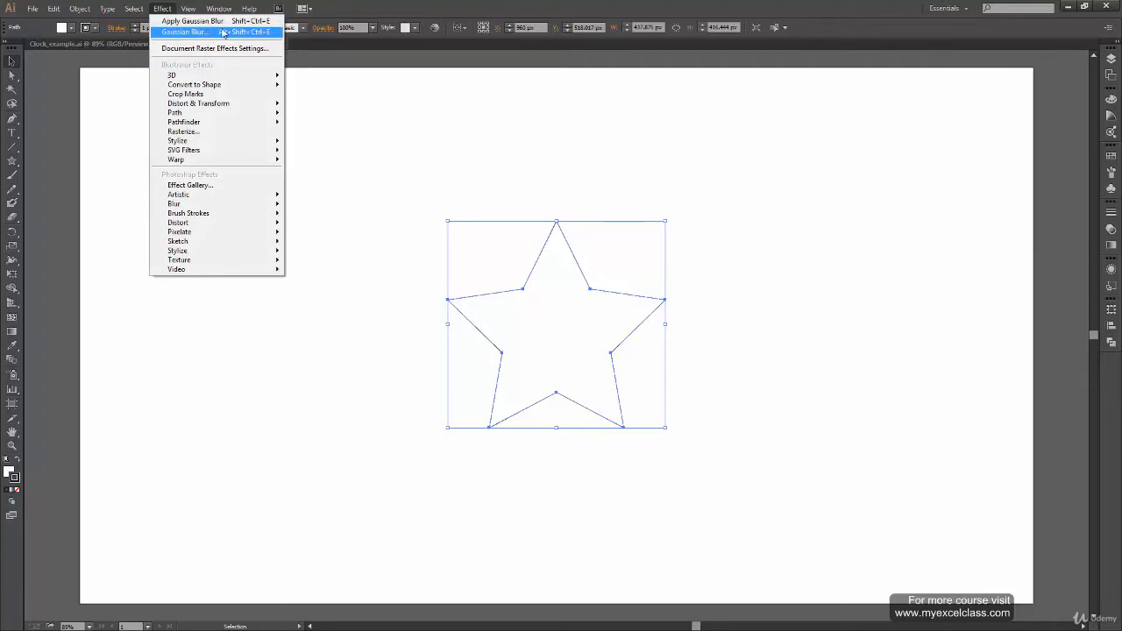
{"action": "mouse_move", "coordinate": [201, 150]}
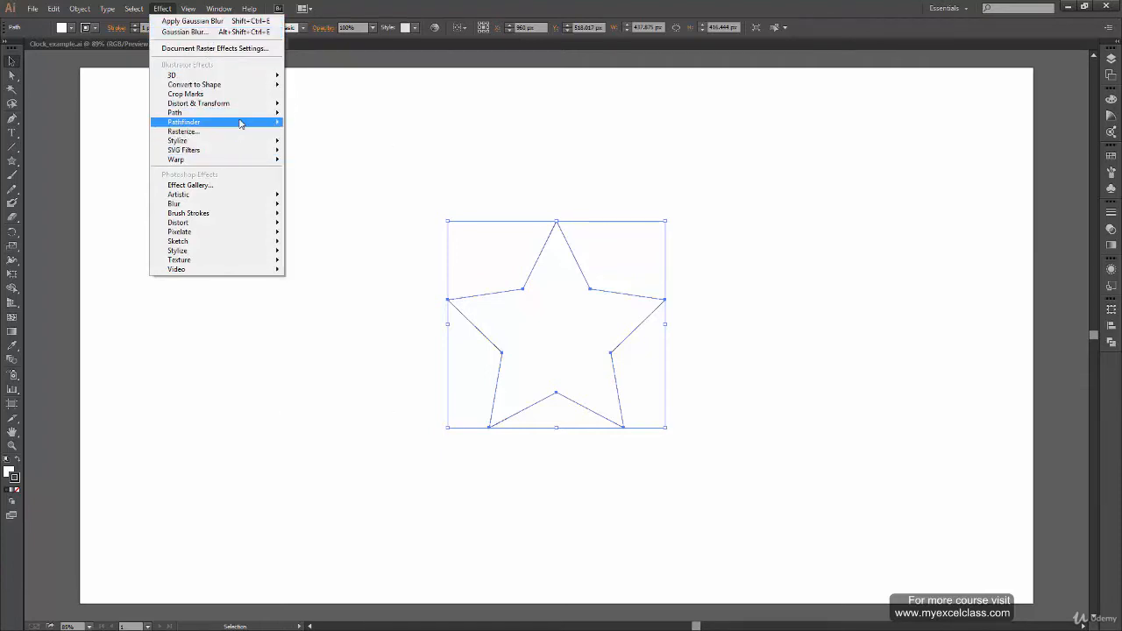
{"action": "mouse_move", "coordinate": [236, 144]}
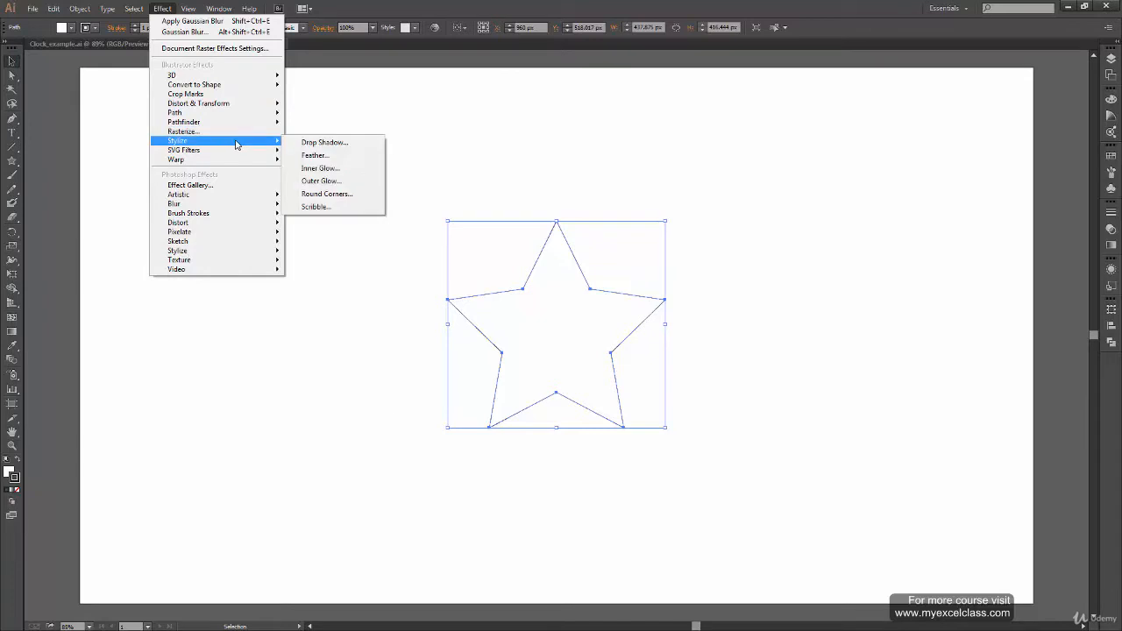
{"action": "left_click", "coordinate": [350, 145]}
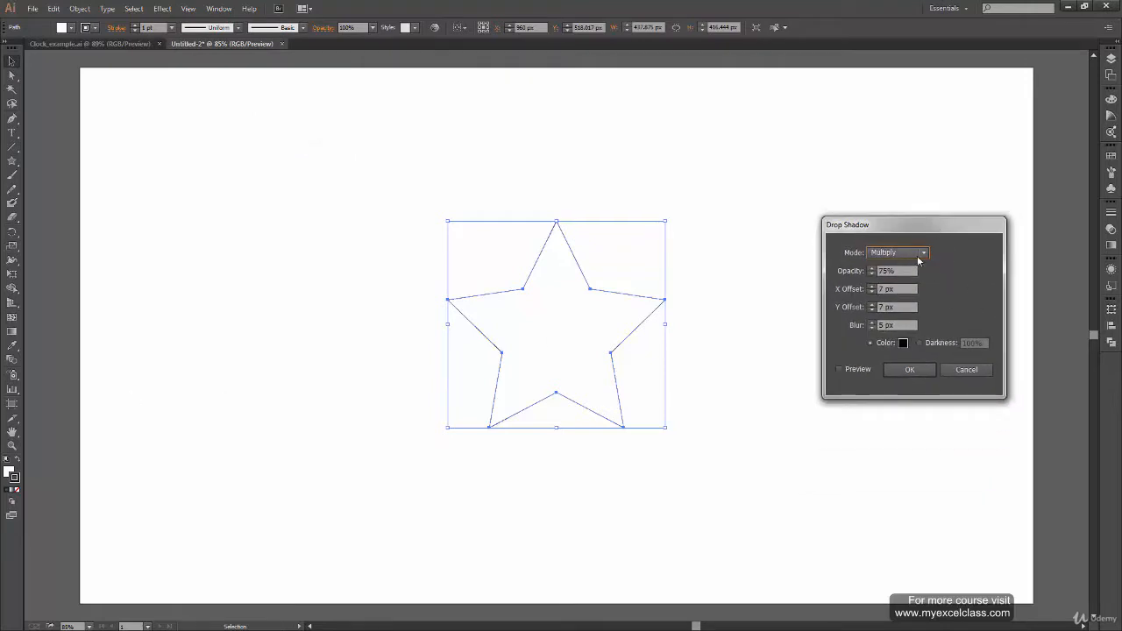
{"action": "left_click", "coordinate": [921, 253]}
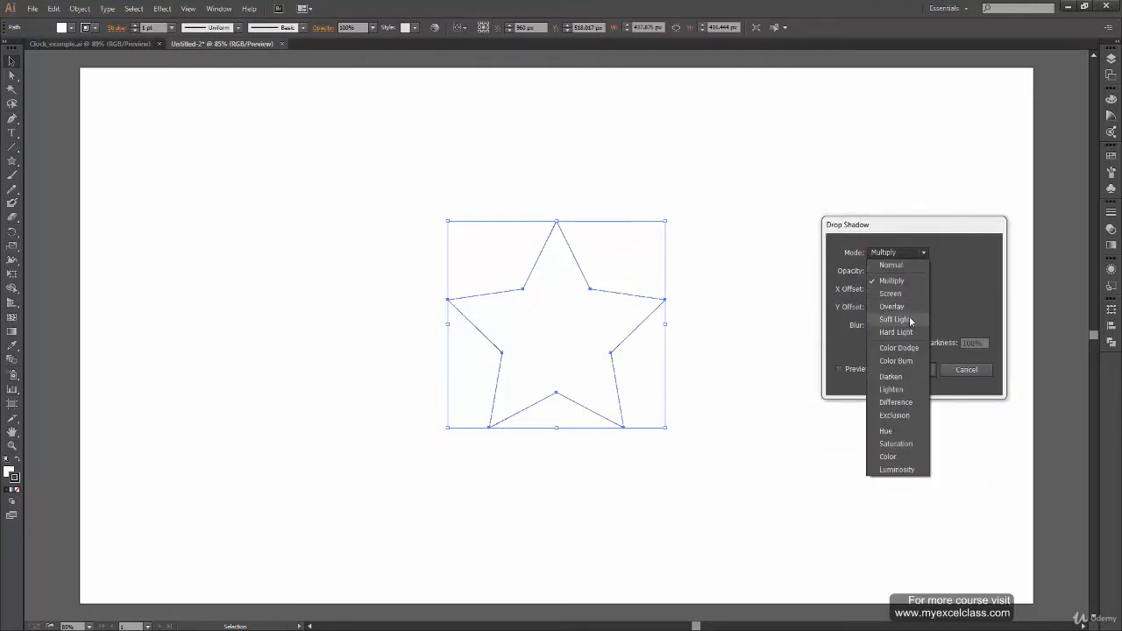
{"action": "left_click", "coordinate": [922, 252]}
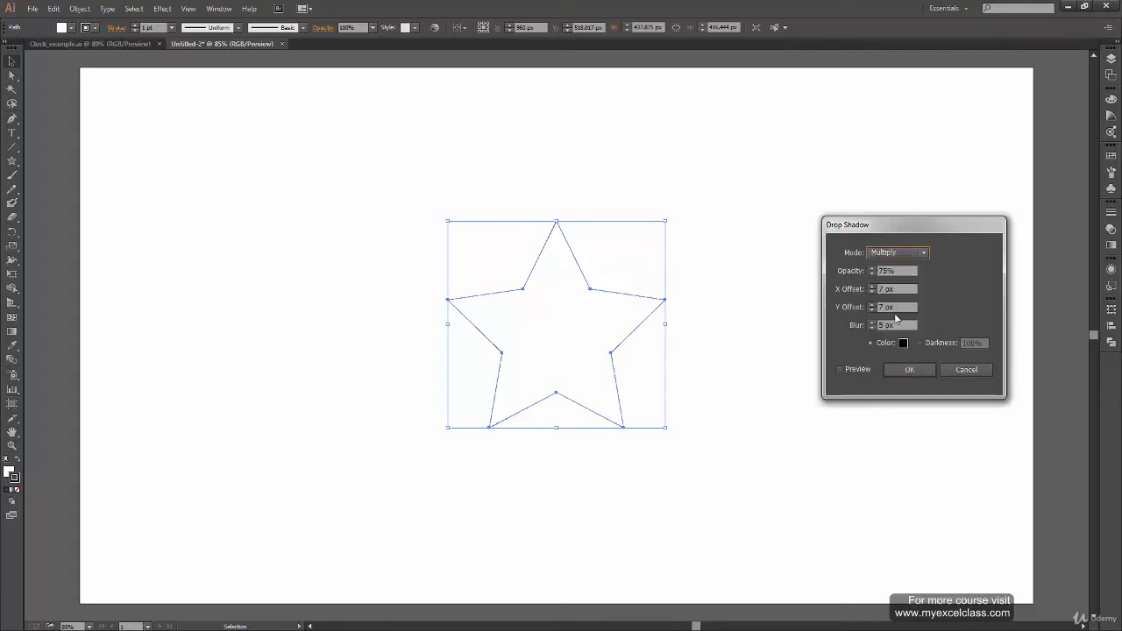
{"action": "left_click", "coordinate": [924, 253]}
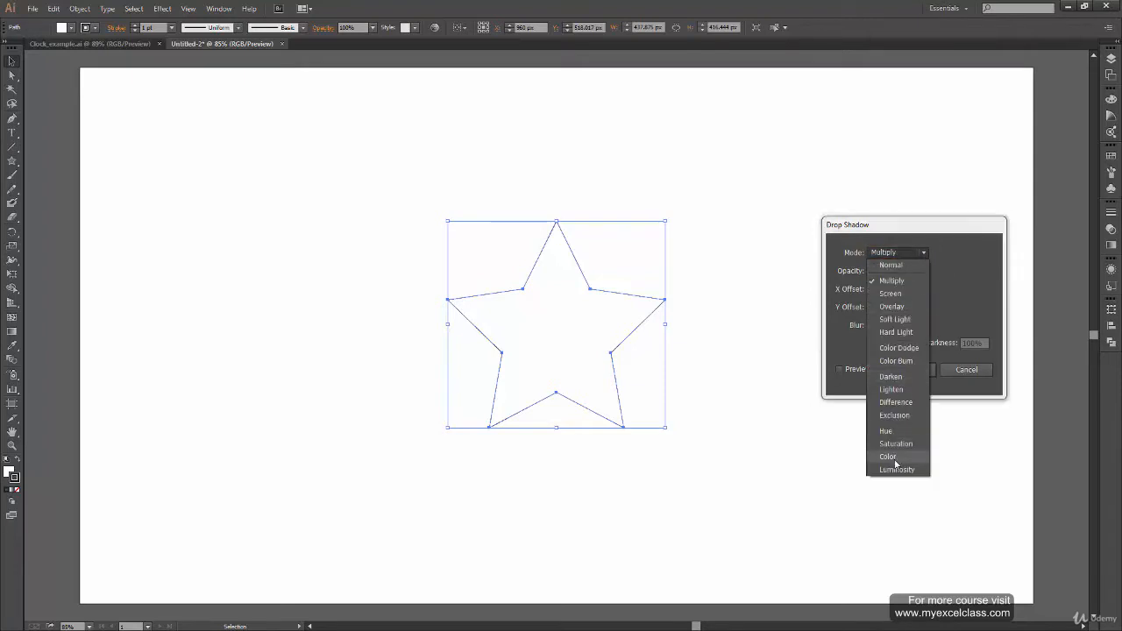
{"action": "left_click", "coordinate": [921, 253]}
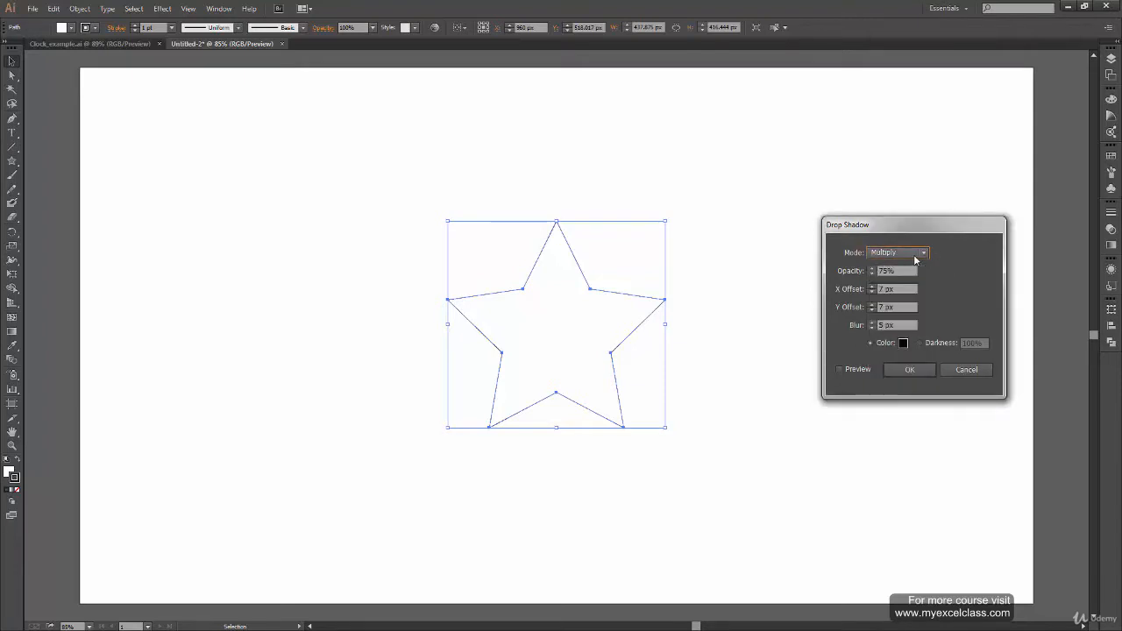
Switch the drop shadow's mode to Normal and back to Multiply, and turn on its preview
{"action": "left_click", "coordinate": [921, 252]}
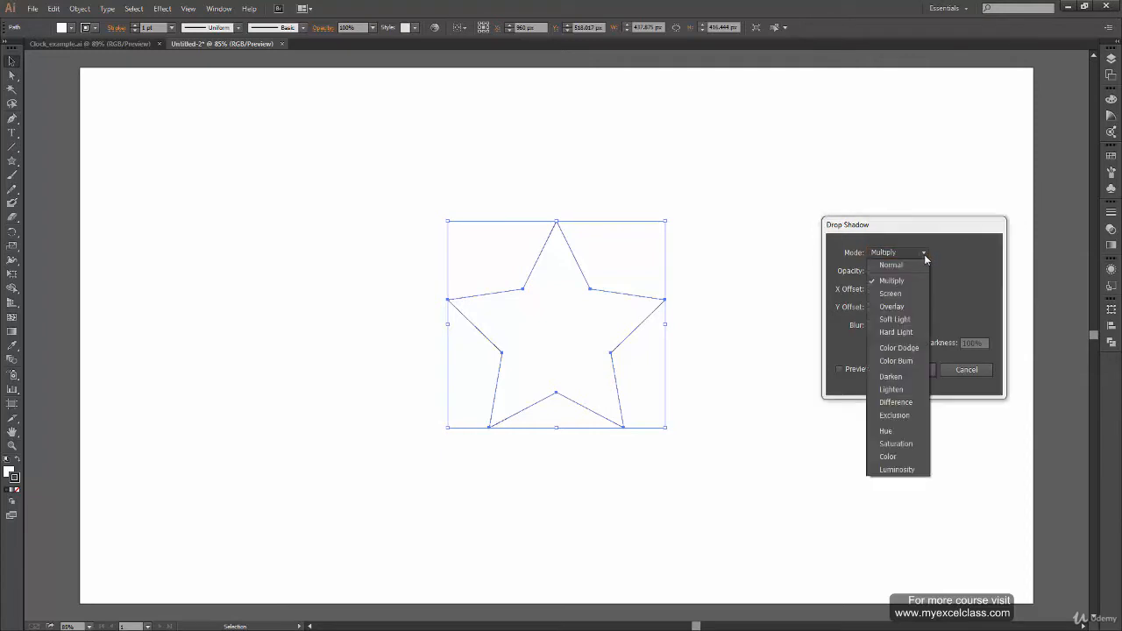
{"action": "left_click", "coordinate": [908, 267]}
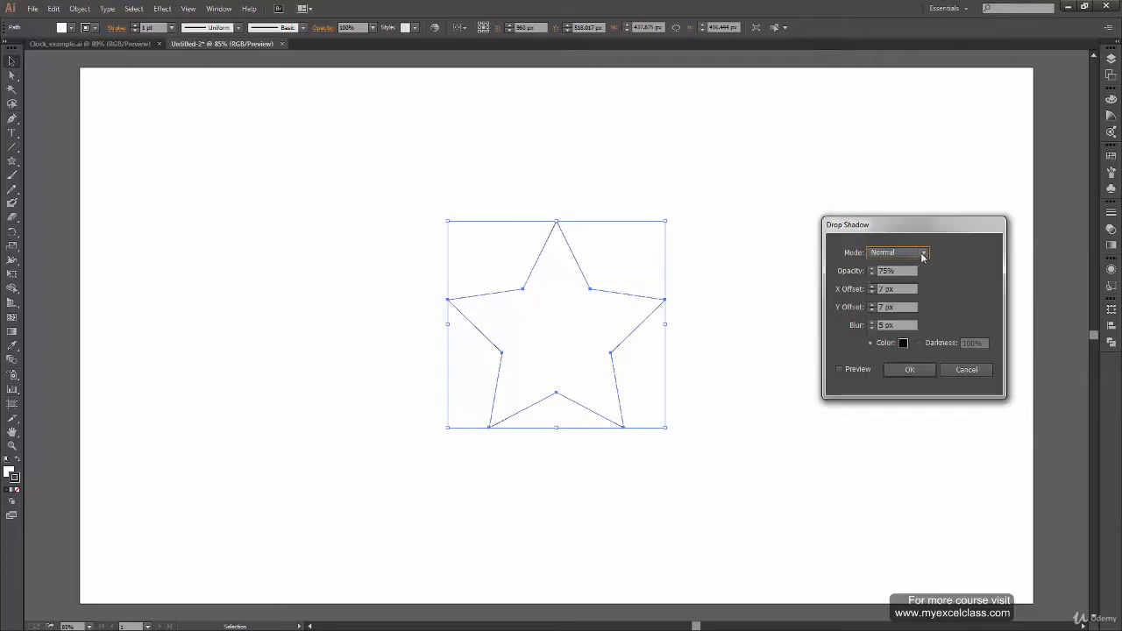
{"action": "left_click", "coordinate": [920, 254]}
{"action": "left_click", "coordinate": [908, 267]}
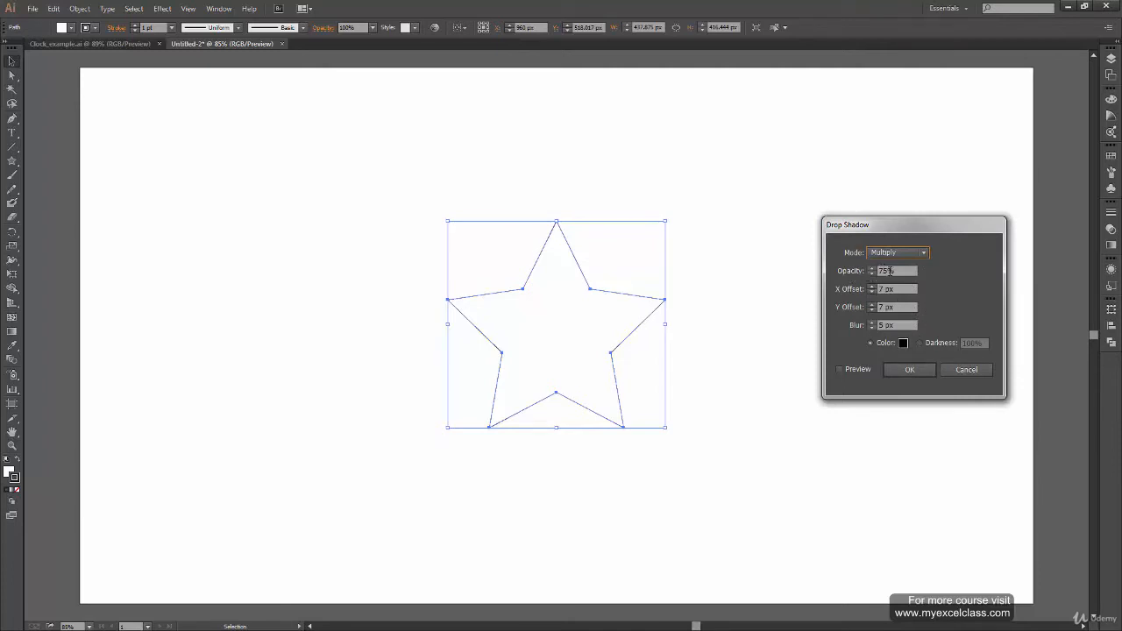
{"action": "left_click", "coordinate": [855, 369]}
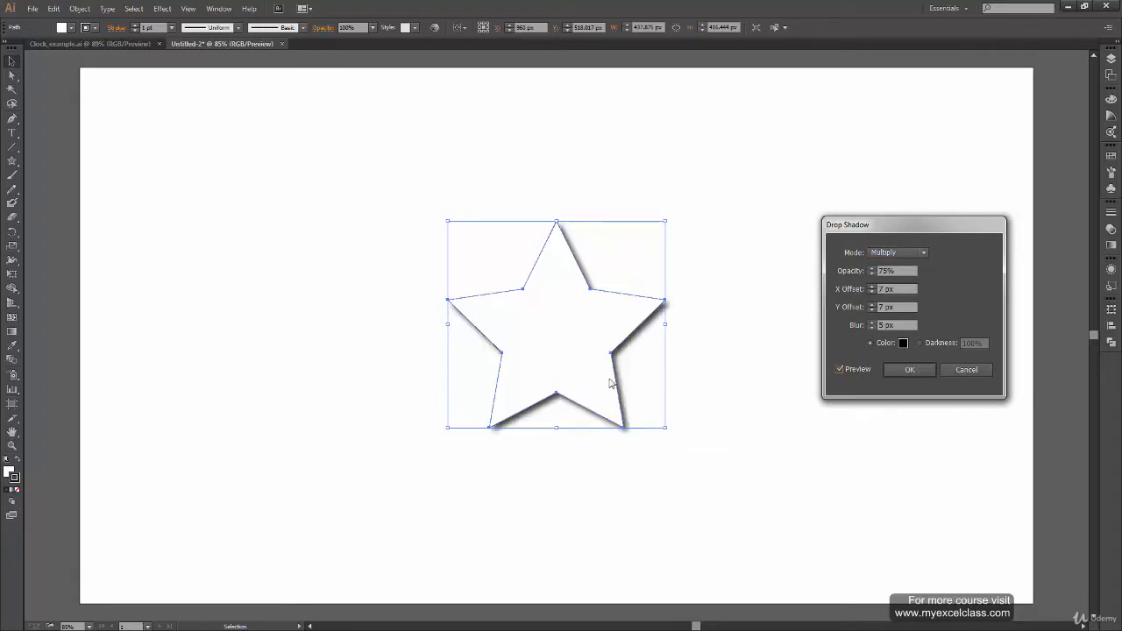
Set the drop shadow's opacity to 10%
{"action": "left_click", "coordinate": [873, 274]}
{"action": "left_click", "coordinate": [873, 274]}
{"action": "left_click", "coordinate": [872, 274]}
{"action": "left_click", "coordinate": [872, 274]}
{"action": "double_click", "coordinate": [881, 271]}
{"action": "type", "text": "1"}
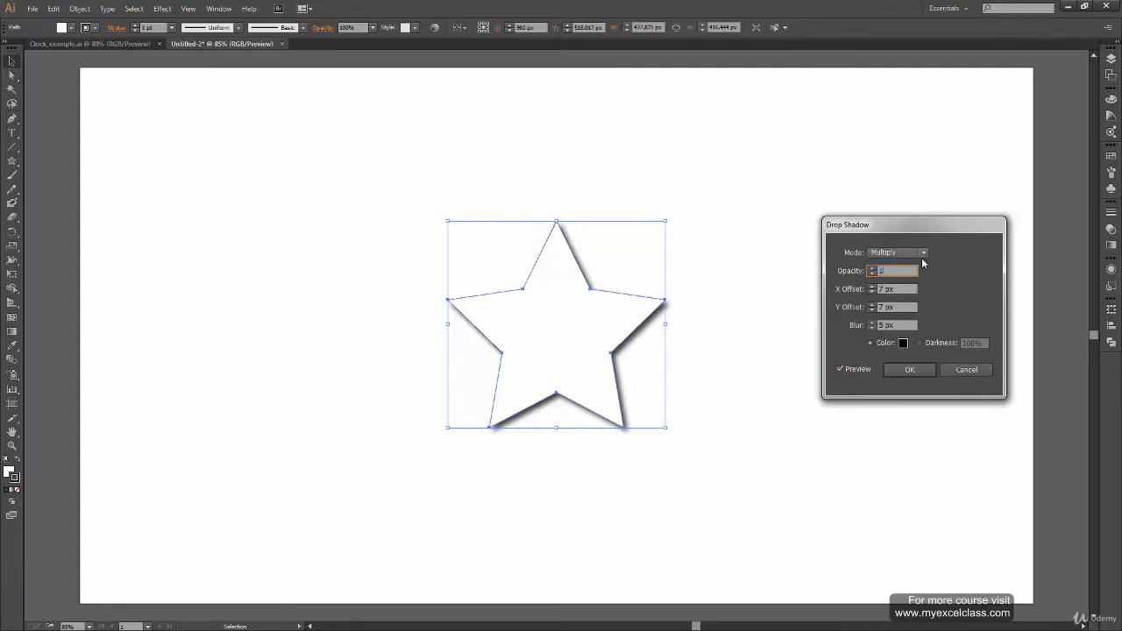
{"action": "type", "text": "0"}
{"action": "key", "text": "Tab"}
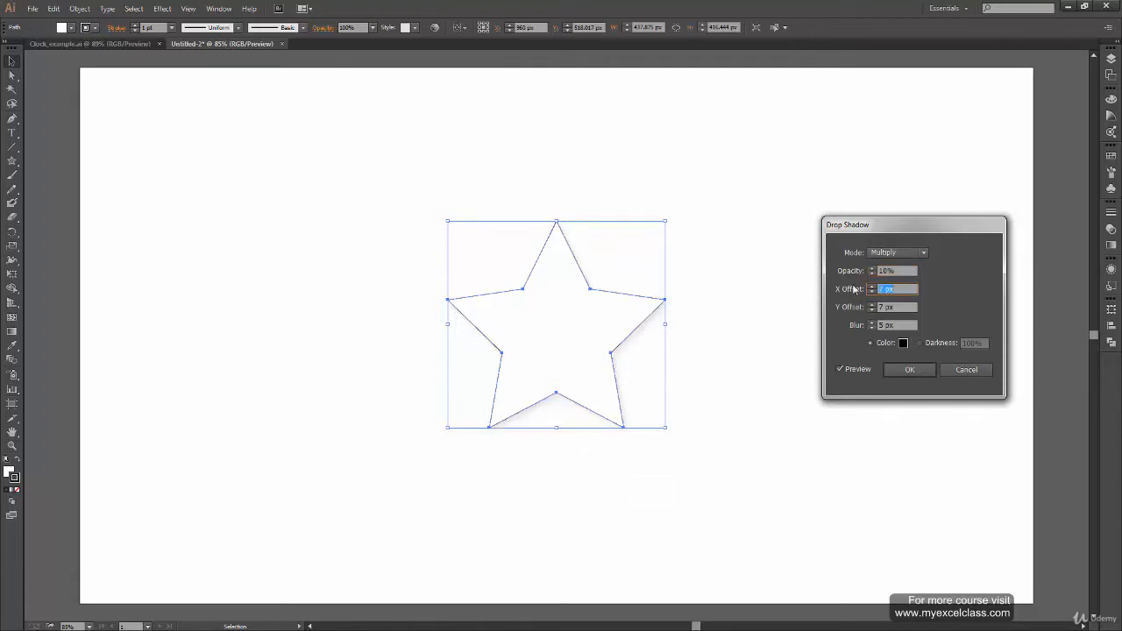
Set the drop shadow's opacity to 50% and cancel the effect
{"action": "key", "text": "shift+Tab"}
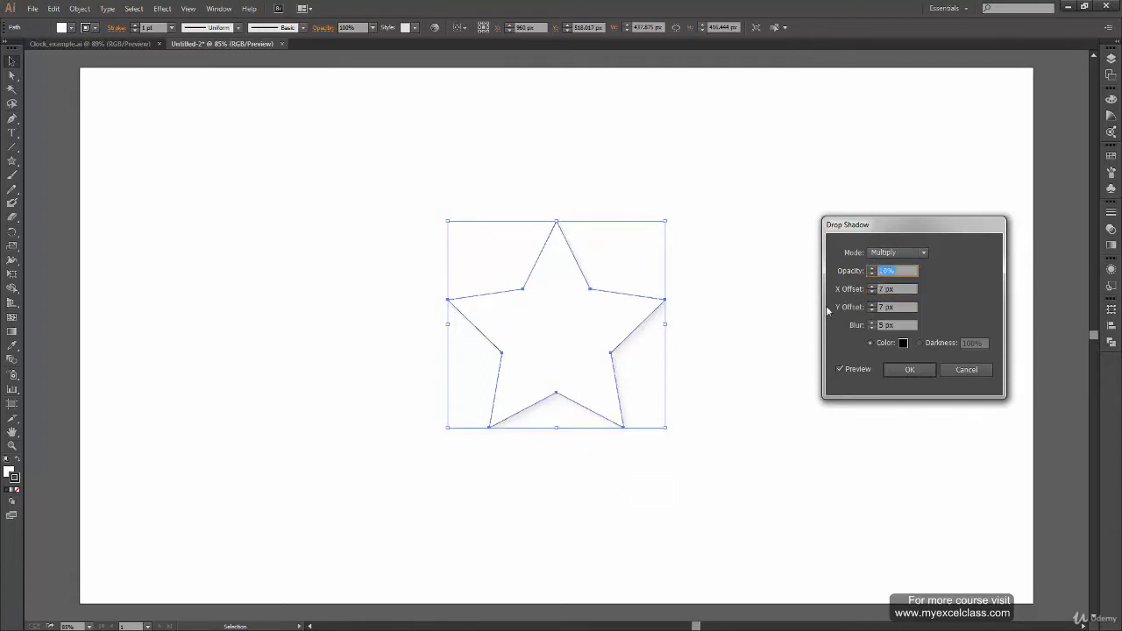
{"action": "type", "text": "50"}
{"action": "key", "text": "Tab"}
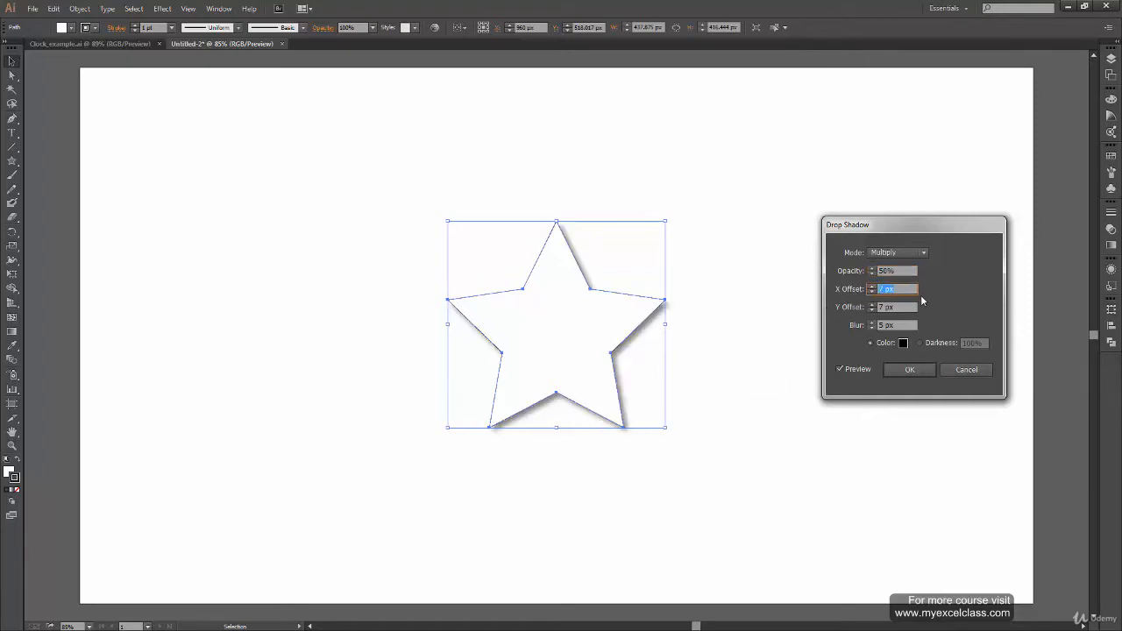
{"action": "left_click", "coordinate": [965, 369]}
Sketch a horizontal and a vertical arrow from the star's top point with the Paintbrush, and undo both
{"action": "left_click", "coordinate": [12, 175]}
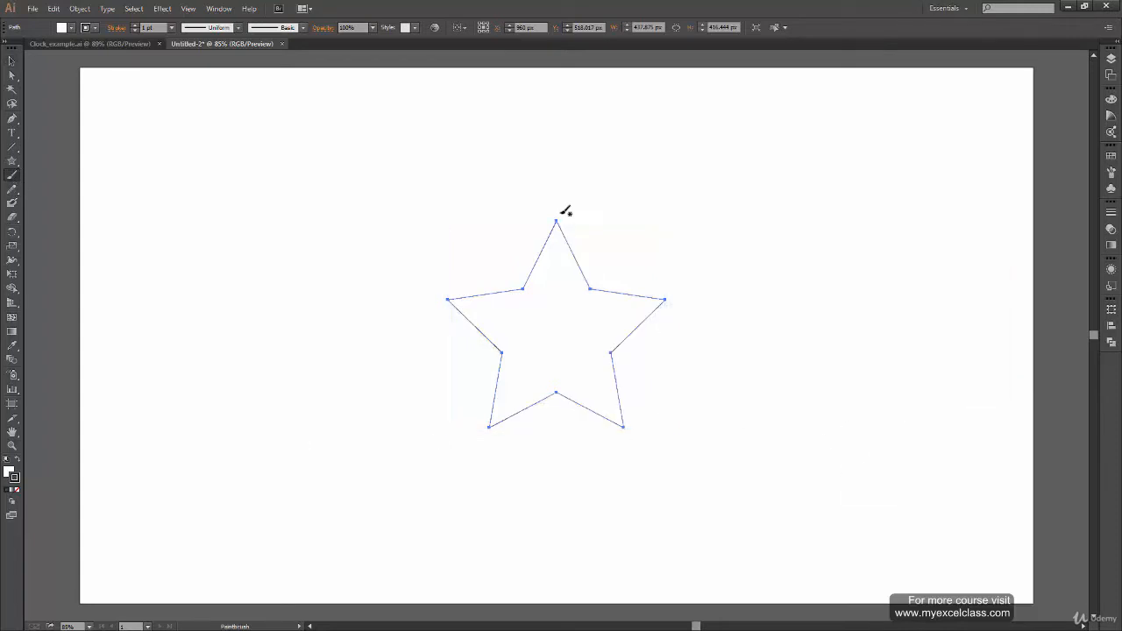
{"action": "left_click_drag", "start_coordinate": [558, 213], "coordinate": [686, 214]}
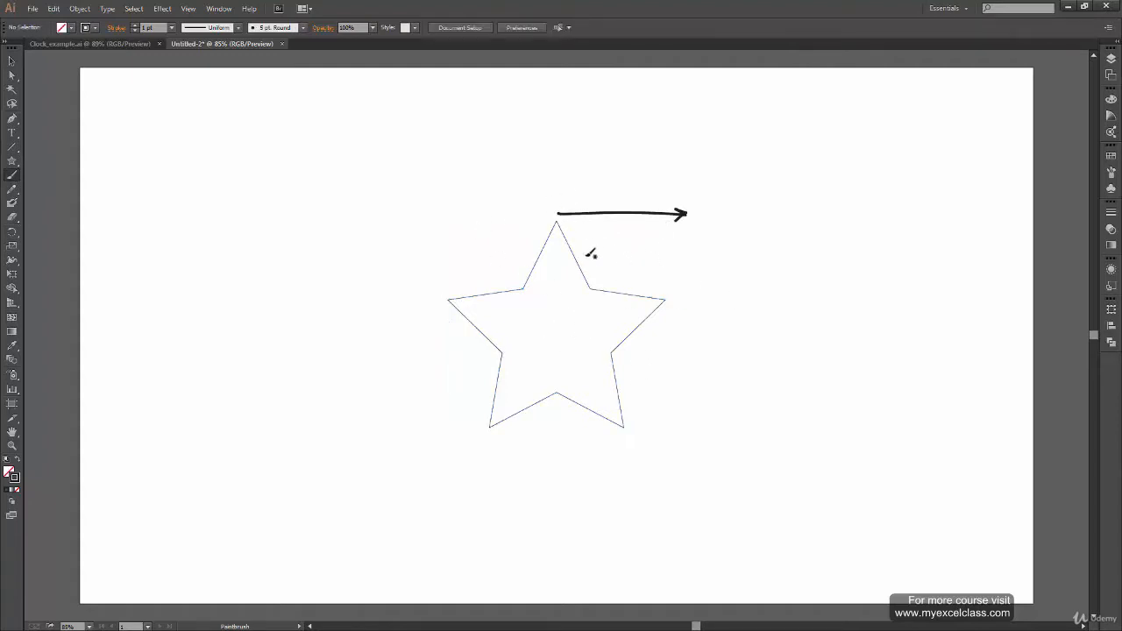
{"action": "left_click_drag", "start_coordinate": [558, 213], "coordinate": [561, 352]}
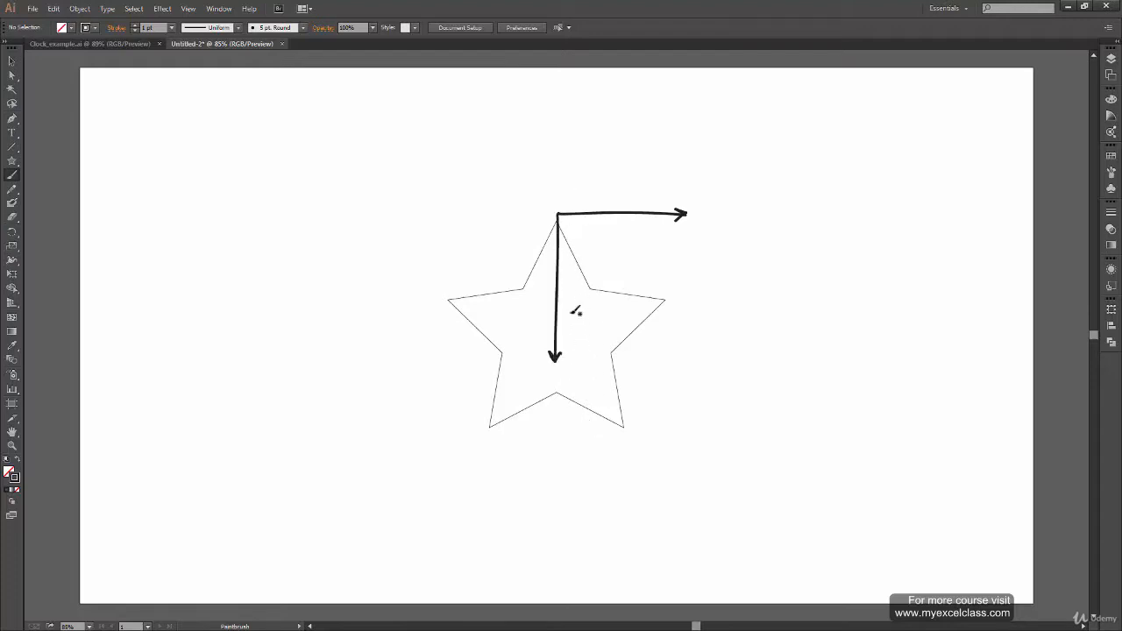
{"action": "key", "text": "ctrl+z"}
{"action": "key", "text": "ctrl+z"}
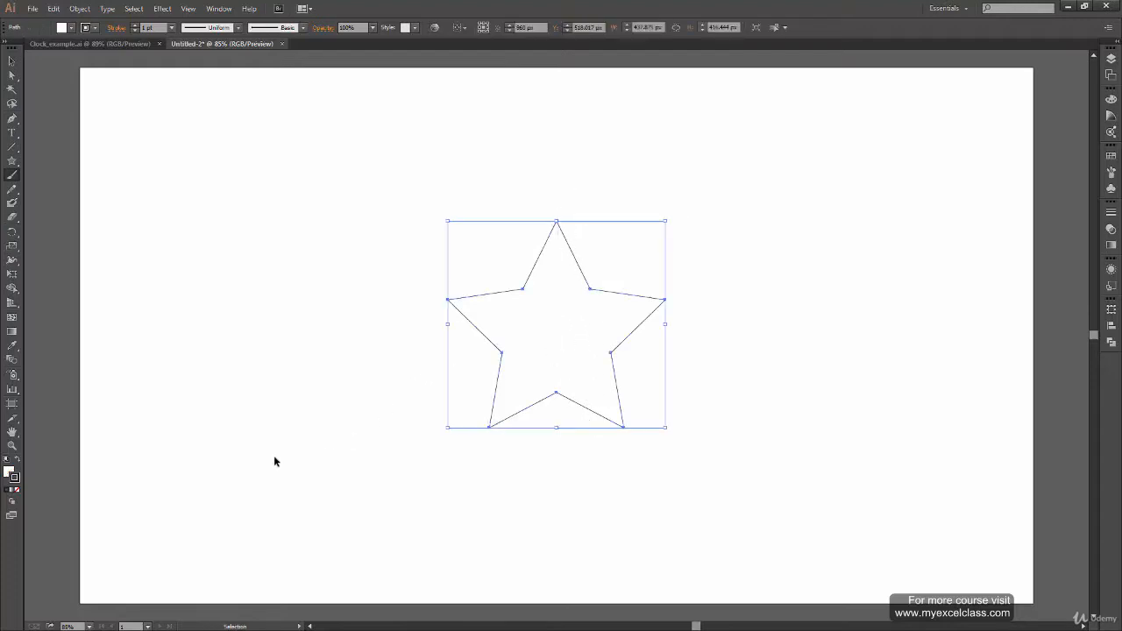
Start a Stylize Drop Shadow effect on the star with preview on, and set both X and Y offsets to 0 px
{"action": "left_click", "coordinate": [163, 9]}
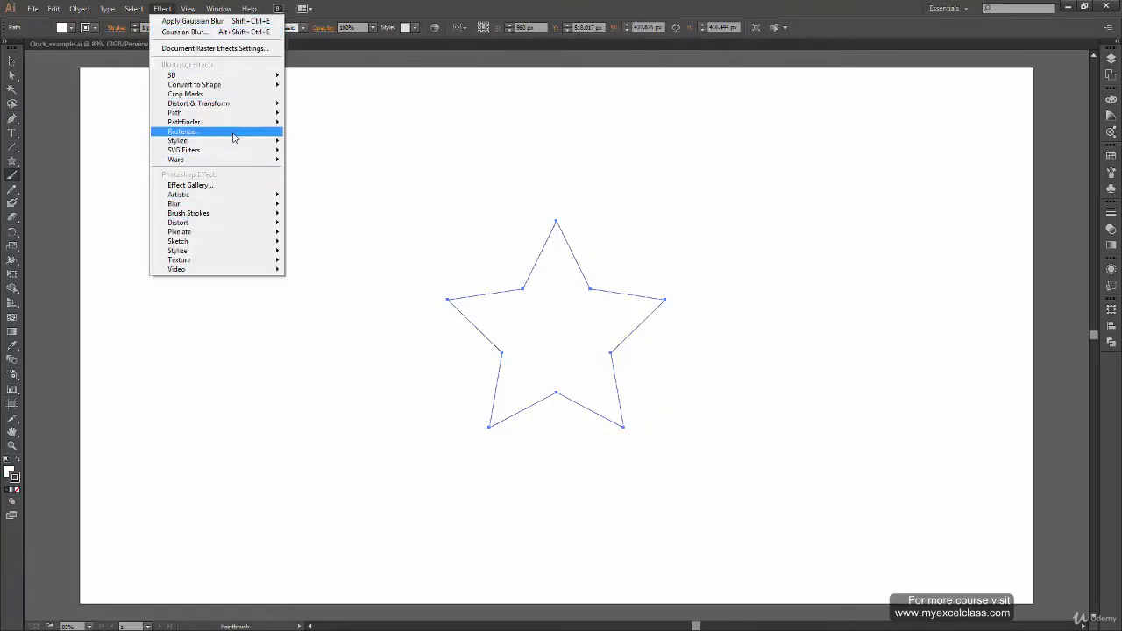
{"action": "mouse_move", "coordinate": [234, 142]}
{"action": "left_click", "coordinate": [309, 145]}
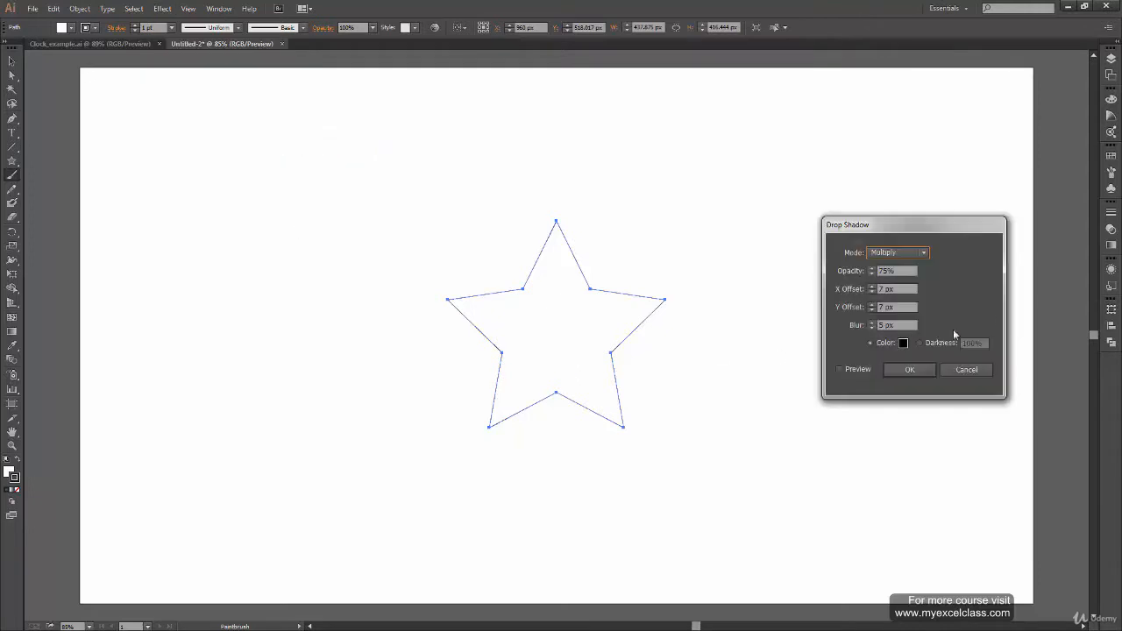
{"action": "left_click", "coordinate": [849, 370]}
{"action": "left_click", "coordinate": [894, 289]}
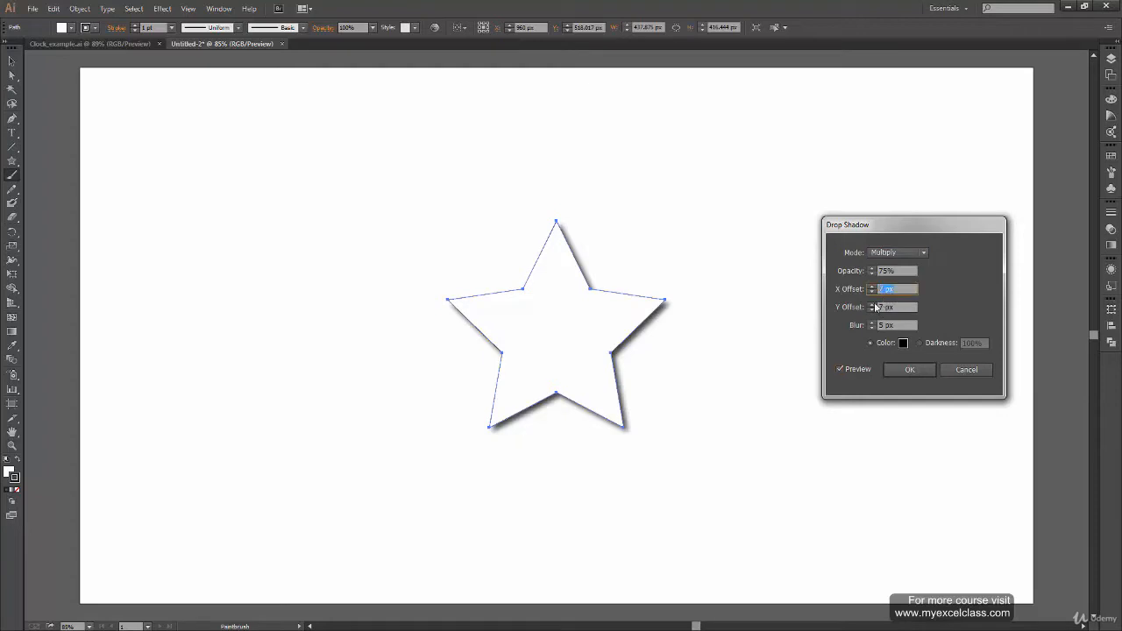
{"action": "type", "text": "0"}
{"action": "key", "text": "Tab"}
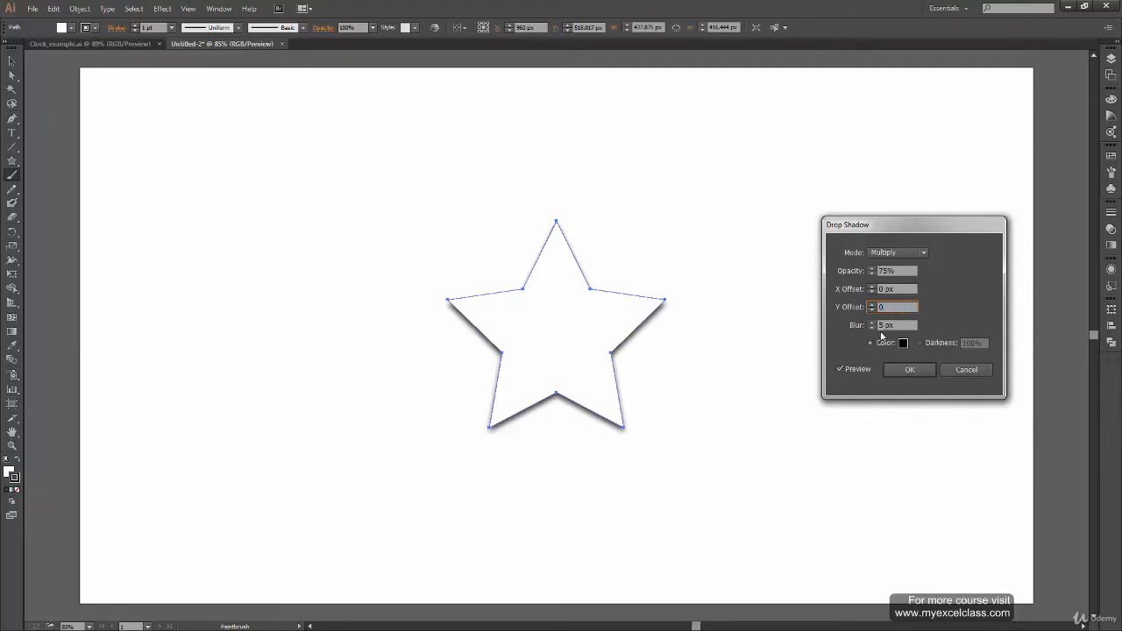
{"action": "key", "text": "Tab"}
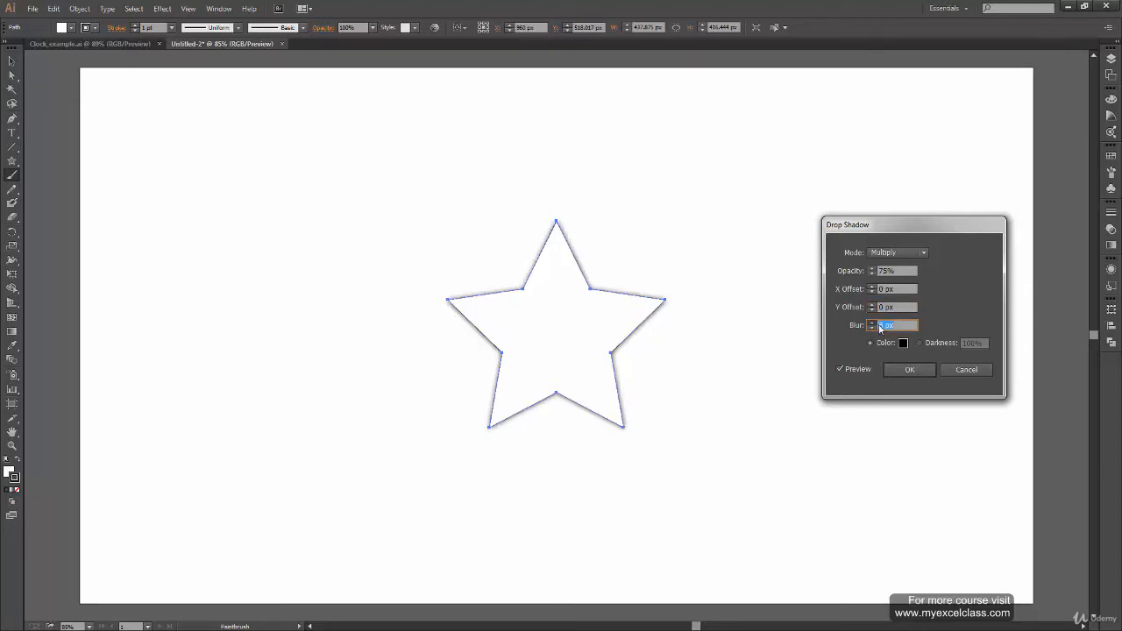
Set the drop shadow's blur to 30 px
{"action": "key", "text": "Up"}
{"action": "left_click_drag", "start_coordinate": [899, 326], "coordinate": [864, 337]}
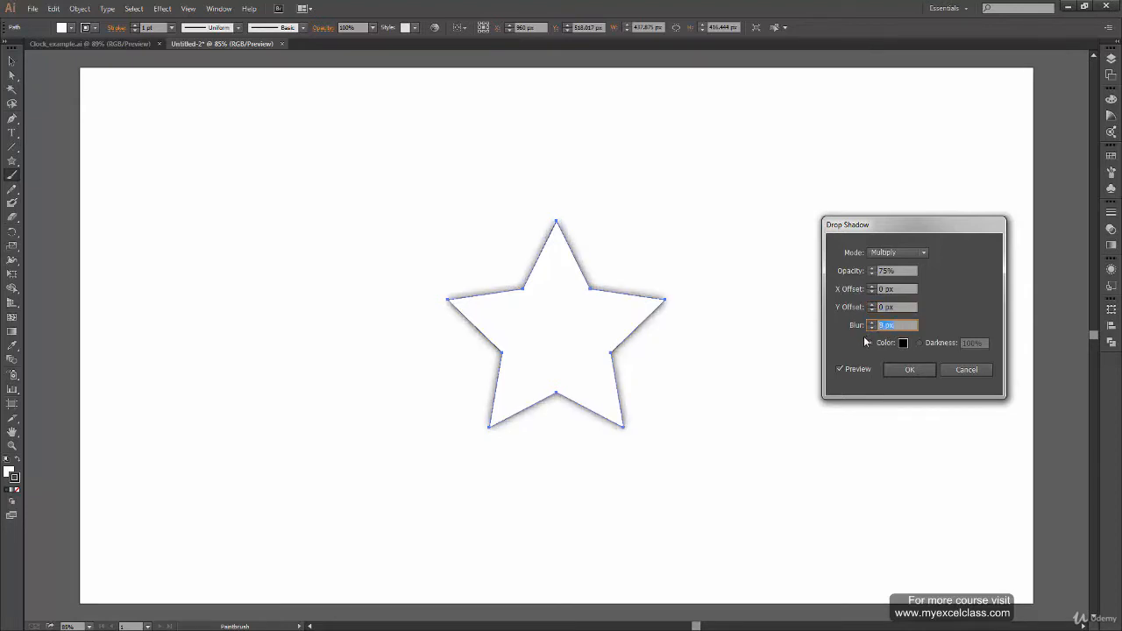
{"action": "type", "text": "30"}
{"action": "key", "text": "Tab"}
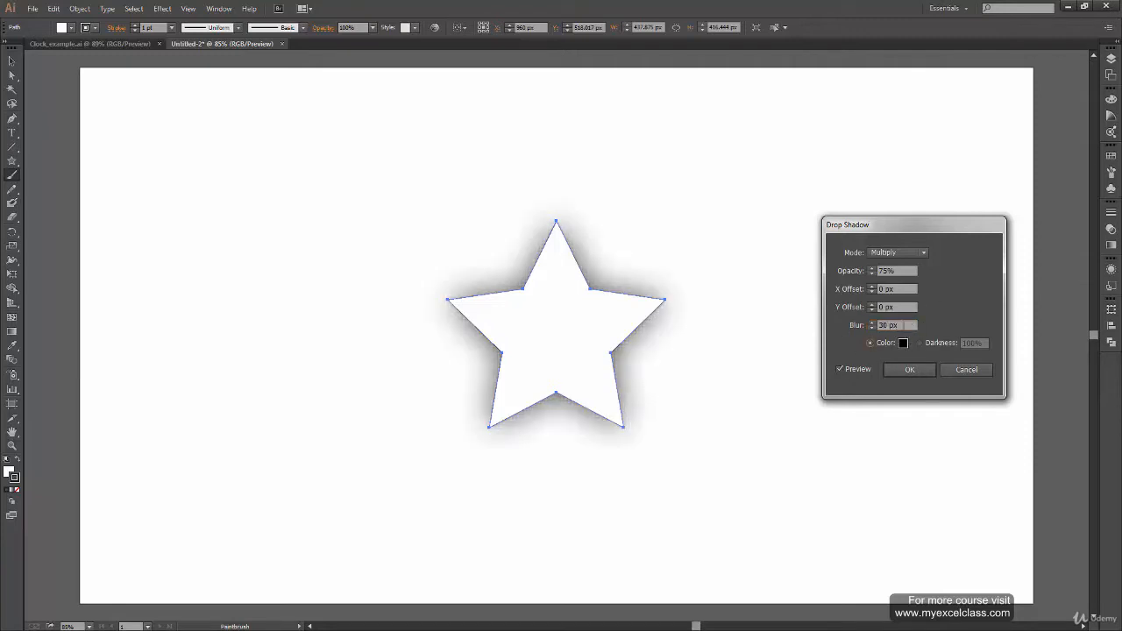
Set the drop shadow's blur to 2 px and its Y offset to 7 px
{"action": "key", "text": "shift+Tab"}
{"action": "type", "text": "2"}
{"action": "key", "text": "Tab"}
{"action": "left_click", "coordinate": [898, 310]}
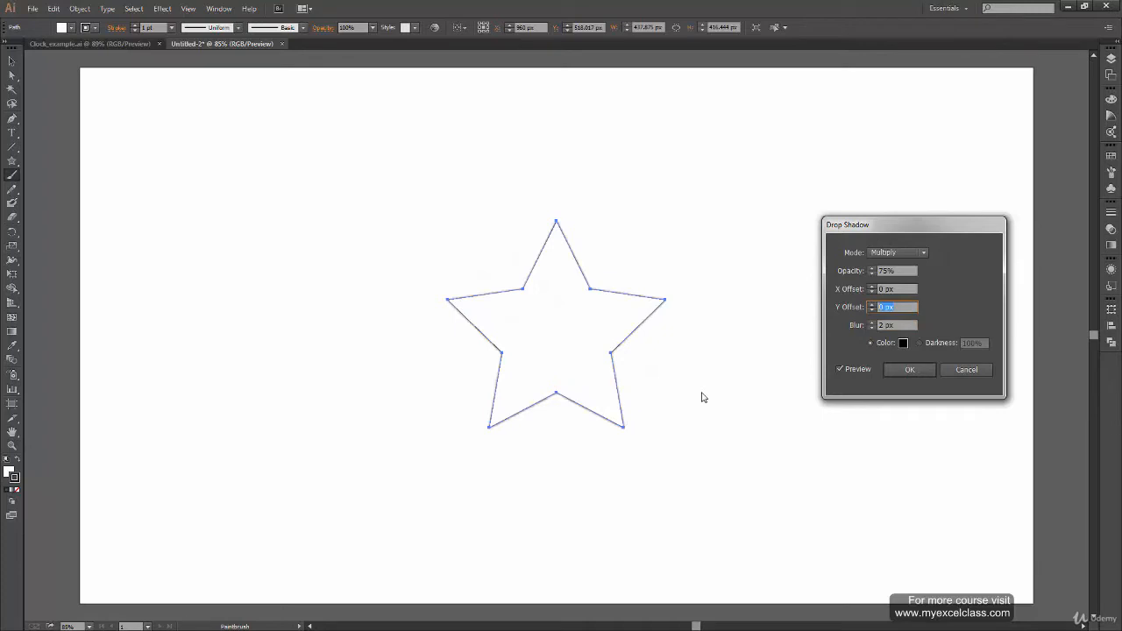
{"action": "type", "text": "7"}
{"action": "key", "text": "Tab"}
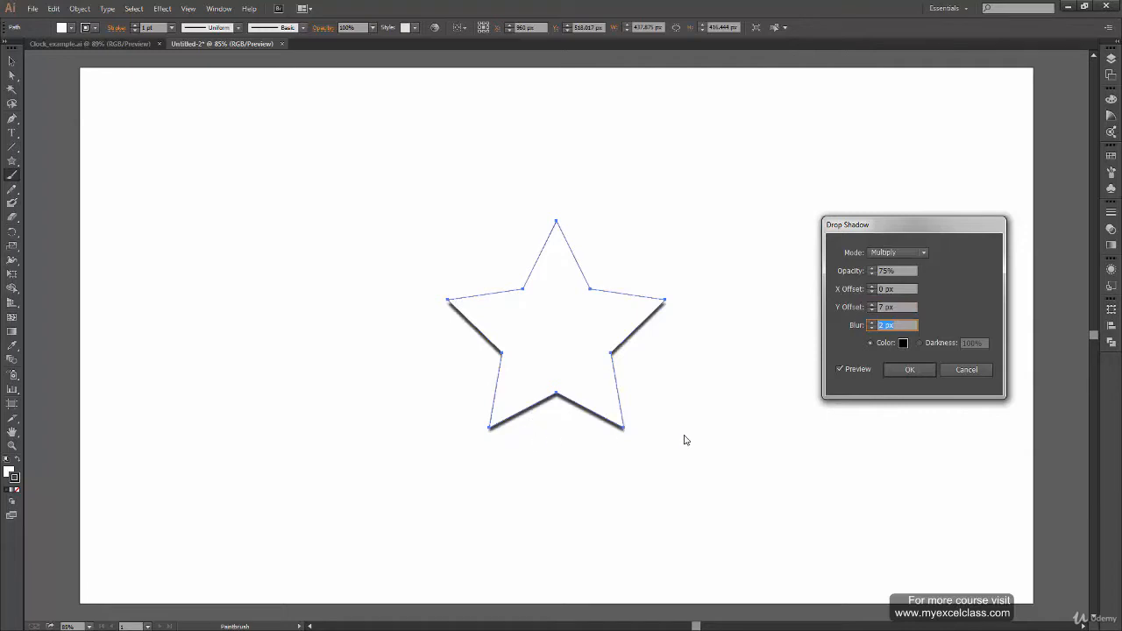
Change the drop shadow's color to pure red (ff0000)
{"action": "left_click", "coordinate": [904, 343]}
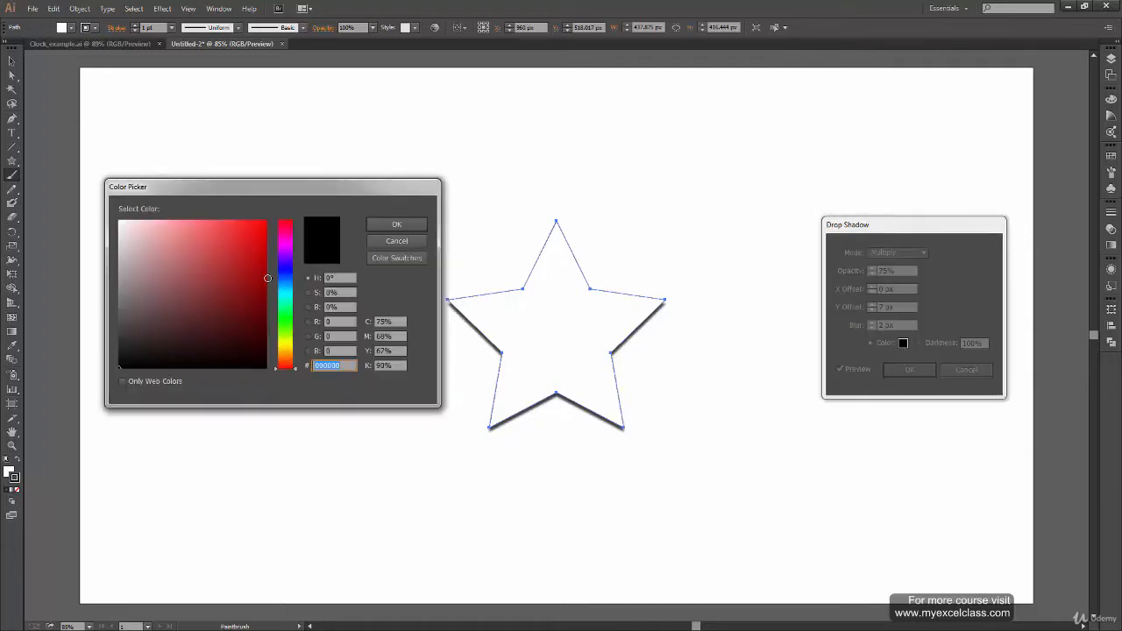
{"action": "left_click_drag", "start_coordinate": [258, 228], "coordinate": [275, 213]}
{"action": "left_click", "coordinate": [397, 224]}
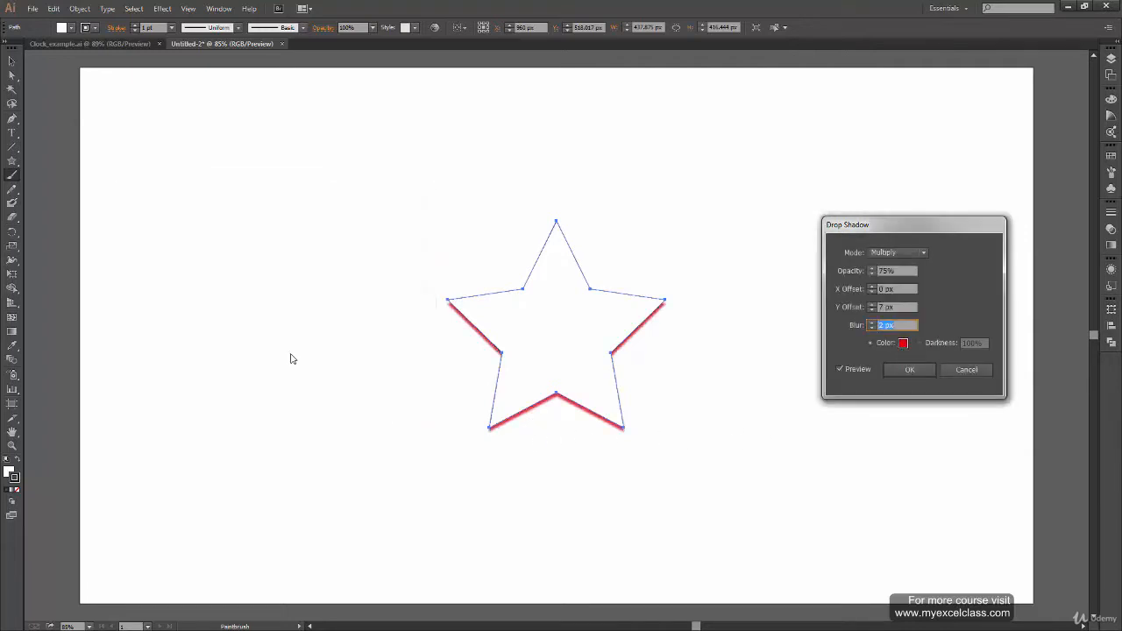
Change the drop shadow's color to bright blue (0092ff)
{"action": "left_click", "coordinate": [904, 344]}
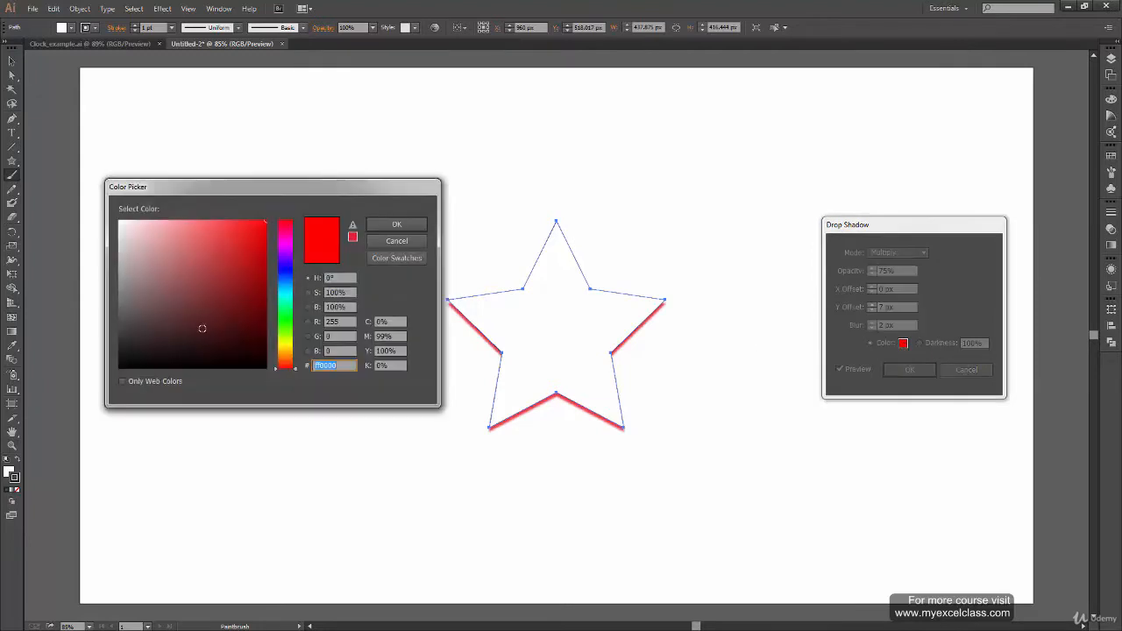
{"action": "left_click_drag", "start_coordinate": [290, 304], "coordinate": [286, 284]}
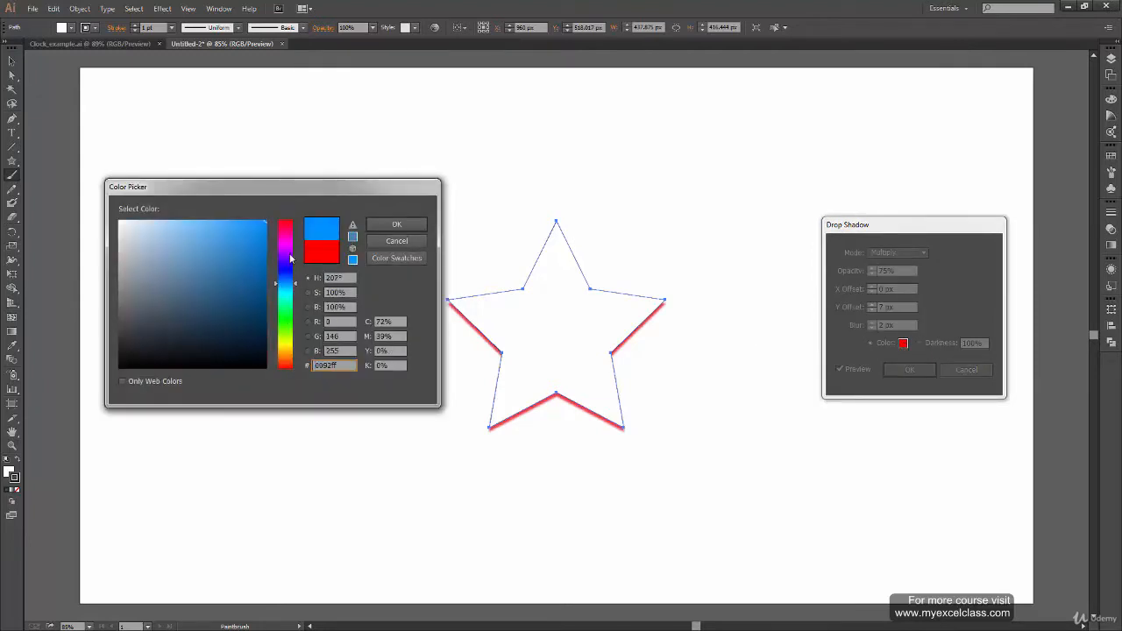
{"action": "left_click", "coordinate": [403, 230]}
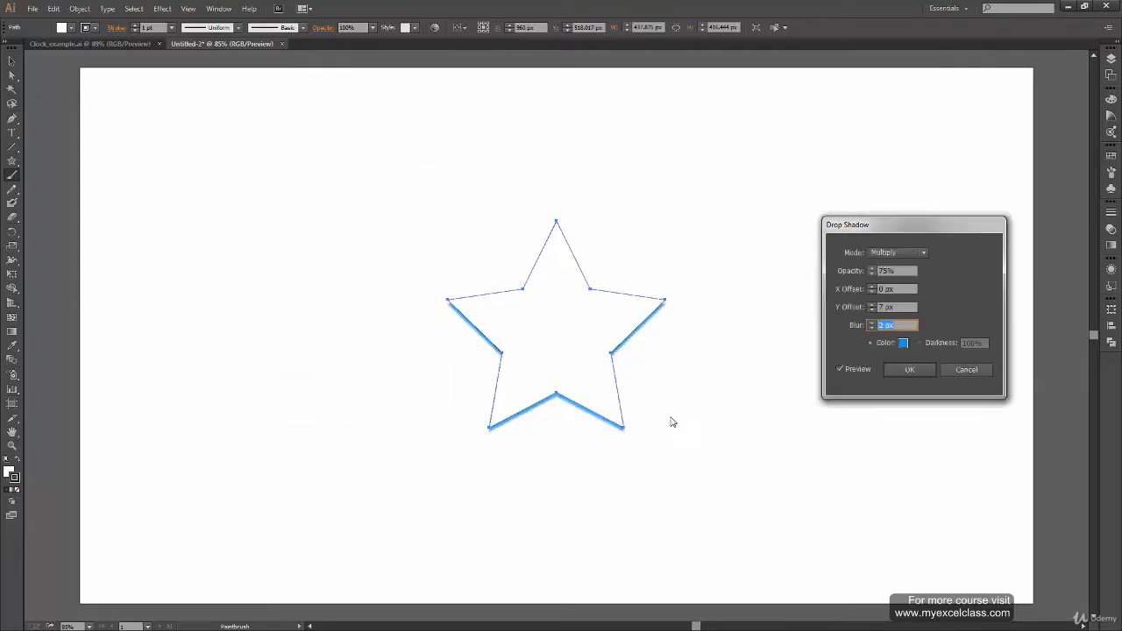
Set the drop shadow's Y offset to 0 px and its blur to 20 px
{"action": "left_click", "coordinate": [907, 307]}
{"action": "type", "text": "0"}
{"action": "left_click", "coordinate": [881, 325]}
{"action": "type", "text": "20"}
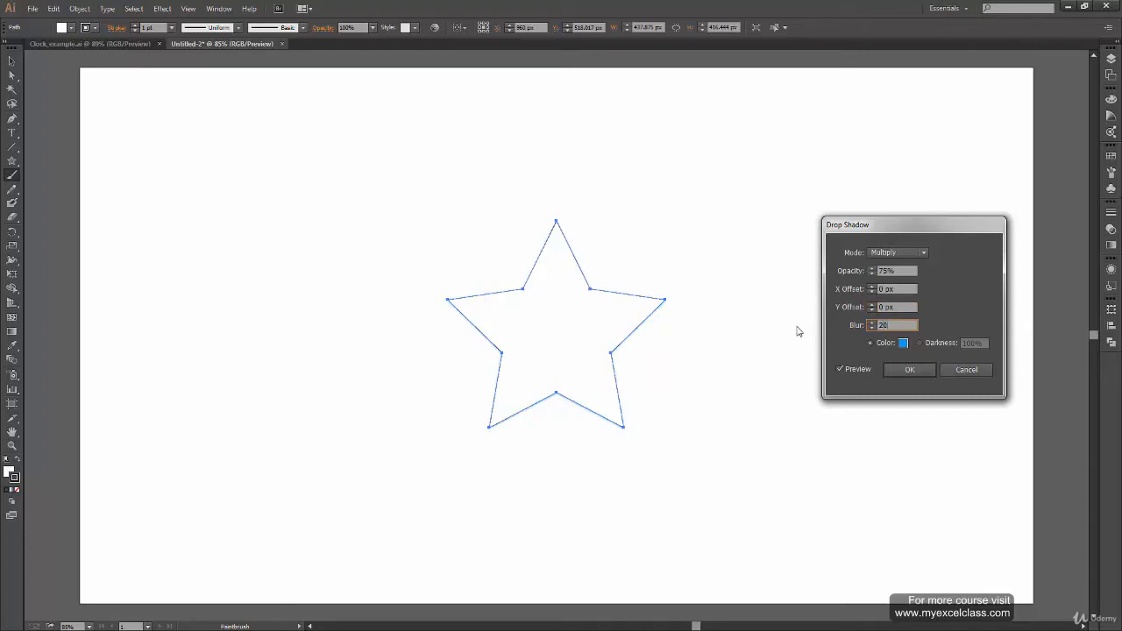
{"action": "key", "text": "Tab"}
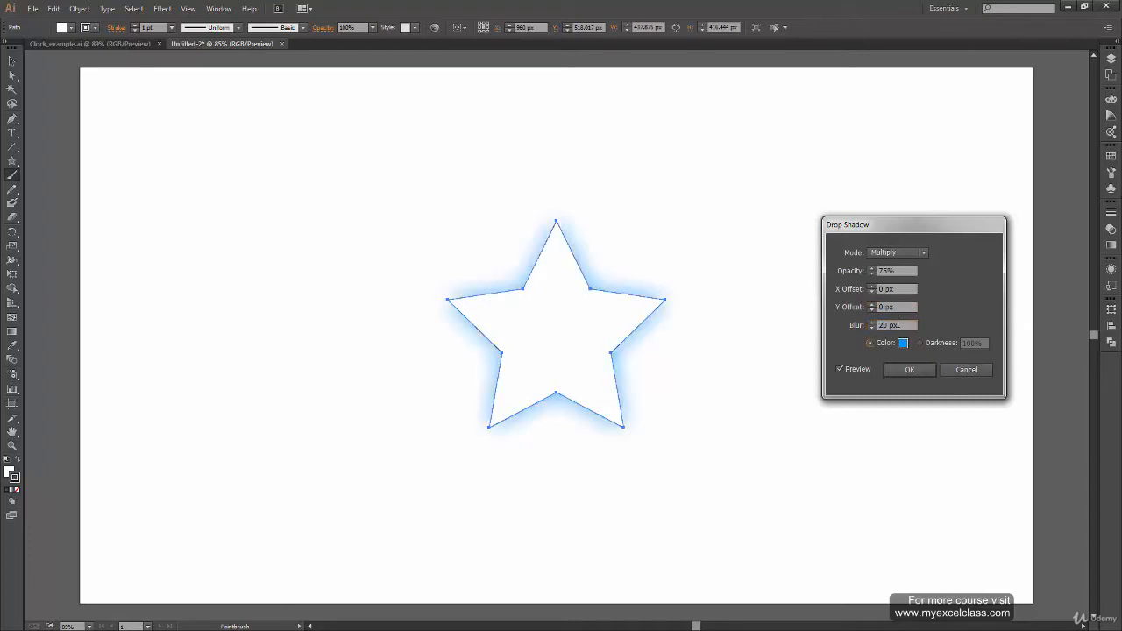
Set the drop shadow's blur to 10 px
{"action": "left_click", "coordinate": [899, 325]}
{"action": "type", "text": "10"}
{"action": "key", "text": "Tab"}
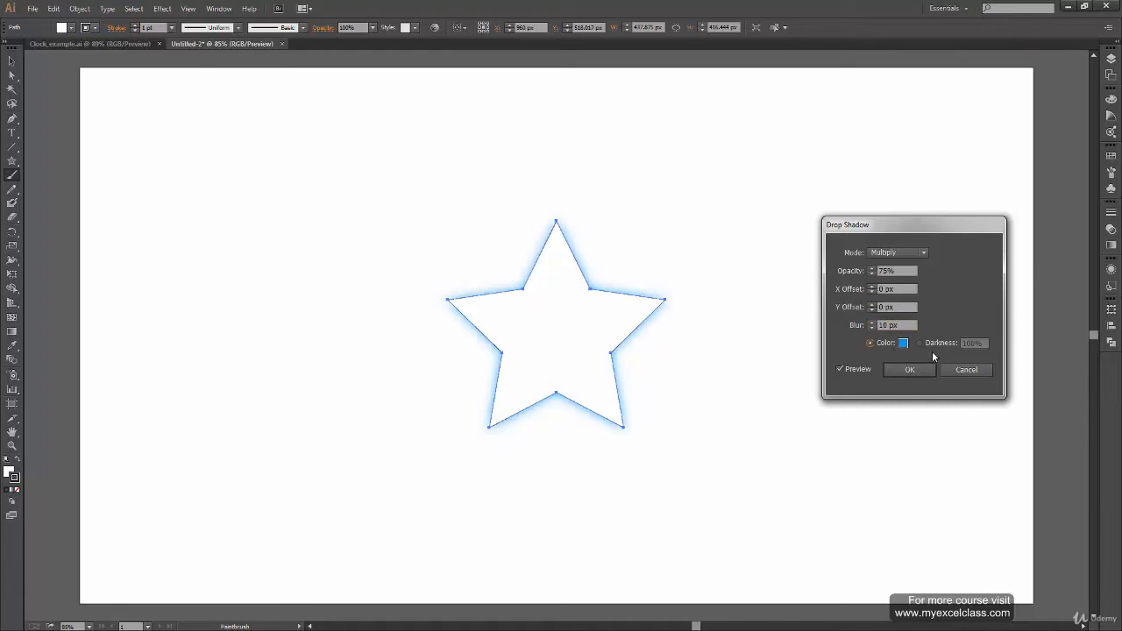
Try the Darkness option for the drop shadow, switch back to Color and apply the effect
{"action": "left_click", "coordinate": [920, 345]}
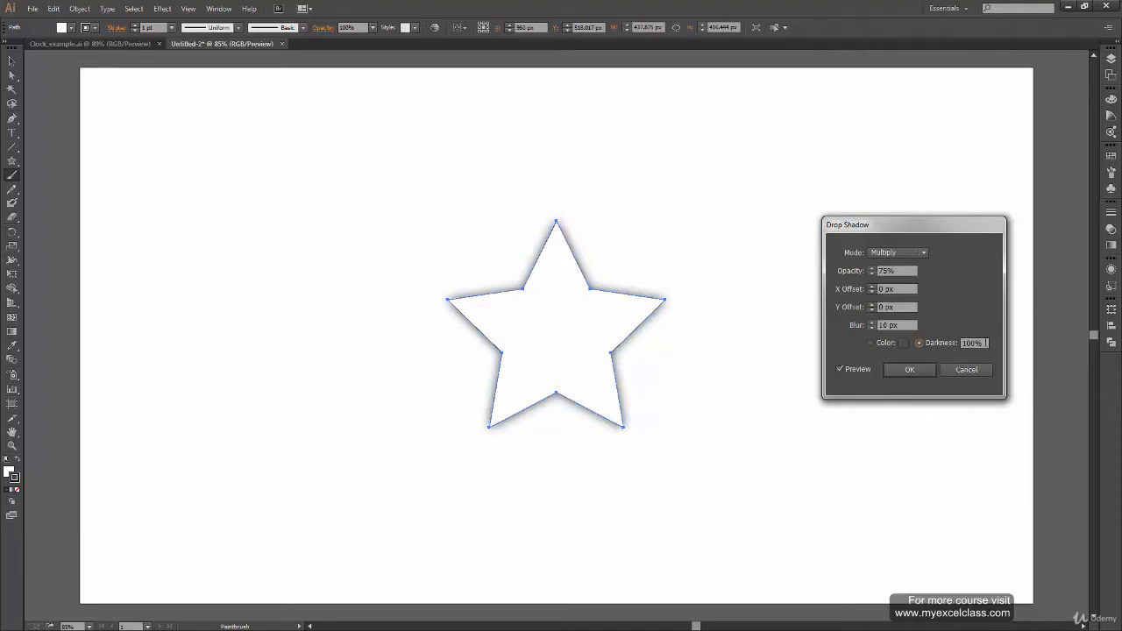
{"action": "left_click", "coordinate": [872, 343]}
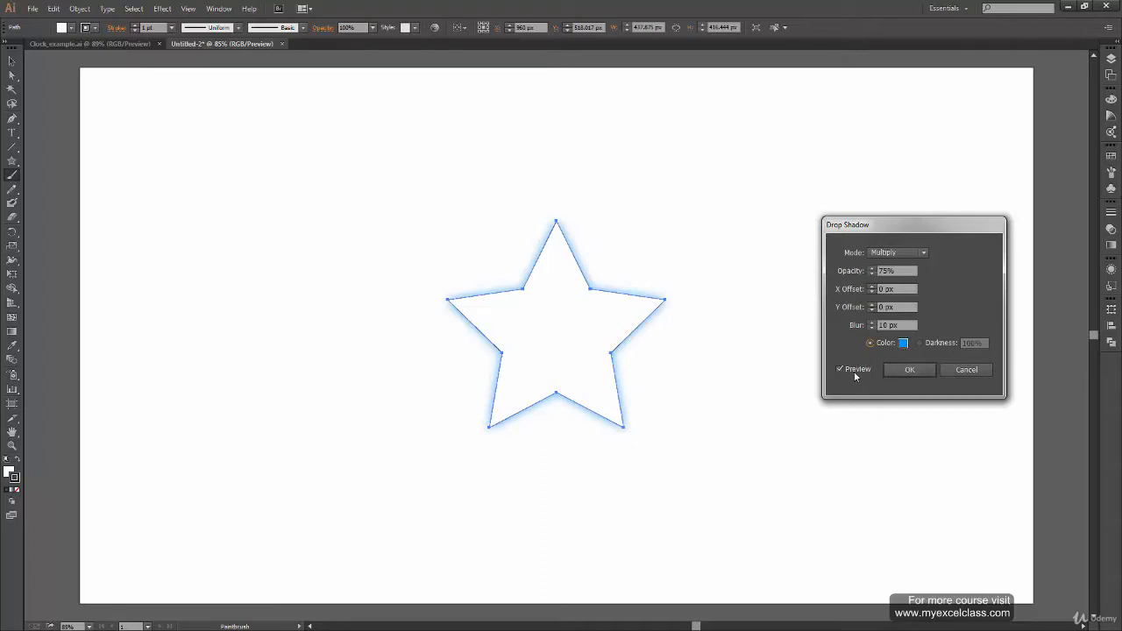
{"action": "left_click", "coordinate": [910, 369]}
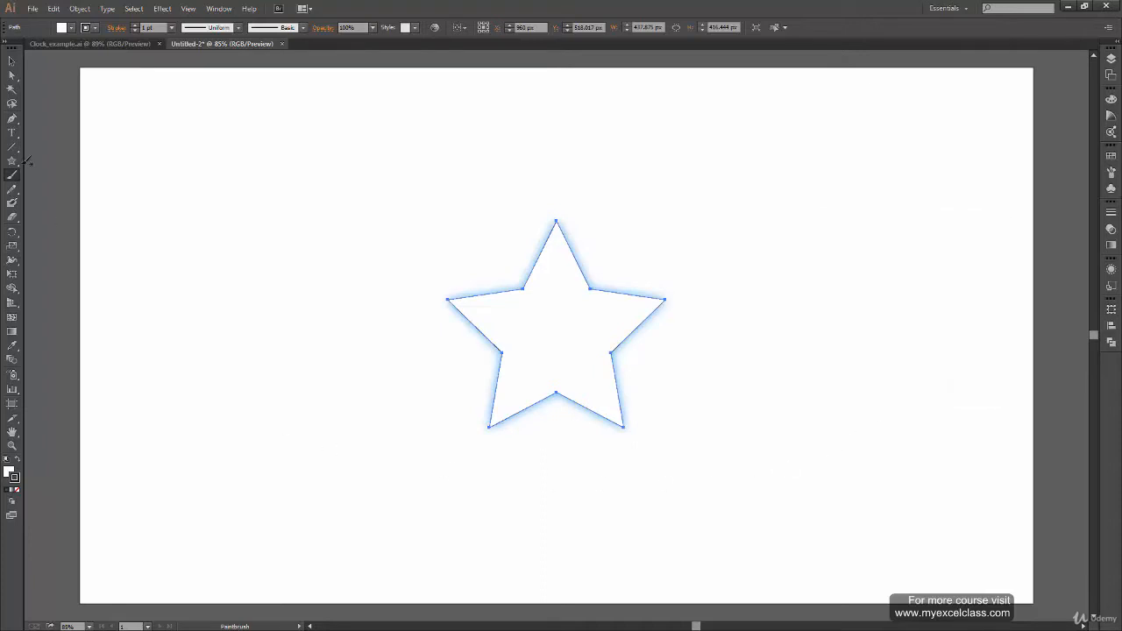
Remove the star's stroke with the Selection tool and deselect the star
{"action": "left_click", "coordinate": [12, 62]}
{"action": "left_click", "coordinate": [109, 307]}
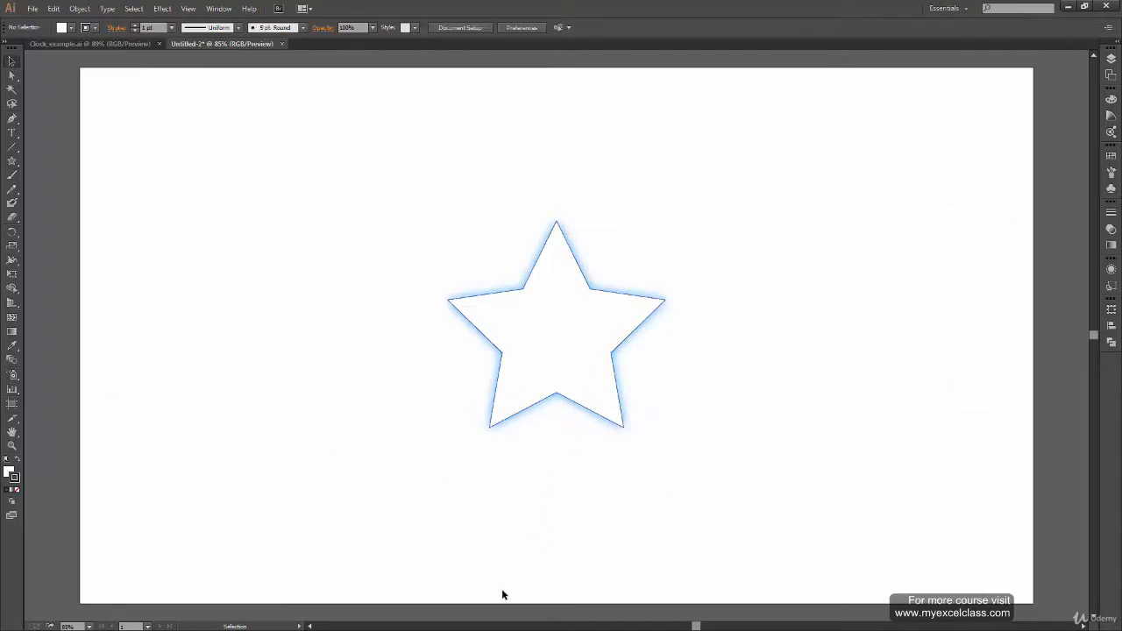
{"action": "left_click", "coordinate": [622, 399]}
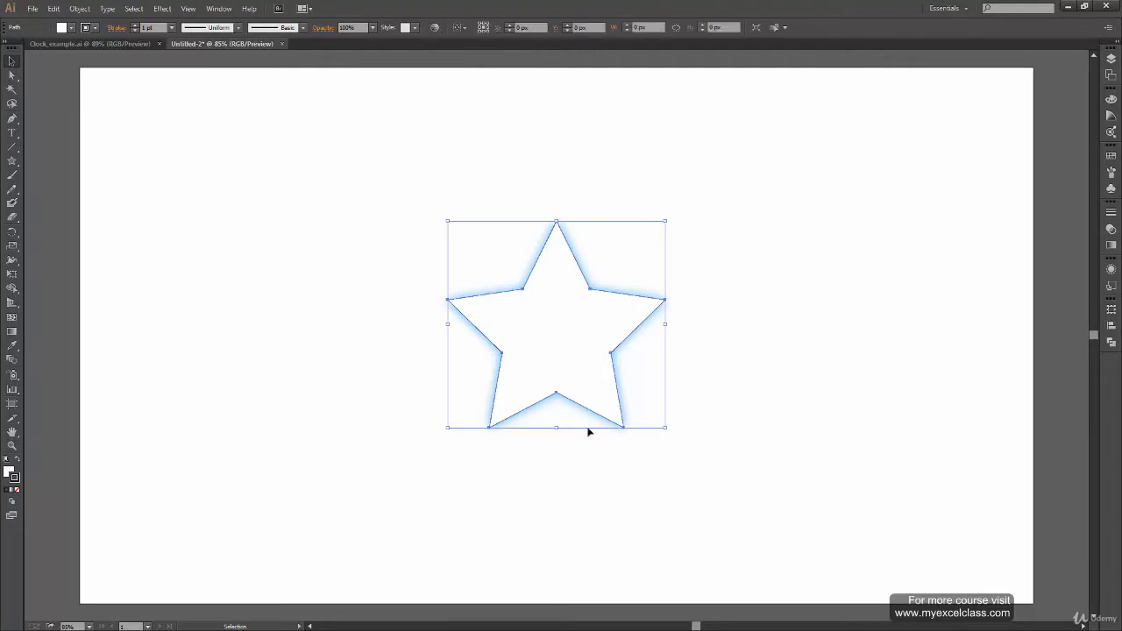
{"action": "left_click", "coordinate": [16, 489]}
{"action": "left_click", "coordinate": [201, 433]}
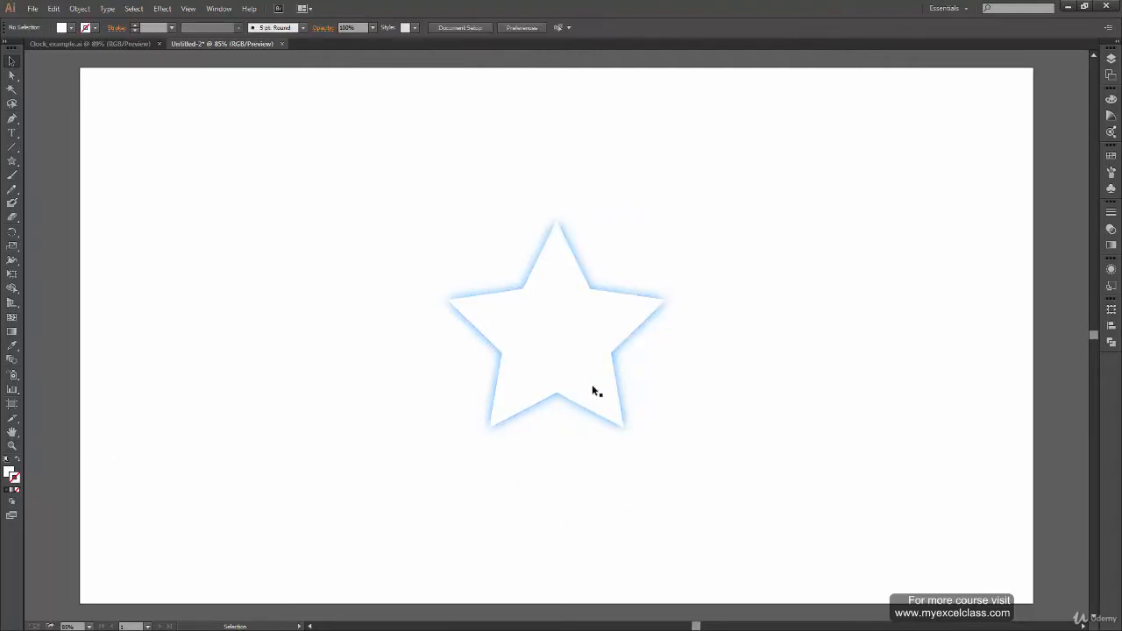
Move the star around the artboard and place it in the artboard's upper-left corner
{"action": "left_click_drag", "start_coordinate": [594, 389], "coordinate": [296, 308]}
{"action": "left_click_drag", "start_coordinate": [289, 364], "coordinate": [919, 270]}
{"action": "left_click_drag", "start_coordinate": [855, 324], "coordinate": [627, 540]}
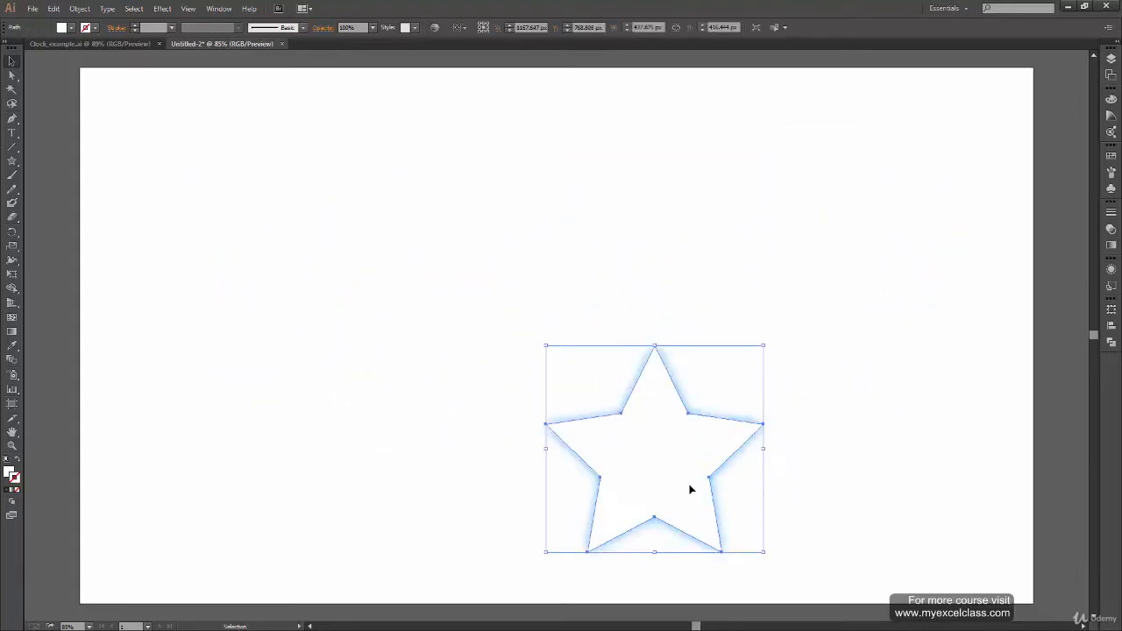
{"action": "left_click_drag", "start_coordinate": [675, 484], "coordinate": [285, 412]}
{"action": "left_click_drag", "start_coordinate": [268, 355], "coordinate": [219, 231]}
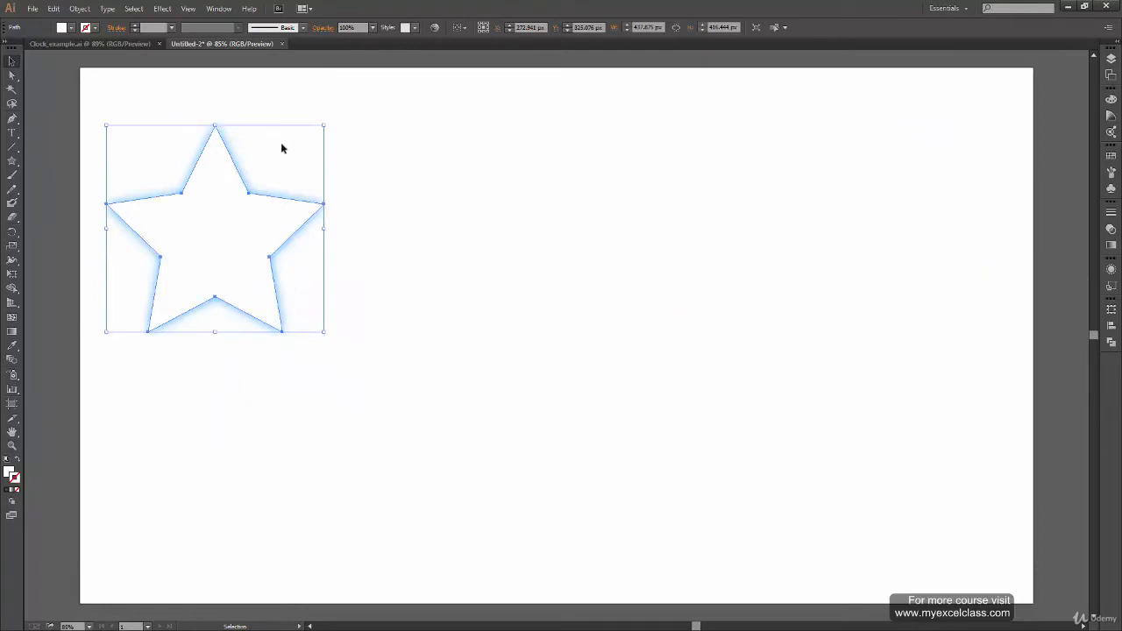
Start a 3D Extrude & Bevel effect on the star, rotate it to about -15°, 3° and -1°, and turn on the preview
{"action": "left_click", "coordinate": [162, 8]}
{"action": "mouse_move", "coordinate": [275, 79]}
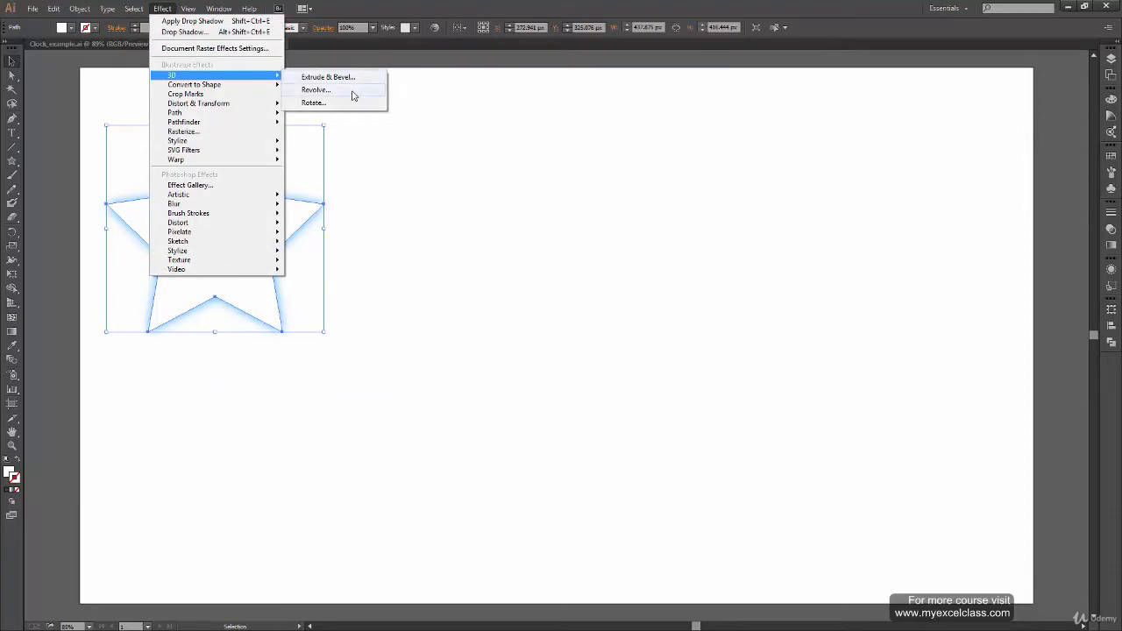
{"action": "left_click", "coordinate": [366, 84]}
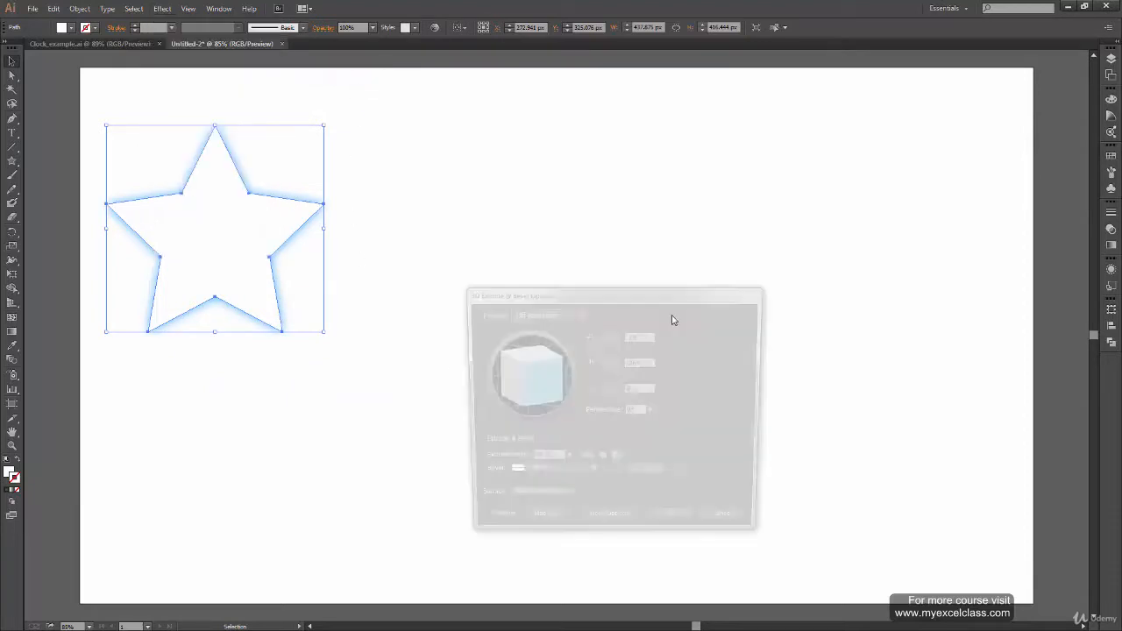
{"action": "left_click_drag", "start_coordinate": [658, 291], "coordinate": [724, 261]}
{"action": "left_click_drag", "start_coordinate": [610, 358], "coordinate": [600, 349]}
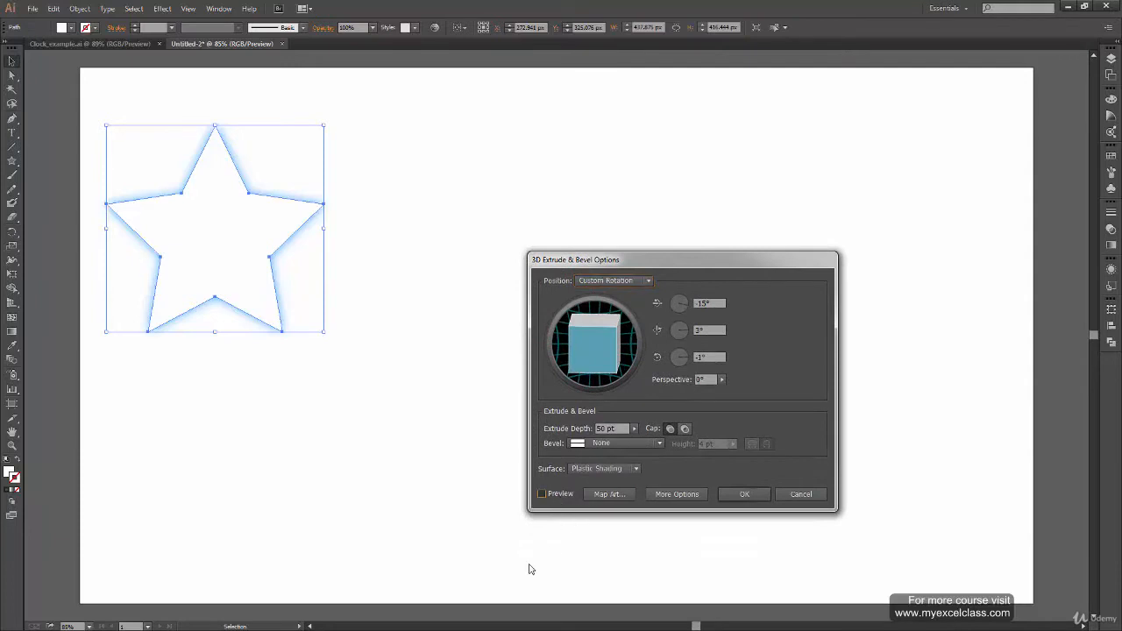
{"action": "left_click", "coordinate": [542, 493]}
Try several 3D rotations of the extruded star, ending at about -39°, -35° and 24°
{"action": "left_click_drag", "start_coordinate": [619, 349], "coordinate": [579, 377]}
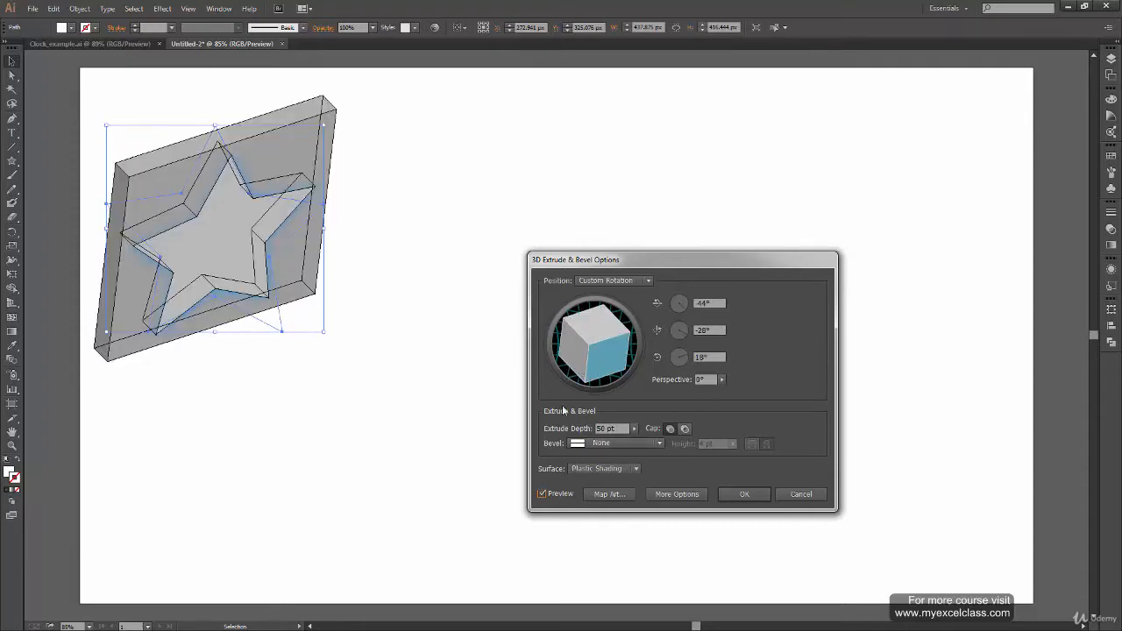
{"action": "left_click_drag", "start_coordinate": [600, 357], "coordinate": [577, 335]}
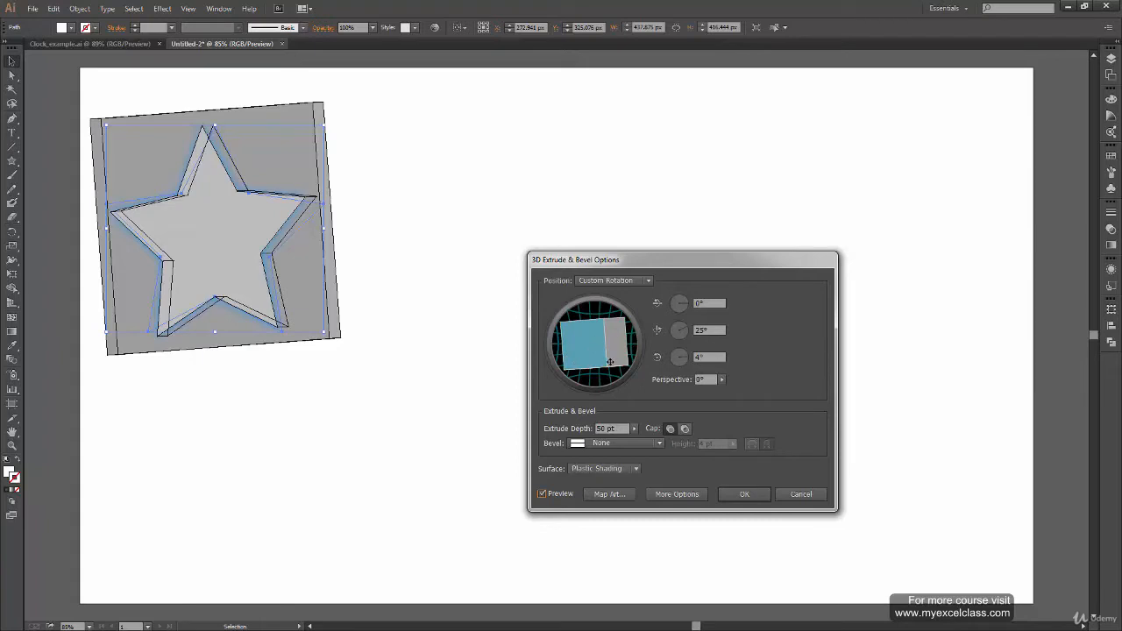
{"action": "mouse_move", "coordinate": [611, 361]}
{"action": "left_mouse_down"}
{"action": "mouse_move", "coordinate": [606, 351]}
{"action": "mouse_move", "coordinate": [624, 350]}
{"action": "mouse_move", "coordinate": [614, 361]}
{"action": "left_mouse_up"}
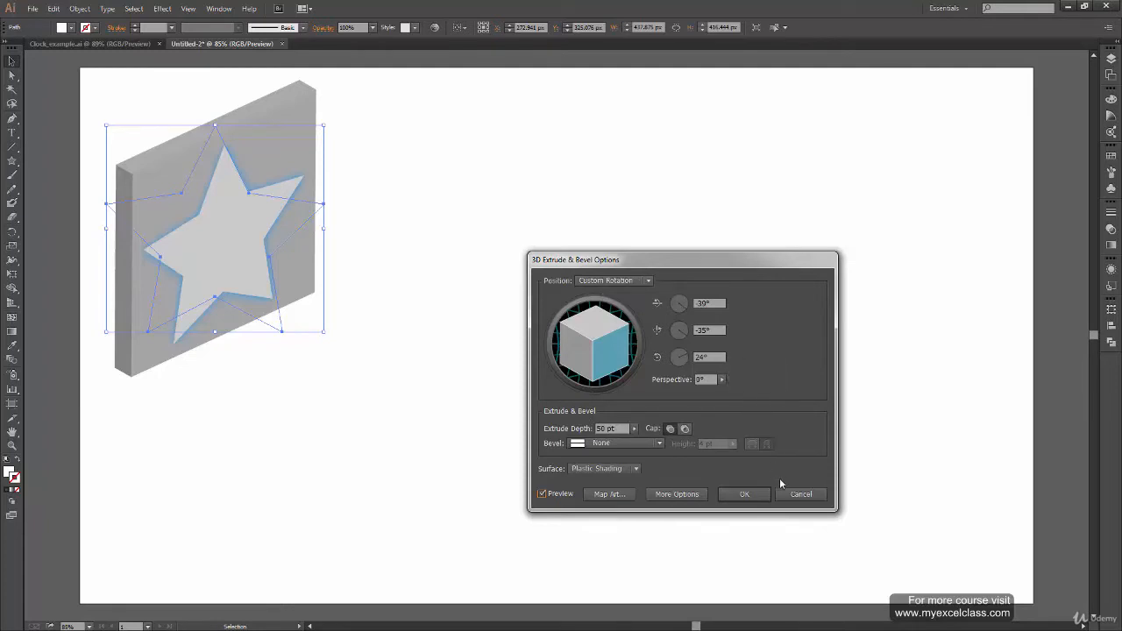
Cancel the 3D Extrude & Bevel effect and delete the star from the artboard
{"action": "left_click", "coordinate": [806, 497]}
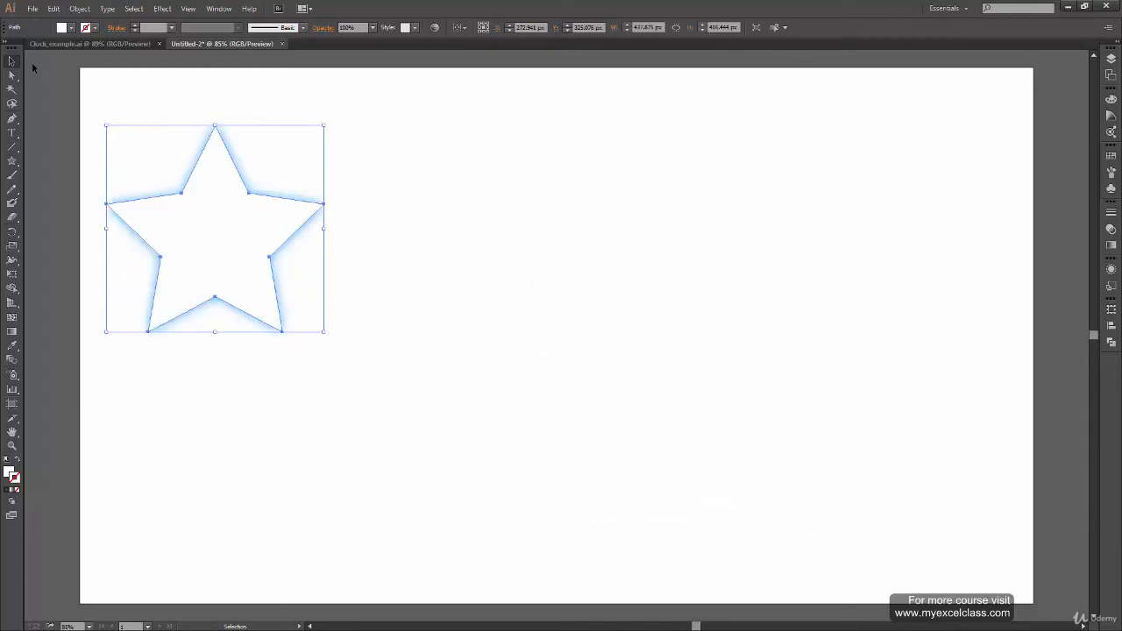
{"action": "left_click", "coordinate": [350, 109]}
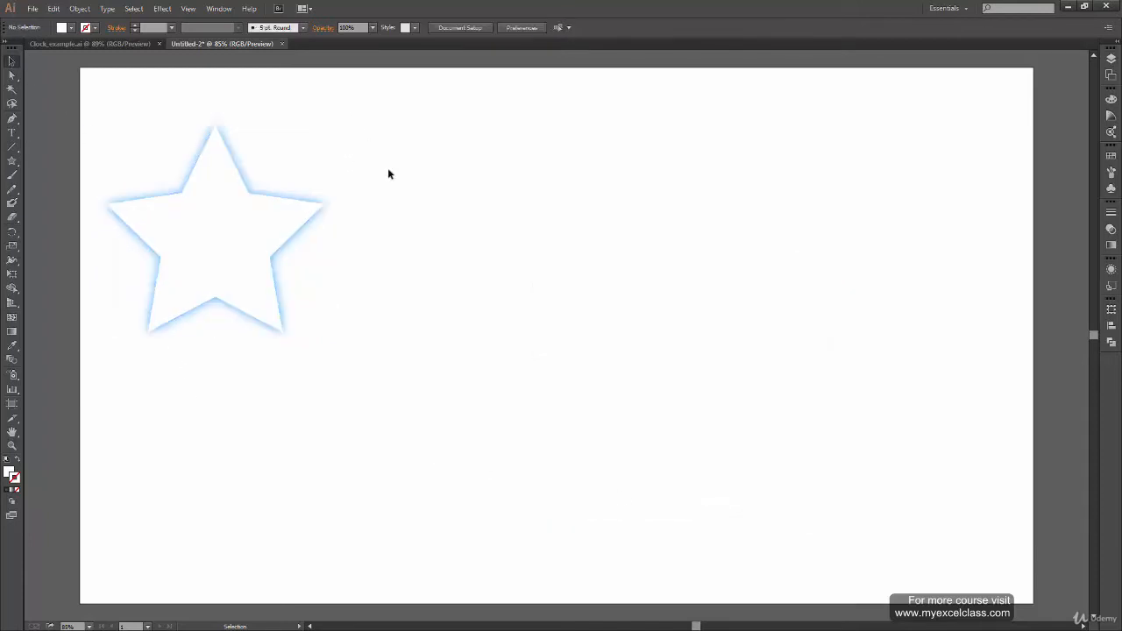
{"action": "left_click", "coordinate": [162, 49]}
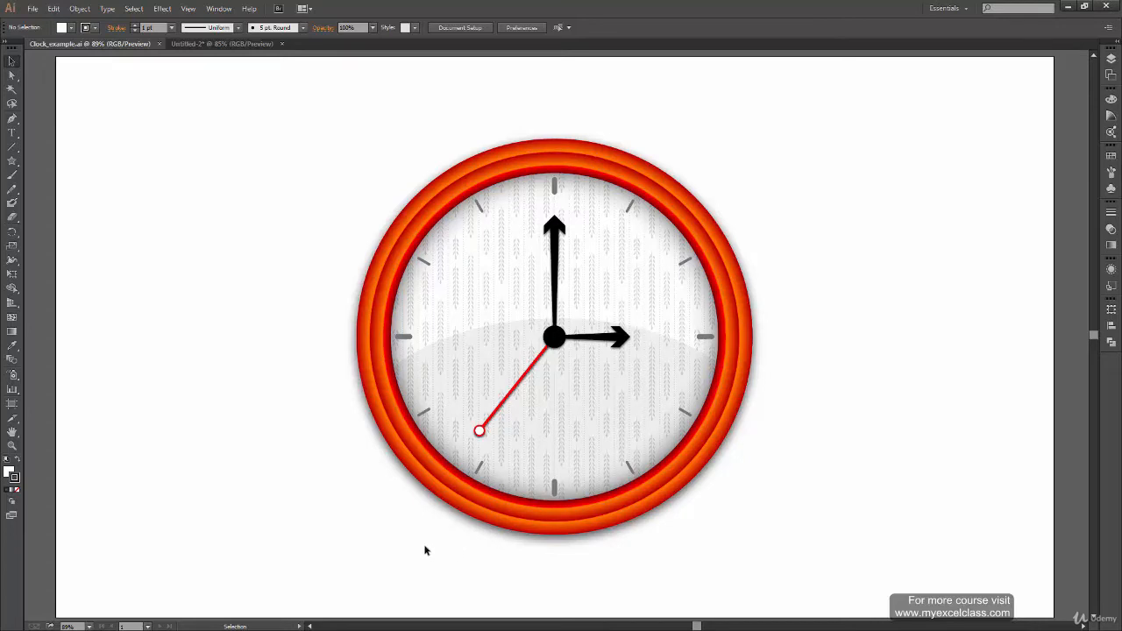
{"action": "left_click", "coordinate": [251, 44]}
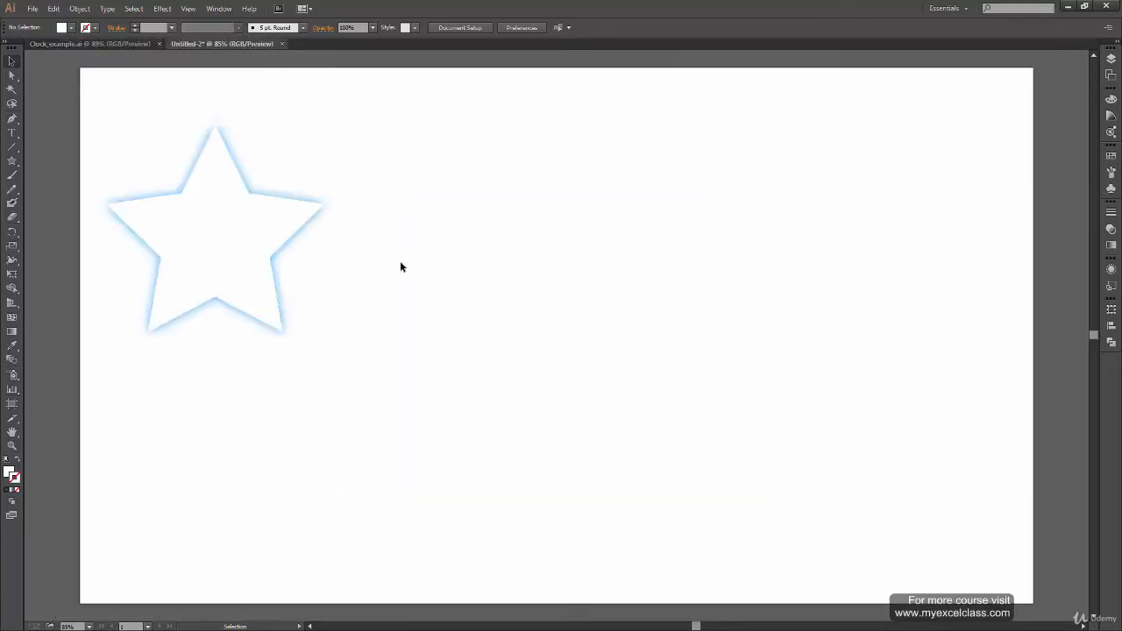
{"action": "left_click_drag", "start_coordinate": [401, 137], "coordinate": [180, 537]}
{"action": "key", "text": "Delete"}
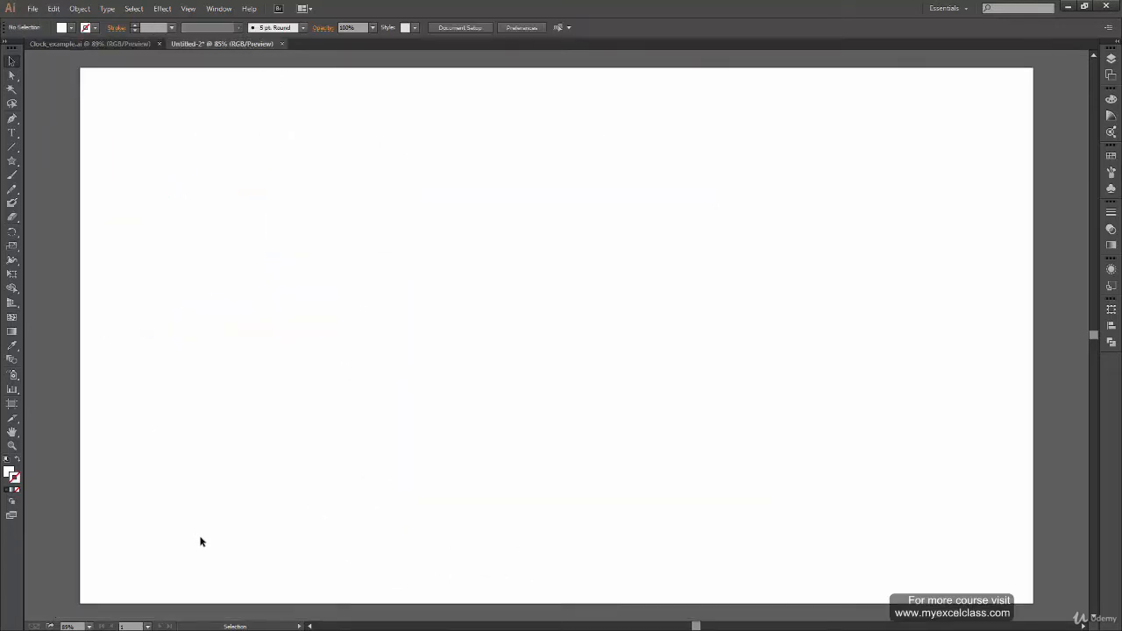
Examine the gradient rings and shadows of the clock's frame up close in the Clock_example.ai document
{"action": "left_click", "coordinate": [100, 42]}
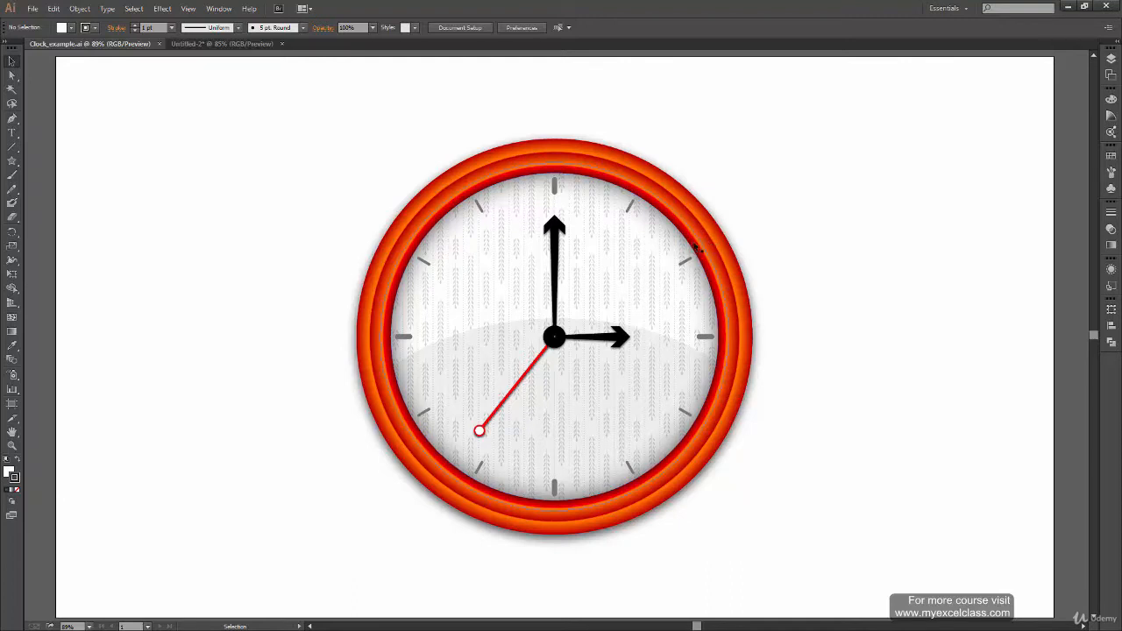
{"action": "key", "text": "ctrl+plus"}
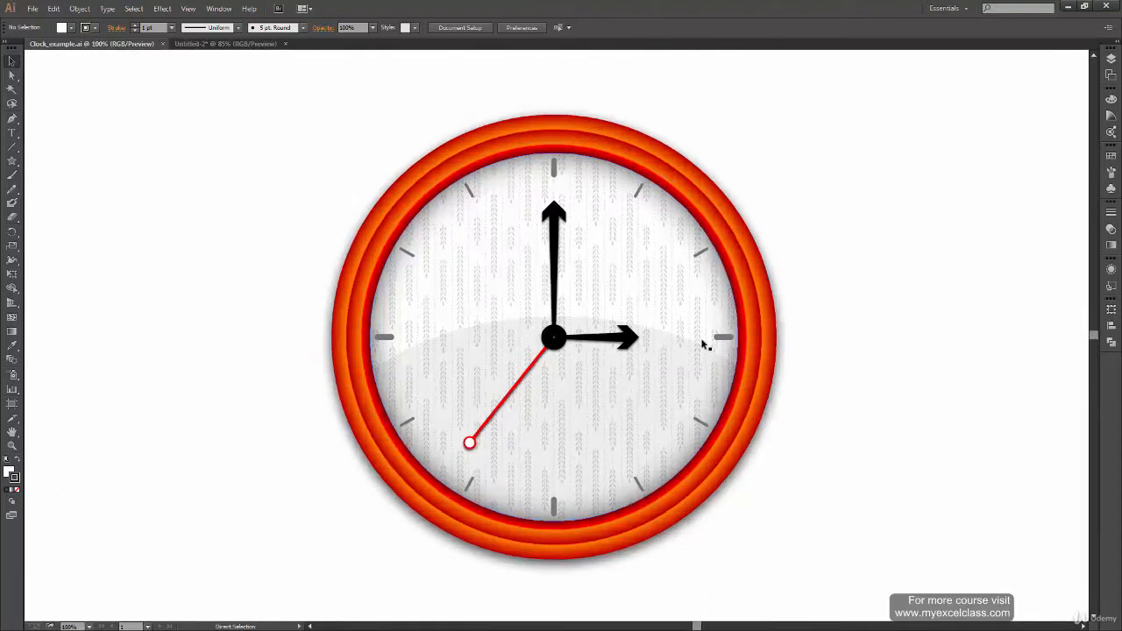
{"action": "key", "text": "ctrl+plus"}
{"action": "key", "text": "ctrl+plus"}
{"action": "left_click_drag", "start_coordinate": [804, 363], "coordinate": [492, 481]}
{"action": "key", "text": "ctrl+plus"}
{"action": "key", "text": "ctrl+plus"}
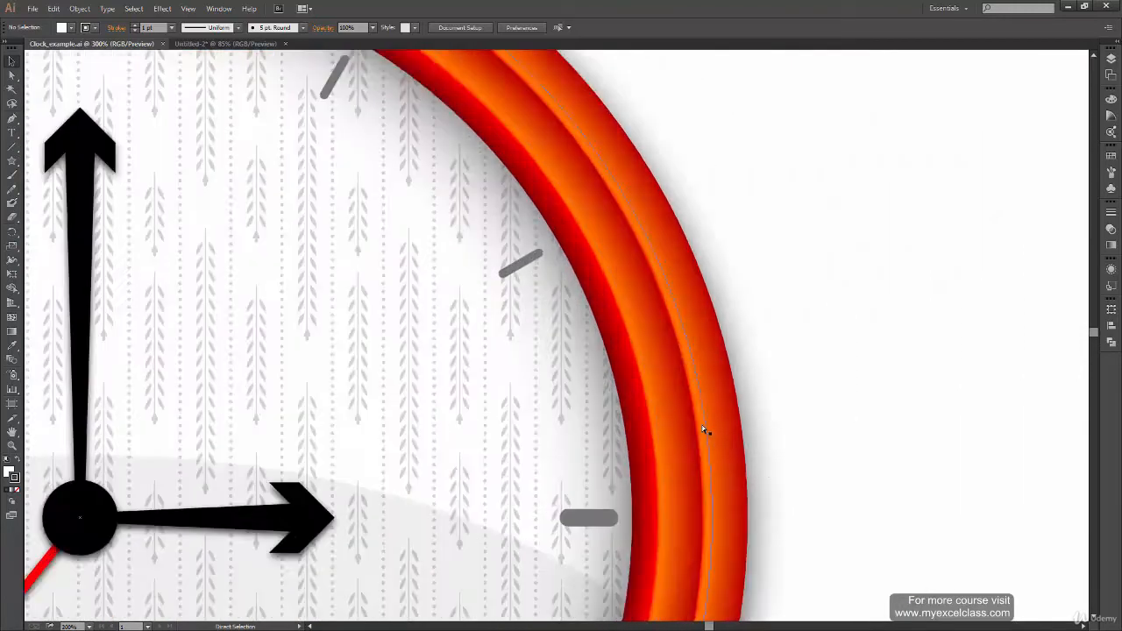
{"action": "left_click_drag", "start_coordinate": [728, 412], "coordinate": [622, 421]}
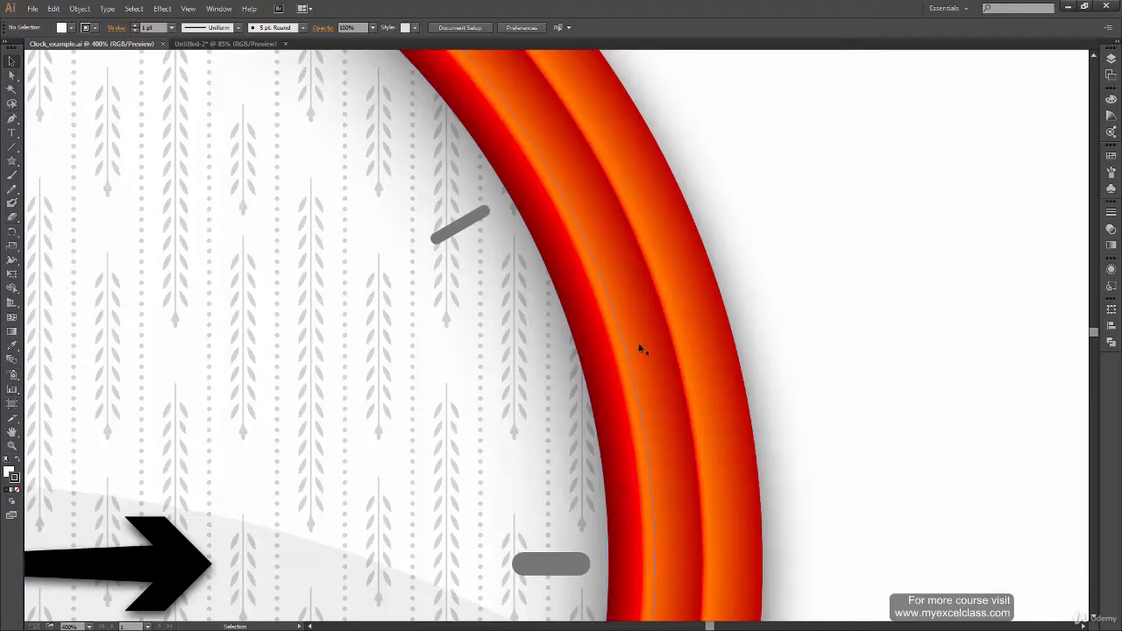
{"action": "key", "text": "ctrl+minus"}
{"action": "key", "text": "ctrl+minus"}
{"action": "key", "text": "ctrl+minus"}
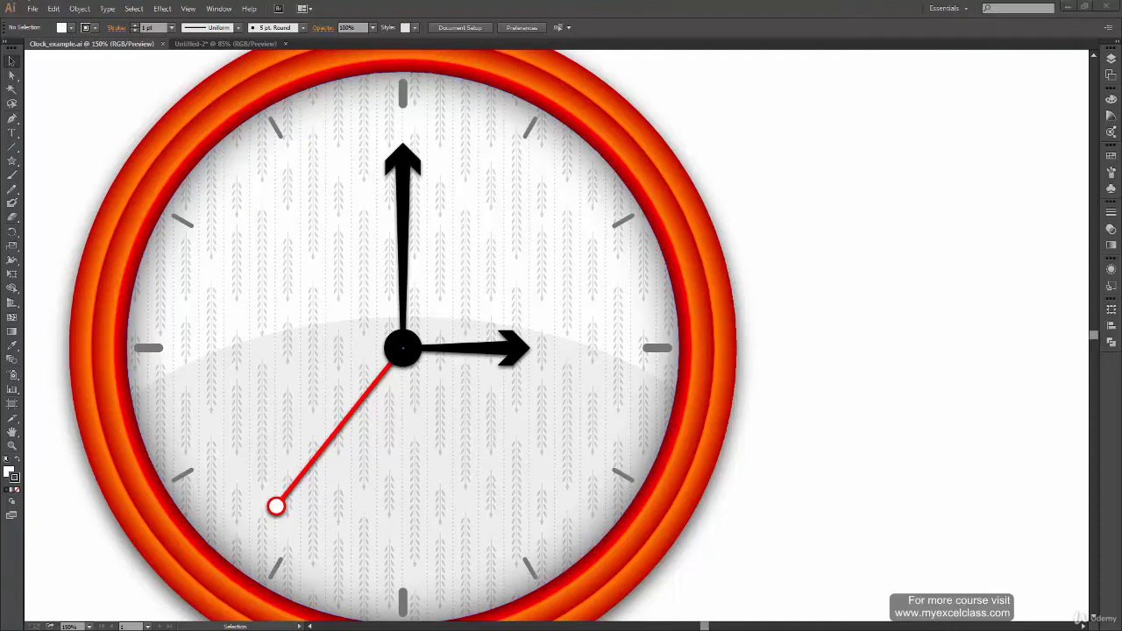
Sketch three roughly concentric circles with the Paintbrush tool on the empty area beside the clock
{"action": "left_click", "coordinate": [798, 45]}
{"action": "left_click", "coordinate": [11, 175]}
{"action": "scroll", "coordinate": [807, 310], "scroll_direction": "right", "scroll_amount": 5}
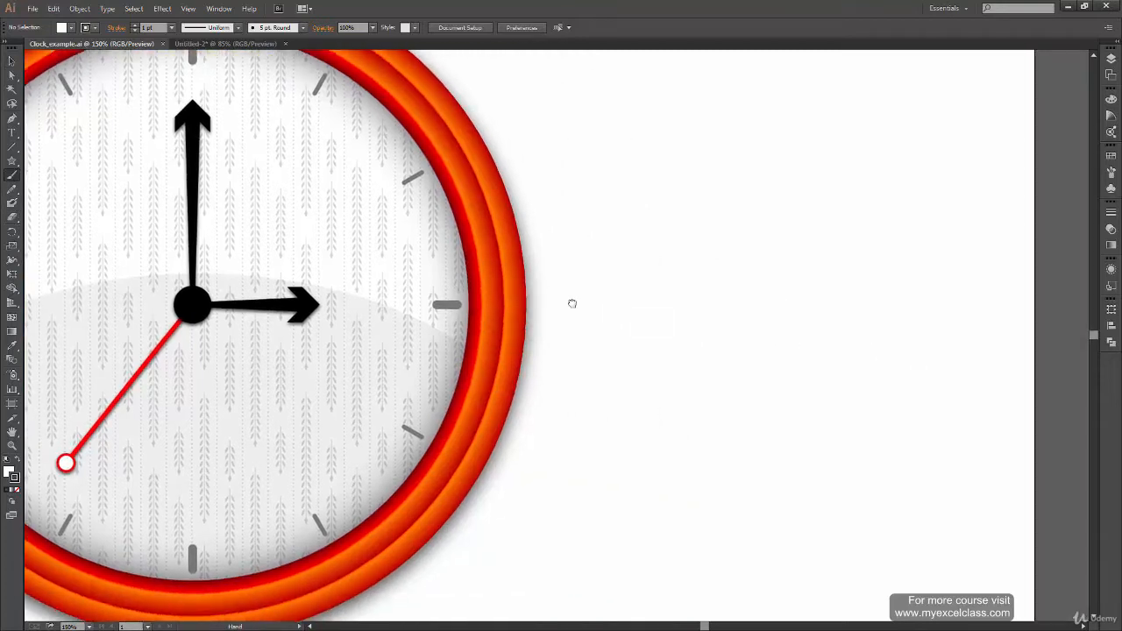
{"action": "mouse_move", "coordinate": [705, 104]}
{"action": "left_mouse_down"}
{"action": "mouse_move", "coordinate": [759, 384]}
{"action": "mouse_move", "coordinate": [681, 87]}
{"action": "left_mouse_up"}
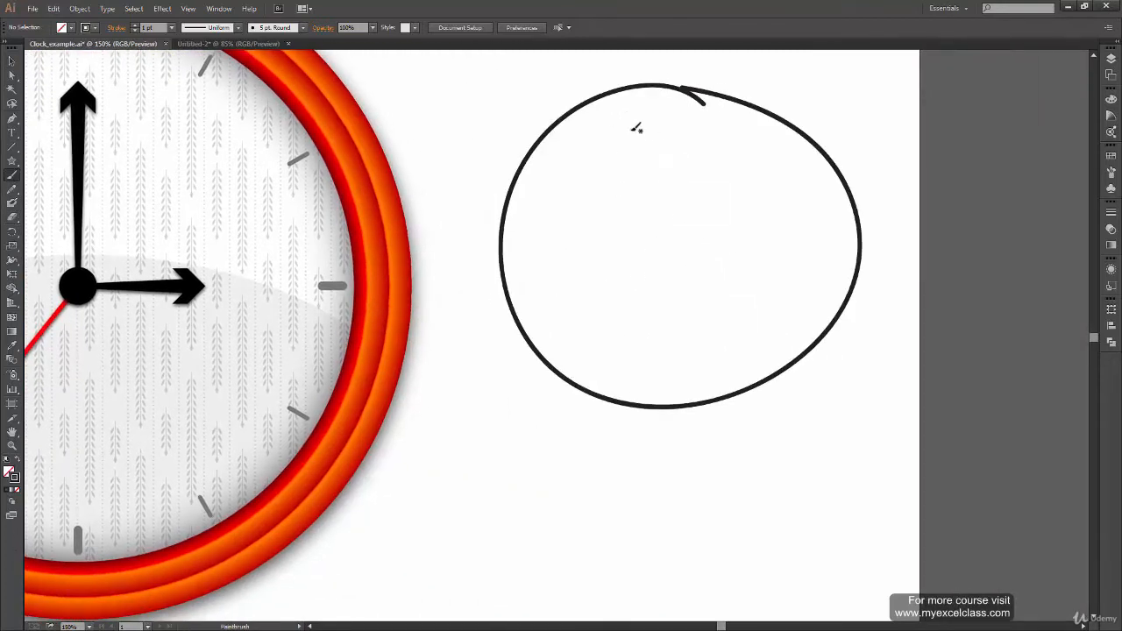
{"action": "left_click_drag", "start_coordinate": [601, 99], "coordinate": [561, 331]}
{"action": "key", "text": "ctrl+z"}
{"action": "mouse_move", "coordinate": [647, 118]}
{"action": "left_mouse_down"}
{"action": "mouse_move", "coordinate": [582, 132]}
{"action": "mouse_move", "coordinate": [807, 231]}
{"action": "mouse_move", "coordinate": [649, 120]}
{"action": "mouse_move", "coordinate": [661, 307]}
{"action": "mouse_move", "coordinate": [666, 140]}
{"action": "mouse_move", "coordinate": [733, 313]}
{"action": "mouse_move", "coordinate": [664, 138]}
{"action": "left_mouse_up"}
{"action": "key", "text": "ctrl+z"}
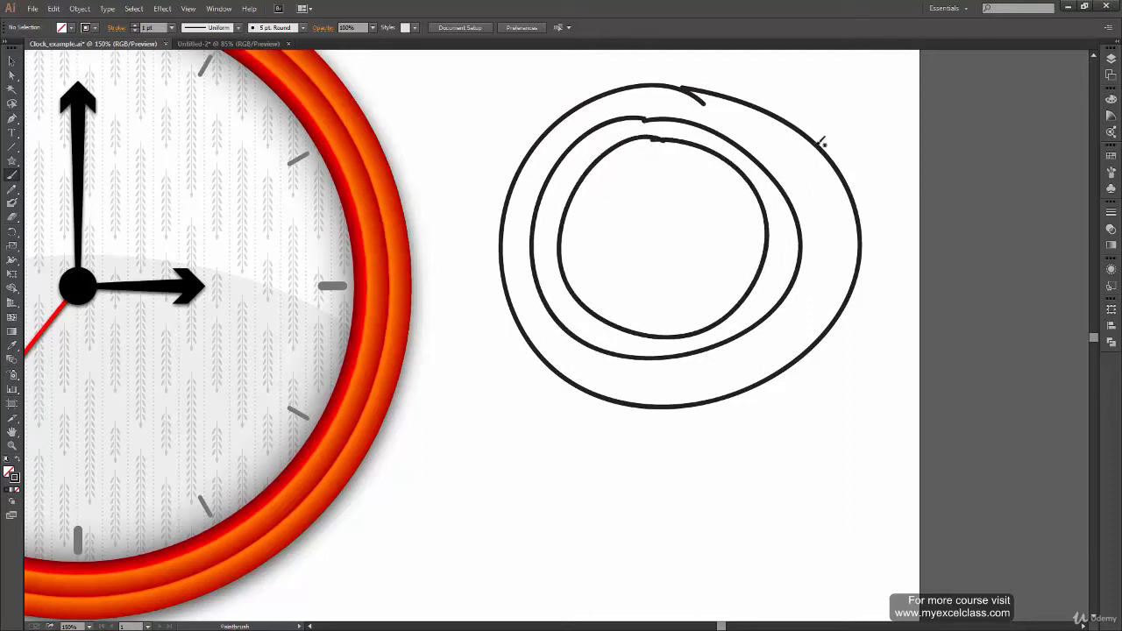
Paint short width marks across the sketch's rings and add a small centre circle with three clock hands
{"action": "left_click_drag", "start_coordinate": [795, 187], "coordinate": [829, 175]}
{"action": "left_click_drag", "start_coordinate": [797, 209], "coordinate": [776, 215]}
{"action": "mouse_move", "coordinate": [656, 228]}
{"action": "left_mouse_down"}
{"action": "mouse_move", "coordinate": [664, 232]}
{"action": "mouse_move", "coordinate": [656, 227]}
{"action": "left_mouse_up"}
{"action": "mouse_move", "coordinate": [701, 314]}
{"action": "left_mouse_down"}
{"action": "mouse_move", "coordinate": [740, 408]}
{"action": "mouse_move", "coordinate": [699, 258]}
{"action": "mouse_move", "coordinate": [726, 326]}
{"action": "mouse_move", "coordinate": [770, 327]}
{"action": "left_mouse_up"}
{"action": "left_click_drag", "start_coordinate": [694, 336], "coordinate": [622, 409]}
{"action": "key", "text": "ctrl+z"}
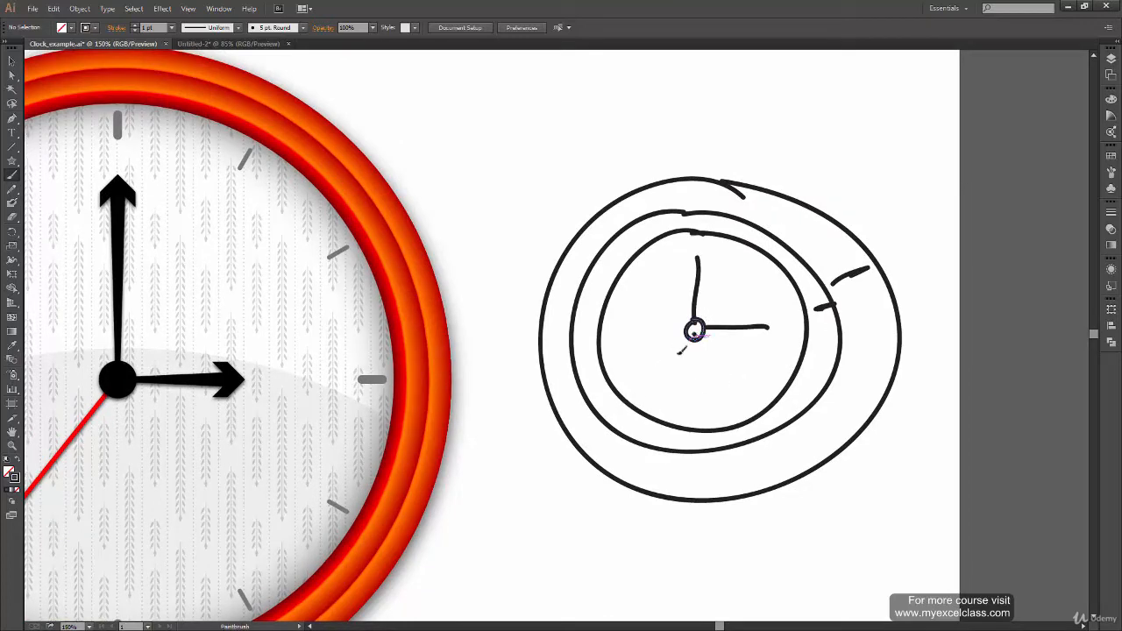
{"action": "mouse_move", "coordinate": [680, 353]}
{"action": "left_mouse_down"}
{"action": "mouse_move", "coordinate": [642, 393]}
{"action": "mouse_move", "coordinate": [695, 407]}
{"action": "left_mouse_up"}
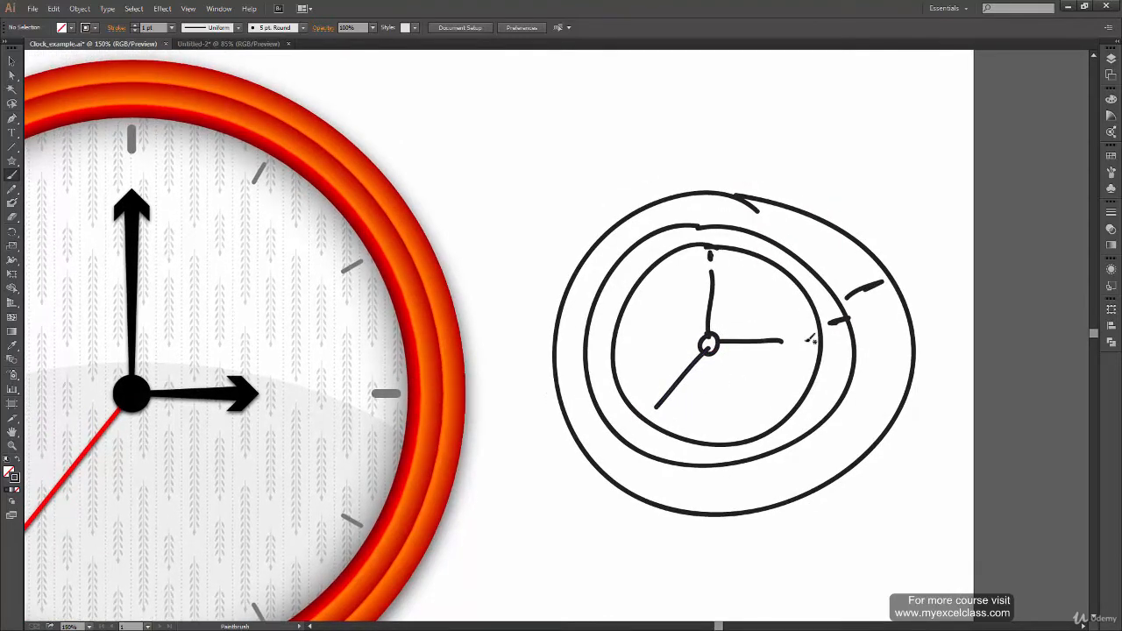
Paint short hour marks around the inside of the sketched clock's innermost circle
{"action": "left_click_drag", "start_coordinate": [802, 342], "coordinate": [814, 342]}
{"action": "left_click_drag", "start_coordinate": [625, 350], "coordinate": [630, 351]}
{"action": "left_click_drag", "start_coordinate": [634, 313], "coordinate": [640, 315]}
{"action": "left_click_drag", "start_coordinate": [661, 278], "coordinate": [667, 282]}
{"action": "left_click_drag", "start_coordinate": [756, 415], "coordinate": [761, 420]}
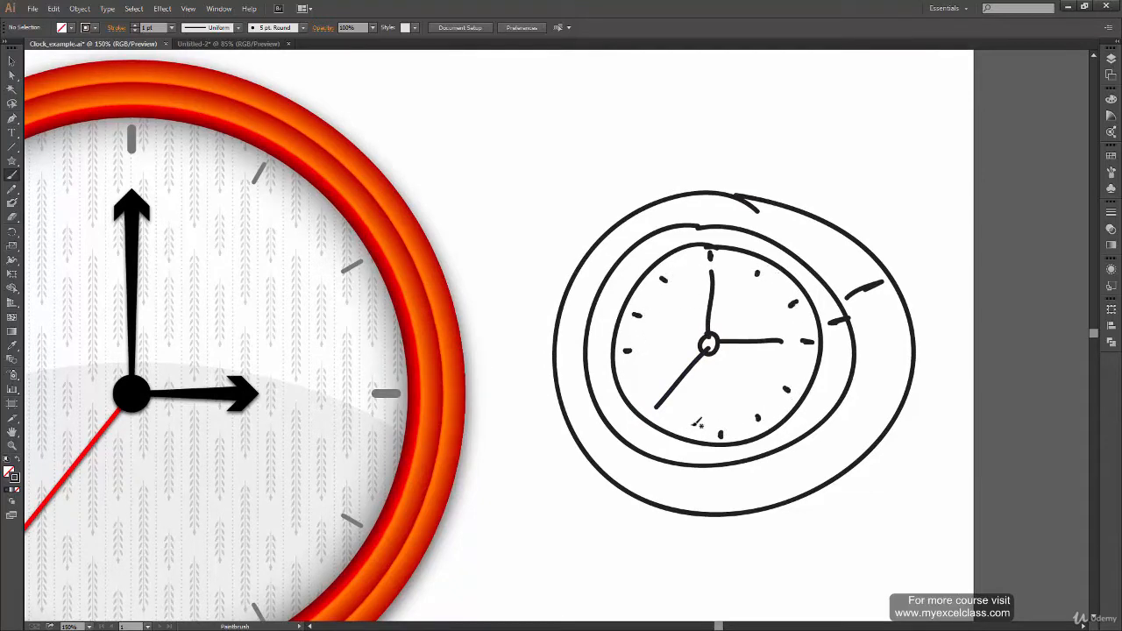
{"action": "left_click_drag", "start_coordinate": [684, 425], "coordinate": [687, 421]}
{"action": "left_click_drag", "start_coordinate": [636, 393], "coordinate": [639, 389]}
{"action": "key", "text": "space"}
{"action": "mouse_move", "coordinate": [862, 469]}
{"action": "left_mouse_down"}
{"action": "mouse_move", "coordinate": [850, 463]}
{"action": "mouse_move", "coordinate": [867, 453]}
{"action": "mouse_move", "coordinate": [789, 313]}
{"action": "mouse_move", "coordinate": [768, 324]}
{"action": "left_mouse_up"}
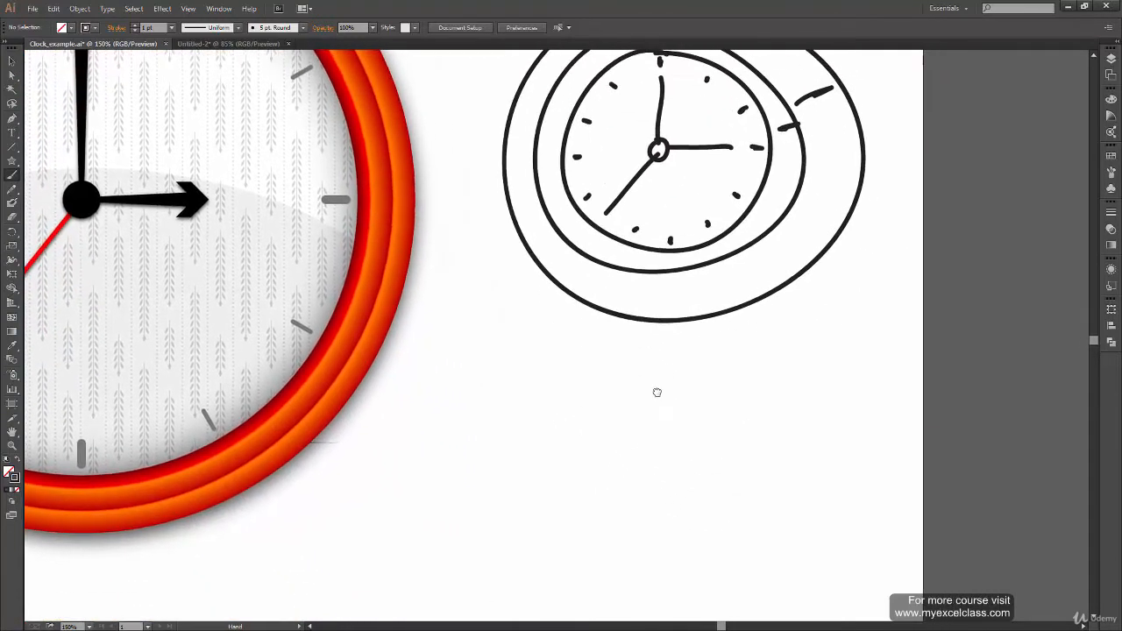
{"action": "left_click_drag", "start_coordinate": [657, 393], "coordinate": [648, 431]}
{"action": "key", "text": "space"}
{"action": "left_click_drag", "start_coordinate": [718, 257], "coordinate": [676, 333]}
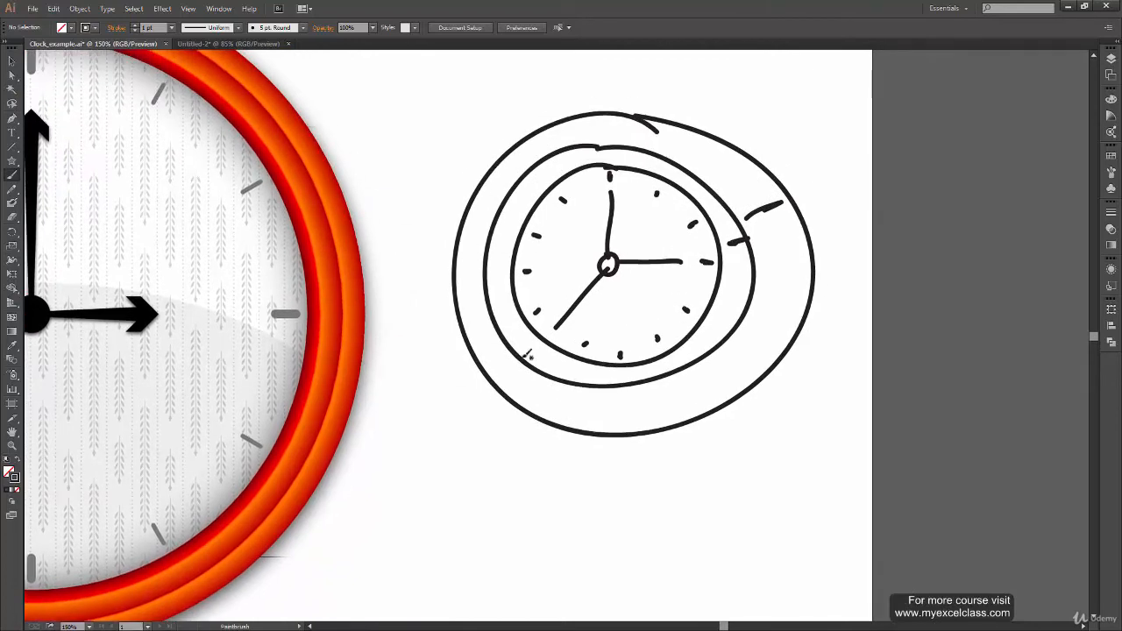
{"action": "key", "text": "space"}
{"action": "left_click_drag", "start_coordinate": [652, 289], "coordinate": [704, 310]}
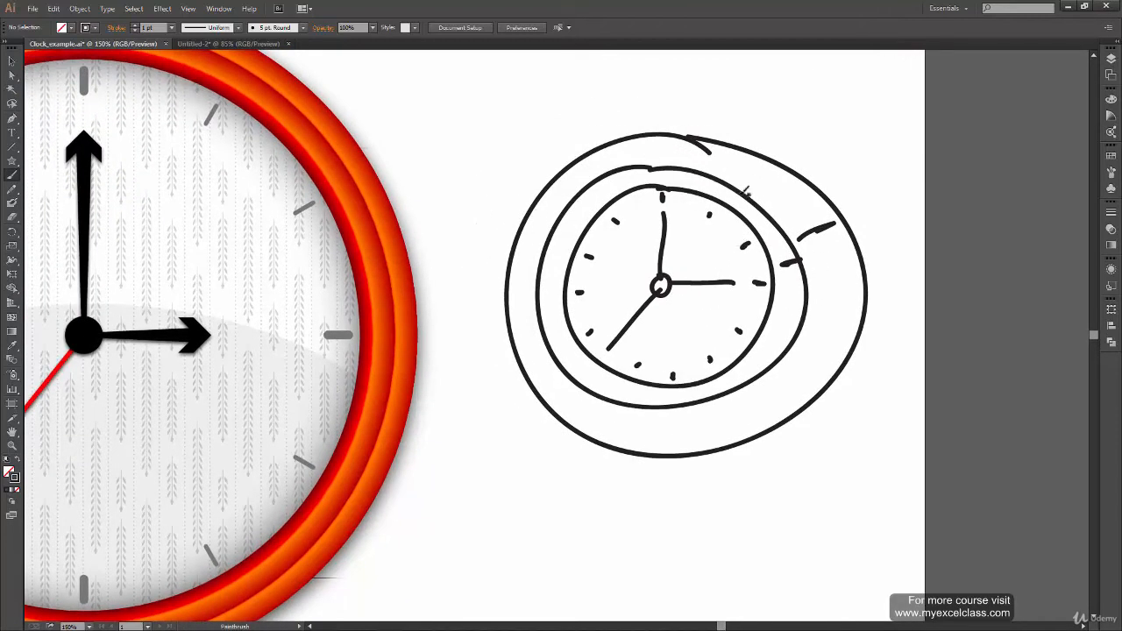
Sketch a second set of three concentric circles below the first sketch and mark the gap between the inner two
{"action": "key", "text": "space"}
{"action": "mouse_move", "coordinate": [774, 513]}
{"action": "left_mouse_down"}
{"action": "mouse_move", "coordinate": [730, 244]}
{"action": "mouse_move", "coordinate": [659, 270]}
{"action": "mouse_move", "coordinate": [598, 131]}
{"action": "mouse_move", "coordinate": [577, 413]}
{"action": "mouse_move", "coordinate": [780, 248]}
{"action": "mouse_move", "coordinate": [564, 163]}
{"action": "left_mouse_up"}
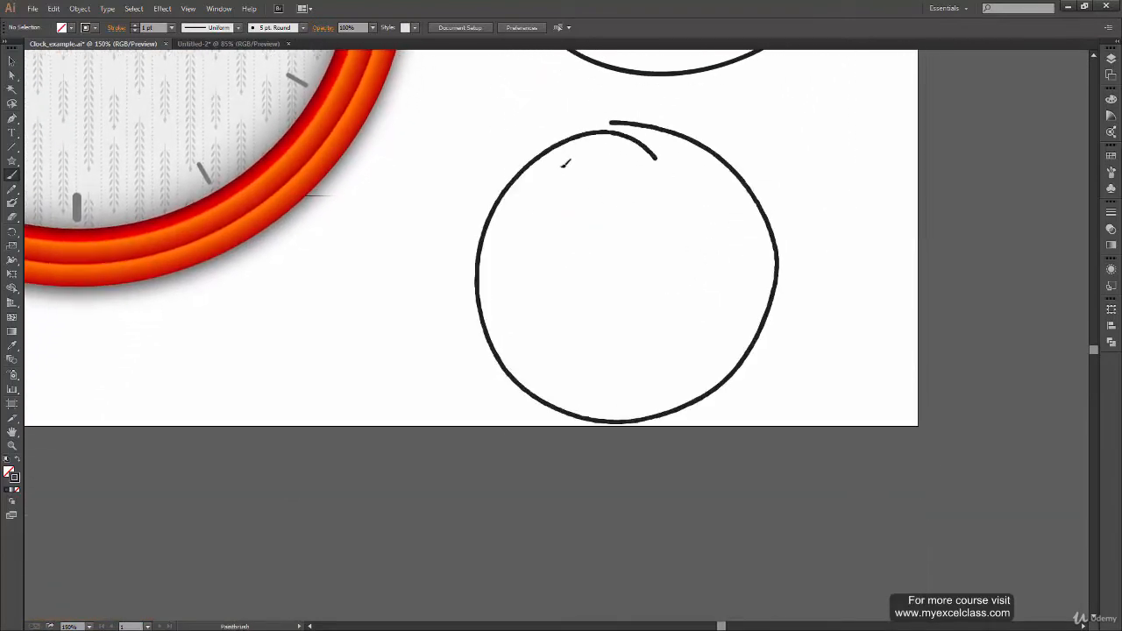
{"action": "key", "text": "ctrl+z"}
{"action": "mouse_move", "coordinate": [650, 131]}
{"action": "left_mouse_down"}
{"action": "mouse_move", "coordinate": [737, 369]}
{"action": "mouse_move", "coordinate": [649, 130]}
{"action": "left_mouse_up"}
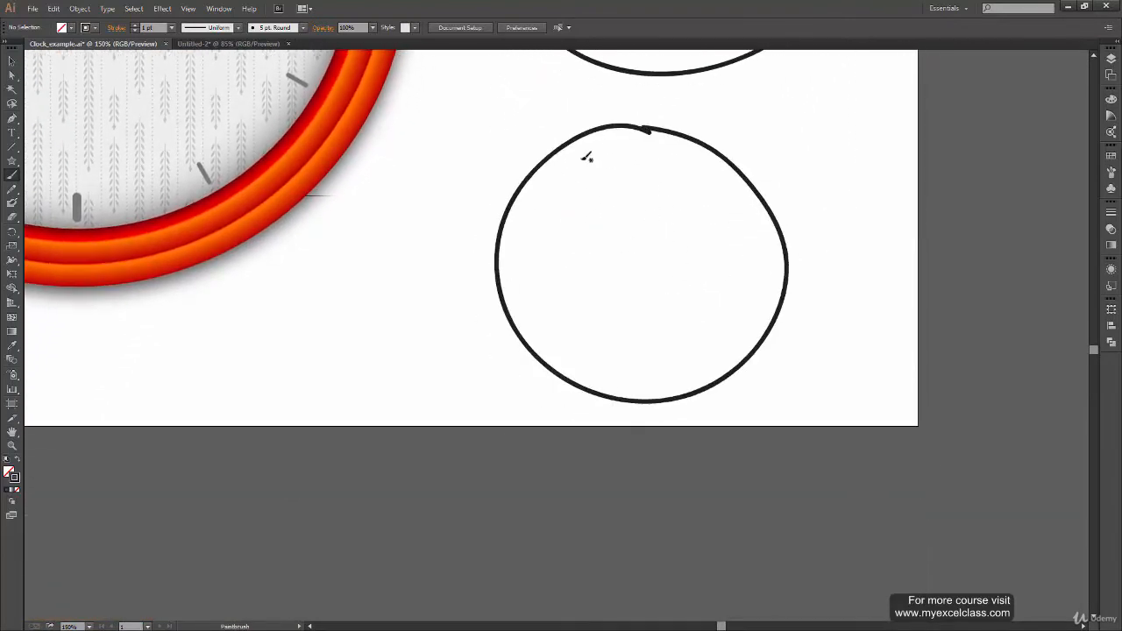
{"action": "left_click_drag", "start_coordinate": [589, 207], "coordinate": [587, 213]}
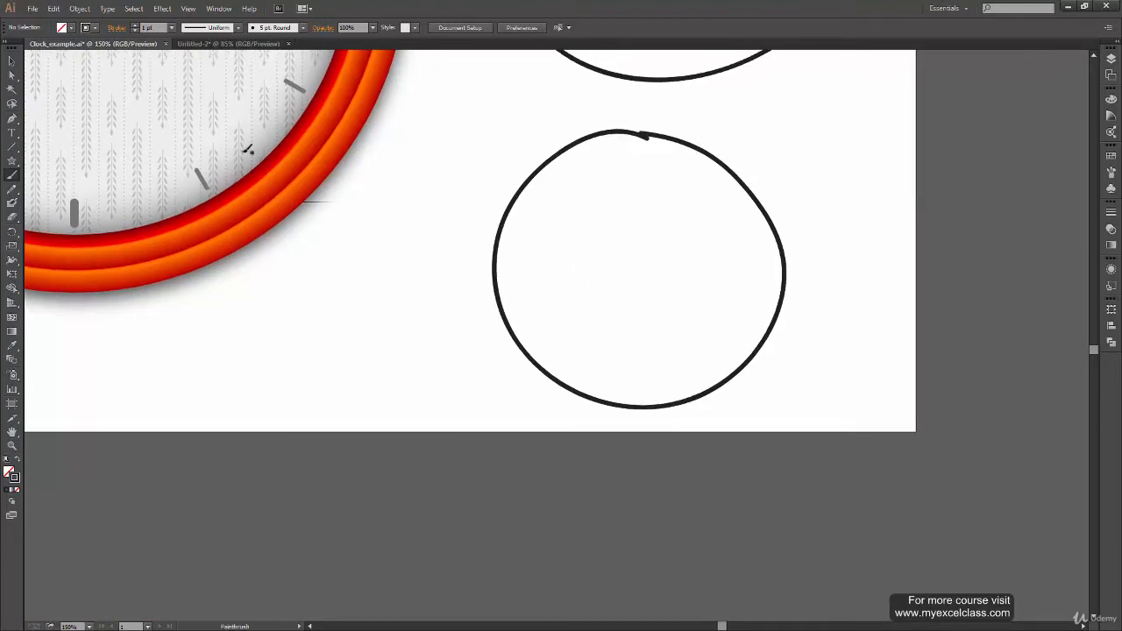
{"action": "mouse_move", "coordinate": [600, 151]}
{"action": "left_mouse_down"}
{"action": "mouse_move", "coordinate": [569, 168]}
{"action": "mouse_move", "coordinate": [514, 243]}
{"action": "mouse_move", "coordinate": [535, 331]}
{"action": "mouse_move", "coordinate": [607, 373]}
{"action": "mouse_move", "coordinate": [693, 367]}
{"action": "mouse_move", "coordinate": [766, 270]}
{"action": "mouse_move", "coordinate": [721, 178]}
{"action": "mouse_move", "coordinate": [581, 158]}
{"action": "left_mouse_up"}
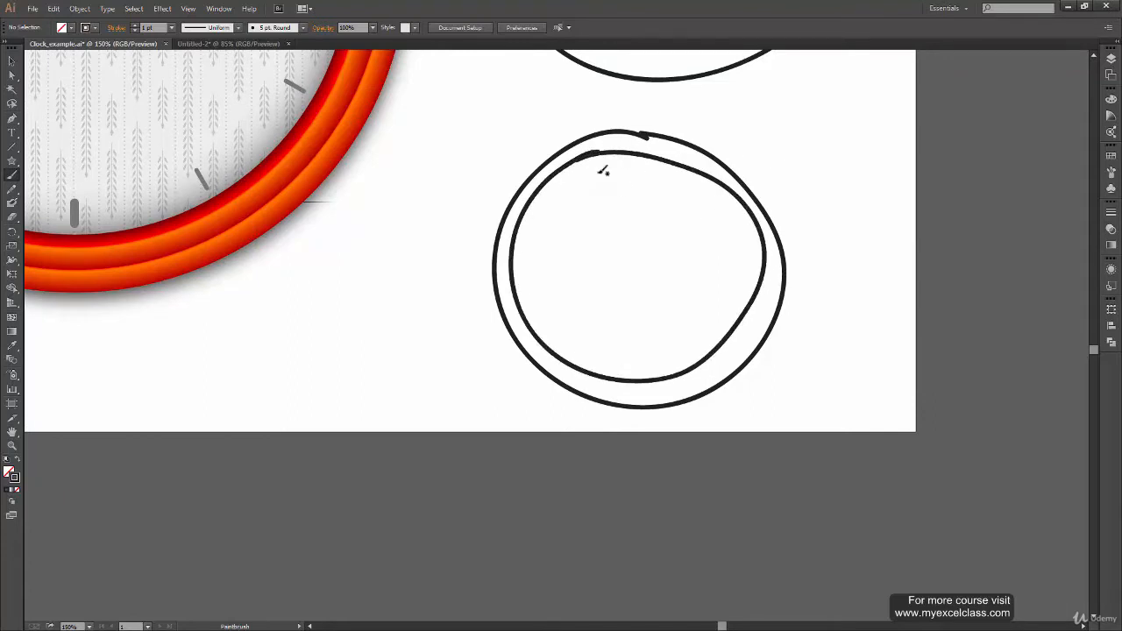
{"action": "left_click_drag", "start_coordinate": [715, 359], "coordinate": [722, 377]}
{"action": "mouse_move", "coordinate": [572, 128]}
{"action": "left_mouse_down"}
{"action": "mouse_move", "coordinate": [501, 179]}
{"action": "mouse_move", "coordinate": [475, 238]}
{"action": "mouse_move", "coordinate": [477, 318]}
{"action": "mouse_move", "coordinate": [517, 379]}
{"action": "mouse_move", "coordinate": [591, 414]}
{"action": "mouse_move", "coordinate": [681, 417]}
{"action": "mouse_move", "coordinate": [750, 383]}
{"action": "mouse_move", "coordinate": [793, 317]}
{"action": "mouse_move", "coordinate": [796, 230]}
{"action": "mouse_move", "coordinate": [756, 167]}
{"action": "mouse_move", "coordinate": [641, 112]}
{"action": "mouse_move", "coordinate": [565, 121]}
{"action": "left_mouse_up"}
Paint three hands from a small centre circle and hour marks at 12 and 3 in the second sketch
{"action": "left_click_drag", "start_coordinate": [687, 290], "coordinate": [690, 301]}
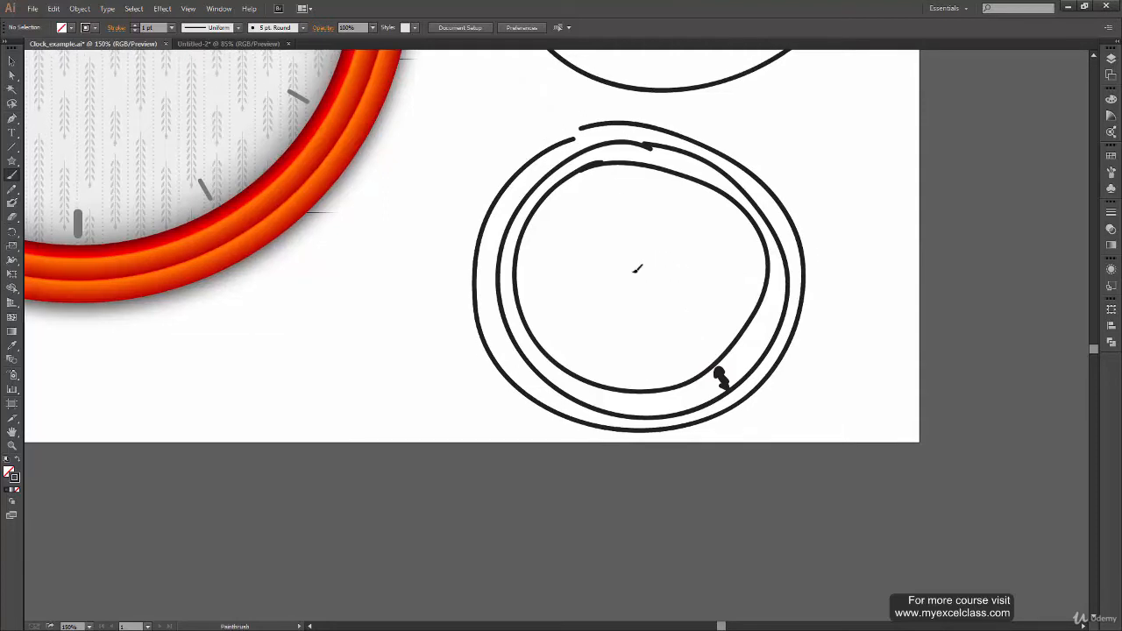
{"action": "mouse_move", "coordinate": [638, 268]}
{"action": "left_mouse_down"}
{"action": "mouse_move", "coordinate": [635, 186]}
{"action": "mouse_move", "coordinate": [752, 269]}
{"action": "mouse_move", "coordinate": [565, 336]}
{"action": "left_mouse_up"}
{"action": "left_click", "coordinate": [634, 168]}
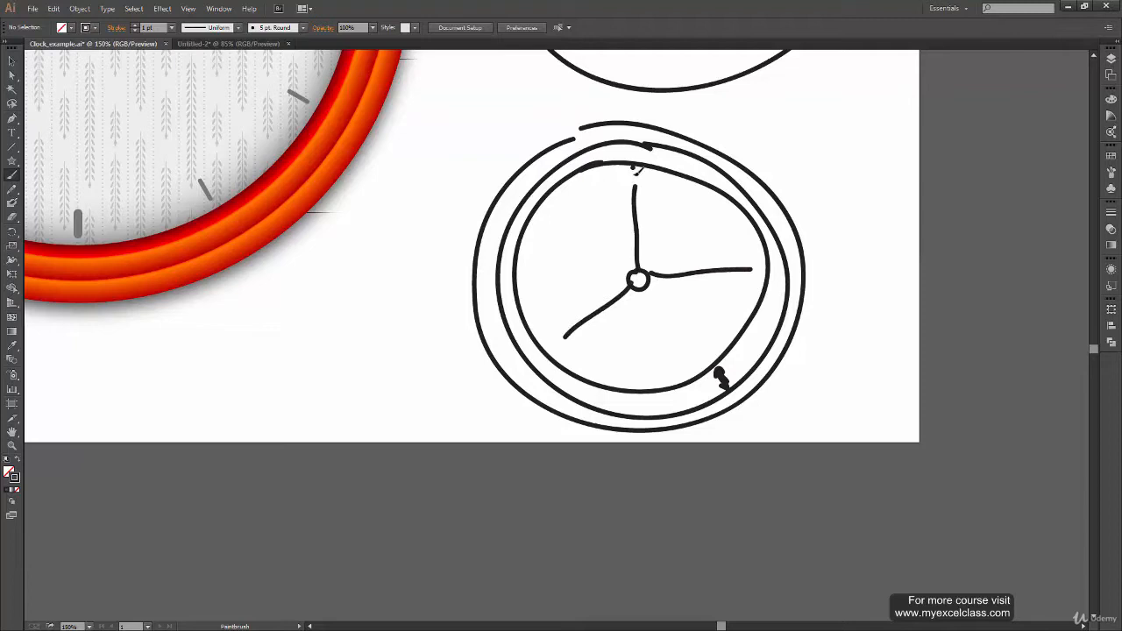
{"action": "left_click", "coordinate": [761, 269]}
{"action": "left_click_drag", "start_coordinate": [636, 348], "coordinate": [679, 453]}
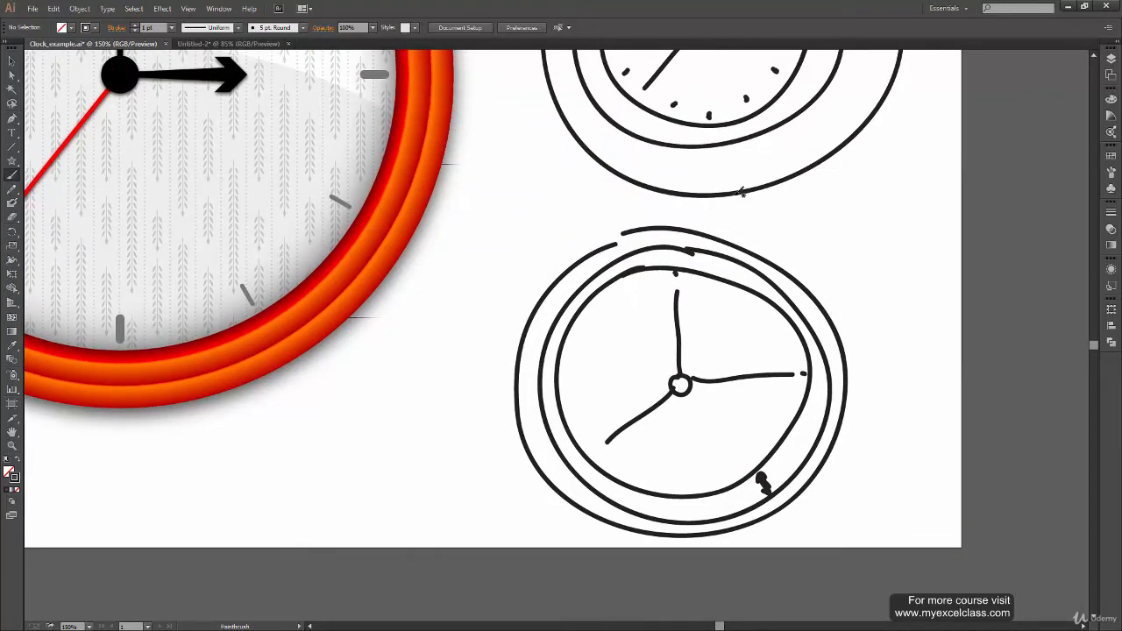
Fit the artboard in the window and delete both hand-drawn clock sketches
{"action": "key", "text": "v"}
{"action": "key", "text": "ctrl+0"}
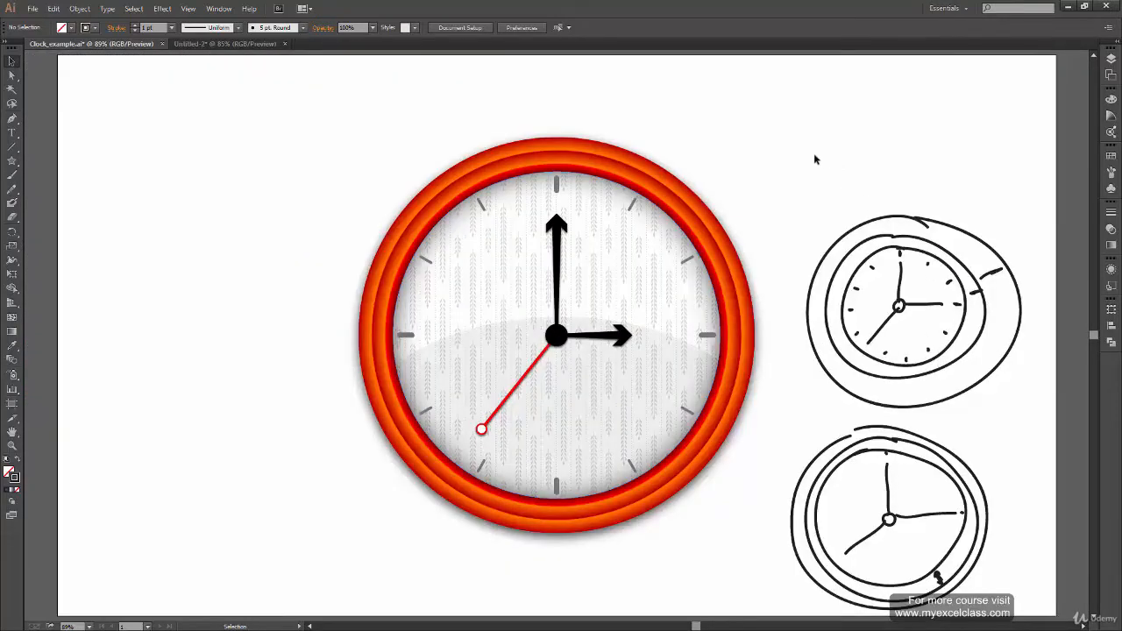
{"action": "mouse_move", "coordinate": [794, 159]}
{"action": "left_mouse_down"}
{"action": "mouse_move", "coordinate": [997, 601]}
{"action": "mouse_move", "coordinate": [1032, 607]}
{"action": "left_mouse_up"}
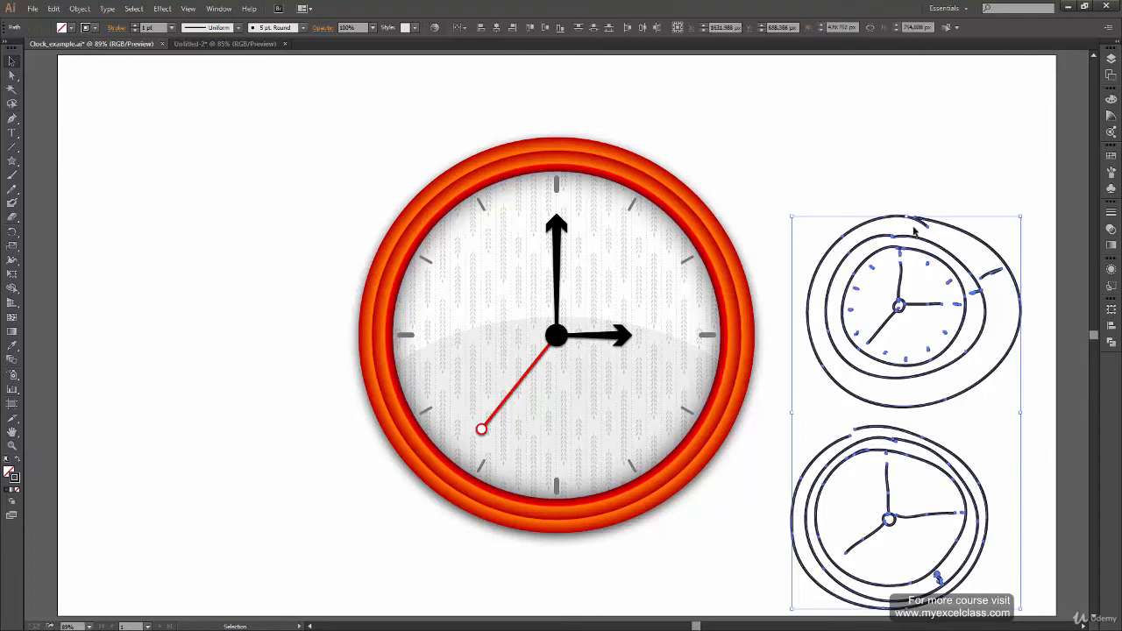
{"action": "key", "text": "Delete"}
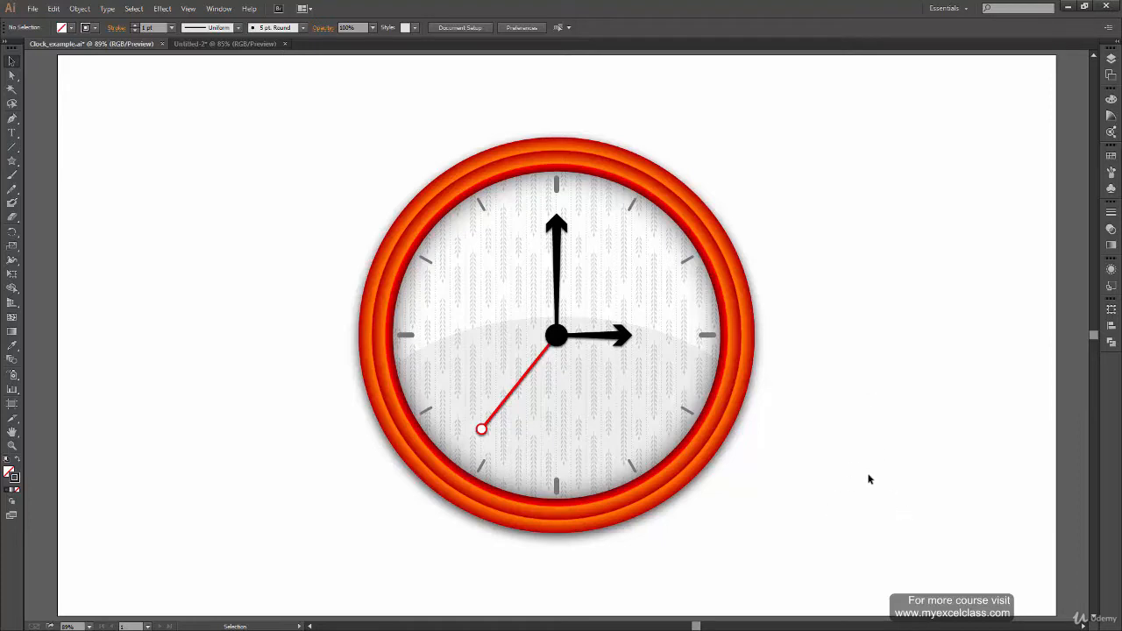
In the Untitled-2 document, with Smart Guides on, draw a circle about 686 px wide from the artboard's centre using the Ellipse tool
{"action": "left_click", "coordinate": [223, 44]}
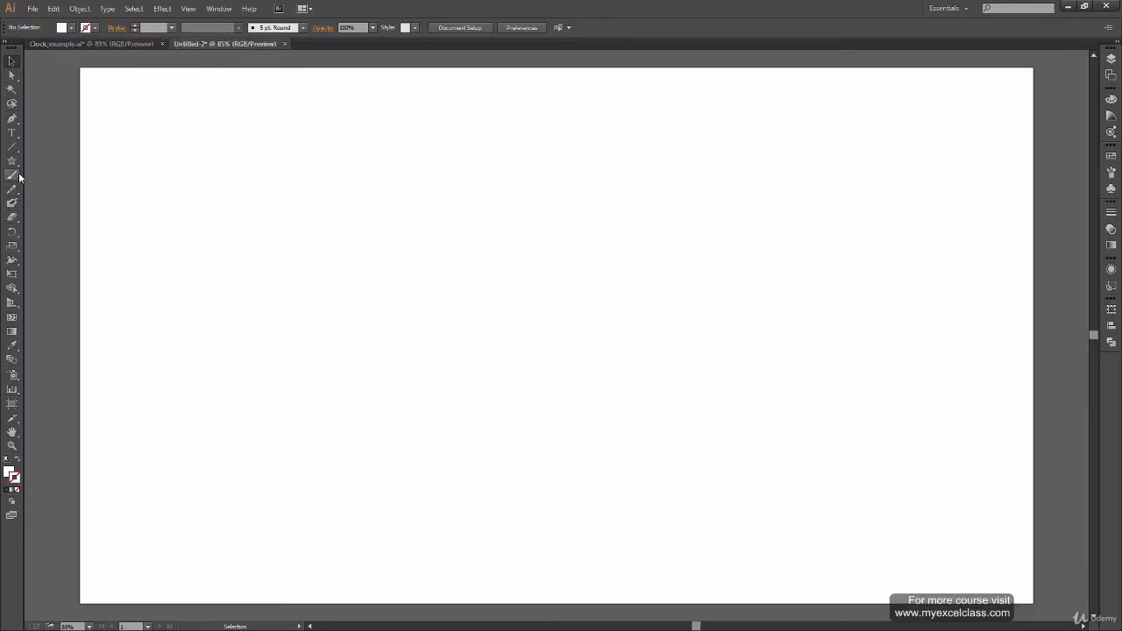
{"action": "left_click_drag", "start_coordinate": [13, 160], "coordinate": [88, 188]}
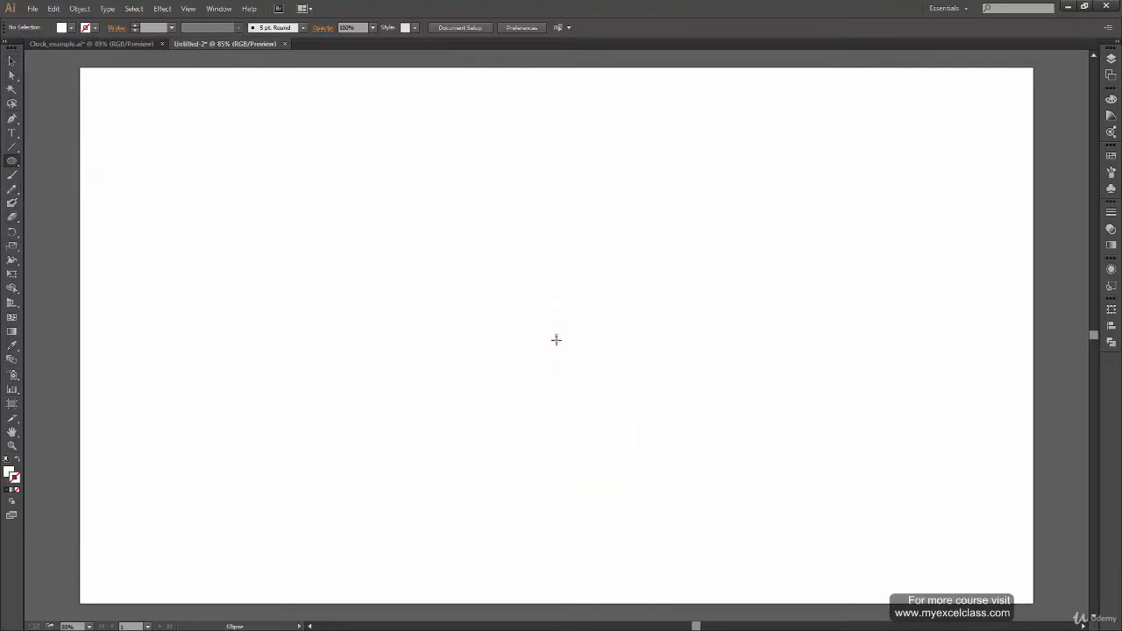
{"action": "left_click_drag", "start_coordinate": [556, 339], "coordinate": [616, 279]}
{"action": "key", "text": "ctrl+z"}
{"action": "left_click", "coordinate": [187, 8]}
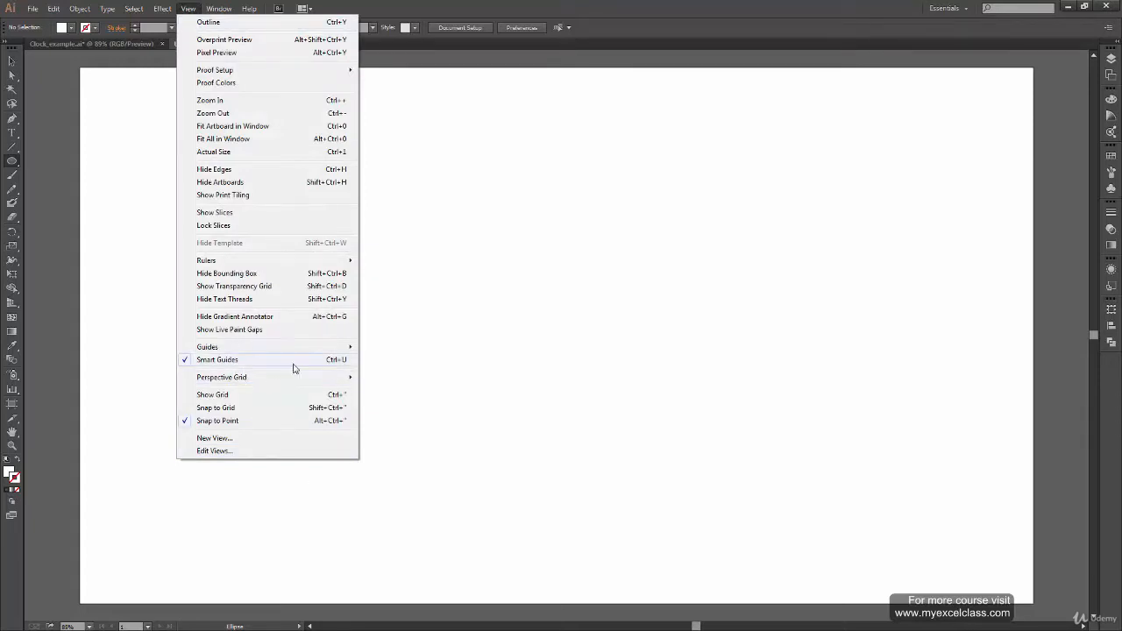
{"action": "left_click", "coordinate": [342, 360]}
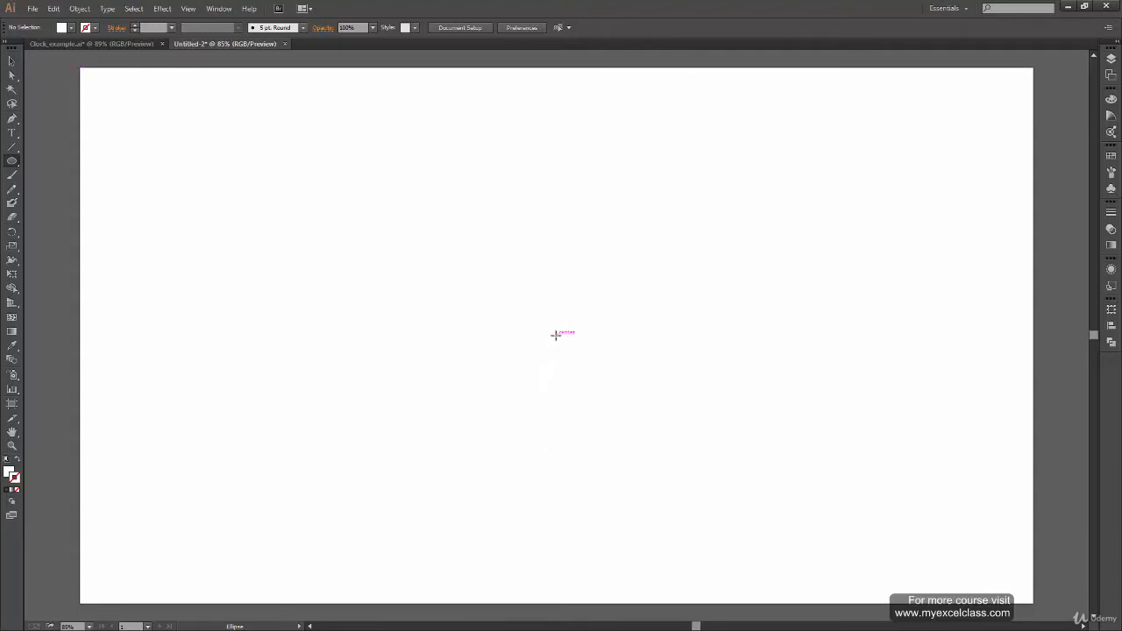
{"action": "mouse_move", "coordinate": [556, 335]}
{"action": "left_mouse_down"}
{"action": "mouse_move", "coordinate": [707, 187]}
{"action": "mouse_move", "coordinate": [775, 140]}
{"action": "mouse_move", "coordinate": [776, 120]}
{"action": "mouse_move", "coordinate": [801, 181]}
{"action": "mouse_move", "coordinate": [792, 200]}
{"action": "mouse_move", "coordinate": [811, 148]}
{"action": "mouse_move", "coordinate": [829, 143]}
{"action": "mouse_move", "coordinate": [712, 218]}
{"action": "mouse_move", "coordinate": [651, 228]}
{"action": "mouse_move", "coordinate": [841, 146]}
{"action": "mouse_move", "coordinate": [722, 260]}
{"action": "mouse_move", "coordinate": [706, 252]}
{"action": "mouse_move", "coordinate": [744, 207]}
{"action": "mouse_move", "coordinate": [632, 272]}
{"action": "mouse_move", "coordinate": [641, 288]}
{"action": "mouse_move", "coordinate": [742, 228]}
{"action": "mouse_move", "coordinate": [674, 260]}
{"action": "mouse_move", "coordinate": [746, 238]}
{"action": "mouse_move", "coordinate": [724, 245]}
{"action": "left_mouse_up"}
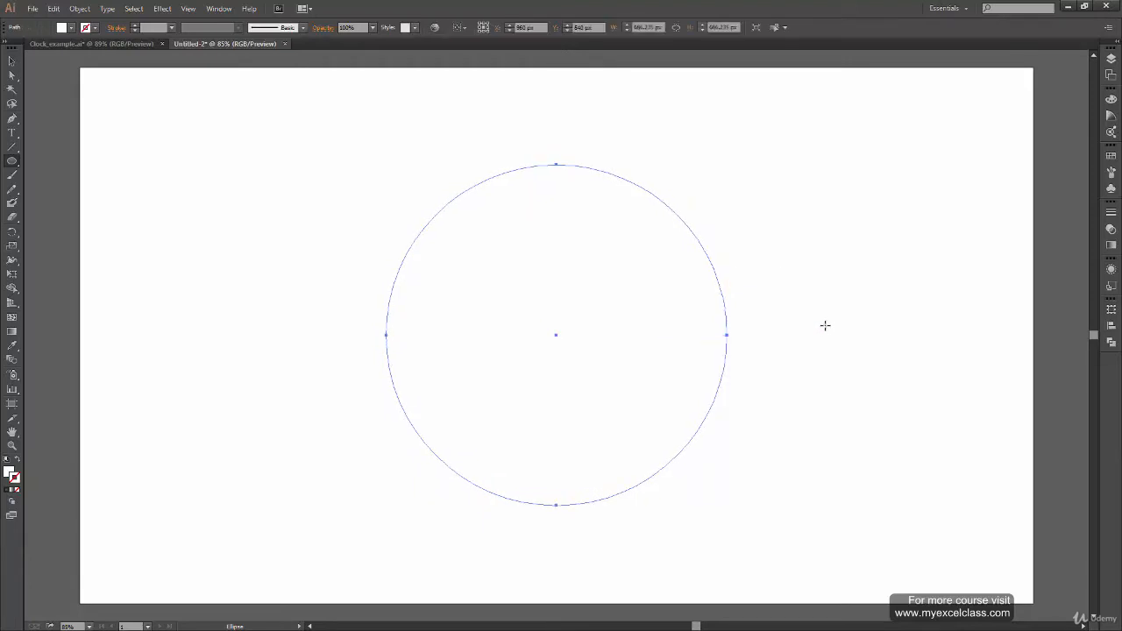
{"action": "left_click", "coordinate": [11, 61]}
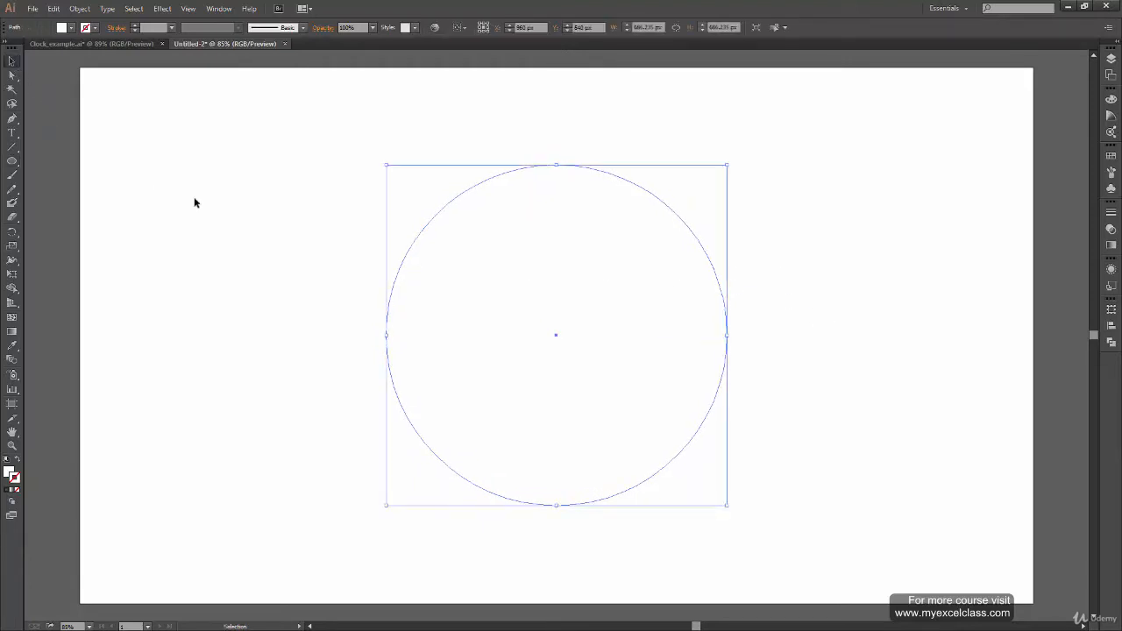
Reveal the strokeless white circle in Outline mode, select it, and return to Preview mode
{"action": "left_click", "coordinate": [812, 472]}
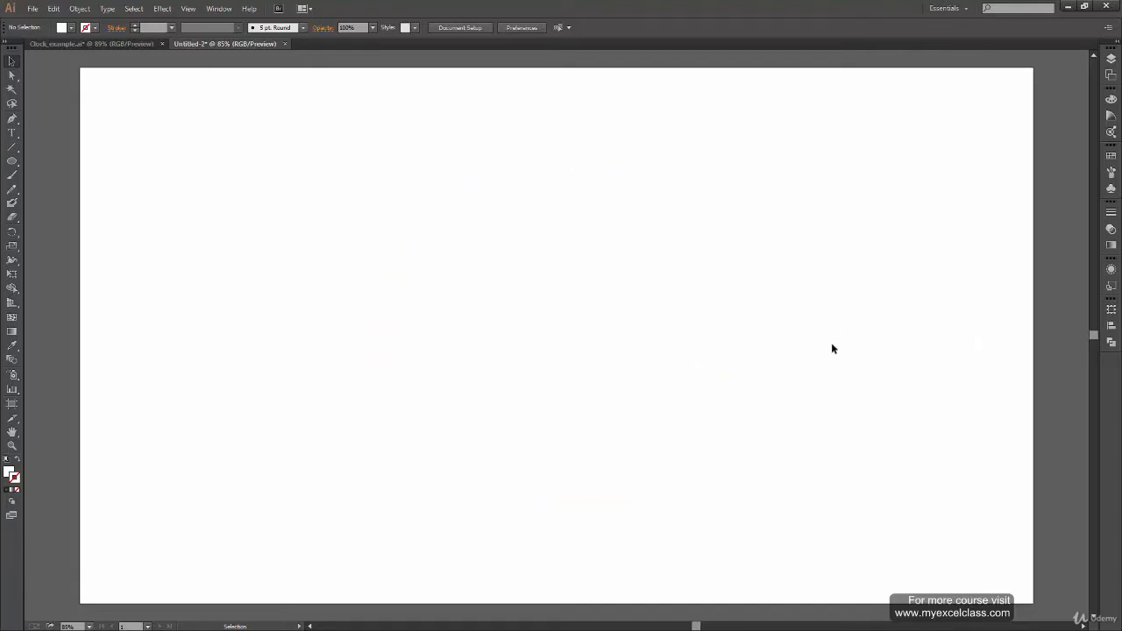
{"action": "left_click", "coordinate": [18, 476]}
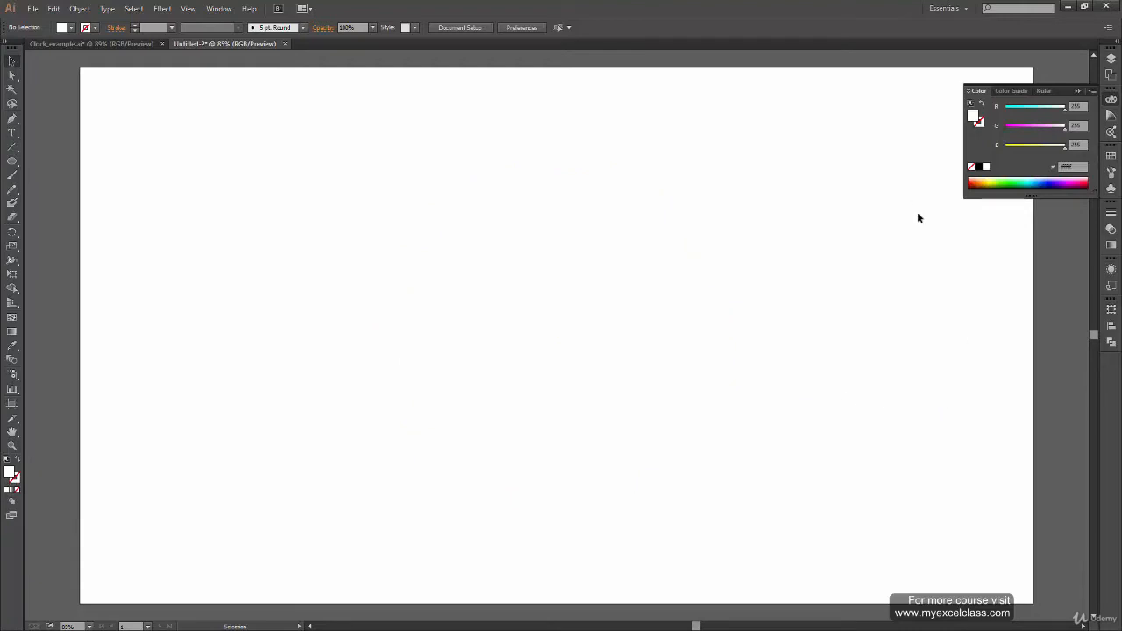
{"action": "key", "text": "ctrl+y"}
{"action": "key", "text": "v"}
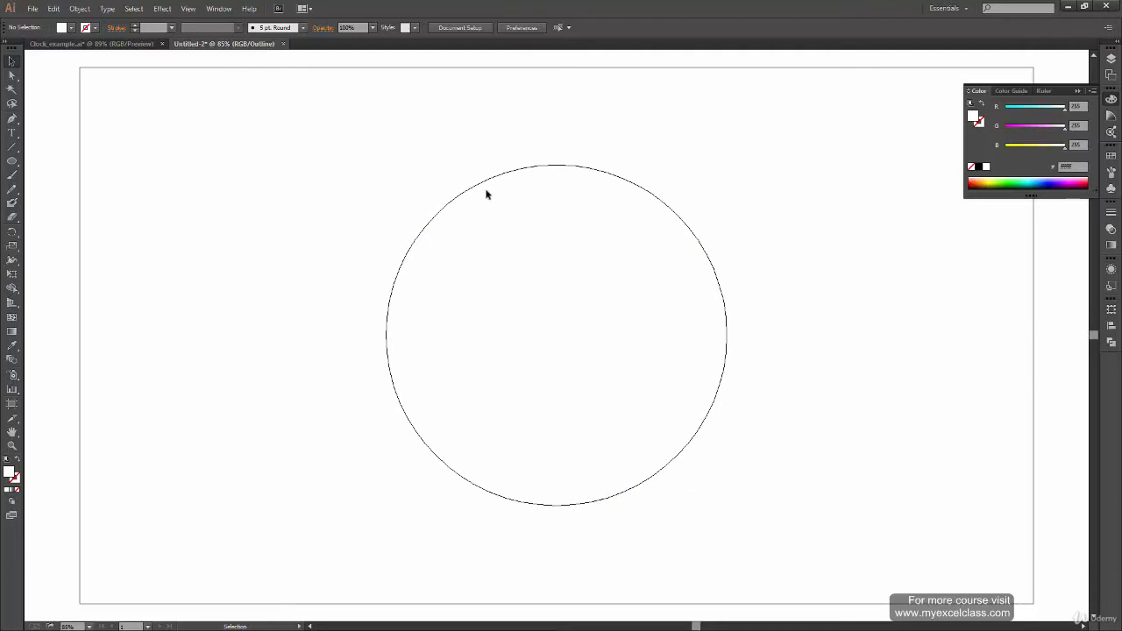
{"action": "left_click", "coordinate": [688, 444]}
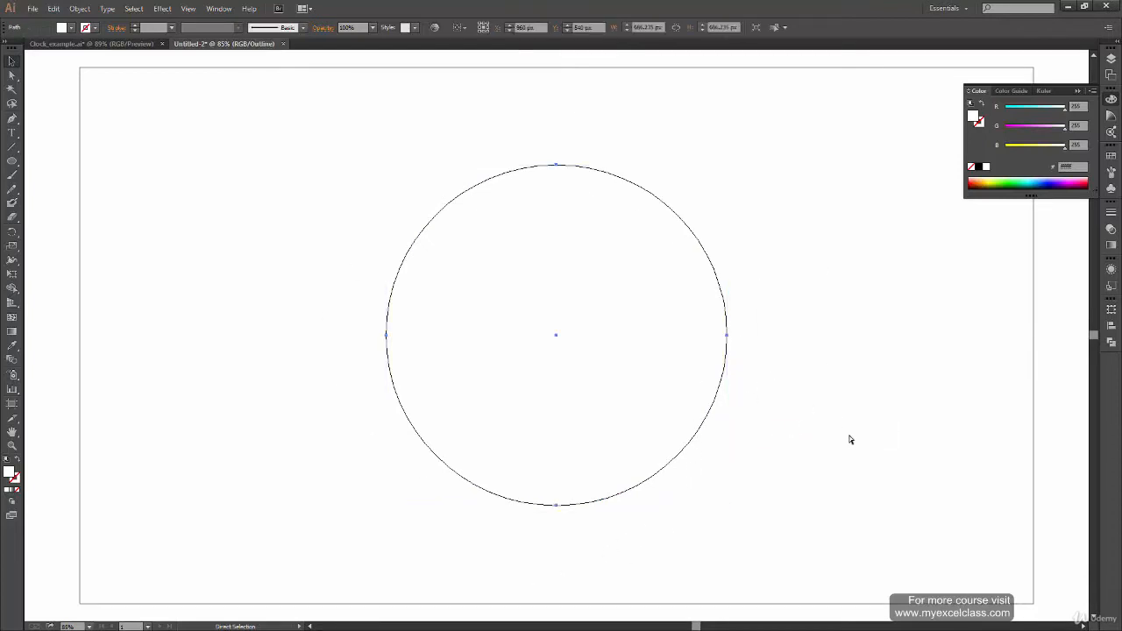
{"action": "key", "text": "ctrl+y"}
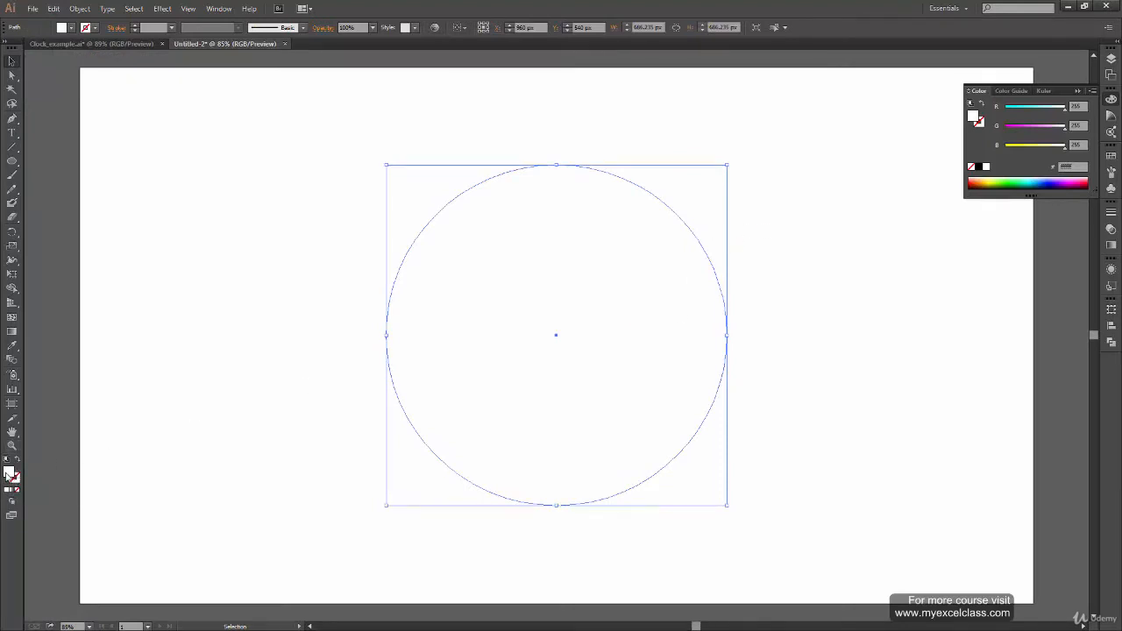
Apply the default white fill and black stroke to the circle, then deselect it
{"action": "double_click", "coordinate": [9, 473]}
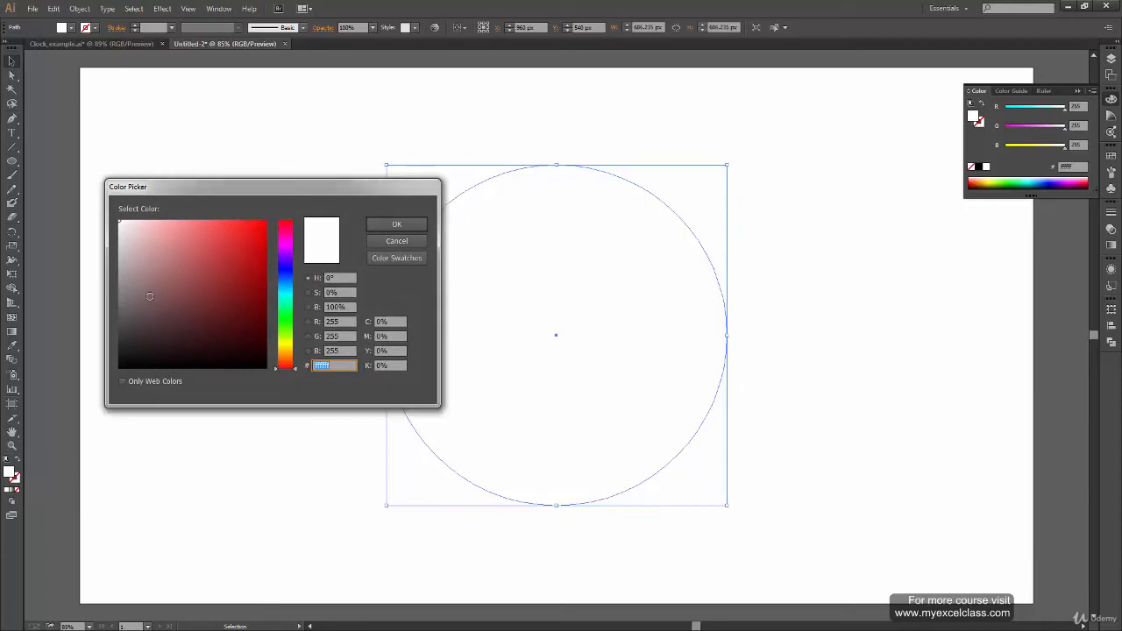
{"action": "left_click", "coordinate": [396, 241]}
{"action": "left_click", "coordinate": [7, 460]}
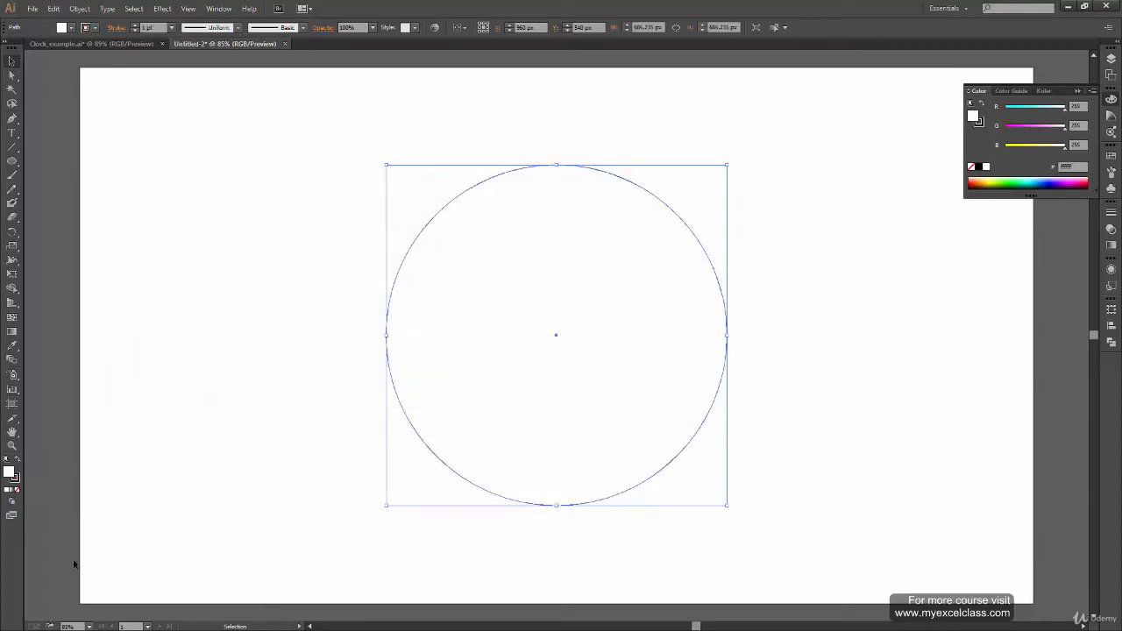
{"action": "left_click", "coordinate": [171, 479]}
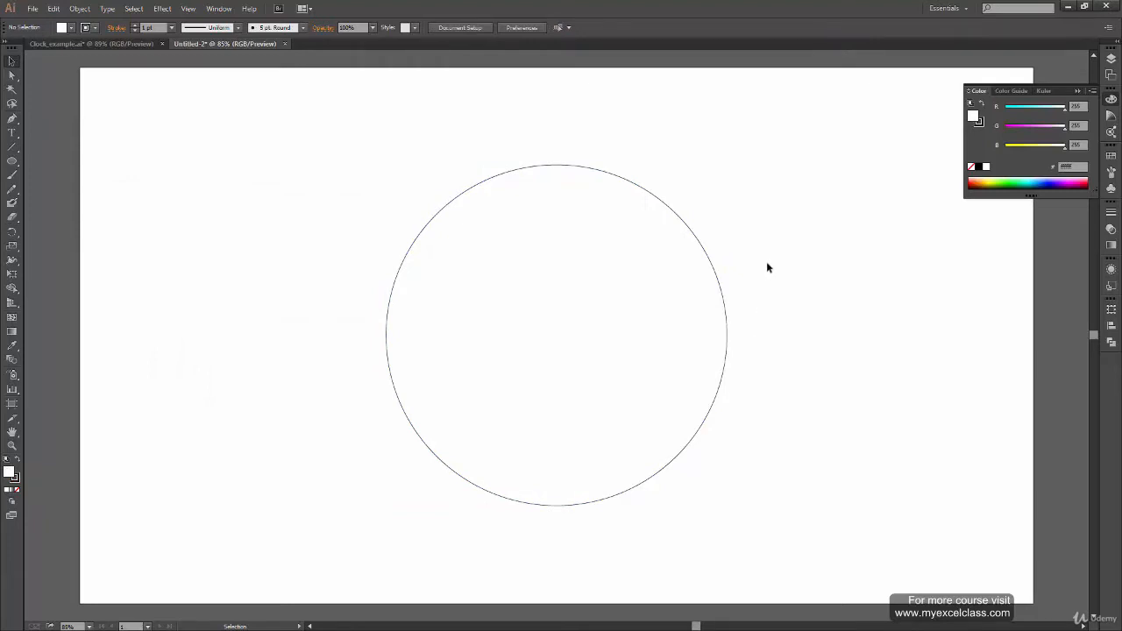
Select the circle and set its stroke weight to 20 pt
{"action": "left_click", "coordinate": [704, 333]}
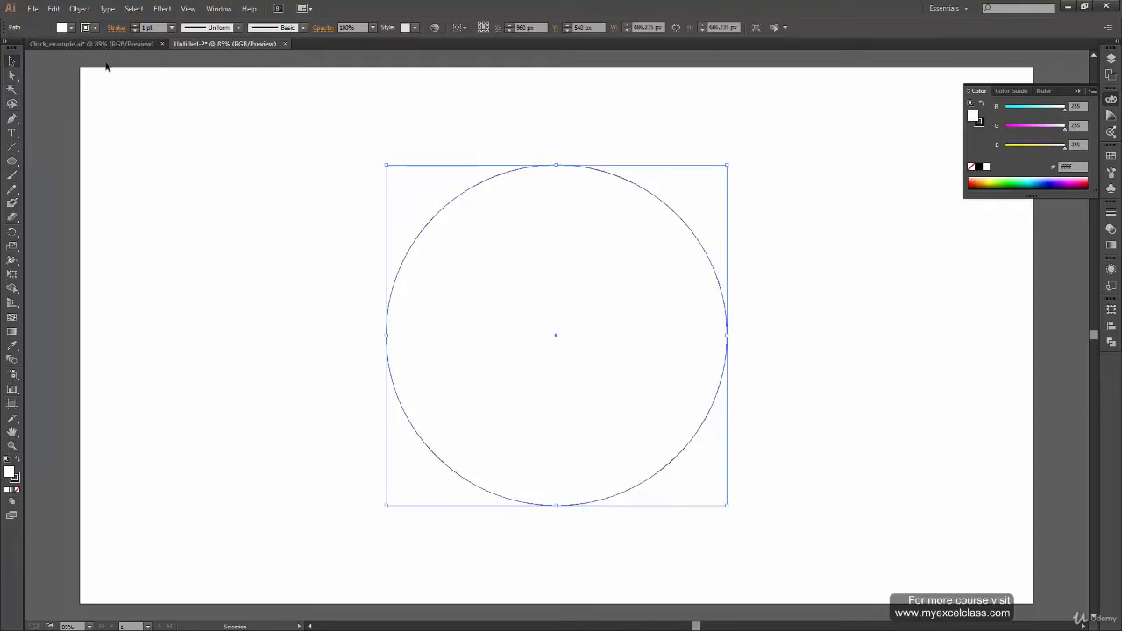
{"action": "left_click", "coordinate": [115, 28]}
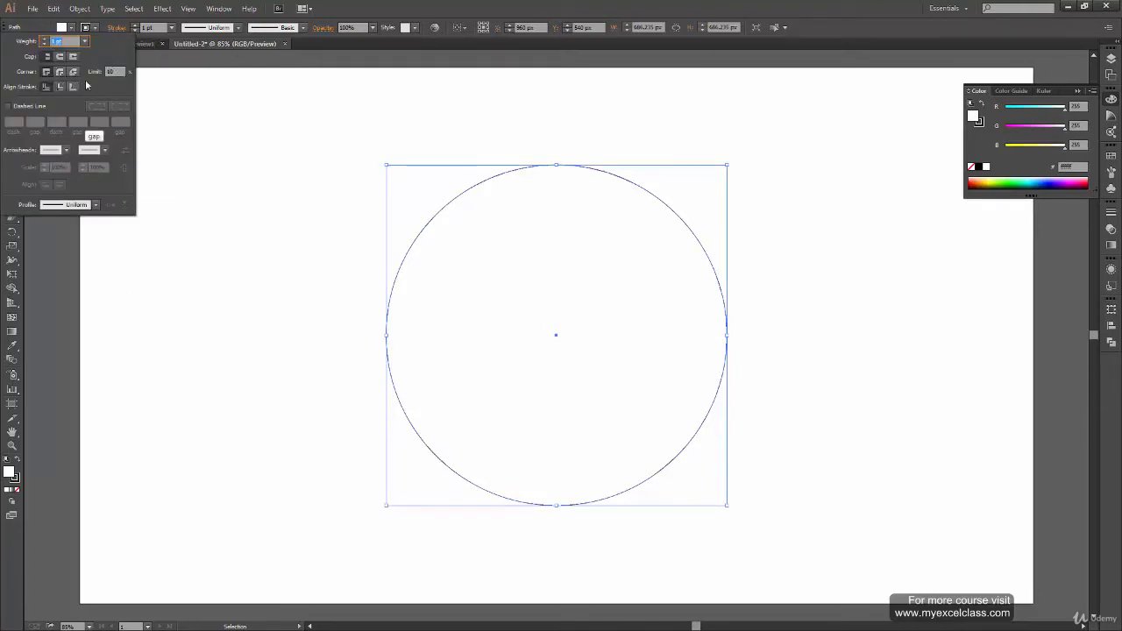
{"action": "left_click", "coordinate": [84, 41]}
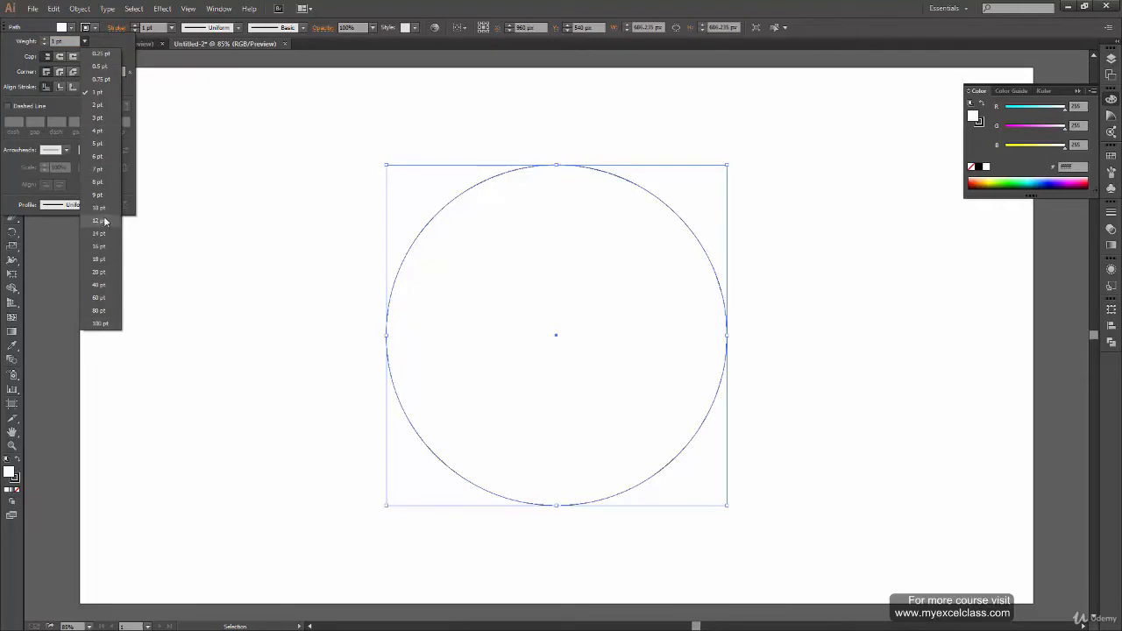
{"action": "left_click", "coordinate": [103, 271]}
{"action": "left_click", "coordinate": [219, 369]}
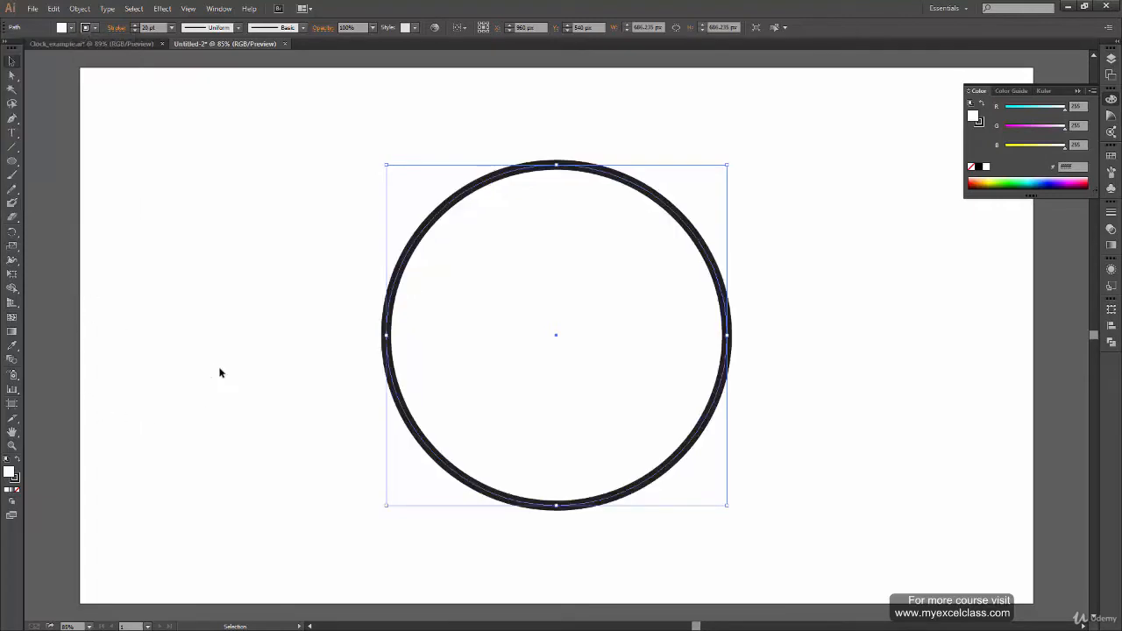
Compare the ring with the frame in Clock_example.ai and set the circle's stroke weight to 40 pt in Untitled-2
{"action": "left_click", "coordinate": [117, 43]}
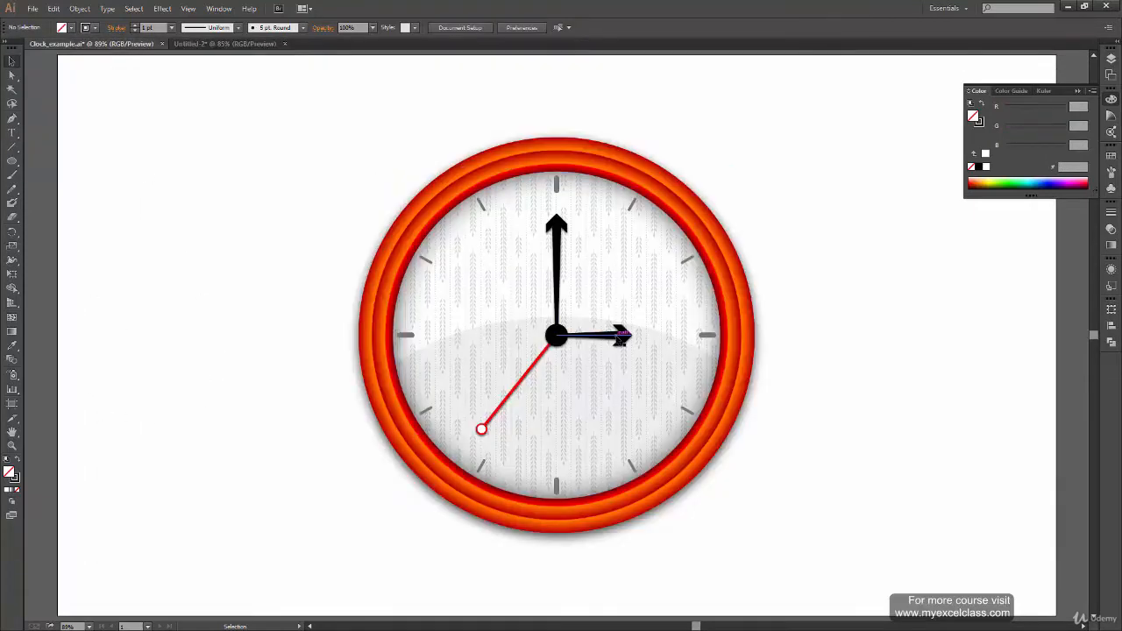
{"action": "left_click", "coordinate": [225, 44]}
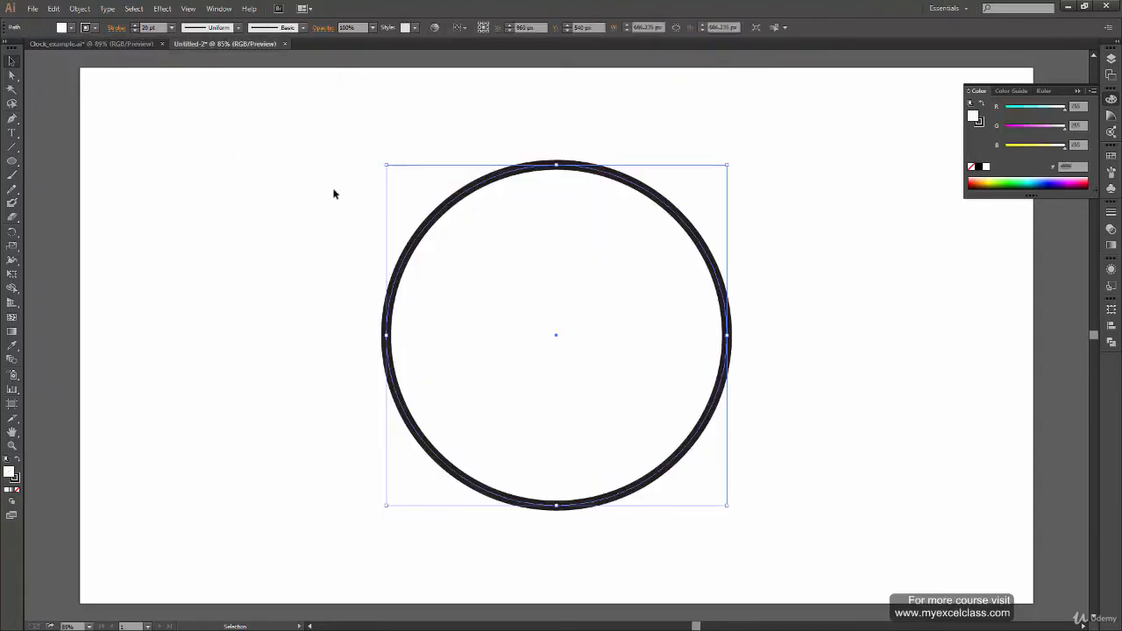
{"action": "left_click", "coordinate": [117, 27]}
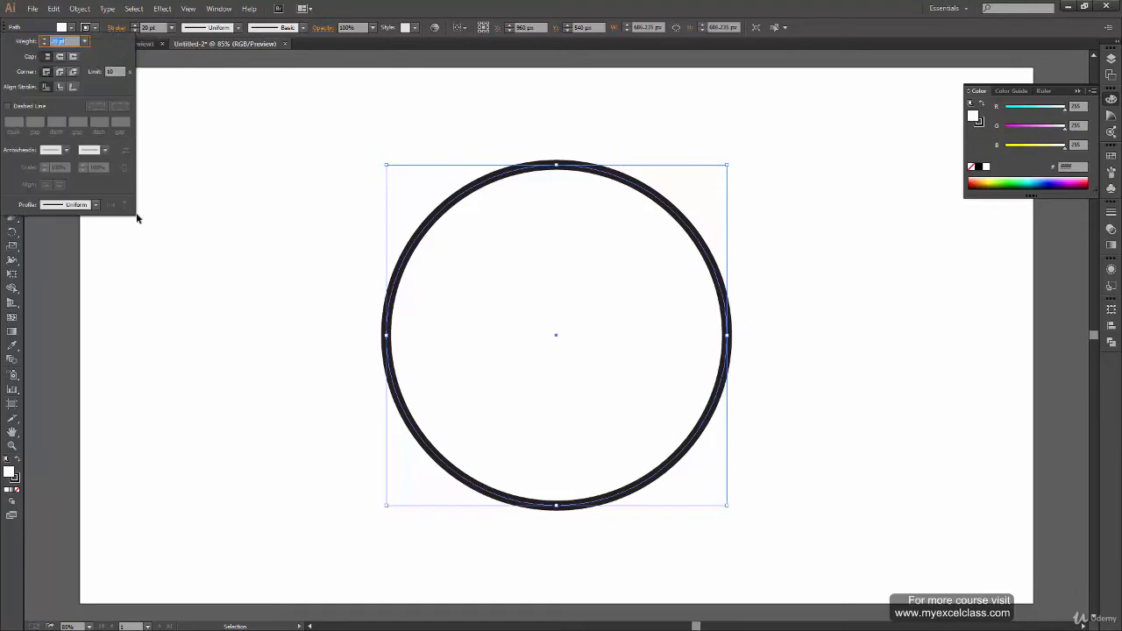
{"action": "left_click", "coordinate": [85, 41]}
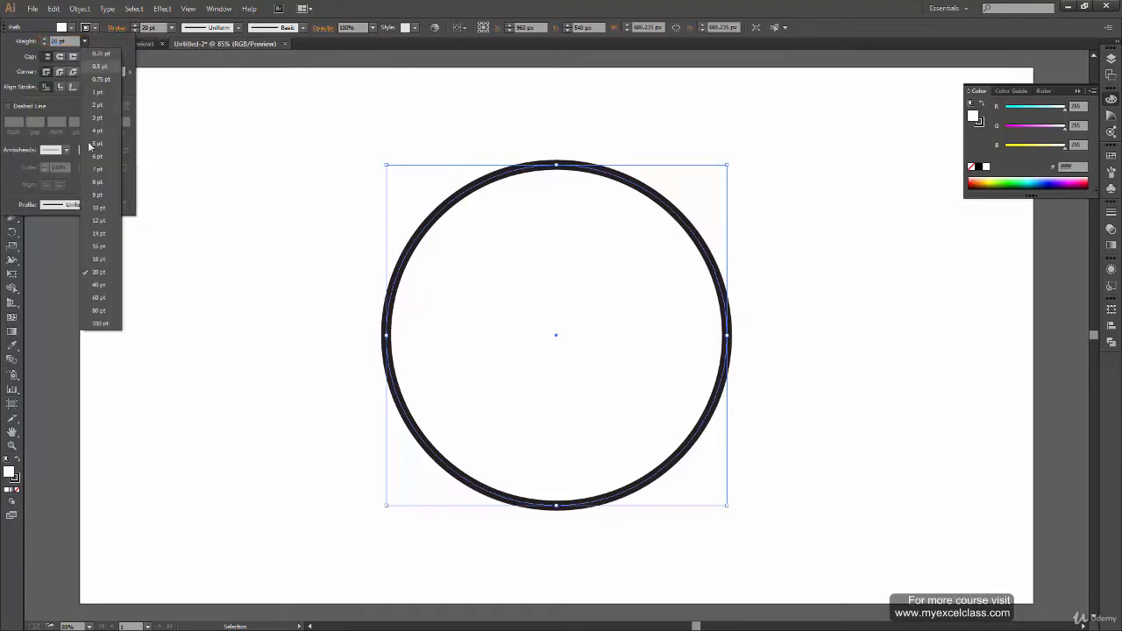
{"action": "left_click", "coordinate": [99, 285]}
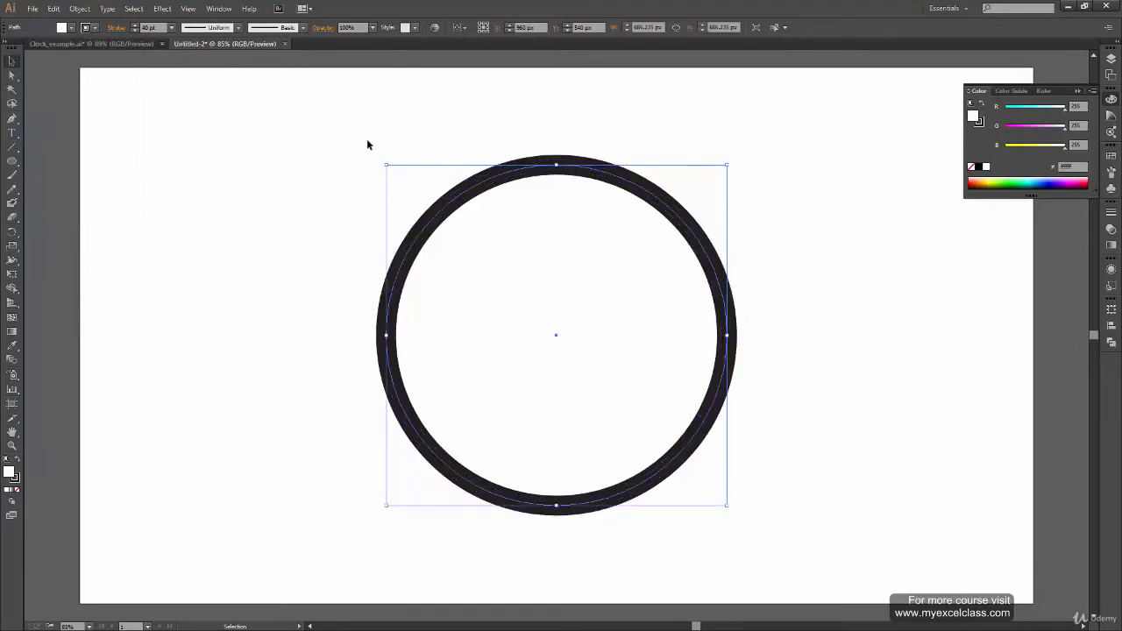
Set the circle's stroke weight to 30 pt, comparing its thickness with the frame in Clock_example.ai
{"action": "left_click", "coordinate": [128, 43]}
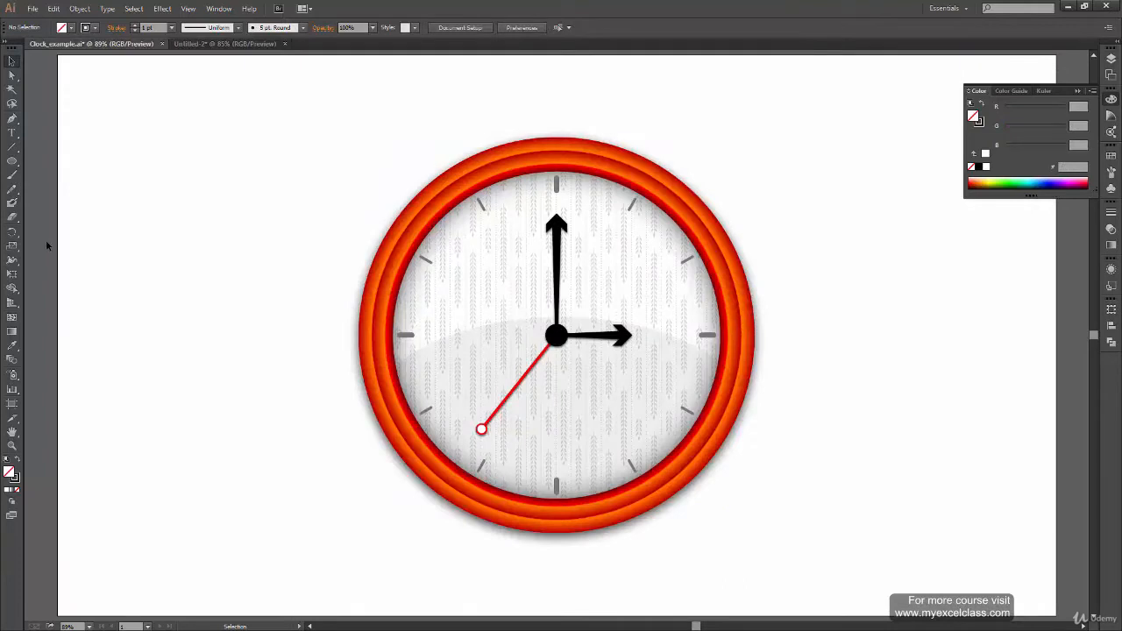
{"action": "left_click", "coordinate": [219, 43]}
{"action": "left_click", "coordinate": [131, 32]}
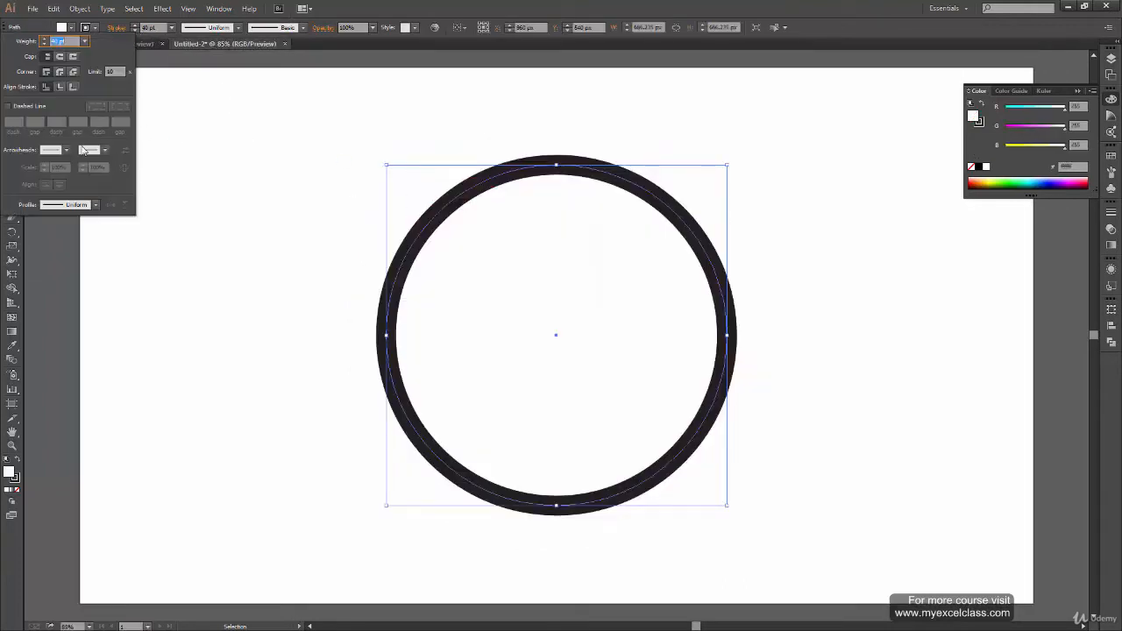
{"action": "left_click", "coordinate": [85, 42]}
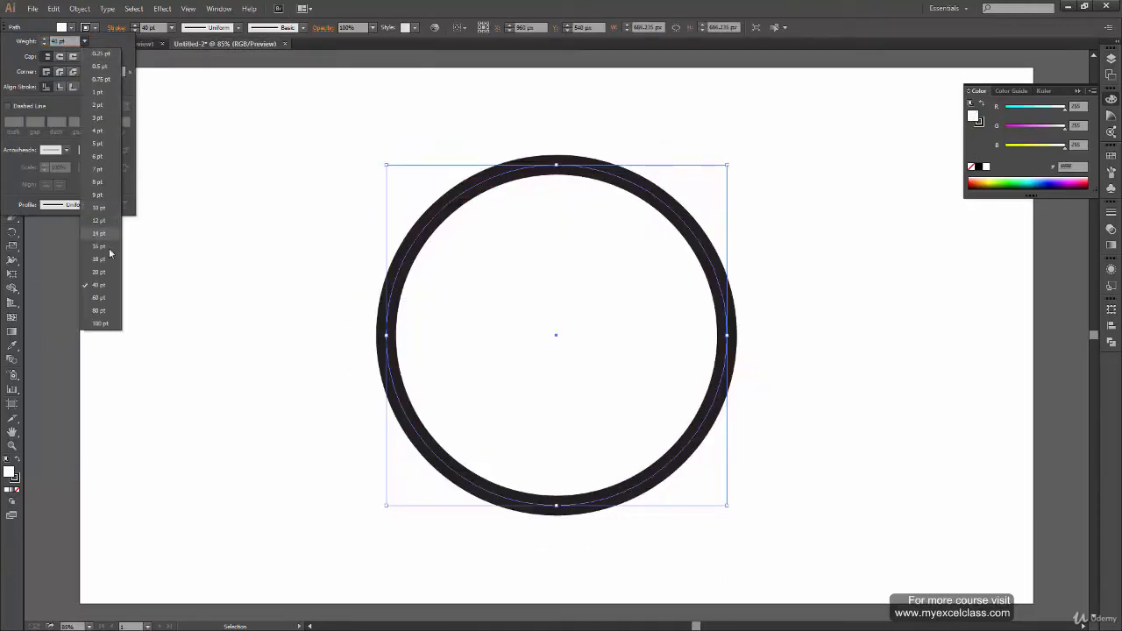
{"action": "left_click", "coordinate": [86, 41]}
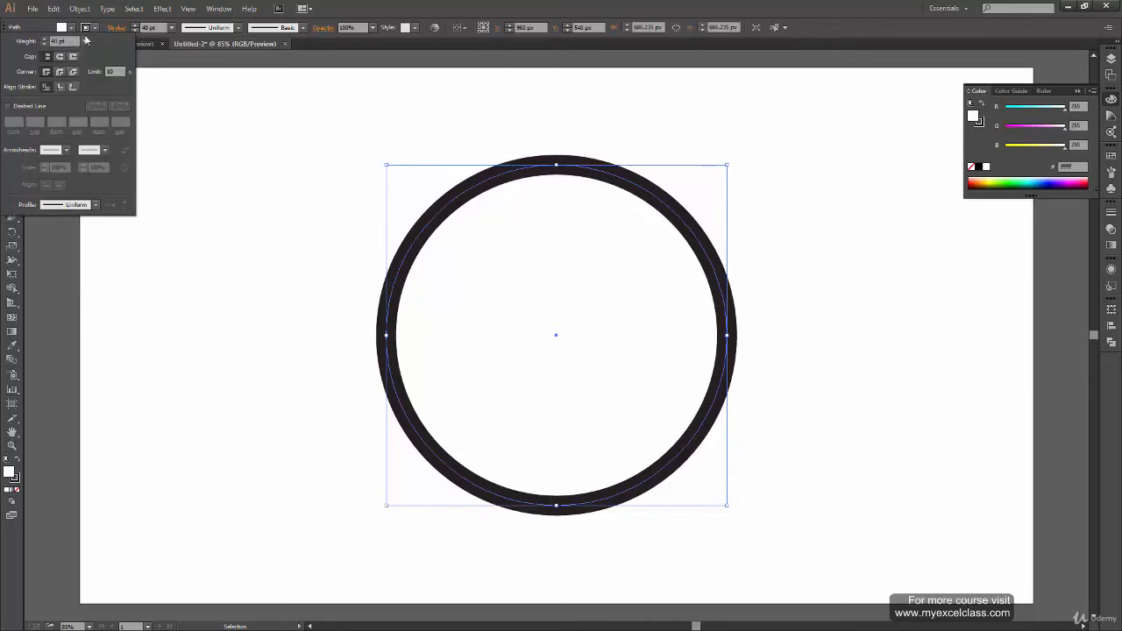
{"action": "left_click", "coordinate": [156, 32]}
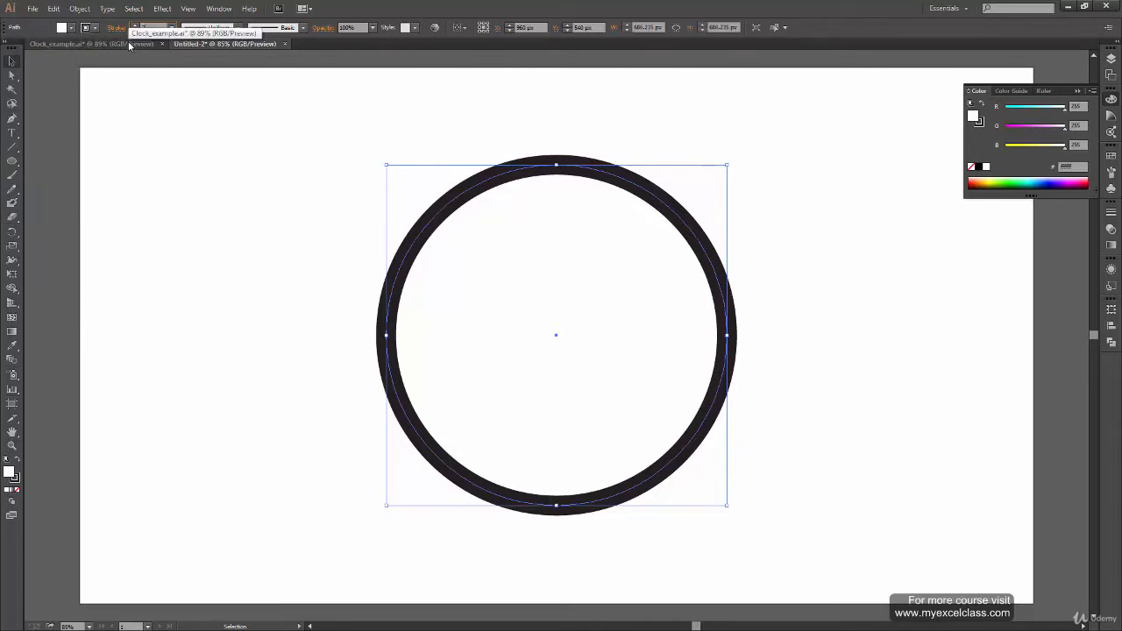
{"action": "left_click", "coordinate": [129, 44]}
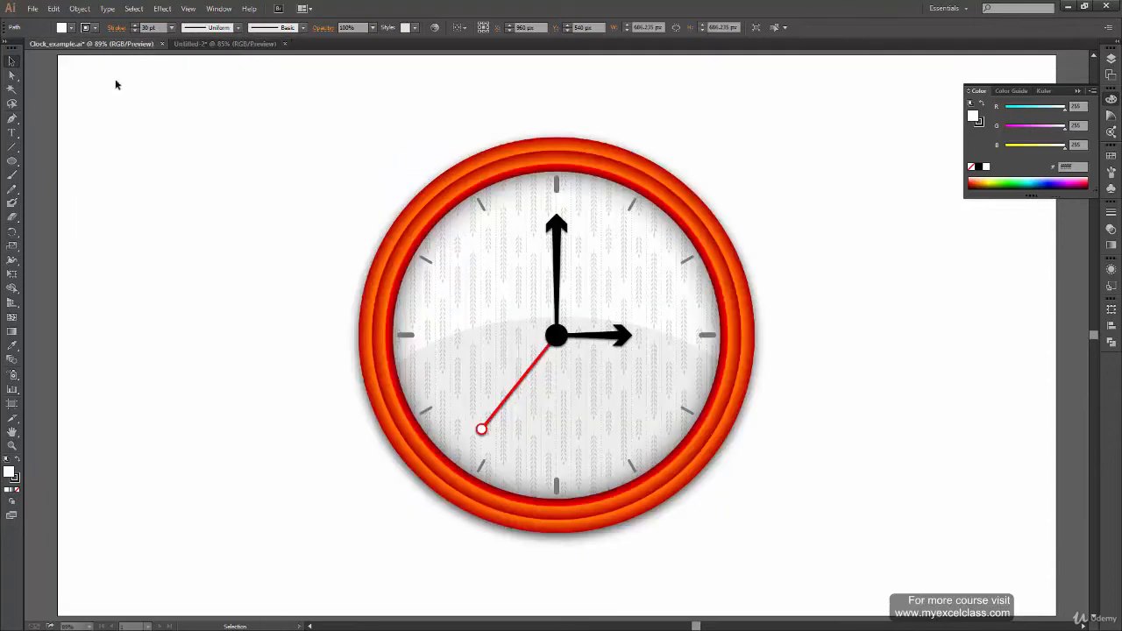
{"action": "left_click", "coordinate": [188, 47]}
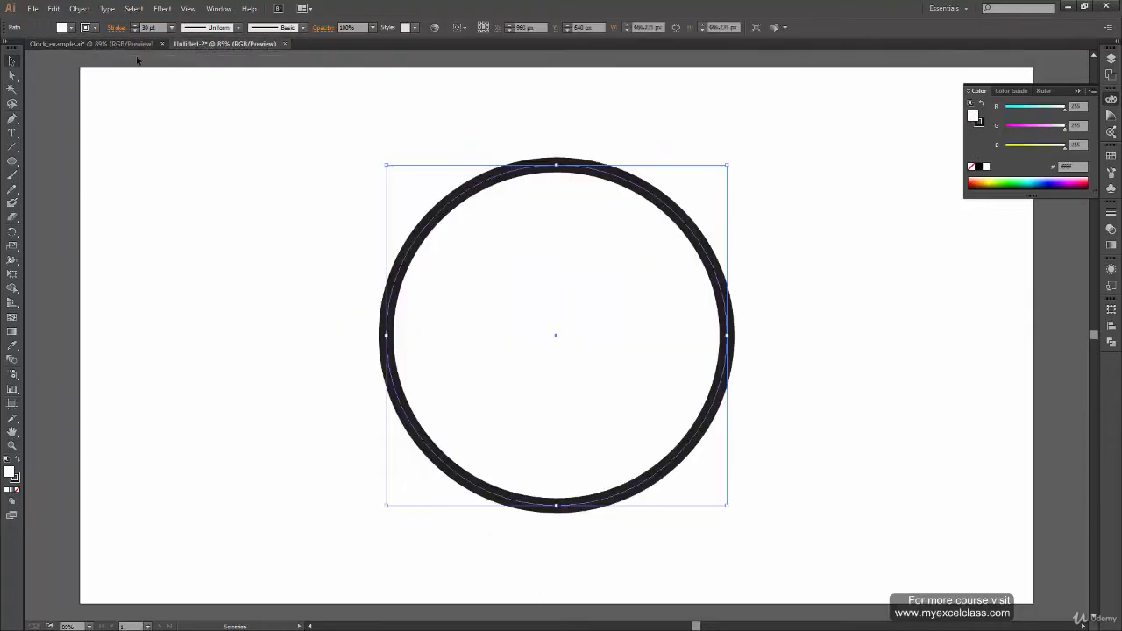
Set the circle's stroke weight to 35 pt, check the ring deselected, and select the circle again
{"action": "left_click", "coordinate": [164, 48]}
{"action": "left_click", "coordinate": [213, 47]}
{"action": "left_click", "coordinate": [758, 289]}
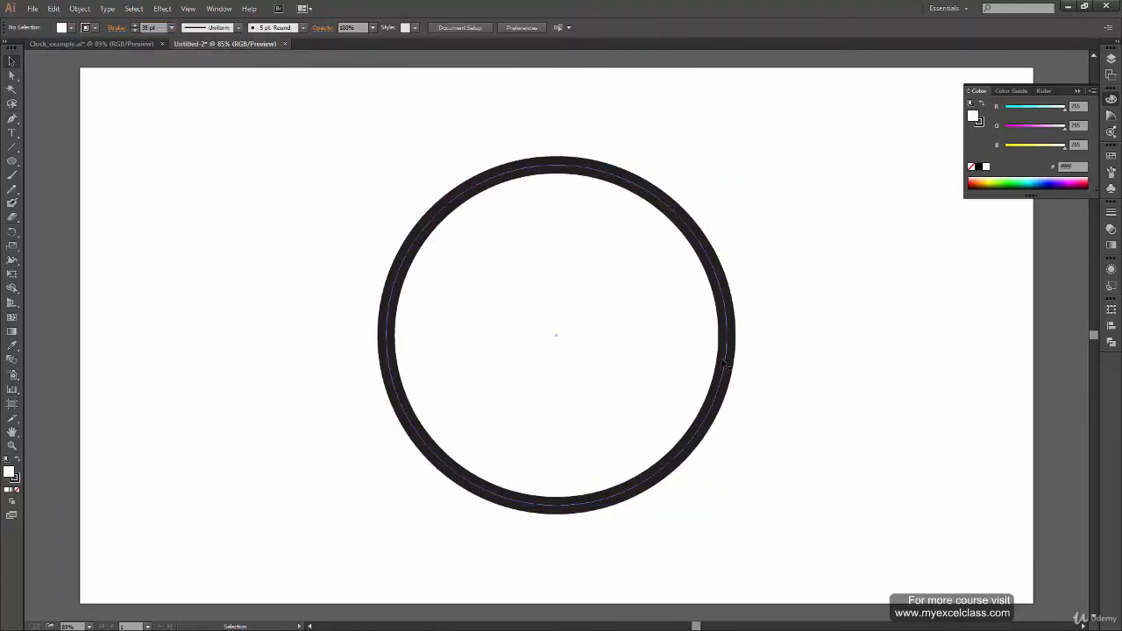
{"action": "left_click", "coordinate": [724, 377]}
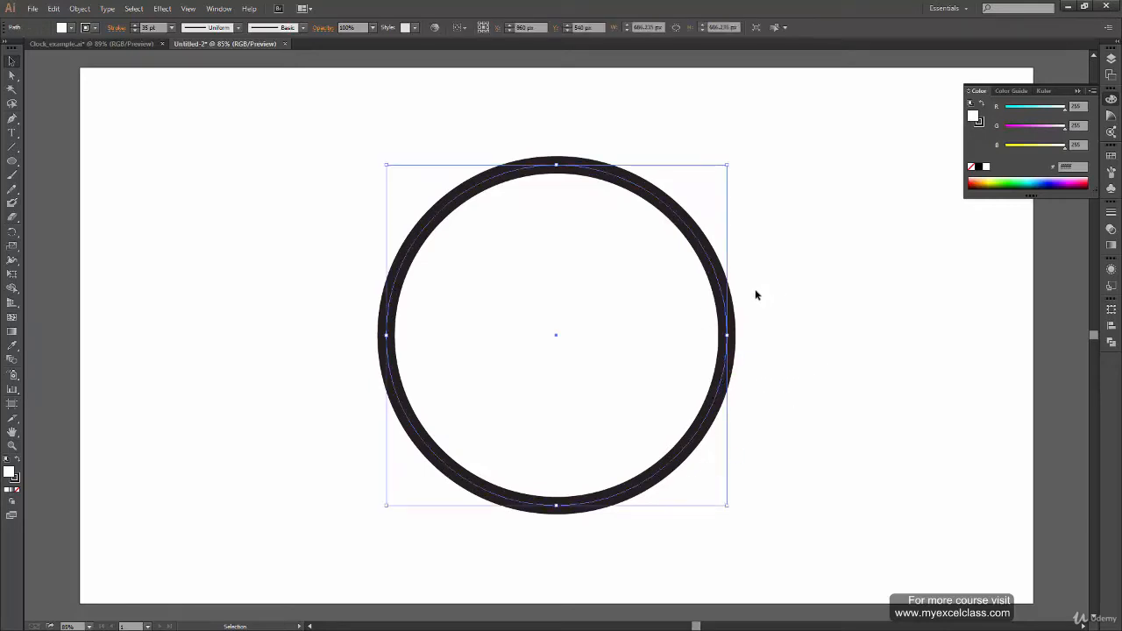
{"action": "key", "text": "a"}
{"action": "left_click", "coordinate": [740, 309]}
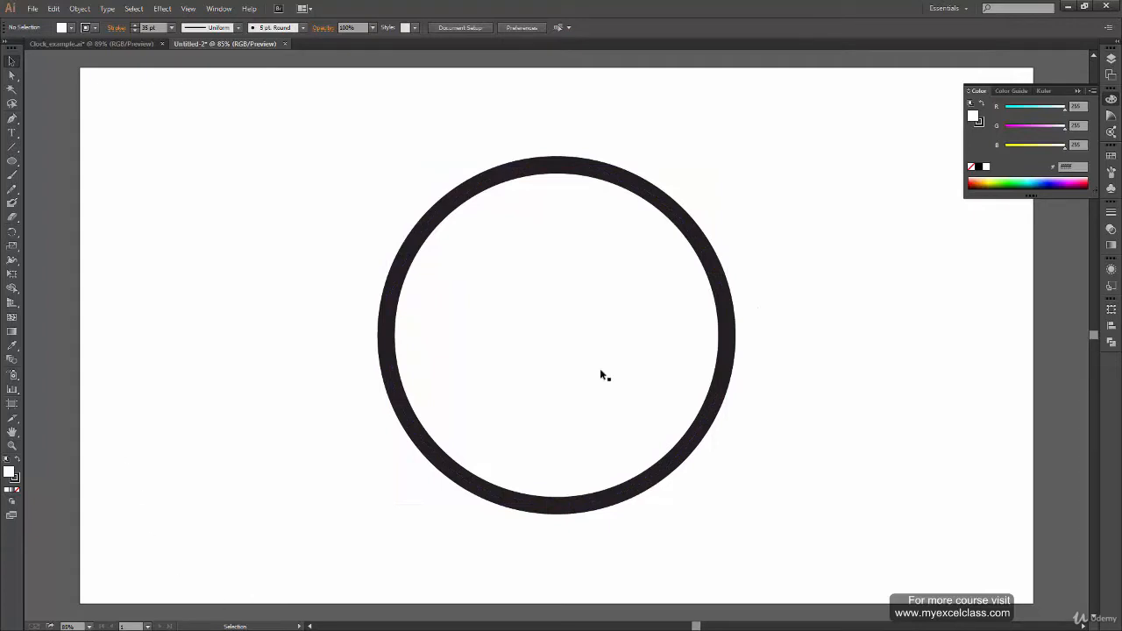
{"action": "left_click", "coordinate": [605, 398]}
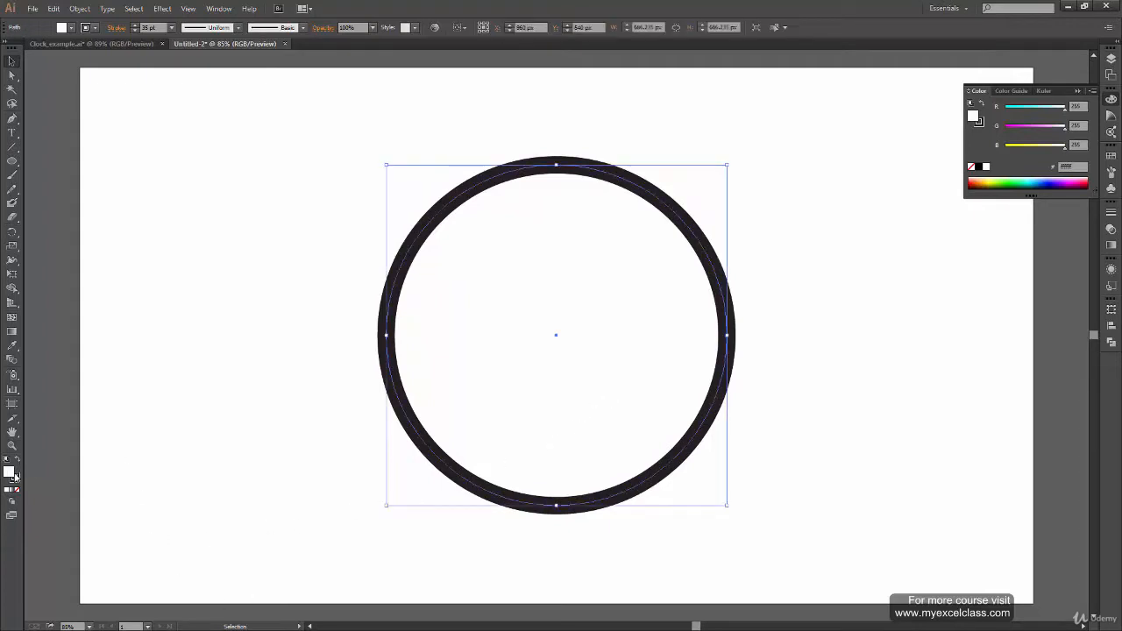
Examine the frame rings, hands and hour marks of the finished clock in Clock_example.ai up close
{"action": "left_click", "coordinate": [99, 41]}
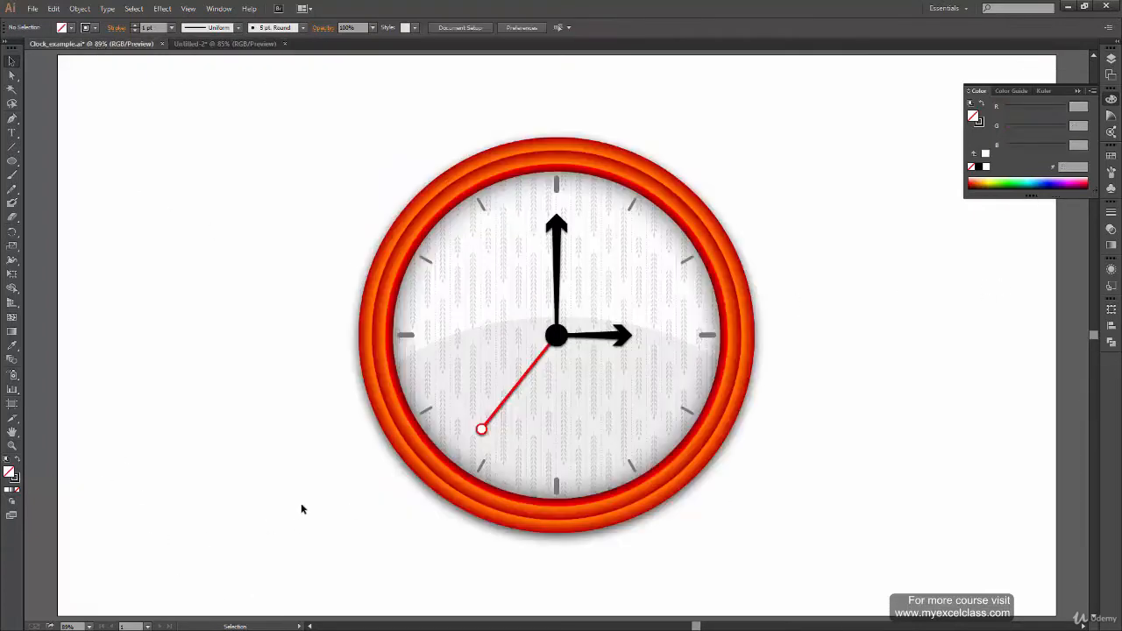
{"action": "key", "text": "ctrl+="}
{"action": "key", "text": "ctrl+="}
{"action": "key", "text": "ctrl+="}
{"action": "left_click_drag", "start_coordinate": [351, 151], "coordinate": [278, 342]}
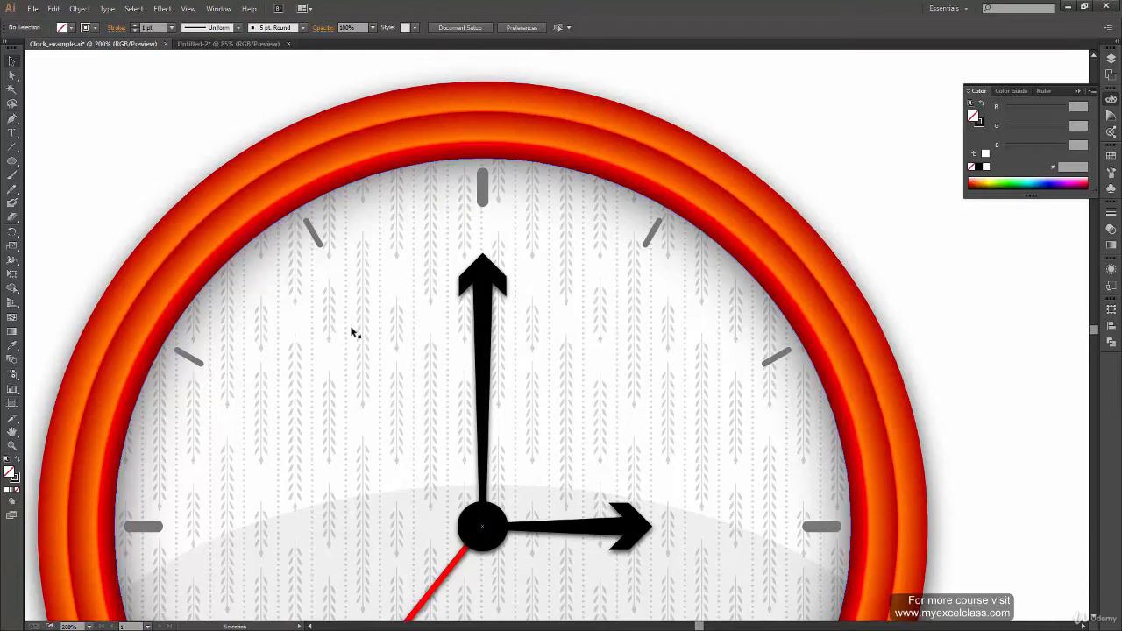
{"action": "left_click_drag", "start_coordinate": [552, 515], "coordinate": [522, 348]}
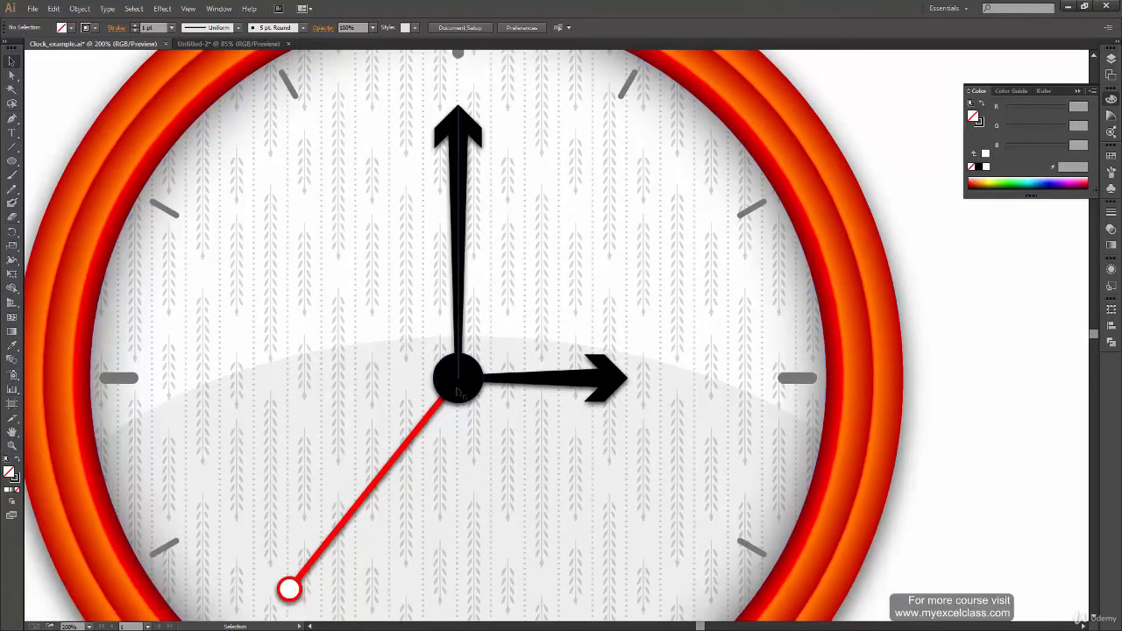
{"action": "left_click_drag", "start_coordinate": [507, 388], "coordinate": [407, 481]}
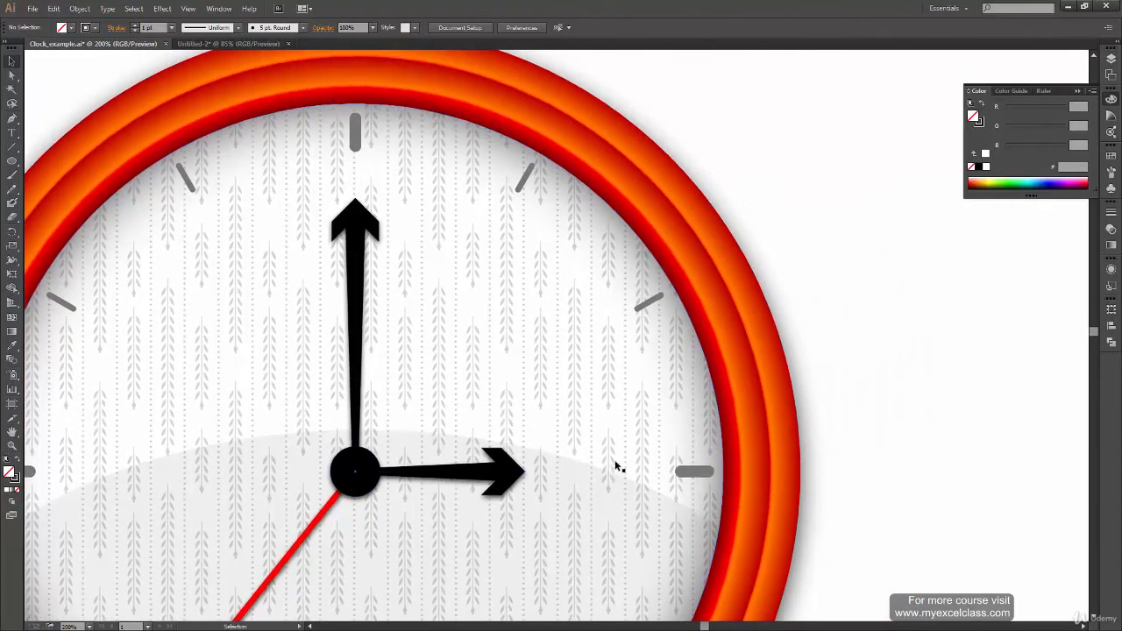
{"action": "key", "text": "ctrl+minus"}
{"action": "key", "text": "ctrl+minus"}
{"action": "key", "text": "ctrl+minus"}
{"action": "left_click_drag", "start_coordinate": [661, 450], "coordinate": [576, 400]}
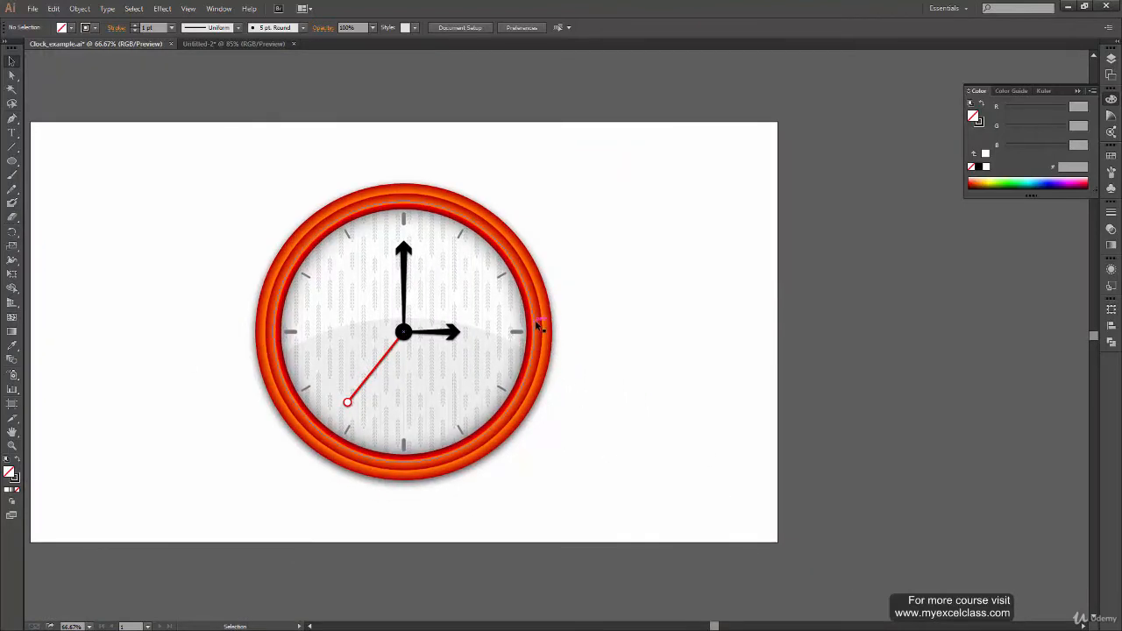
Try moving the example clock's inner orange ring with its white face beside the artboard, undo it, and return to Untitled-2
{"action": "left_click_drag", "start_coordinate": [536, 323], "coordinate": [810, 282]}
{"action": "left_click_drag", "start_coordinate": [766, 391], "coordinate": [1009, 392]}
{"action": "left_click_drag", "start_coordinate": [812, 499], "coordinate": [515, 530]}
{"action": "left_click", "coordinate": [516, 529]}
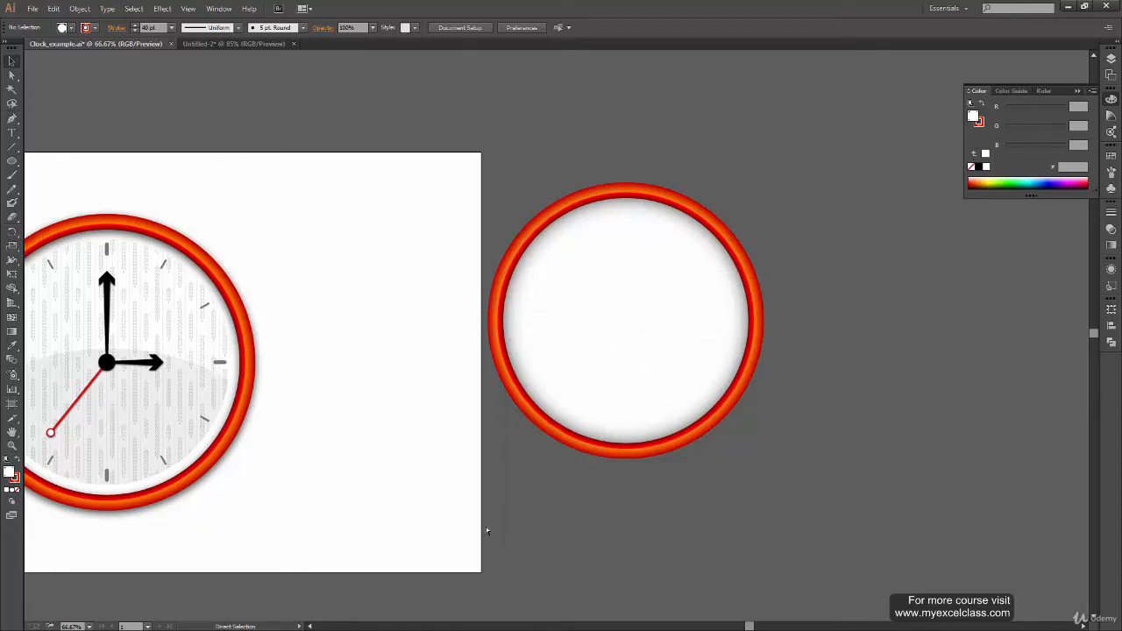
{"action": "key", "text": "ctrl+z"}
{"action": "key", "text": "ctrl+z"}
{"action": "left_click", "coordinate": [228, 43]}
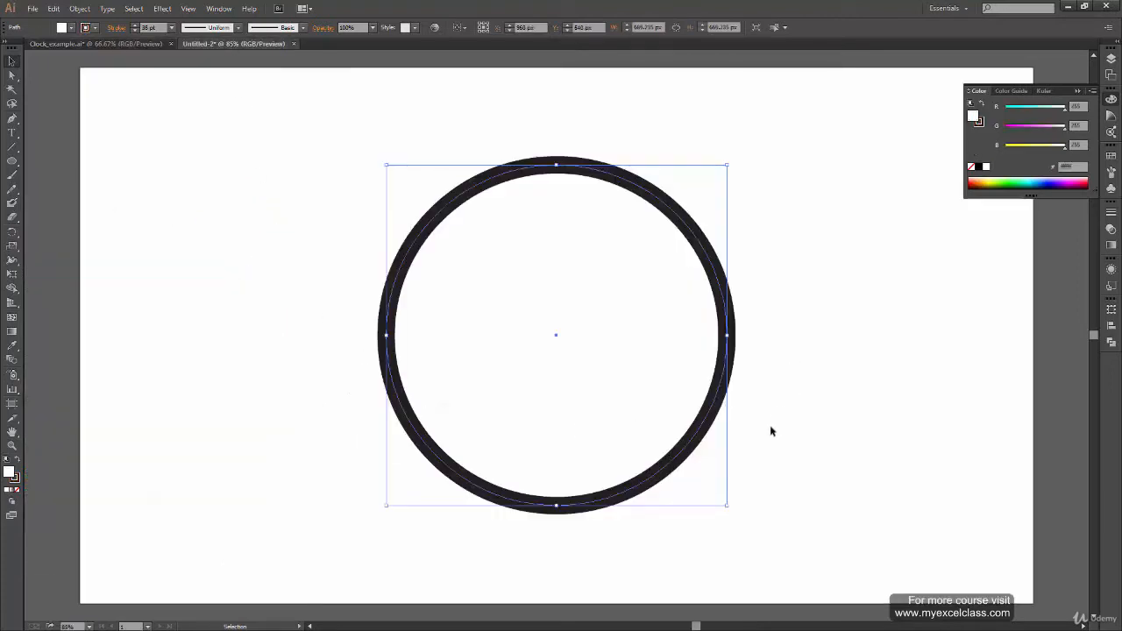
Fill the circle with a white-to-black radial gradient
{"action": "left_click", "coordinate": [1111, 248]}
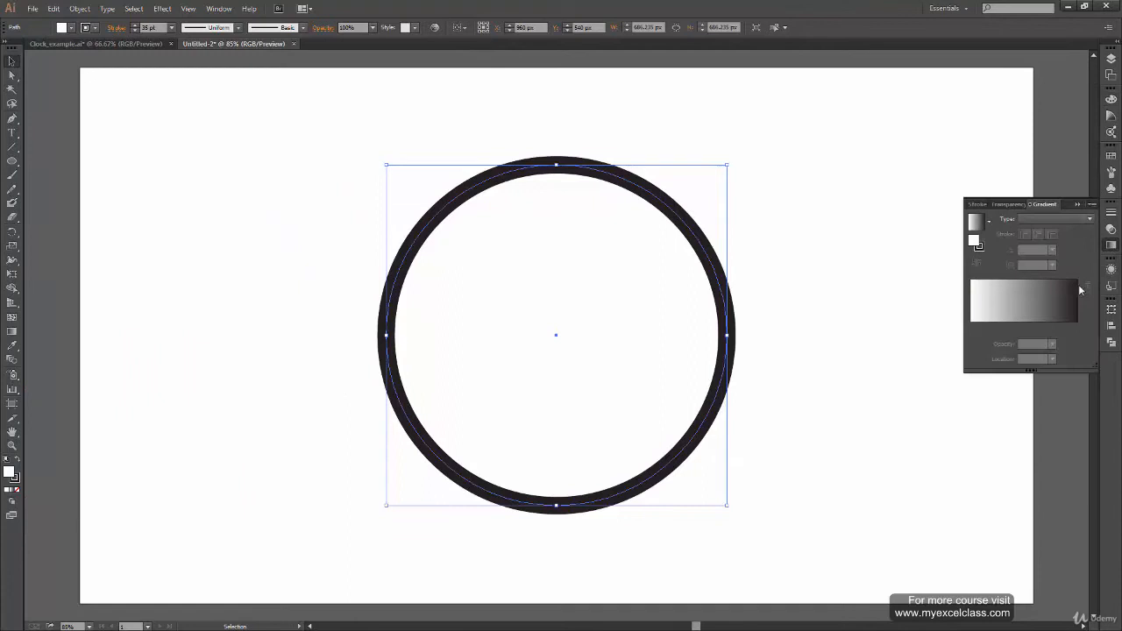
{"action": "left_click", "coordinate": [989, 221]}
{"action": "left_click", "coordinate": [975, 222]}
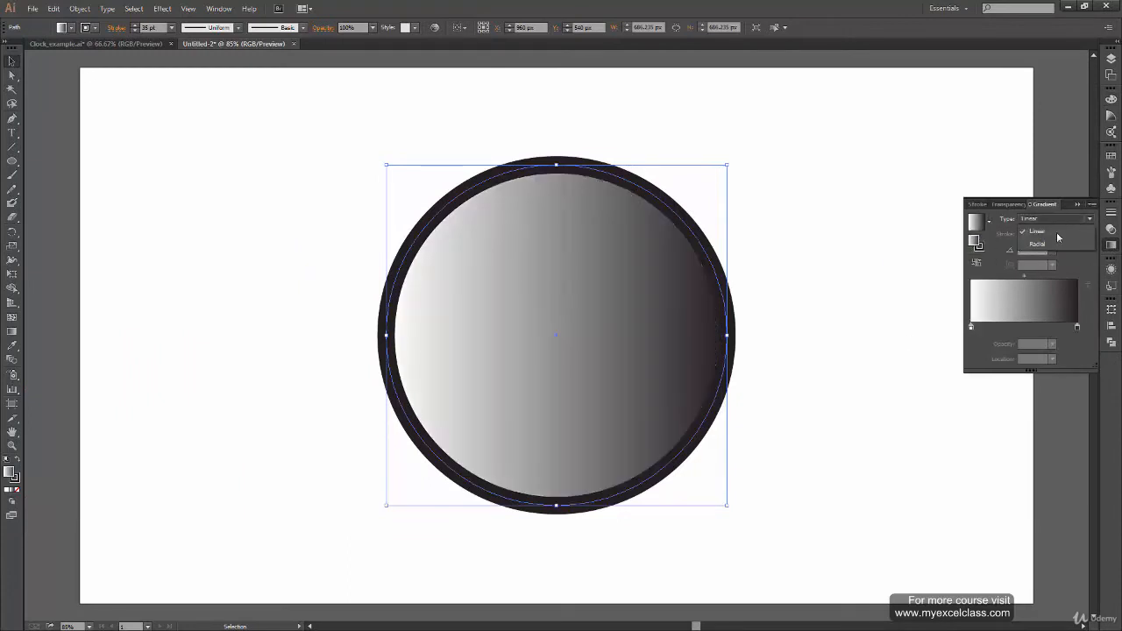
{"action": "left_click", "coordinate": [1055, 243]}
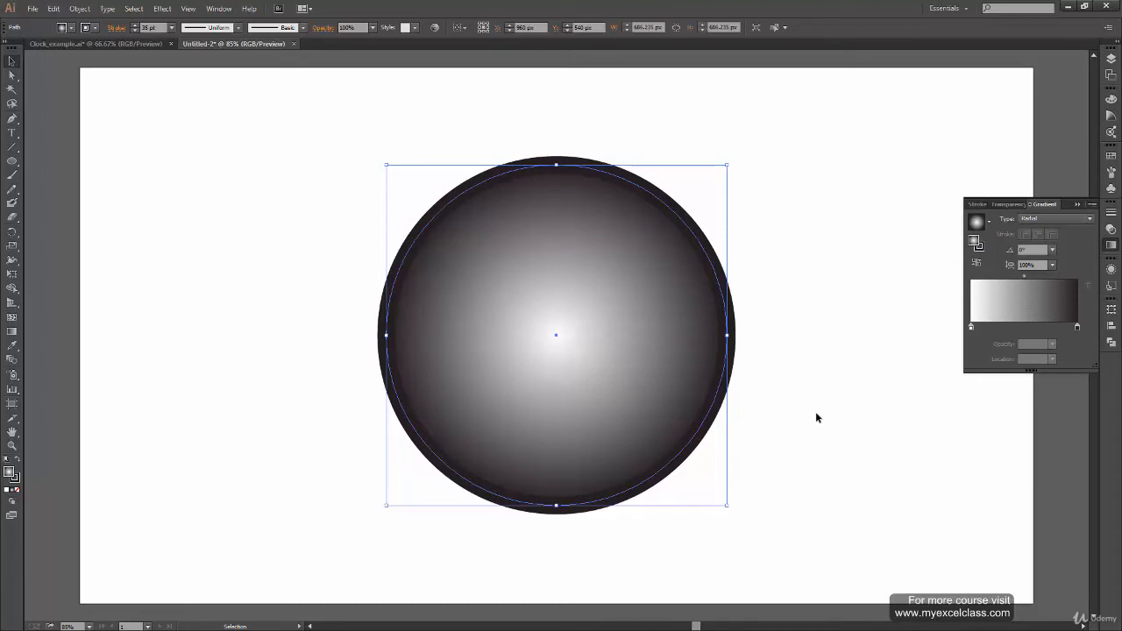
Check the face shading in Clock_example.ai and move the white stop of the circle's fill gradient in Untitled-2 to about 86%
{"action": "left_click", "coordinate": [96, 44]}
{"action": "key", "text": "space"}
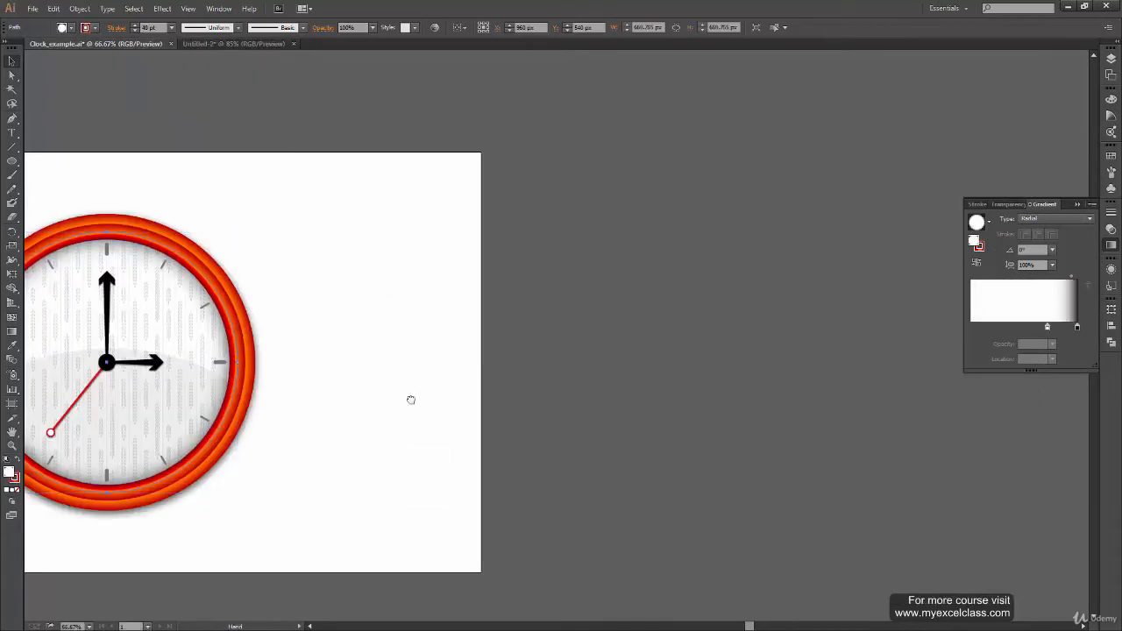
{"action": "left_click_drag", "start_coordinate": [411, 401], "coordinate": [544, 416]}
{"action": "left_click", "coordinate": [248, 44]}
{"action": "key", "text": "space"}
{"action": "left_click_drag", "start_coordinate": [647, 455], "coordinate": [665, 437]}
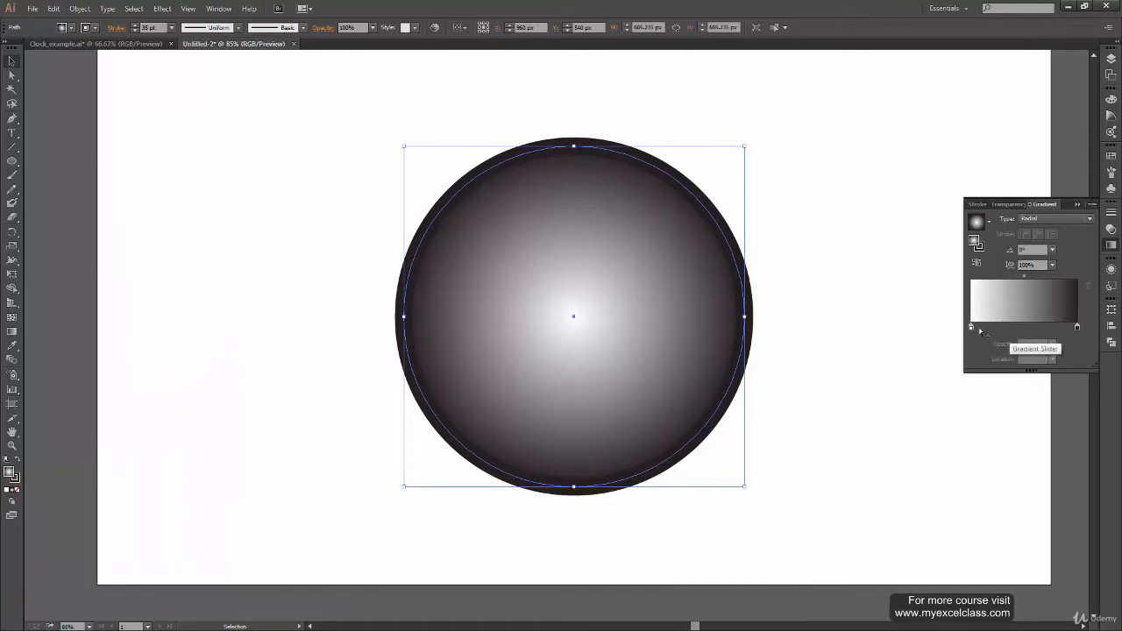
{"action": "left_click_drag", "start_coordinate": [972, 327], "coordinate": [1060, 330]}
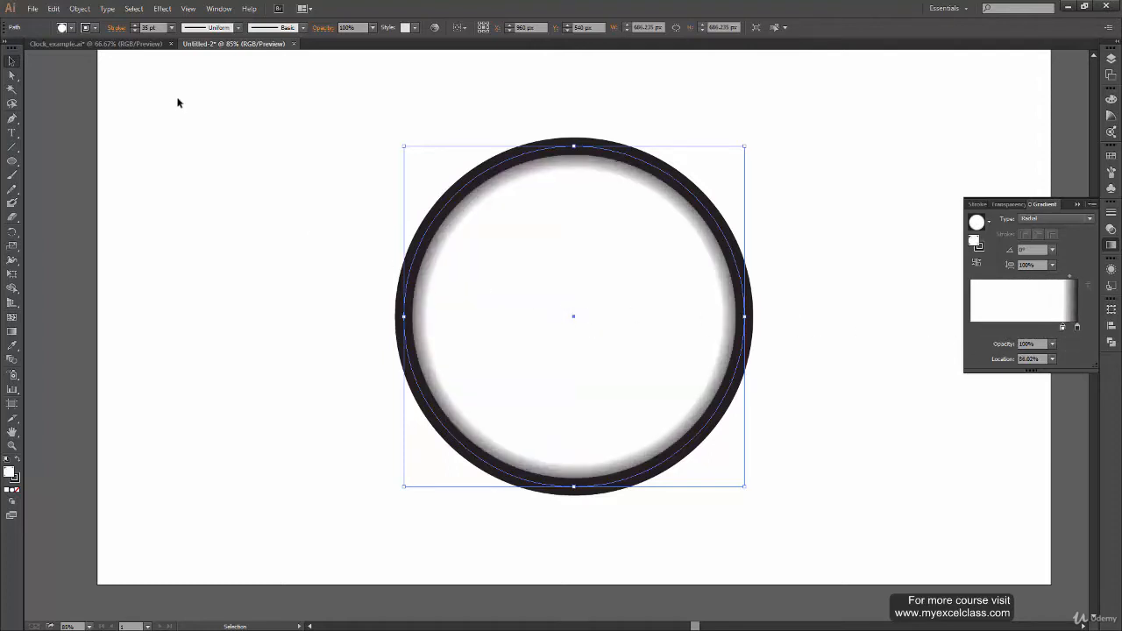
In Clock_example.ai, move the inner orange ring with its white face beside the clock, deselect it, and return to Untitled-2
{"action": "left_click", "coordinate": [123, 43]}
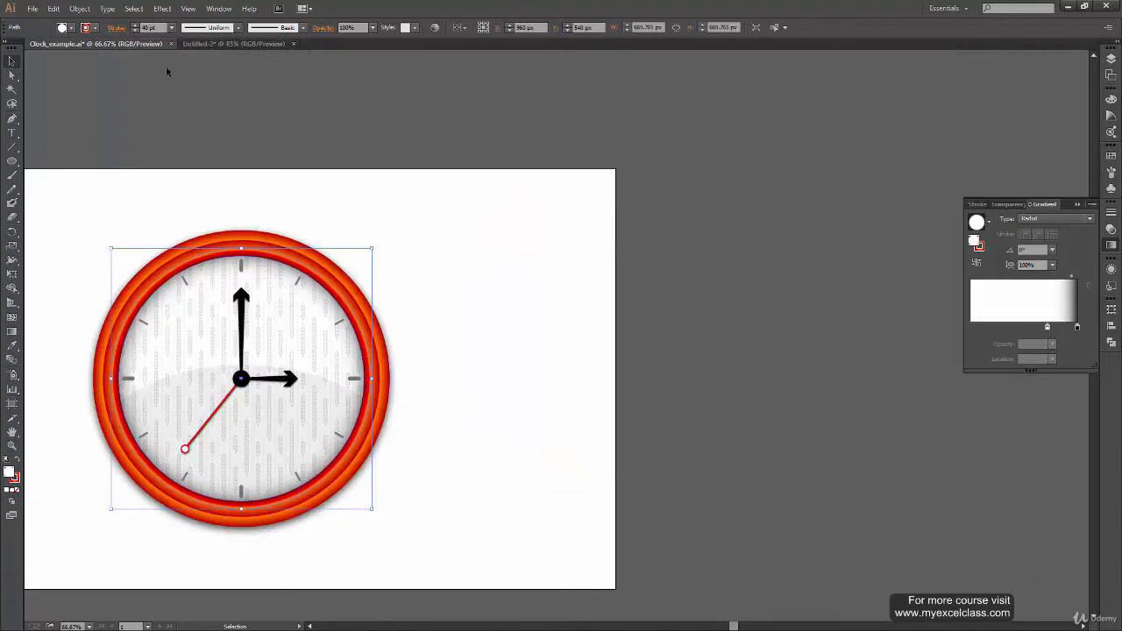
{"action": "left_click_drag", "start_coordinate": [372, 399], "coordinate": [702, 391]}
{"action": "left_click", "coordinate": [786, 430]}
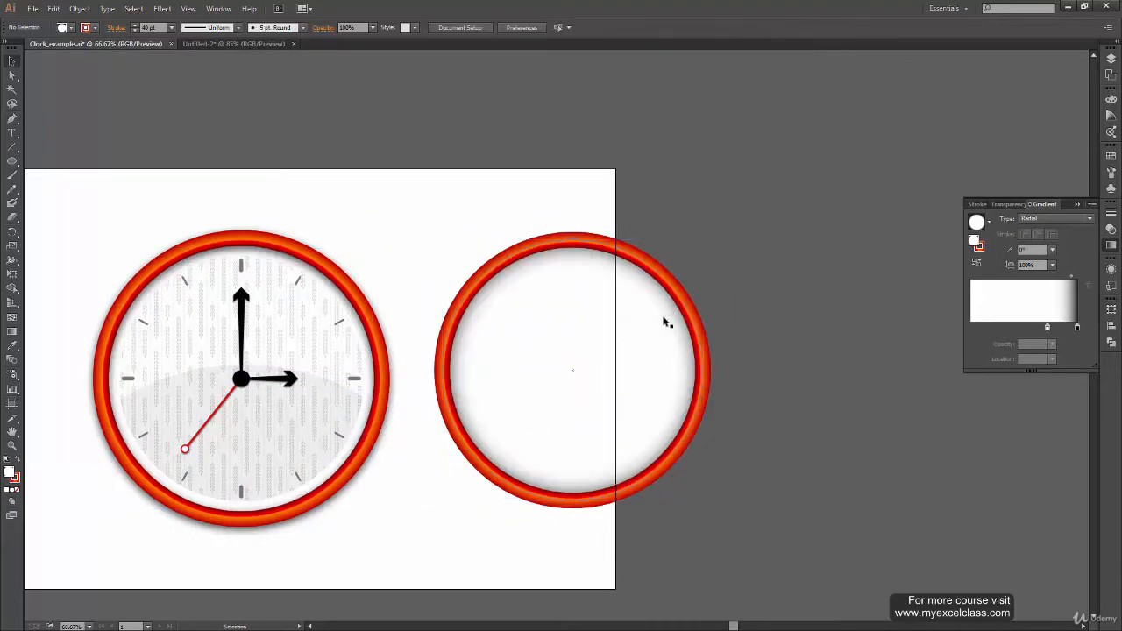
{"action": "left_click", "coordinate": [227, 43]}
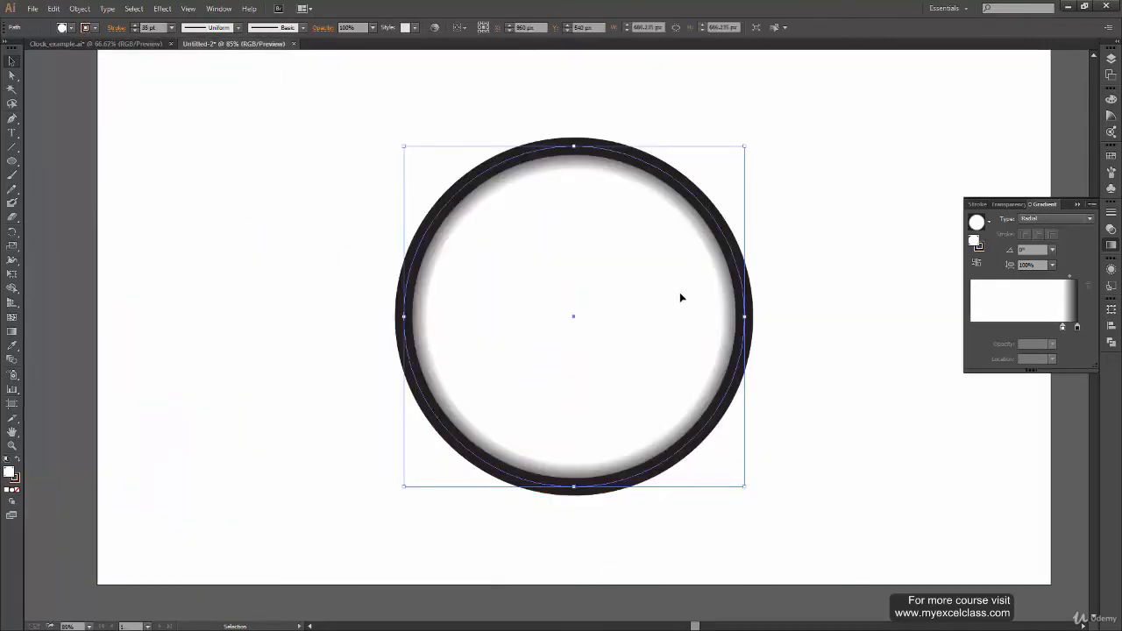
Soften the circle's radial fill by shifting the gradient midpoint towards the dark end and placing the white stop at about 65%
{"action": "key", "text": "ctrl+plus"}
{"action": "key", "text": "ctrl+plus"}
{"action": "key", "text": "ctrl+plus"}
{"action": "left_click_drag", "start_coordinate": [847, 238], "coordinate": [652, 523]}
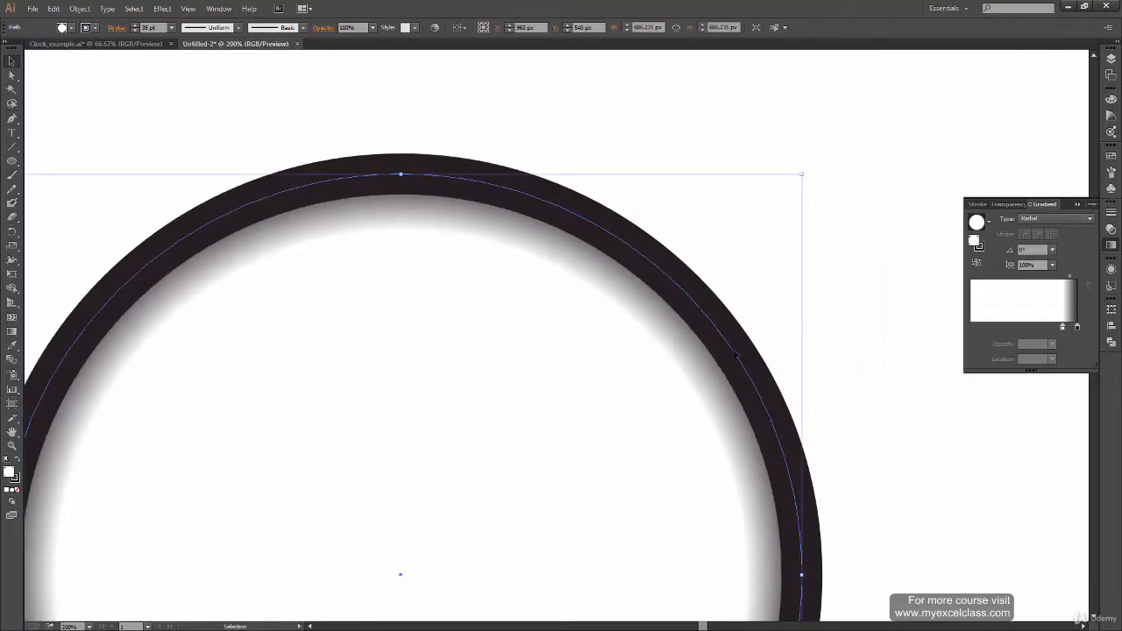
{"action": "scroll", "coordinate": [722, 382], "scroll_direction": "down", "scroll_amount": 3}
{"action": "left_click", "coordinate": [1063, 326]}
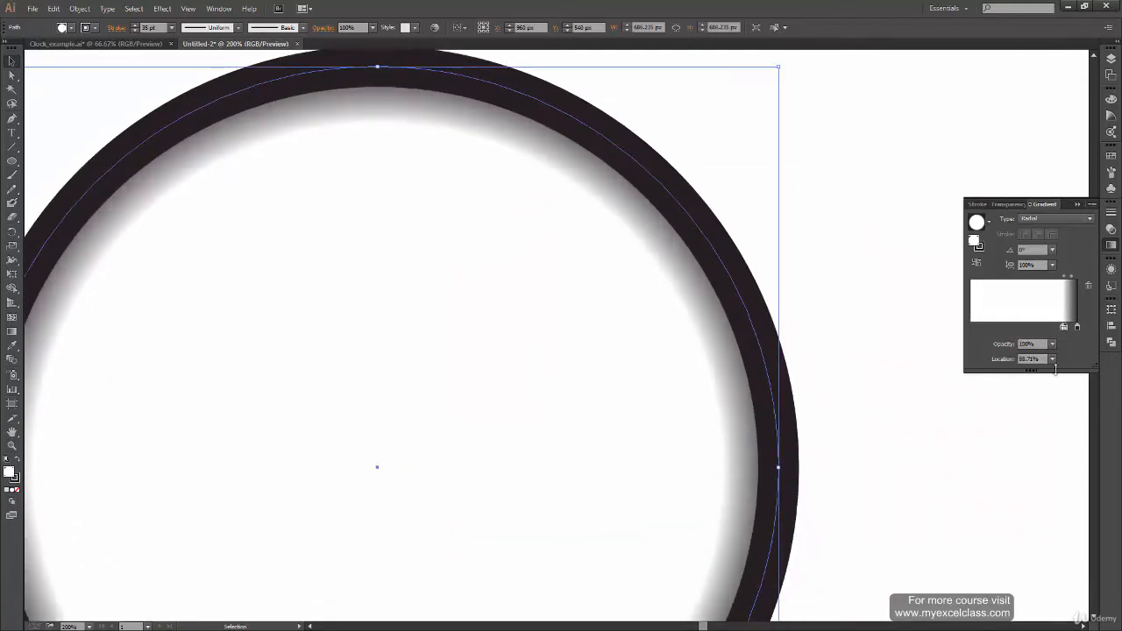
{"action": "key", "text": "ctrl+z"}
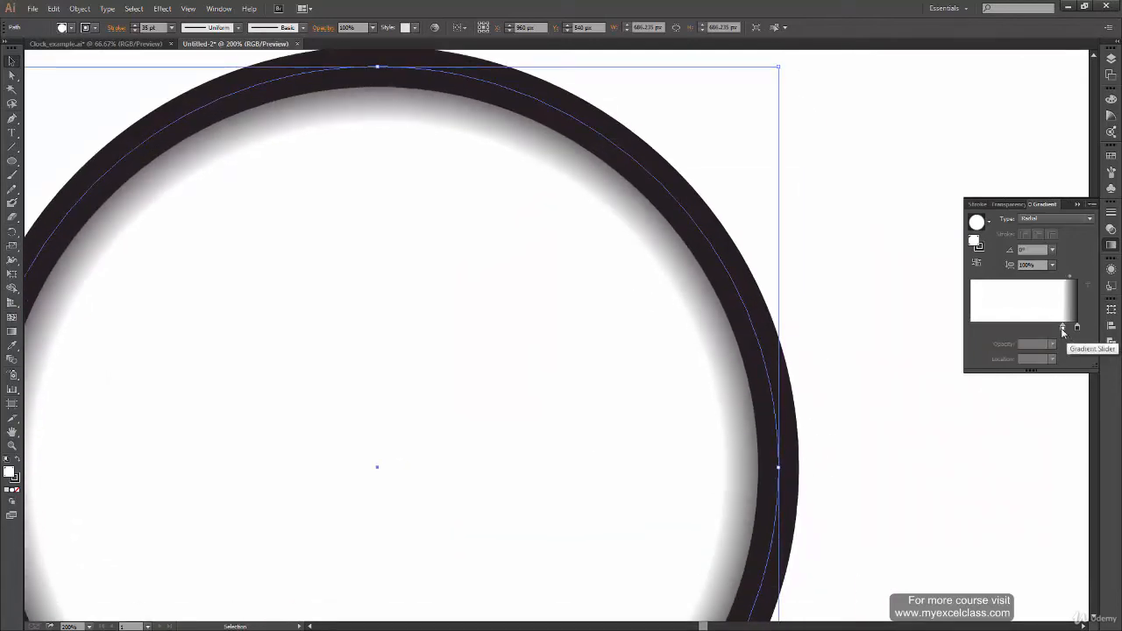
{"action": "left_click_drag", "start_coordinate": [1059, 330], "coordinate": [959, 328]}
{"action": "left_click_drag", "start_coordinate": [1025, 277], "coordinate": [1062, 326]}
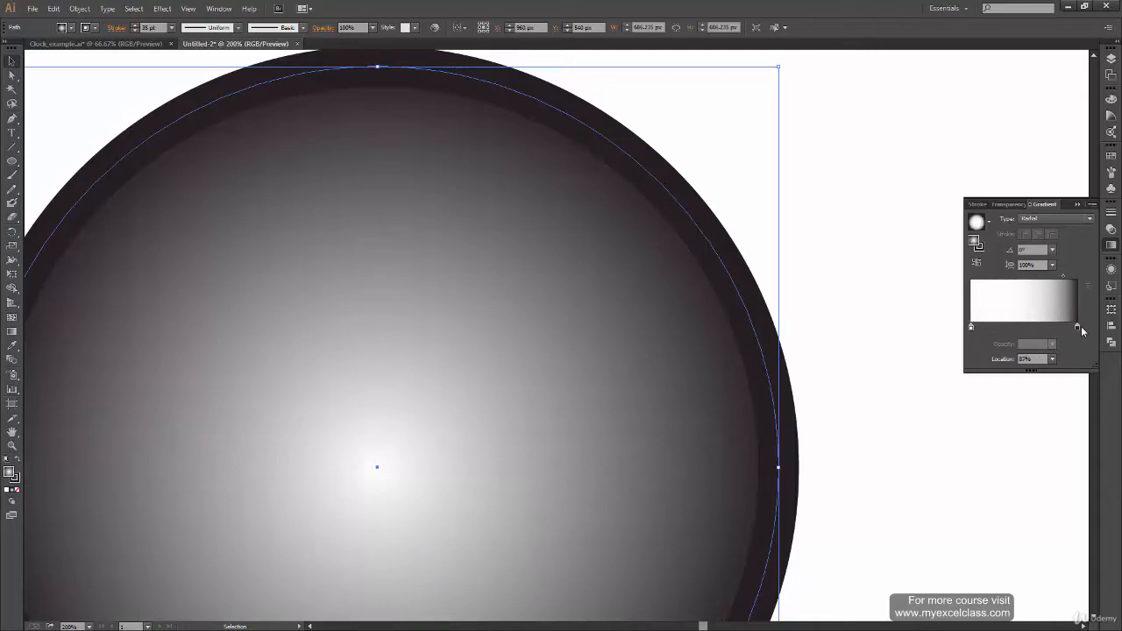
{"action": "left_click_drag", "start_coordinate": [1060, 277], "coordinate": [1066, 279]}
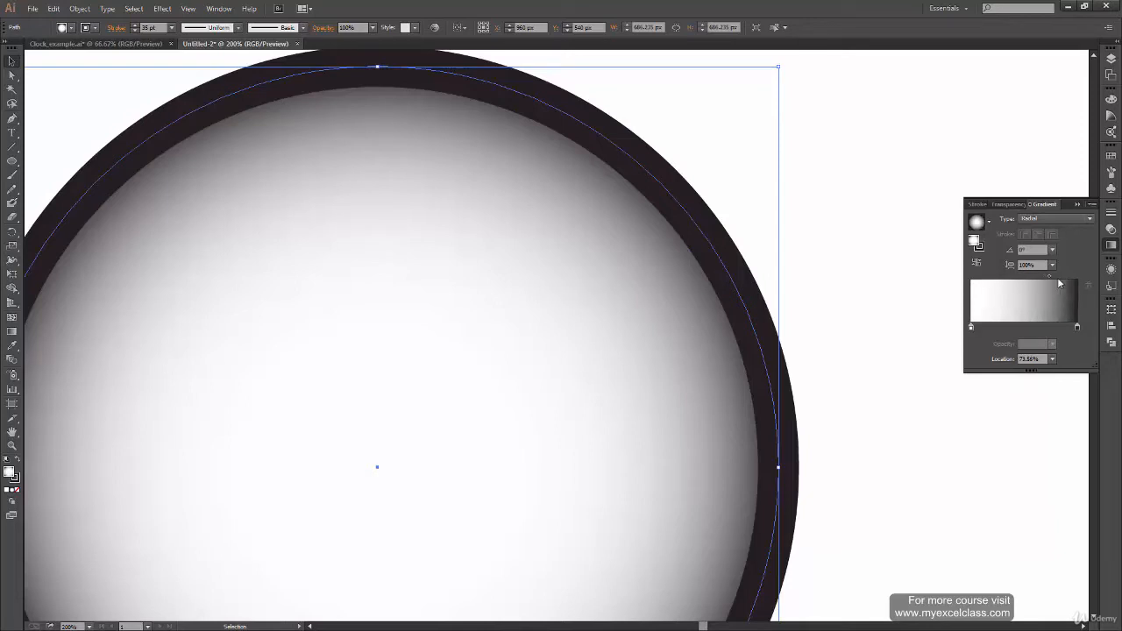
{"action": "left_click_drag", "start_coordinate": [971, 328], "coordinate": [1040, 328]}
Inspect the deselected circle's inner shading, compare it with Clock_example.ai, and select the circle again in Untitled-2
{"action": "key", "text": "space"}
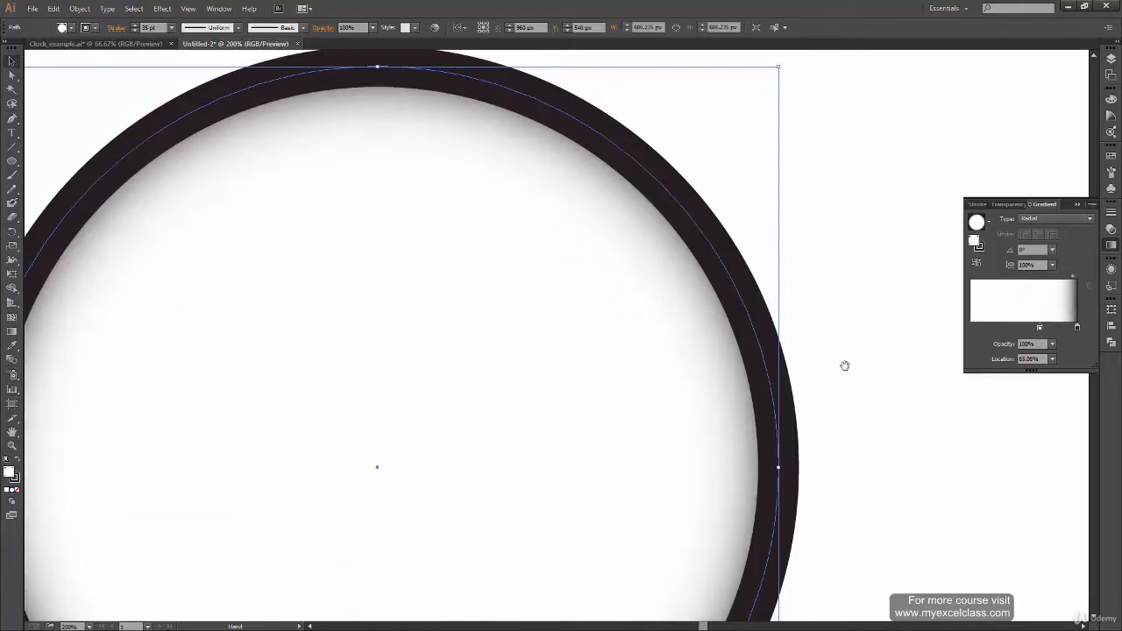
{"action": "left_click_drag", "start_coordinate": [799, 415], "coordinate": [818, 366]}
{"action": "left_click_drag", "start_coordinate": [634, 472], "coordinate": [725, 438]}
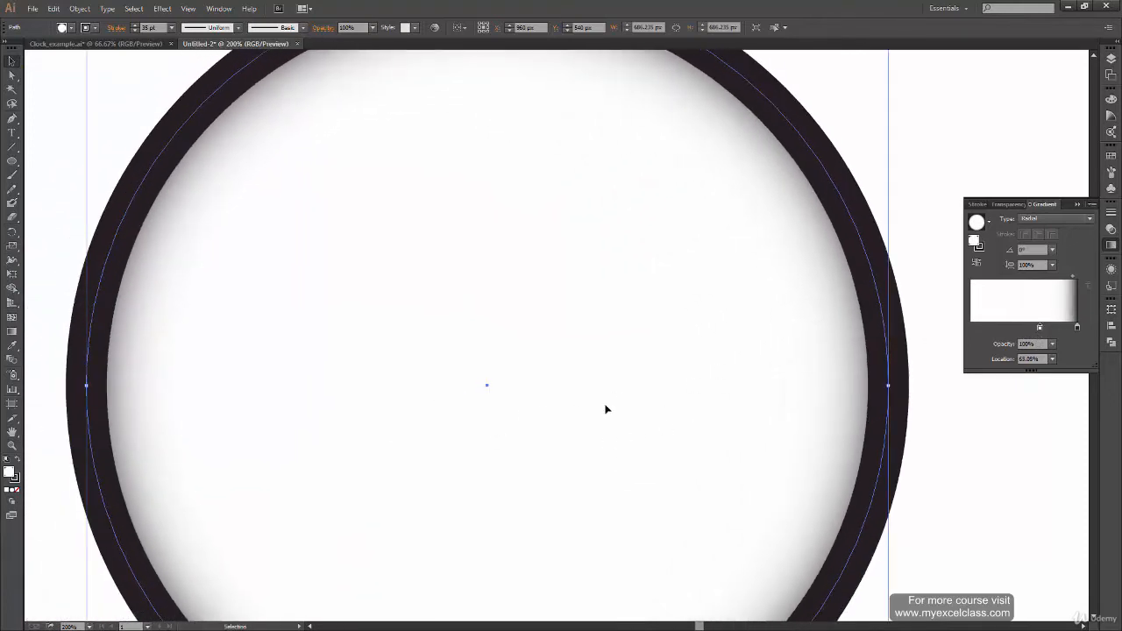
{"action": "key", "text": "ctrl+0"}
{"action": "left_click", "coordinate": [691, 531]}
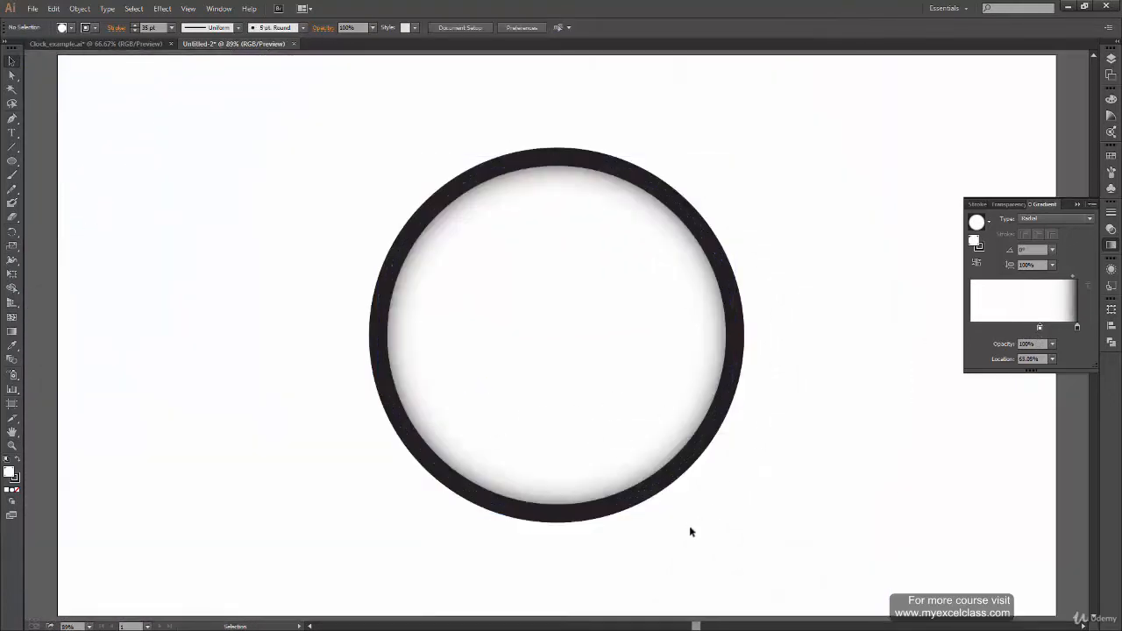
{"action": "left_click", "coordinate": [123, 44]}
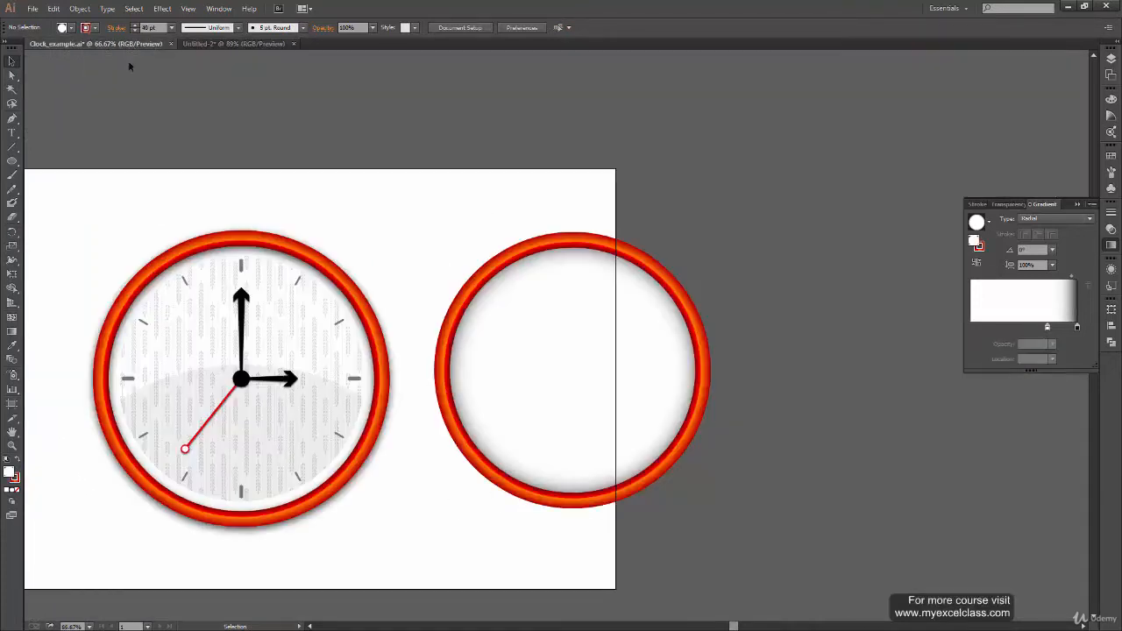
{"action": "left_click", "coordinate": [226, 44]}
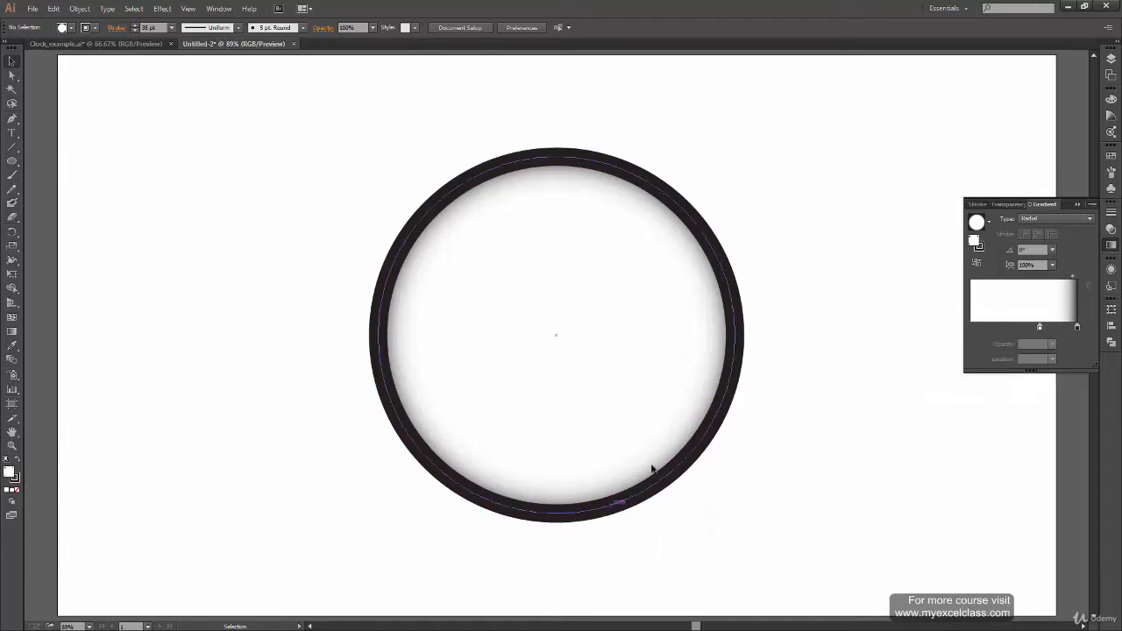
{"action": "left_click", "coordinate": [683, 467]}
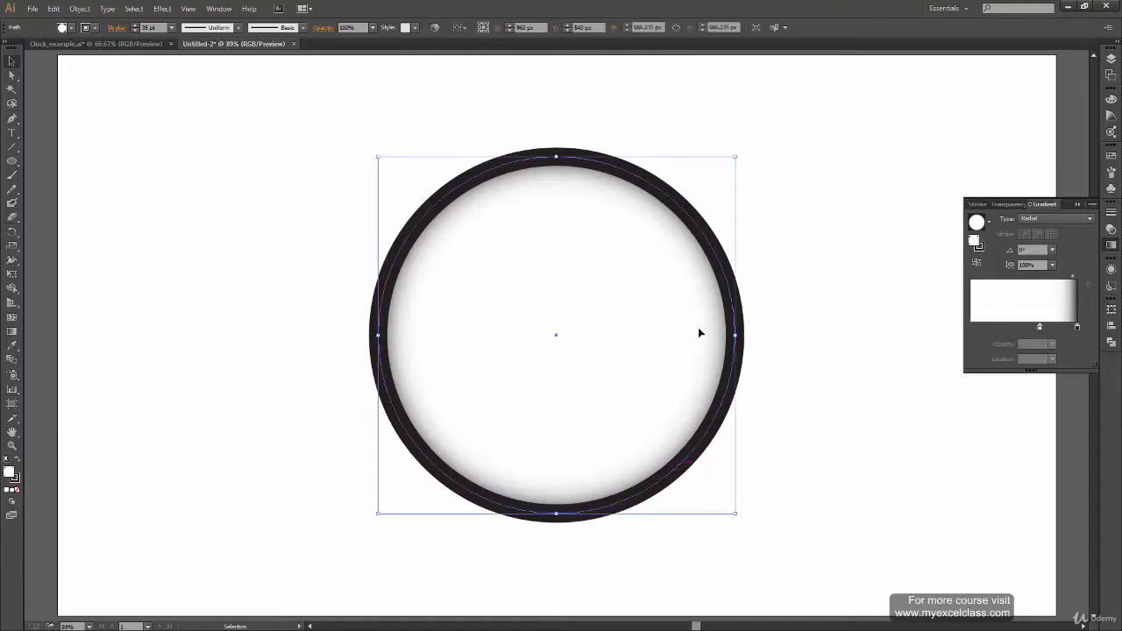
Try aligning the circle's stroke to the outside and inside, and set it back to centre alignment
{"action": "left_click", "coordinate": [1111, 214]}
{"action": "left_click", "coordinate": [111, 46]}
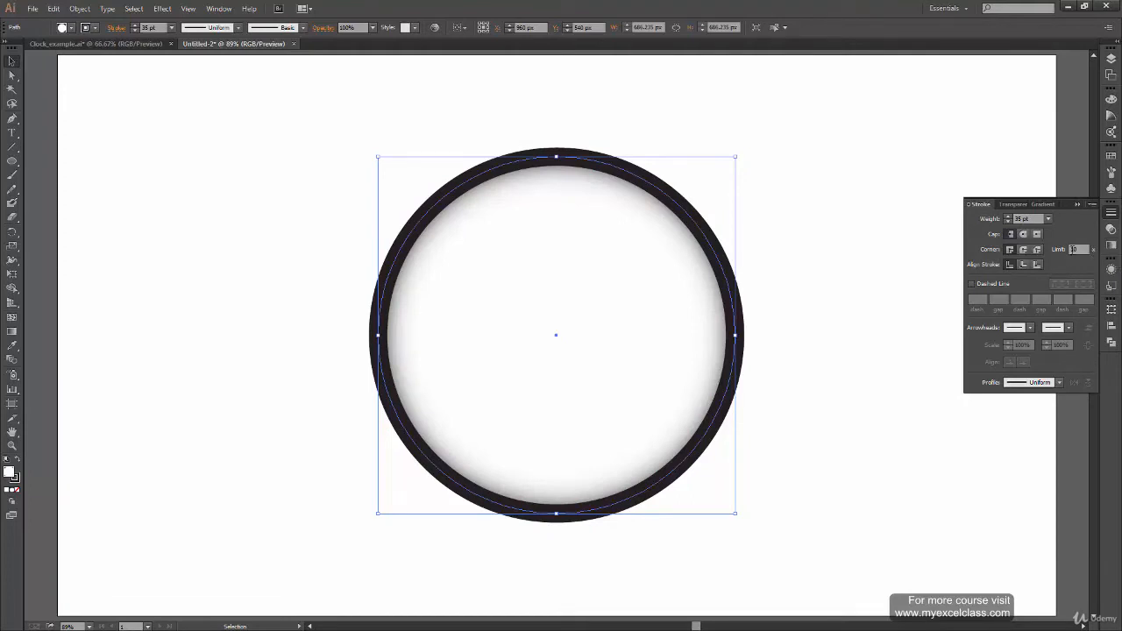
{"action": "left_click", "coordinate": [1023, 264]}
{"action": "left_click", "coordinate": [1037, 264]}
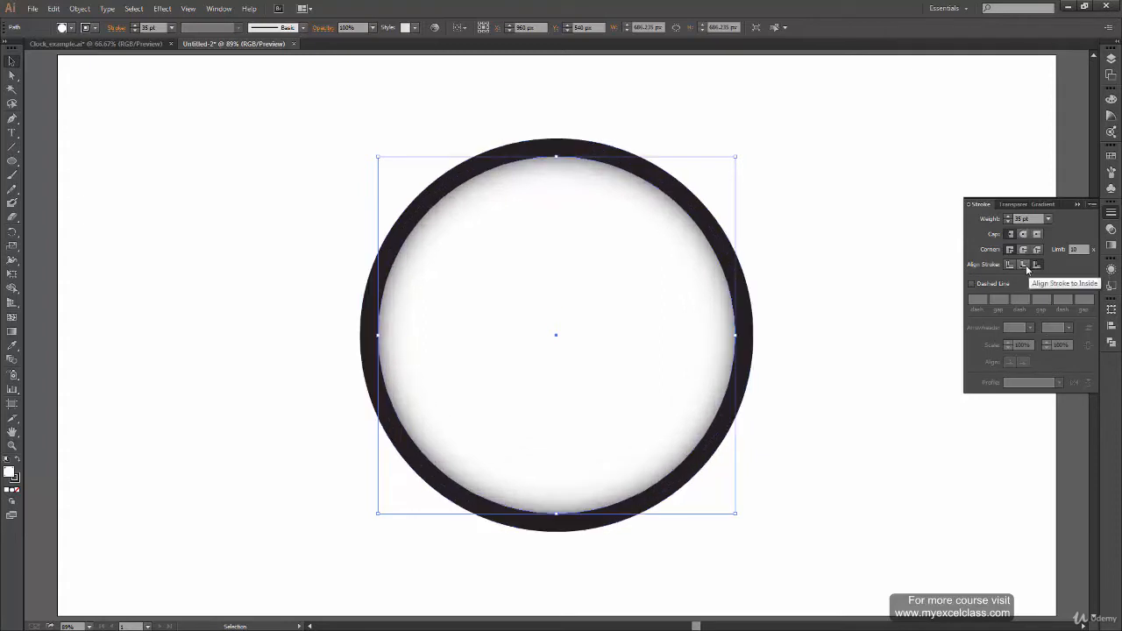
{"action": "left_click", "coordinate": [1026, 265]}
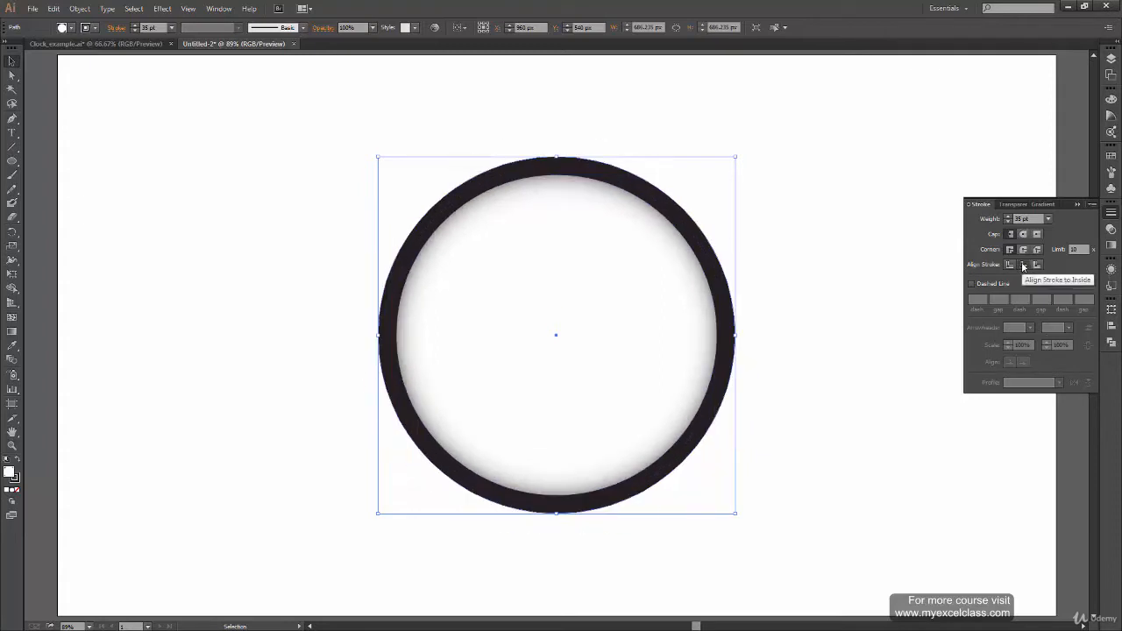
{"action": "left_click", "coordinate": [1038, 265]}
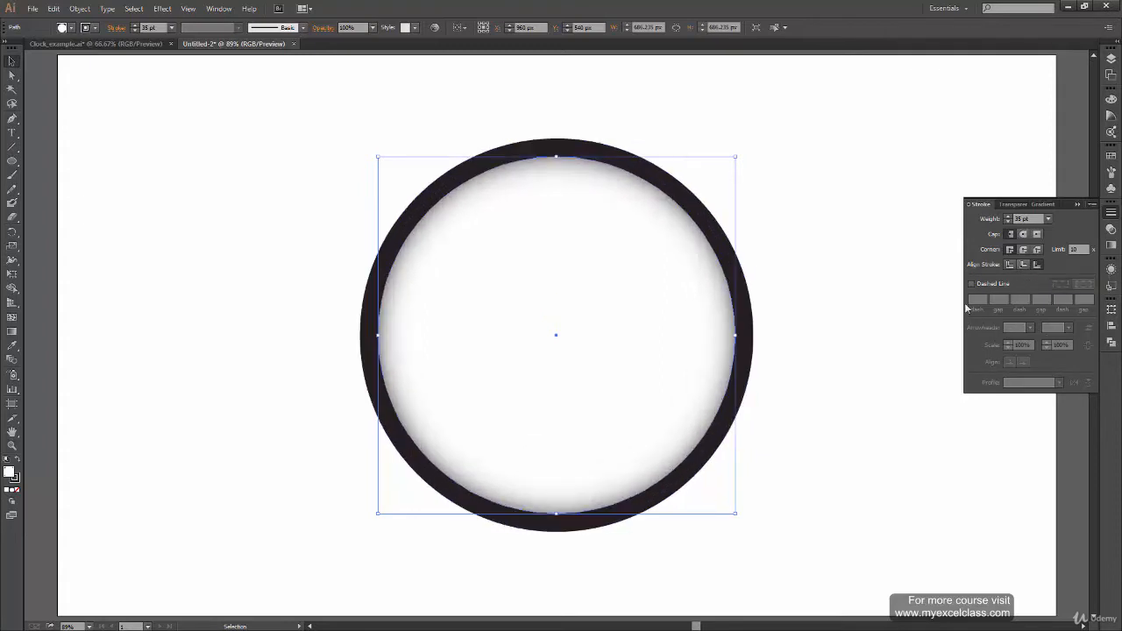
{"action": "left_click", "coordinate": [1009, 264]}
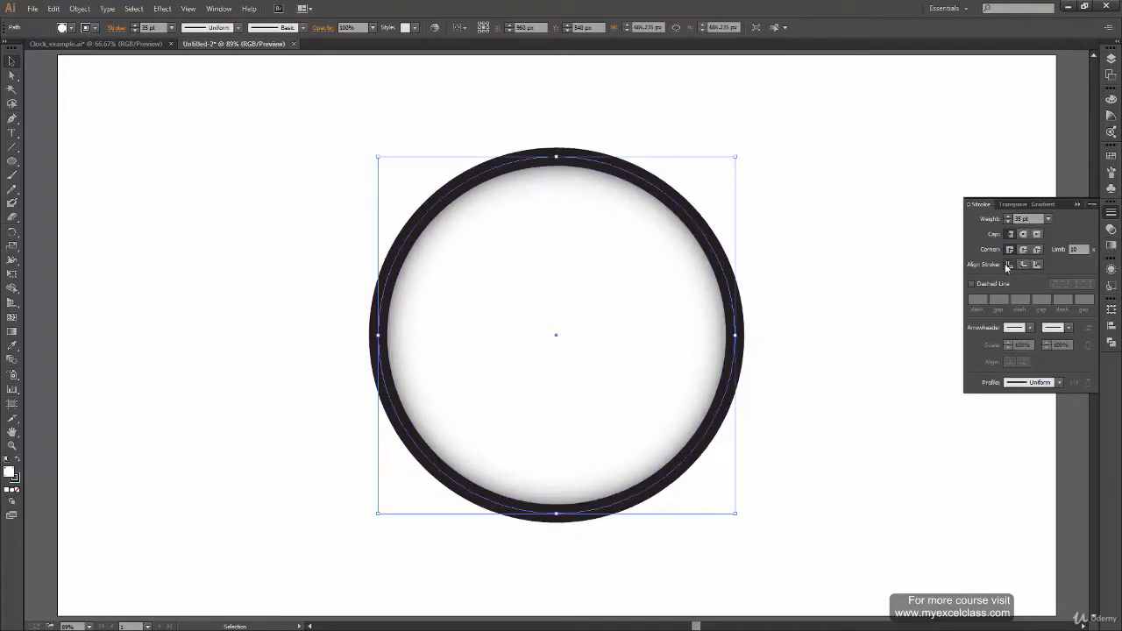
Give the circle's stroke a radial gradient and apply it across the stroke
{"action": "left_click", "coordinate": [1111, 245]}
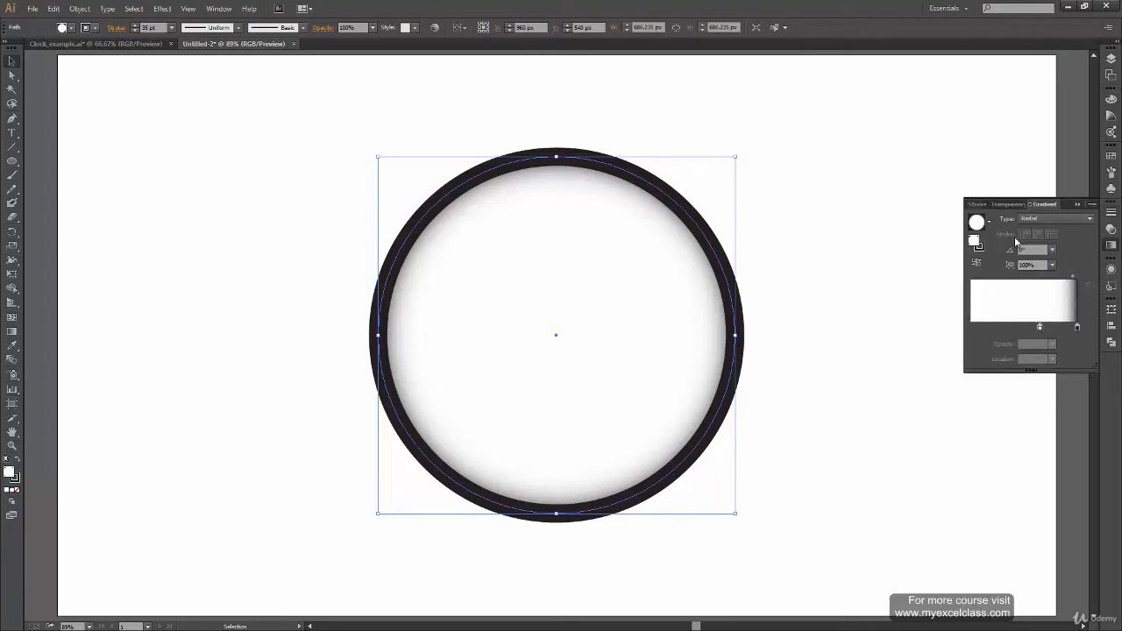
{"action": "left_click", "coordinate": [979, 249]}
{"action": "left_click", "coordinate": [1047, 218]}
{"action": "left_click", "coordinate": [1051, 244]}
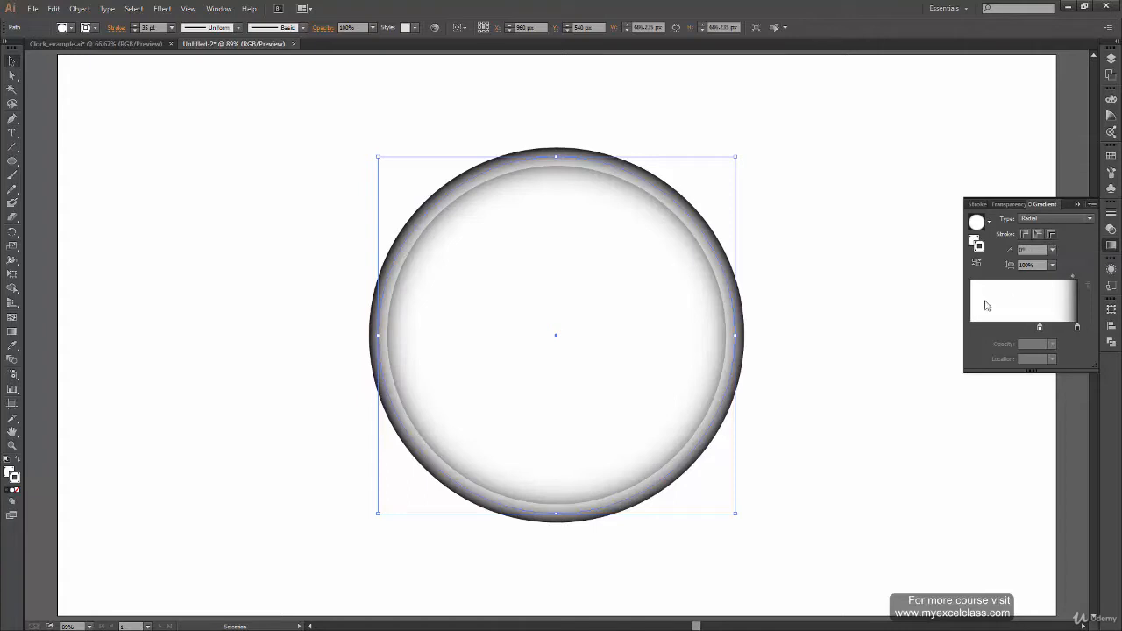
{"action": "left_click", "coordinate": [1051, 234]}
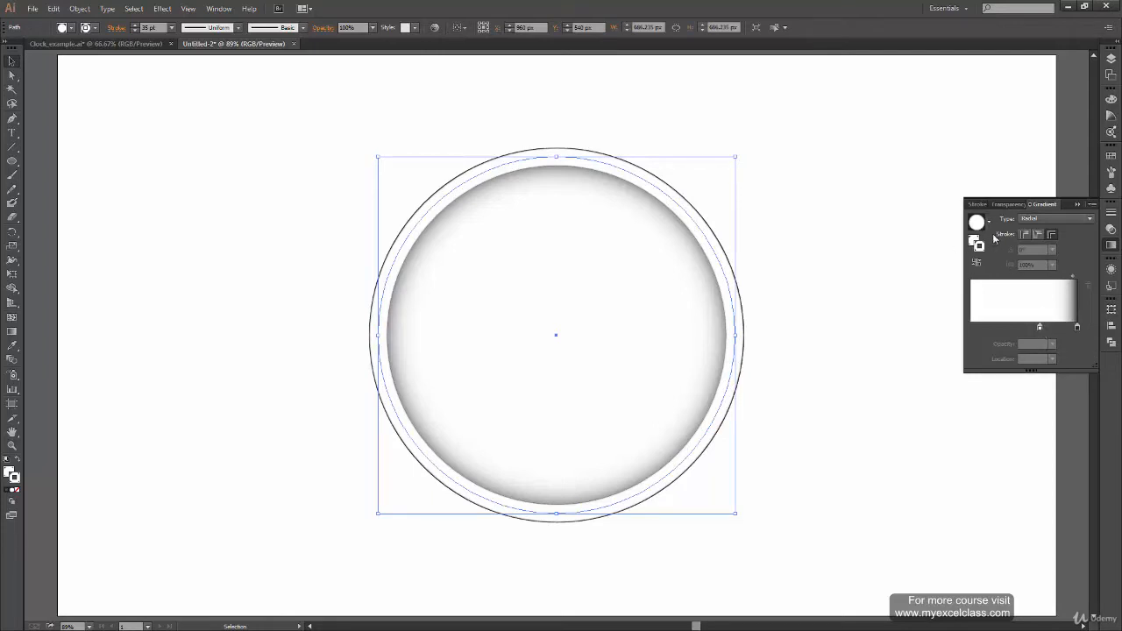
Move the stroke gradient's white stop to 0% and set its midpoint location to 50%
{"action": "left_click_drag", "start_coordinate": [1041, 327], "coordinate": [981, 297]}
{"action": "left_click", "coordinate": [1065, 277]}
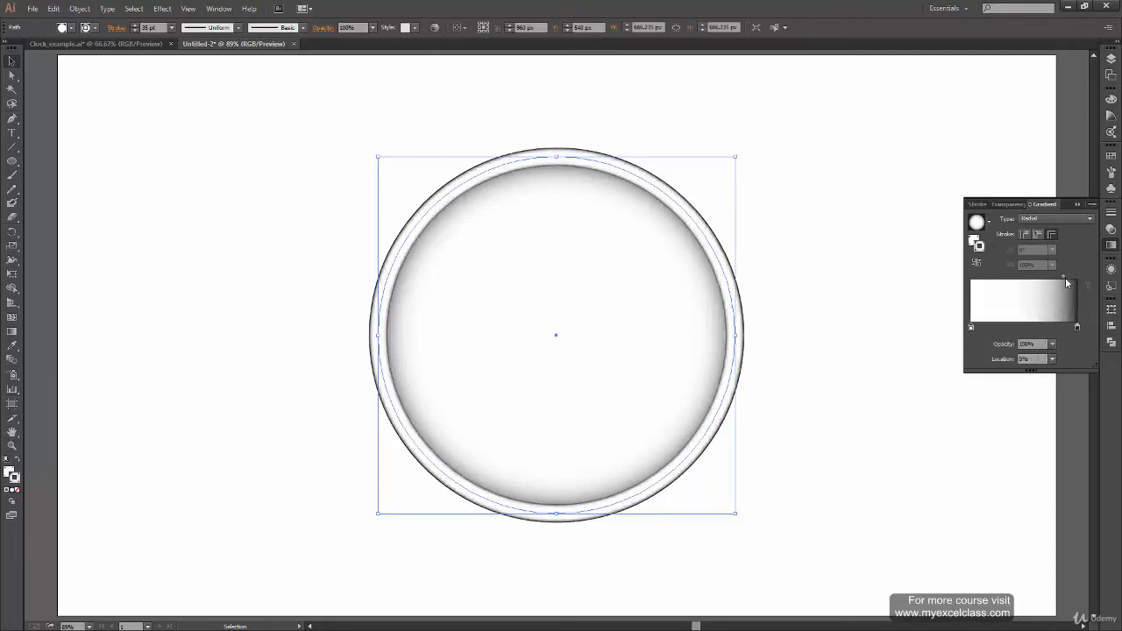
{"action": "left_click_drag", "start_coordinate": [1039, 359], "coordinate": [1009, 376]}
{"action": "type", "text": "50"}
{"action": "key", "text": "Return"}
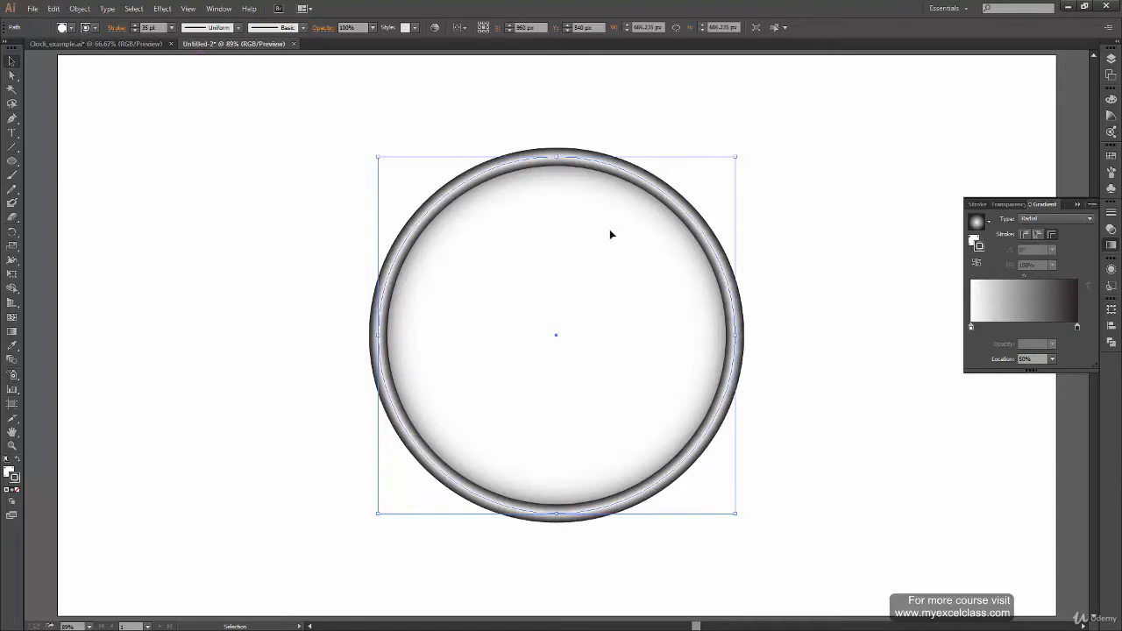
Examine up close how the red and orange gradient runs across the separated ring's stroke in Clock_example.ai
{"action": "left_click", "coordinate": [123, 44]}
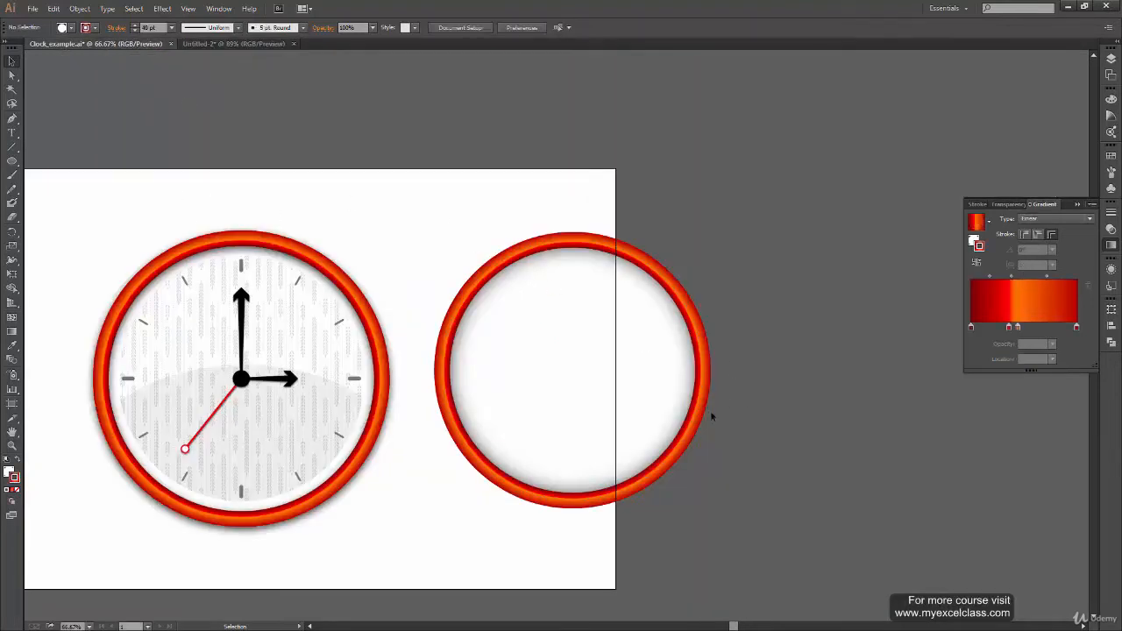
{"action": "key", "text": "ctrl+plus"}
{"action": "key", "text": "ctrl+plus"}
{"action": "key", "text": "ctrl+plus"}
{"action": "key", "text": "ctrl+plus"}
{"action": "left_click_drag", "start_coordinate": [709, 473], "coordinate": [594, 521]}
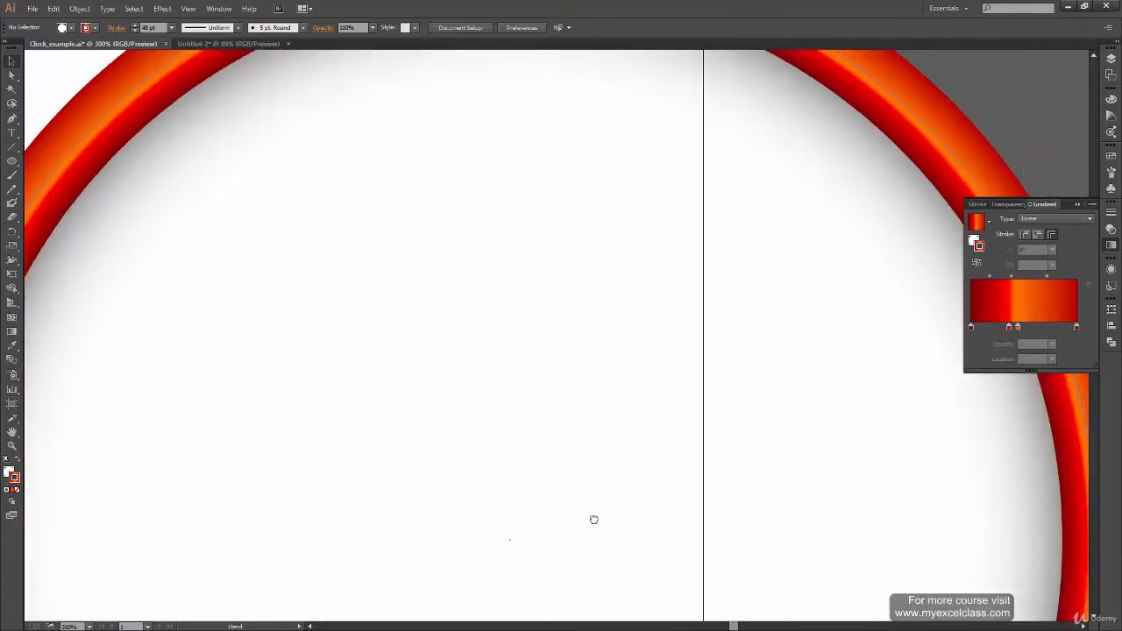
{"action": "left_click_drag", "start_coordinate": [904, 367], "coordinate": [612, 606]}
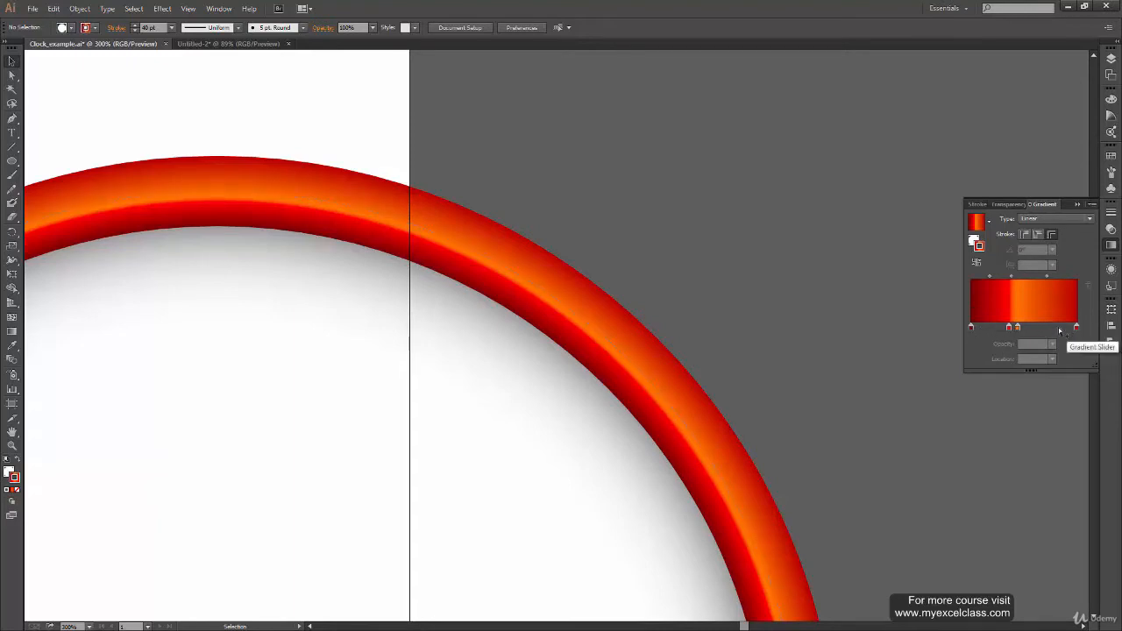
In Untitled-2, recolour the first stop of the ring's stroke gradient to pure red, RGB 255, 0, 0
{"action": "left_click", "coordinate": [222, 43]}
{"action": "left_click_drag", "start_coordinate": [819, 409], "coordinate": [778, 421]}
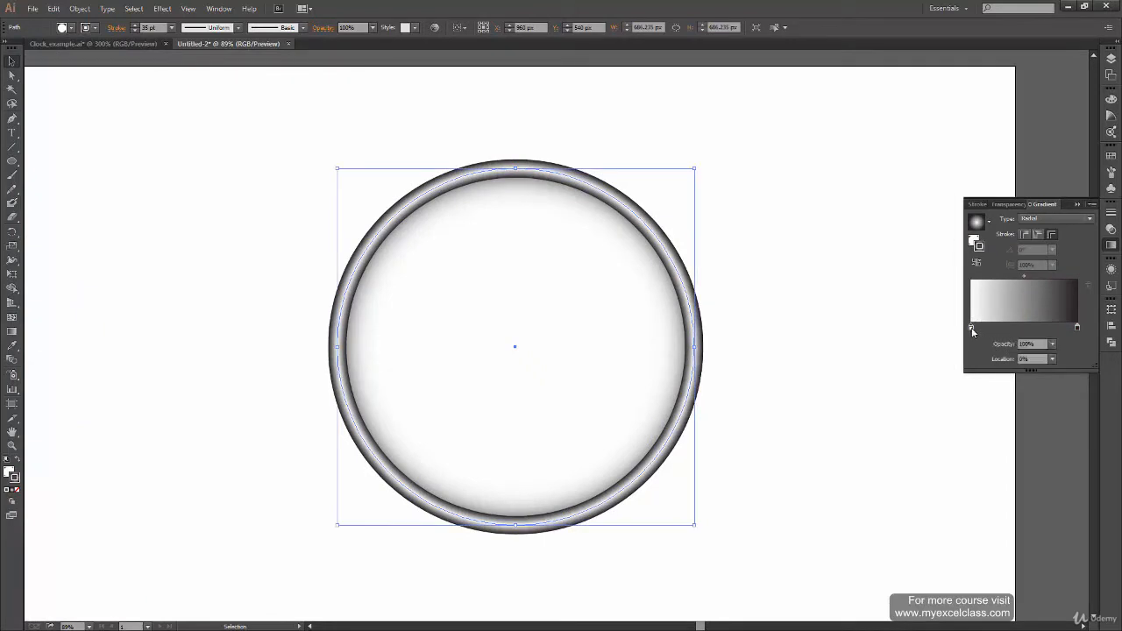
{"action": "double_click", "coordinate": [971, 328]}
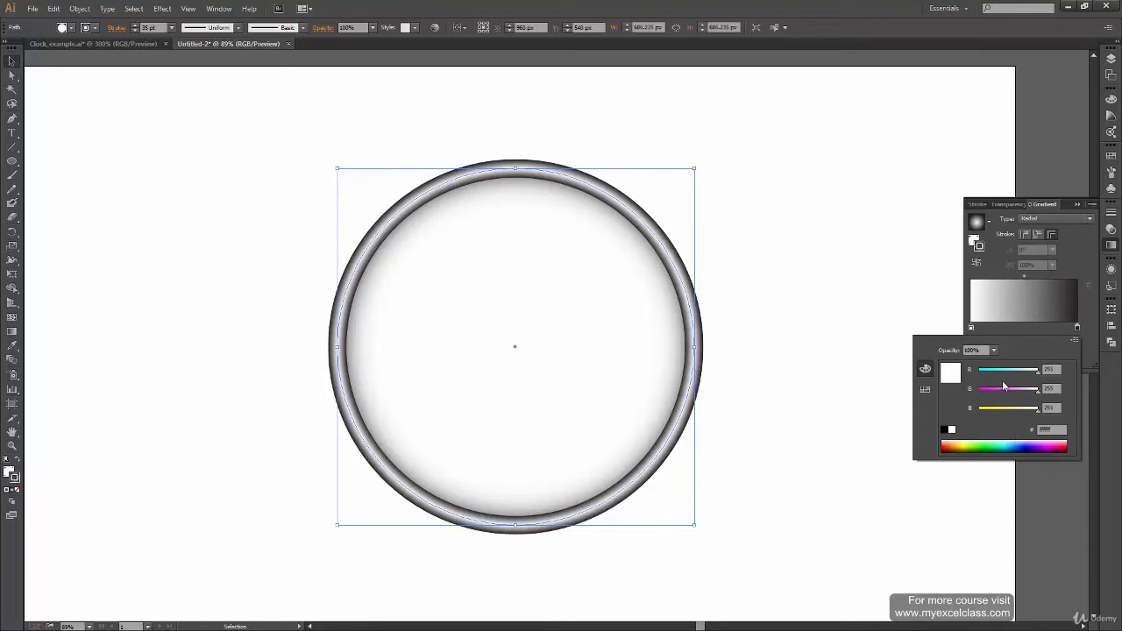
{"action": "left_click", "coordinate": [1074, 340]}
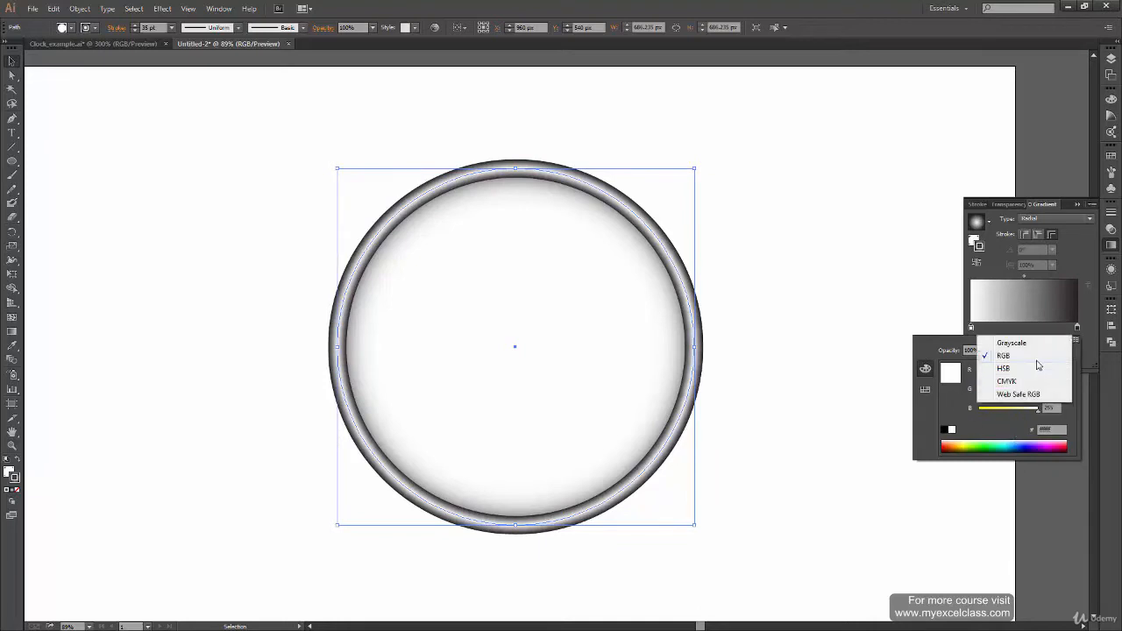
{"action": "left_click", "coordinate": [967, 361]}
{"action": "left_click_drag", "start_coordinate": [1037, 410], "coordinate": [968, 423]}
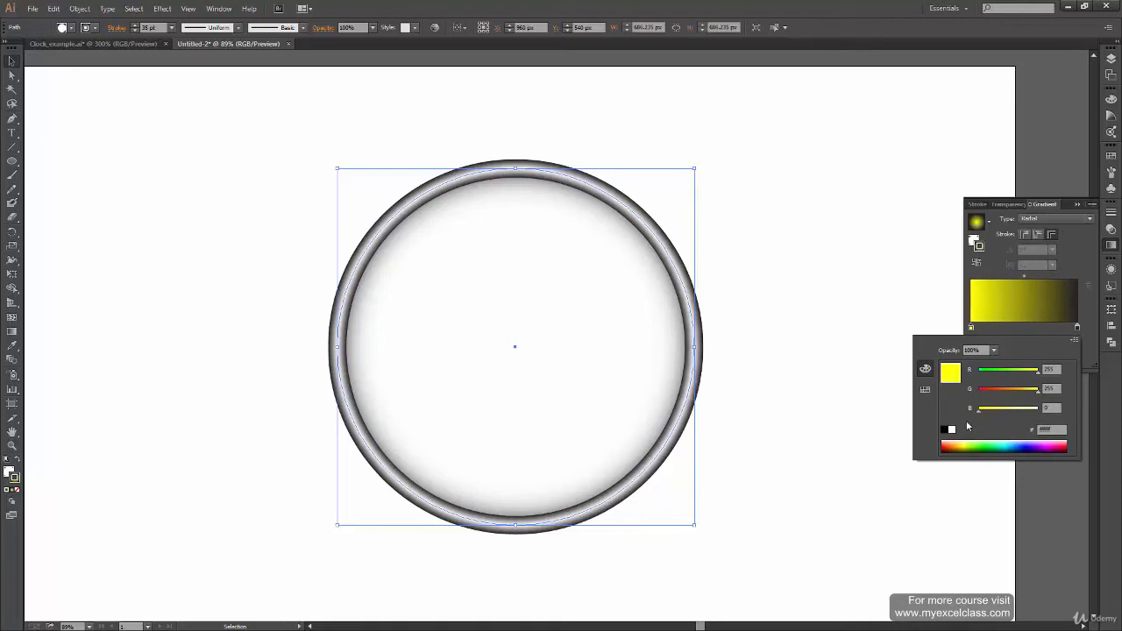
{"action": "left_click_drag", "start_coordinate": [1034, 391], "coordinate": [969, 401]}
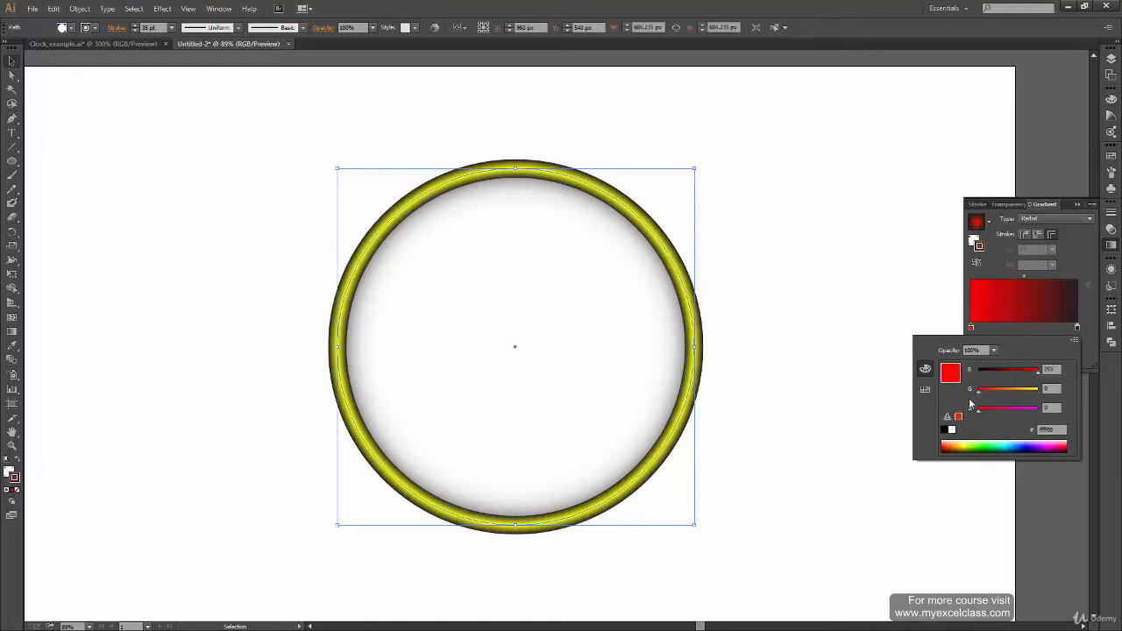
Recolour the end stop of the ring's stroke gradient to red, RGB 255, 0, 0
{"action": "left_click", "coordinate": [1078, 327]}
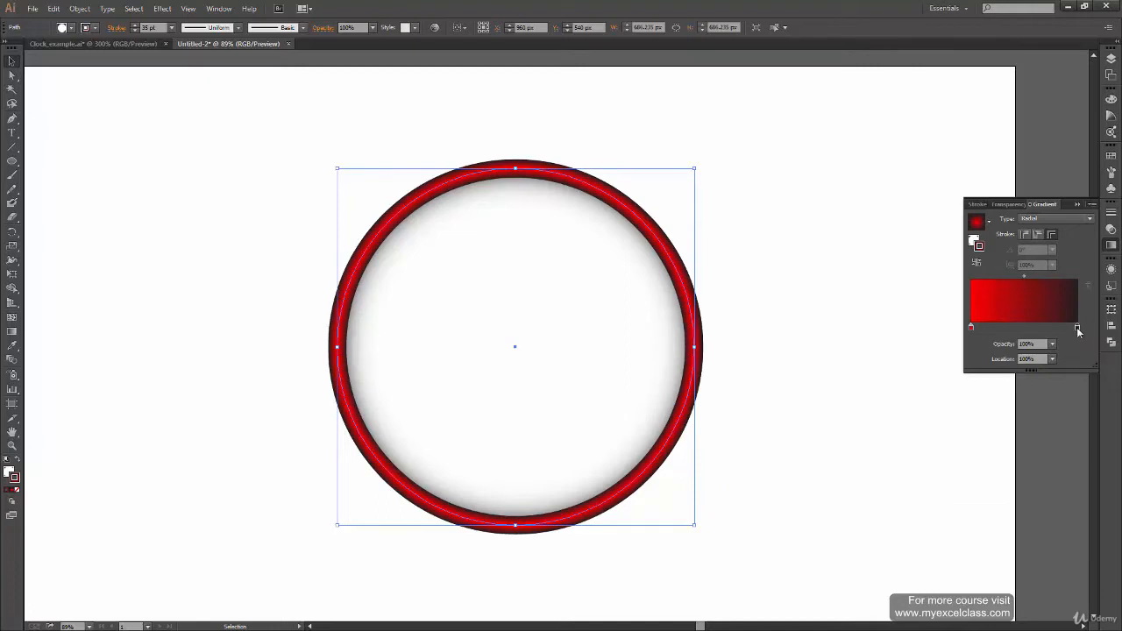
{"action": "double_click", "coordinate": [1077, 328]}
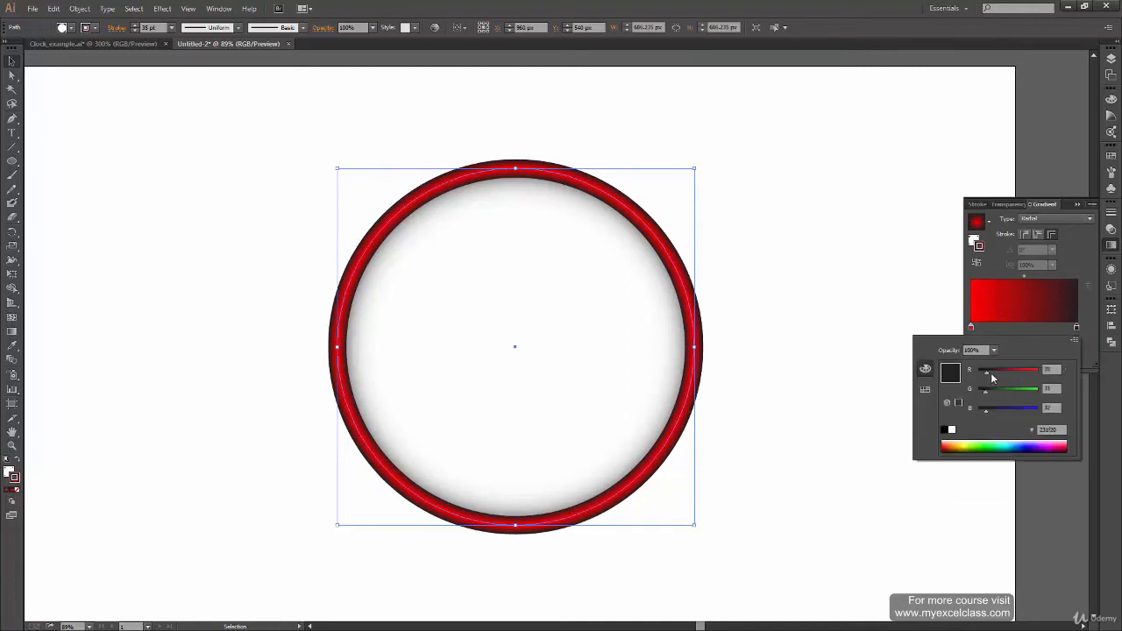
{"action": "left_click_drag", "start_coordinate": [991, 372], "coordinate": [1039, 370]}
{"action": "left_click_drag", "start_coordinate": [981, 415], "coordinate": [903, 438]}
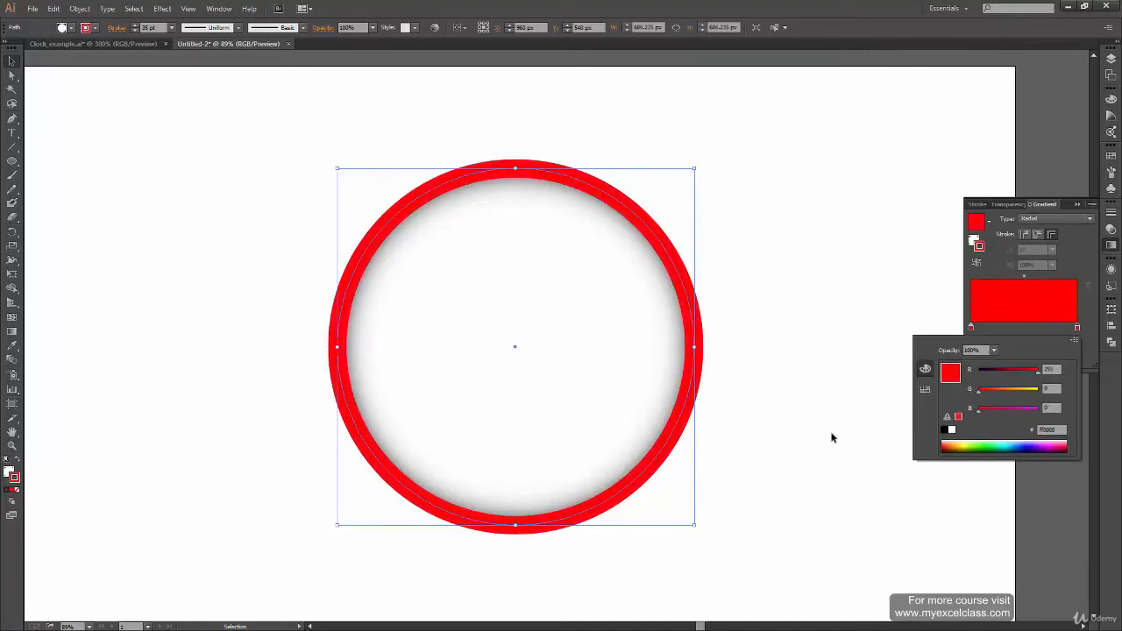
{"action": "left_click", "coordinate": [813, 420]}
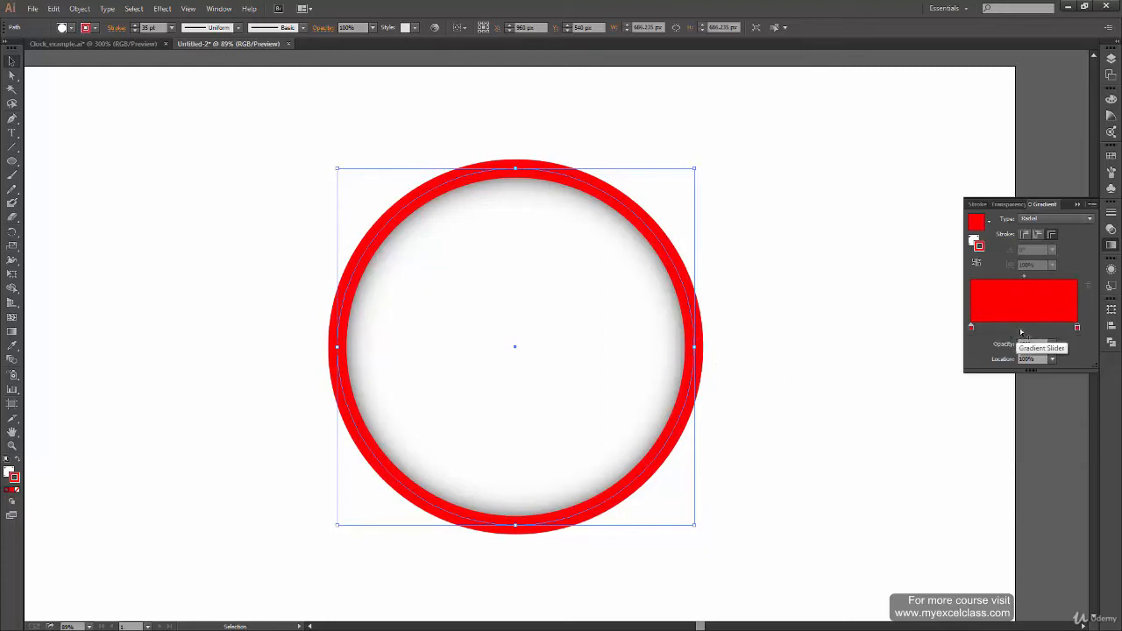
Add a middle stop at 50% to the stroke gradient and colour it yellow, RGB 255, 255, 0
{"action": "left_click_drag", "start_coordinate": [1022, 332], "coordinate": [1031, 331]}
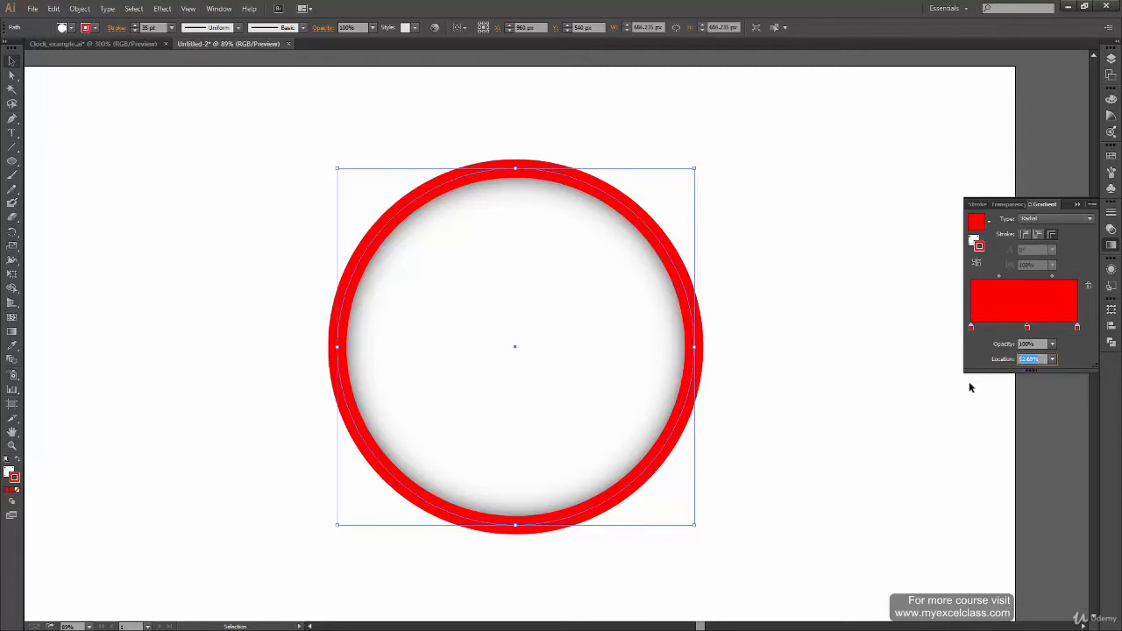
{"action": "type", "text": "50"}
{"action": "key", "text": "Return"}
{"action": "double_click", "coordinate": [1026, 331]}
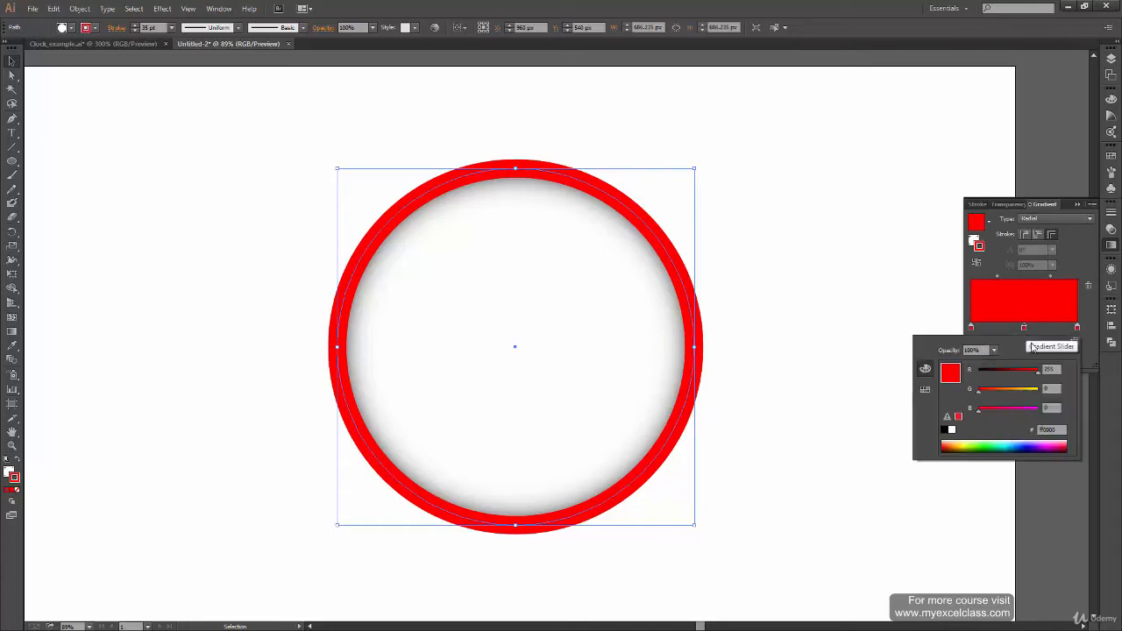
{"action": "left_click_drag", "start_coordinate": [982, 391], "coordinate": [1043, 391]}
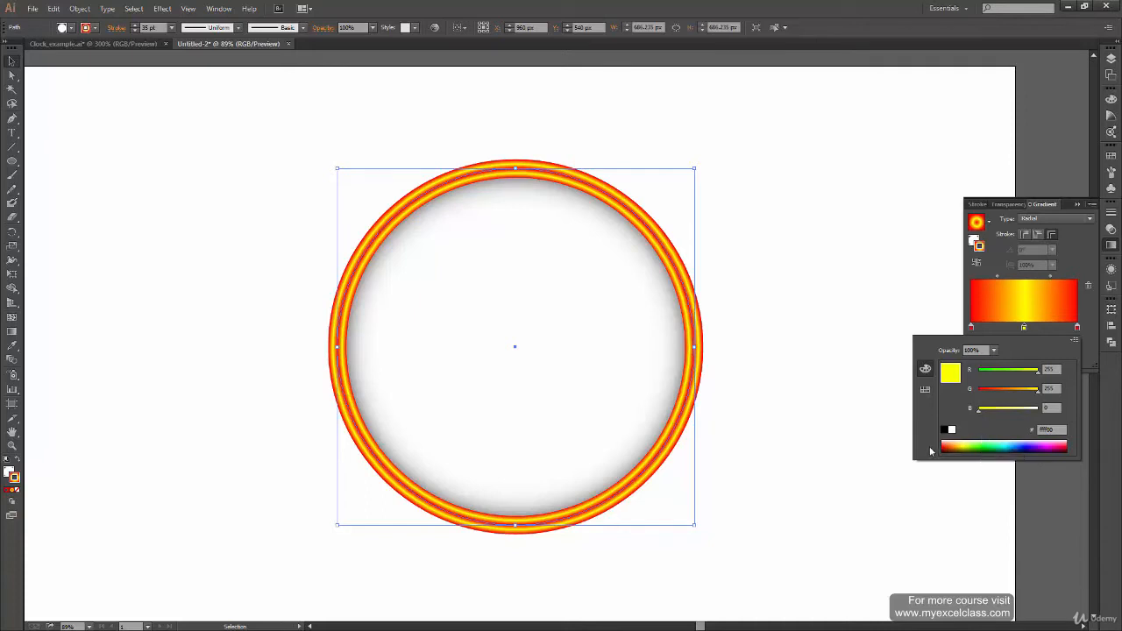
{"action": "left_click", "coordinate": [781, 491]}
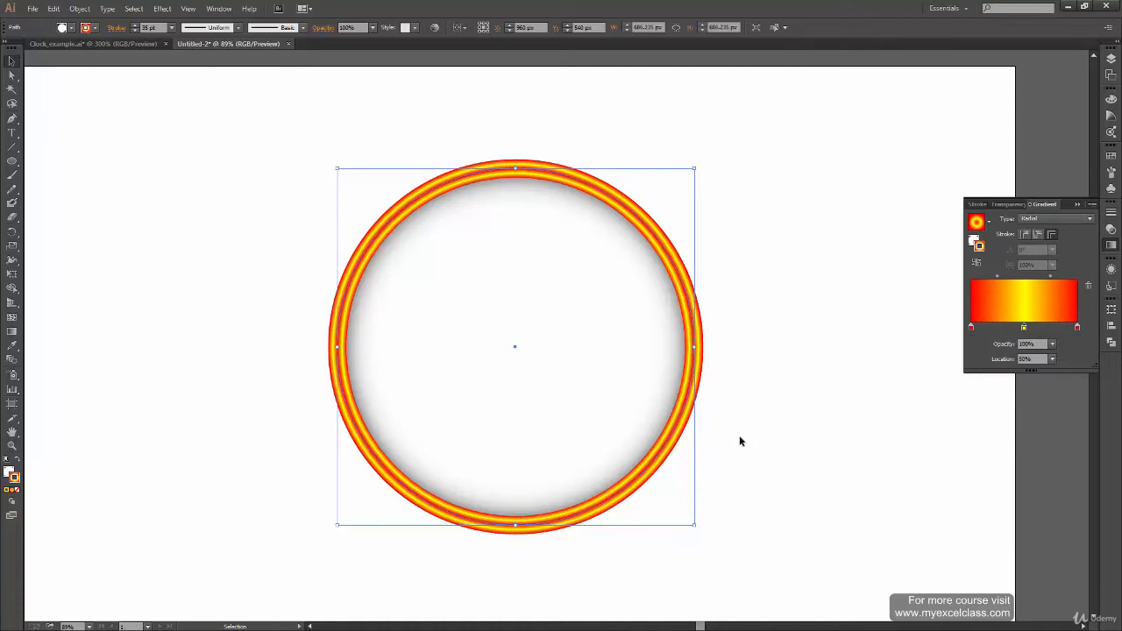
{"action": "left_click", "coordinate": [699, 479]}
{"action": "left_click", "coordinate": [681, 444]}
{"action": "left_click_drag", "start_coordinate": [667, 443], "coordinate": [558, 501]}
{"action": "key", "text": "ctrl+z"}
Try the stroke gradient along and within the stroke, and set it back to across the stroke
{"action": "left_click", "coordinate": [1039, 234]}
{"action": "left_click", "coordinate": [1025, 234]}
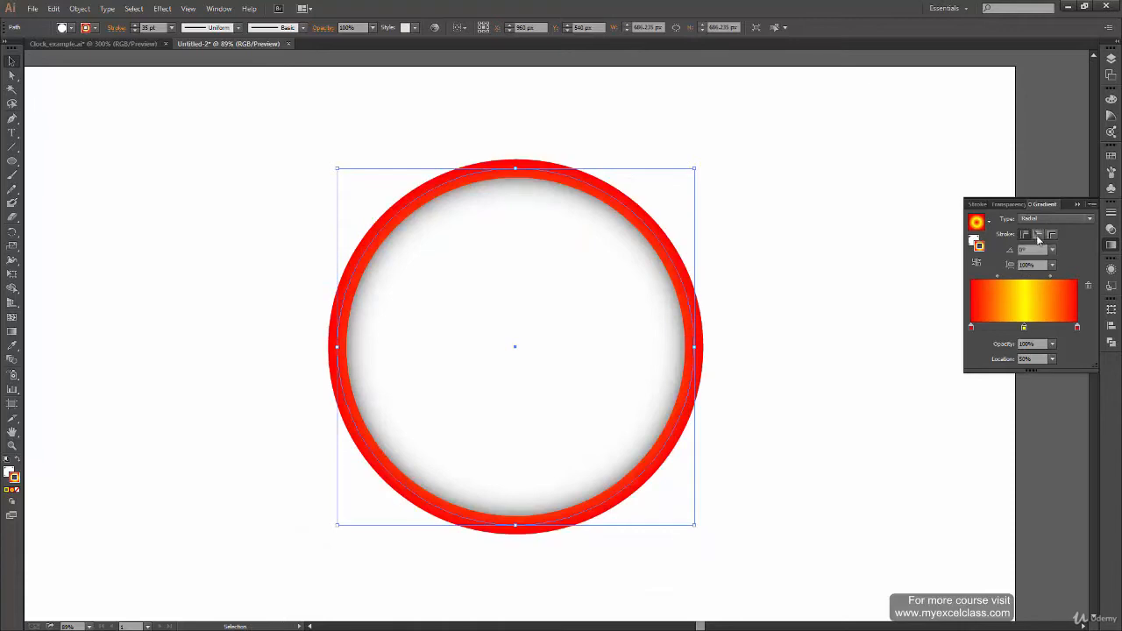
{"action": "left_click", "coordinate": [1039, 234]}
{"action": "left_click", "coordinate": [1052, 234]}
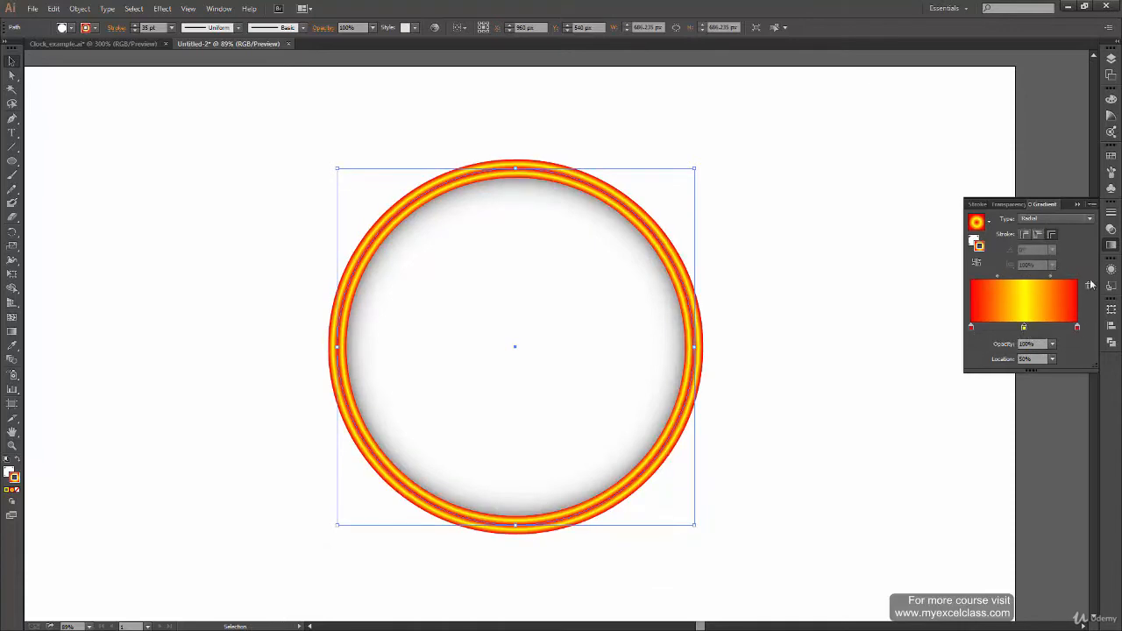
Compare the linear and radial types on the ring's stroke gradient, and set it back to radial
{"action": "left_click", "coordinate": [978, 266]}
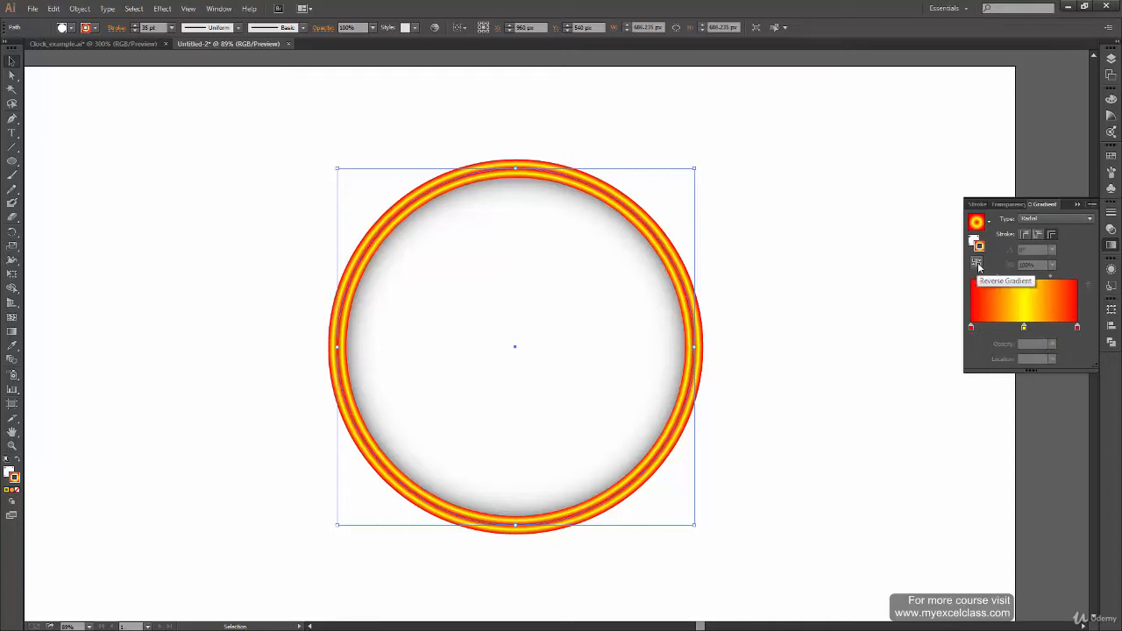
{"action": "left_click", "coordinate": [1087, 220]}
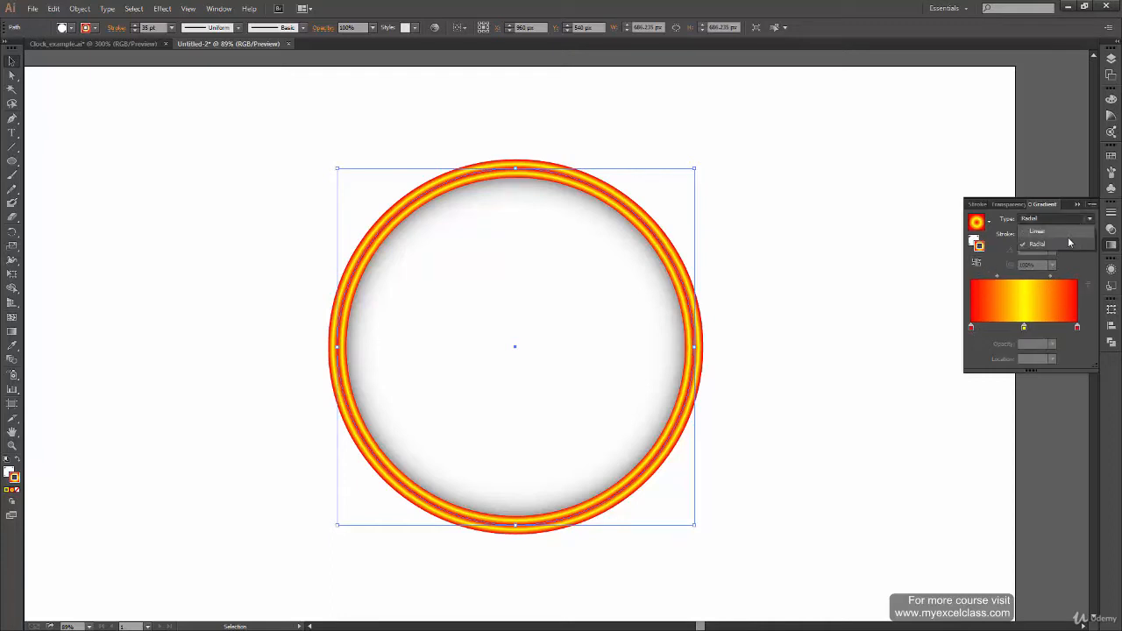
{"action": "left_click", "coordinate": [1057, 234]}
{"action": "left_click", "coordinate": [1083, 219]}
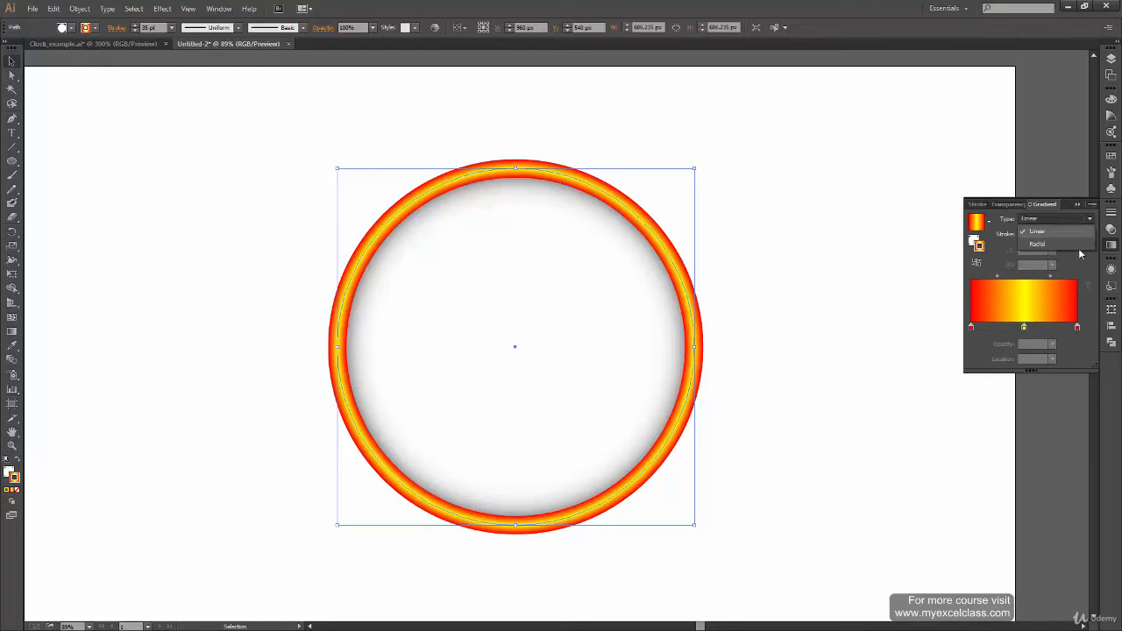
{"action": "left_click", "coordinate": [1071, 243]}
{"action": "left_click", "coordinate": [1078, 219]}
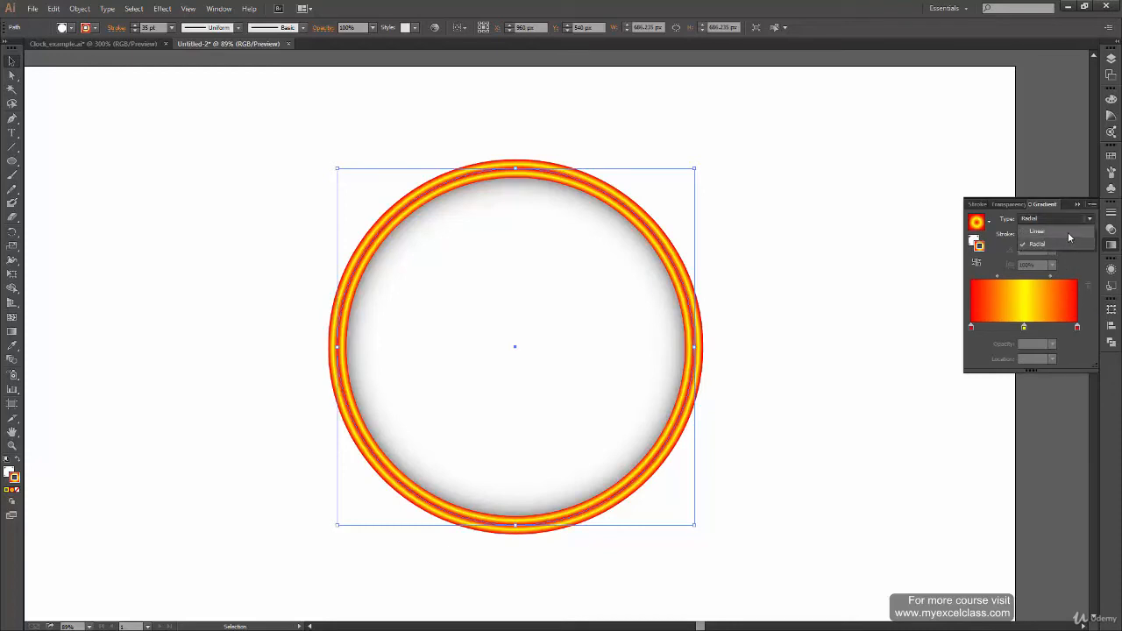
{"action": "left_click", "coordinate": [1067, 231]}
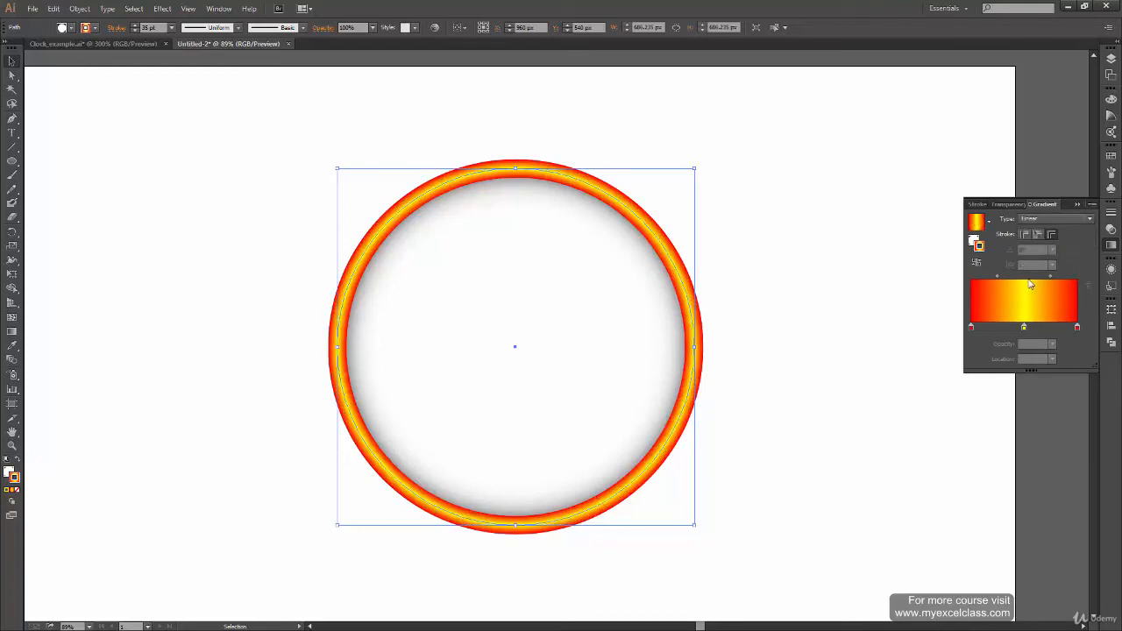
{"action": "left_click", "coordinate": [1074, 220]}
{"action": "left_click", "coordinate": [1057, 231]}
{"action": "left_click", "coordinate": [1074, 220]}
{"action": "left_click", "coordinate": [1068, 245]}
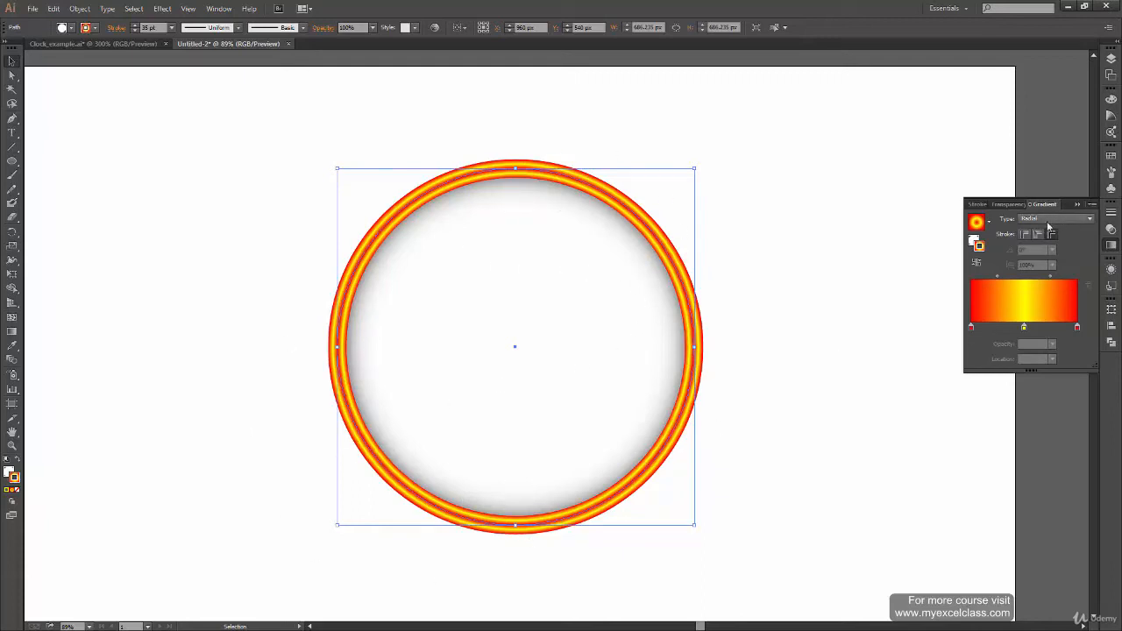
Change the ring's stroke gradient type to linear and deselect the ring
{"action": "left_click", "coordinate": [768, 329]}
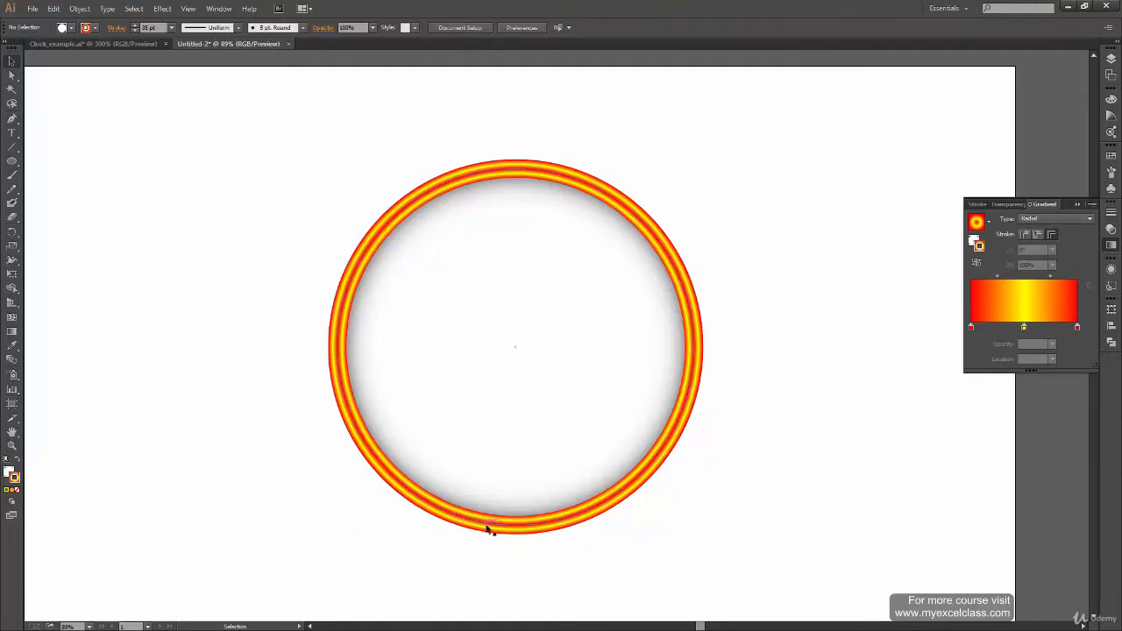
{"action": "left_click", "coordinate": [564, 531]}
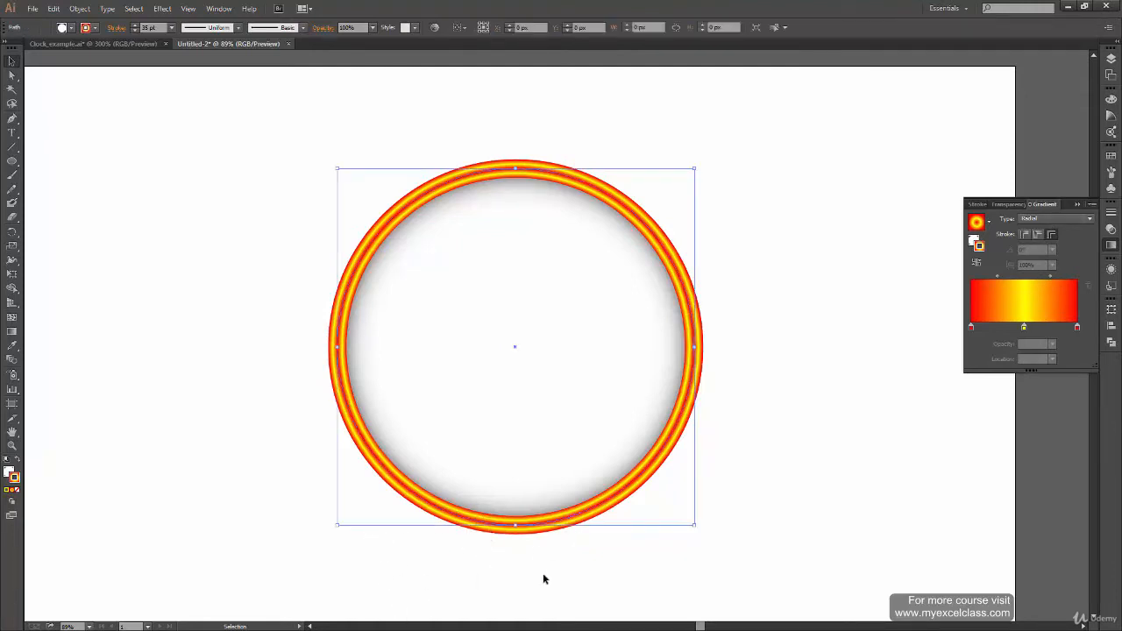
{"action": "left_click", "coordinate": [1090, 220]}
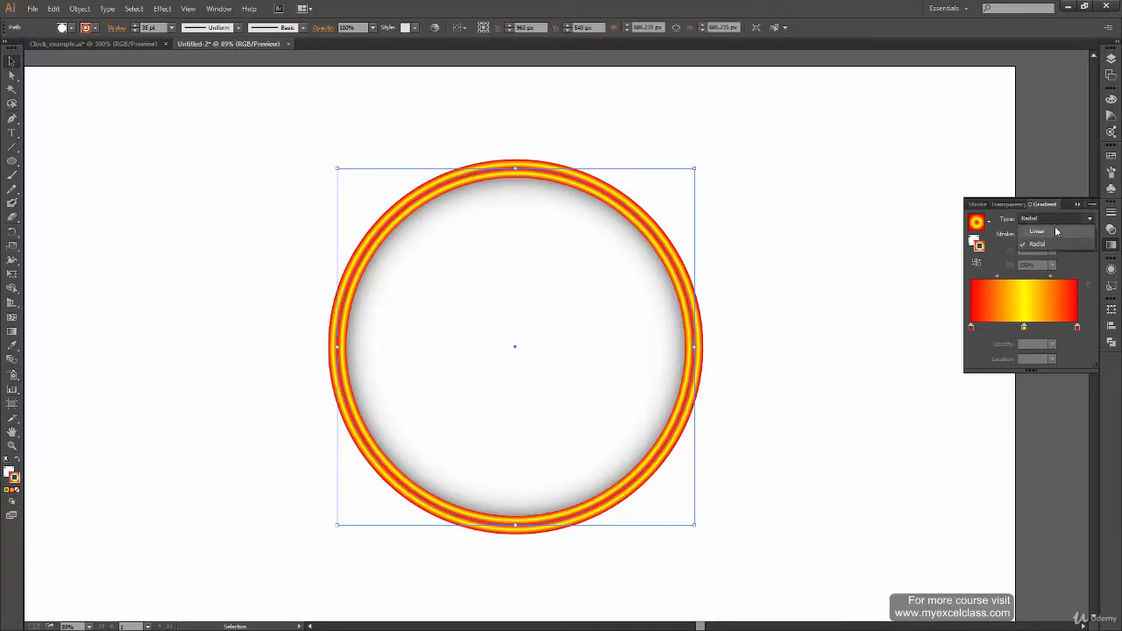
{"action": "left_click", "coordinate": [1059, 231]}
{"action": "left_click", "coordinate": [815, 410]}
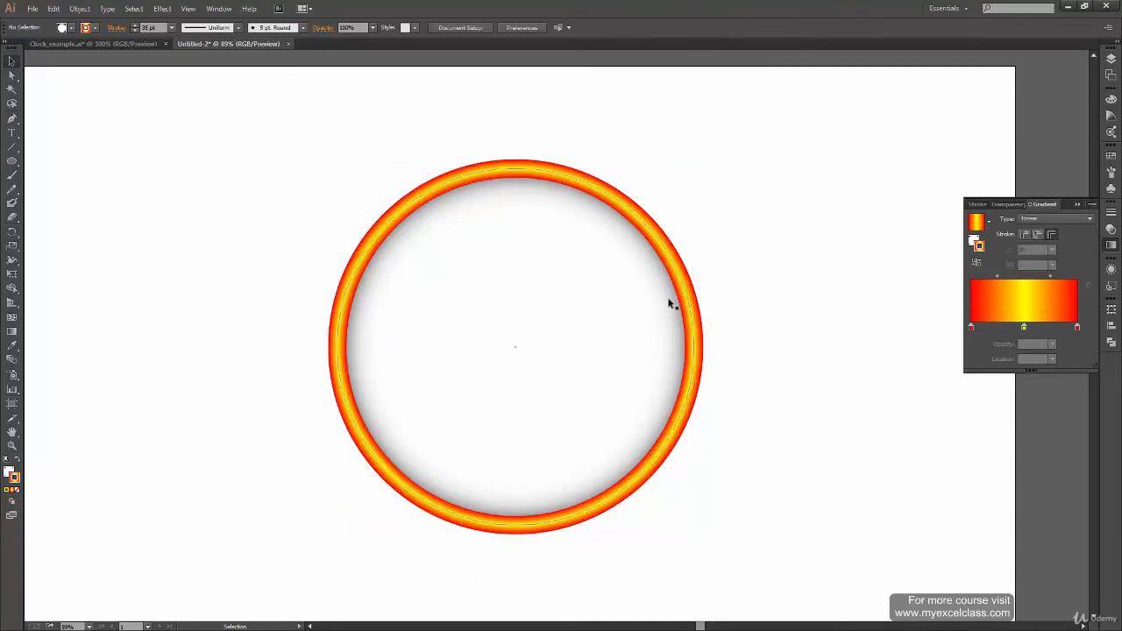
Add an orange-red stop just before the yellow one, at about 44%, and inspect the stroke's colour transition up close
{"action": "left_click", "coordinate": [693, 412]}
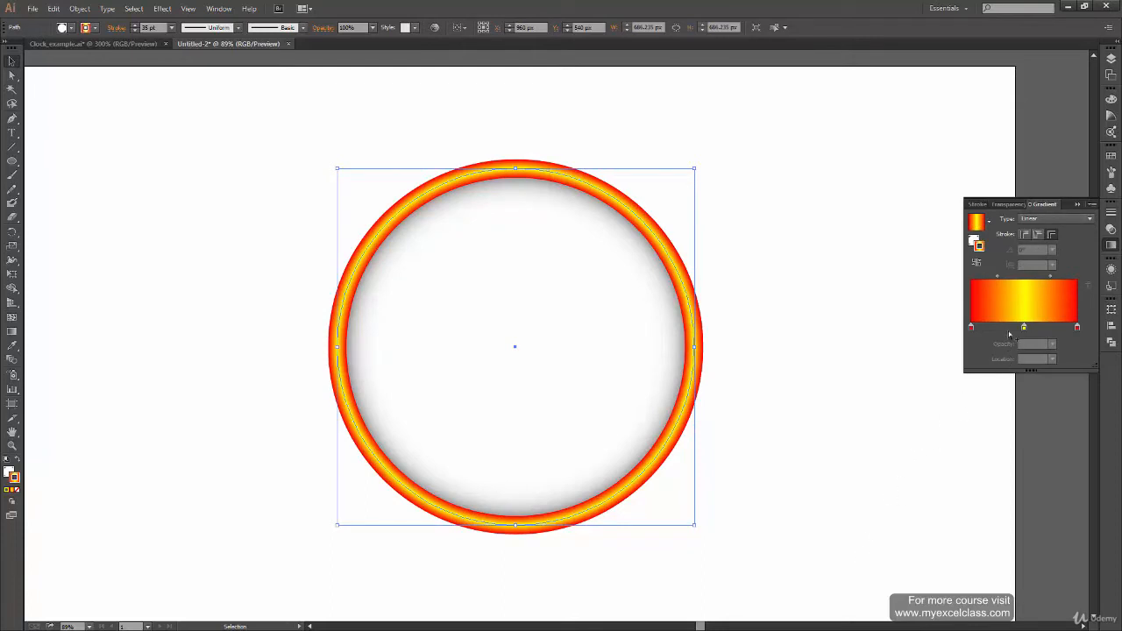
{"action": "left_click_drag", "start_coordinate": [987, 330], "coordinate": [1020, 336]}
{"action": "key", "text": "ctrl+plus"}
{"action": "key", "text": "ctrl+plus"}
{"action": "key", "text": "ctrl+plus"}
{"action": "key", "text": "ctrl+plus"}
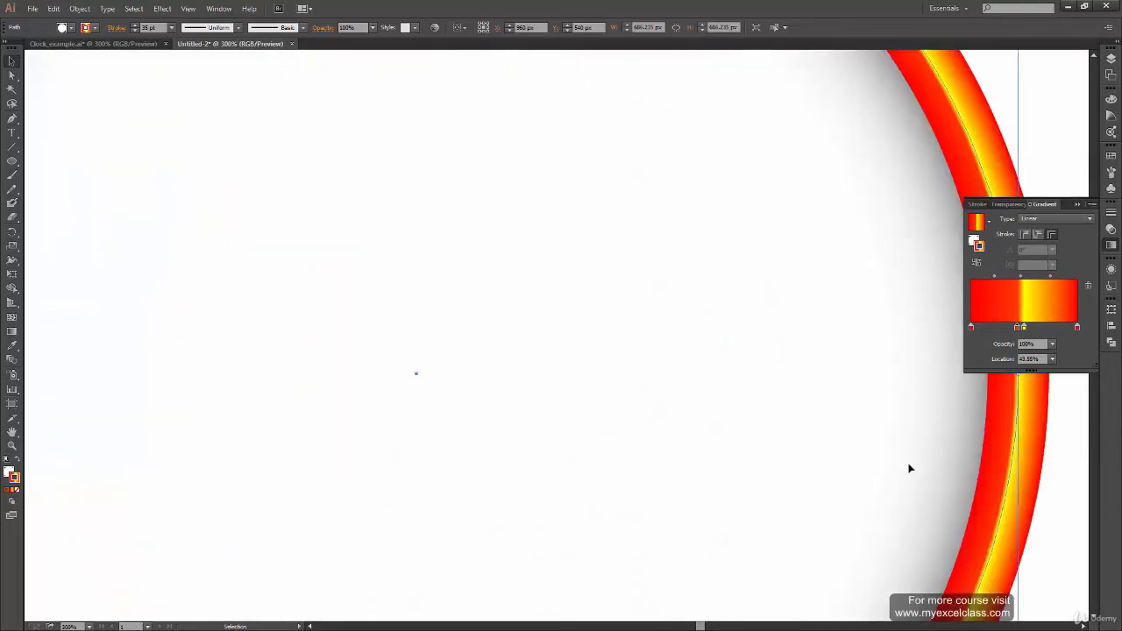
{"action": "left_click_drag", "start_coordinate": [787, 501], "coordinate": [584, 499]}
{"action": "left_click", "coordinate": [836, 536]}
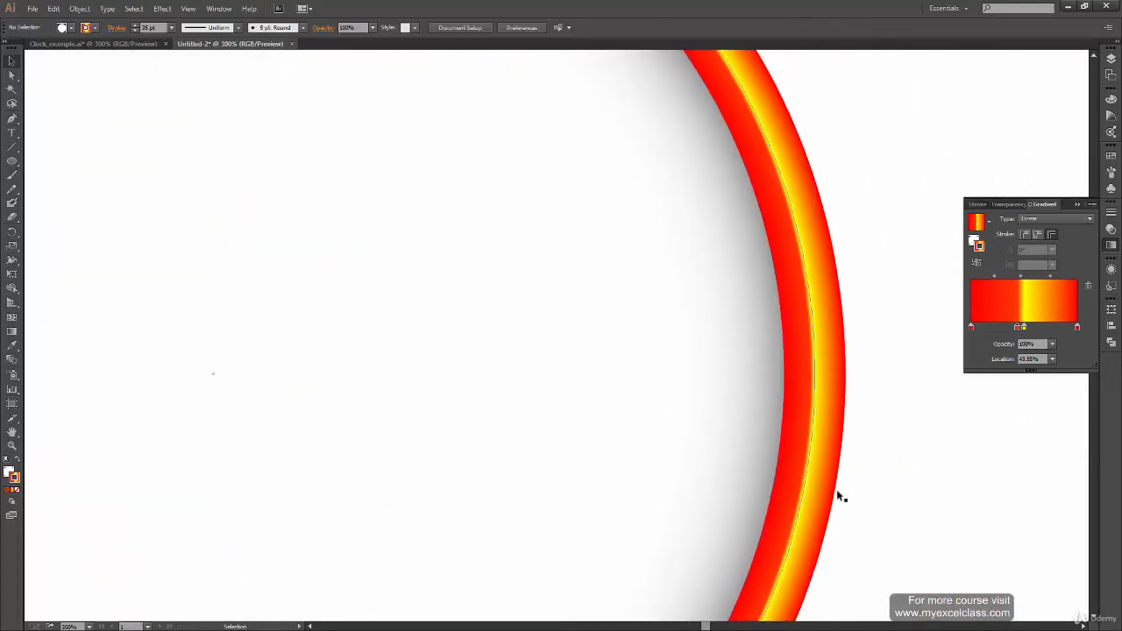
{"action": "key", "text": "ctrl+minus"}
{"action": "key", "text": "ctrl+minus"}
{"action": "key", "text": "ctrl+minus"}
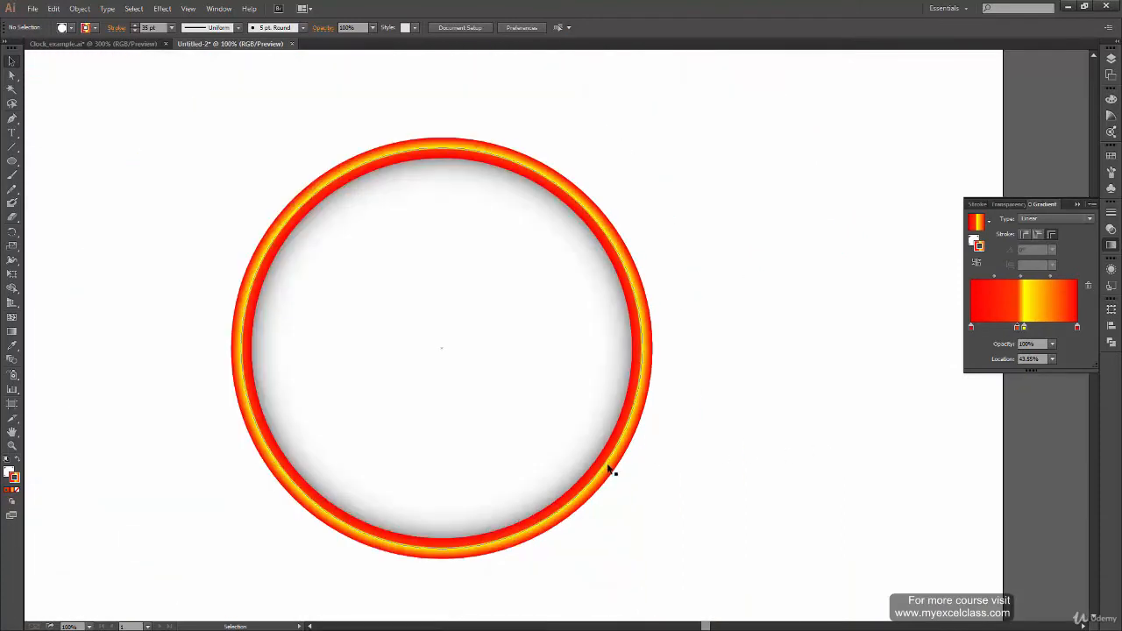
Move the yellow stop to about 43% and the neighbouring orange-red stop to about 37%
{"action": "left_click", "coordinate": [564, 521]}
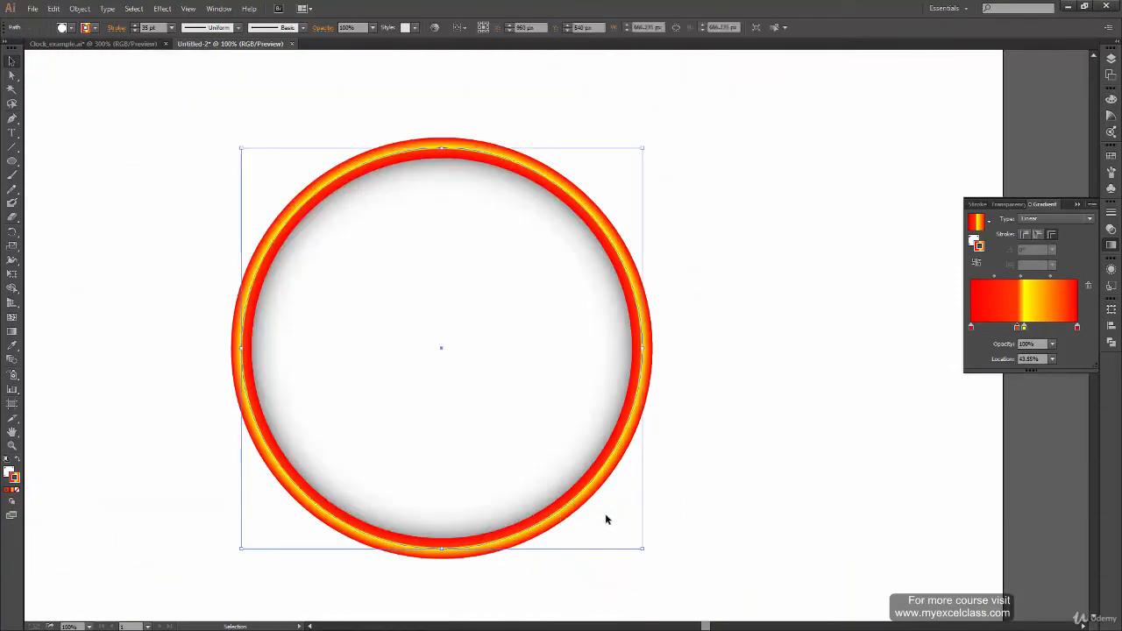
{"action": "left_click", "coordinate": [1024, 328]}
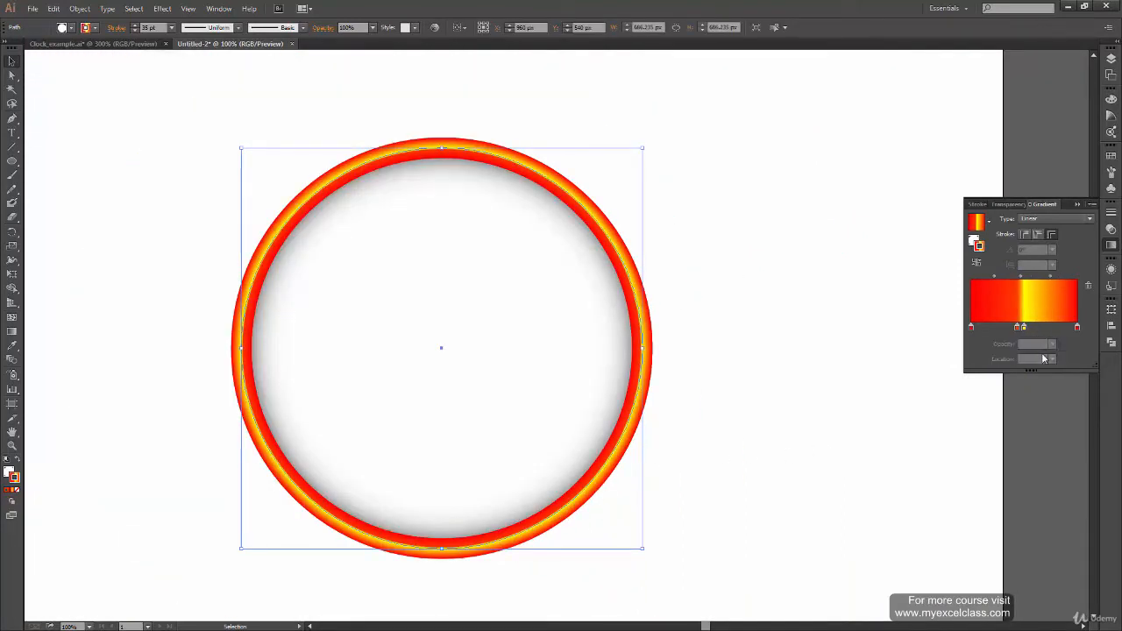
{"action": "left_click_drag", "start_coordinate": [1026, 329], "coordinate": [1012, 328]}
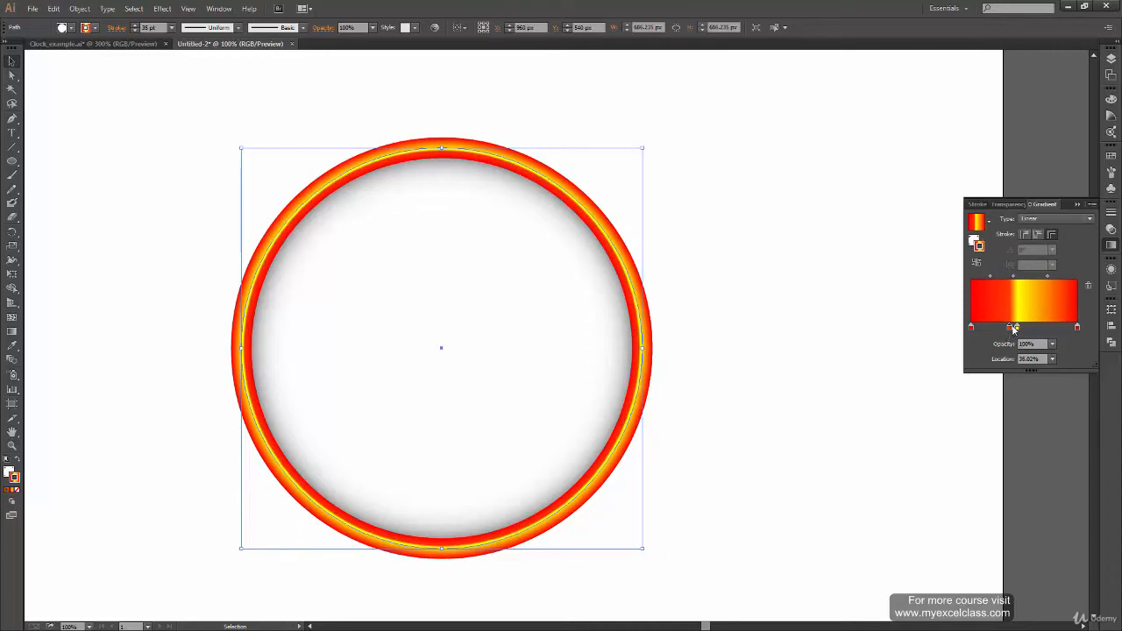
{"action": "left_click", "coordinate": [896, 482]}
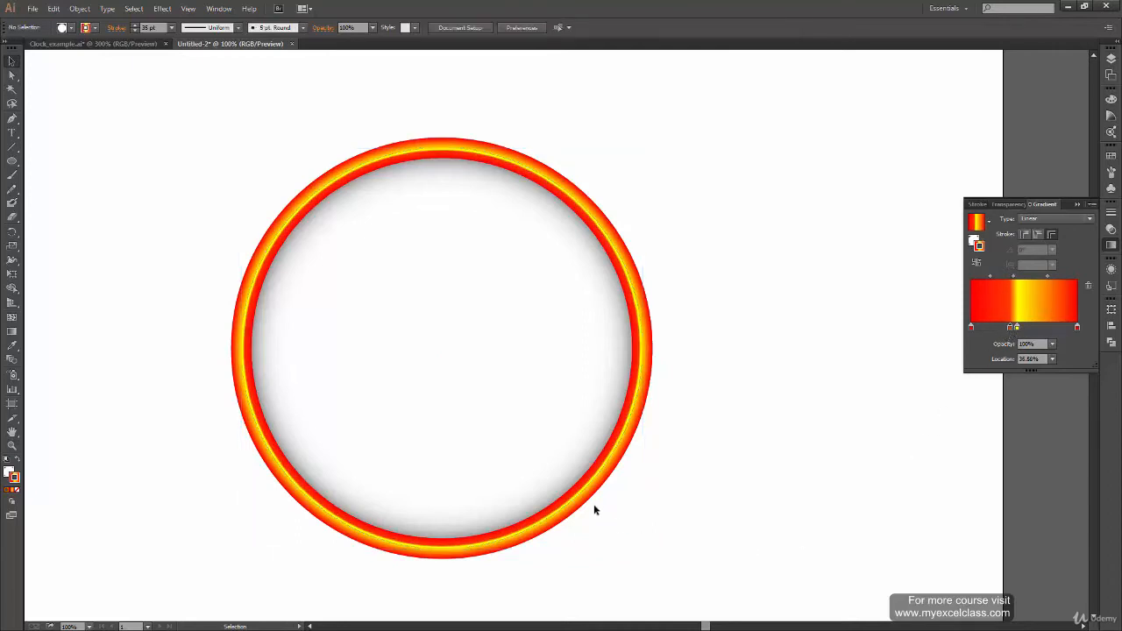
Recolour the yellow stop of the ring's stroke gradient to golden yellow with green 223, and slightly darken the red end stop at 100%
{"action": "left_click", "coordinate": [641, 420]}
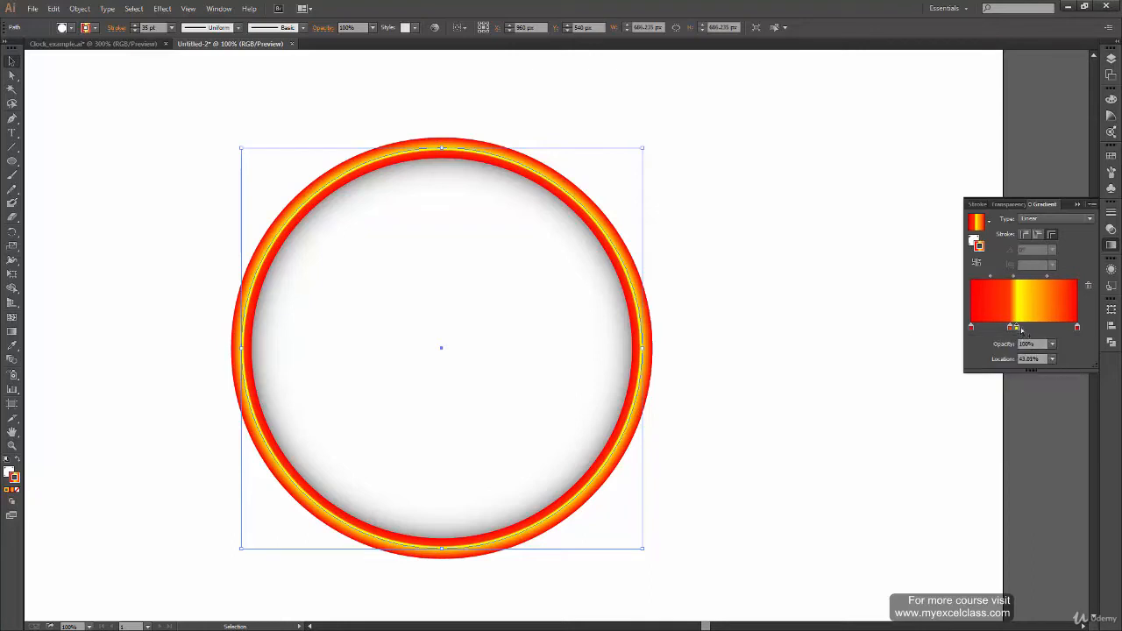
{"action": "double_click", "coordinate": [1017, 330]}
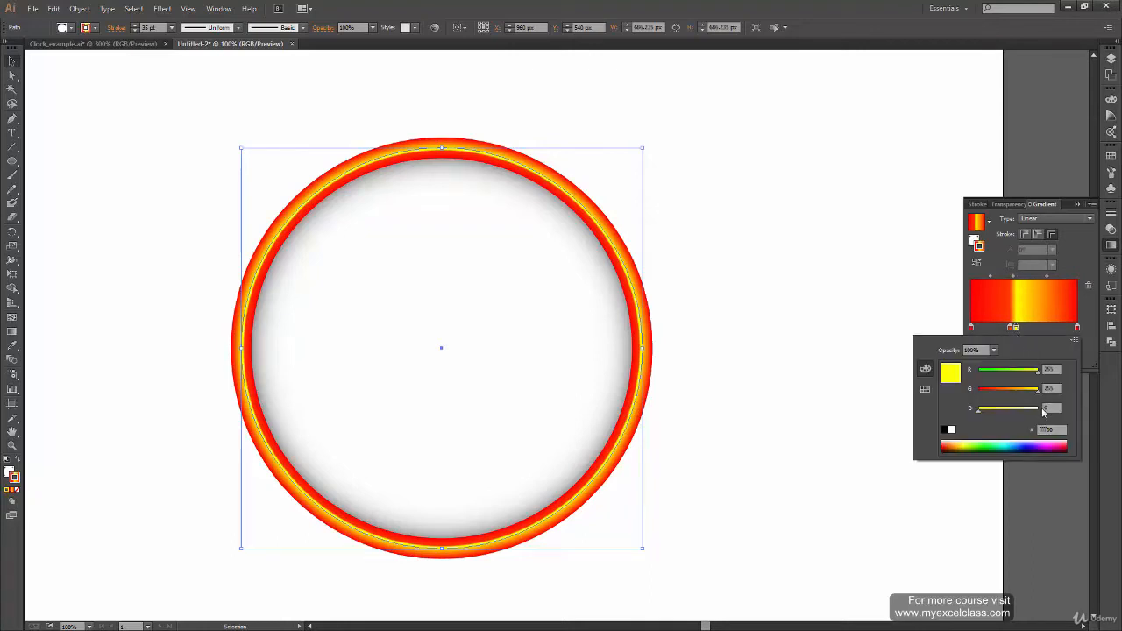
{"action": "mouse_move", "coordinate": [1037, 389]}
{"action": "left_mouse_down"}
{"action": "mouse_move", "coordinate": [1019, 396]}
{"action": "mouse_move", "coordinate": [1029, 397]}
{"action": "left_mouse_up"}
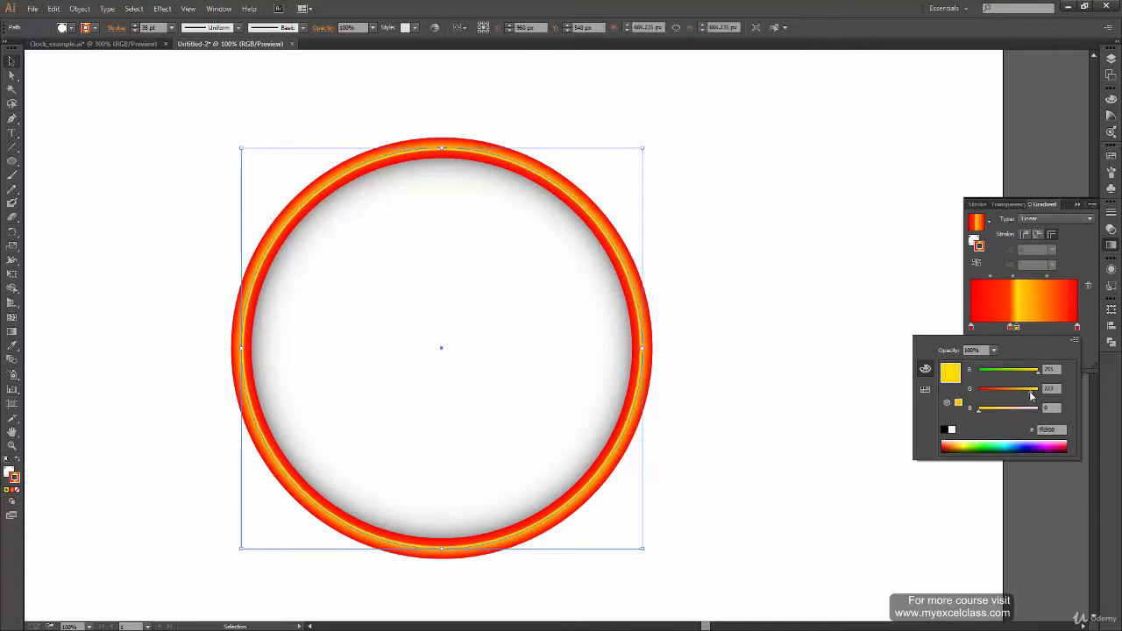
{"action": "left_click", "coordinate": [1077, 329]}
{"action": "double_click", "coordinate": [1078, 329]}
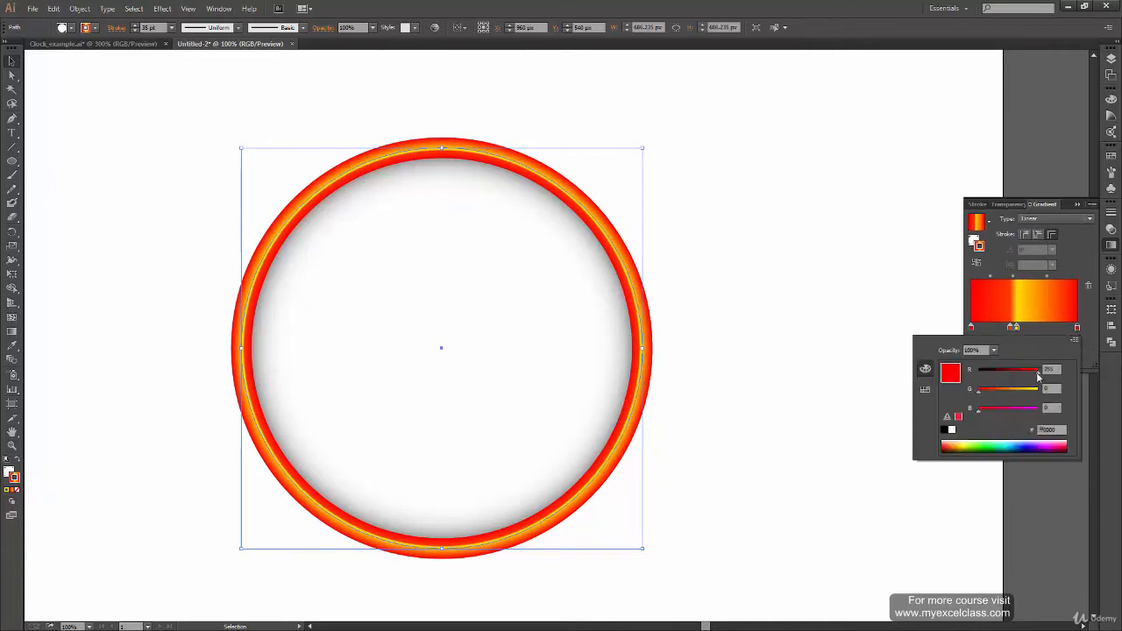
{"action": "mouse_move", "coordinate": [1039, 371]}
{"action": "left_mouse_down"}
{"action": "mouse_move", "coordinate": [1015, 377]}
{"action": "mouse_move", "coordinate": [1033, 375]}
{"action": "left_mouse_up"}
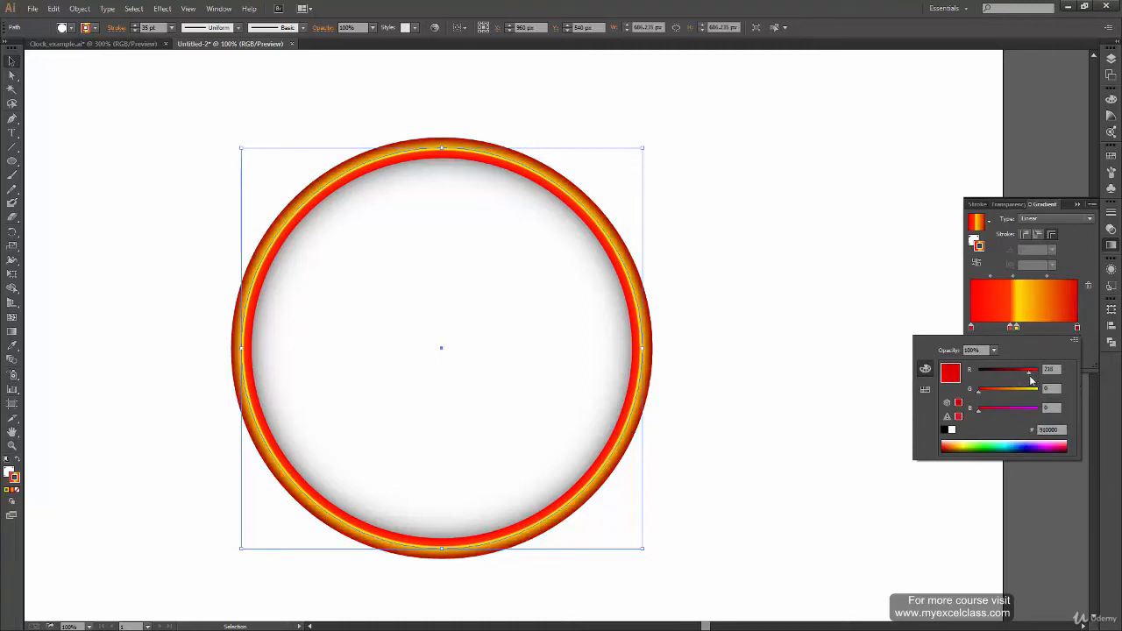
Darken the first red stop at 0% of the ring's stroke gradient to red 156 and deselect the ring
{"action": "double_click", "coordinate": [1010, 328]}
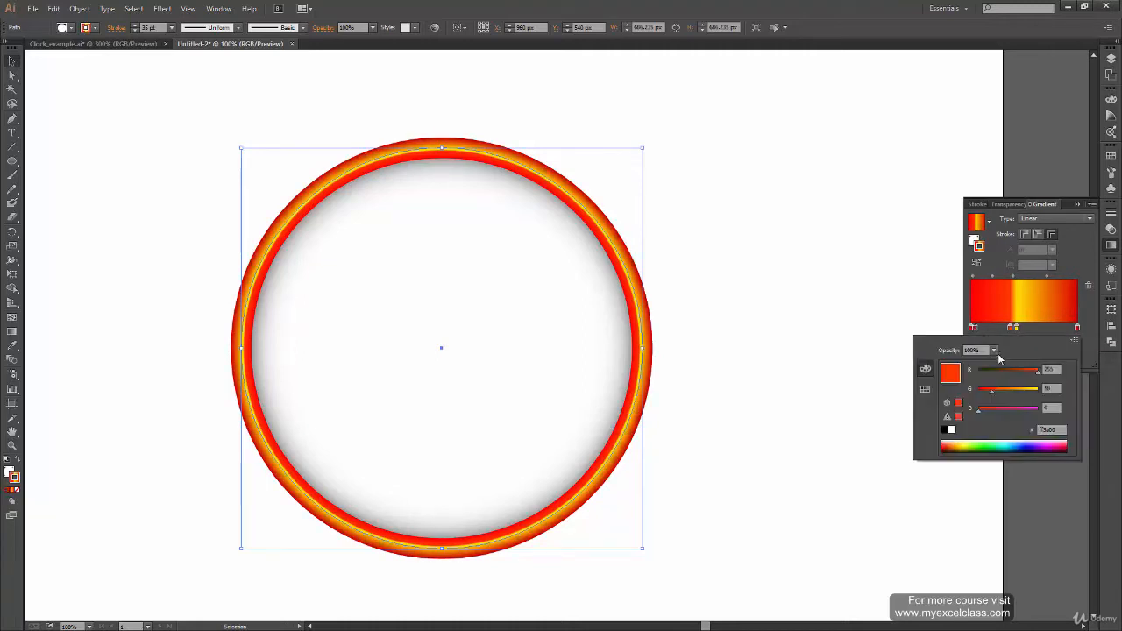
{"action": "left_click", "coordinate": [974, 329]}
{"action": "double_click", "coordinate": [973, 328]}
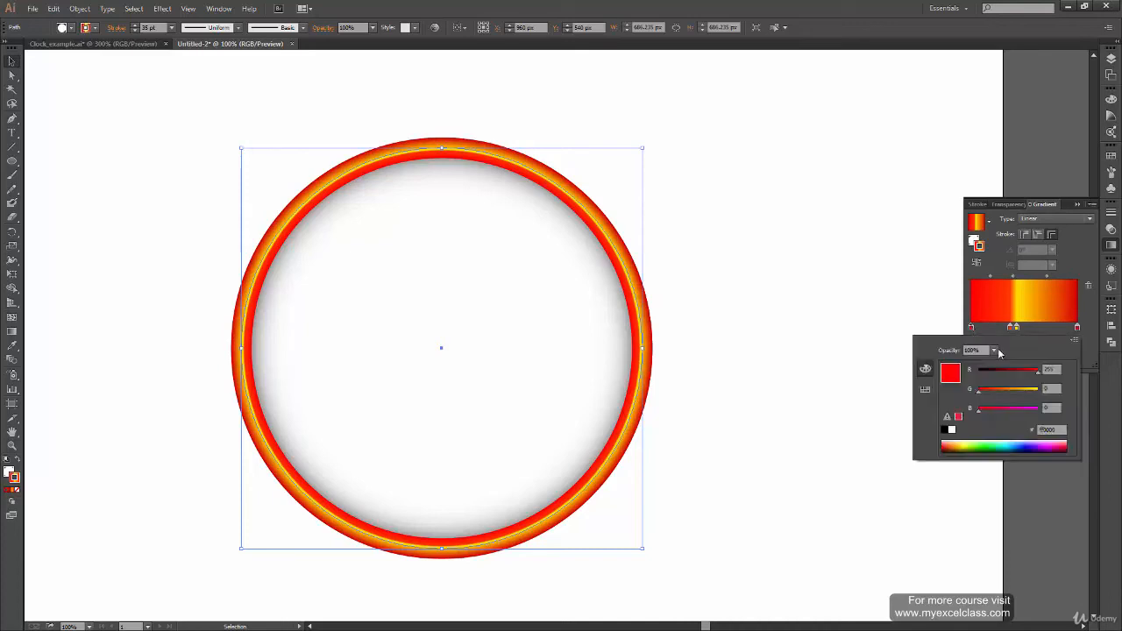
{"action": "left_click_drag", "start_coordinate": [1035, 375], "coordinate": [1018, 380]}
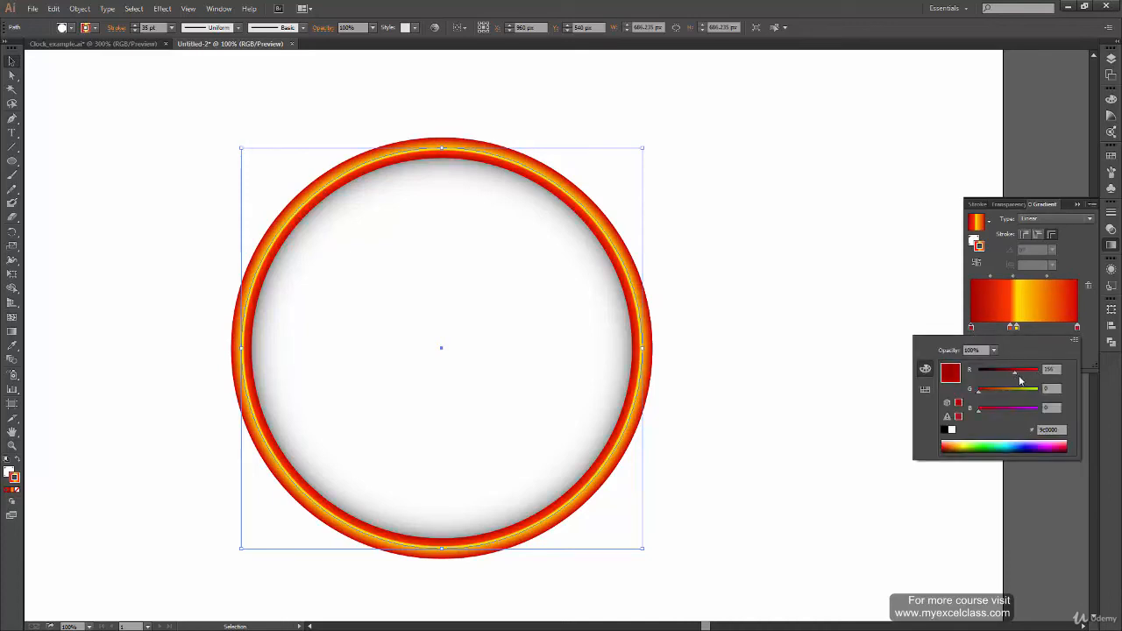
{"action": "left_click", "coordinate": [775, 519]}
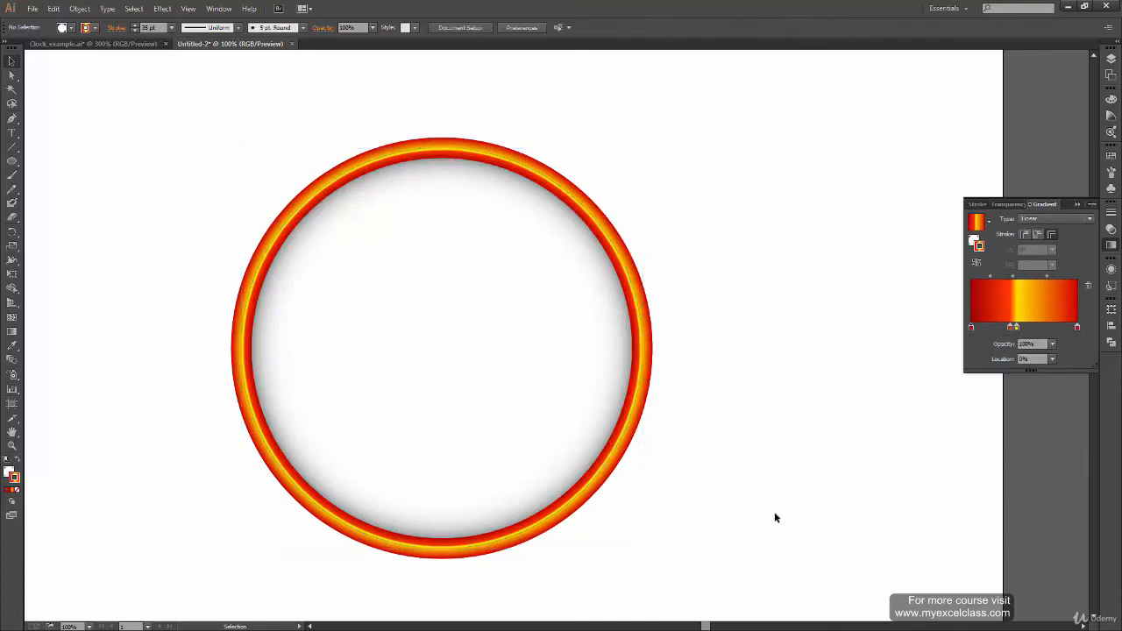
View the finished clock and sample ring in Clock_example.ai for comparison, and return to Untitled-2
{"action": "left_click", "coordinate": [119, 46]}
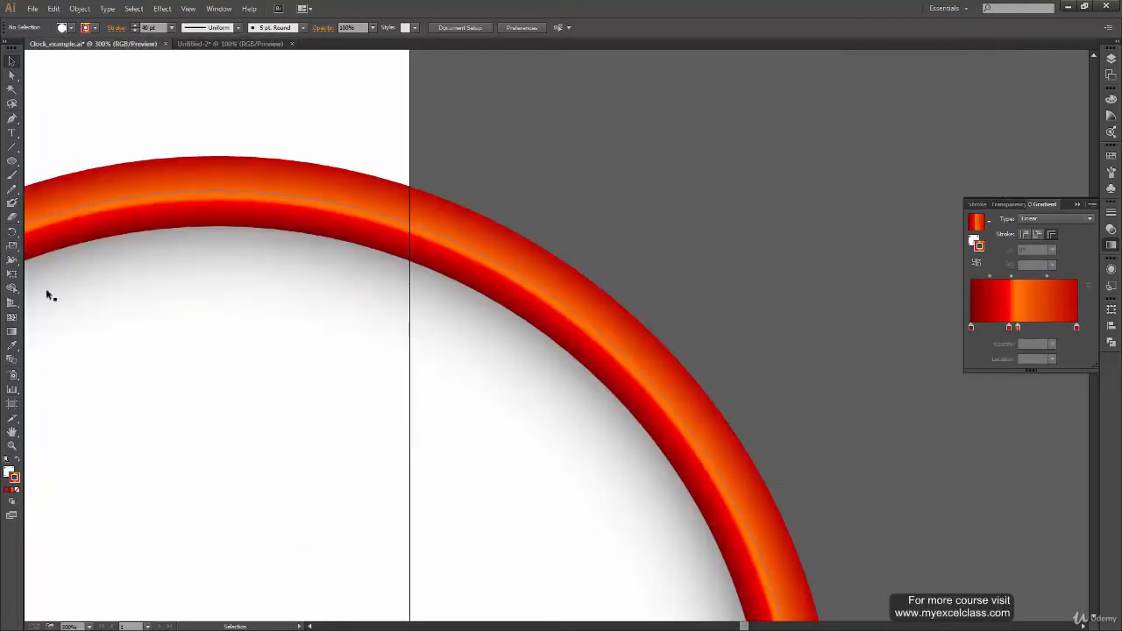
{"action": "key", "text": "ctrl+0"}
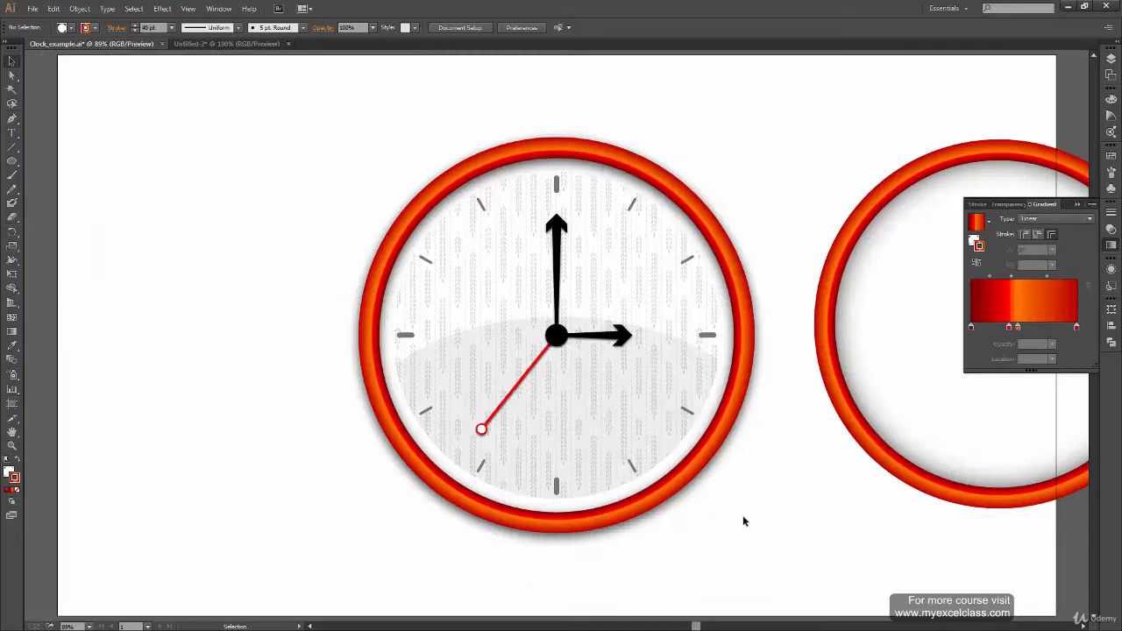
{"action": "left_click_drag", "start_coordinate": [904, 499], "coordinate": [597, 514]}
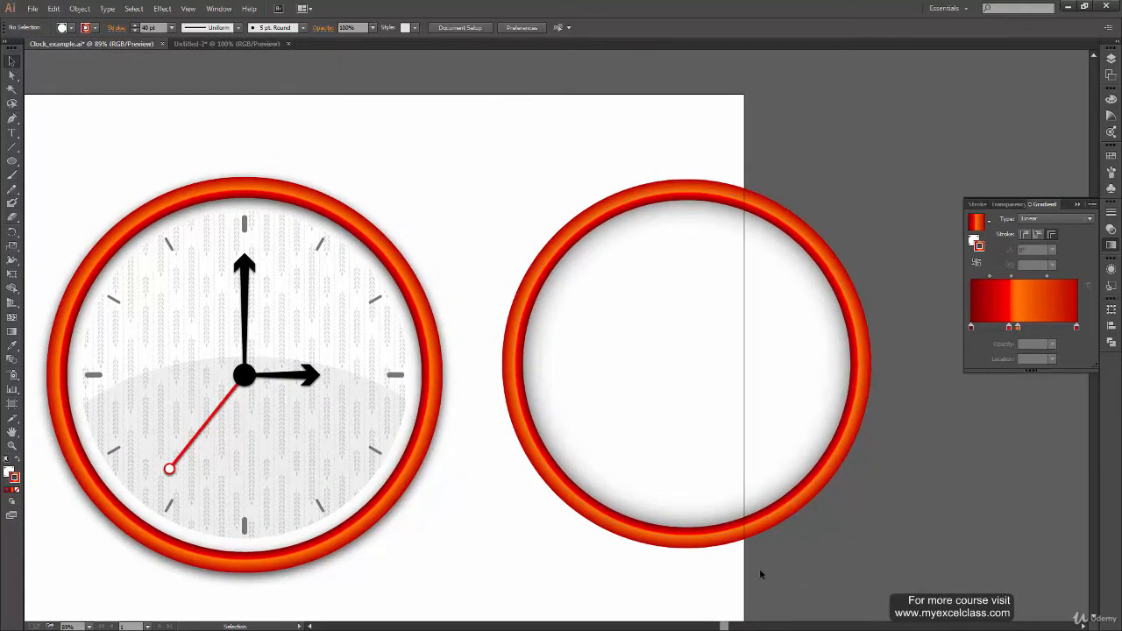
{"action": "left_click", "coordinate": [215, 45]}
Change the golden yellow stop in the ring's stroke gradient to orange with green 147, and deselect the ring
{"action": "left_click", "coordinate": [646, 400]}
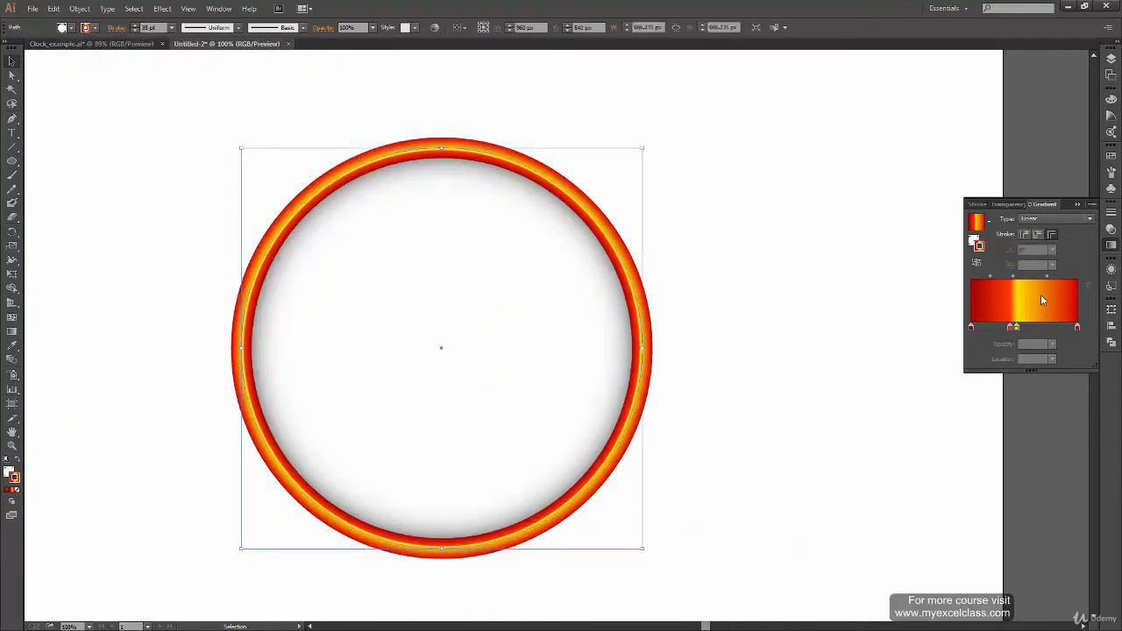
{"action": "double_click", "coordinate": [1015, 327]}
{"action": "left_click_drag", "start_coordinate": [1018, 397], "coordinate": [1017, 398]}
{"action": "left_click", "coordinate": [903, 493]}
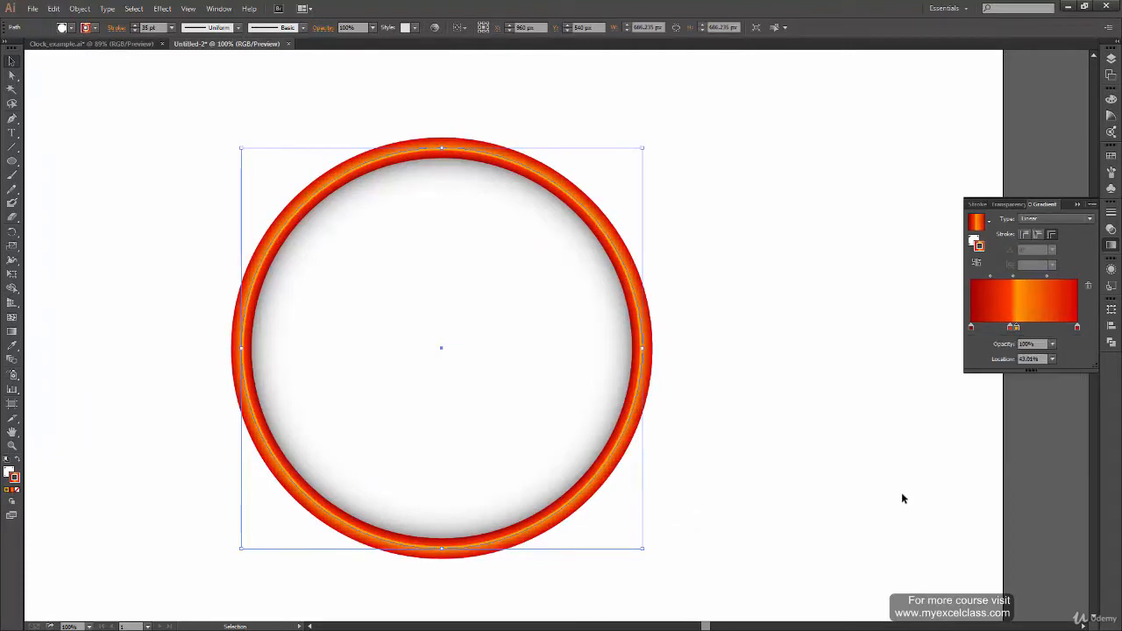
{"action": "left_click", "coordinate": [896, 526]}
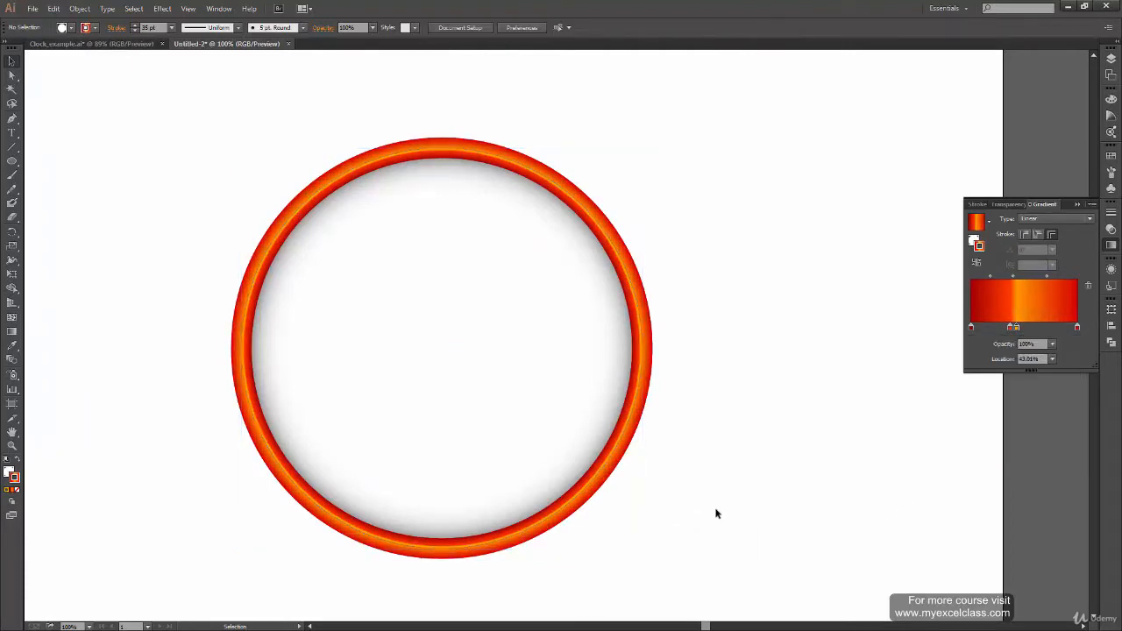
Compare the ring with Clock_example.ai, copy the hex code of its orange gradient stop, and return to Untitled-2
{"action": "left_click", "coordinate": [123, 43]}
{"action": "left_click", "coordinate": [213, 43]}
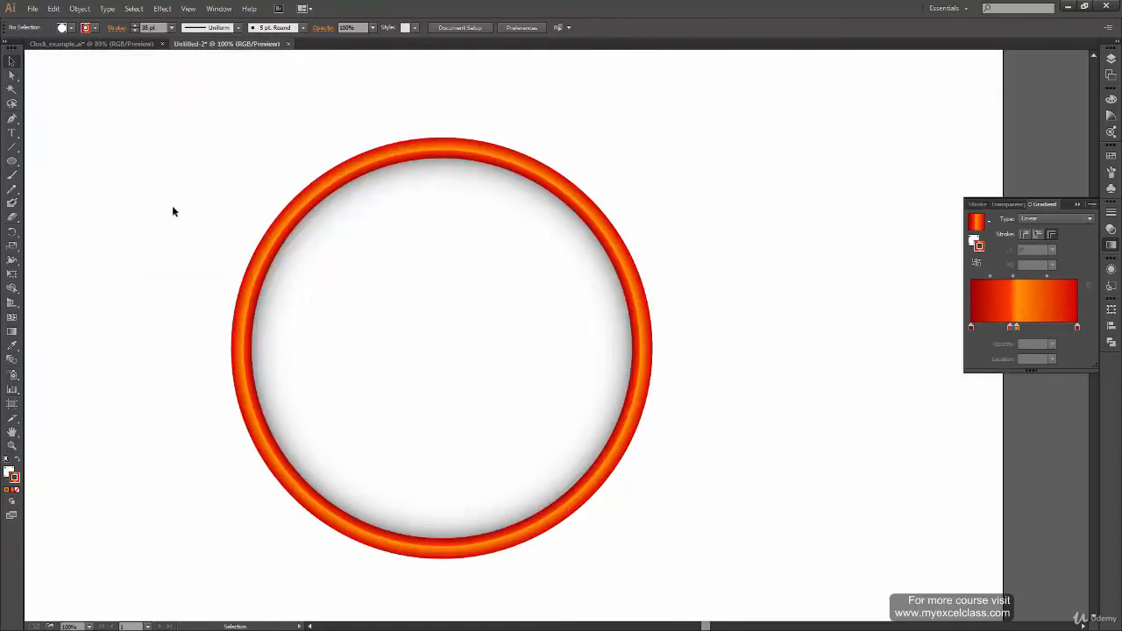
{"action": "left_click", "coordinate": [91, 44]}
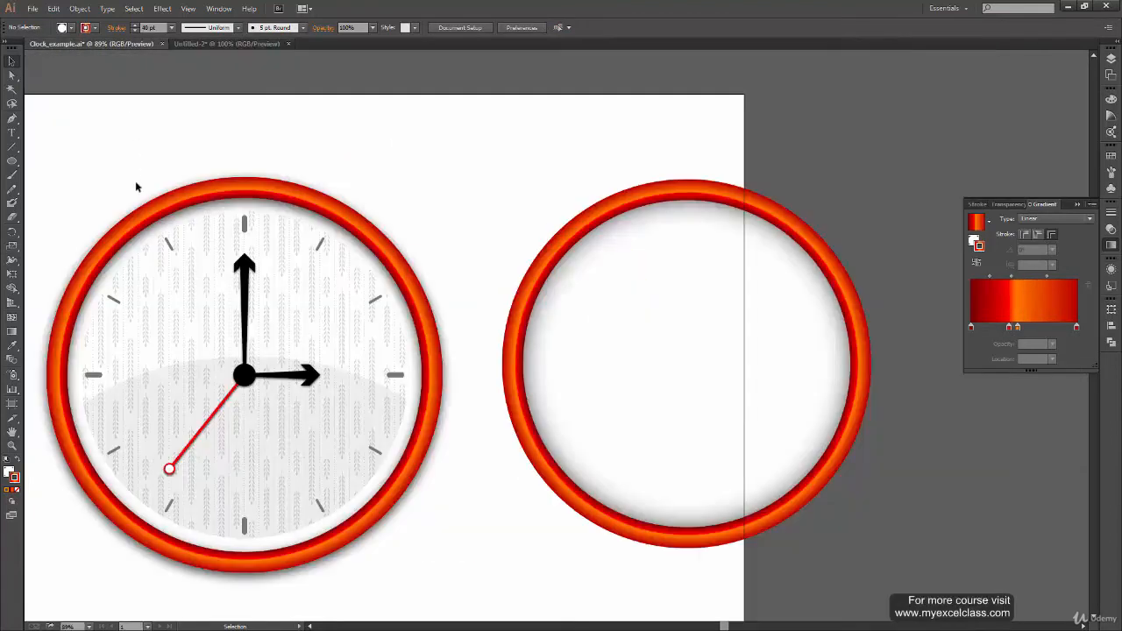
{"action": "double_click", "coordinate": [1018, 328]}
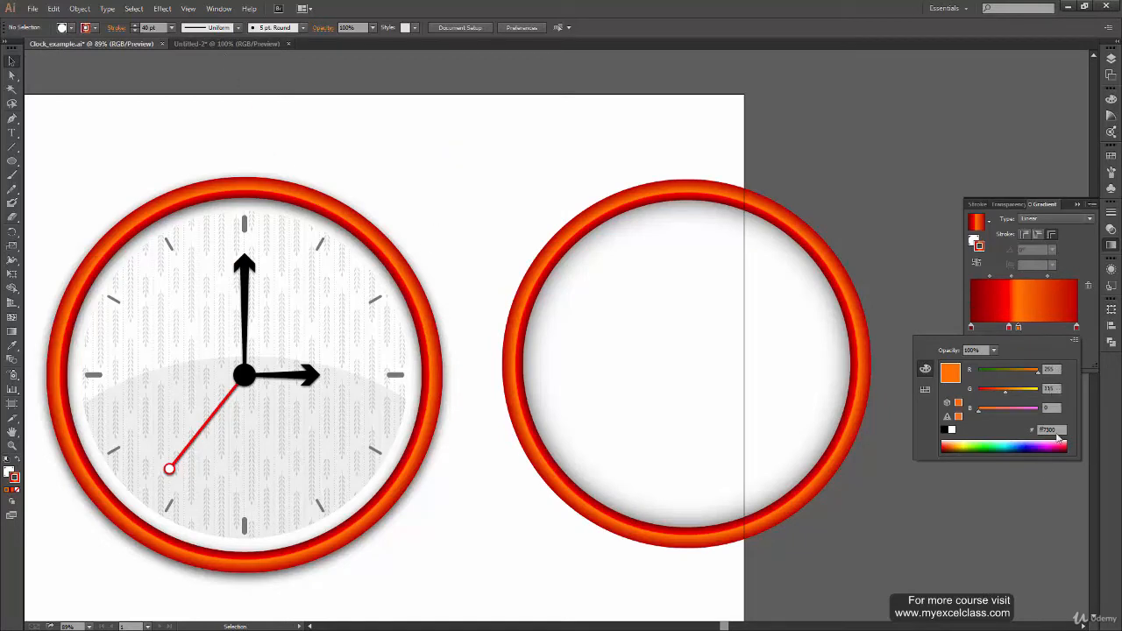
{"action": "left_click", "coordinate": [1057, 430]}
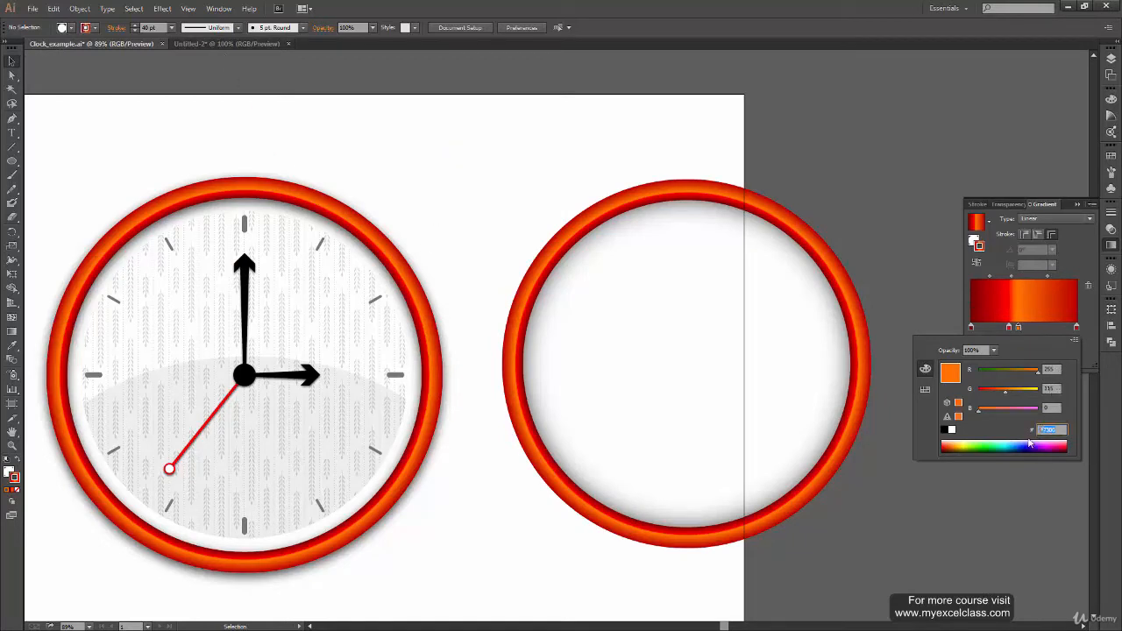
{"action": "left_click", "coordinate": [255, 45]}
{"action": "left_click", "coordinate": [257, 43]}
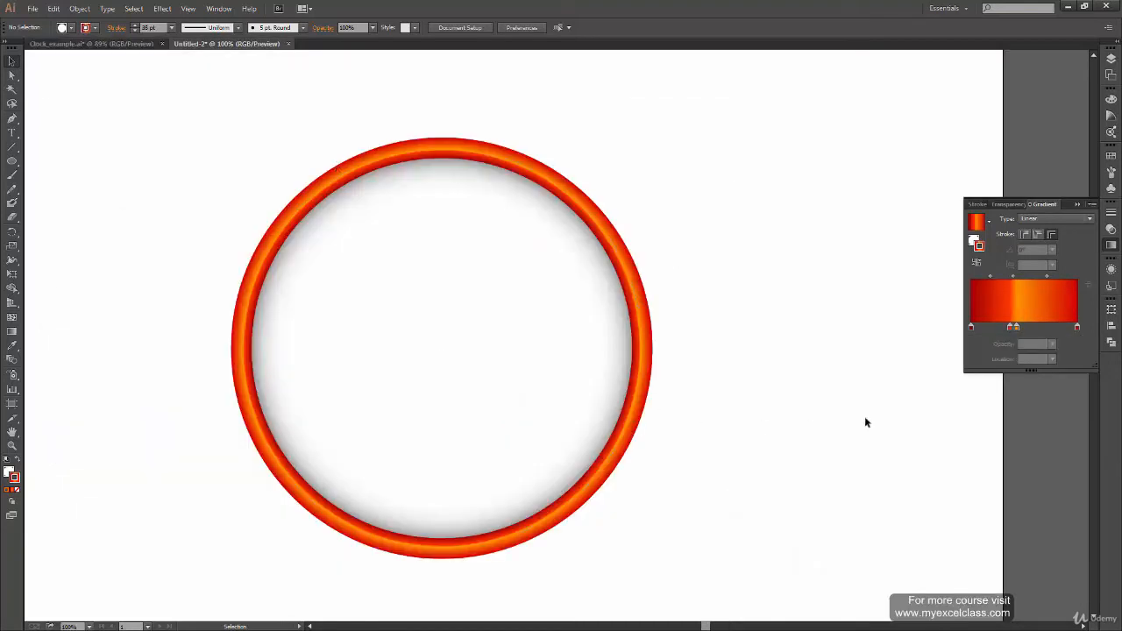
Try the hex colour ff7300 on the orange stop of the ring's stroke gradient, and undo the colour change
{"action": "left_click", "coordinate": [648, 377]}
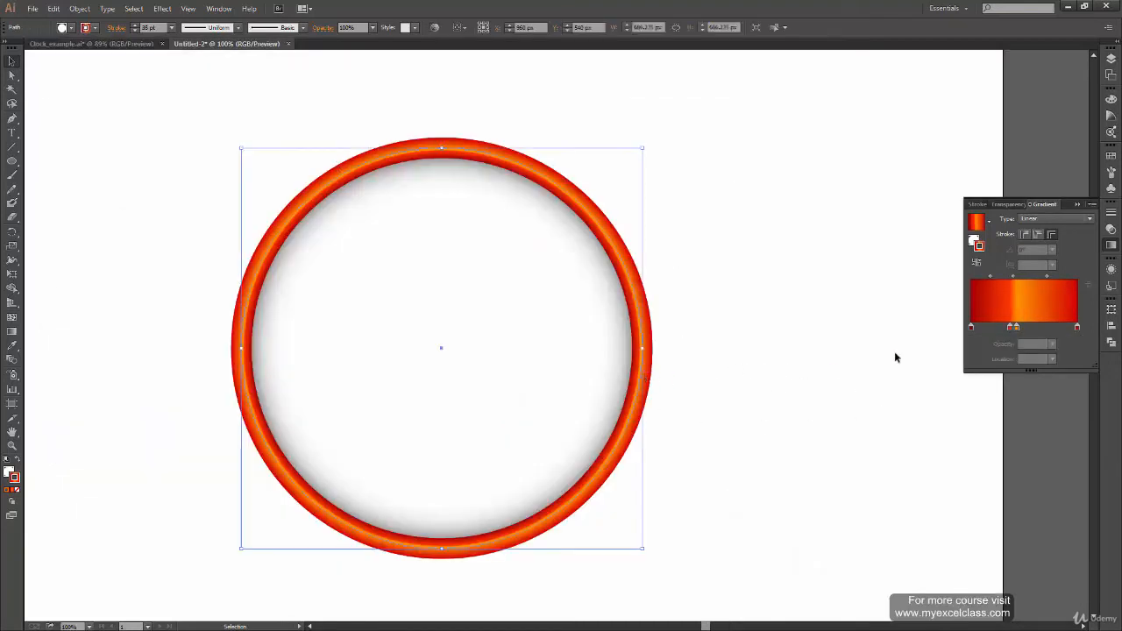
{"action": "double_click", "coordinate": [1016, 329]}
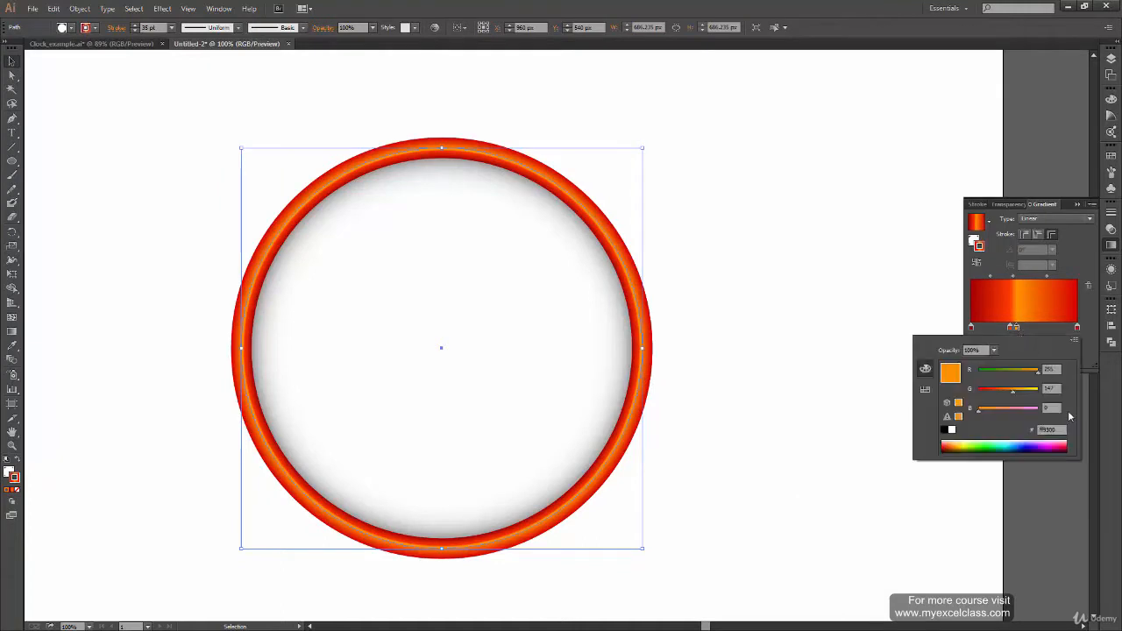
{"action": "left_click", "coordinate": [988, 471]}
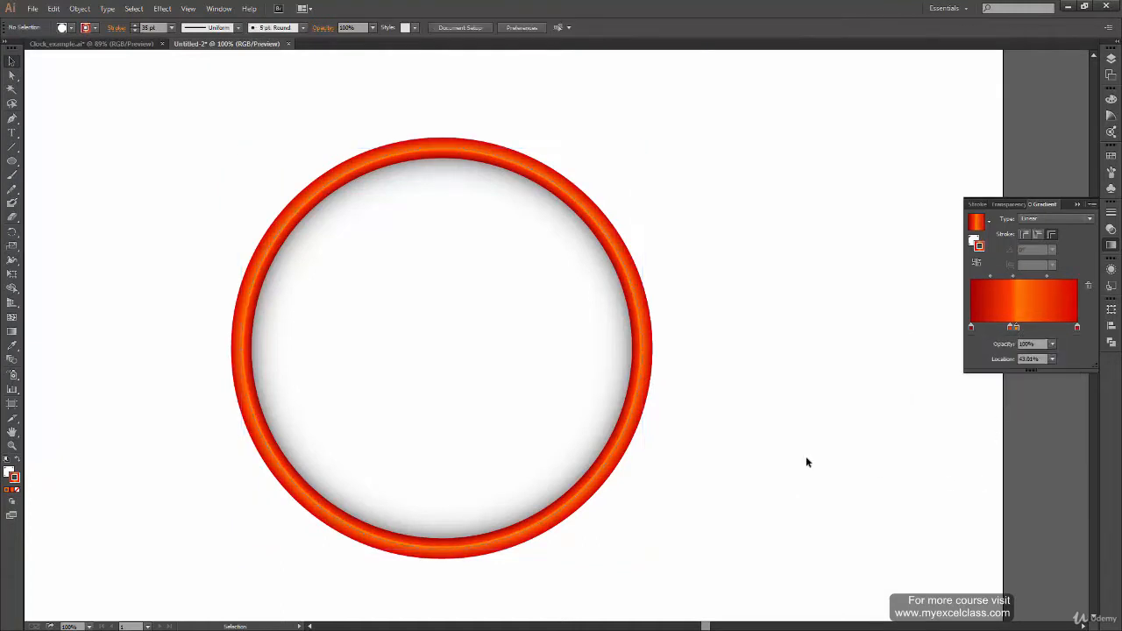
{"action": "key", "text": "a"}
{"action": "left_click", "coordinate": [743, 395], "text": "ctrl"}
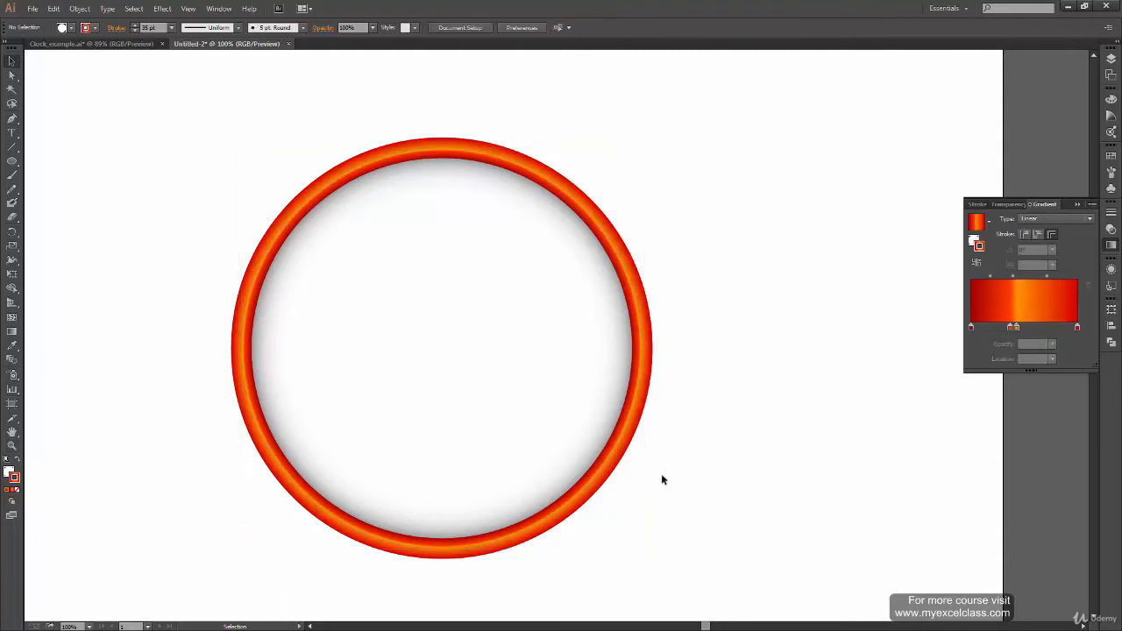
Shift the orange stop of the ring's stroke gradient to a slightly redder orange with green about 132, and deselect the ring
{"action": "left_click", "coordinate": [643, 408]}
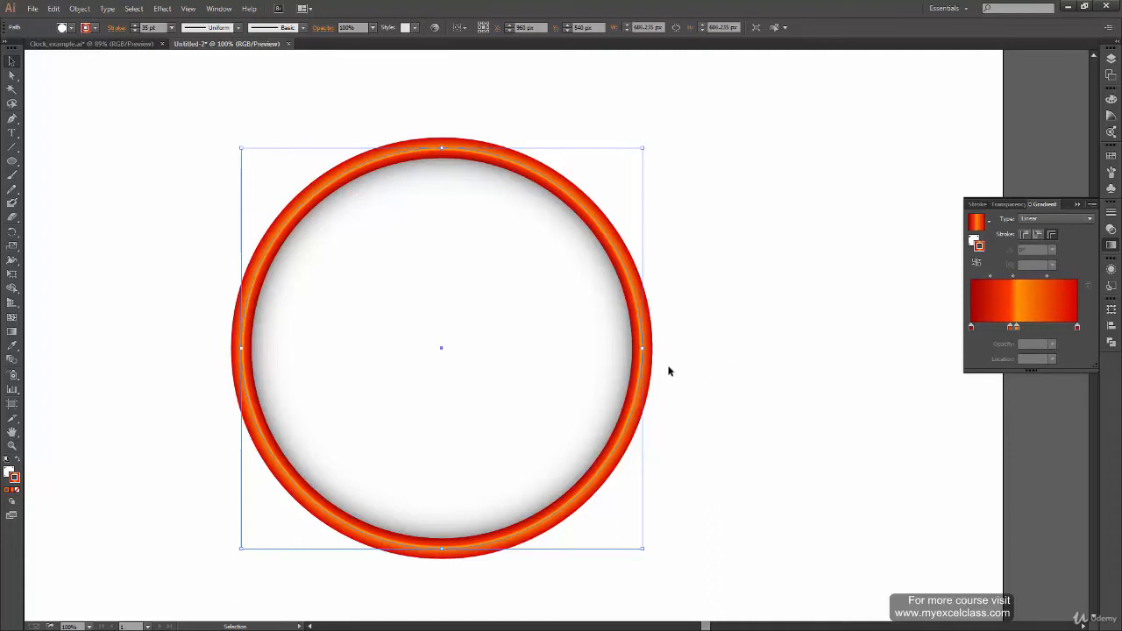
{"action": "left_click", "coordinate": [1017, 329]}
{"action": "double_click", "coordinate": [1017, 329]}
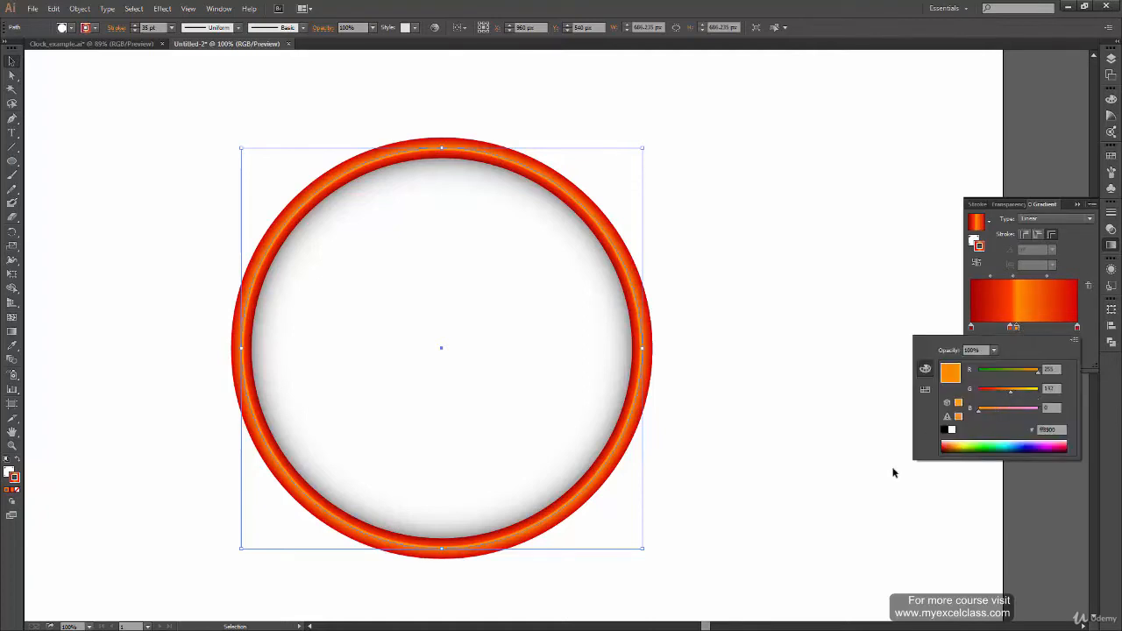
{"action": "left_click", "coordinate": [882, 500]}
{"action": "left_click", "coordinate": [846, 370]}
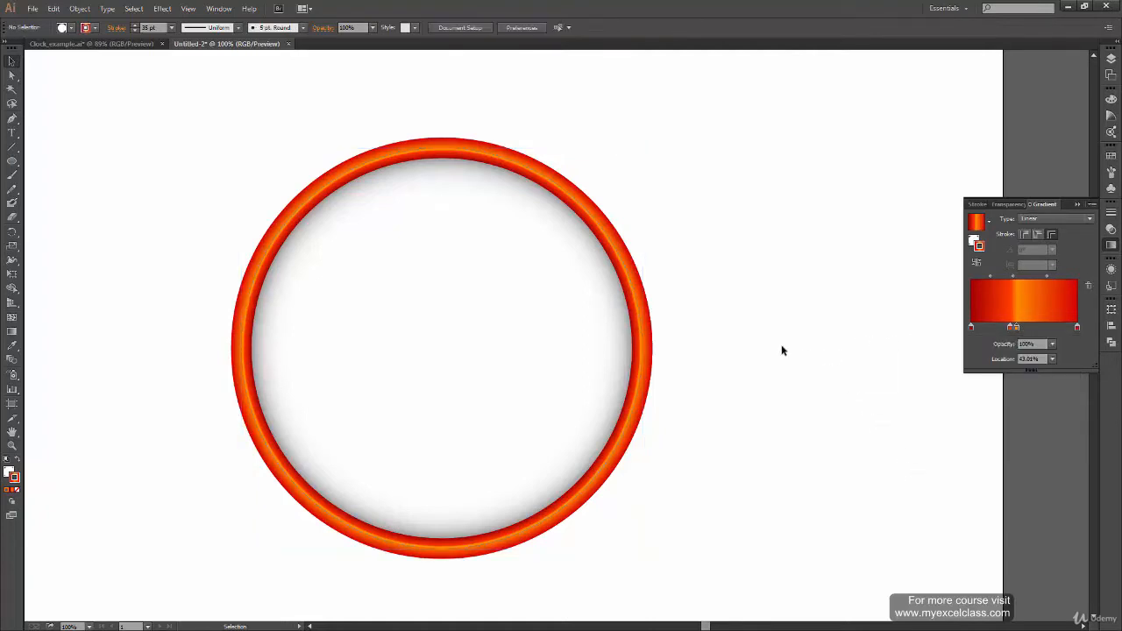
Check the ring in Clock_example.ai, set the Untitled-2 ring's stroke weight to 40 pt, and deselect it
{"action": "left_click", "coordinate": [138, 43]}
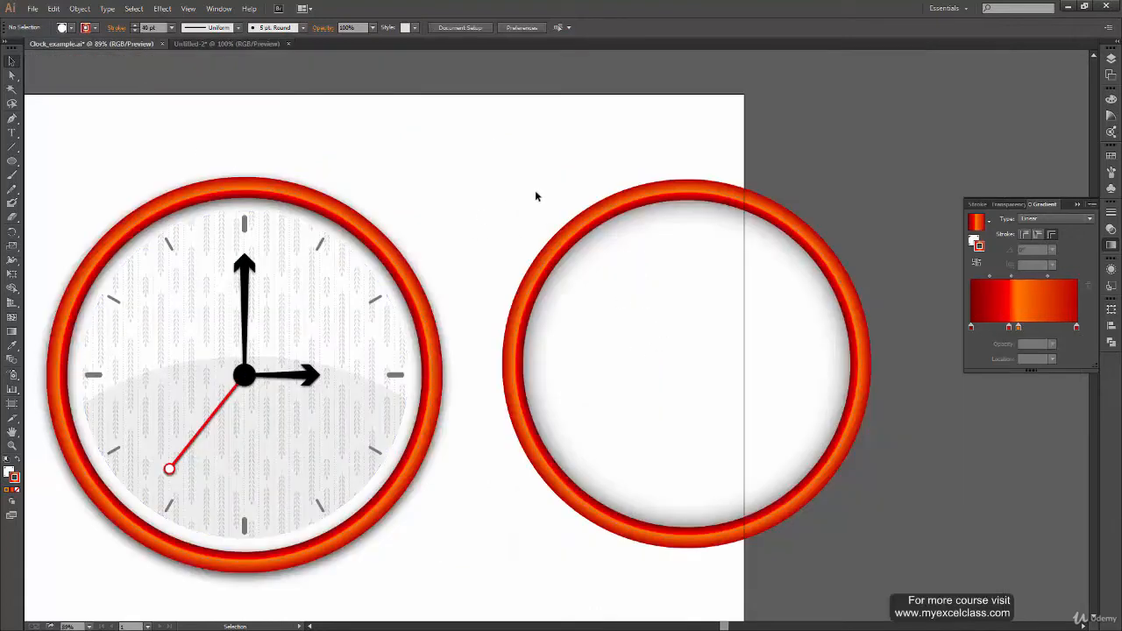
{"action": "left_click", "coordinate": [197, 43]}
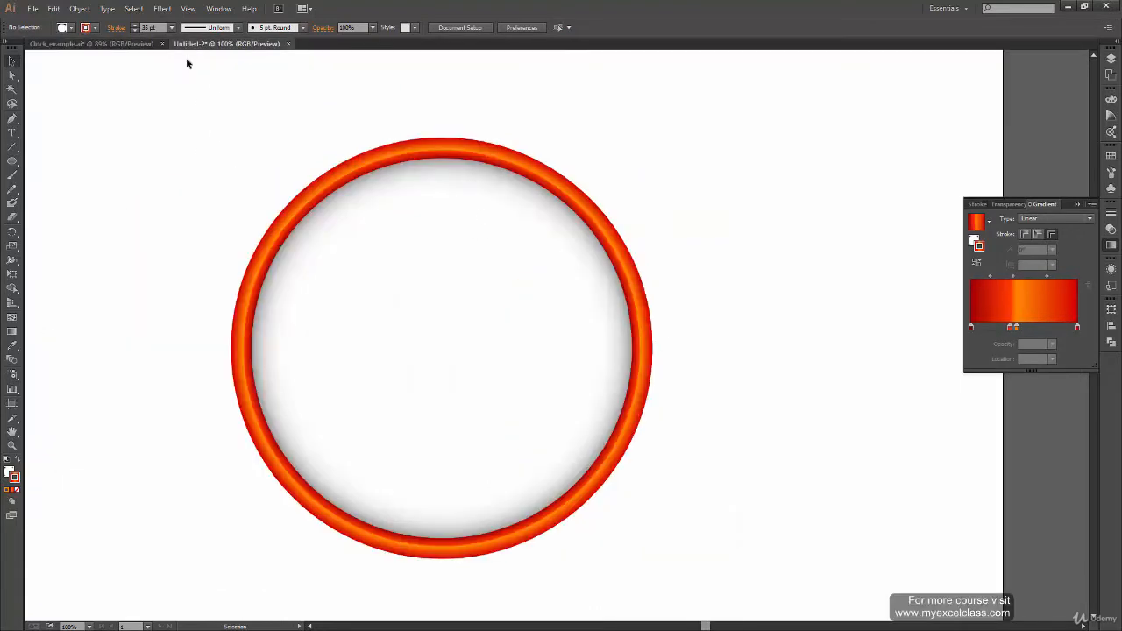
{"action": "left_click", "coordinate": [613, 275]}
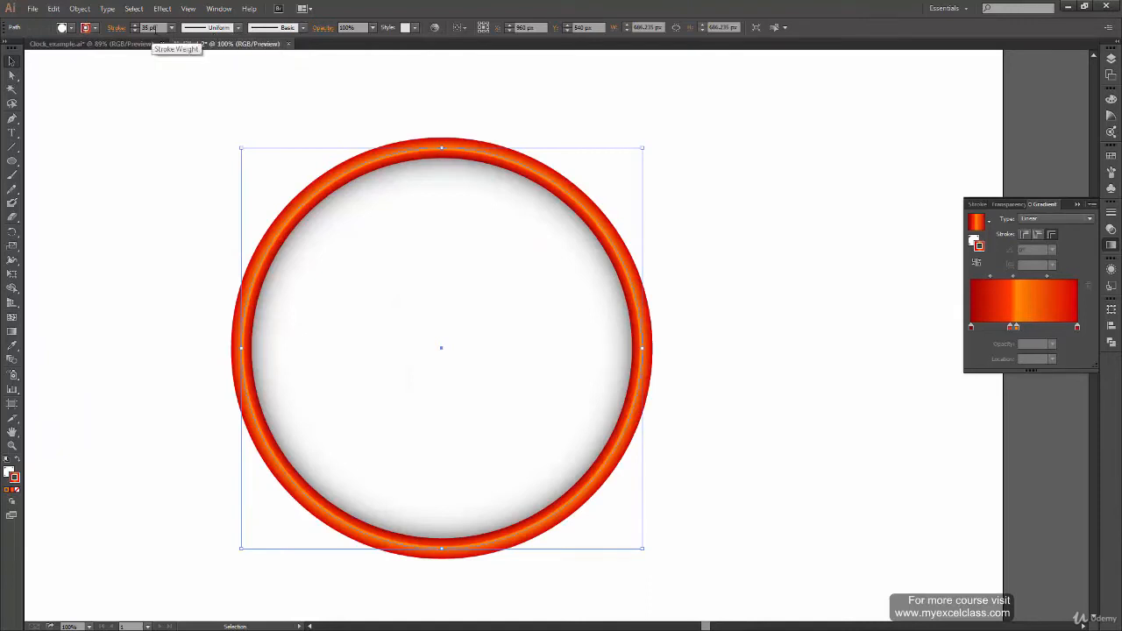
{"action": "type", "text": "40"}
{"action": "key", "text": "Return"}
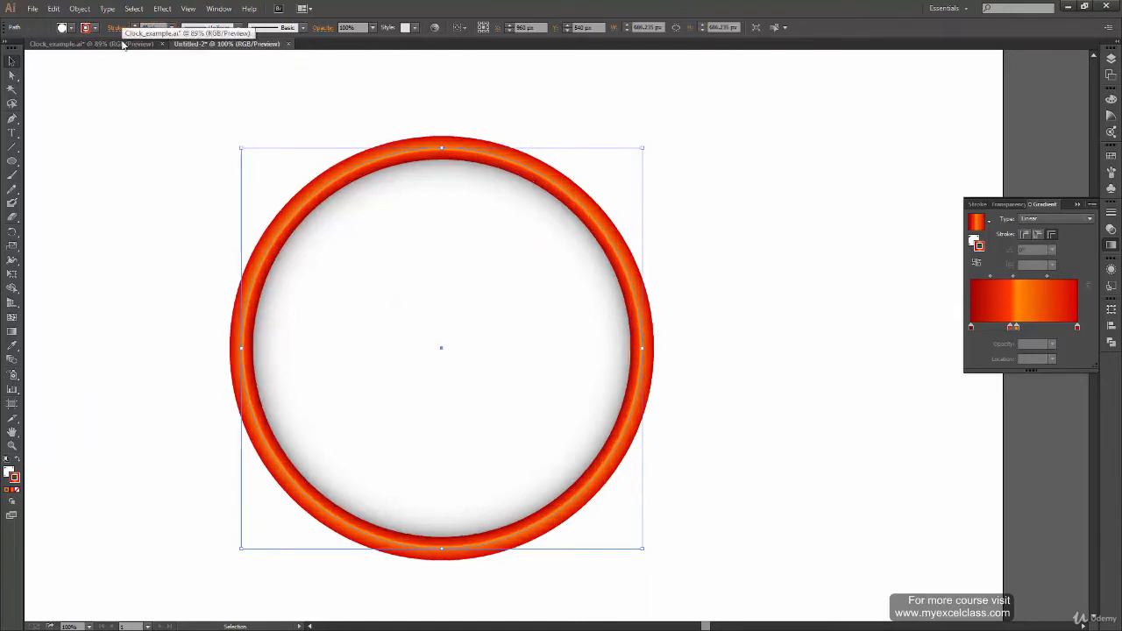
{"action": "left_click", "coordinate": [666, 362]}
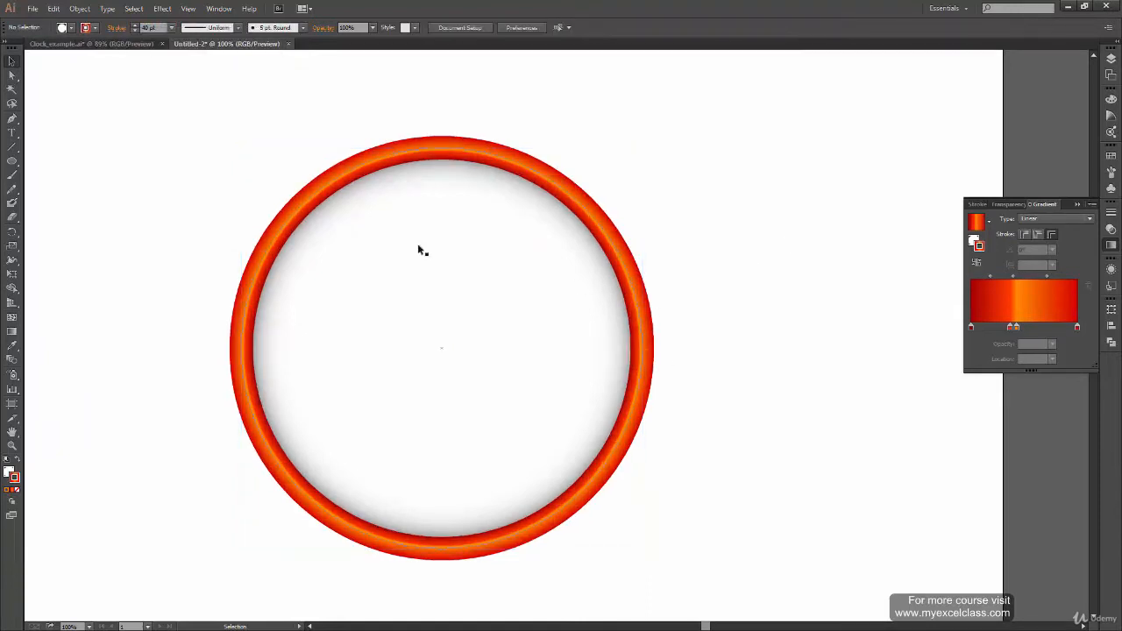
Compare the thickened ring with the clock in Clock_example.ai and return to the ring in Untitled-2
{"action": "left_click", "coordinate": [97, 43]}
{"action": "left_click", "coordinate": [195, 43]}
{"action": "left_click", "coordinate": [97, 43]}
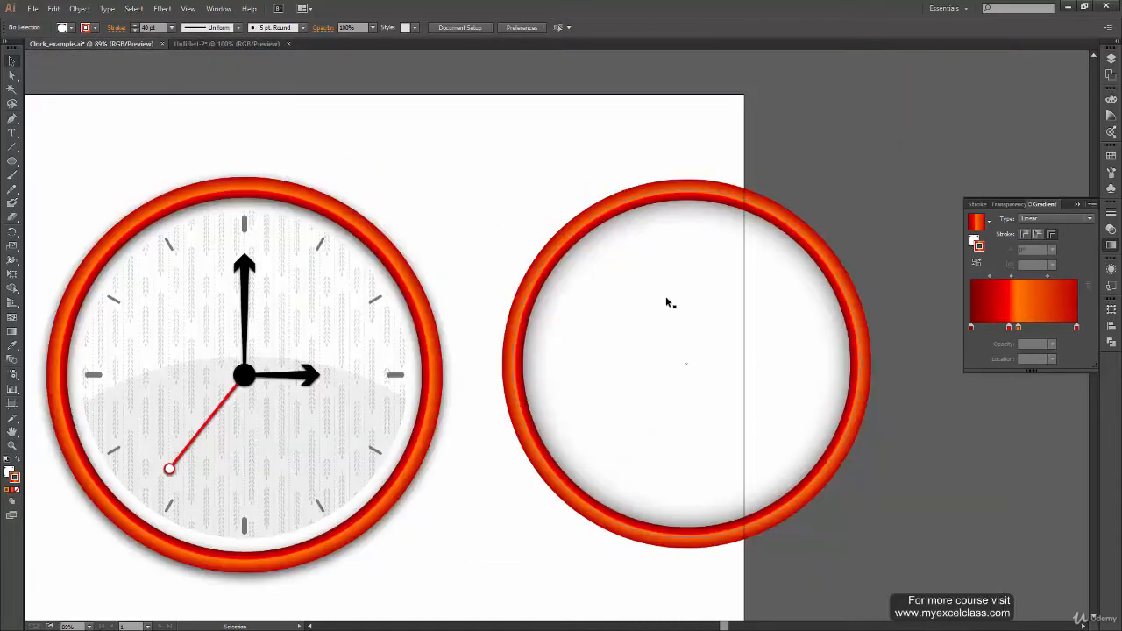
{"action": "left_click", "coordinate": [191, 44]}
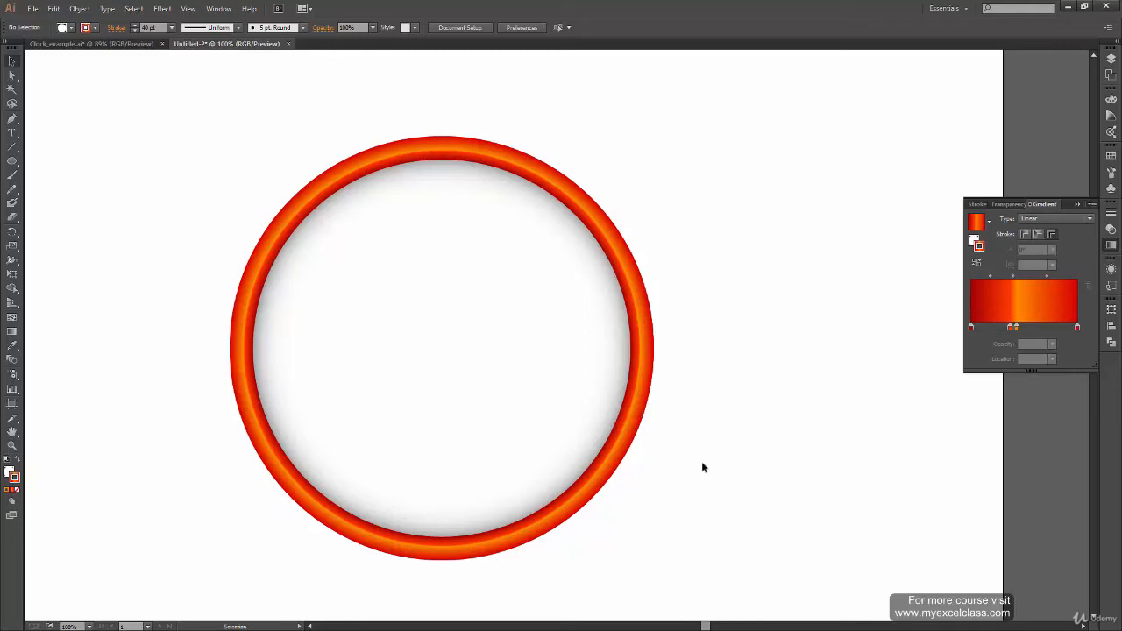
{"action": "left_click_drag", "start_coordinate": [662, 523], "coordinate": [707, 517]}
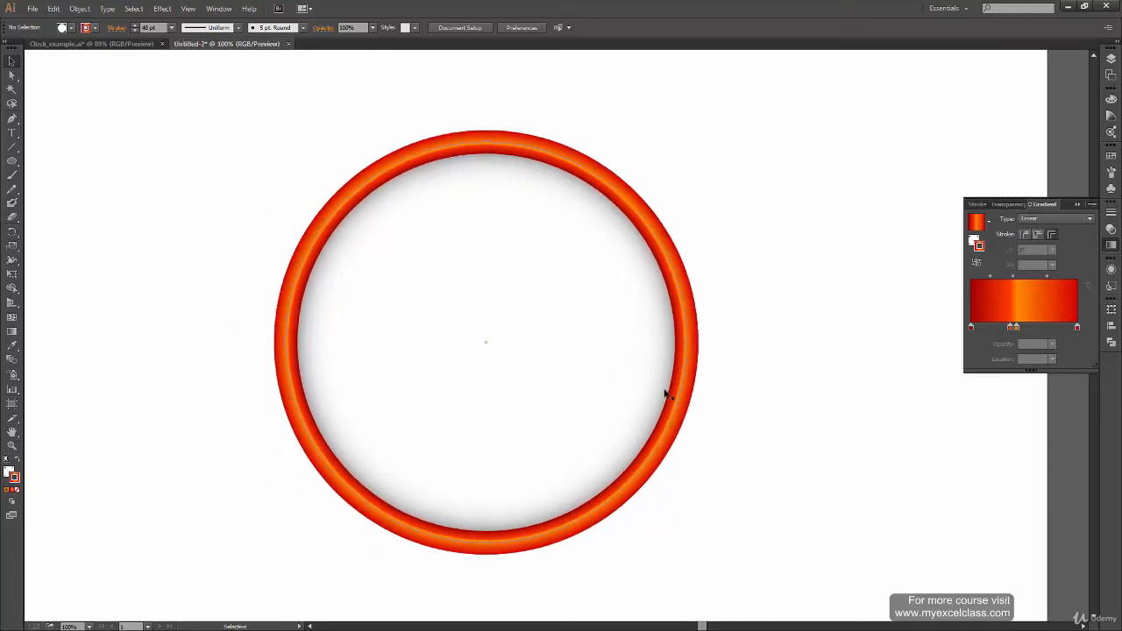
Clear the freehand clock sketches beside the clock in Clock_example.ai and return to Untitled-2
{"action": "left_click", "coordinate": [127, 44]}
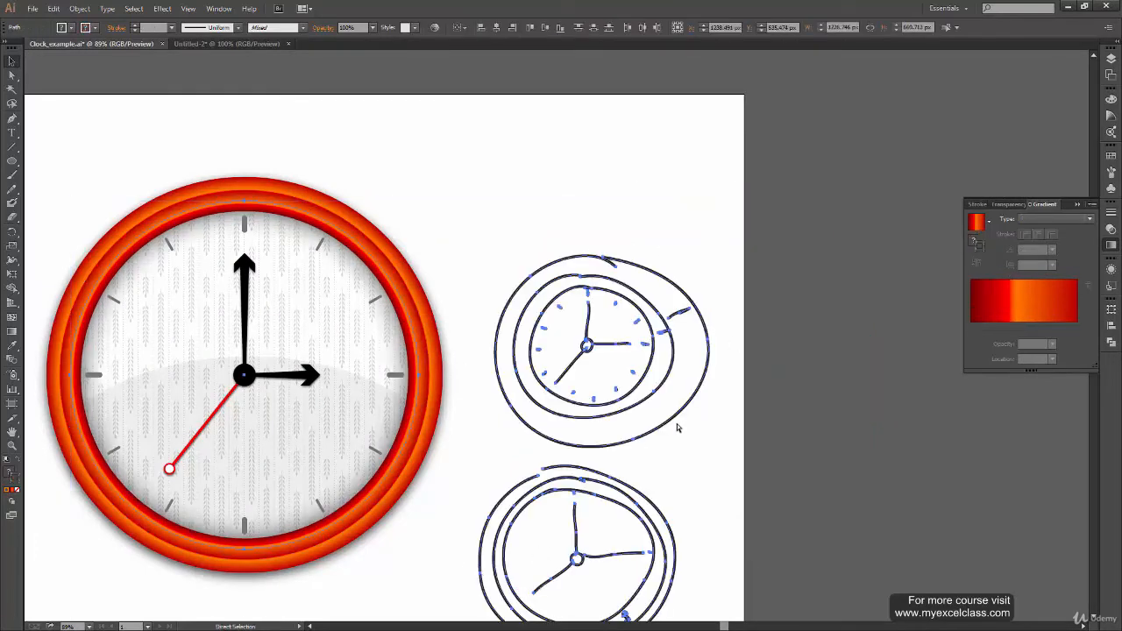
{"action": "key", "text": "ctrl+y"}
{"action": "key", "text": "ctrl+y"}
{"action": "key", "text": "ctrl+shift+z"}
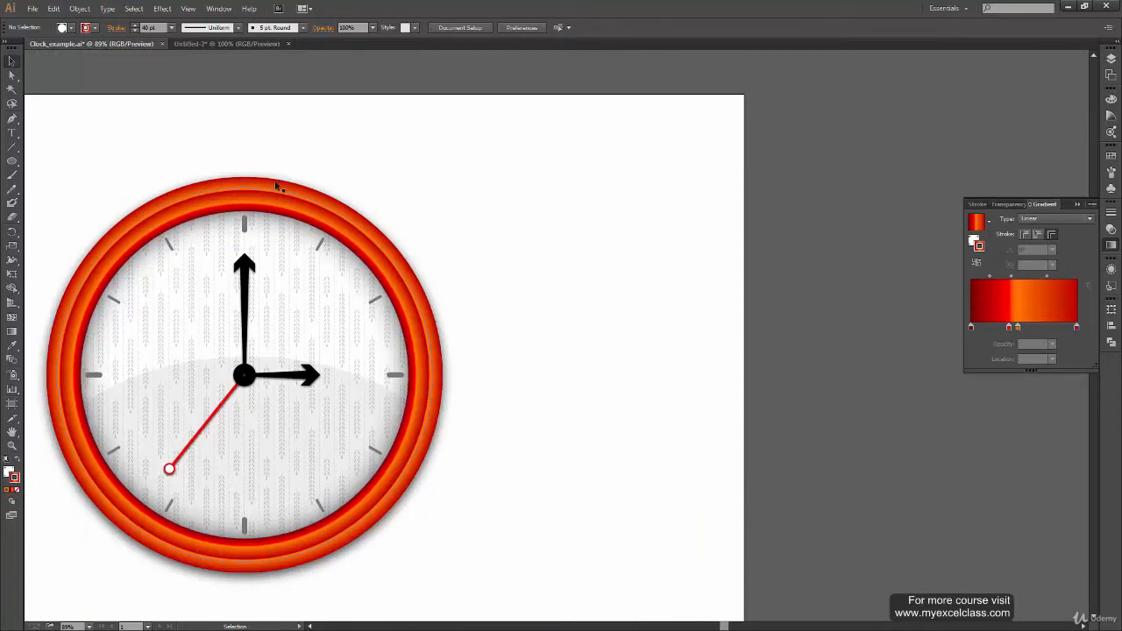
{"action": "left_click", "coordinate": [226, 43]}
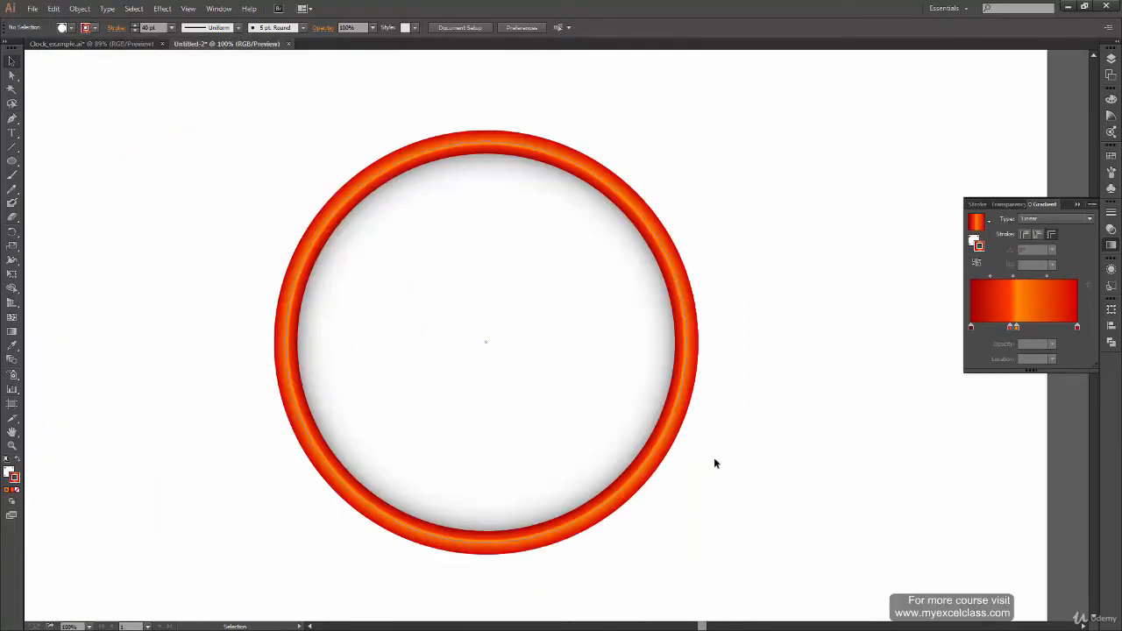
Paste a copy of the ring, delete the offset duplicate, and deselect the original ring
{"action": "left_click", "coordinate": [645, 486]}
{"action": "key", "text": "a"}
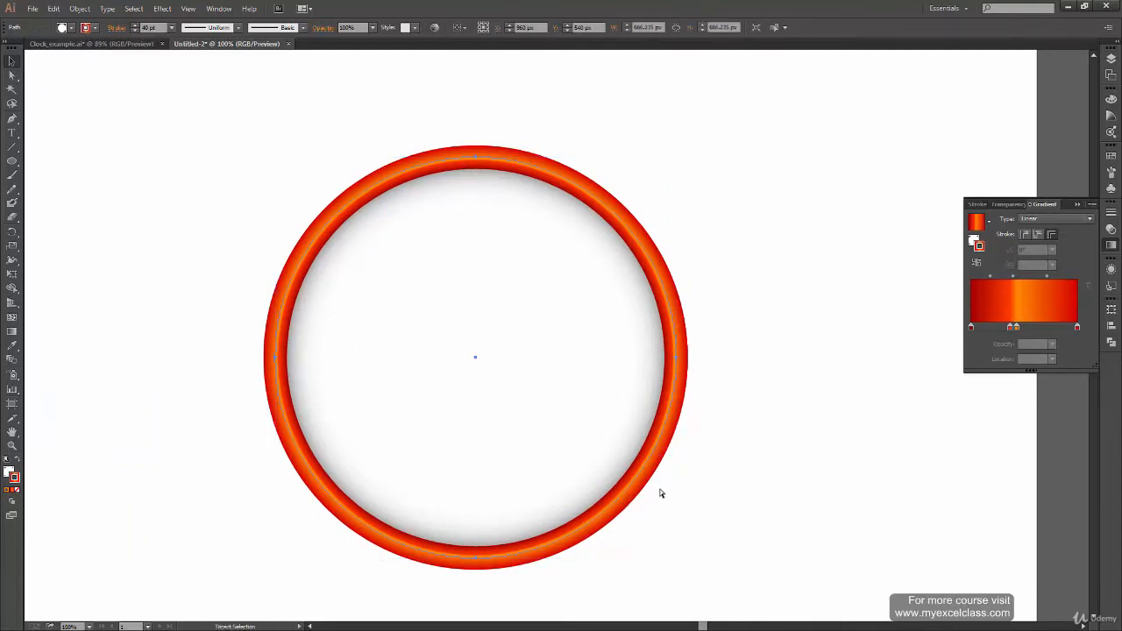
{"action": "key", "text": "ctrl+c"}
{"action": "key", "text": "ctrl+v"}
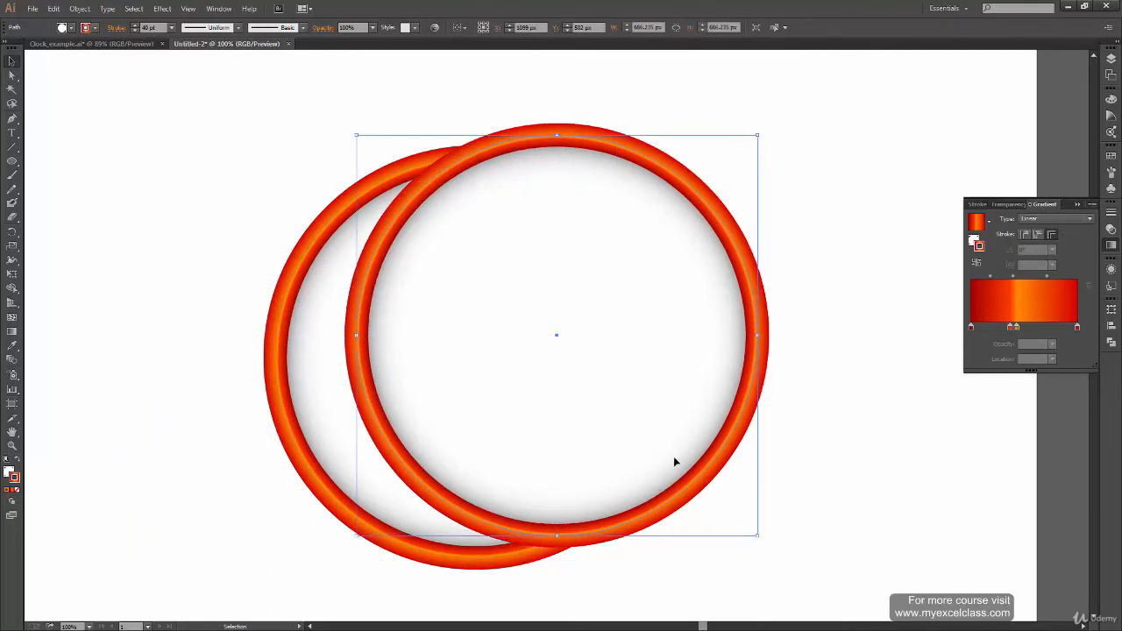
{"action": "key", "text": "Delete"}
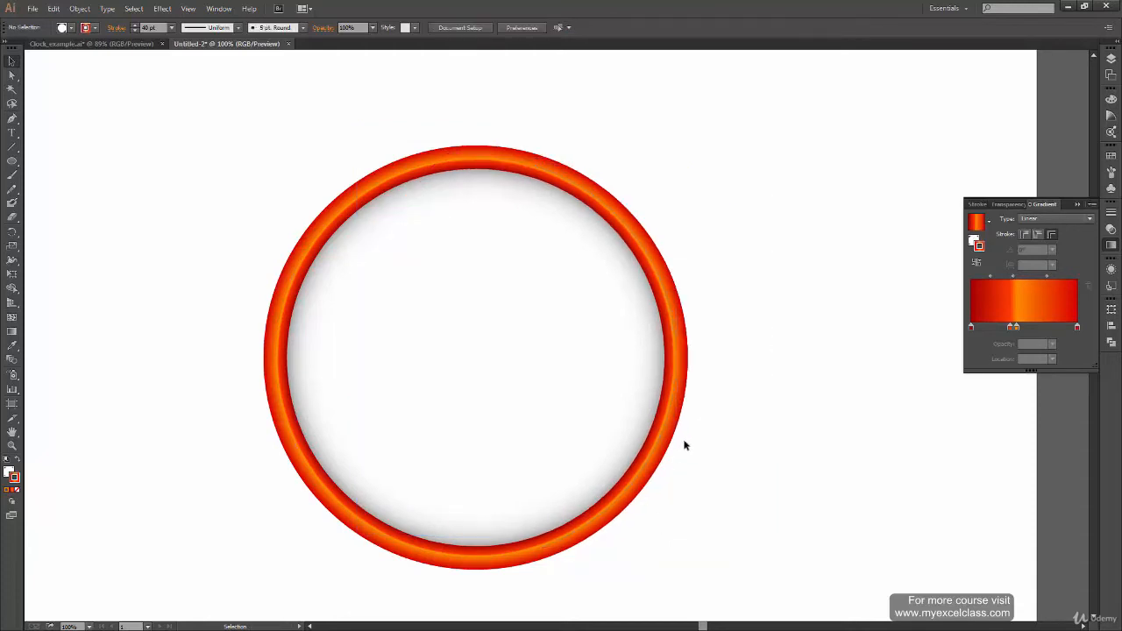
{"action": "key", "text": "ctrl+a"}
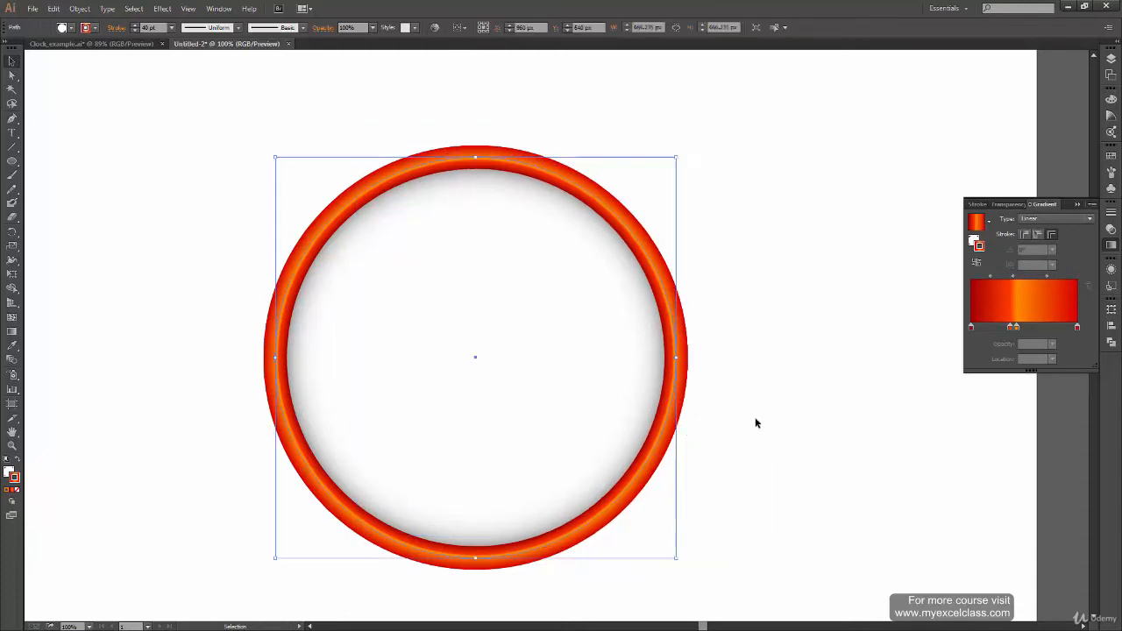
{"action": "left_click", "coordinate": [760, 438]}
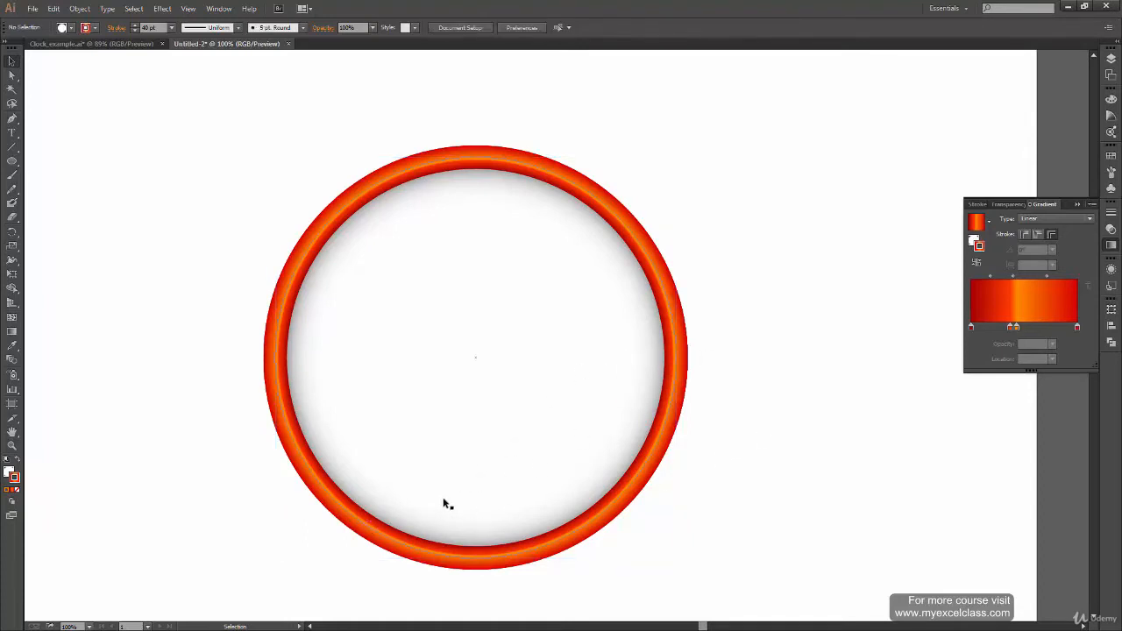
Try duplicating the ring by moving copies of it away from the original, and undo the duplicates
{"action": "left_click", "coordinate": [627, 359]}
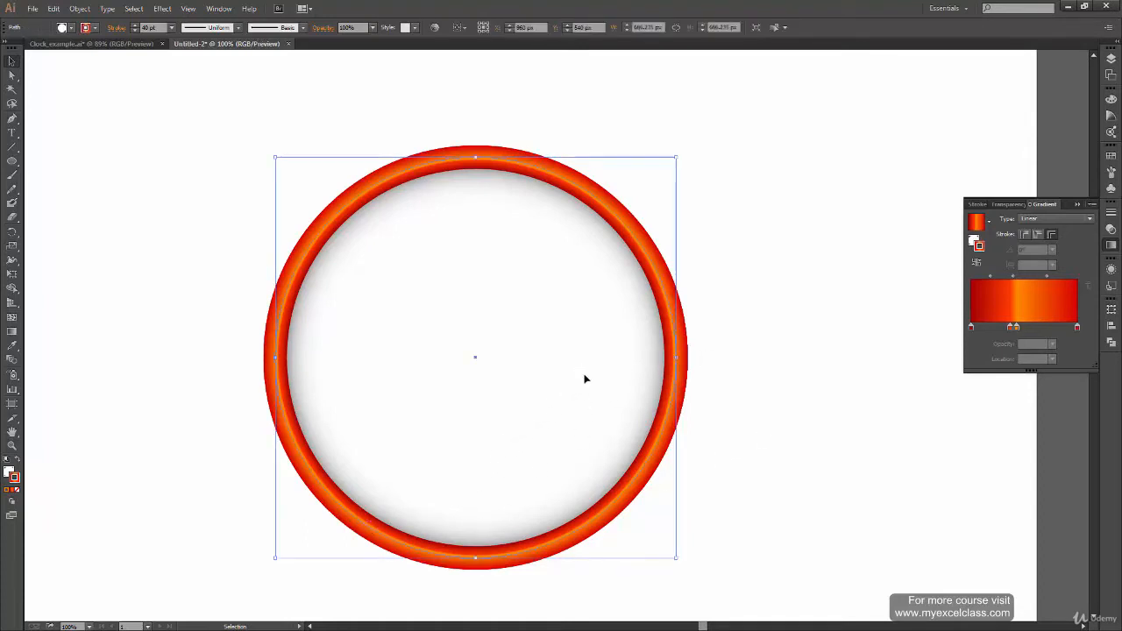
{"action": "left_click_drag", "start_coordinate": [584, 378], "coordinate": [273, 499], "text": "alt"}
{"action": "left_click_drag", "start_coordinate": [563, 371], "coordinate": [814, 539]}
{"action": "key", "text": "a"}
{"action": "key", "text": "ctrl+z"}
{"action": "key", "text": "ctrl+z"}
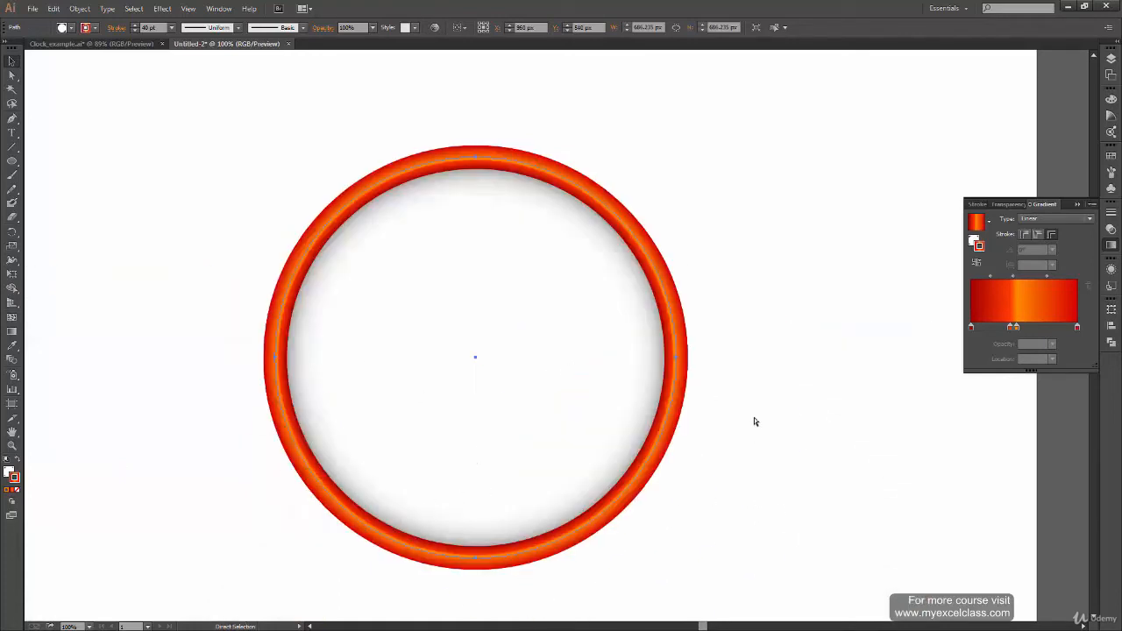
Duplicate the ring in place and scale the copy evenly from its centre to about 722 px wide
{"action": "key", "text": "v"}
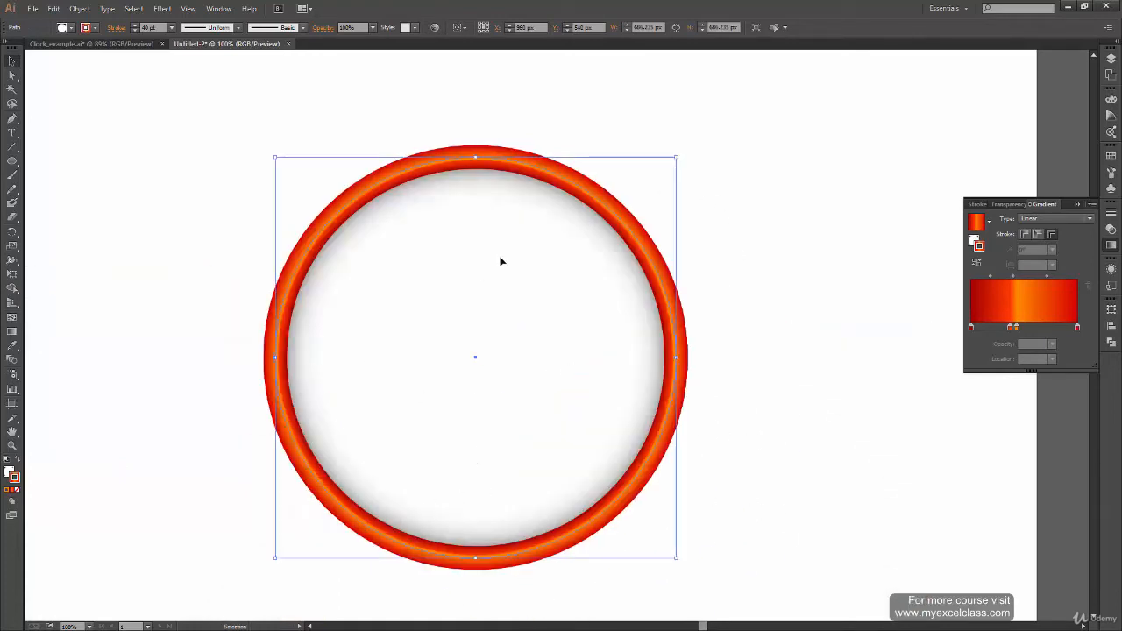
{"action": "left_click", "coordinate": [742, 225]}
{"action": "left_click", "coordinate": [627, 241]}
{"action": "left_click_drag", "start_coordinate": [676, 157], "coordinate": [686, 146]}
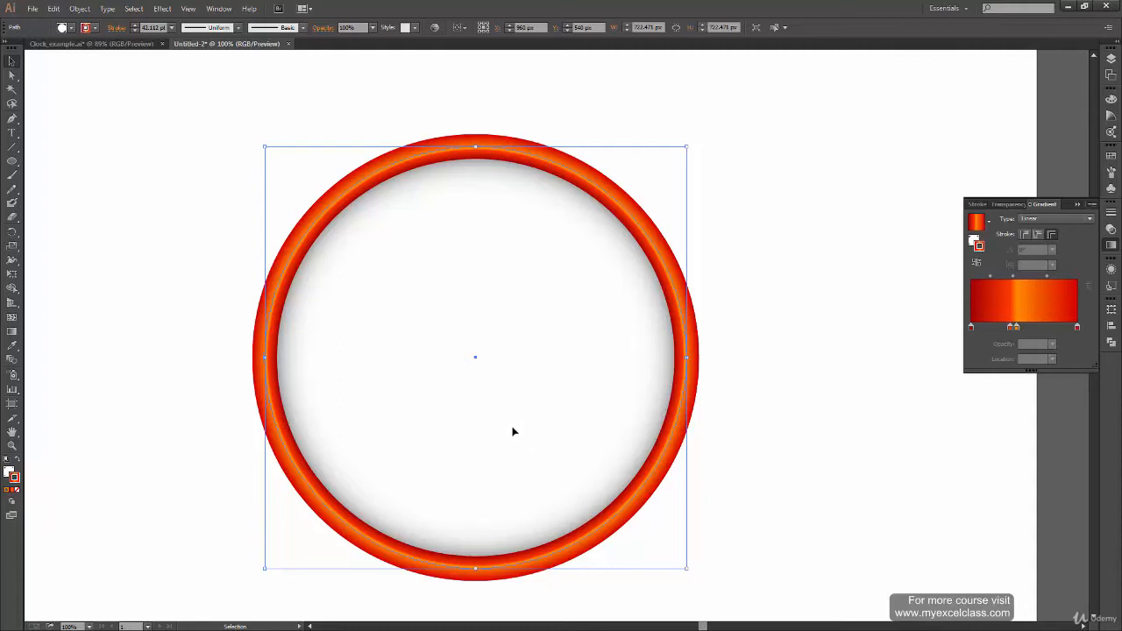
Send the enlarged ring to the back, behind the original ring
{"action": "right_click", "coordinate": [571, 400]}
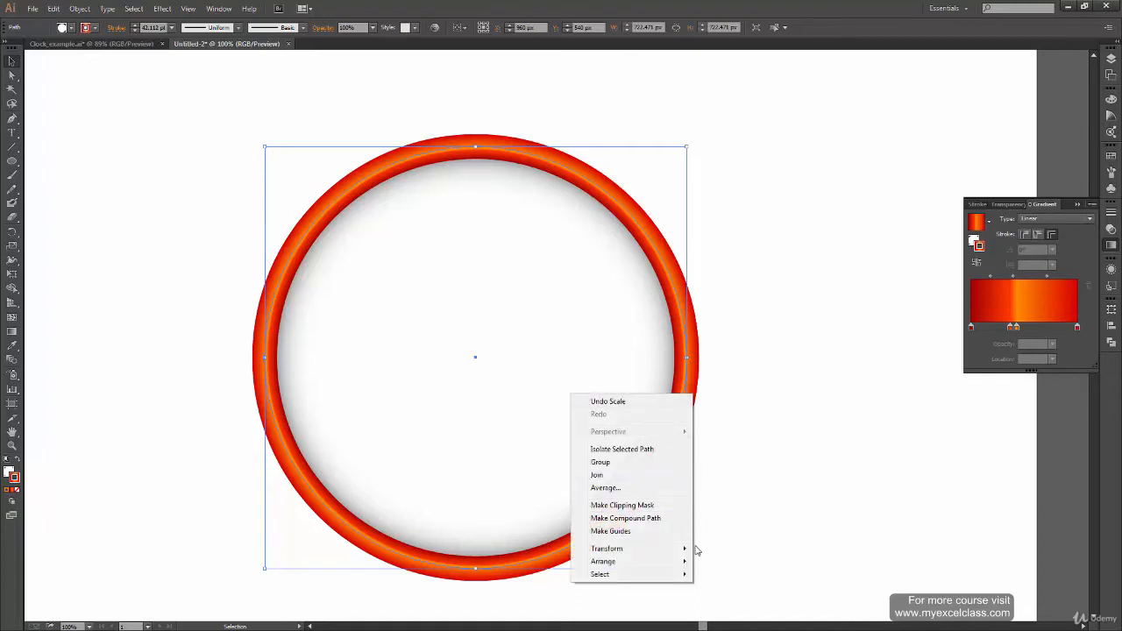
{"action": "mouse_move", "coordinate": [645, 564]}
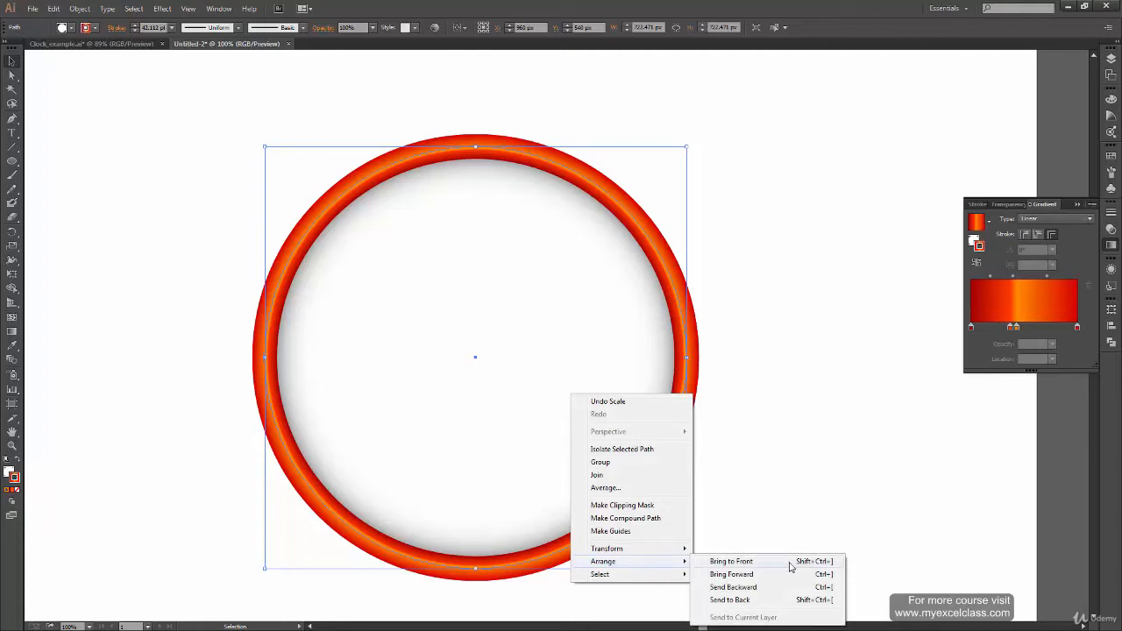
{"action": "left_click", "coordinate": [763, 605]}
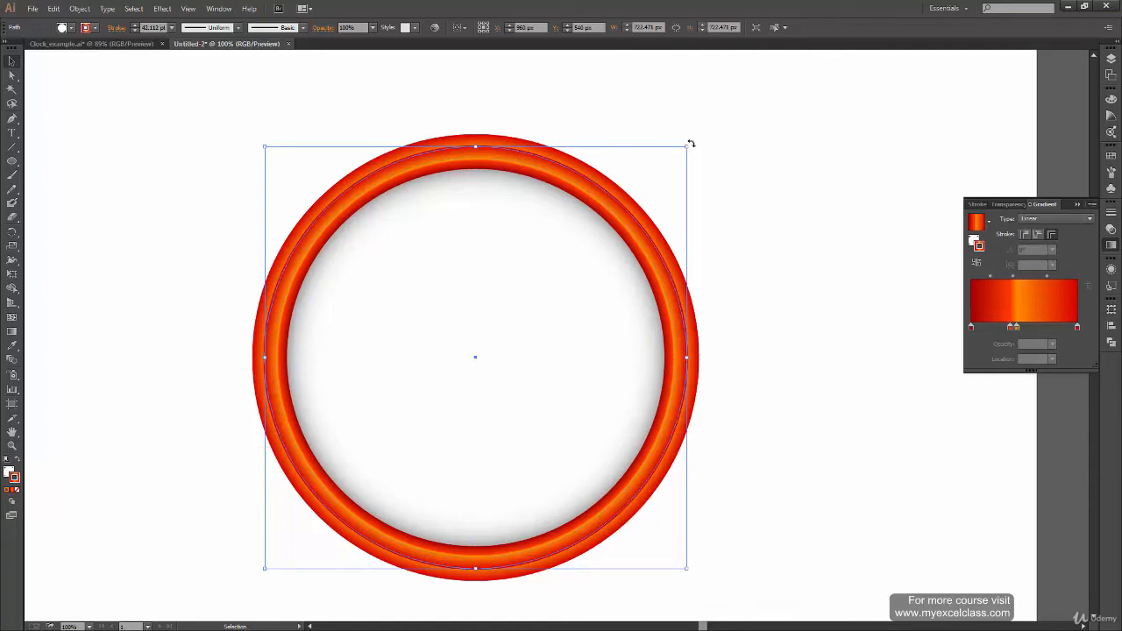
Enlarge the back ring evenly from its centre to a stroke of about 43.3 pt, forming an outer band, and deselect it
{"action": "left_click_drag", "start_coordinate": [687, 146], "coordinate": [696, 140]}
{"action": "left_click", "coordinate": [739, 163]}
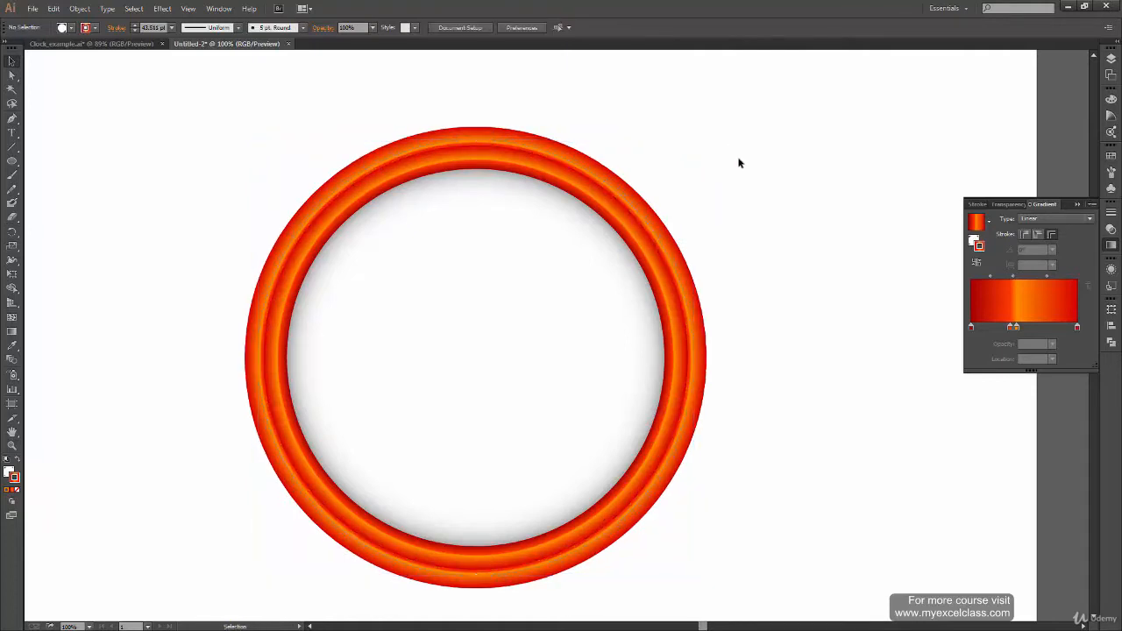
{"action": "left_click", "coordinate": [681, 261]}
{"action": "left_click_drag", "start_coordinate": [696, 142], "coordinate": [695, 140]}
{"action": "left_click", "coordinate": [774, 537]}
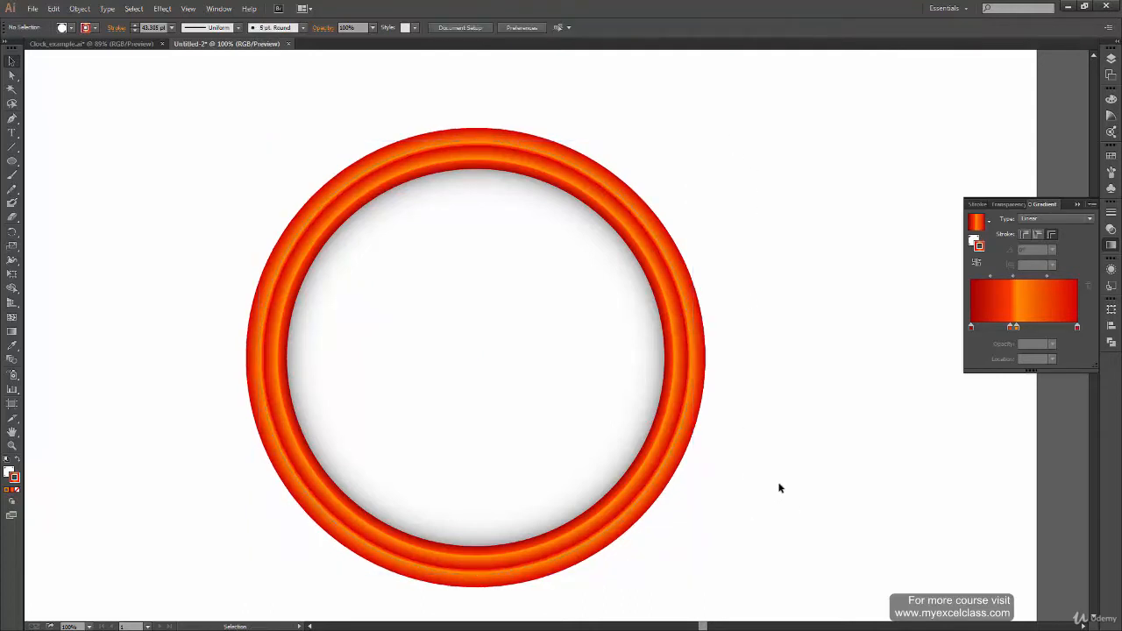
Compare the double ring with the clock in Clock_example.ai, then examine its edges up close in Untitled-2
{"action": "left_click", "coordinate": [109, 44]}
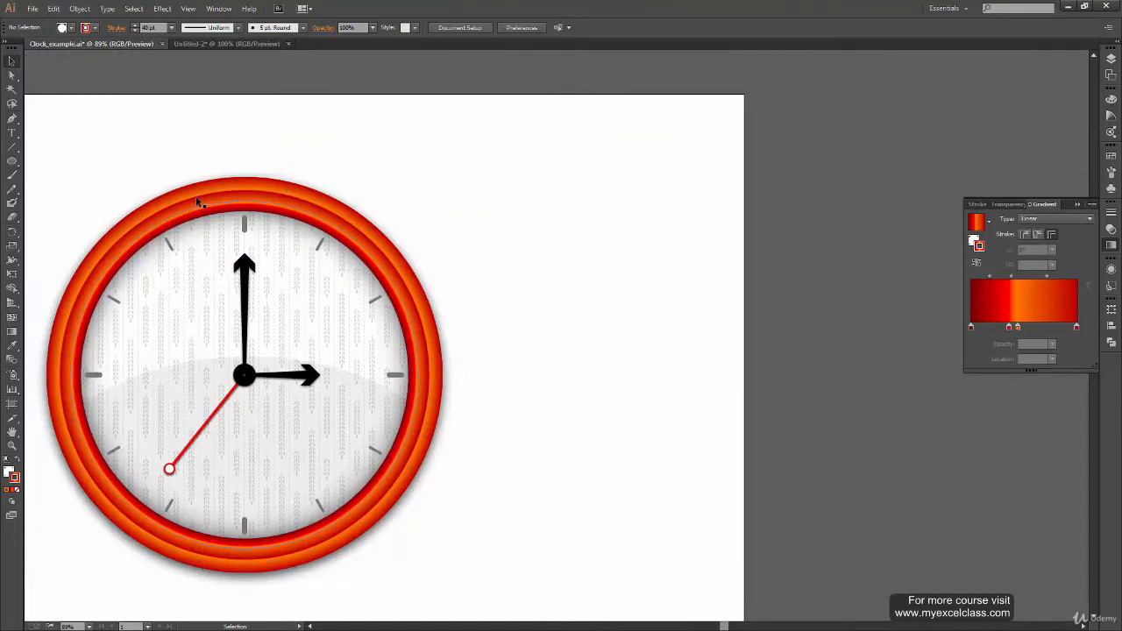
{"action": "left_click", "coordinate": [235, 43]}
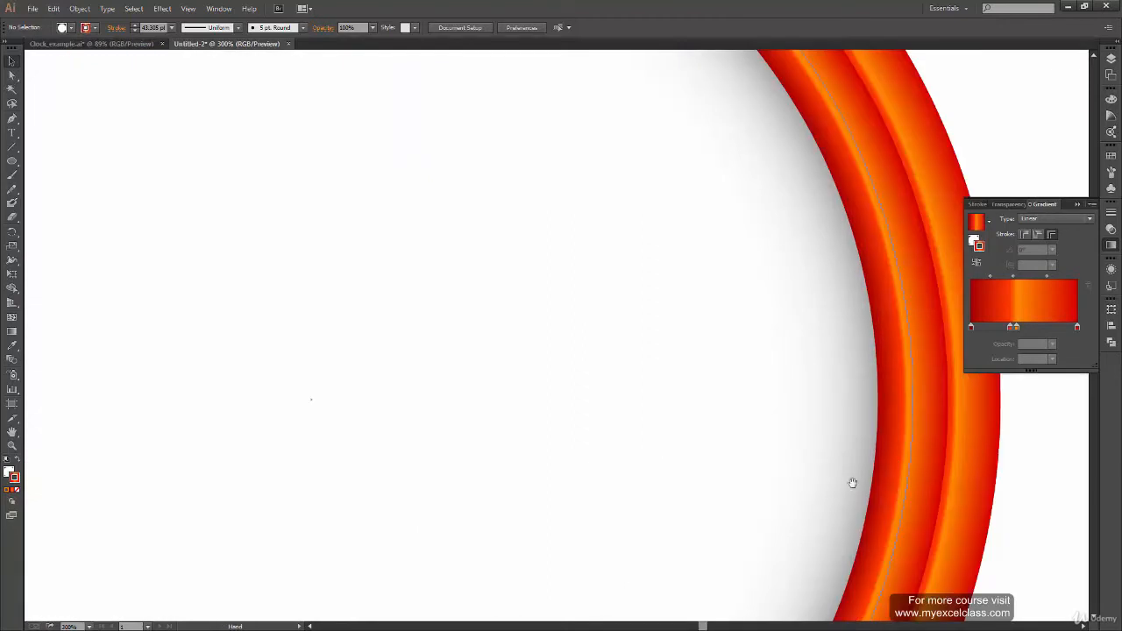
{"action": "left_click_drag", "start_coordinate": [851, 483], "coordinate": [596, 496]}
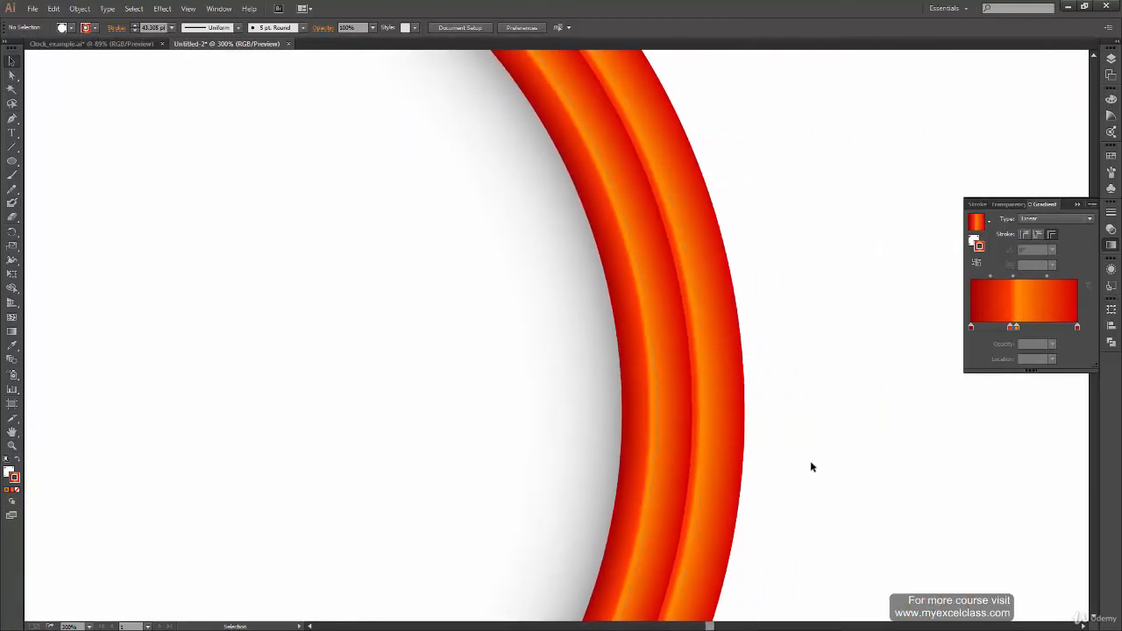
{"action": "key", "text": "ctrl+0"}
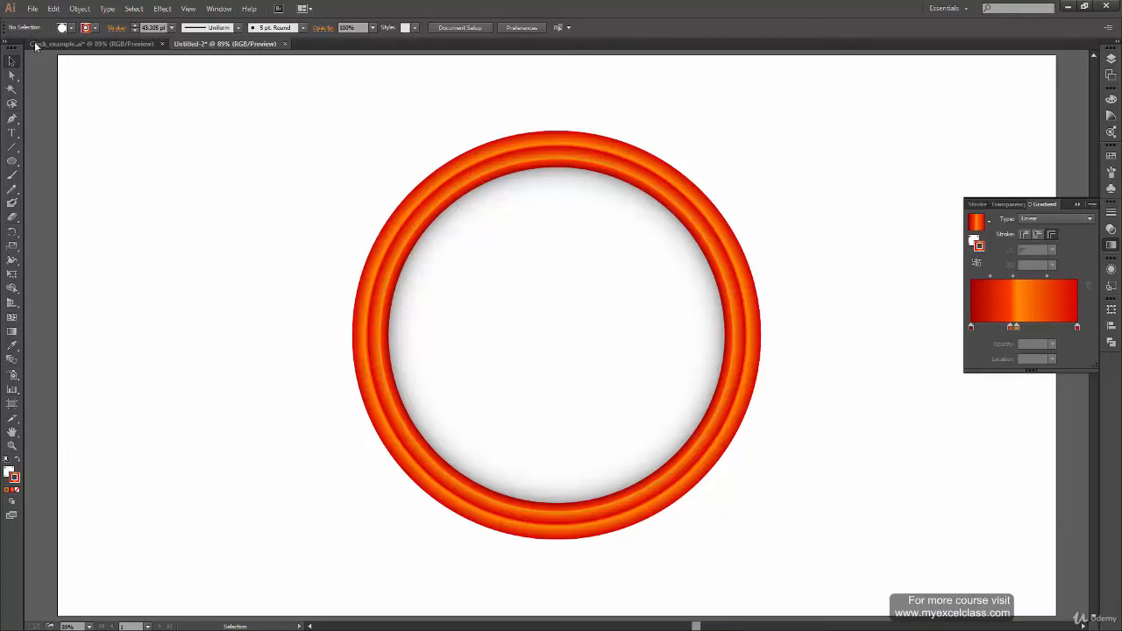
Create a new 1920 × 1080 px RGB document
{"action": "left_click", "coordinate": [33, 9]}
{"action": "left_click", "coordinate": [45, 18]}
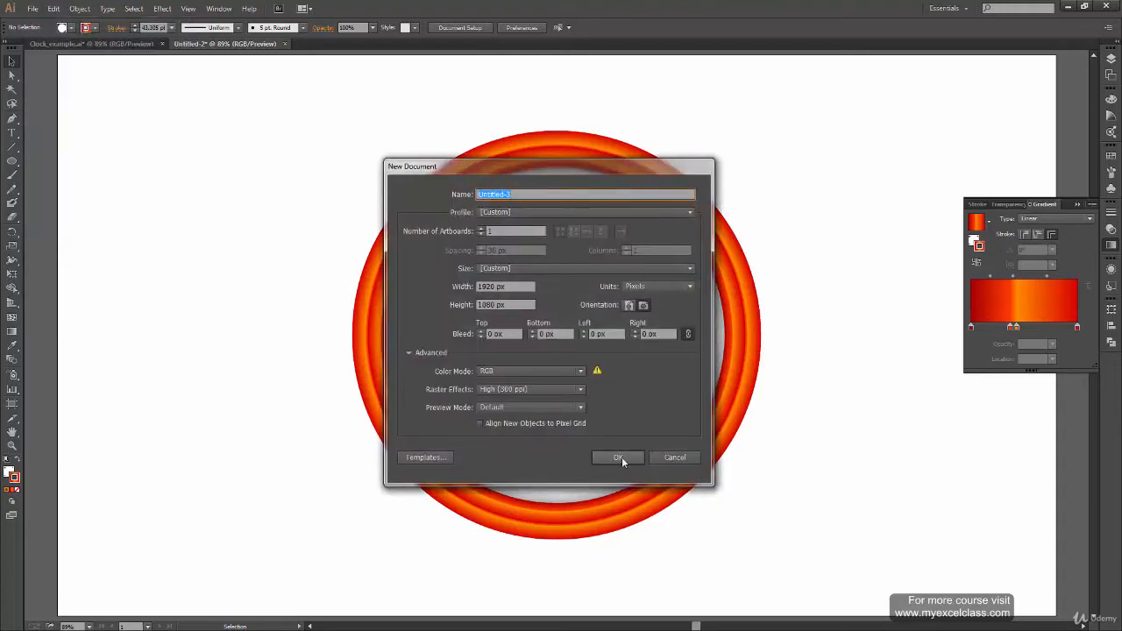
{"action": "left_click", "coordinate": [622, 457]}
Draw a circle about 249 px wide and duplicate it three times so the four circles overlap
{"action": "key", "text": "l"}
{"action": "left_click_drag", "start_coordinate": [270, 223], "coordinate": [556, 321]}
{"action": "key", "text": "v"}
{"action": "key", "text": "ctrl+z"}
{"action": "left_click_drag", "start_coordinate": [455, 306], "coordinate": [379, 403]}
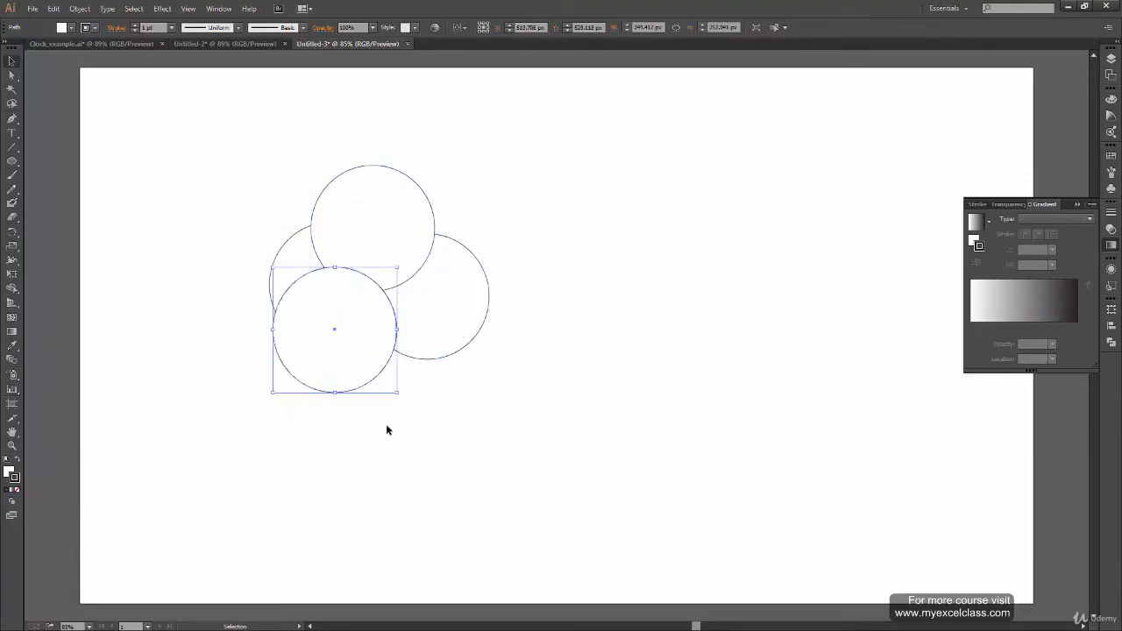
Fill the rearmost circle on the left red, the upper one yellow, the right one green and the lower one light blue
{"action": "left_click", "coordinate": [296, 253]}
{"action": "left_click", "coordinate": [7, 471]}
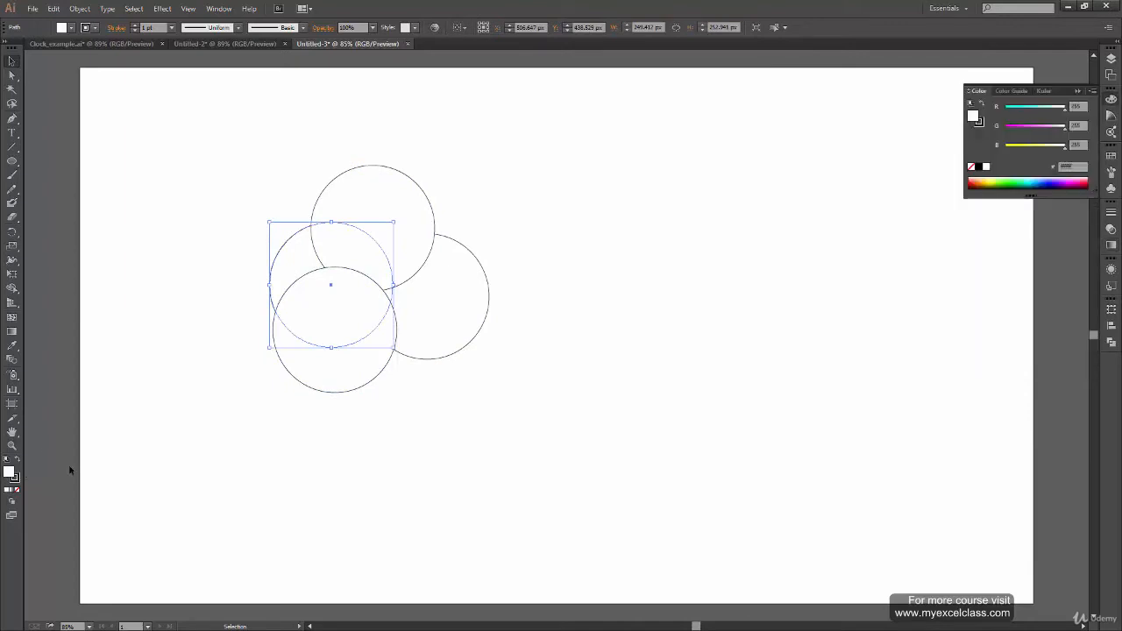
{"action": "left_click", "coordinate": [1111, 155]}
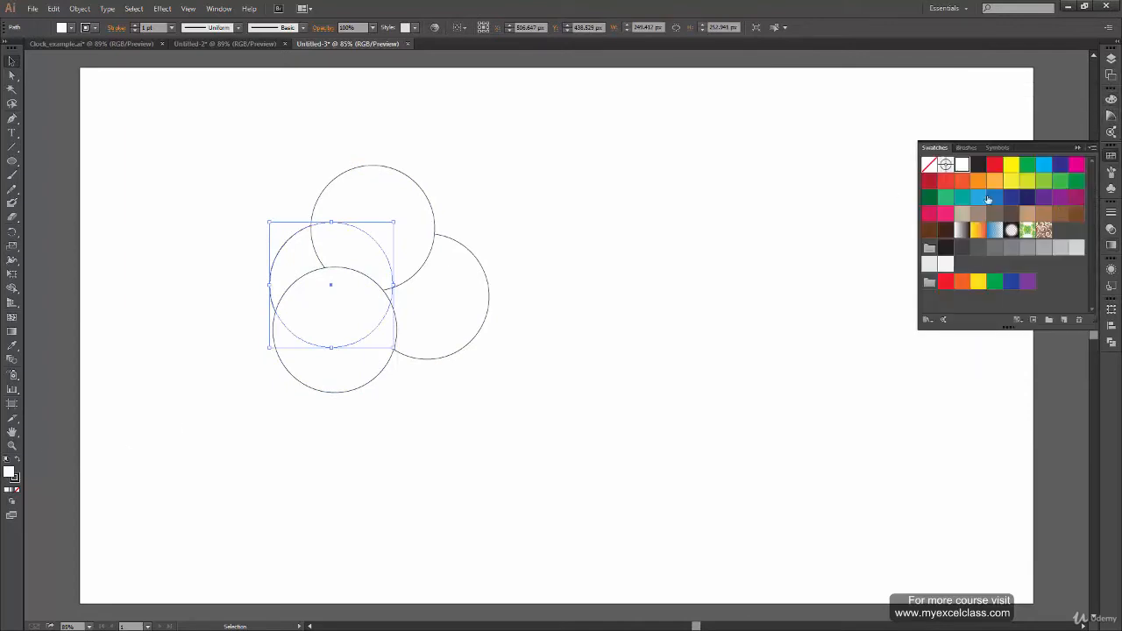
{"action": "left_click", "coordinate": [994, 165]}
{"action": "left_click", "coordinate": [427, 250]}
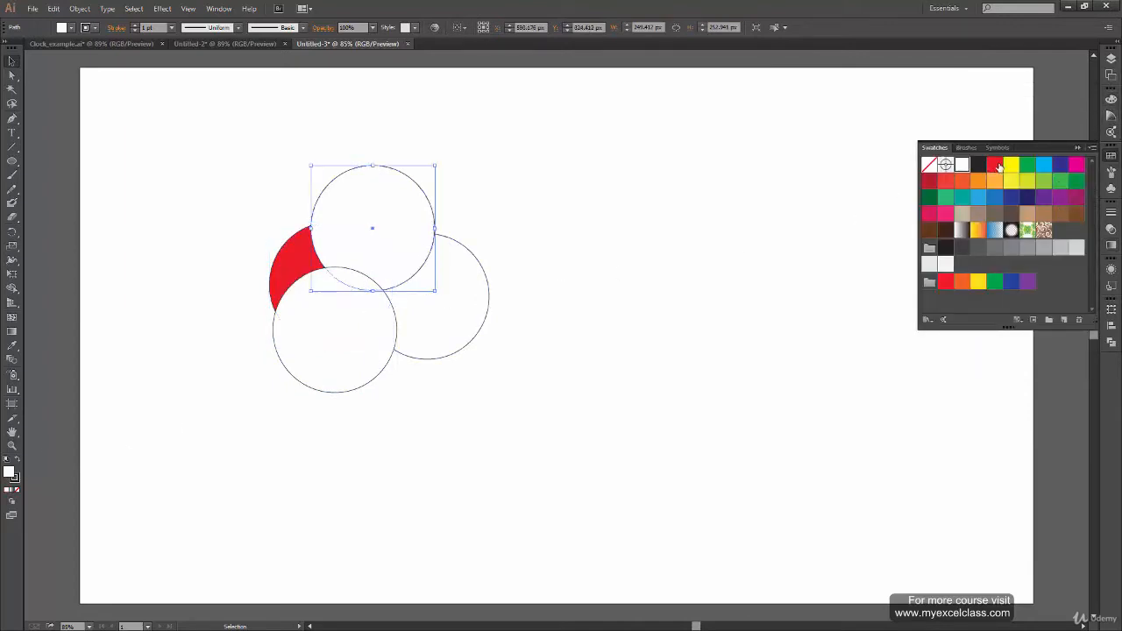
{"action": "left_click", "coordinate": [997, 165]}
{"action": "left_click", "coordinate": [1012, 165]}
{"action": "left_click", "coordinate": [459, 329]}
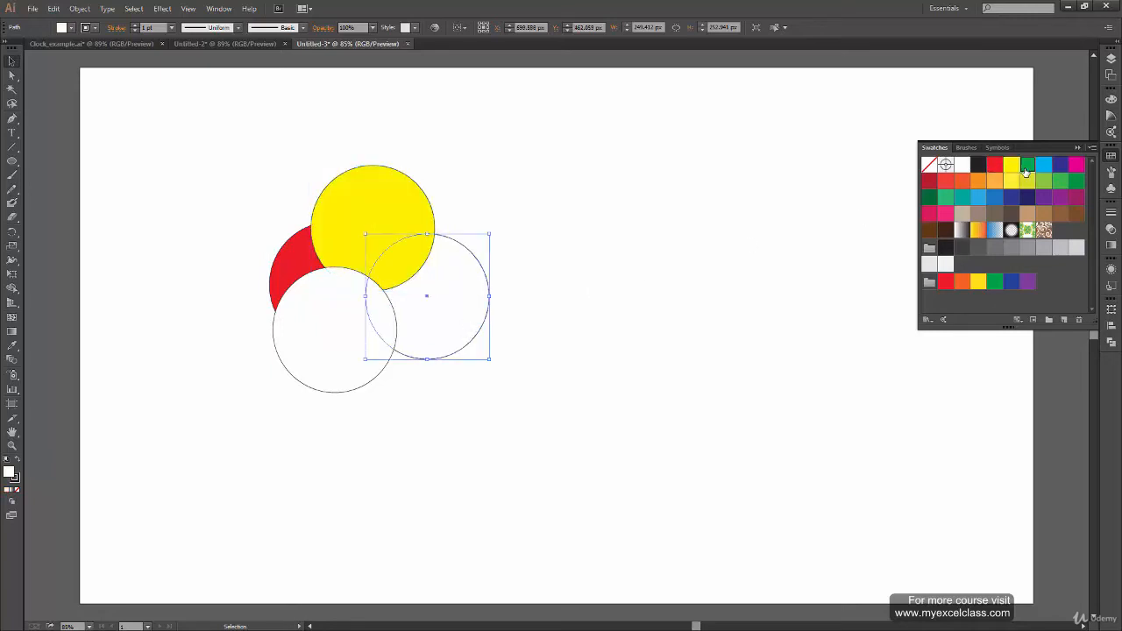
{"action": "left_click", "coordinate": [1026, 168]}
{"action": "left_click", "coordinate": [335, 366]}
{"action": "left_click", "coordinate": [1042, 167]}
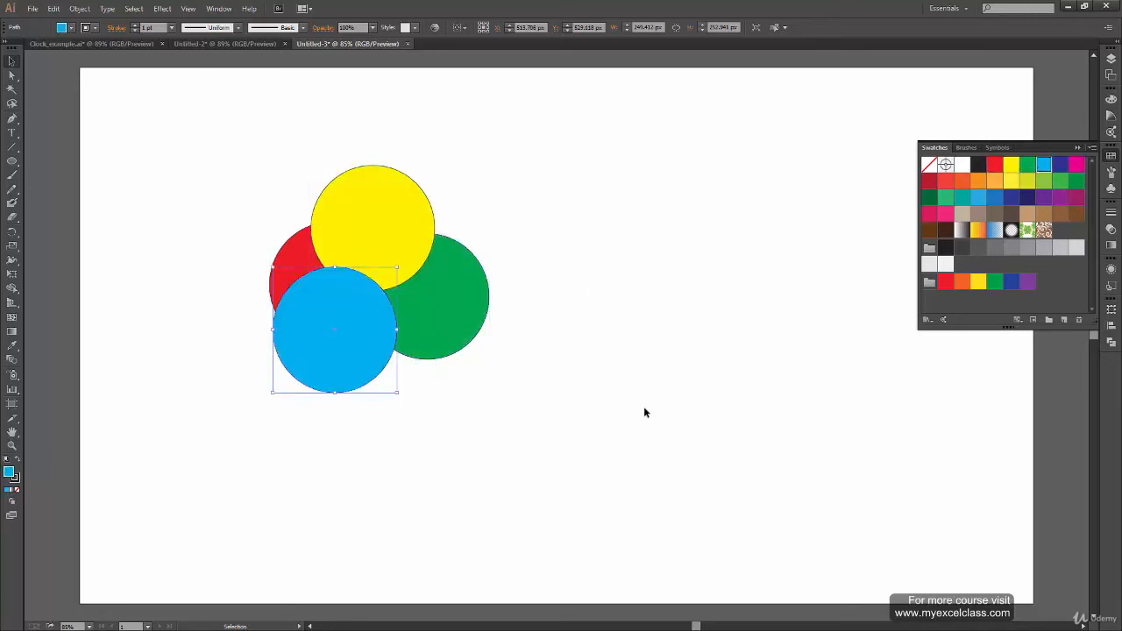
Select the red circle and open its Arrange options
{"action": "left_click", "coordinate": [290, 250]}
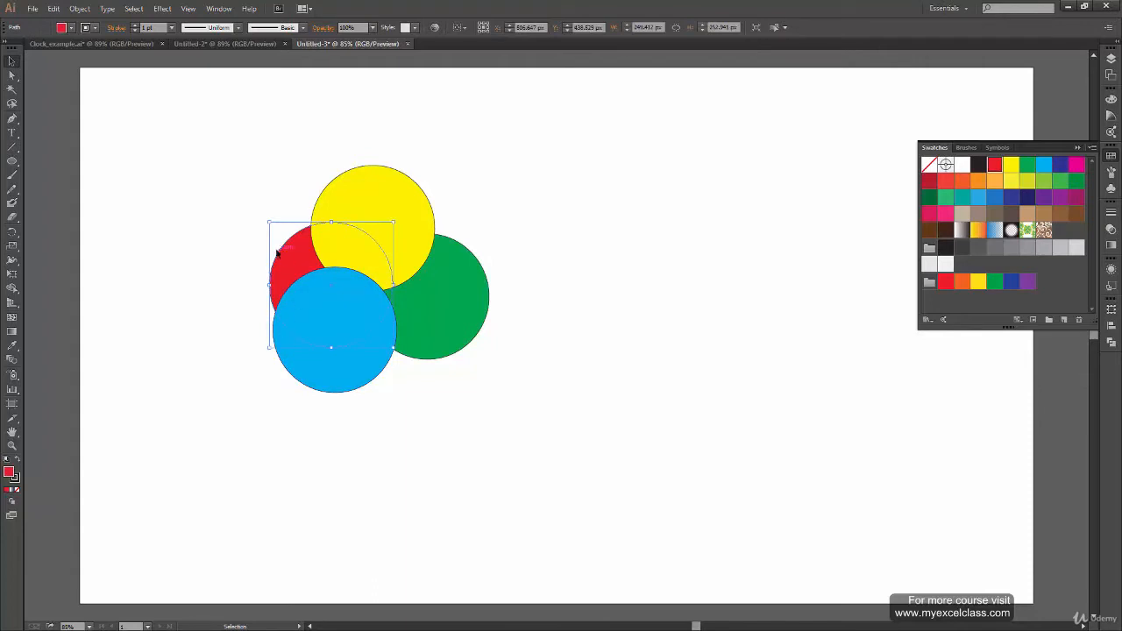
{"action": "right_click", "coordinate": [279, 255]}
{"action": "mouse_move", "coordinate": [348, 428]}
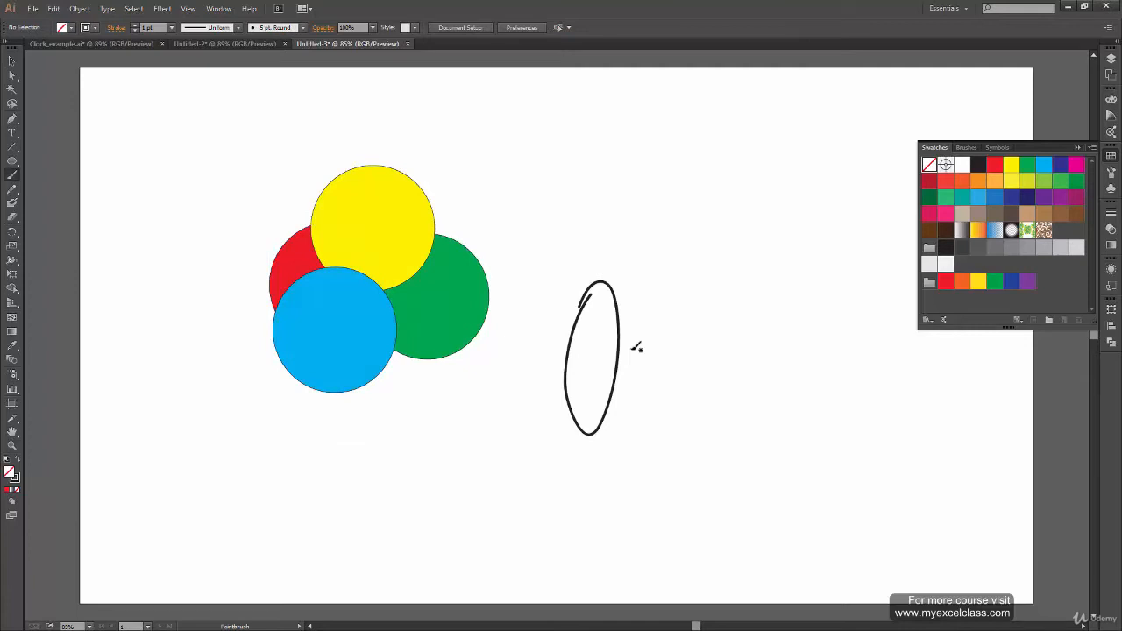
Undo the oval brush stroke and sketch a stack of overlapping sheets beside the circles with black Paintbrush strokes
{"action": "key", "text": "ctrl+z"}
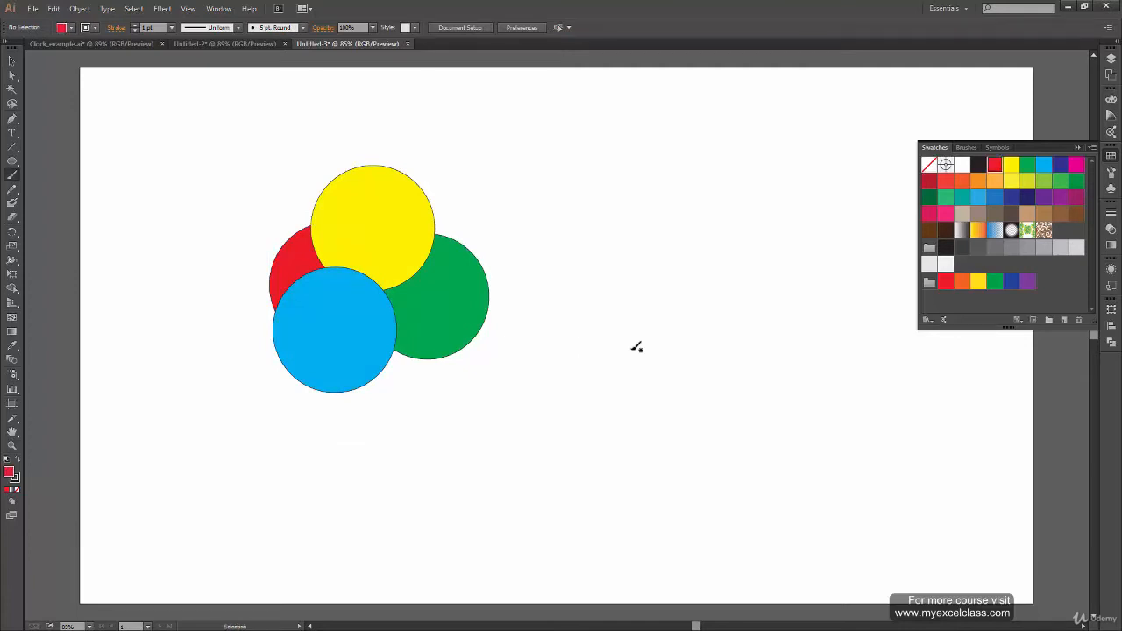
{"action": "mouse_move", "coordinate": [591, 261]}
{"action": "left_mouse_down"}
{"action": "mouse_move", "coordinate": [583, 253]}
{"action": "mouse_move", "coordinate": [715, 243]}
{"action": "left_mouse_up"}
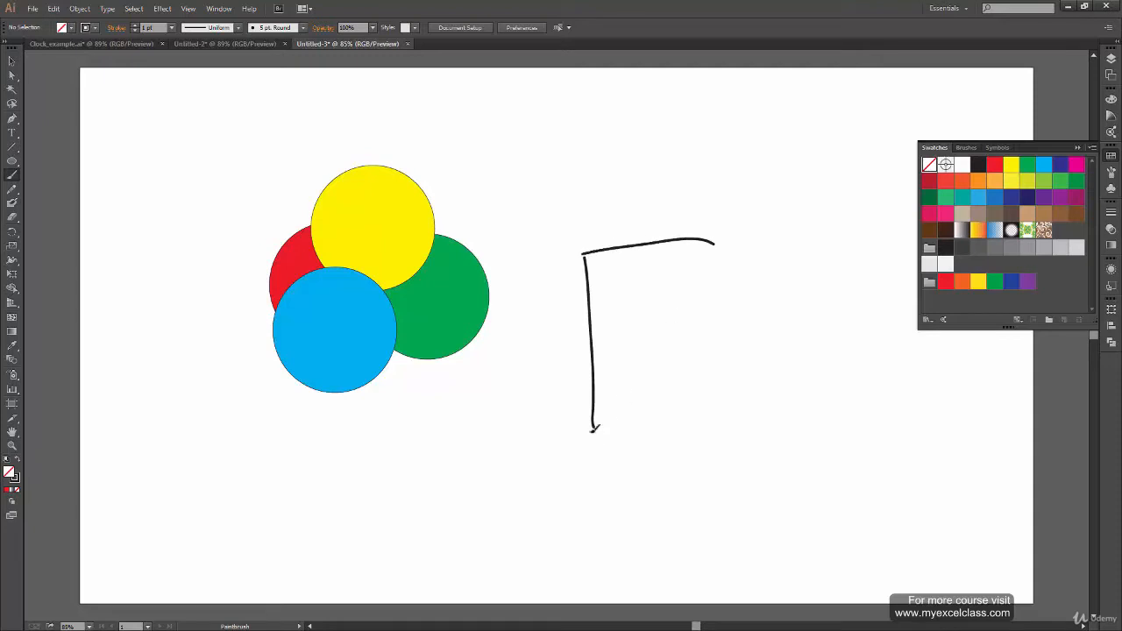
{"action": "left_click_drag", "start_coordinate": [589, 433], "coordinate": [752, 392]}
{"action": "mouse_move", "coordinate": [602, 257]}
{"action": "left_mouse_down"}
{"action": "mouse_move", "coordinate": [618, 417]}
{"action": "mouse_move", "coordinate": [750, 234]}
{"action": "left_mouse_up"}
{"action": "left_click_drag", "start_coordinate": [614, 426], "coordinate": [794, 395]}
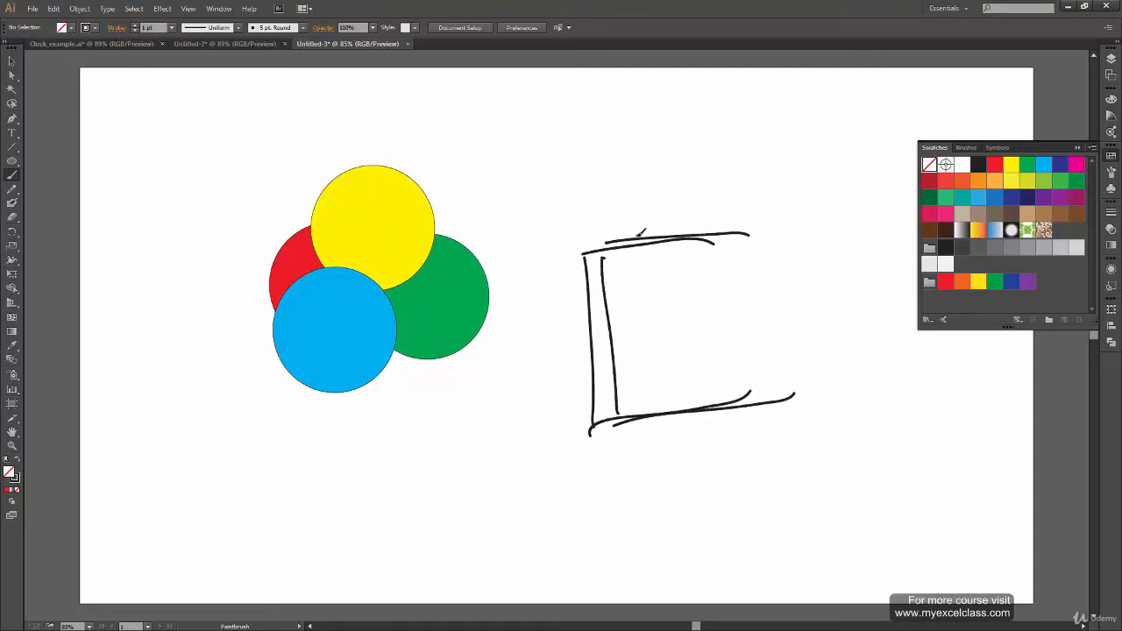
{"action": "mouse_move", "coordinate": [635, 236]}
{"action": "left_mouse_down"}
{"action": "mouse_move", "coordinate": [664, 411]}
{"action": "mouse_move", "coordinate": [821, 238]}
{"action": "left_mouse_up"}
{"action": "left_click_drag", "start_coordinate": [671, 409], "coordinate": [866, 397]}
Undo all the brush strokes of the stacked-sheets sketch and make the Paintbrush ready again
{"action": "key", "text": "ctrl+z"}
{"action": "key", "text": "ctrl+z"}
{"action": "key", "text": "ctrl+z"}
{"action": "key", "text": "ctrl+z"}
{"action": "key", "text": "ctrl+z"}
{"action": "key", "text": "ctrl+z"}
{"action": "key", "text": "ctrl+z"}
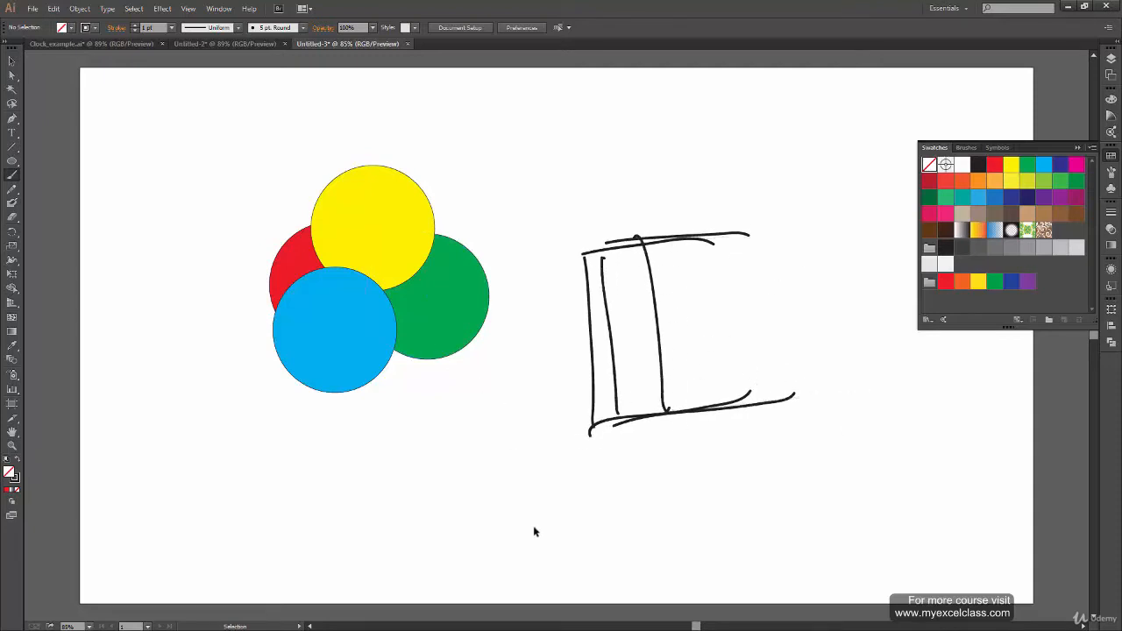
{"action": "key", "text": "v"}
{"action": "key", "text": "ctrl+z"}
{"action": "key", "text": "b"}
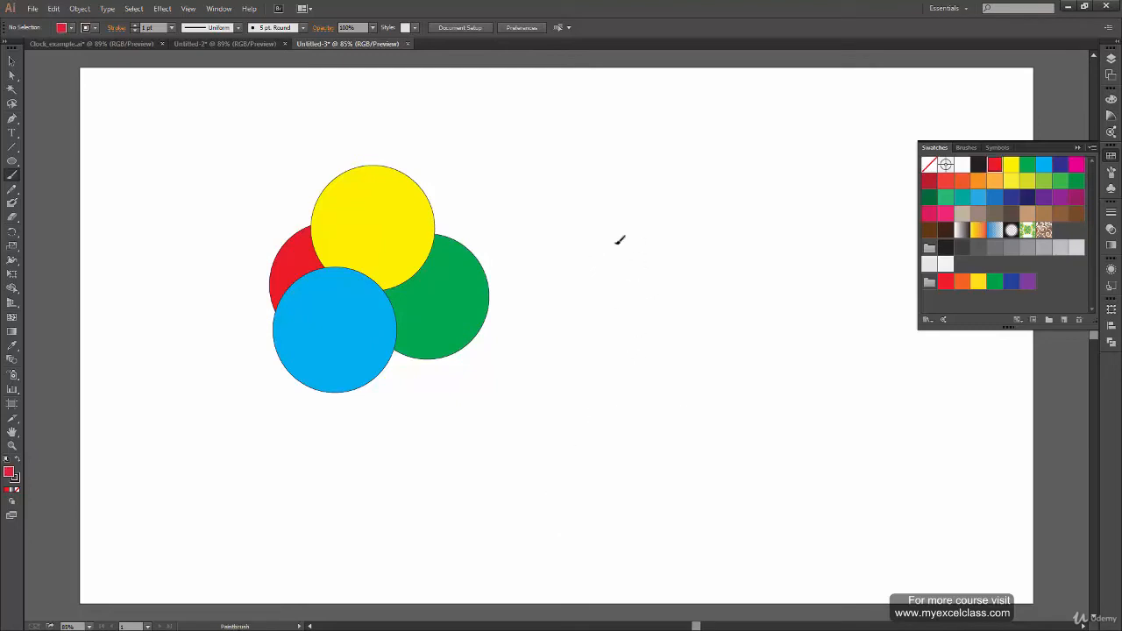
Sketch three overlapping circles of increasing size beside the coloured circles with black Paintbrush strokes
{"action": "mouse_move", "coordinate": [616, 249]}
{"action": "left_mouse_down"}
{"action": "mouse_move", "coordinate": [598, 253]}
{"action": "mouse_move", "coordinate": [628, 251]}
{"action": "left_mouse_up"}
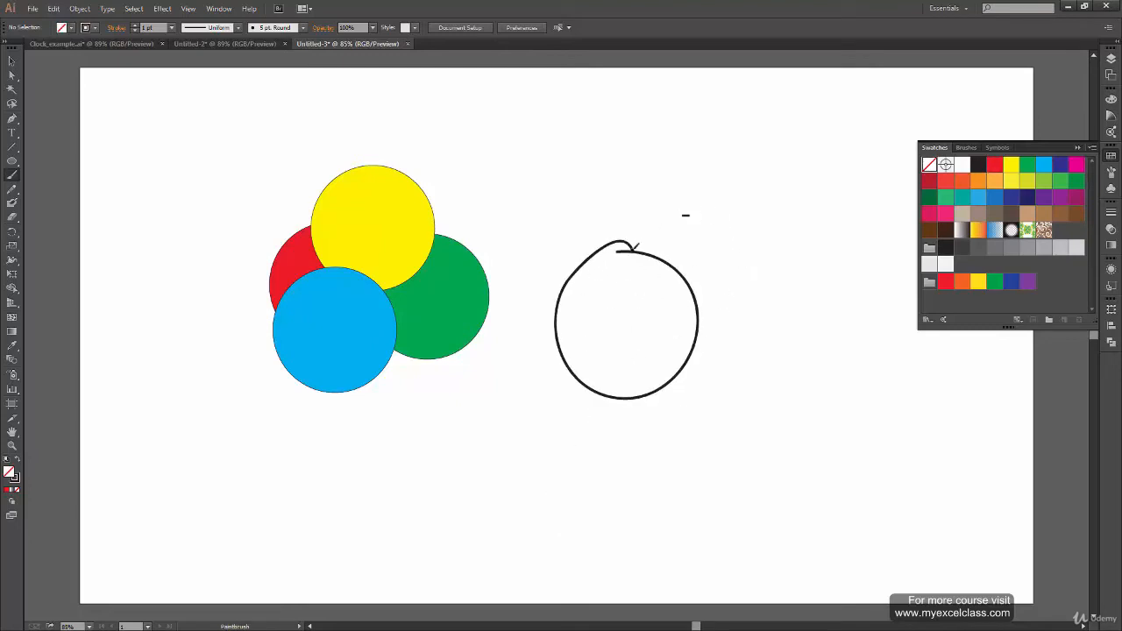
{"action": "mouse_move", "coordinate": [686, 215]}
{"action": "left_mouse_down"}
{"action": "mouse_move", "coordinate": [751, 231]}
{"action": "mouse_move", "coordinate": [684, 216]}
{"action": "left_mouse_up"}
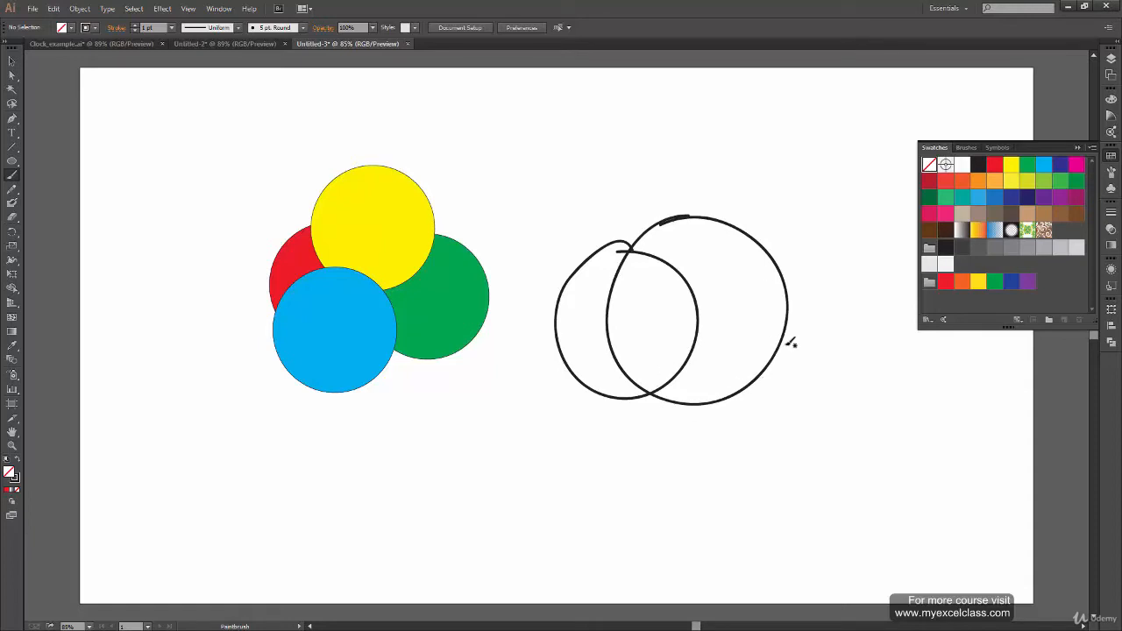
{"action": "left_click_drag", "start_coordinate": [732, 201], "coordinate": [770, 194]}
{"action": "mouse_move", "coordinate": [701, 225]}
{"action": "left_mouse_down"}
{"action": "mouse_move", "coordinate": [839, 213]}
{"action": "mouse_move", "coordinate": [706, 200]}
{"action": "left_mouse_up"}
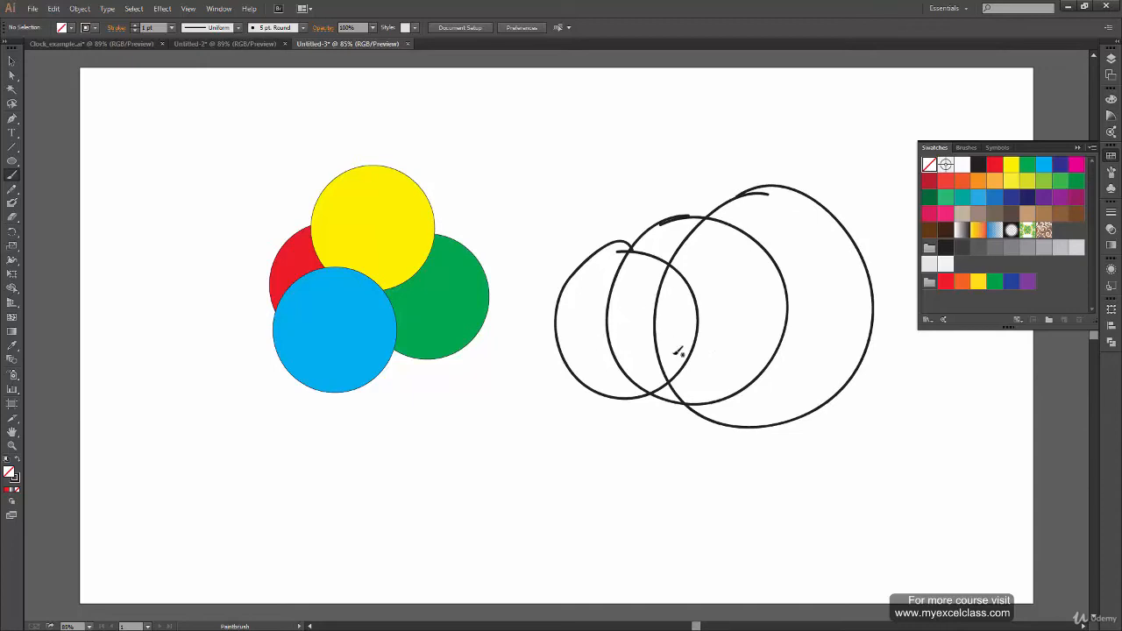
Undo all the brush strokes of the three overlapping circles
{"action": "key", "text": "ctrl+z"}
{"action": "key", "text": "ctrl+z"}
{"action": "key", "text": "ctrl+z"}
{"action": "key", "text": "ctrl+z"}
{"action": "key", "text": "ctrl+z"}
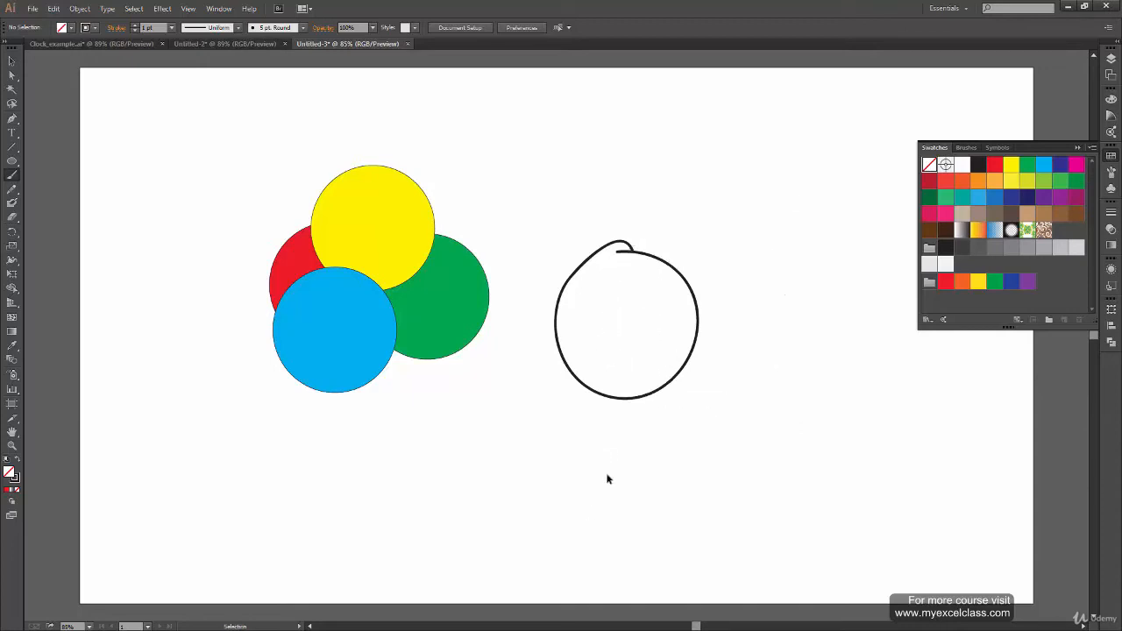
Sketch three separate upright ovals side by side with the Paintbrush, making the third one the largest
{"action": "mouse_move", "coordinate": [589, 260]}
{"action": "left_mouse_down"}
{"action": "mouse_move", "coordinate": [569, 345]}
{"action": "mouse_move", "coordinate": [591, 262]}
{"action": "left_mouse_up"}
{"action": "mouse_move", "coordinate": [650, 202]}
{"action": "left_mouse_down"}
{"action": "mouse_move", "coordinate": [641, 397]}
{"action": "mouse_move", "coordinate": [664, 351]}
{"action": "left_mouse_up"}
{"action": "key", "text": "ctrl+z"}
{"action": "mouse_move", "coordinate": [654, 241]}
{"action": "left_mouse_down"}
{"action": "mouse_move", "coordinate": [642, 383]}
{"action": "mouse_move", "coordinate": [651, 243]}
{"action": "left_mouse_up"}
{"action": "mouse_move", "coordinate": [718, 219]}
{"action": "left_mouse_down"}
{"action": "mouse_move", "coordinate": [698, 293]}
{"action": "mouse_move", "coordinate": [733, 221]}
{"action": "left_mouse_up"}
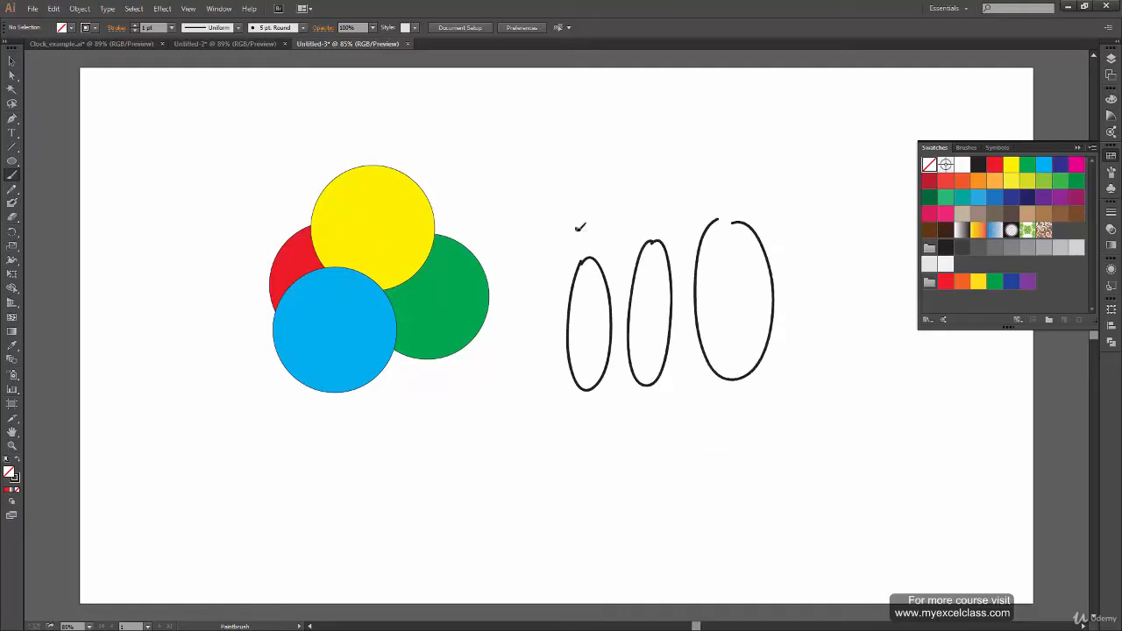
Write the circled numbers 1, 2 and 3 above the three sketched ovals
{"action": "mouse_move", "coordinate": [577, 224]}
{"action": "left_mouse_down"}
{"action": "mouse_move", "coordinate": [656, 224]}
{"action": "mouse_move", "coordinate": [650, 205]}
{"action": "left_mouse_up"}
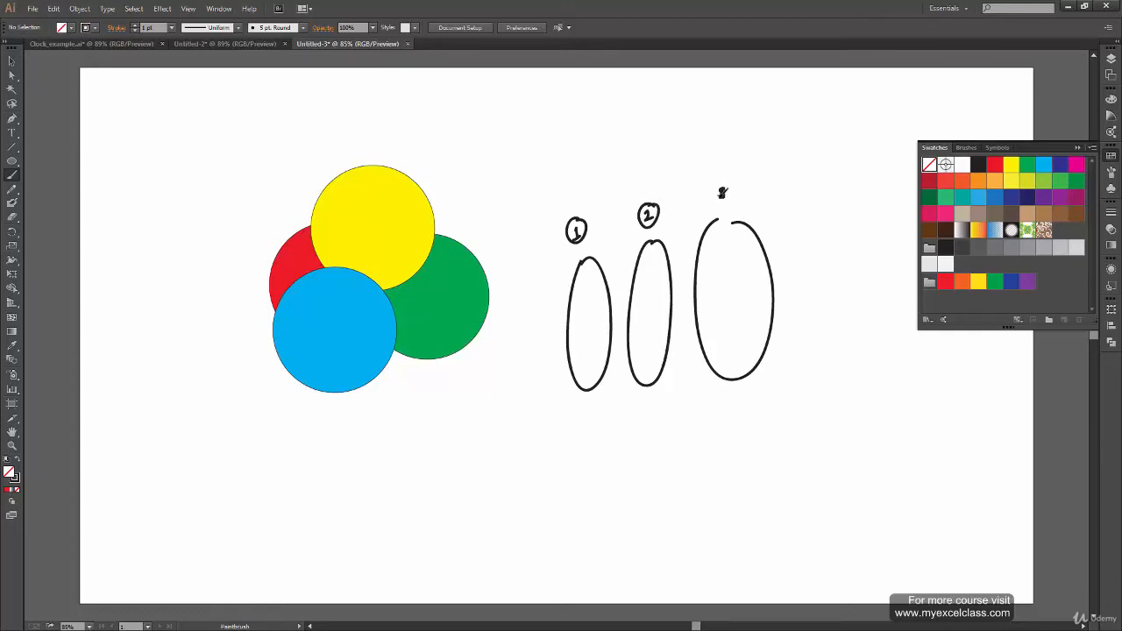
{"action": "left_click_drag", "start_coordinate": [716, 186], "coordinate": [717, 199]}
{"action": "left_click_drag", "start_coordinate": [721, 180], "coordinate": [717, 181]}
Replace the curved arrow drawn beyond oval 3 with one from oval 1 to a narrow oval between 2 and 3
{"action": "mouse_move", "coordinate": [589, 391]}
{"action": "left_mouse_down"}
{"action": "mouse_move", "coordinate": [609, 430]}
{"action": "mouse_move", "coordinate": [665, 452]}
{"action": "mouse_move", "coordinate": [752, 420]}
{"action": "mouse_move", "coordinate": [786, 382]}
{"action": "left_mouse_up"}
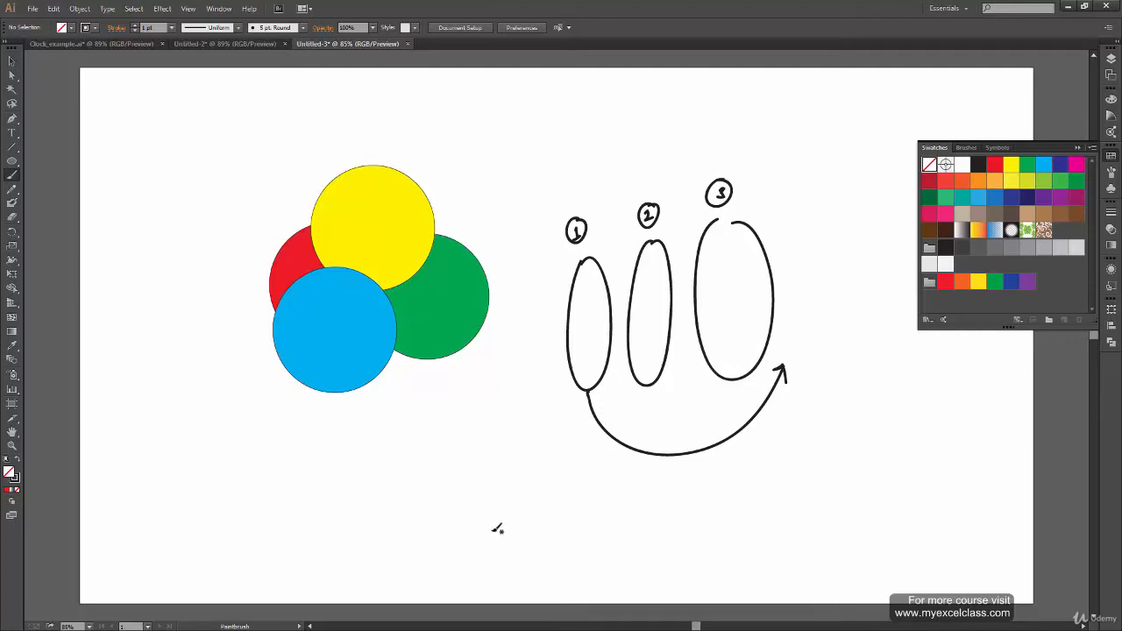
{"action": "key", "text": "ctrl+z"}
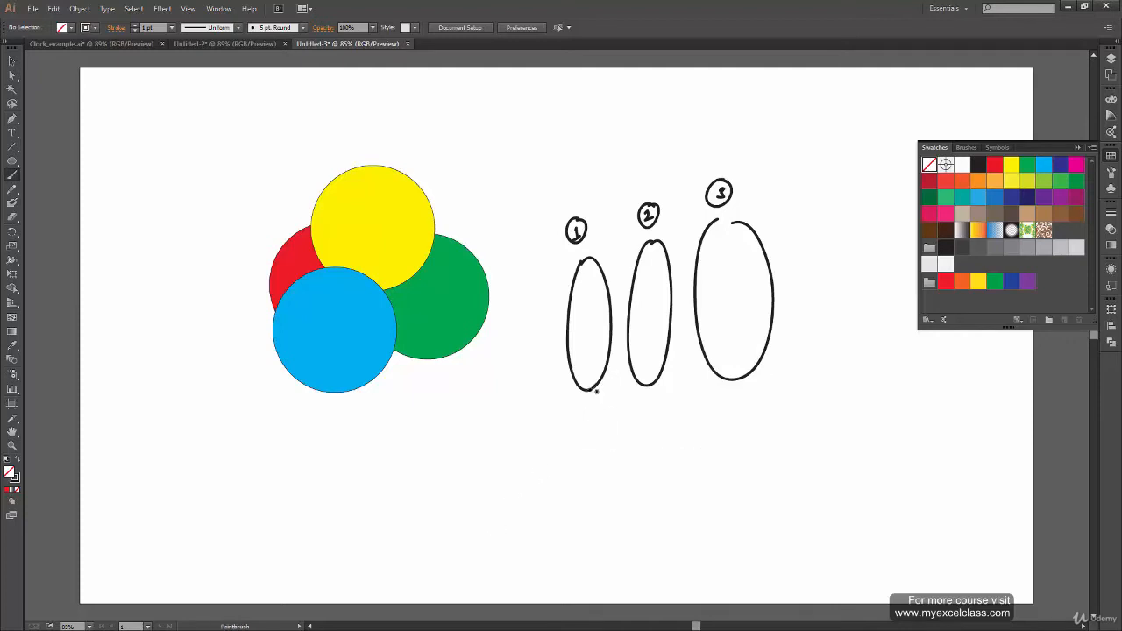
{"action": "mouse_move", "coordinate": [597, 392]}
{"action": "left_mouse_down"}
{"action": "mouse_move", "coordinate": [610, 424]}
{"action": "mouse_move", "coordinate": [638, 433]}
{"action": "mouse_move", "coordinate": [677, 386]}
{"action": "mouse_move", "coordinate": [680, 396]}
{"action": "left_mouse_up"}
{"action": "mouse_move", "coordinate": [689, 242]}
{"action": "left_mouse_down"}
{"action": "mouse_move", "coordinate": [678, 356]}
{"action": "mouse_move", "coordinate": [691, 246]}
{"action": "left_mouse_up"}
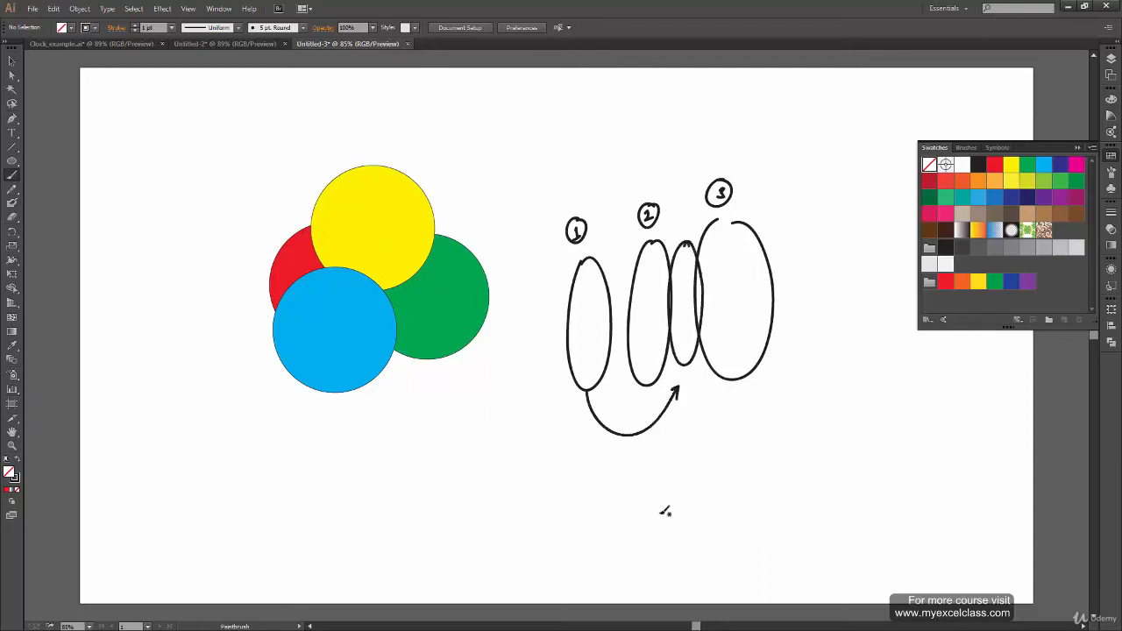
Undo all the brush strokes of the numbered ovals and the arrow
{"action": "key", "text": "ctrl+z"}
{"action": "key", "text": "ctrl+z"}
{"action": "key", "text": "ctrl+z"}
{"action": "key", "text": "ctrl+z"}
{"action": "key", "text": "ctrl+z"}
{"action": "key", "text": "ctrl+z"}
{"action": "key", "text": "ctrl+z"}
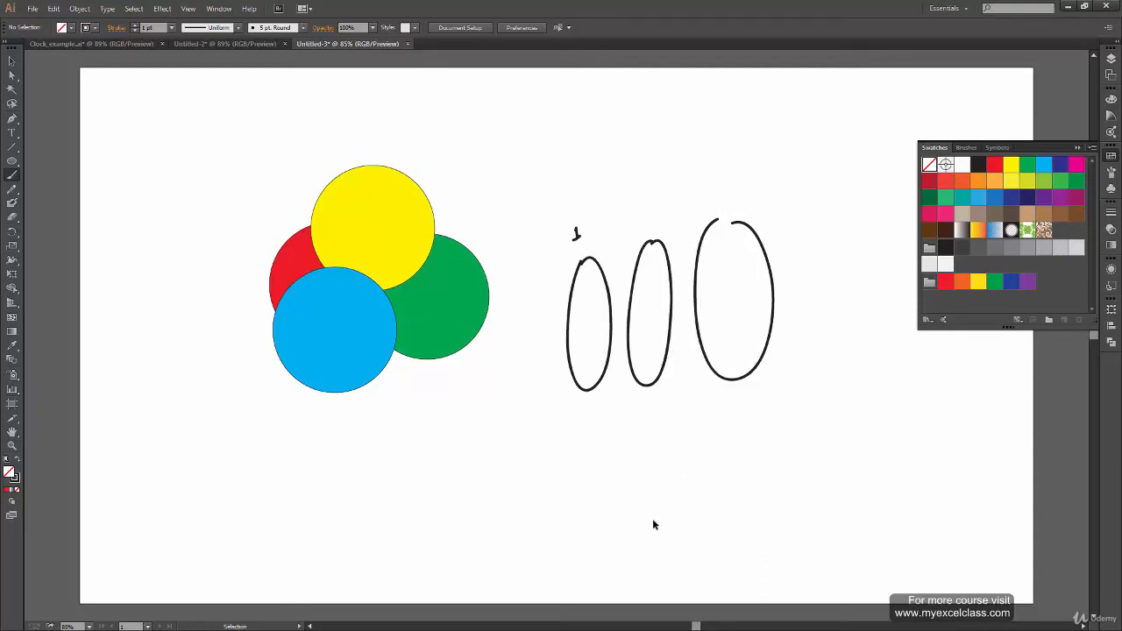
{"action": "key", "text": "ctrl+z"}
{"action": "key", "text": "ctrl+z"}
{"action": "key", "text": "ctrl+z"}
{"action": "key", "text": "ctrl+z"}
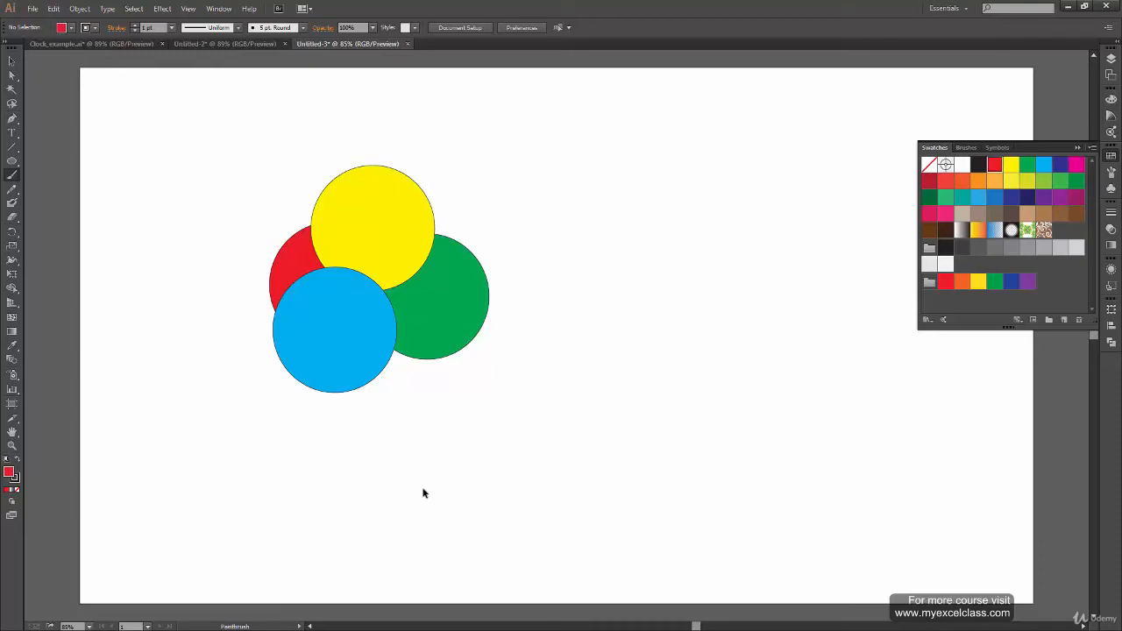
Move the red circle slightly and bring it forward one level in the stacking order
{"action": "key", "text": "v"}
{"action": "left_click", "coordinate": [296, 244]}
{"action": "left_click_drag", "start_coordinate": [304, 270], "coordinate": [364, 277]}
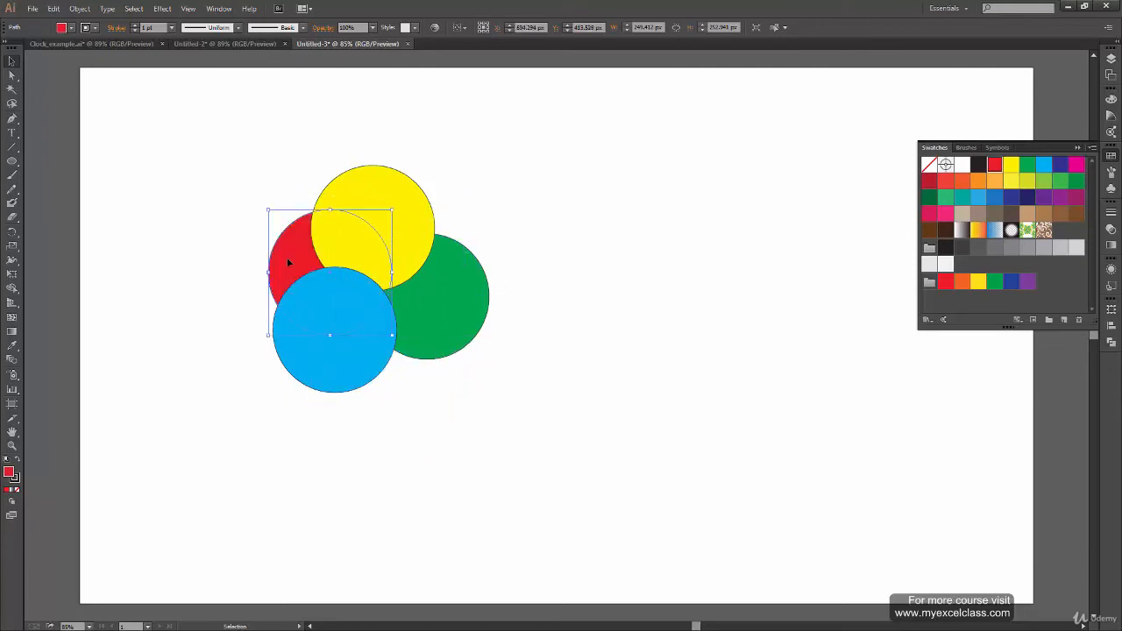
{"action": "right_click", "coordinate": [290, 264]}
{"action": "mouse_move", "coordinate": [368, 427]}
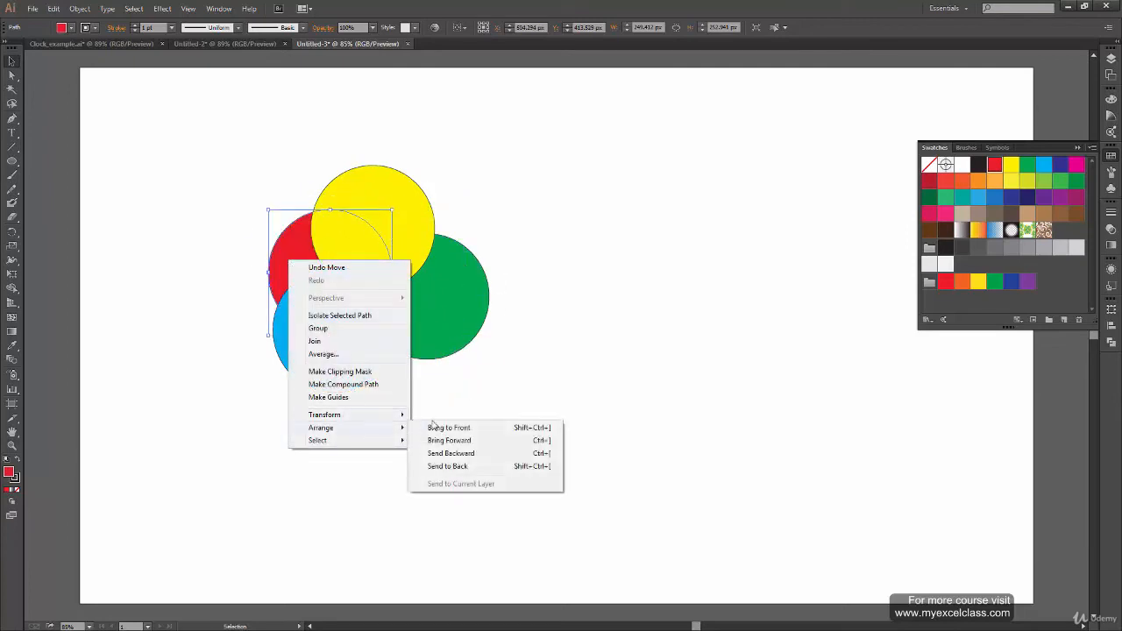
{"action": "left_click", "coordinate": [481, 442]}
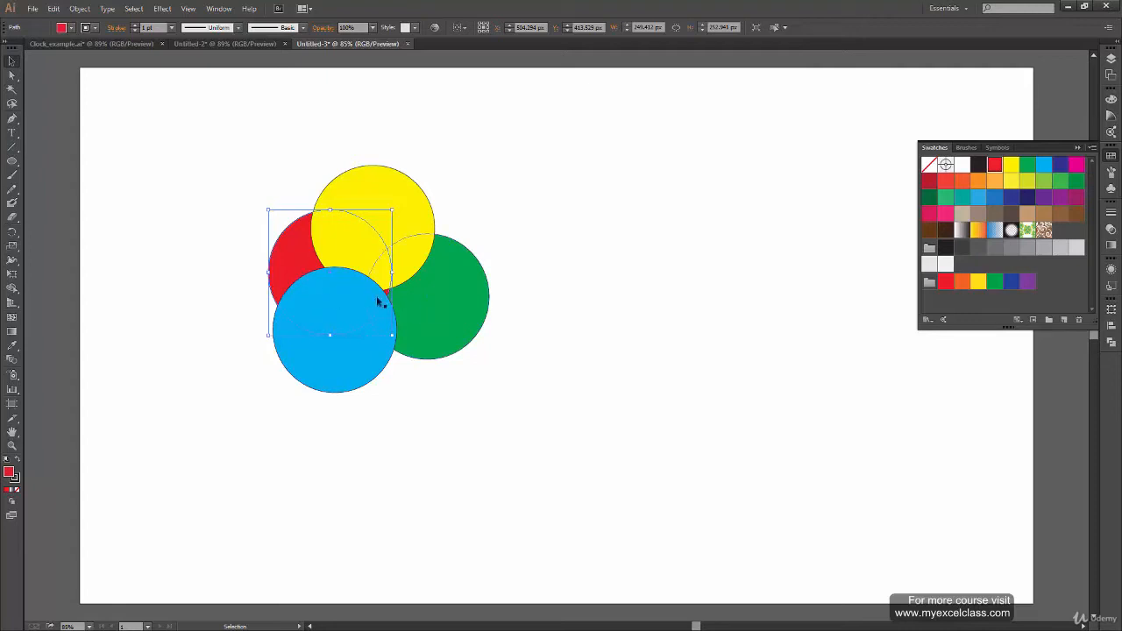
Move the red circle so that it overlaps the green one more, and send it to the back
{"action": "left_click_drag", "start_coordinate": [306, 251], "coordinate": [341, 263]}
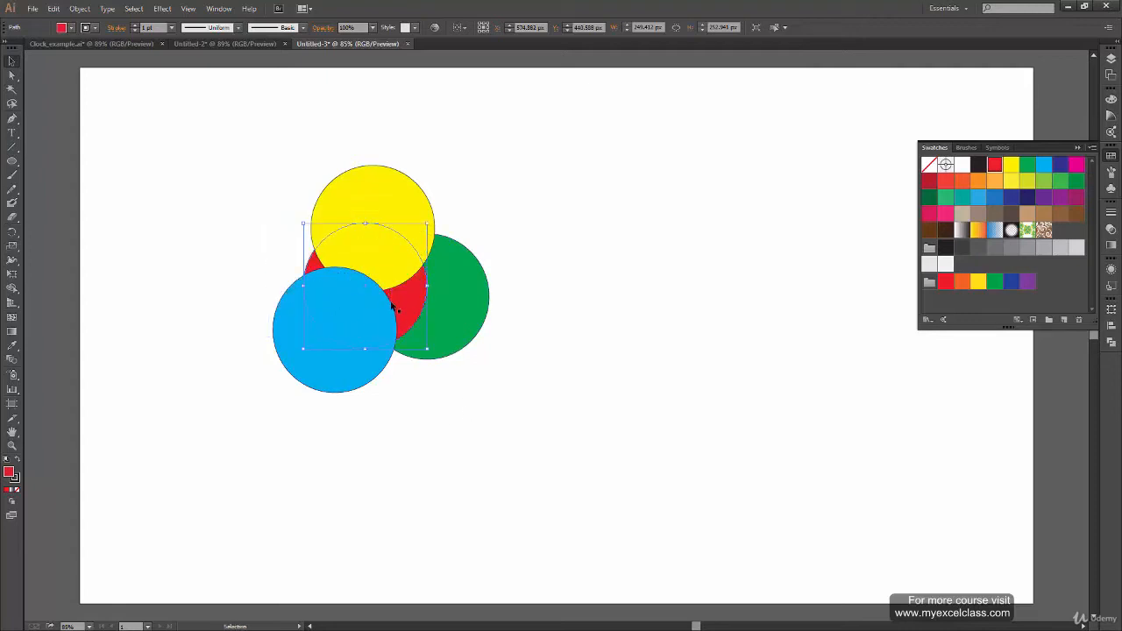
{"action": "left_click_drag", "start_coordinate": [408, 311], "coordinate": [403, 303]}
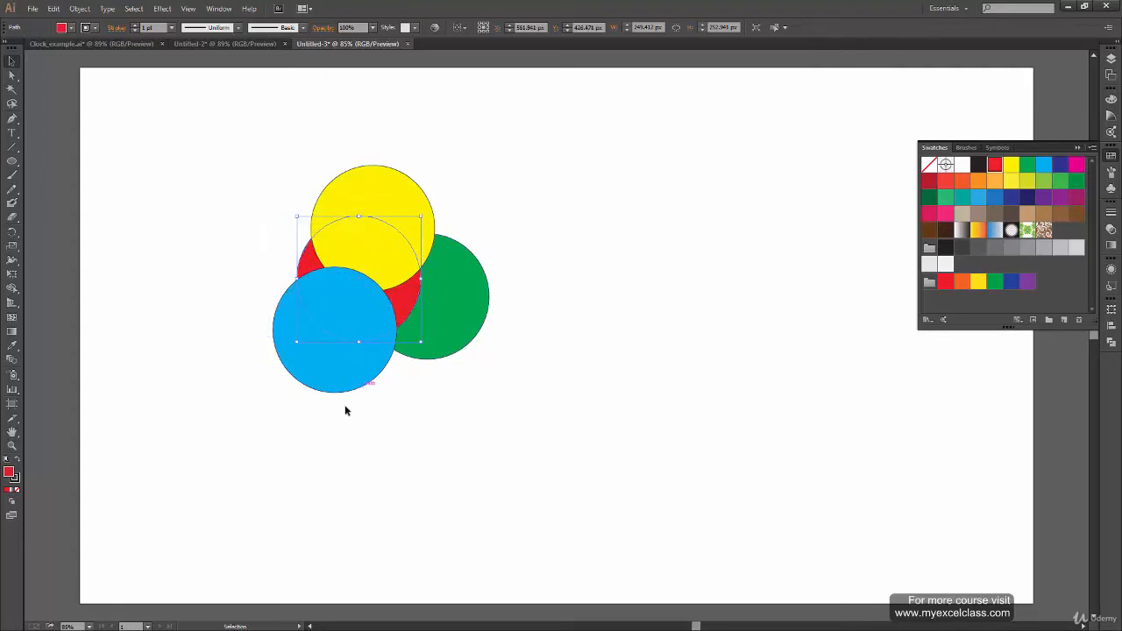
{"action": "right_click", "coordinate": [398, 305]}
{"action": "mouse_move", "coordinate": [465, 473]}
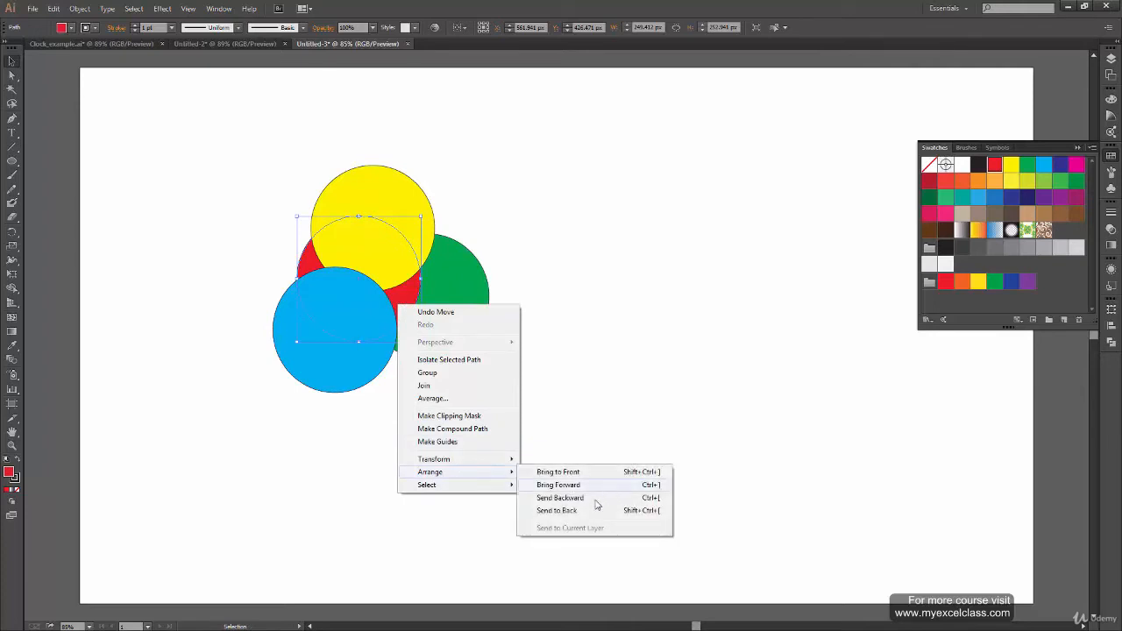
{"action": "left_click", "coordinate": [557, 510]}
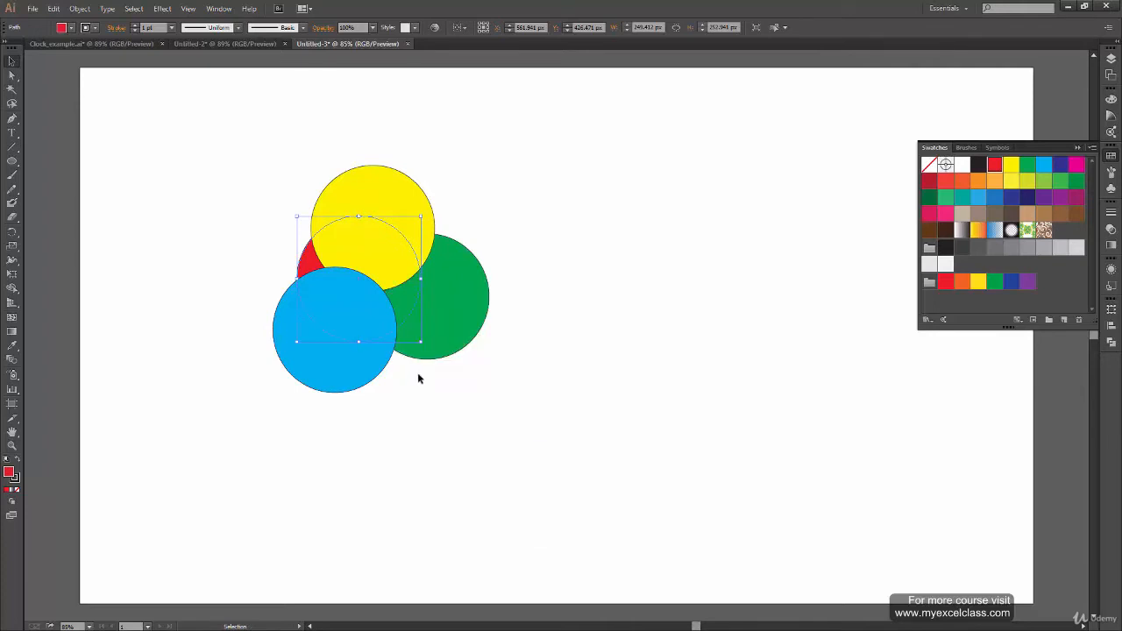
Bring the red circle forward one level at a time, above the green, yellow and blue circles
{"action": "right_click", "coordinate": [311, 262]}
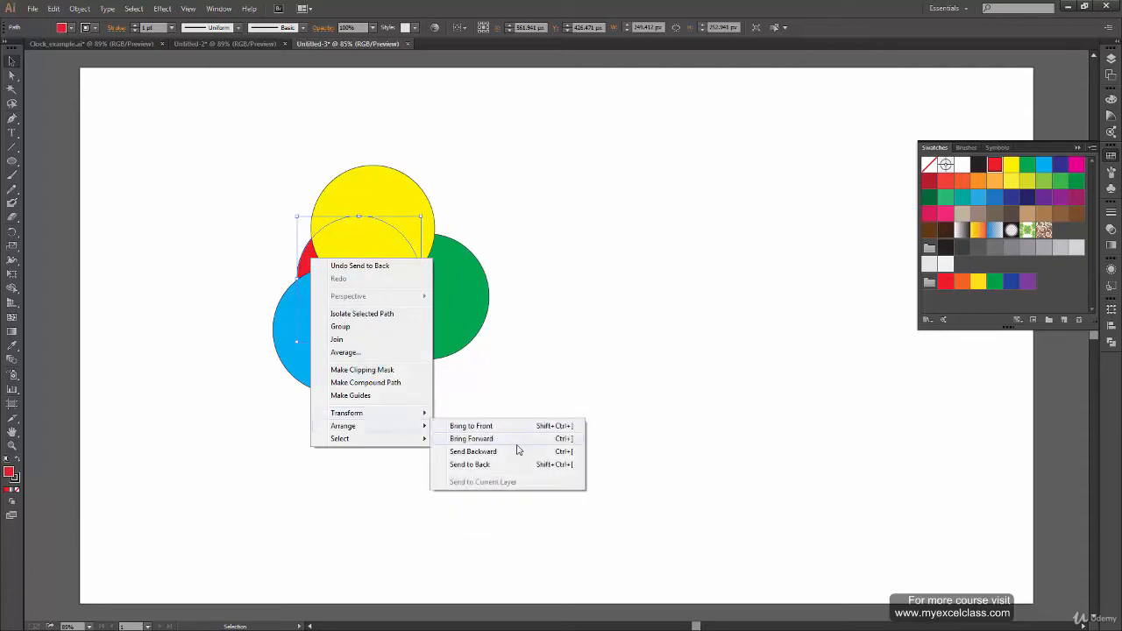
{"action": "left_click", "coordinate": [513, 441]}
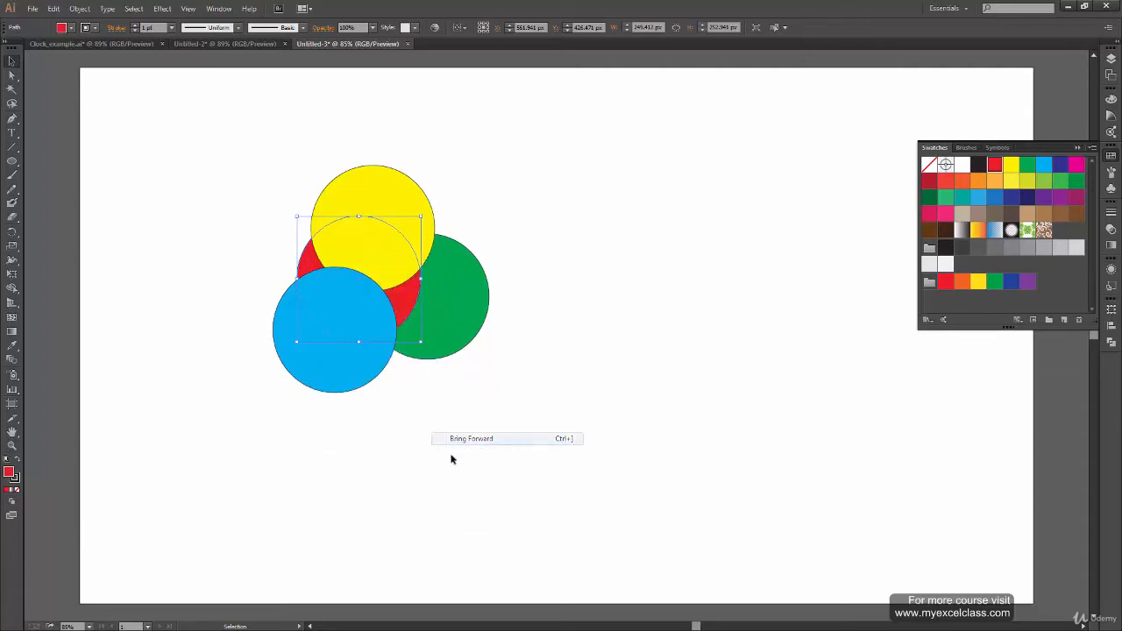
{"action": "right_click", "coordinate": [406, 299]}
{"action": "mouse_move", "coordinate": [468, 466]}
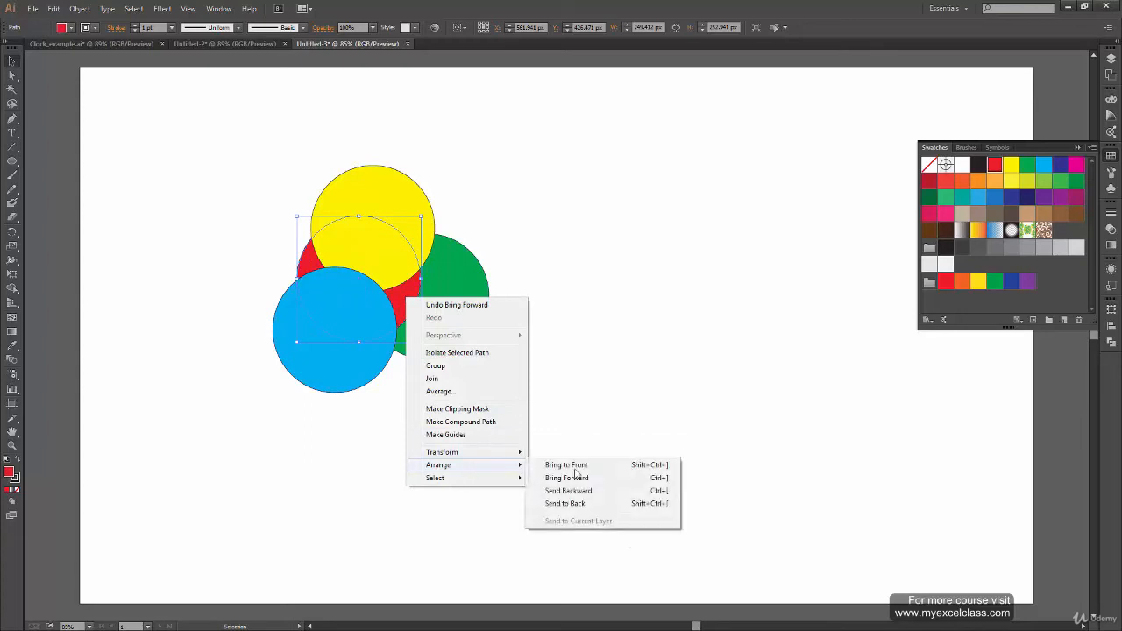
{"action": "left_click", "coordinate": [602, 482]}
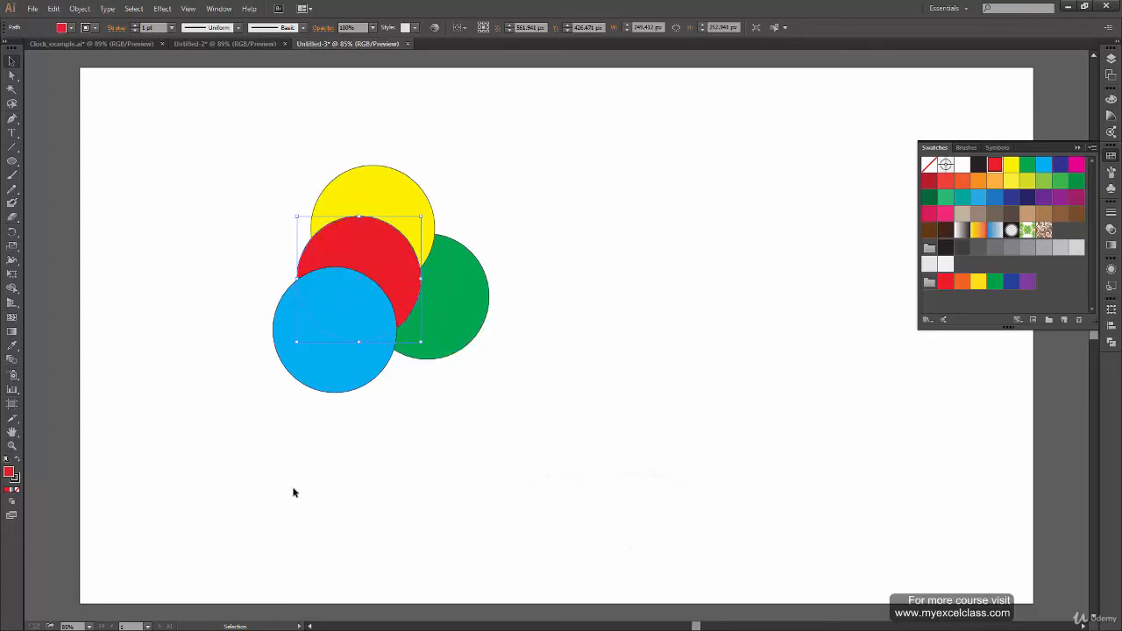
{"action": "right_click", "coordinate": [405, 287]}
{"action": "mouse_move", "coordinate": [476, 451]}
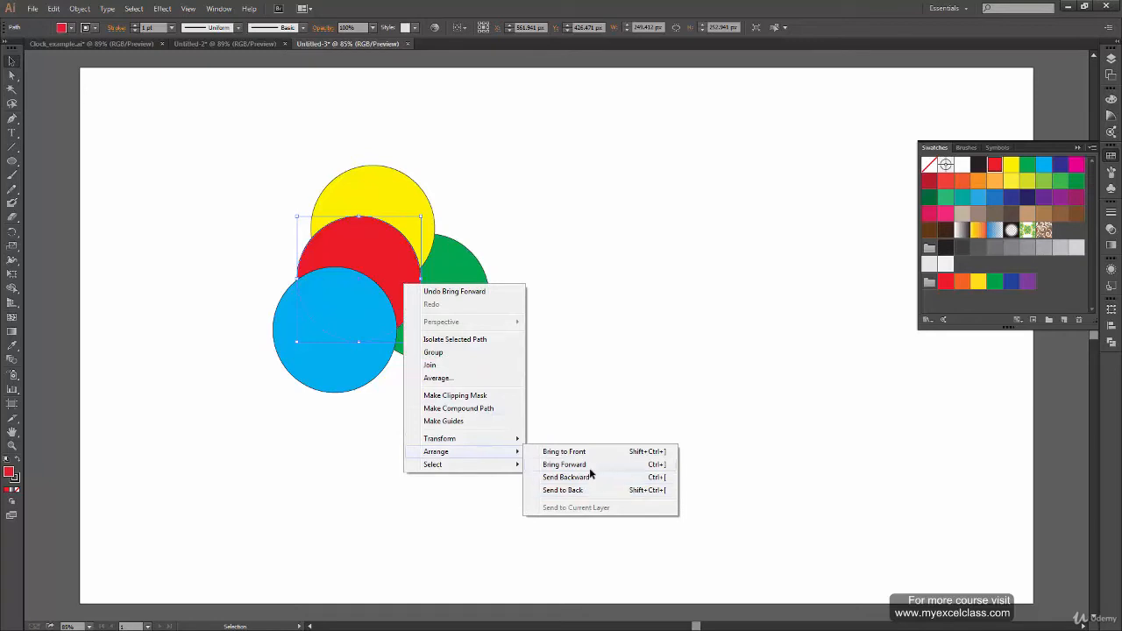
{"action": "left_click", "coordinate": [590, 468]}
Move the green circle slightly toward the red one and bring it to the front of the stack
{"action": "left_click", "coordinate": [474, 316]}
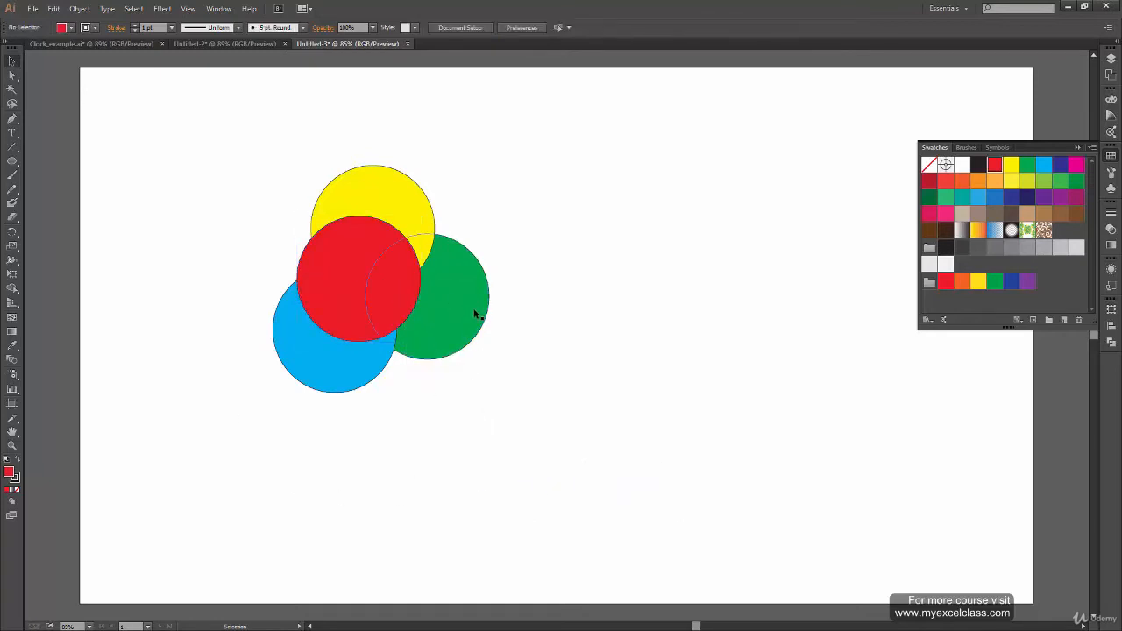
{"action": "left_click_drag", "start_coordinate": [457, 326], "coordinate": [432, 321]}
{"action": "right_click", "coordinate": [436, 309]}
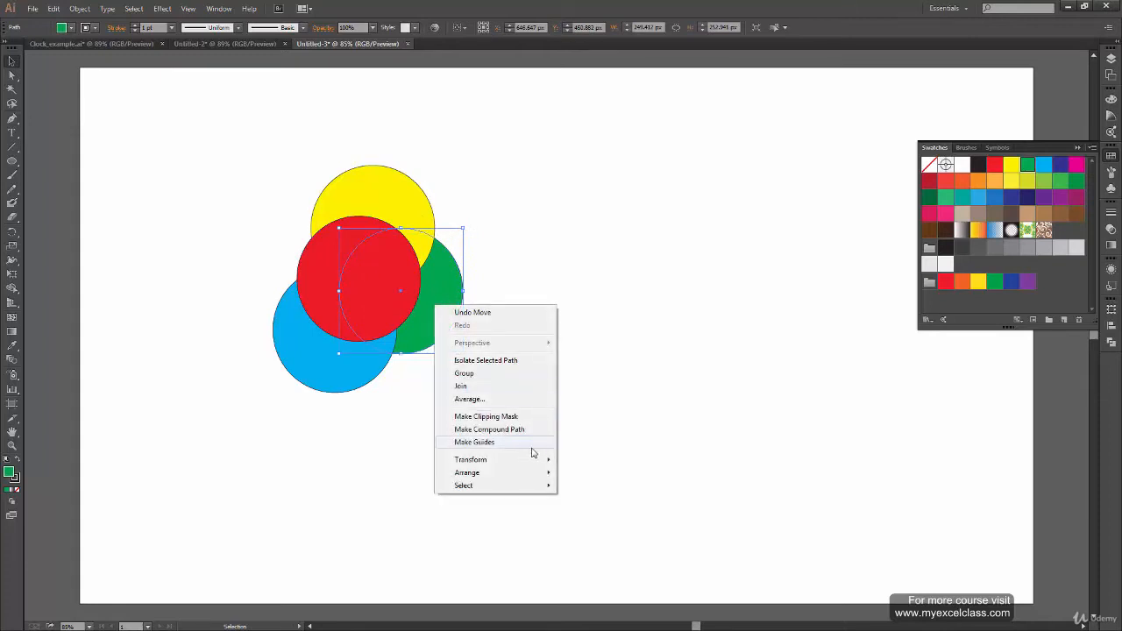
{"action": "mouse_move", "coordinate": [549, 465]}
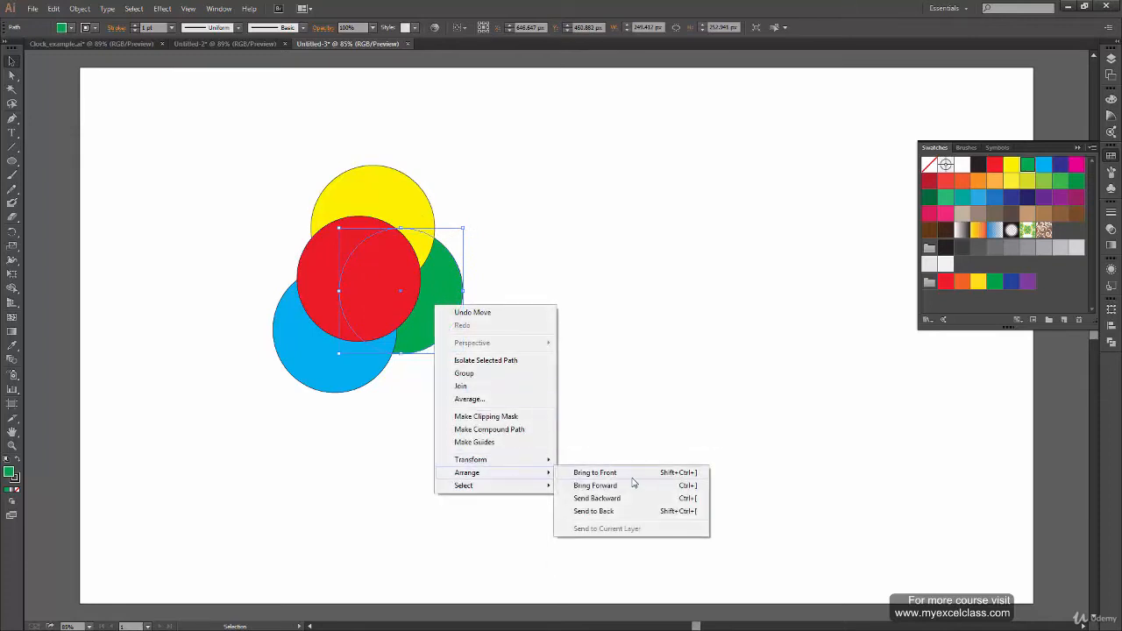
{"action": "left_click", "coordinate": [637, 476]}
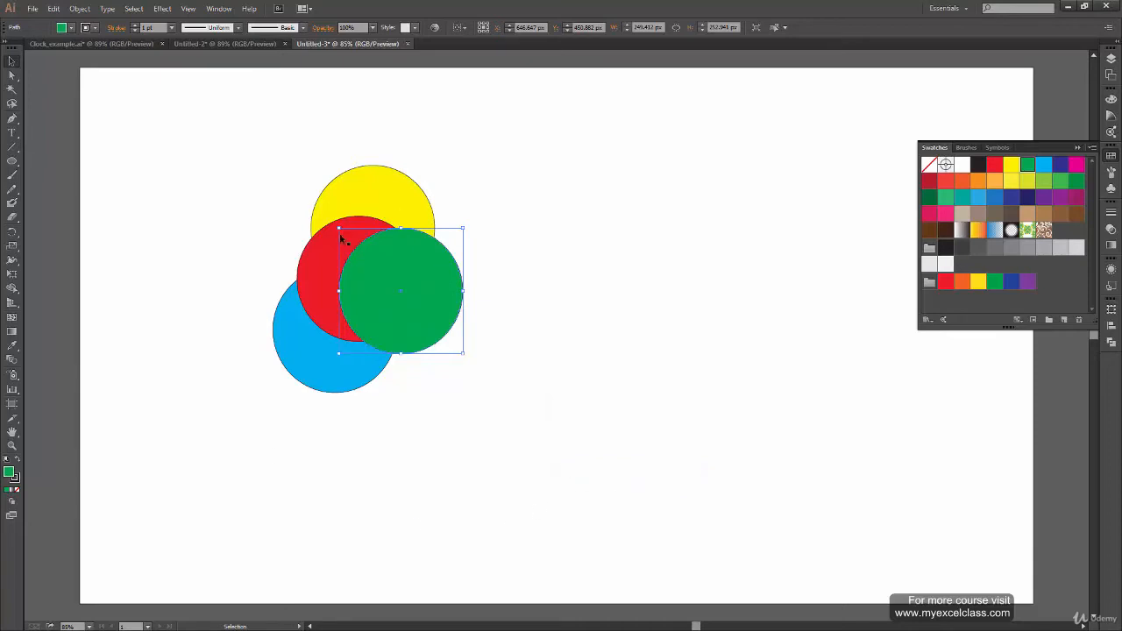
{"action": "left_click", "coordinate": [507, 366]}
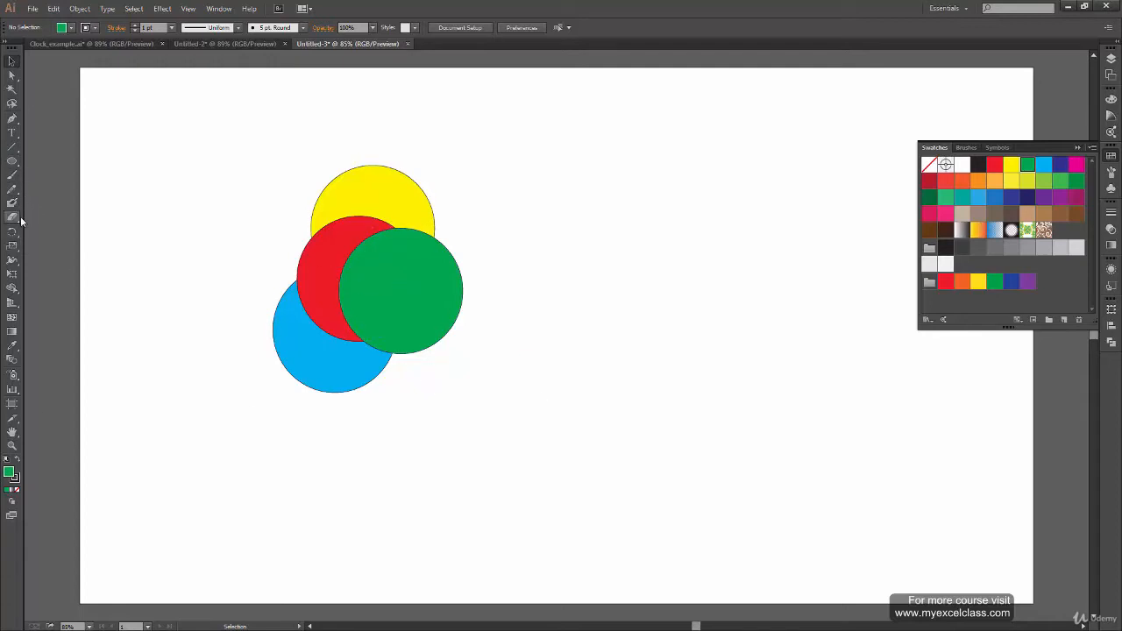
Sketch a three-axis diagram beside the circles with the Paintbrush, with an arrowhead on the diagonal axis
{"action": "left_click", "coordinate": [12, 175]}
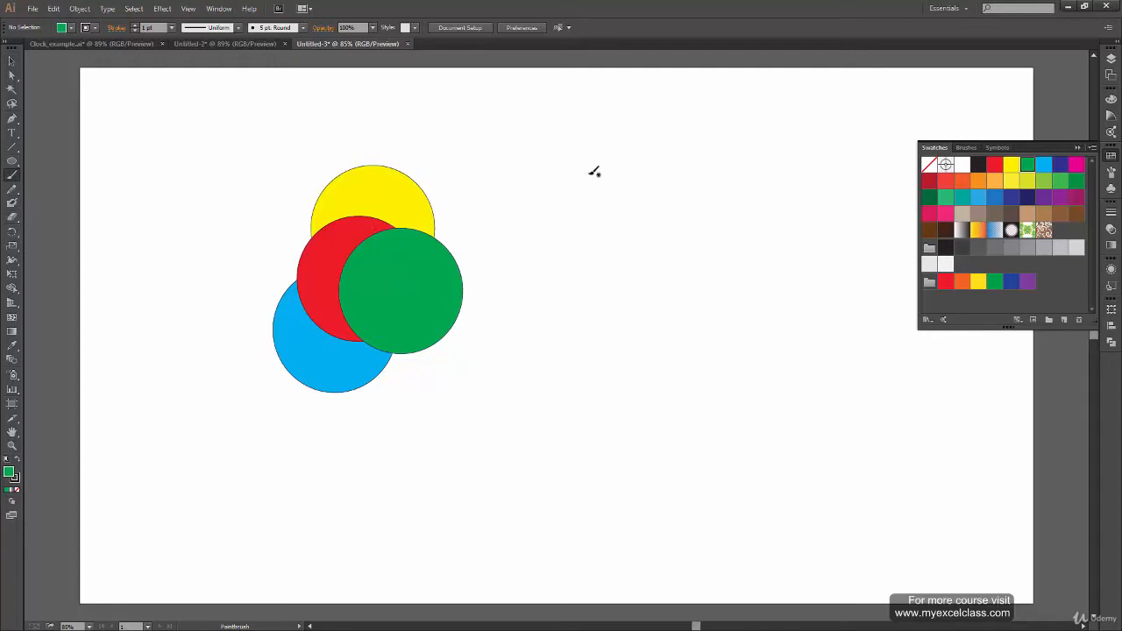
{"action": "left_click_drag", "start_coordinate": [564, 159], "coordinate": [562, 344]}
{"action": "key", "text": "ctrl+z"}
{"action": "mouse_move", "coordinate": [555, 180]}
{"action": "left_mouse_down"}
{"action": "mouse_move", "coordinate": [760, 184]}
{"action": "mouse_move", "coordinate": [555, 182]}
{"action": "mouse_move", "coordinate": [558, 64]}
{"action": "mouse_move", "coordinate": [554, 204]}
{"action": "mouse_move", "coordinate": [554, 181]}
{"action": "mouse_move", "coordinate": [513, 220]}
{"action": "left_mouse_up"}
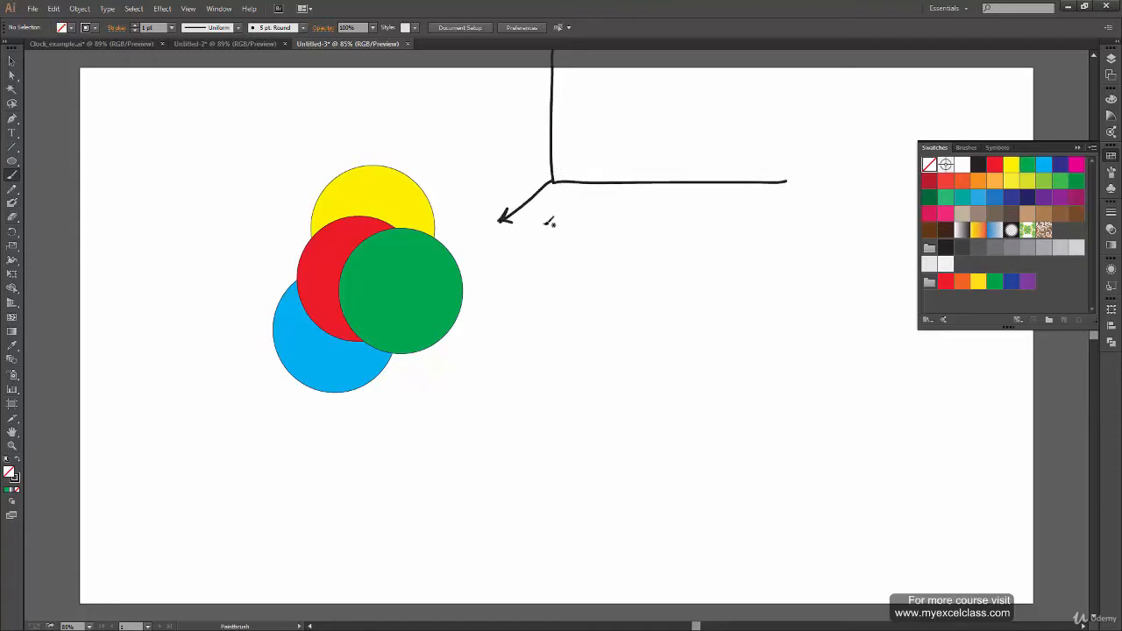
Undo all the brush strokes of the axis diagram
{"action": "key", "text": "ctrl+z"}
{"action": "key", "text": "ctrl+z"}
{"action": "key", "text": "ctrl+z"}
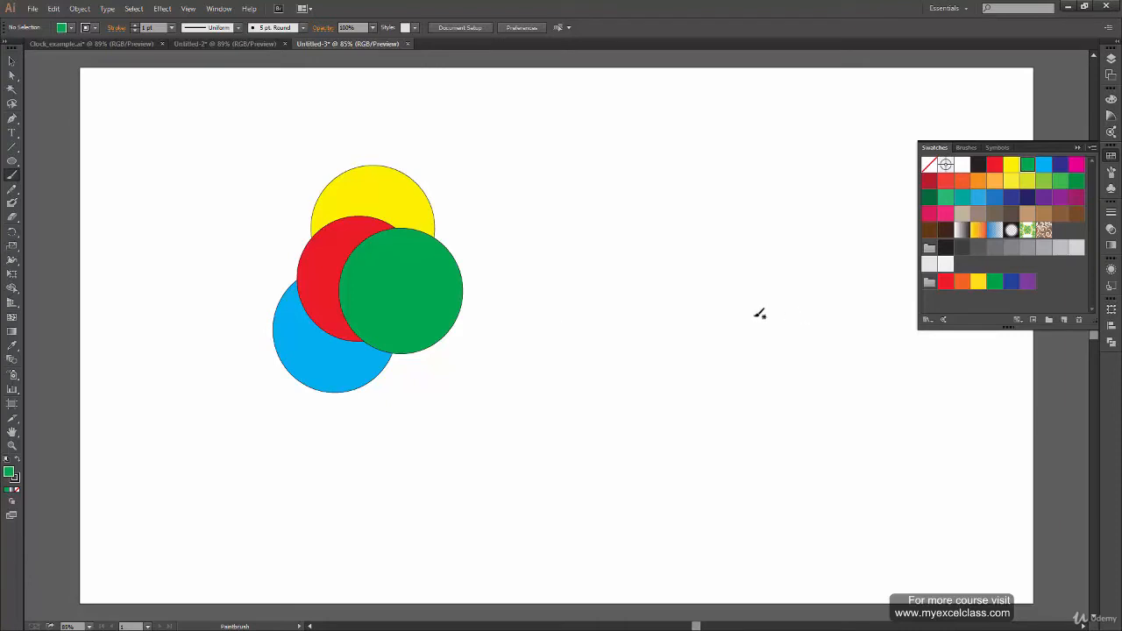
Close the Untitled-3 demonstration document without saving it and return to Untitled-2
{"action": "left_click", "coordinate": [11, 61]}
{"action": "left_click_drag", "start_coordinate": [552, 151], "coordinate": [351, 422]}
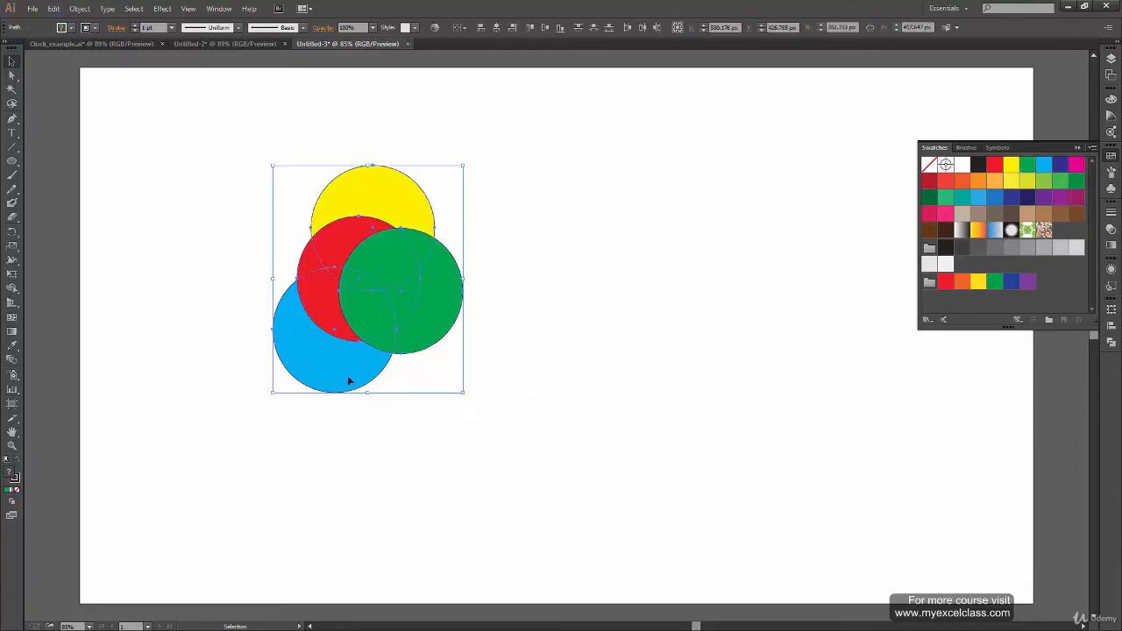
{"action": "left_click", "coordinate": [406, 45]}
{"action": "left_click", "coordinate": [626, 336]}
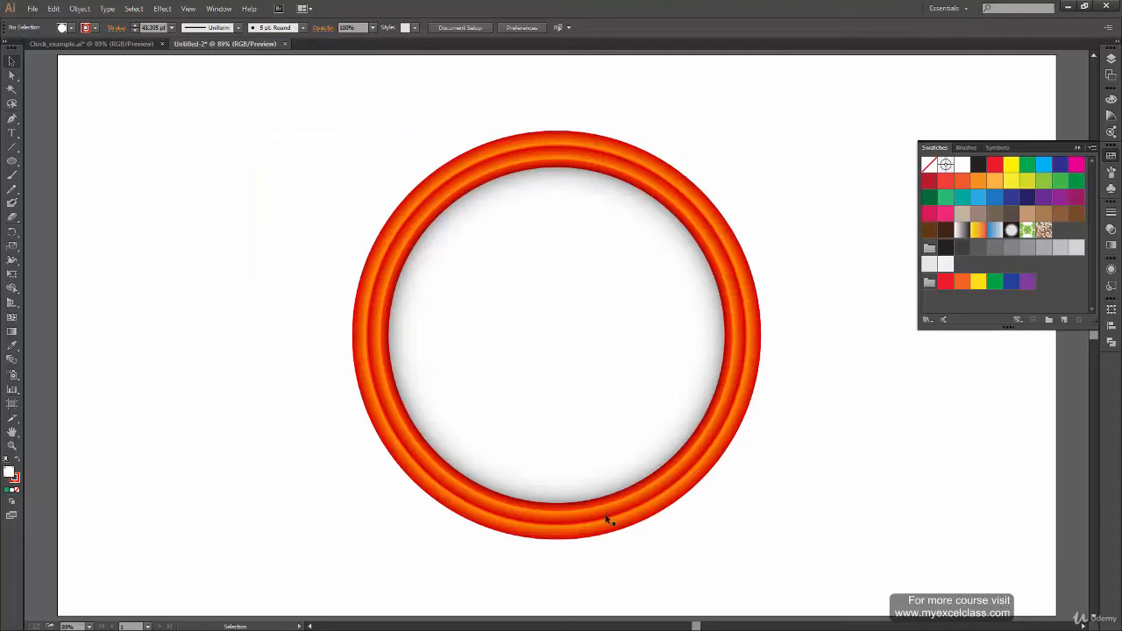
Send the outer orange ring to the back of the stack, behind the inner ring and clock face
{"action": "left_click", "coordinate": [754, 299]}
{"action": "right_click", "coordinate": [753, 302]}
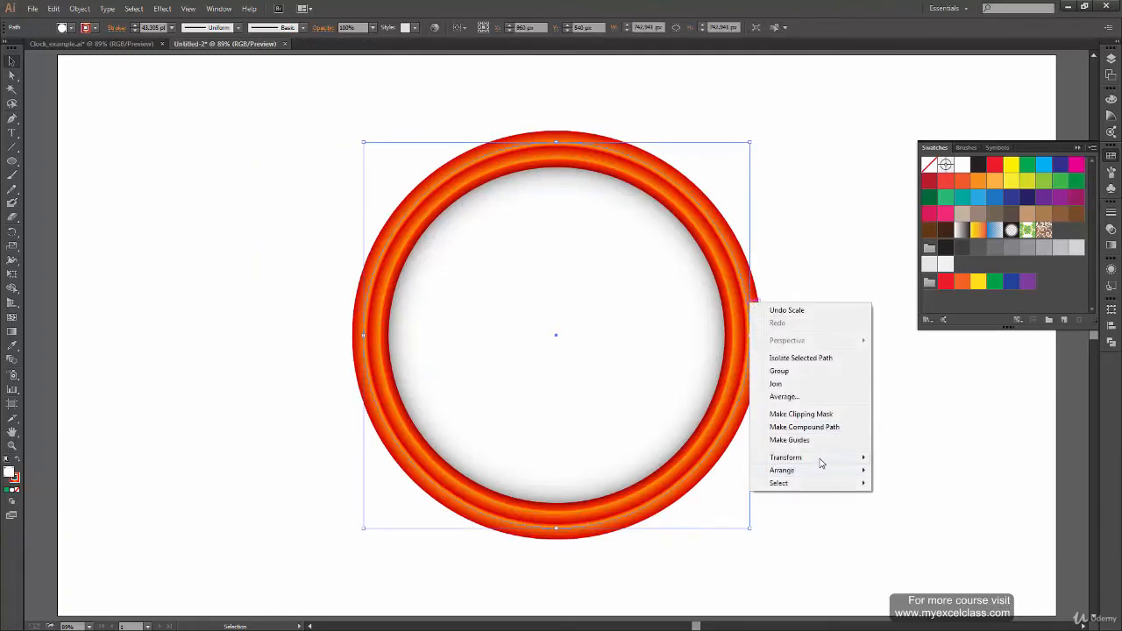
{"action": "mouse_move", "coordinate": [866, 470]}
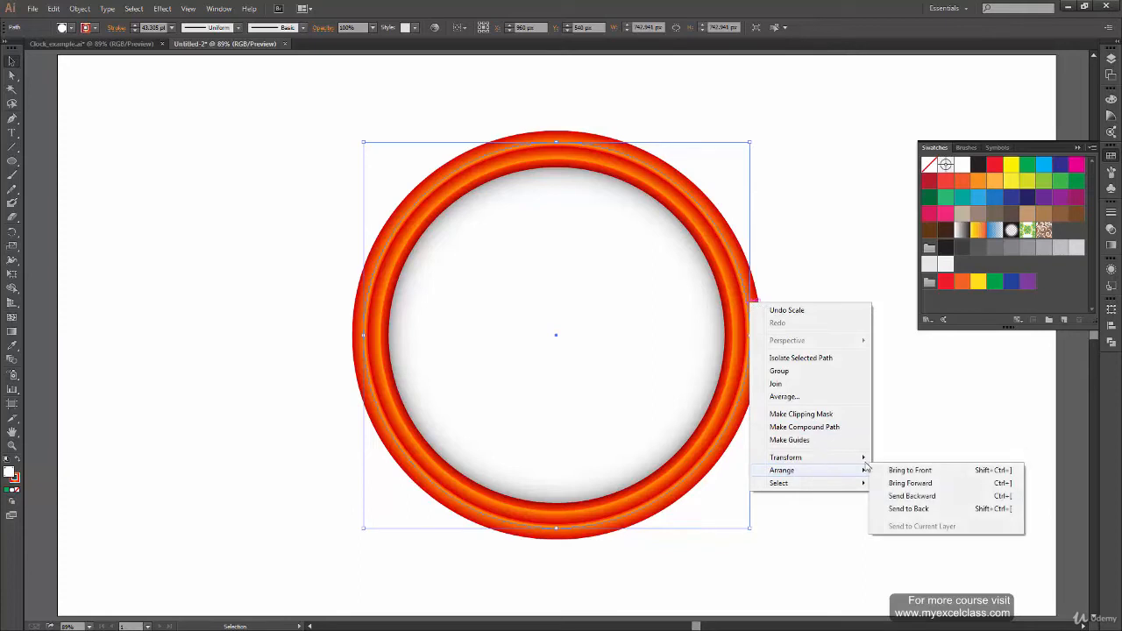
{"action": "left_click", "coordinate": [921, 510]}
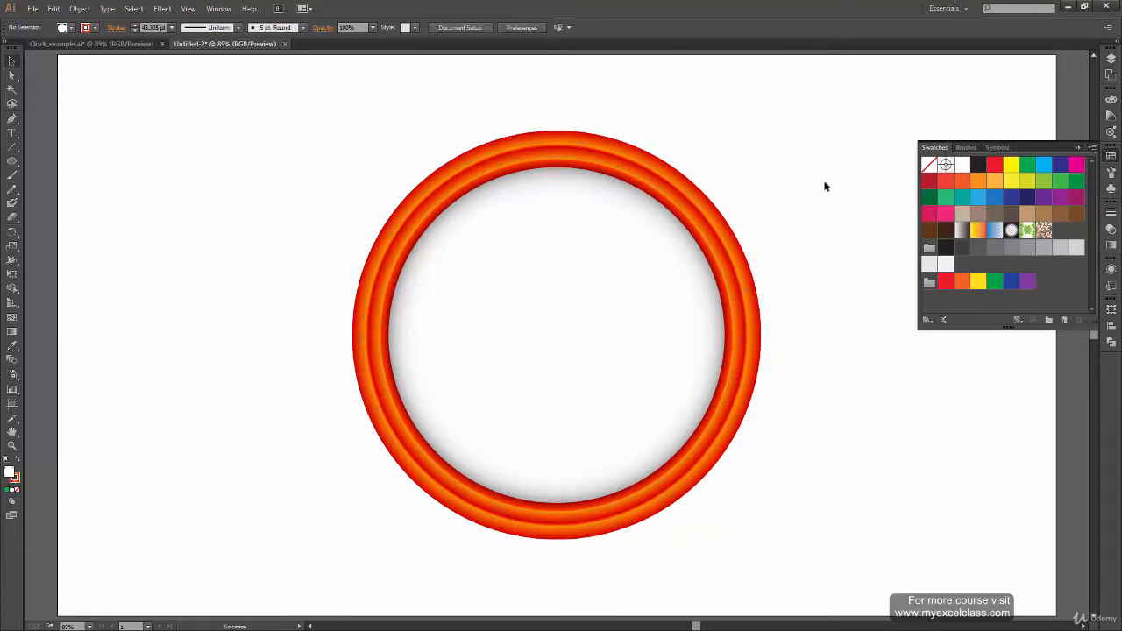
{"action": "left_click_drag", "start_coordinate": [832, 176], "coordinate": [688, 378]}
{"action": "left_click", "coordinate": [814, 463]}
Consult Clock_example.ai, then draw a vertical line about 307 px long in Untitled-2 from the clock's centre up to near the face's upper edge
{"action": "left_click", "coordinate": [97, 44]}
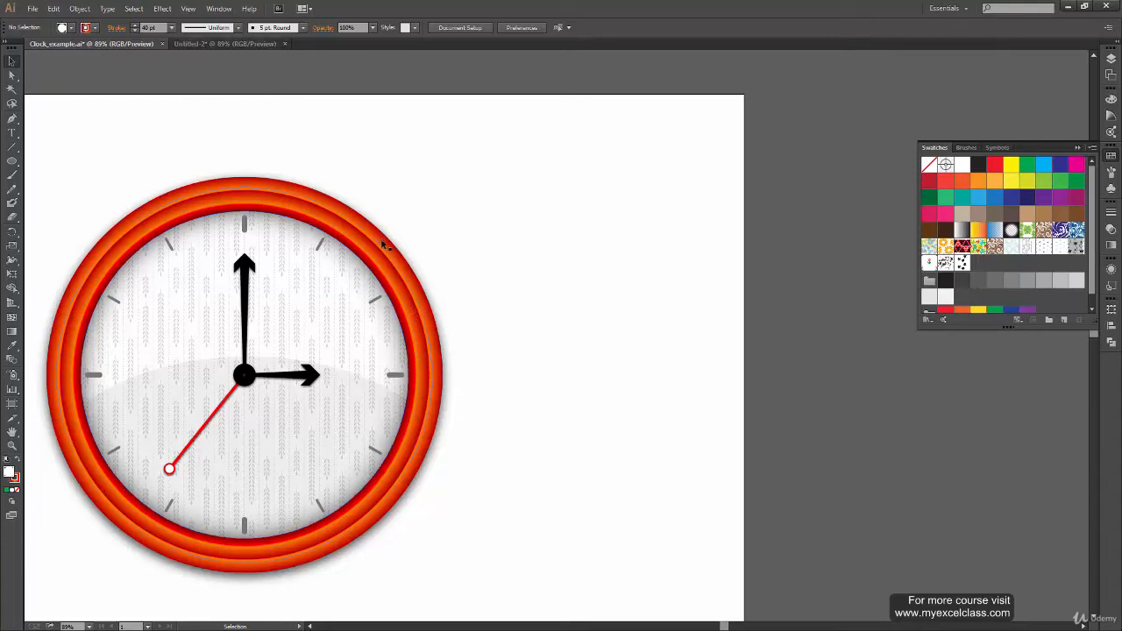
{"action": "key", "text": "ctrl+0"}
{"action": "left_click", "coordinate": [230, 44]}
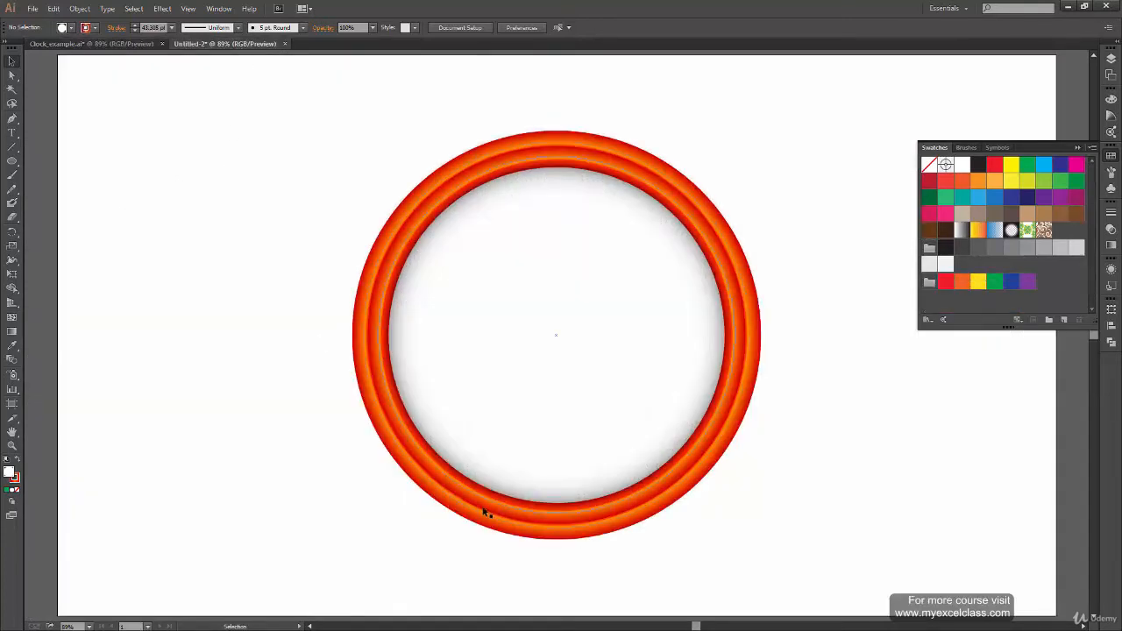
{"action": "left_click", "coordinate": [11, 147]}
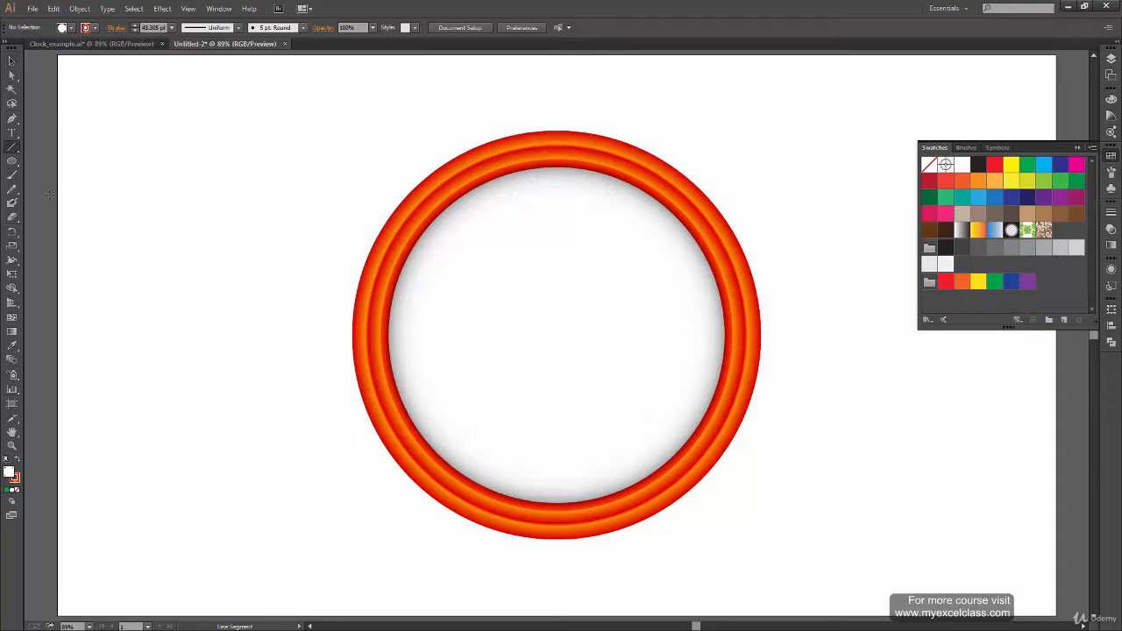
{"action": "left_click", "coordinate": [556, 335]}
{"action": "left_click", "coordinate": [579, 354]}
{"action": "left_click_drag", "start_coordinate": [556, 335], "coordinate": [561, 173]}
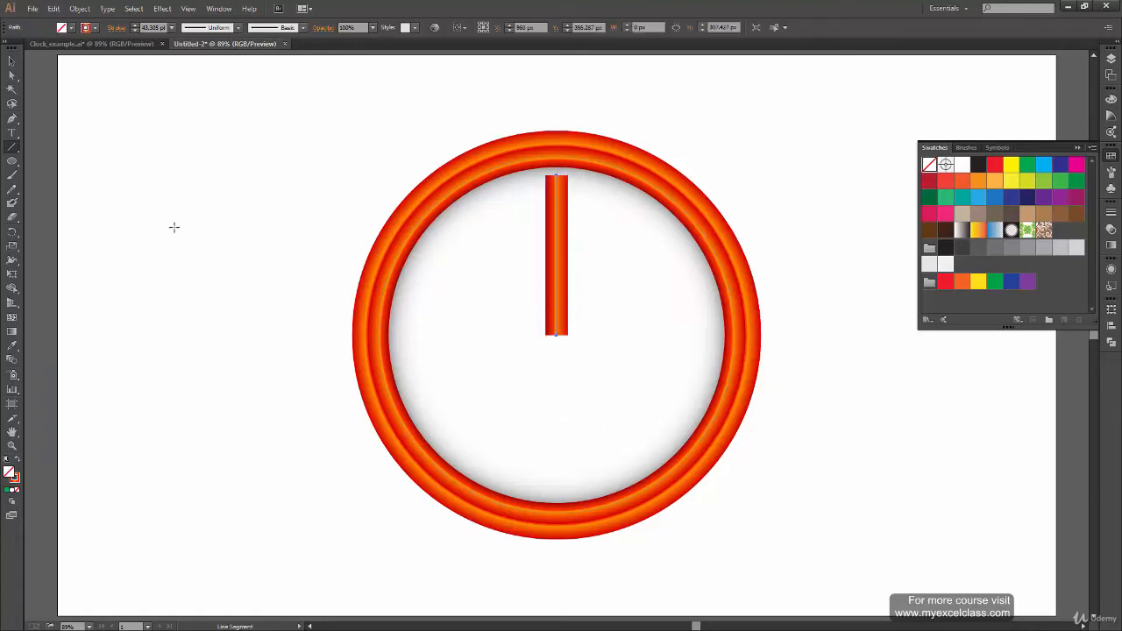
Give the vertical line the default 1 pt black stroke with no fill
{"action": "key", "text": "v"}
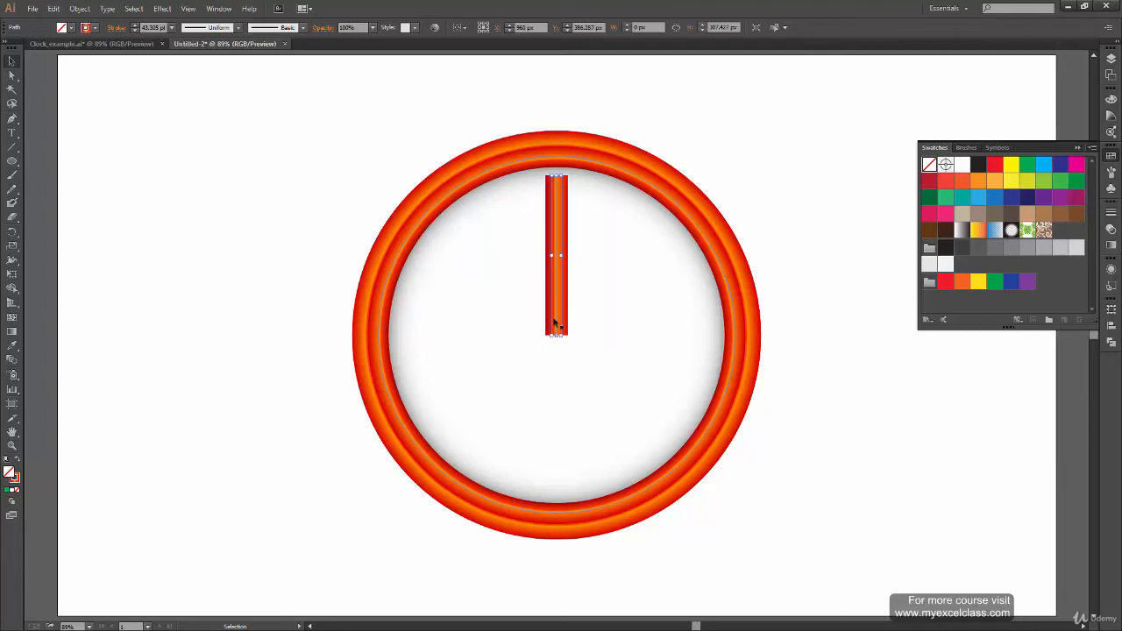
{"action": "left_click", "coordinate": [1111, 212]}
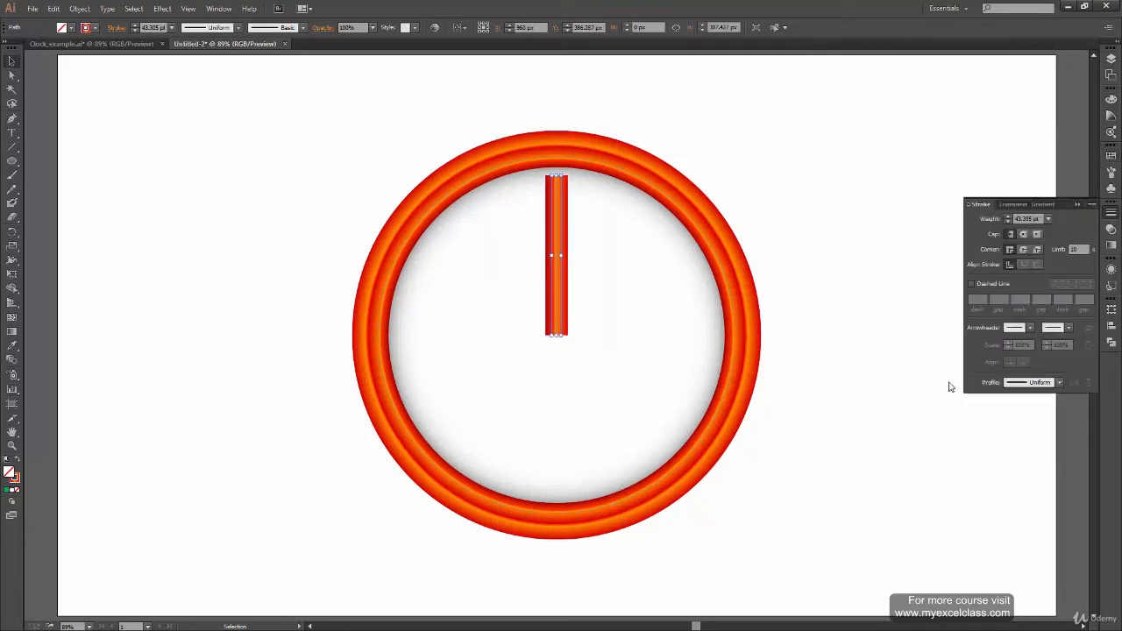
{"action": "left_click", "coordinate": [7, 460]}
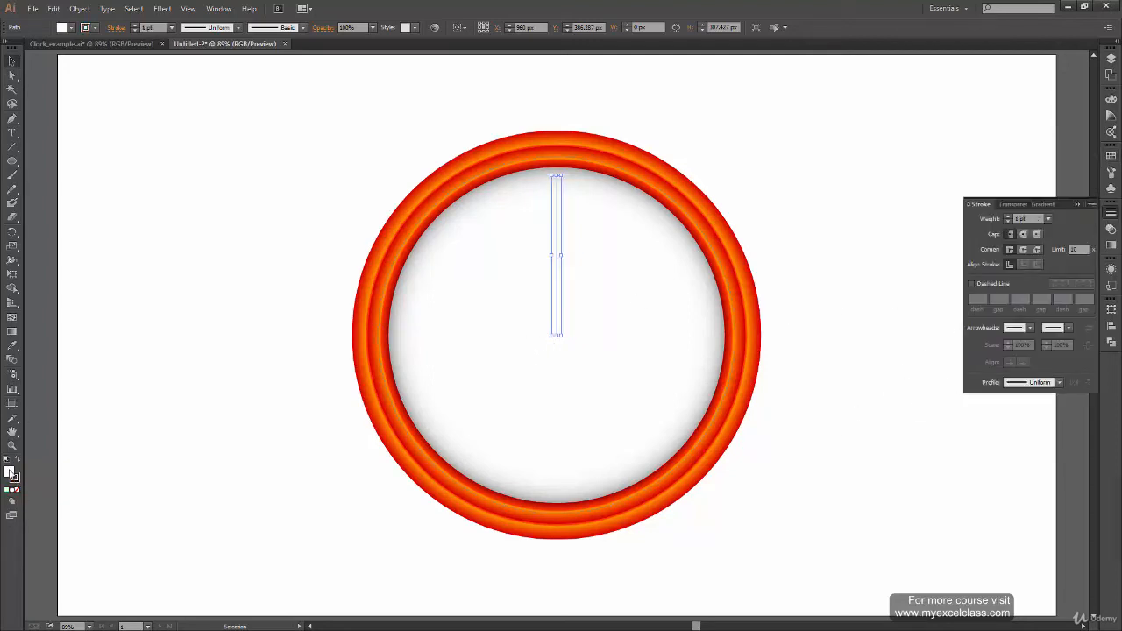
{"action": "left_click", "coordinate": [17, 492]}
{"action": "left_click", "coordinate": [76, 449]}
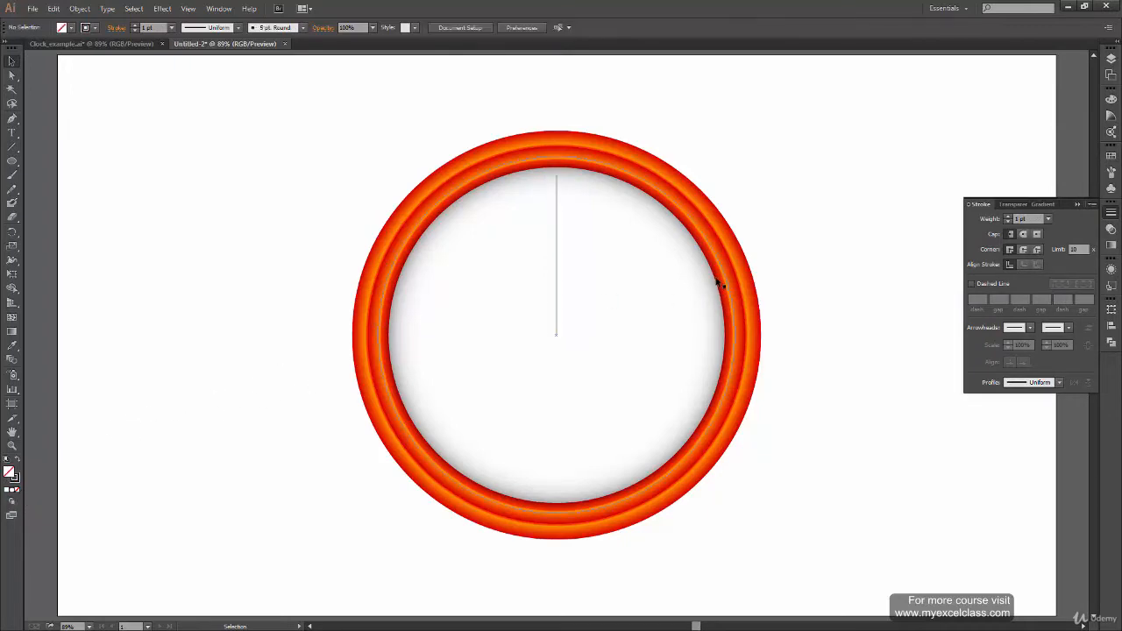
Try moving the outer ring away from the clock to inspect it, and undo the move
{"action": "left_click", "coordinate": [752, 288]}
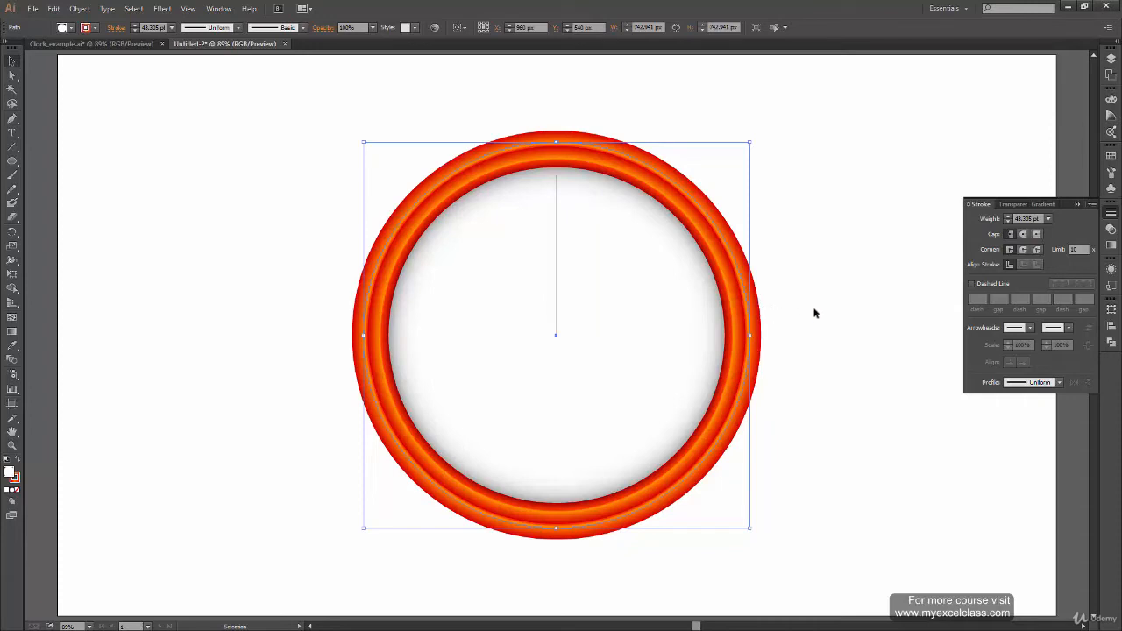
{"action": "left_click_drag", "start_coordinate": [760, 332], "coordinate": [342, 312]}
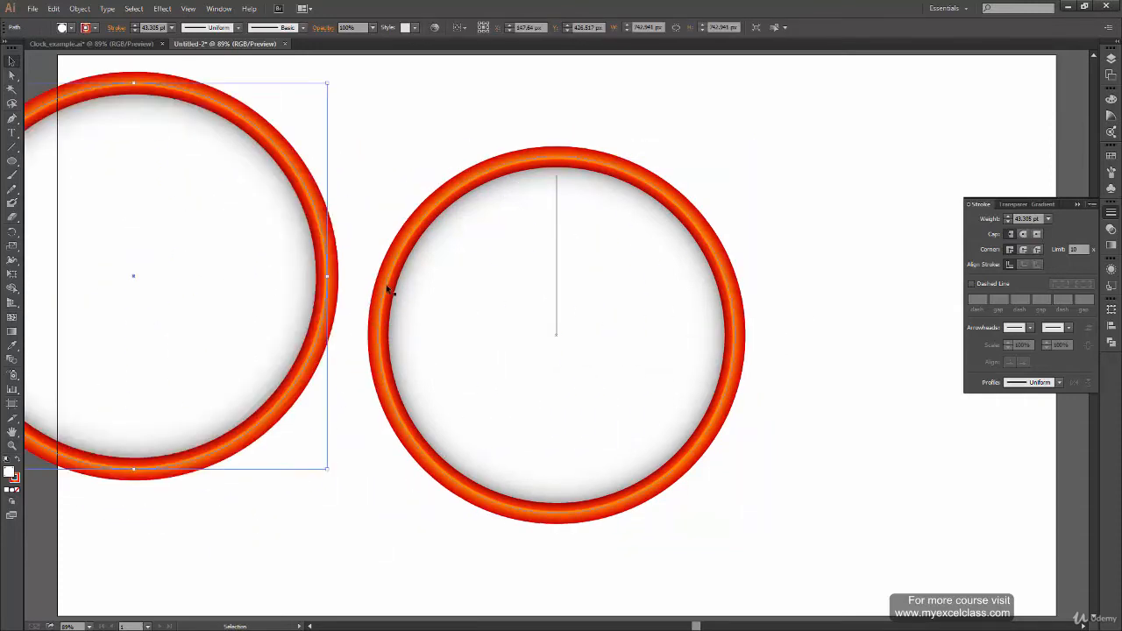
{"action": "left_click_drag", "start_coordinate": [403, 451], "coordinate": [558, 469]}
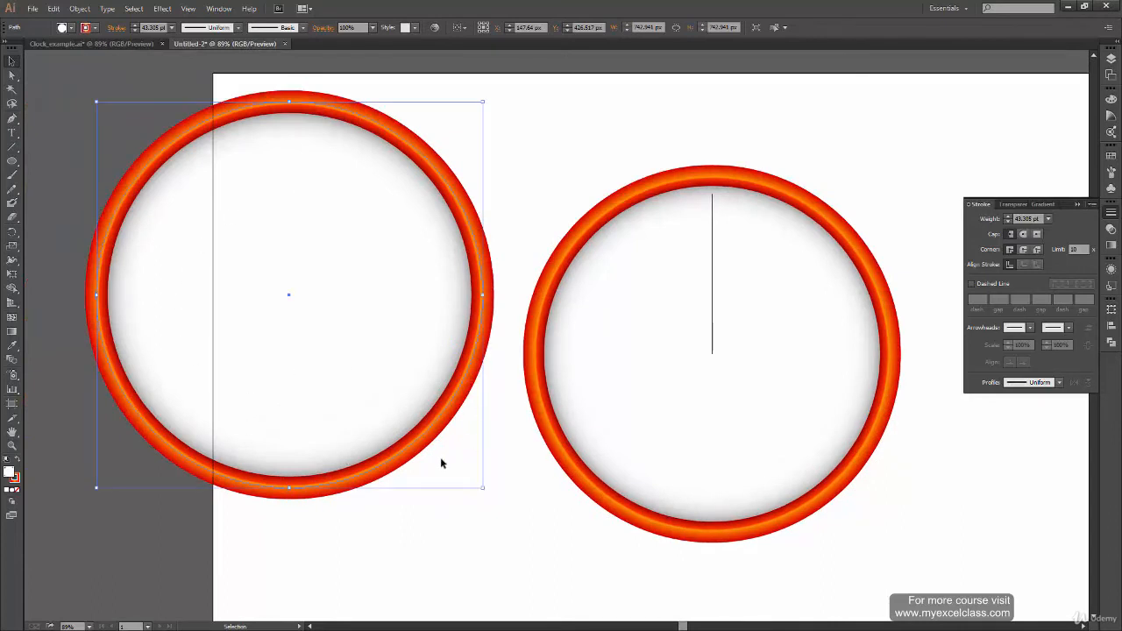
{"action": "key", "text": "ctrl+z"}
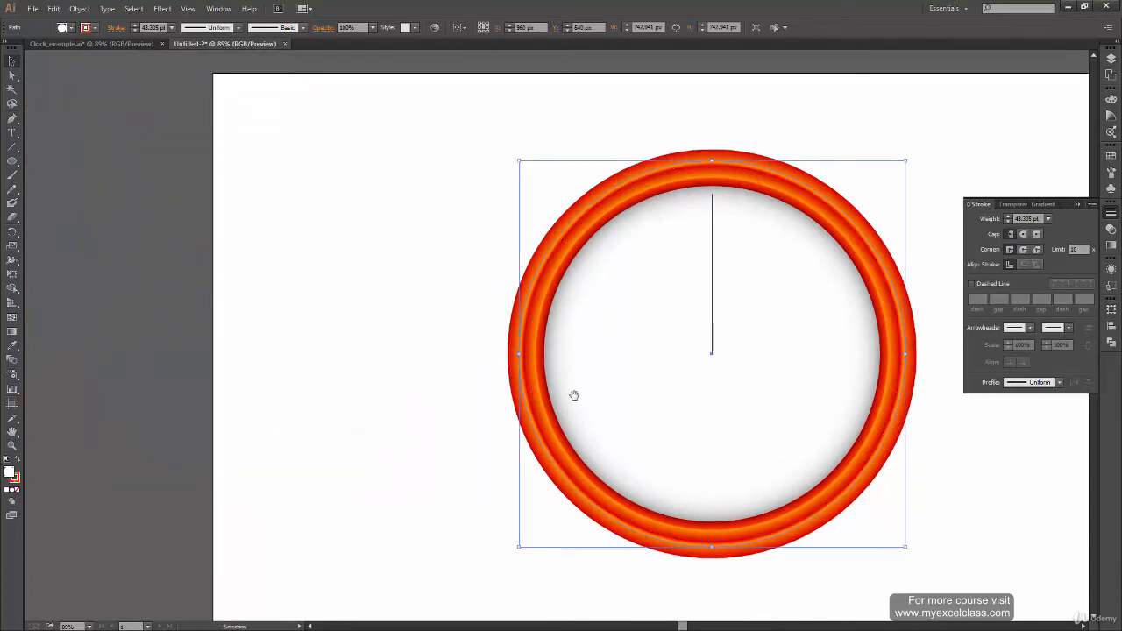
{"action": "left_click_drag", "start_coordinate": [458, 532], "coordinate": [281, 493]}
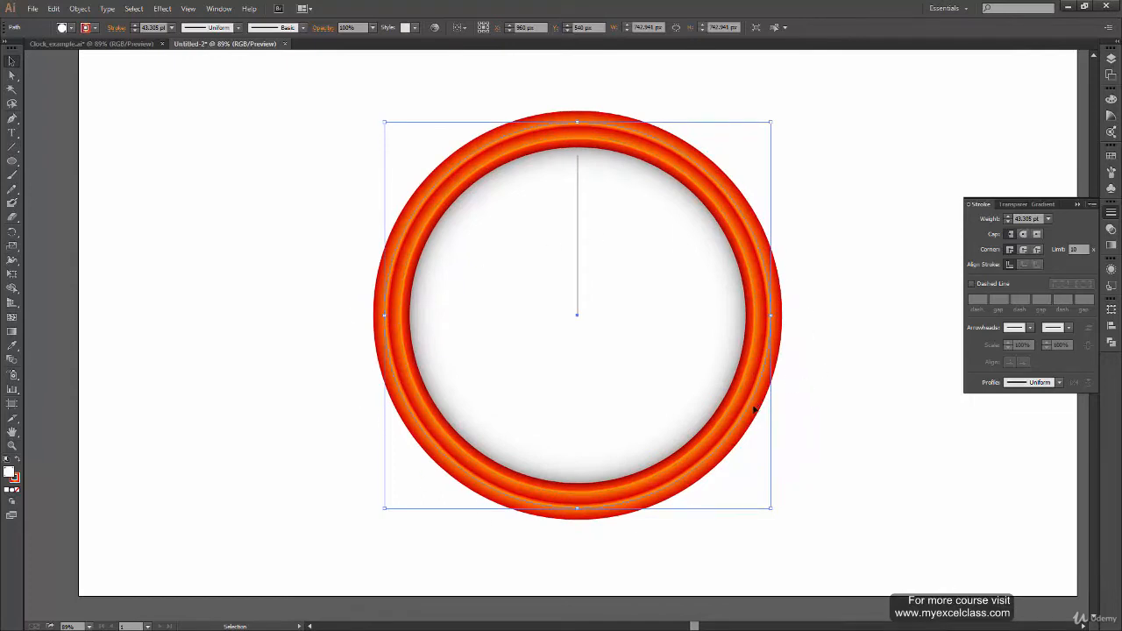
Try moving the outer ring aside and removing its fill, and undo both changes
{"action": "left_click_drag", "start_coordinate": [755, 403], "coordinate": [431, 450]}
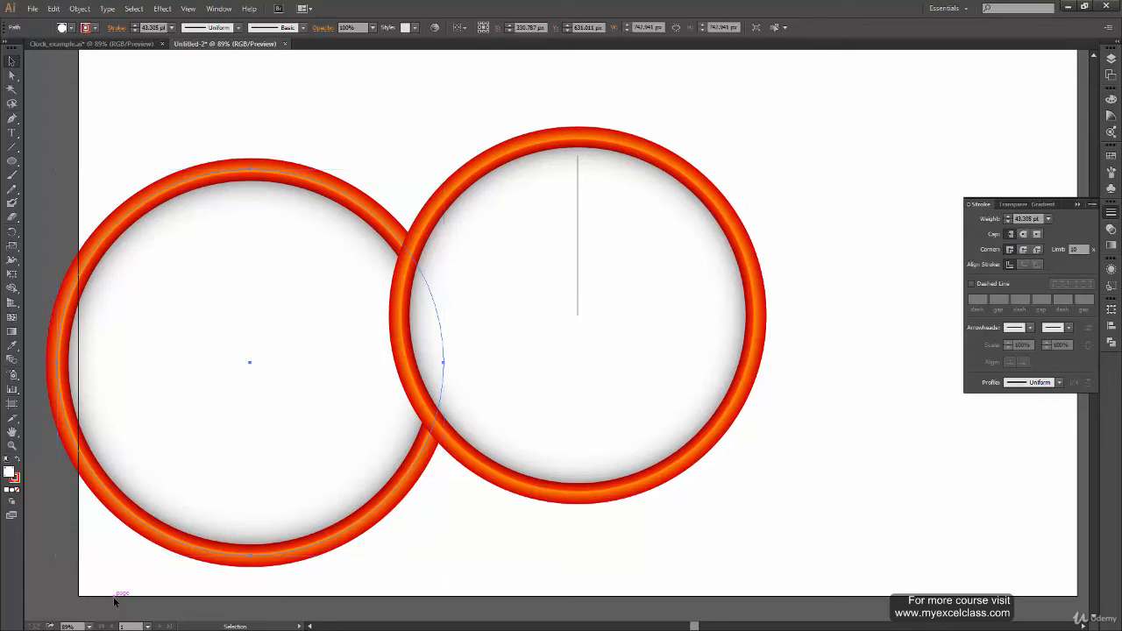
{"action": "key", "text": "ctrl+z"}
{"action": "left_click", "coordinate": [696, 456]}
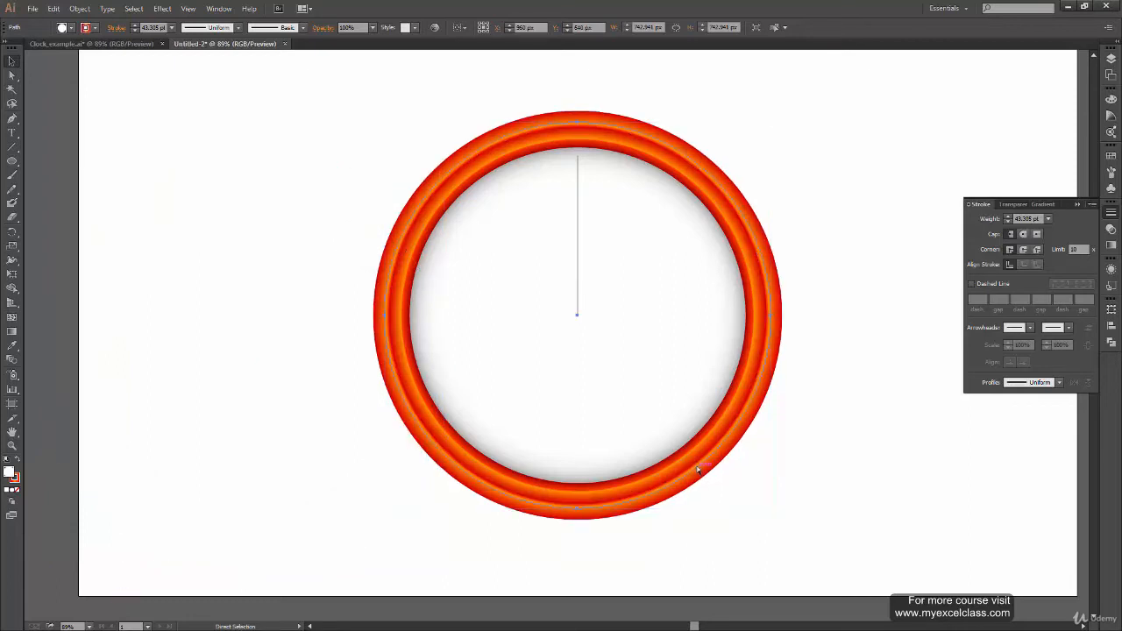
{"action": "key", "text": "ctrl+shift+z"}
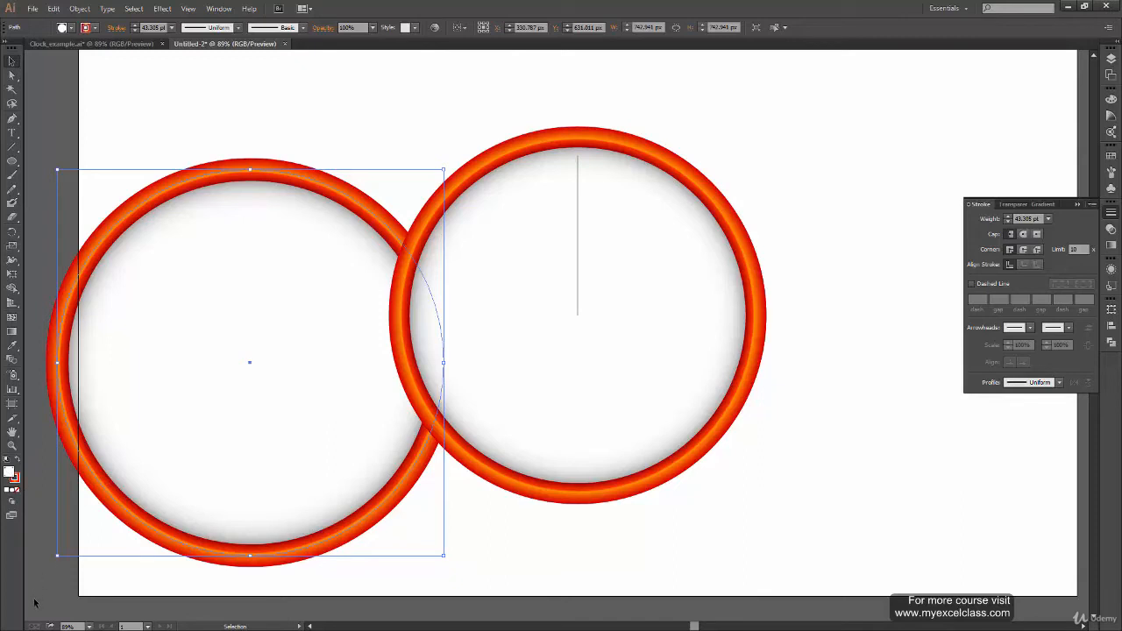
{"action": "key", "text": "slash"}
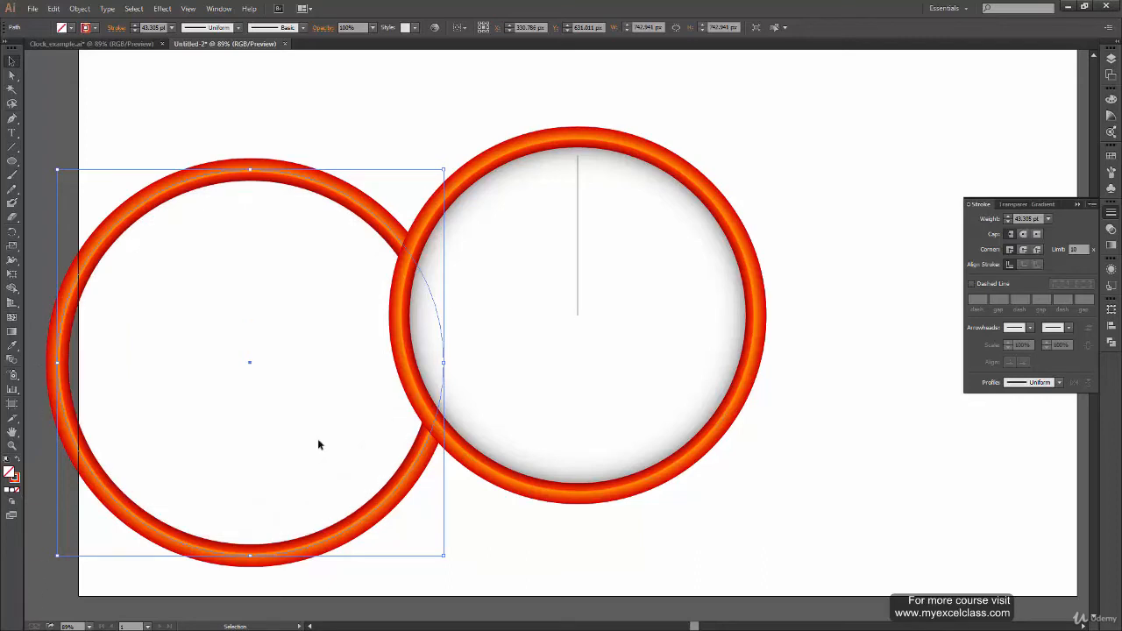
{"action": "left_click", "coordinate": [364, 557]}
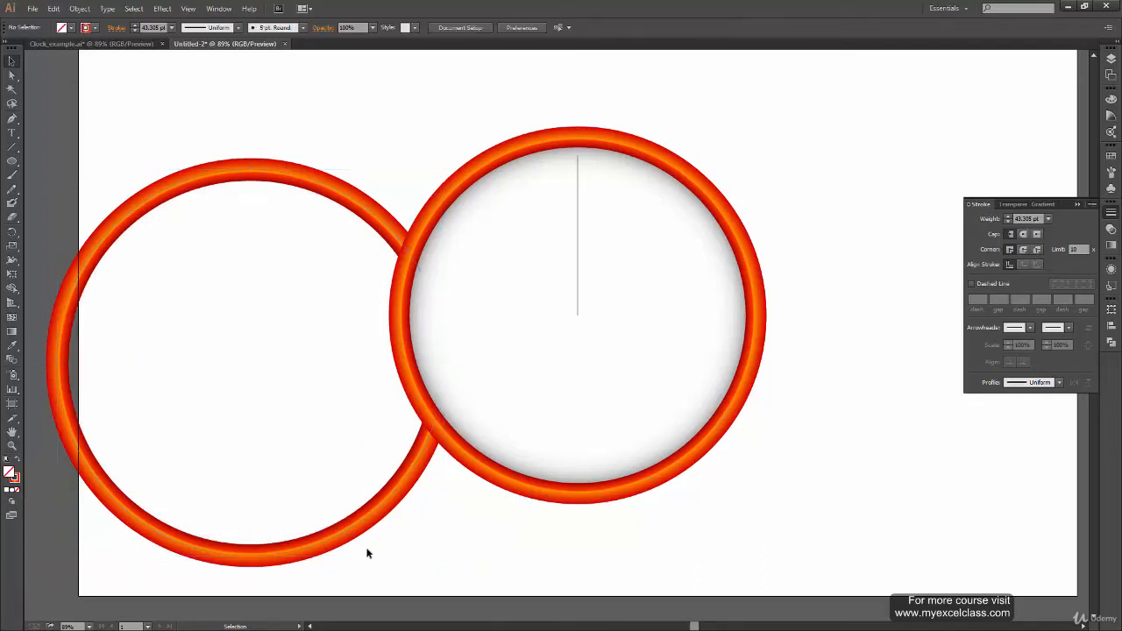
{"action": "key", "text": "ctrl+z"}
{"action": "key", "text": "ctrl+z"}
{"action": "key", "text": "ctrl+z"}
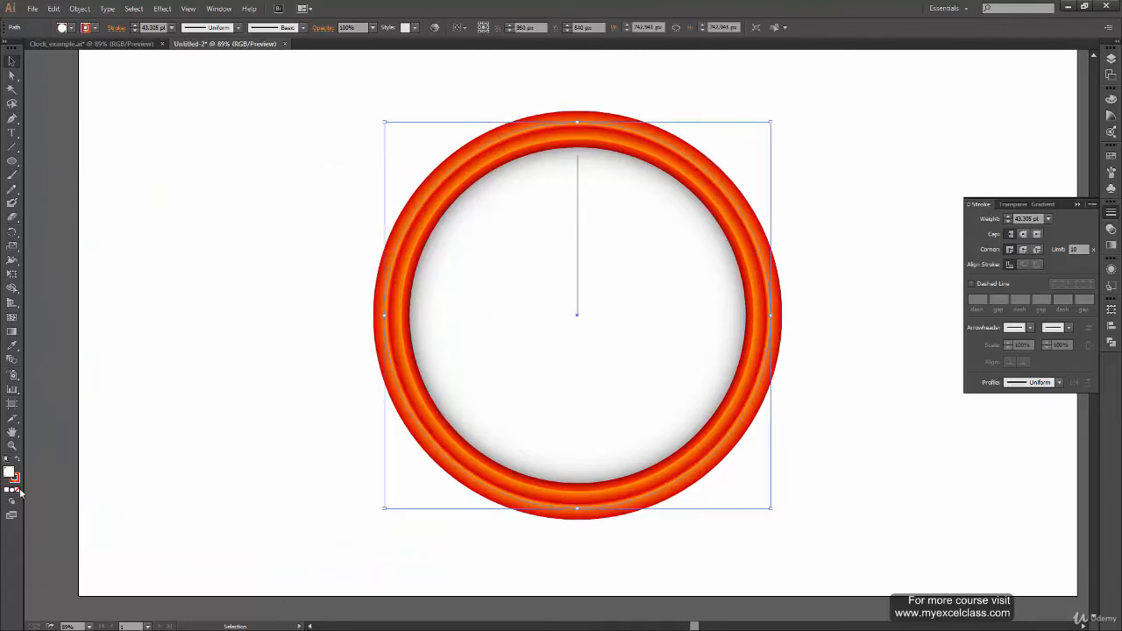
Remove the outer ring's fill, check it by moving the ring aside, and undo only the move
{"action": "left_click", "coordinate": [359, 461]}
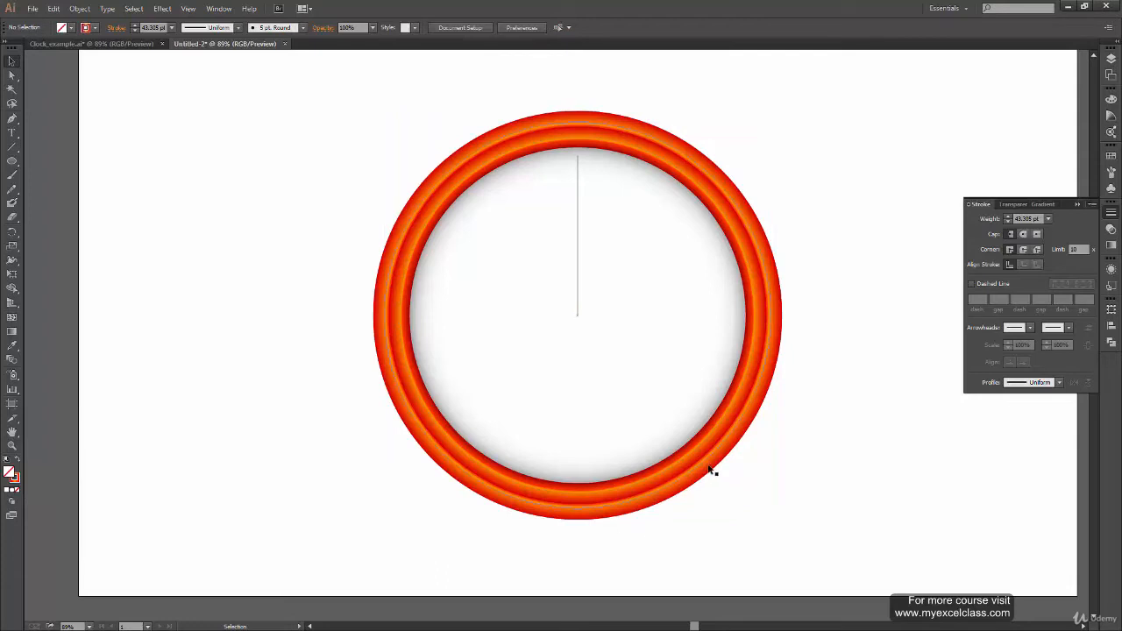
{"action": "left_click_drag", "start_coordinate": [759, 401], "coordinate": [608, 491]}
{"action": "key", "text": "a"}
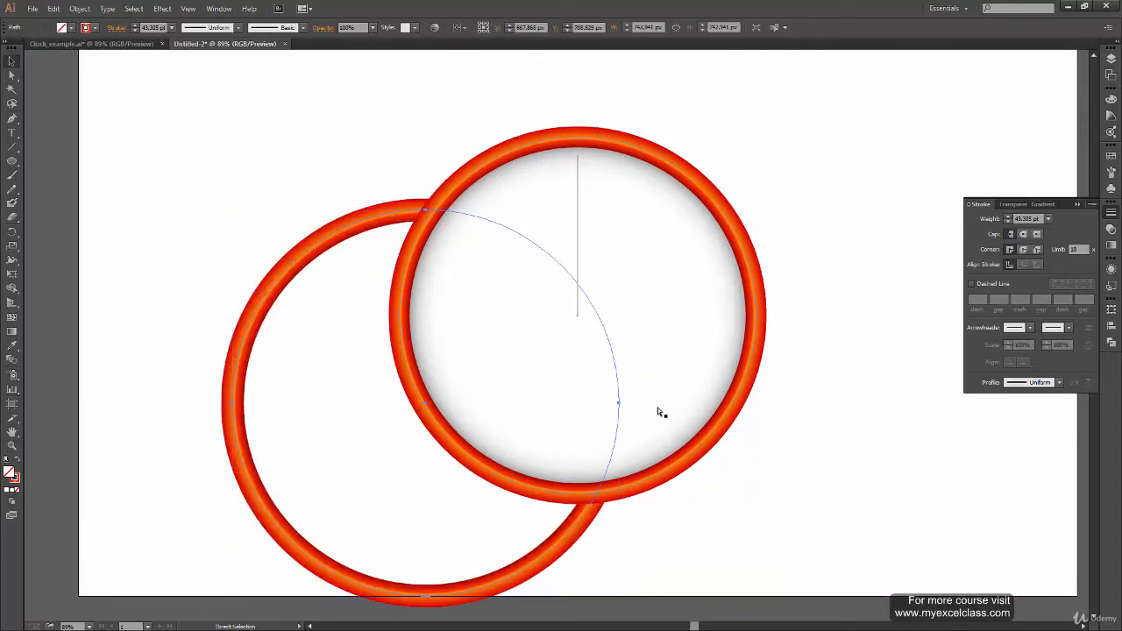
{"action": "key", "text": "ctrl+z"}
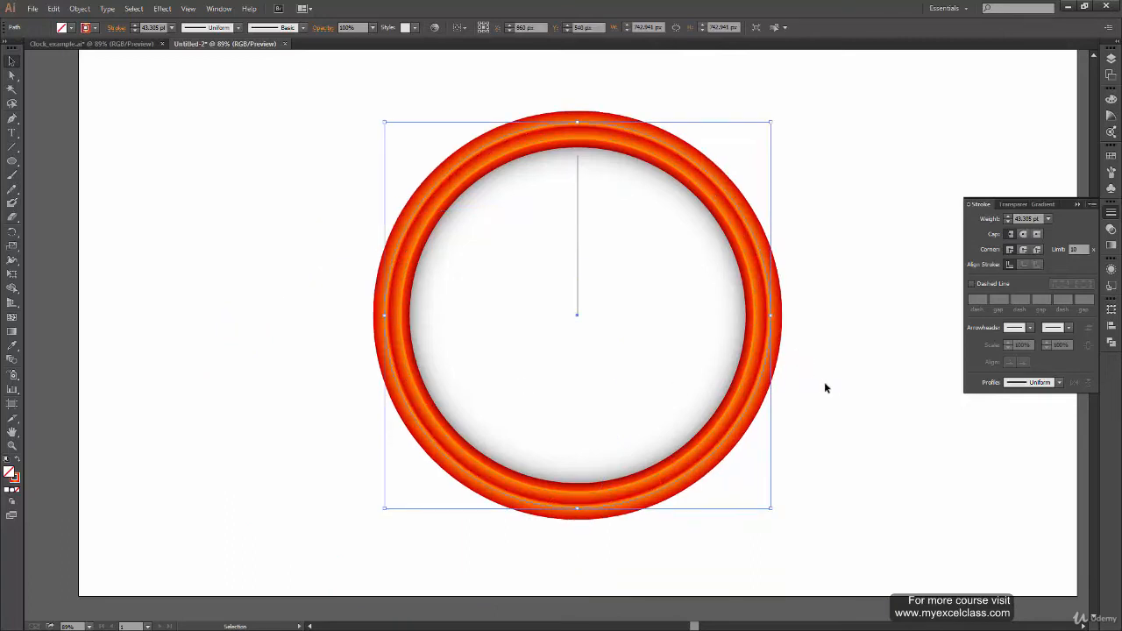
{"action": "left_click", "coordinate": [824, 382]}
Shorten the vertical line from its lower end to a tick about 38 px long near the face's upper edge
{"action": "left_click", "coordinate": [578, 233]}
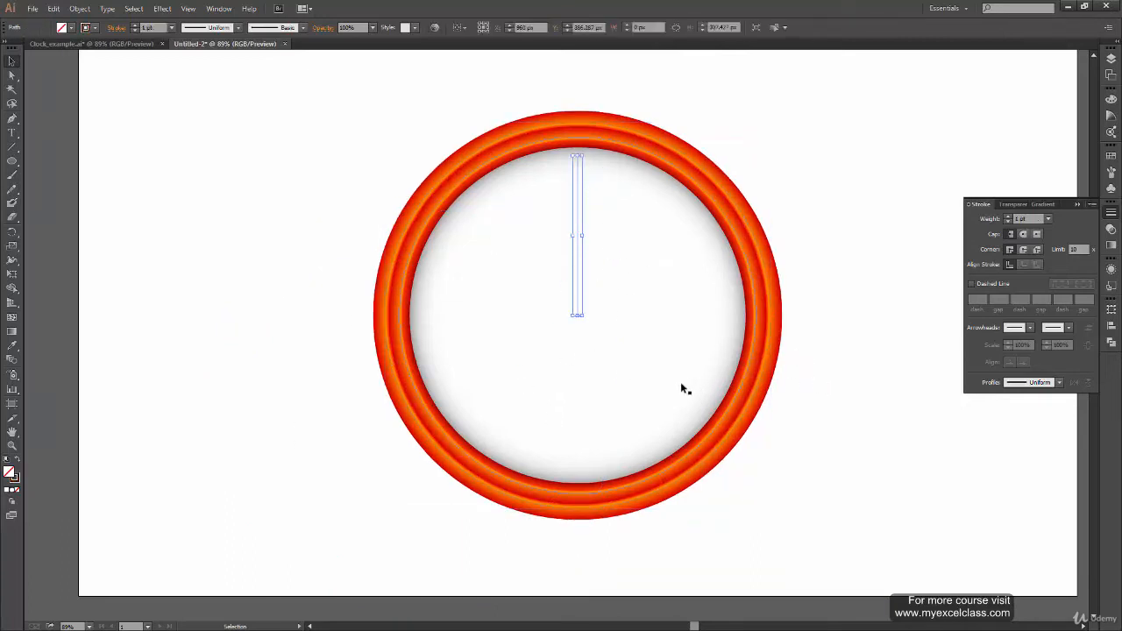
{"action": "left_click", "coordinate": [812, 220]}
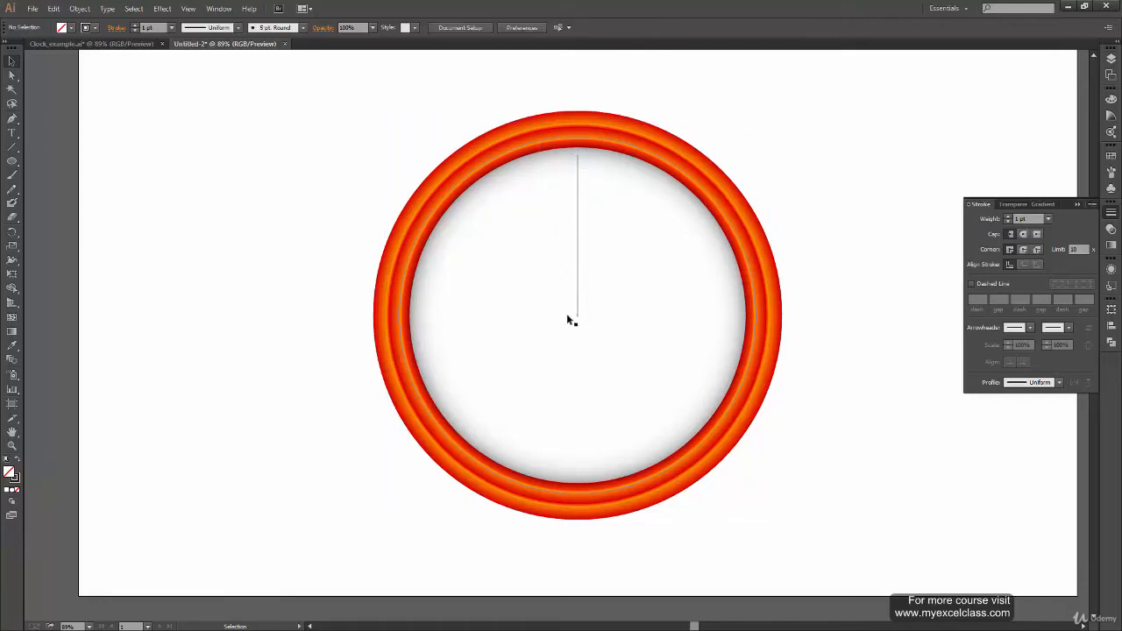
{"action": "left_click", "coordinate": [579, 277]}
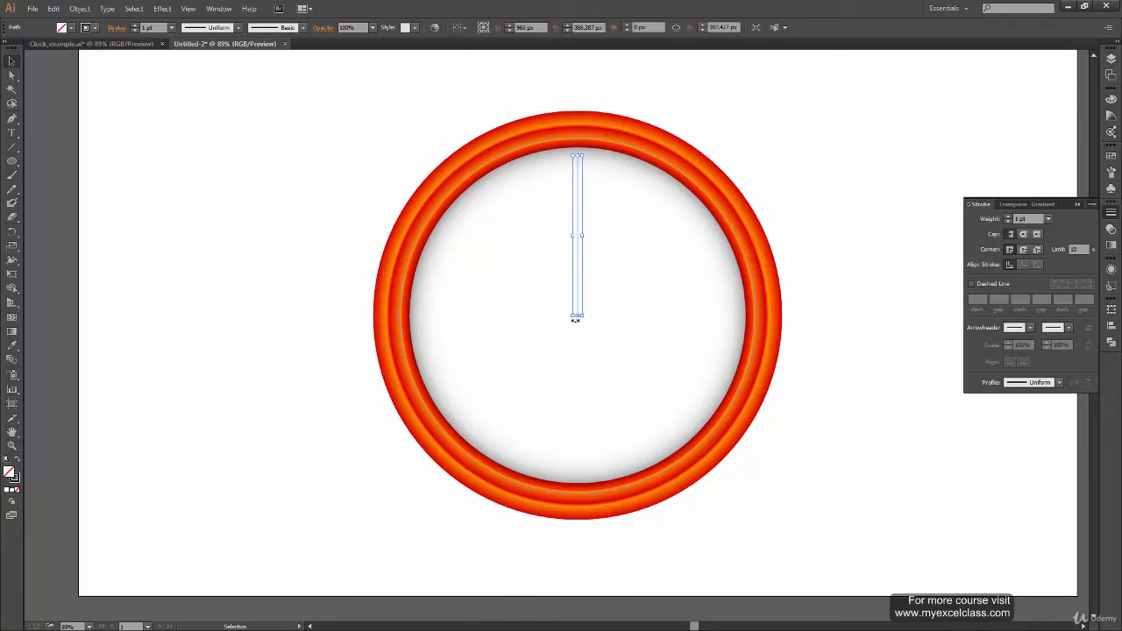
{"action": "left_click_drag", "start_coordinate": [577, 316], "coordinate": [577, 175]}
{"action": "left_click", "coordinate": [765, 112]}
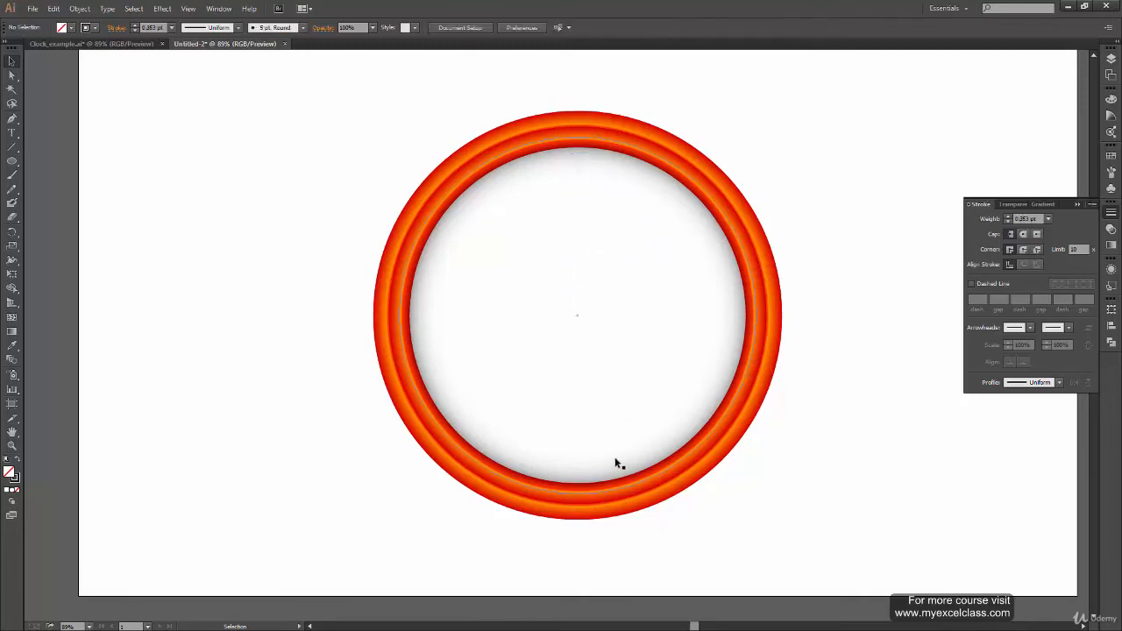
Set the stroke weight of the short tick at the twelve o'clock position to 10 pt
{"action": "key", "text": "ctrl+plus"}
{"action": "key", "text": "ctrl+plus"}
{"action": "key", "text": "ctrl+plus"}
{"action": "left_click_drag", "start_coordinate": [660, 182], "coordinate": [545, 490]}
{"action": "left_click", "coordinate": [488, 273]}
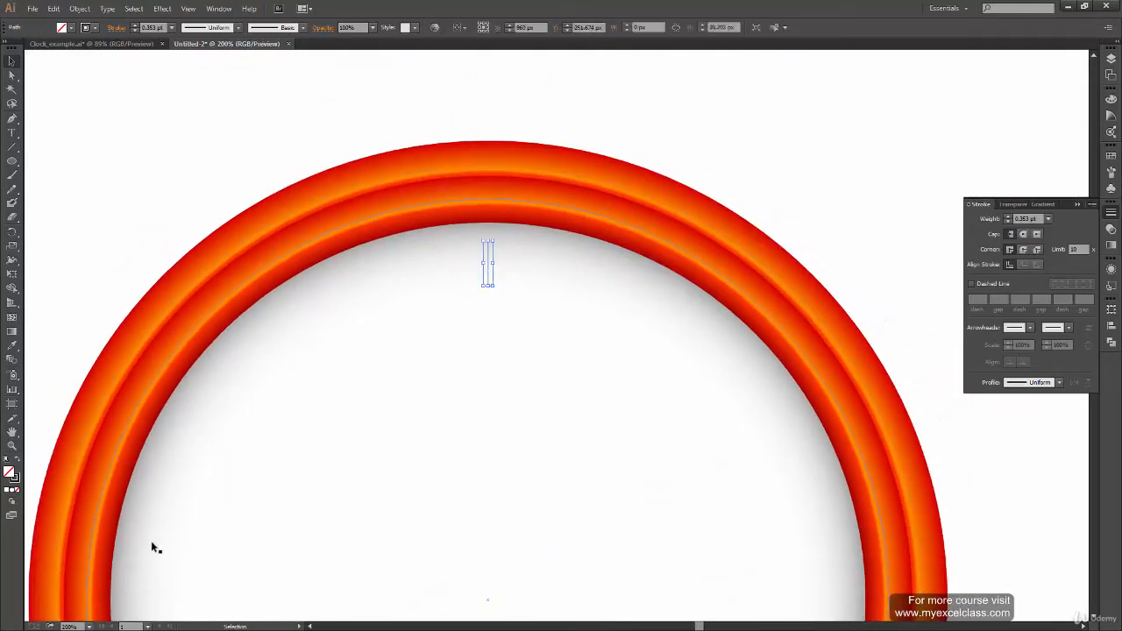
{"action": "left_click", "coordinate": [171, 27]}
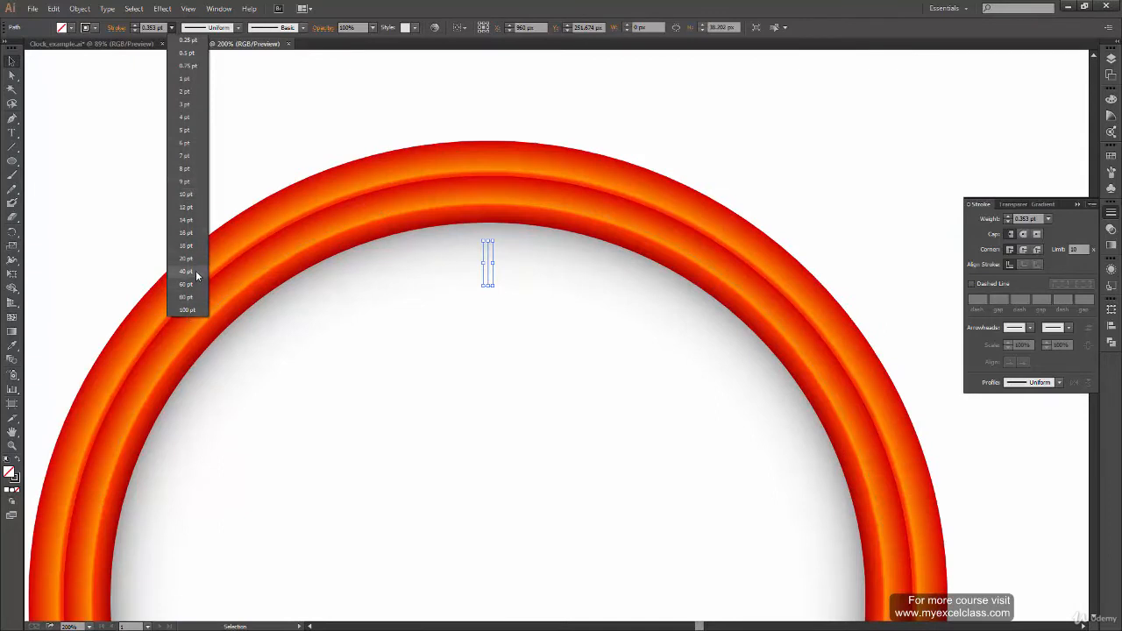
{"action": "left_click", "coordinate": [186, 194]}
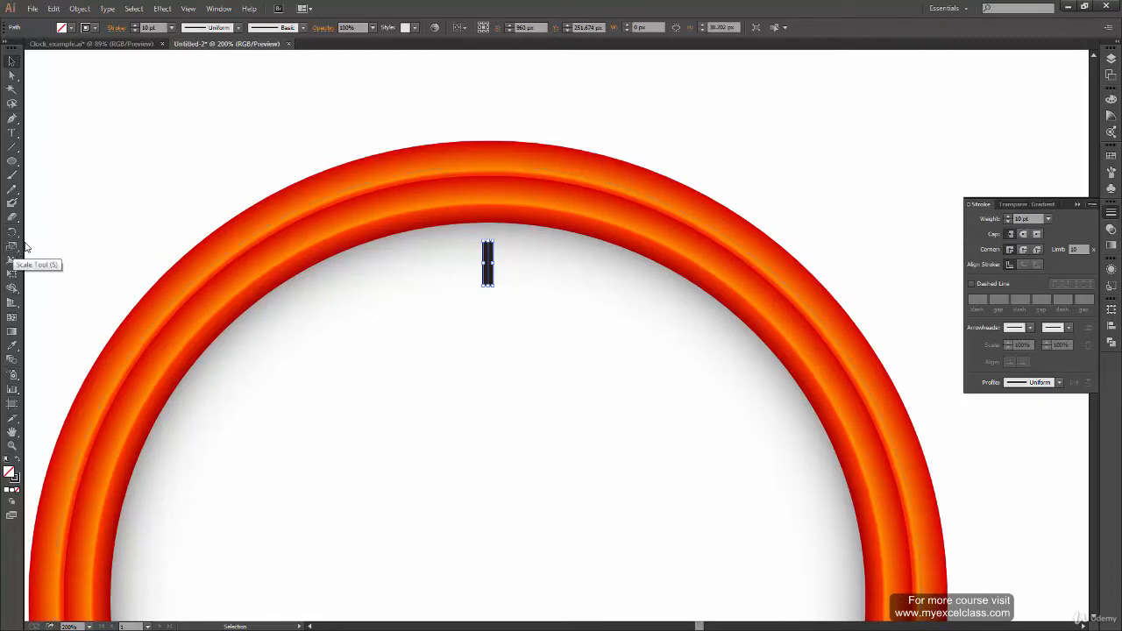
Turn off Scale Strokes & Effects in the Scale tool options, keeping the scale at 100%, and reselect the tick
{"action": "double_click", "coordinate": [13, 251]}
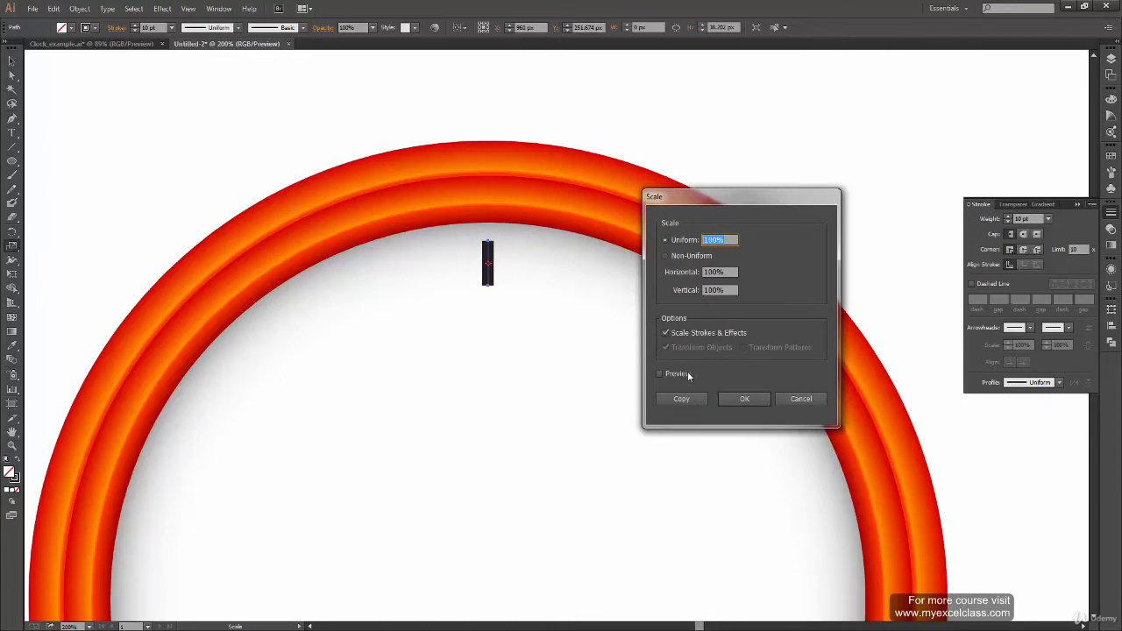
{"action": "left_click", "coordinate": [681, 332]}
{"action": "left_click", "coordinate": [744, 399]}
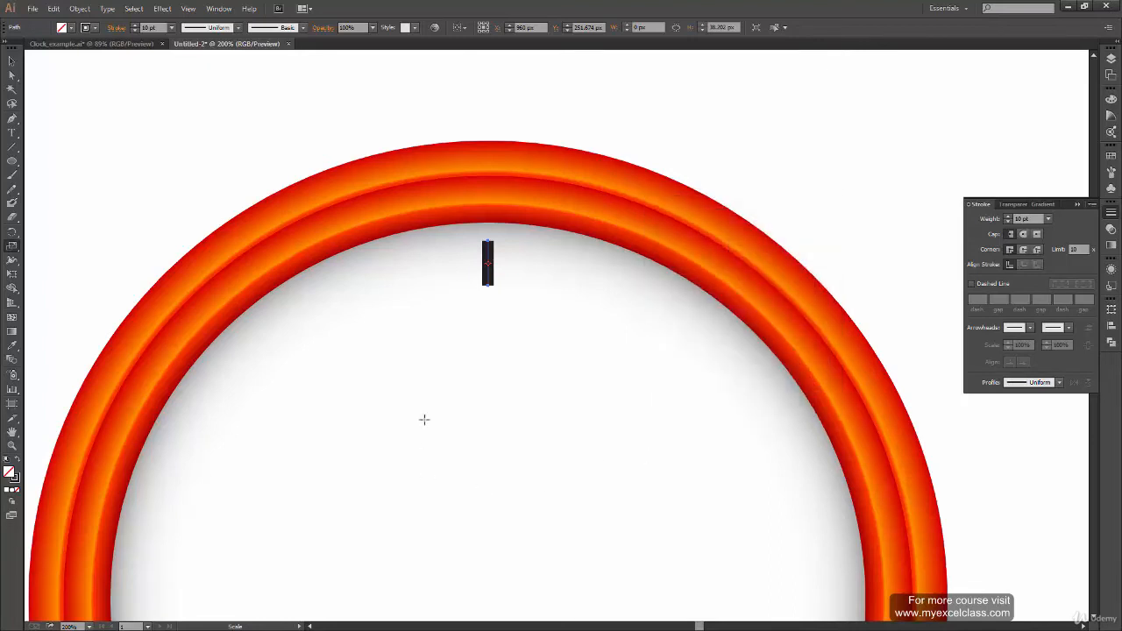
{"action": "left_click", "coordinate": [11, 60]}
{"action": "left_click", "coordinate": [656, 109]}
{"action": "left_click", "coordinate": [489, 272]}
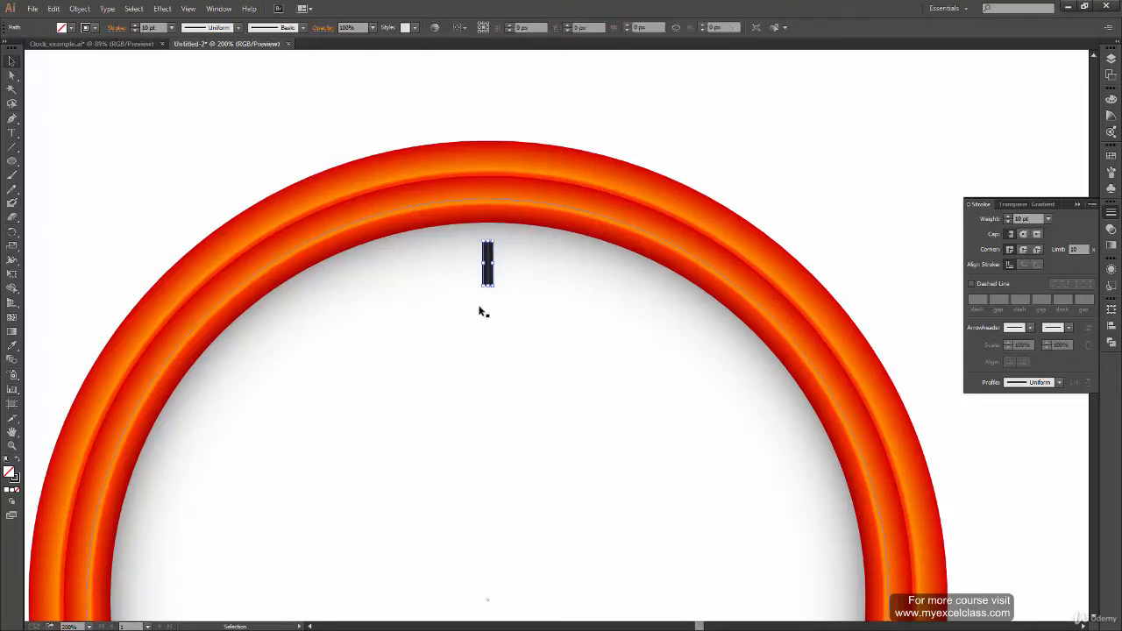
Check the tick marks in Clock_example.ai, return to Untitled-2, and give the twelve o'clock tick round caps
{"action": "left_click", "coordinate": [124, 44]}
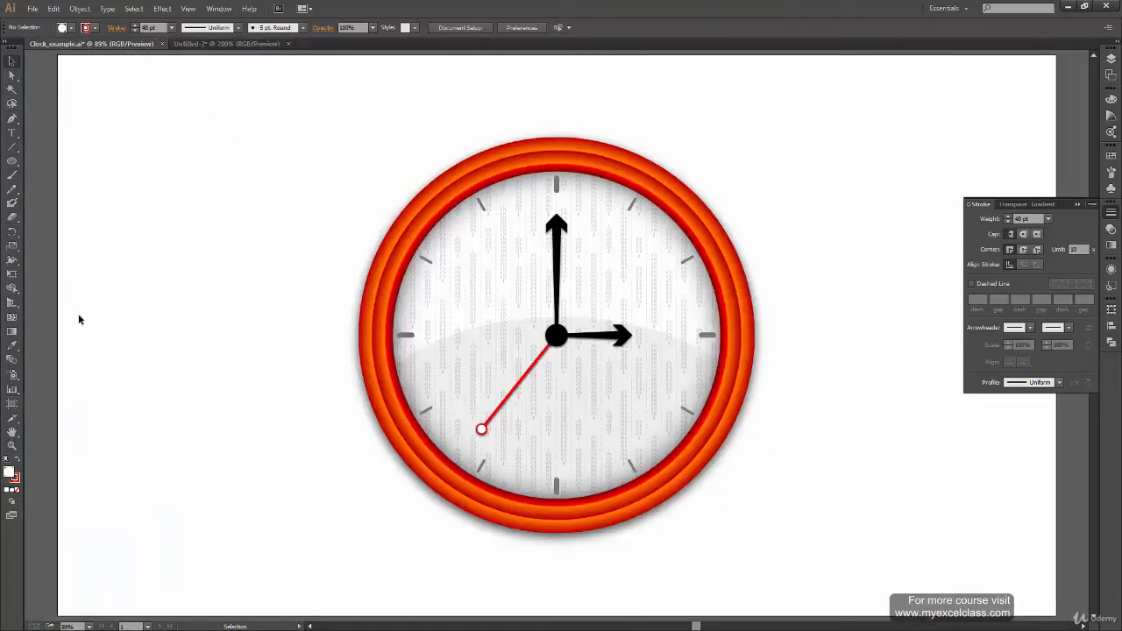
{"action": "left_click", "coordinate": [210, 43]}
{"action": "left_click", "coordinate": [654, 149]}
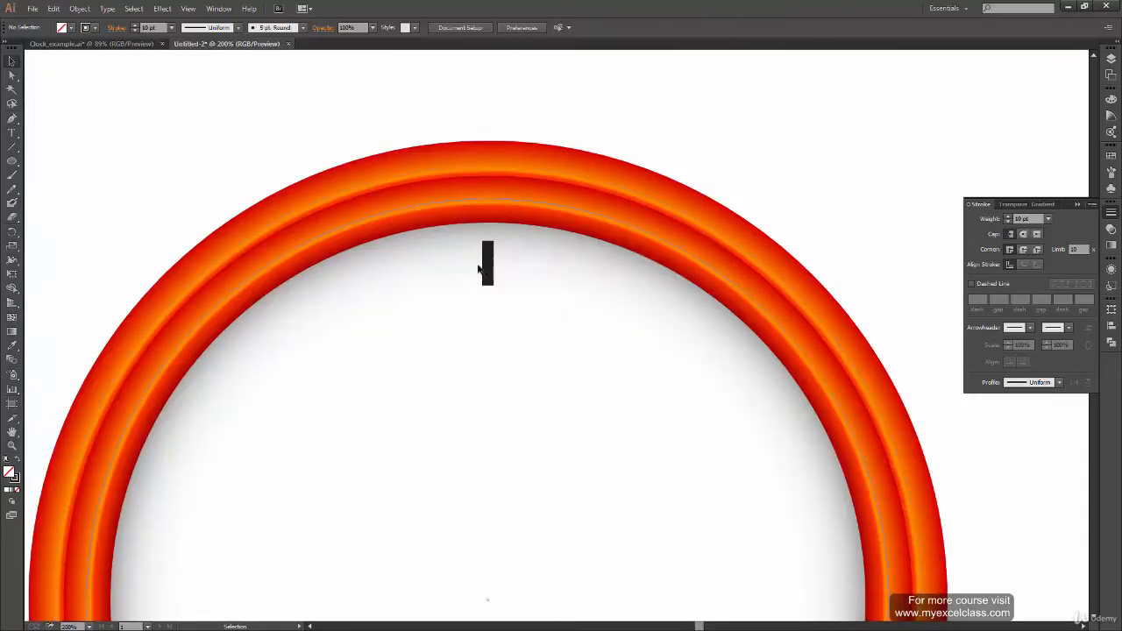
{"action": "left_click", "coordinate": [483, 316]}
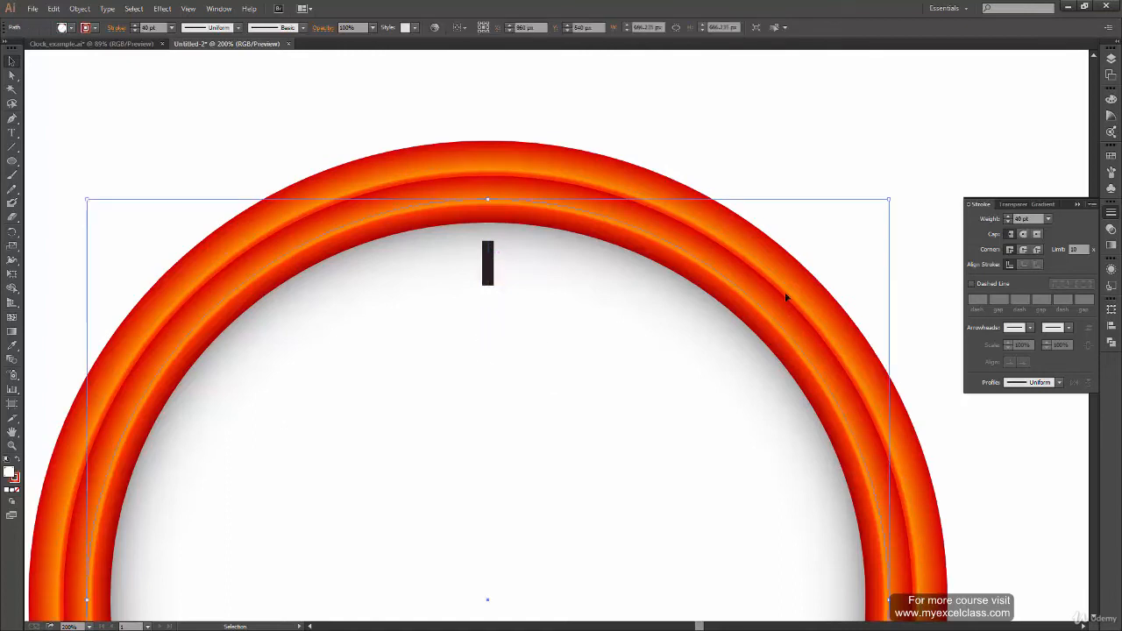
{"action": "left_click", "coordinate": [488, 279]}
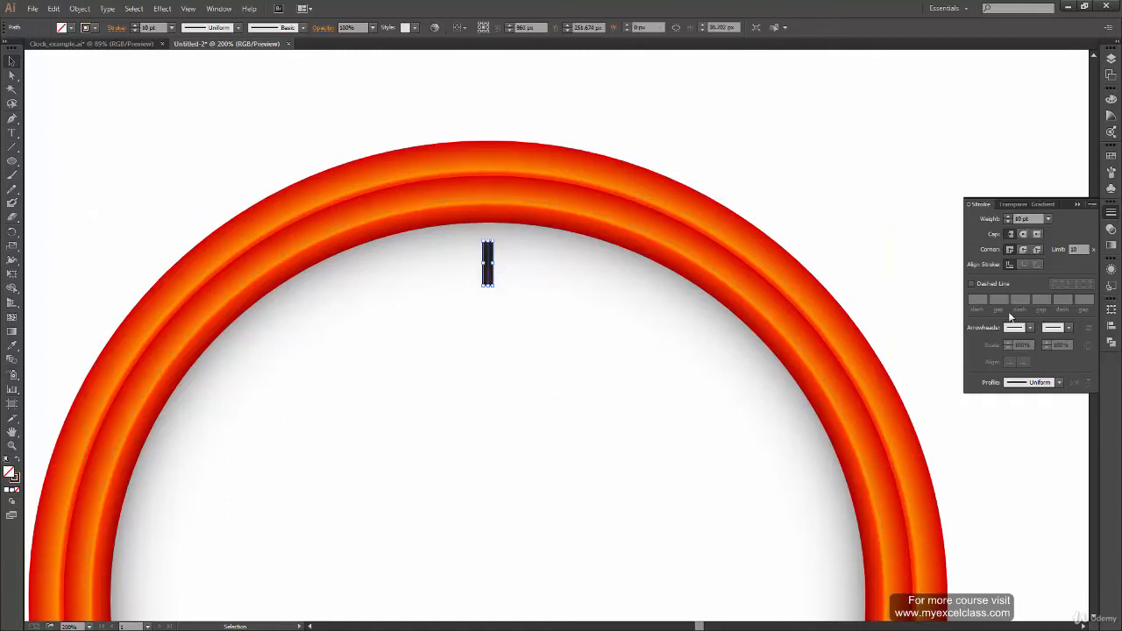
{"action": "left_click", "coordinate": [1024, 235]}
Shorten the twelve o'clock tick from its lower end to about 32 px long
{"action": "left_click_drag", "start_coordinate": [494, 283], "coordinate": [489, 278]}
{"action": "left_click", "coordinate": [697, 141]}
{"action": "left_click_drag", "start_coordinate": [751, 499], "coordinate": [669, 386]}
{"action": "key", "text": "ctrl+minus"}
{"action": "key", "text": "ctrl+minus"}
{"action": "left_click_drag", "start_coordinate": [580, 525], "coordinate": [597, 481]}
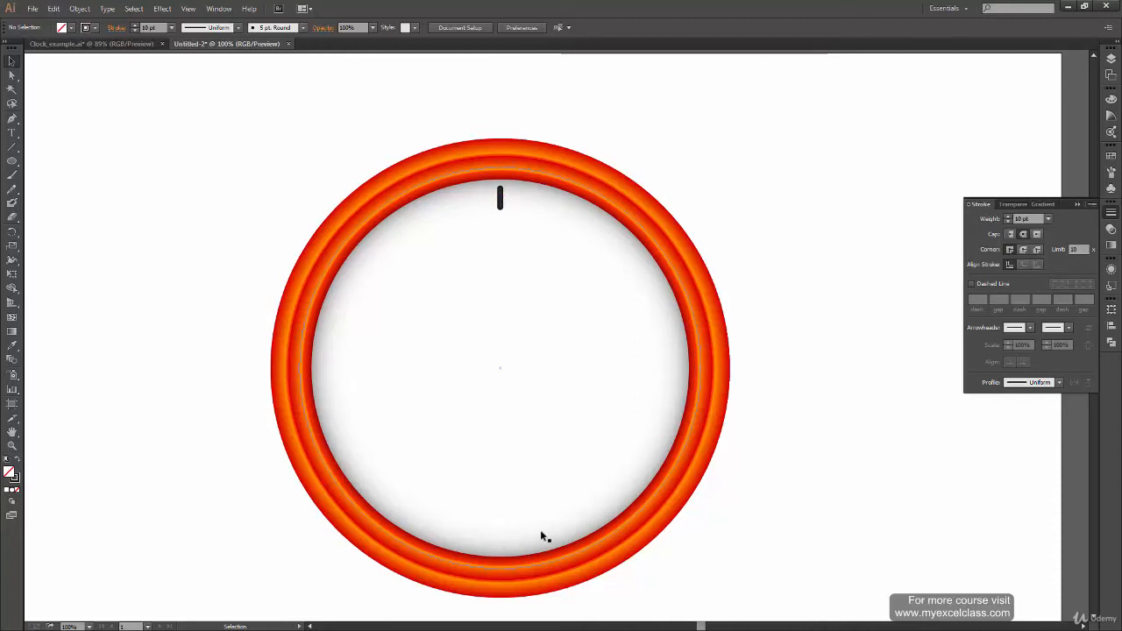
Try rotating a copy of the tick 90° clockwise about the clock's centre to three o'clock, and repeat the transformation twice
{"action": "left_click", "coordinate": [500, 198]}
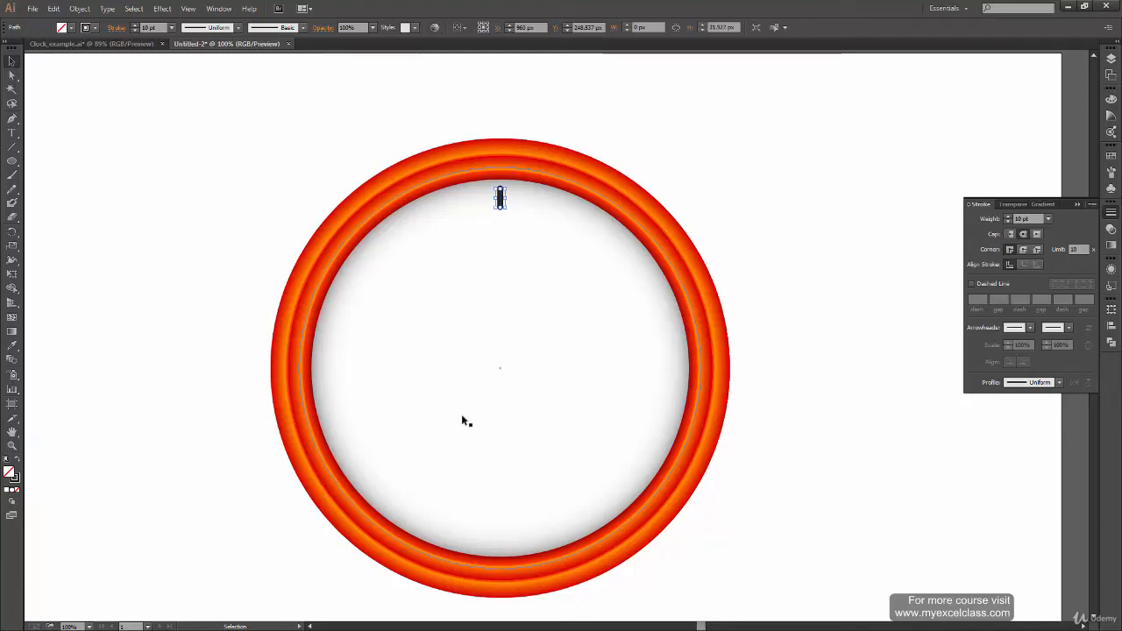
{"action": "key", "text": "r"}
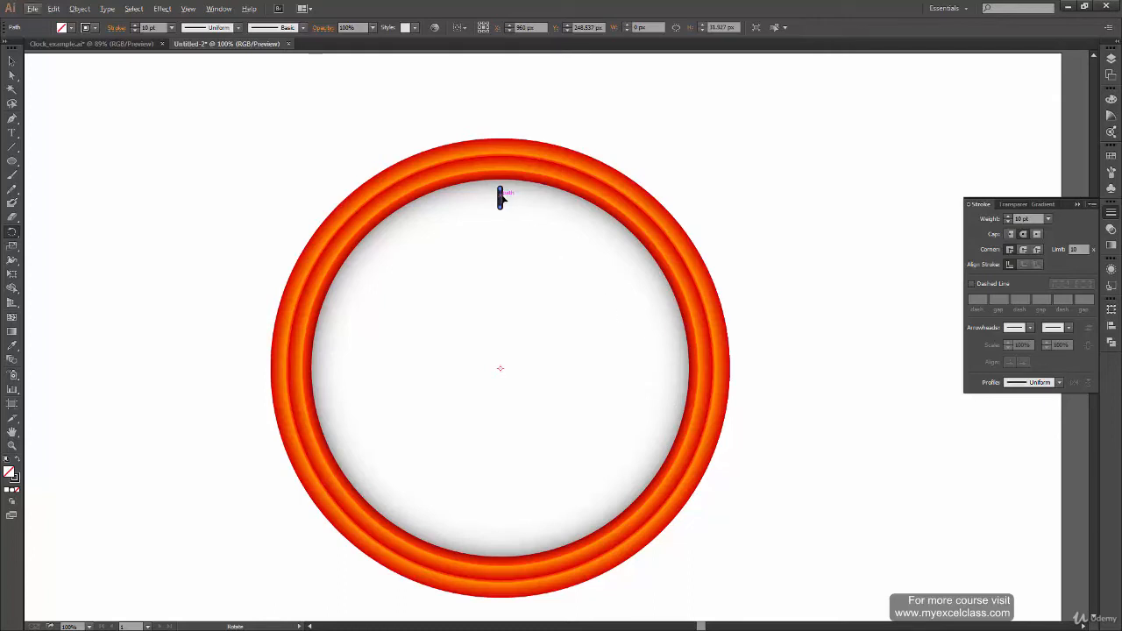
{"action": "left_click_drag", "start_coordinate": [501, 197], "coordinate": [634, 341]}
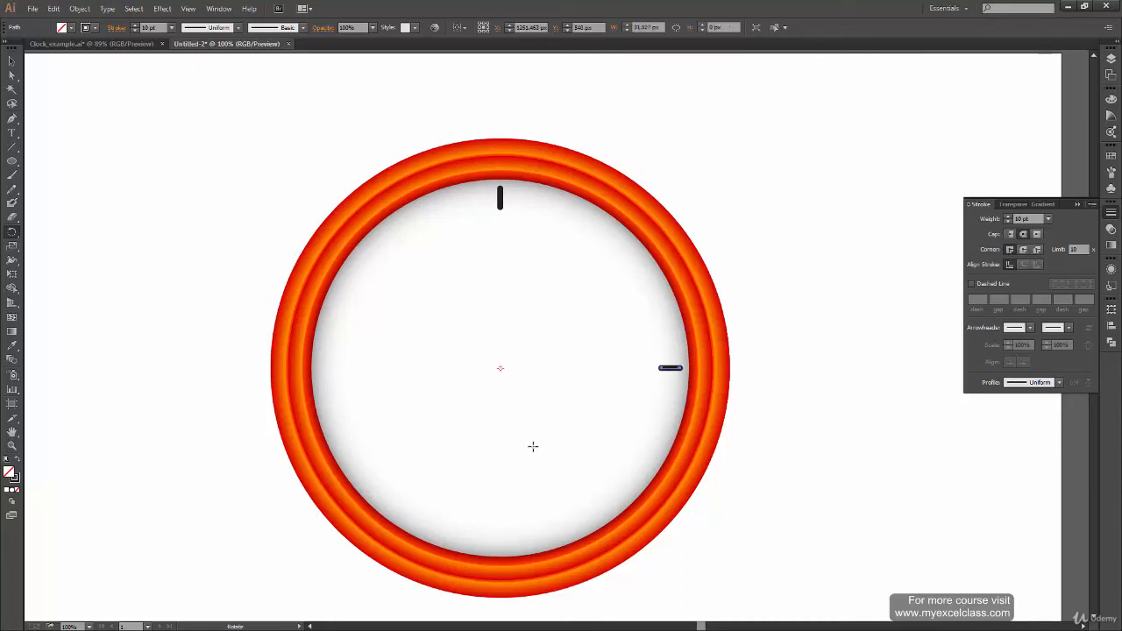
{"action": "key", "text": "v"}
{"action": "key", "text": "ctrl+d"}
{"action": "key", "text": "ctrl+d"}
{"action": "key", "text": "r"}
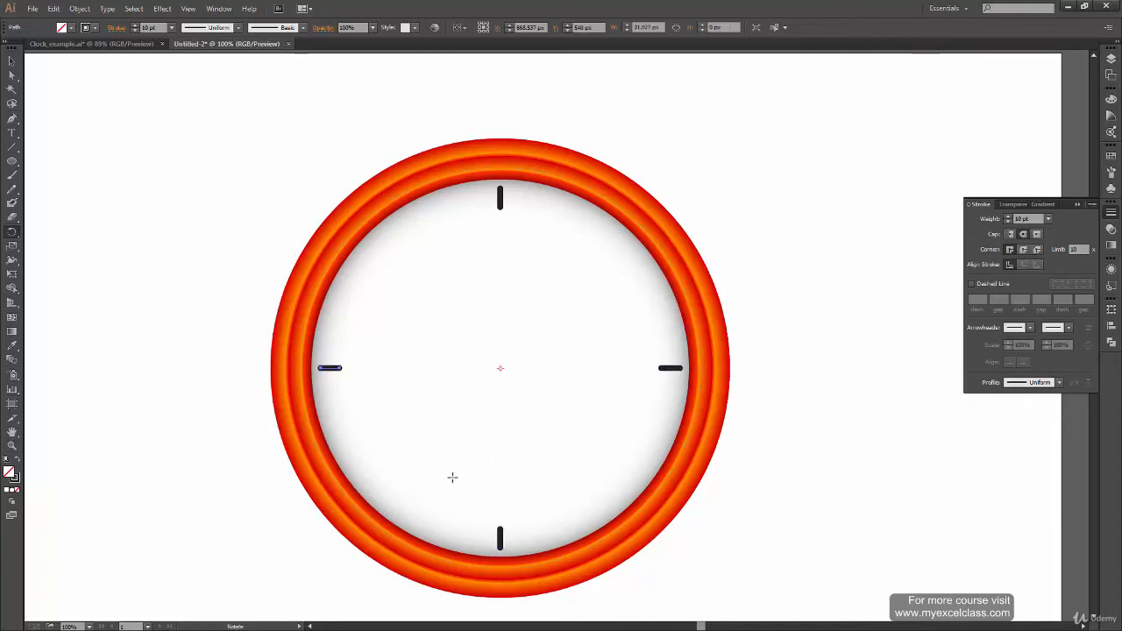
Undo the three rotated tick copies, leaving only the twelve o'clock tick selected
{"action": "key", "text": "v"}
{"action": "key", "text": "ctrl+z"}
{"action": "key", "text": "ctrl+z"}
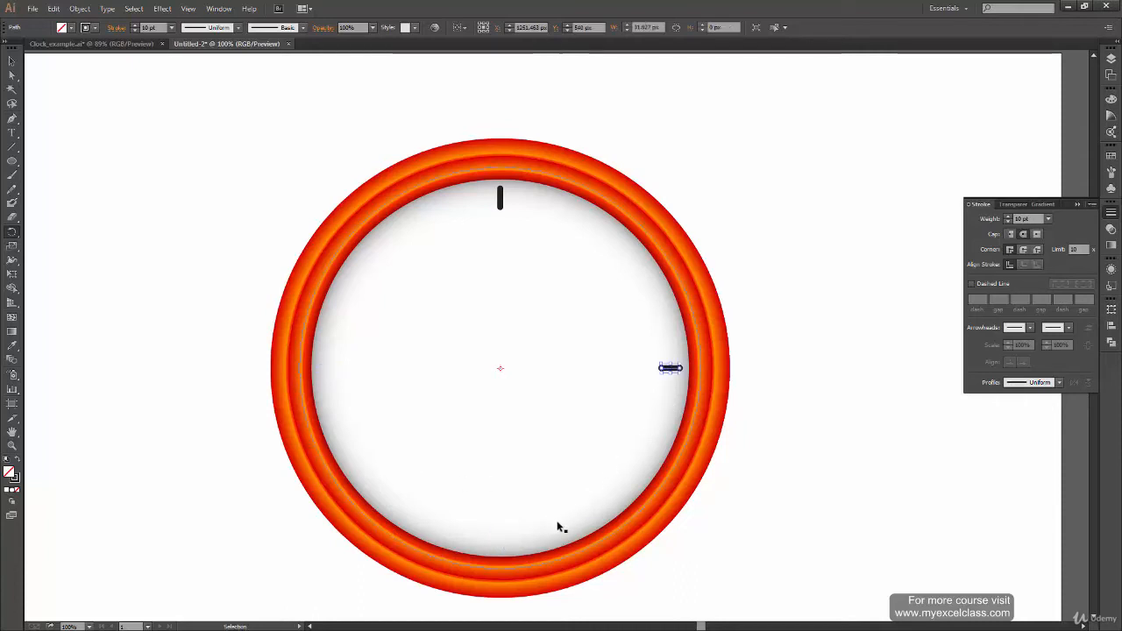
{"action": "key", "text": "ctrl+z"}
{"action": "key", "text": "r"}
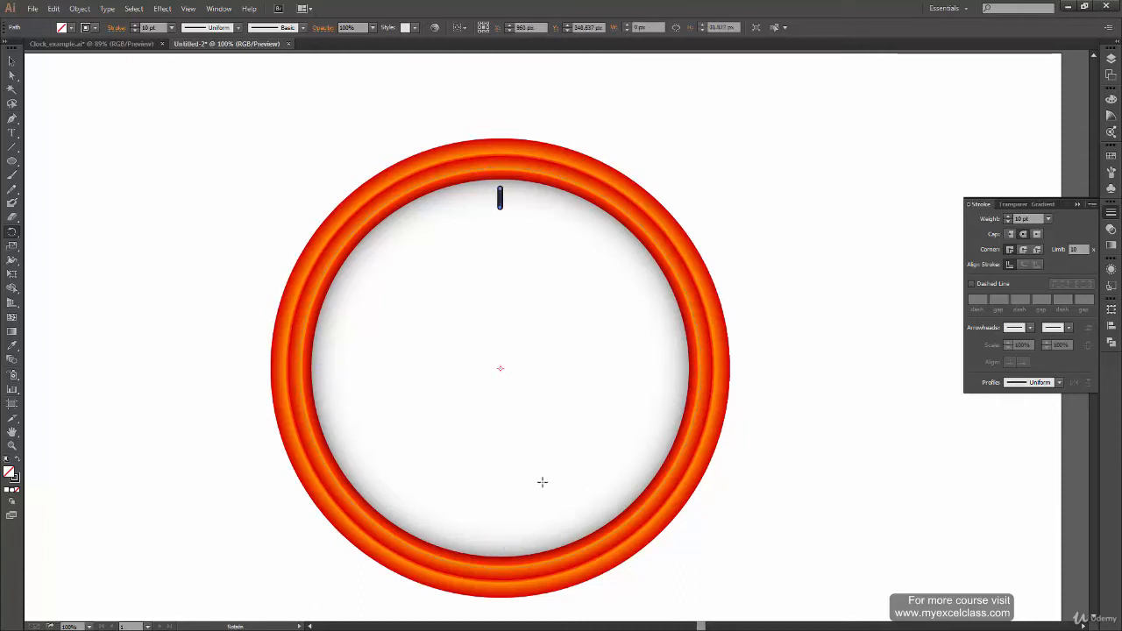
{"action": "left_click", "coordinate": [12, 61]}
{"action": "left_click", "coordinate": [12, 232]}
{"action": "left_click", "coordinate": [500, 367], "text": "alt"}
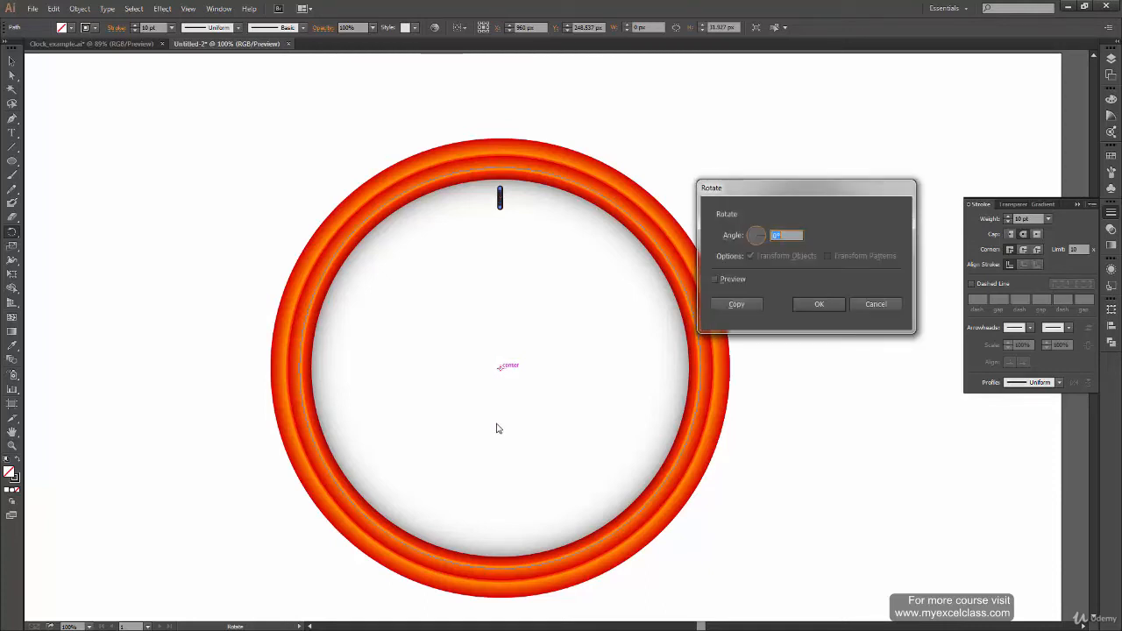
{"action": "left_click_drag", "start_coordinate": [838, 194], "coordinate": [852, 207]}
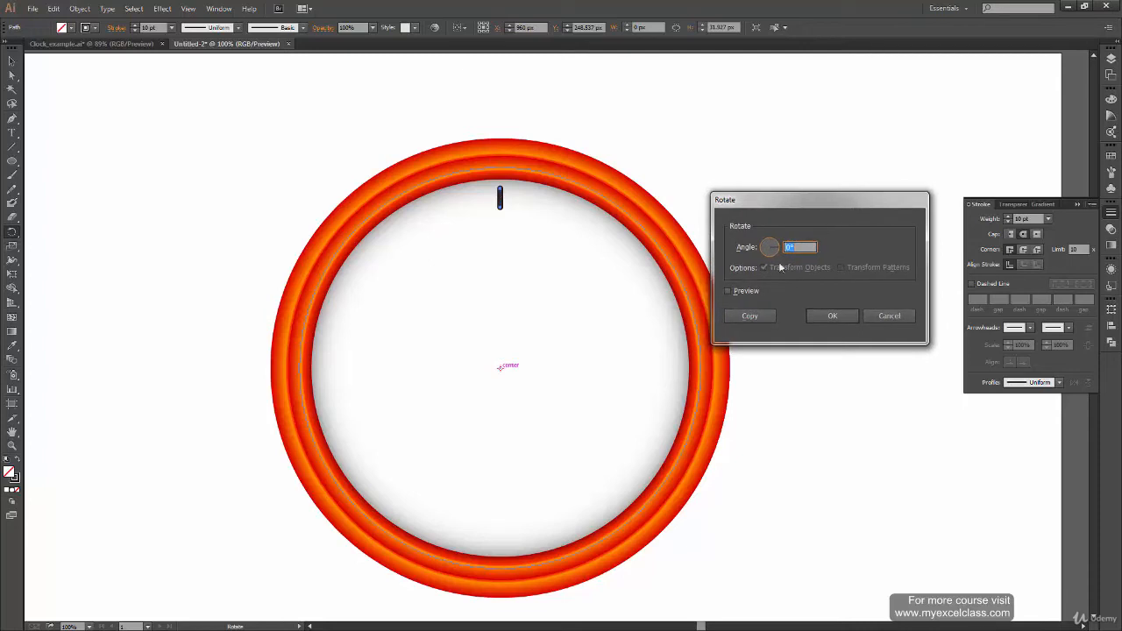
{"action": "left_click", "coordinate": [894, 316]}
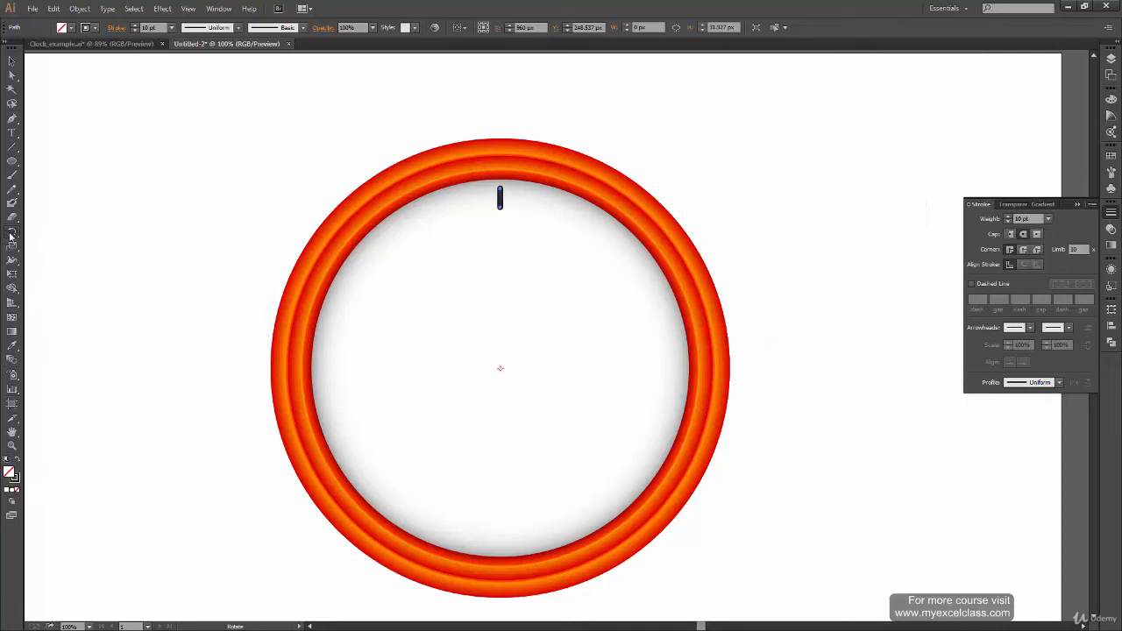
{"action": "double_click", "coordinate": [11, 236]}
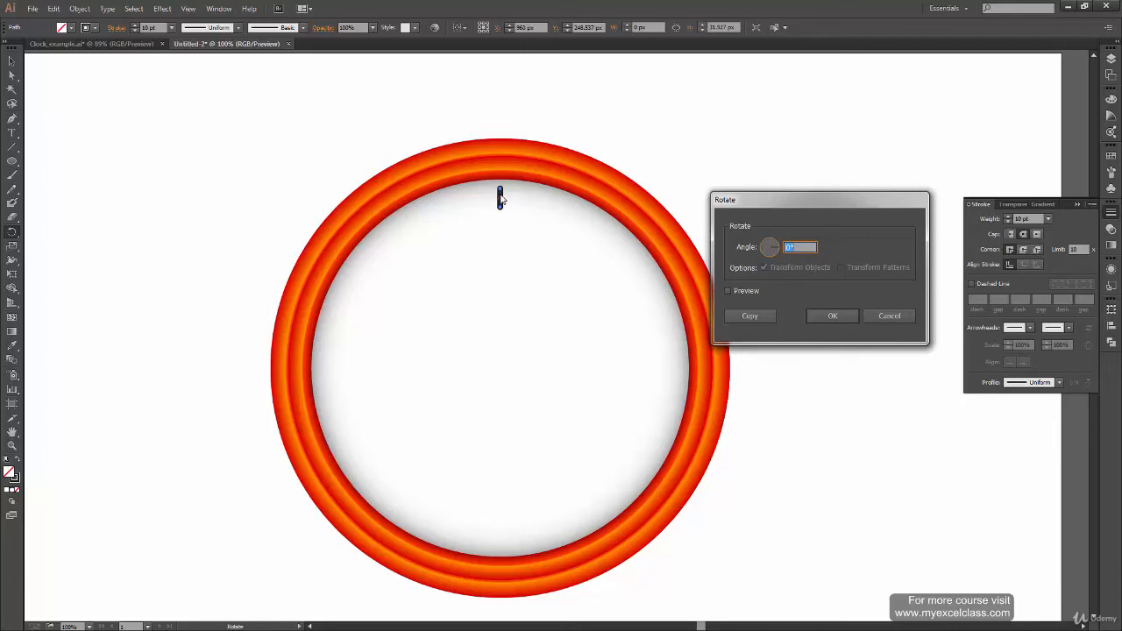
{"action": "left_click", "coordinate": [897, 318]}
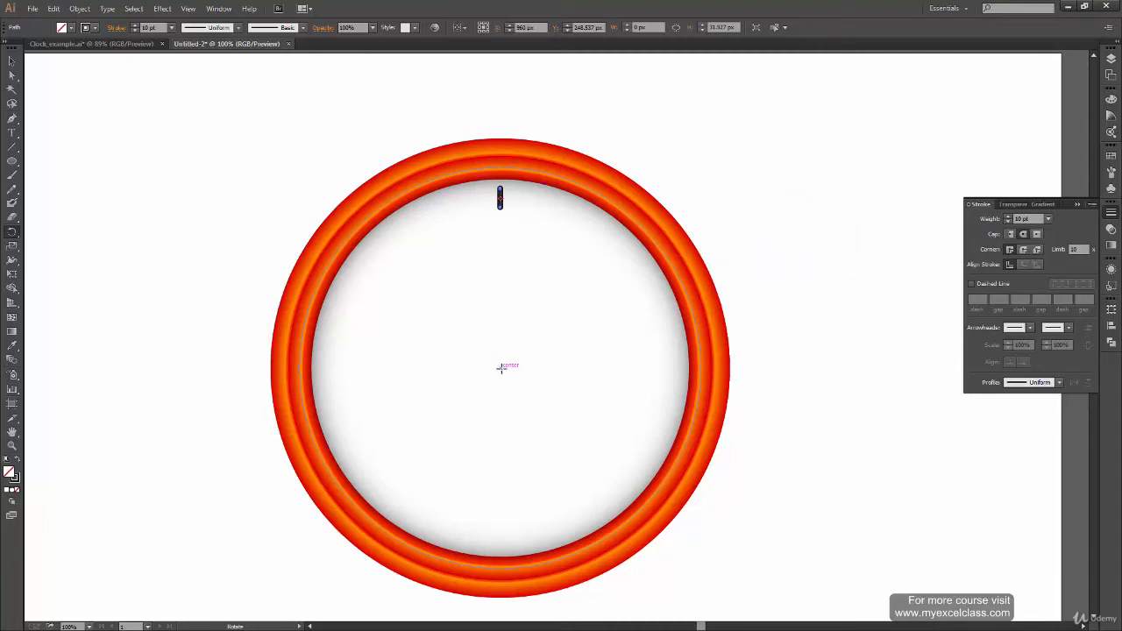
Rotate a copy of the tick by -90° about the clock's centre, with the preview turned on
{"action": "key", "text": "alt"}
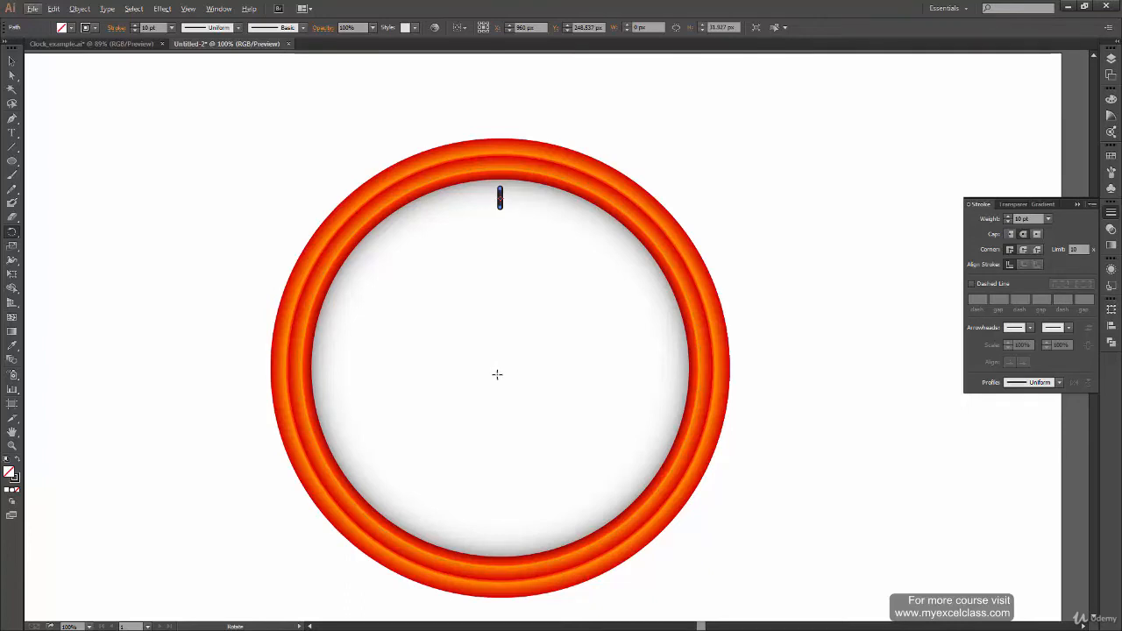
{"action": "key", "text": "alt"}
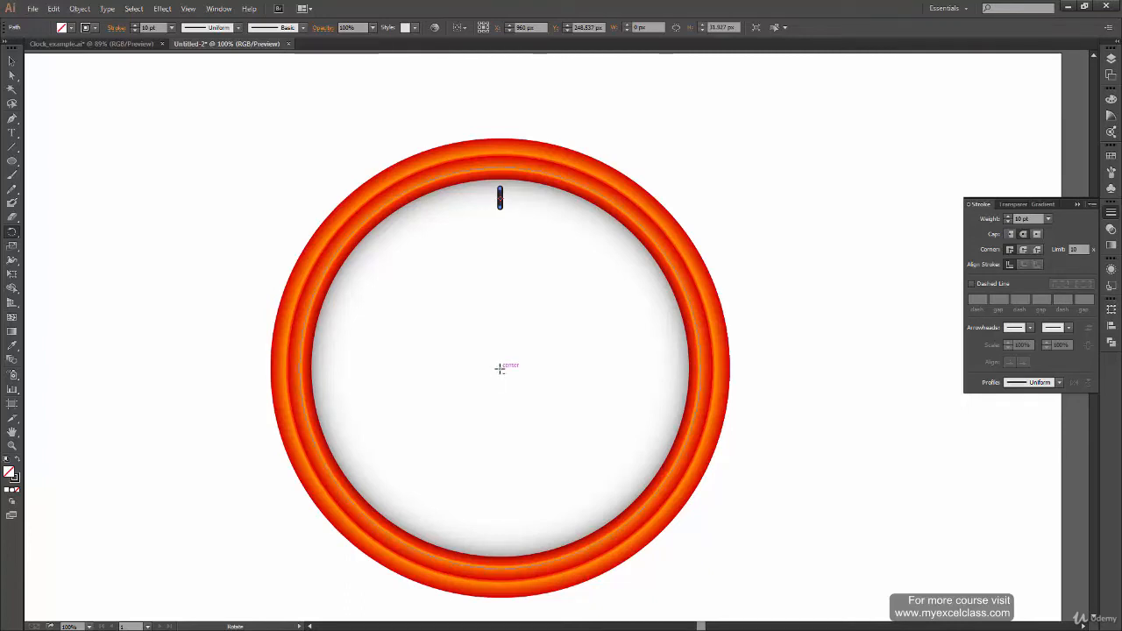
{"action": "left_click", "coordinate": [501, 367], "text": "alt"}
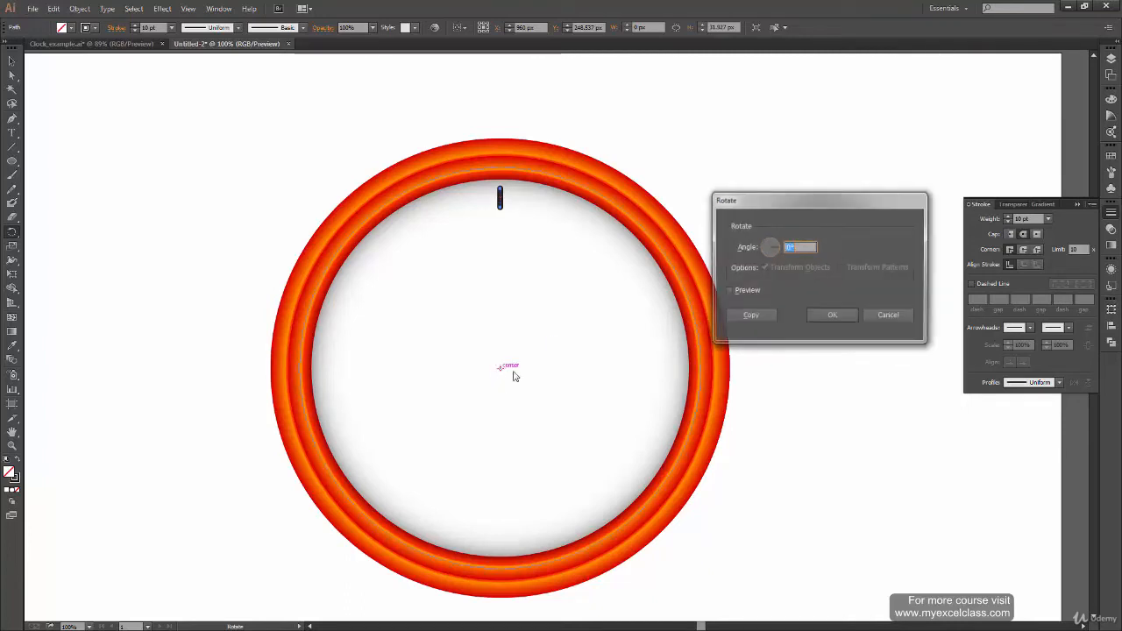
{"action": "left_click_drag", "start_coordinate": [854, 197], "coordinate": [871, 215]}
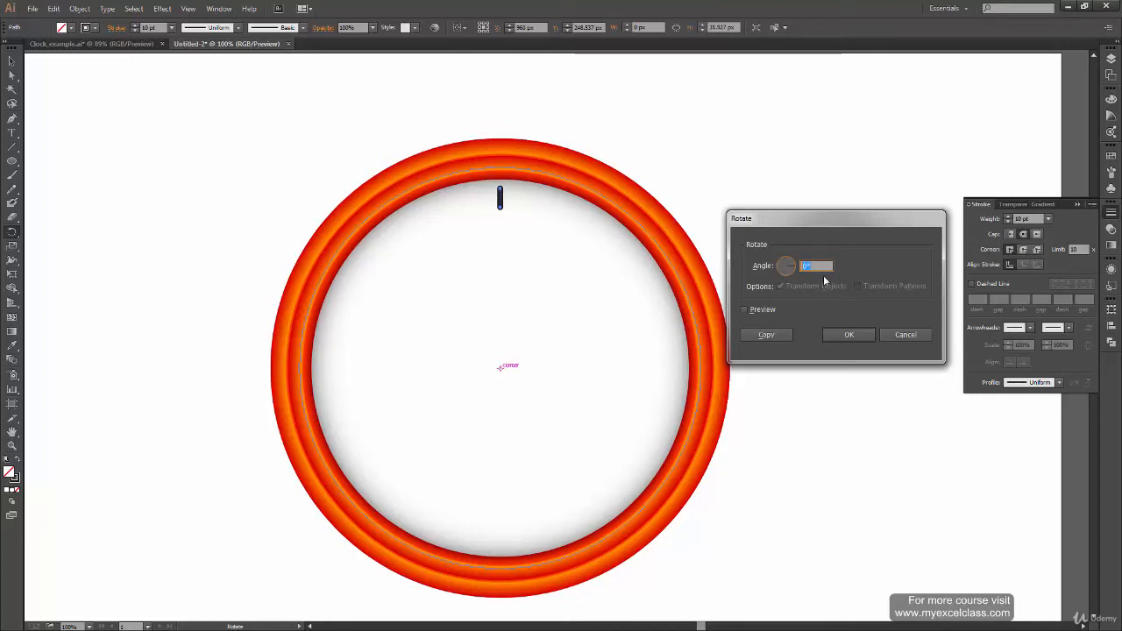
{"action": "type", "text": "-9"}
{"action": "left_click", "coordinate": [744, 310]}
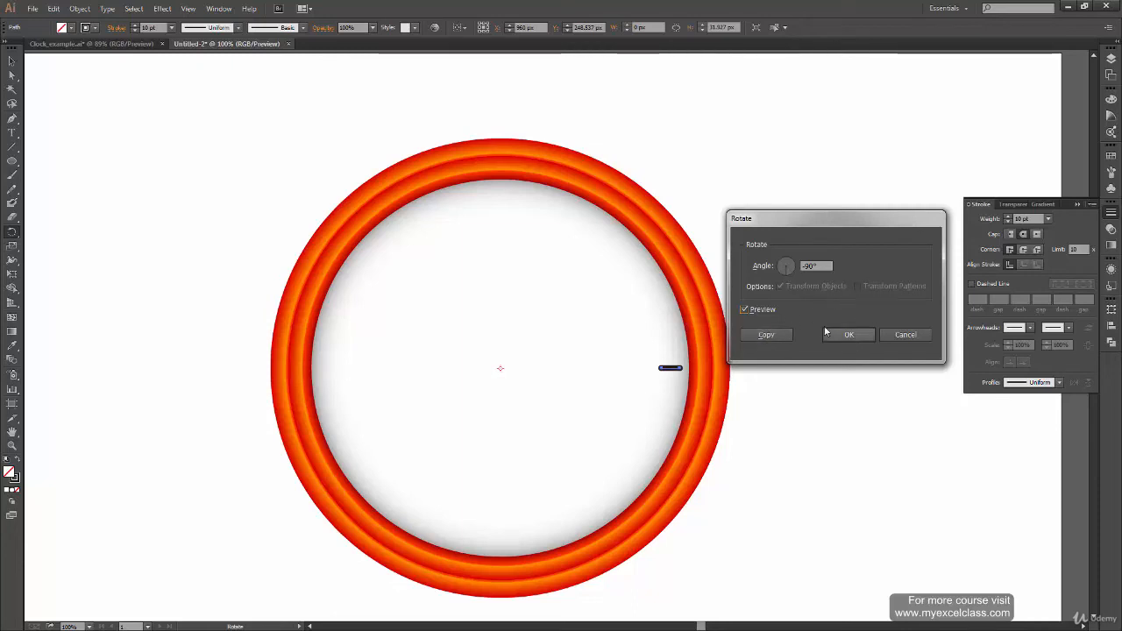
{"action": "left_click", "coordinate": [783, 334]}
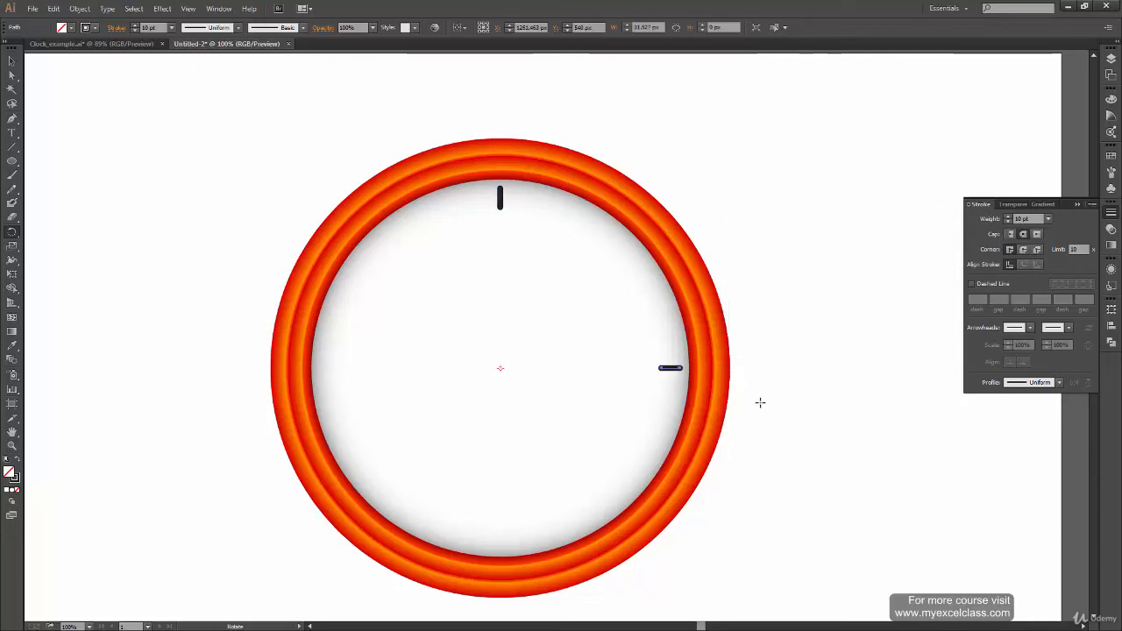
Repeat the rotated copy twice for the six and nine o'clock ticks, and compare the layout with Clock_example.ai
{"action": "key", "text": "ctrl+d"}
{"action": "key", "text": "ctrl+d"}
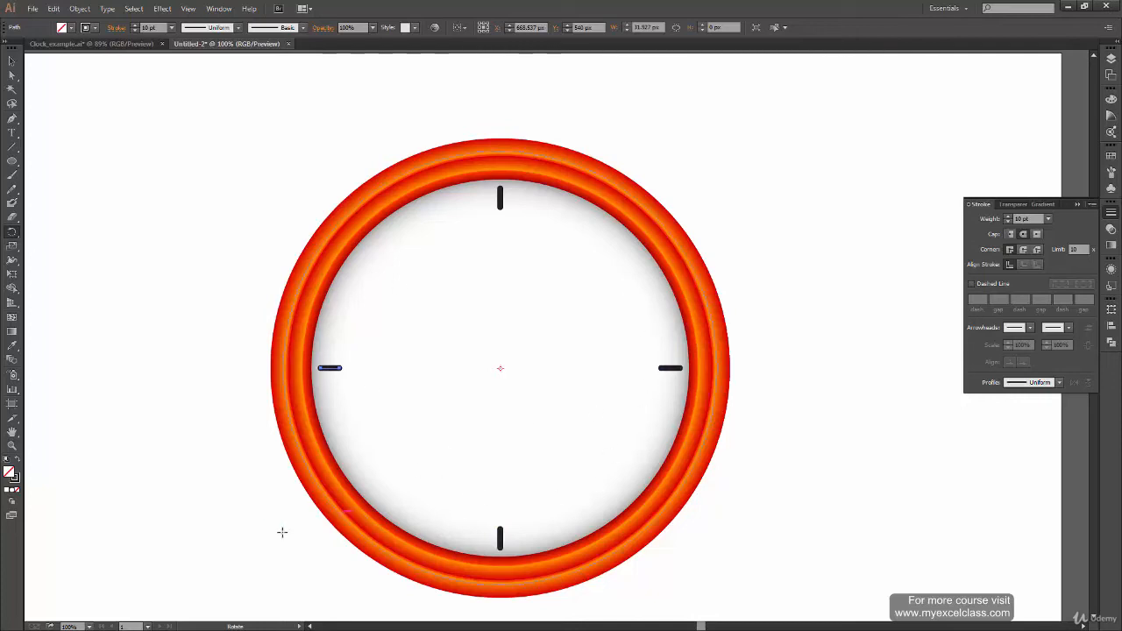
{"action": "key", "text": "v"}
{"action": "key", "text": "ctrl+Tab"}
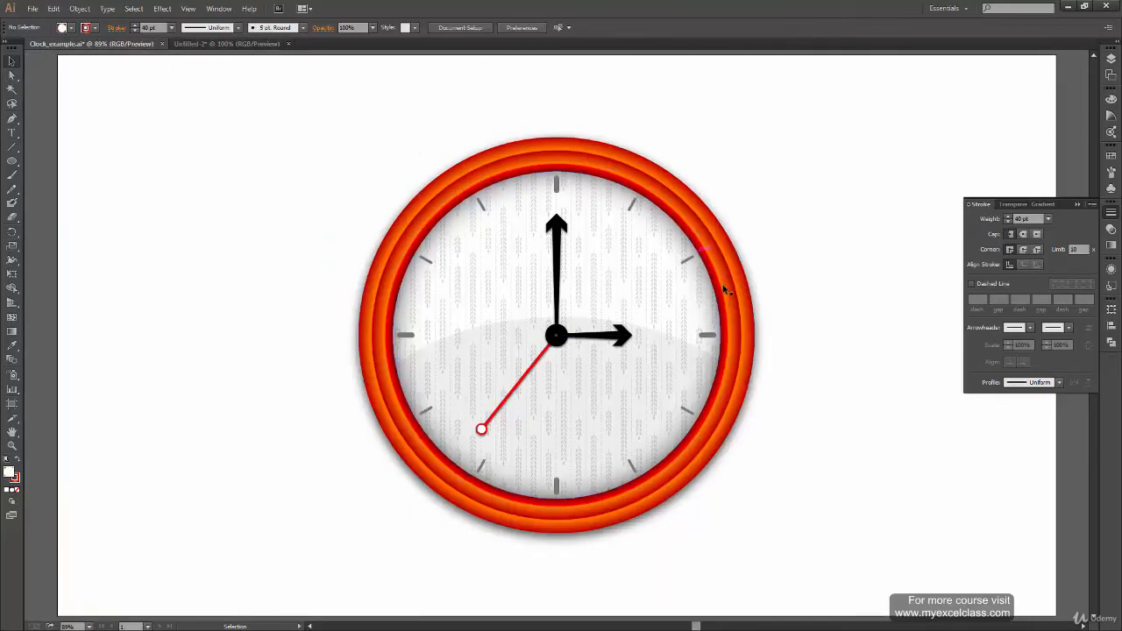
{"action": "left_click", "coordinate": [194, 44]}
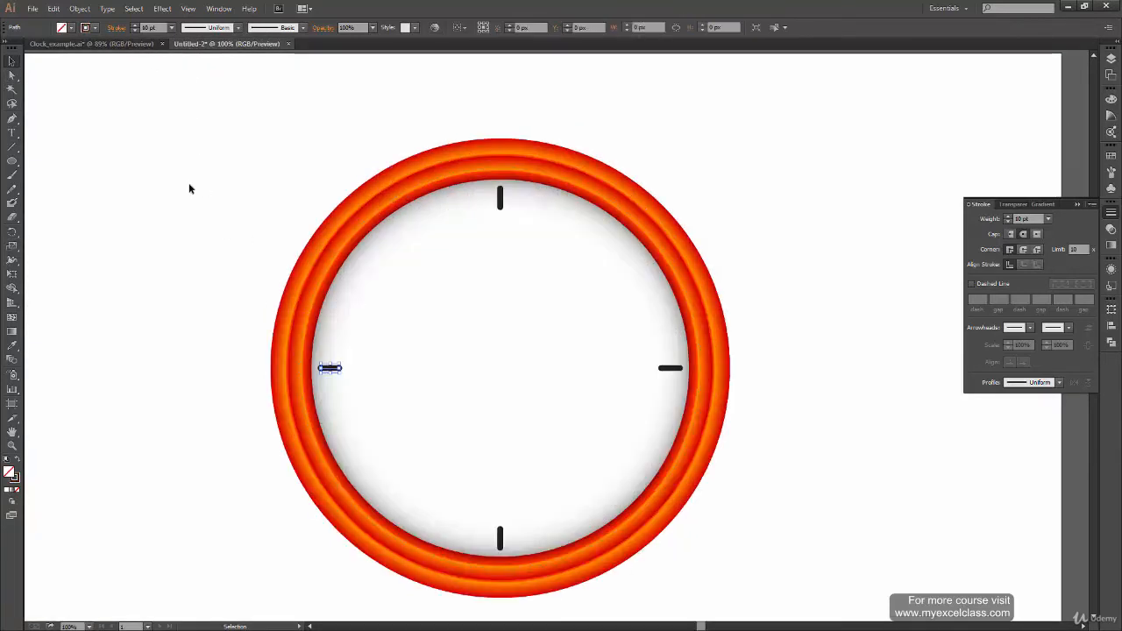
Select the four ticks and rotate a copy of them by -30° about the clock's centre
{"action": "left_click", "coordinate": [501, 201]}
{"action": "left_click", "coordinate": [671, 368], "text": "shift"}
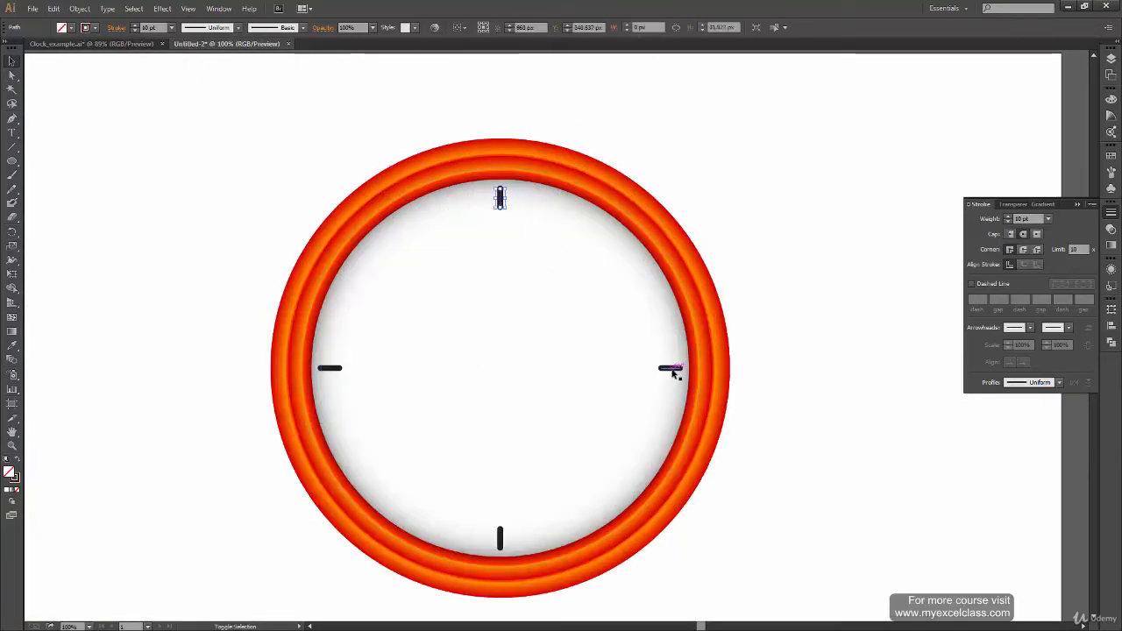
{"action": "left_click", "coordinate": [500, 537], "text": "shift"}
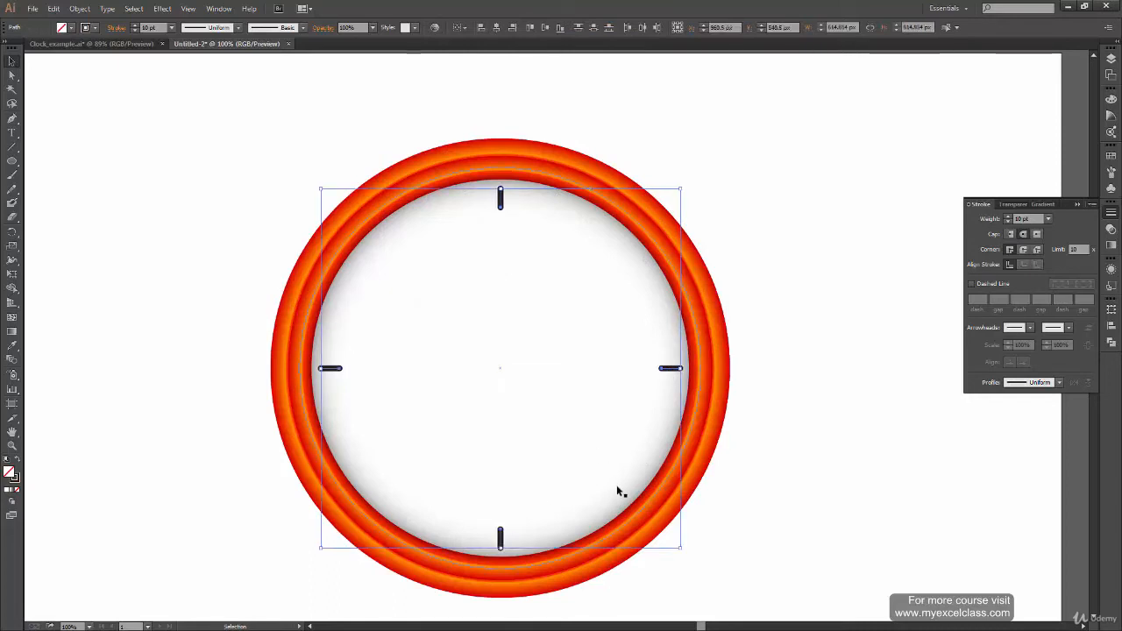
{"action": "key", "text": "r"}
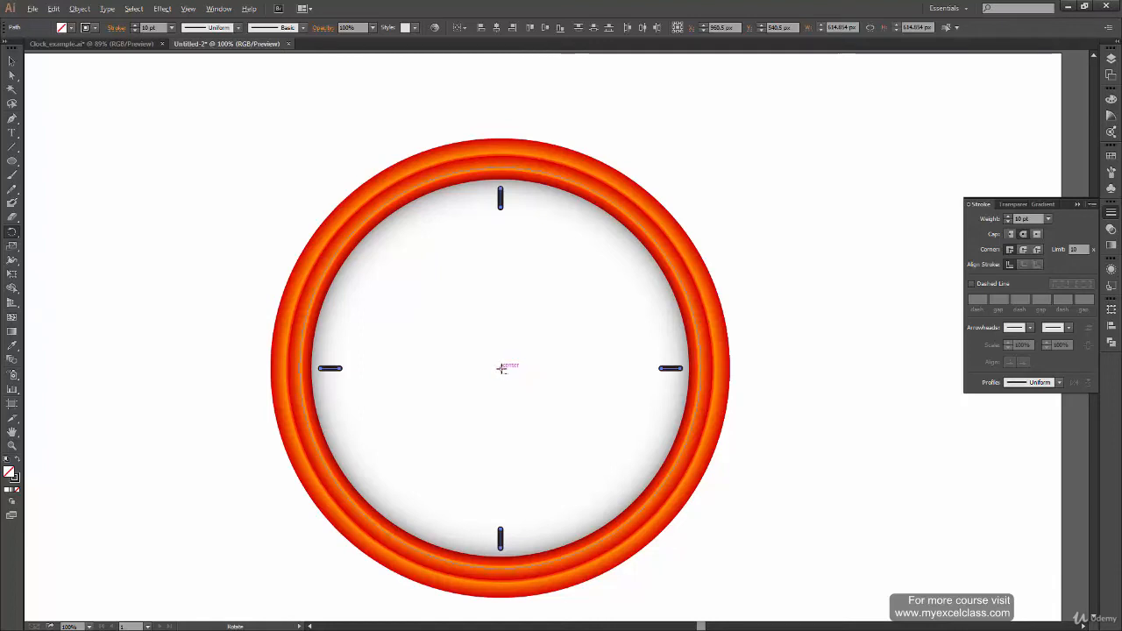
{"action": "left_click", "coordinate": [502, 368], "text": "alt"}
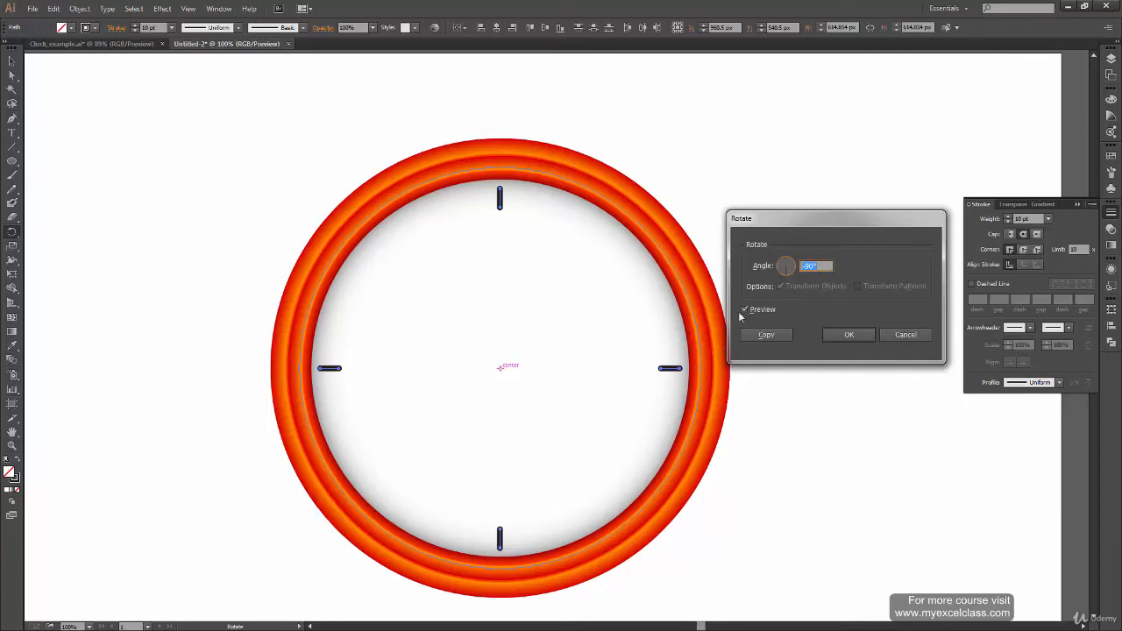
{"action": "type", "text": "-"}
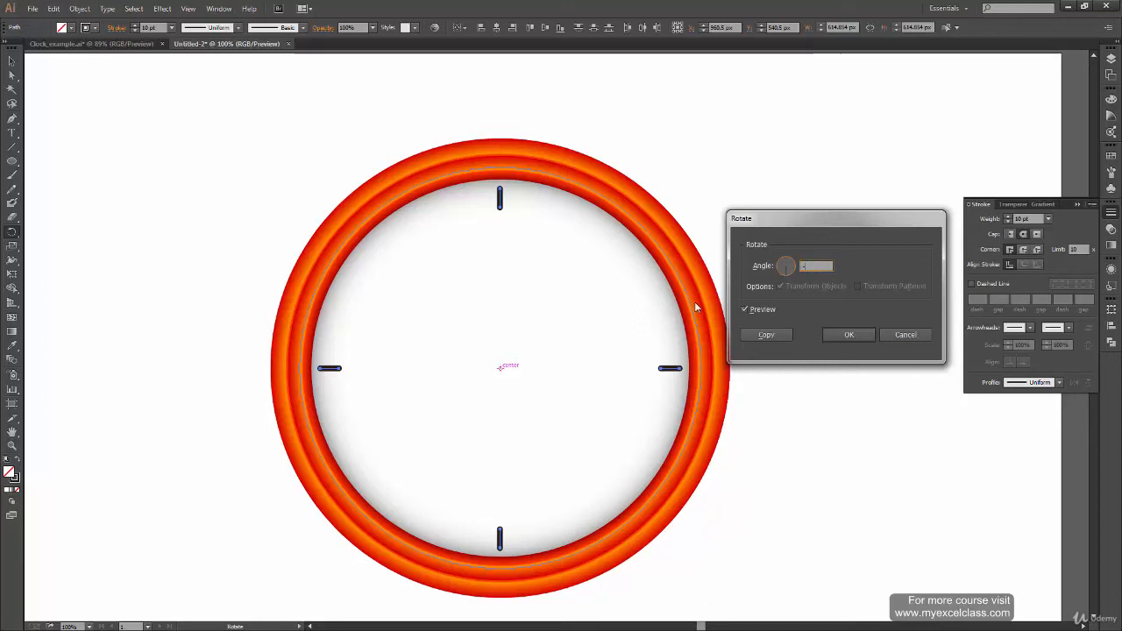
{"action": "type", "text": "30"}
{"action": "left_click", "coordinate": [766, 334]}
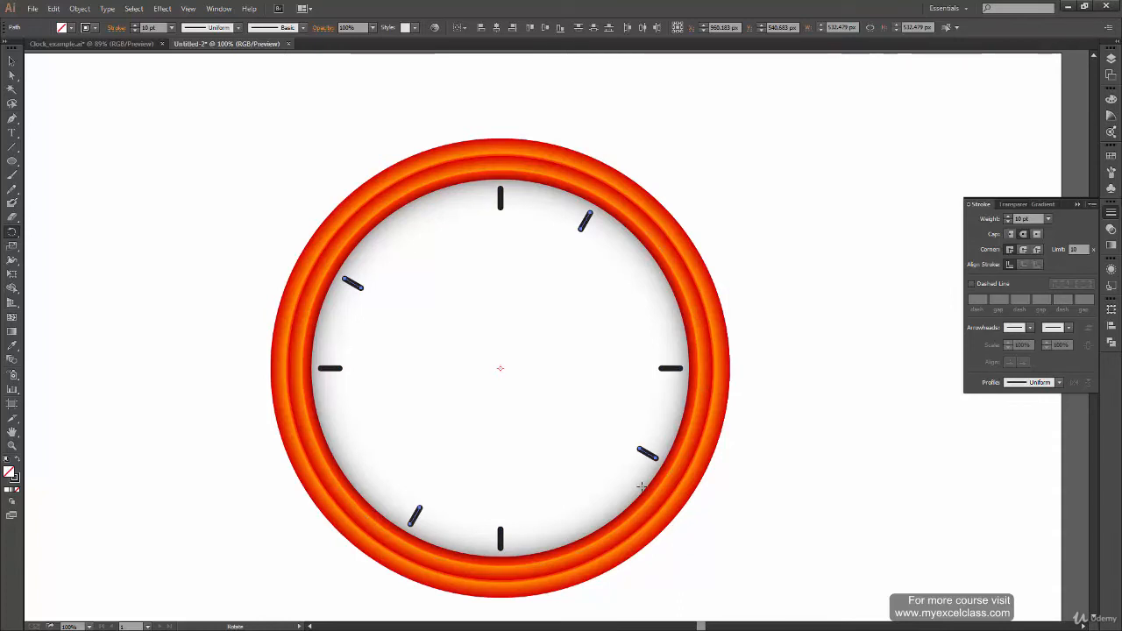
Rotate a copy of the four selected tick marks around the clock's centre to fill the remaining four hour positions
{"action": "left_click_drag", "start_coordinate": [514, 508], "coordinate": [393, 518]}
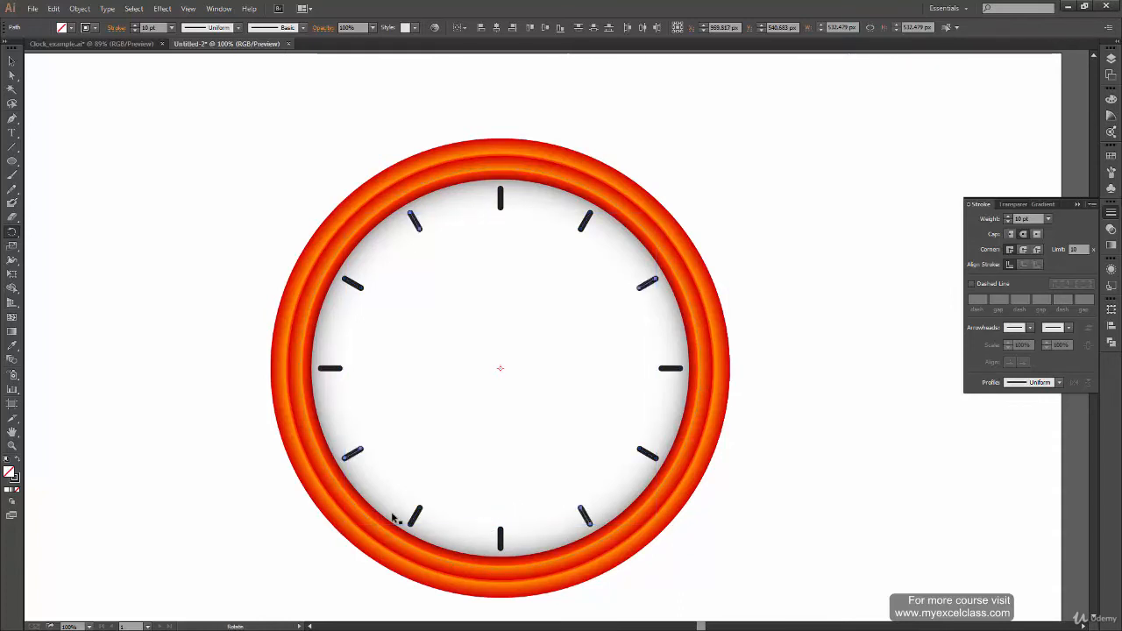
Set the stroke weight of the eight tick marks between the 12, 3, 6 and 9 o'clock positions to 5 pt
{"action": "key", "text": "v"}
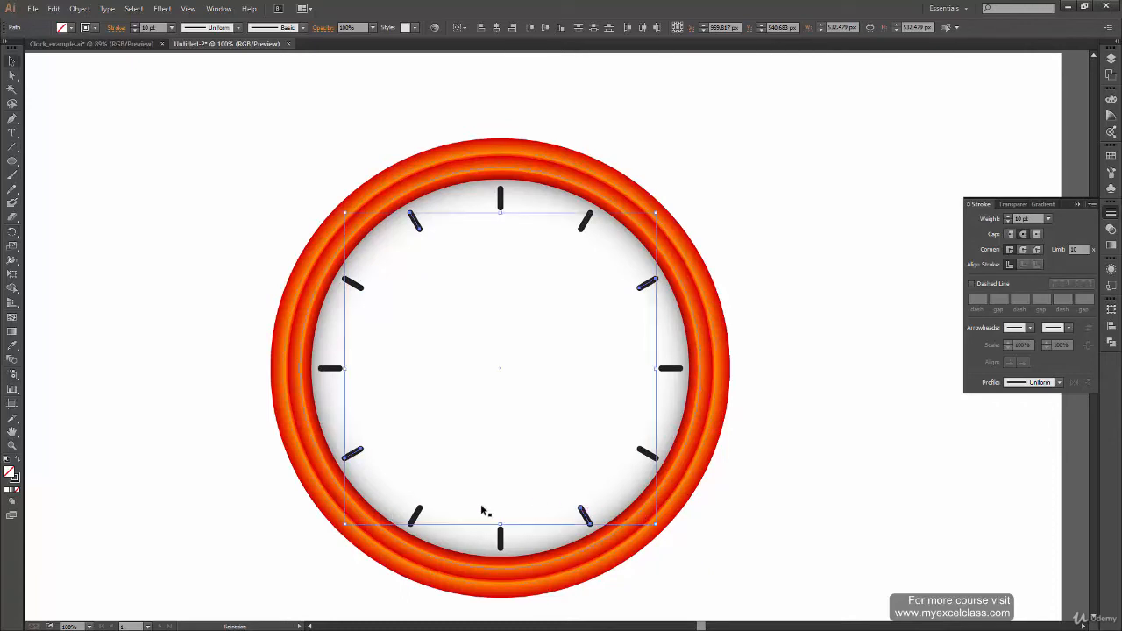
{"action": "left_click", "coordinate": [418, 515], "text": "shift"}
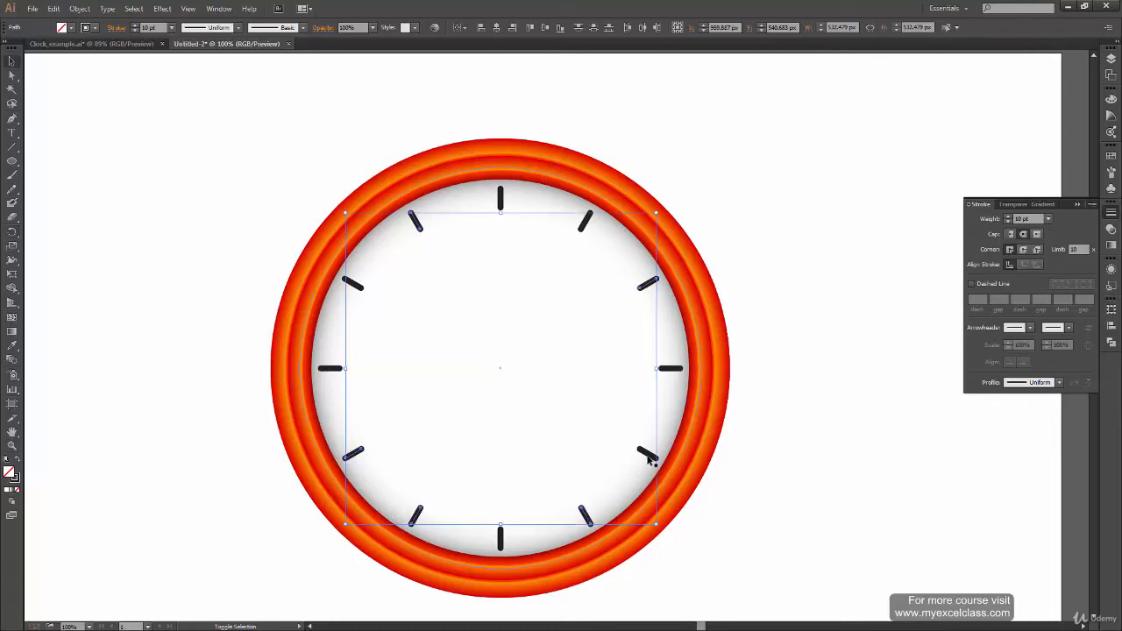
{"action": "left_click", "coordinate": [648, 456], "text": "shift"}
{"action": "left_click", "coordinate": [585, 222], "text": "shift"}
{"action": "left_click", "coordinate": [416, 222], "text": "shift"}
{"action": "left_click", "coordinate": [353, 284], "text": "shift"}
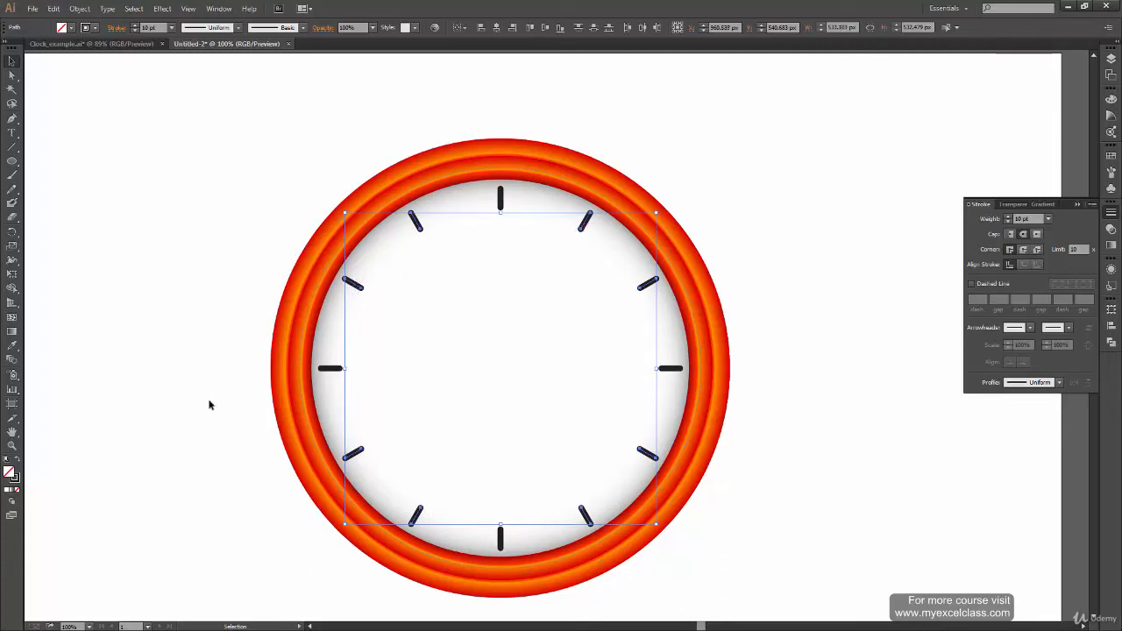
{"action": "left_click", "coordinate": [171, 28]}
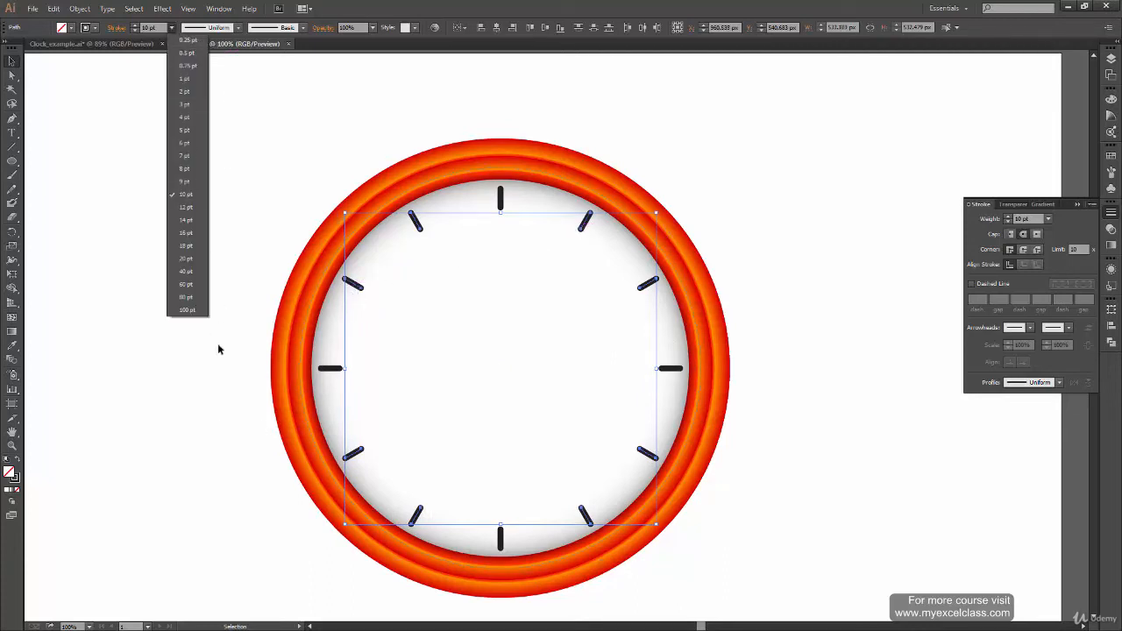
{"action": "left_click", "coordinate": [195, 132]}
{"action": "left_click", "coordinate": [822, 304]}
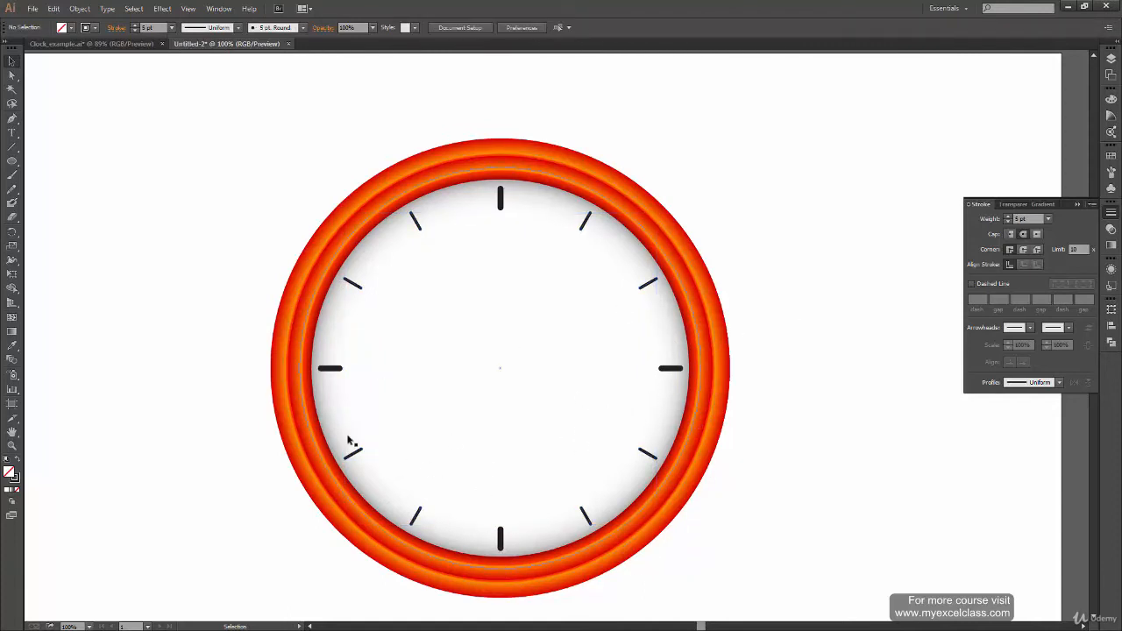
Select all twelve tick marks without the clock's rings, testing the selection by moving it aside and undoing the move
{"action": "left_click_drag", "start_coordinate": [204, 101], "coordinate": [787, 557]}
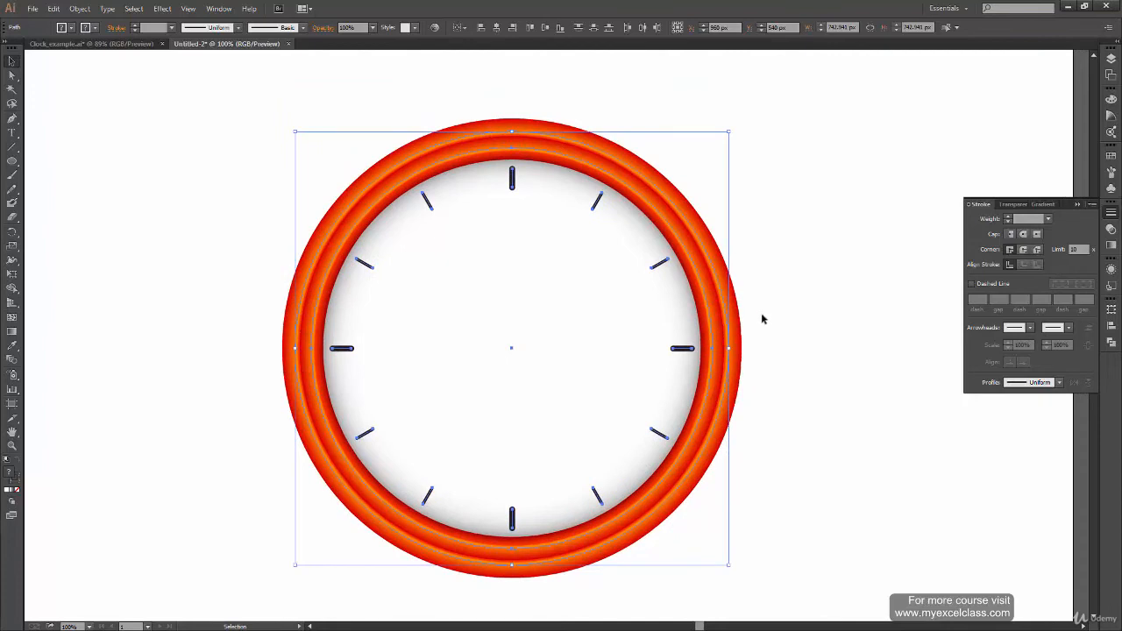
{"action": "left_click_drag", "start_coordinate": [796, 259], "coordinate": [696, 300]}
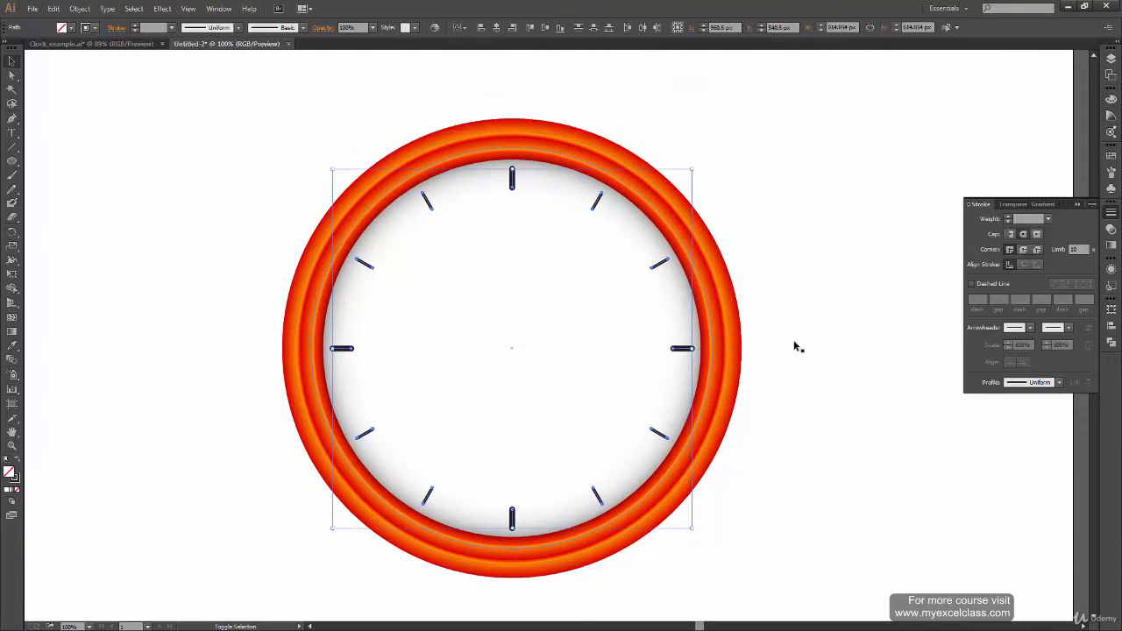
{"action": "left_click_drag", "start_coordinate": [681, 351], "coordinate": [342, 388]}
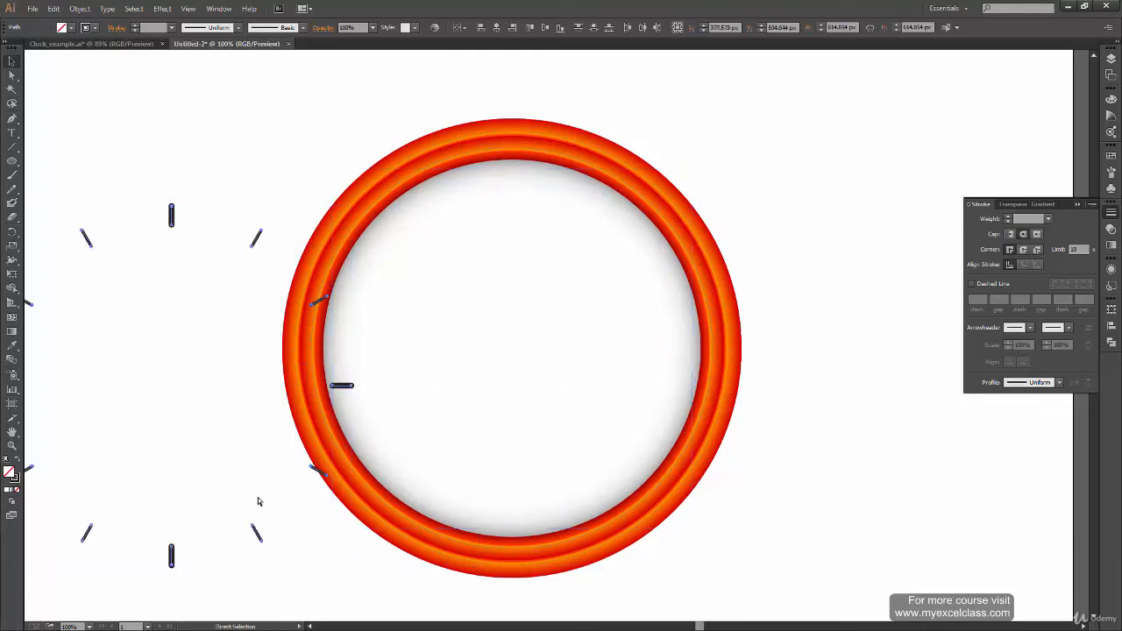
{"action": "key", "text": "ctrl+z"}
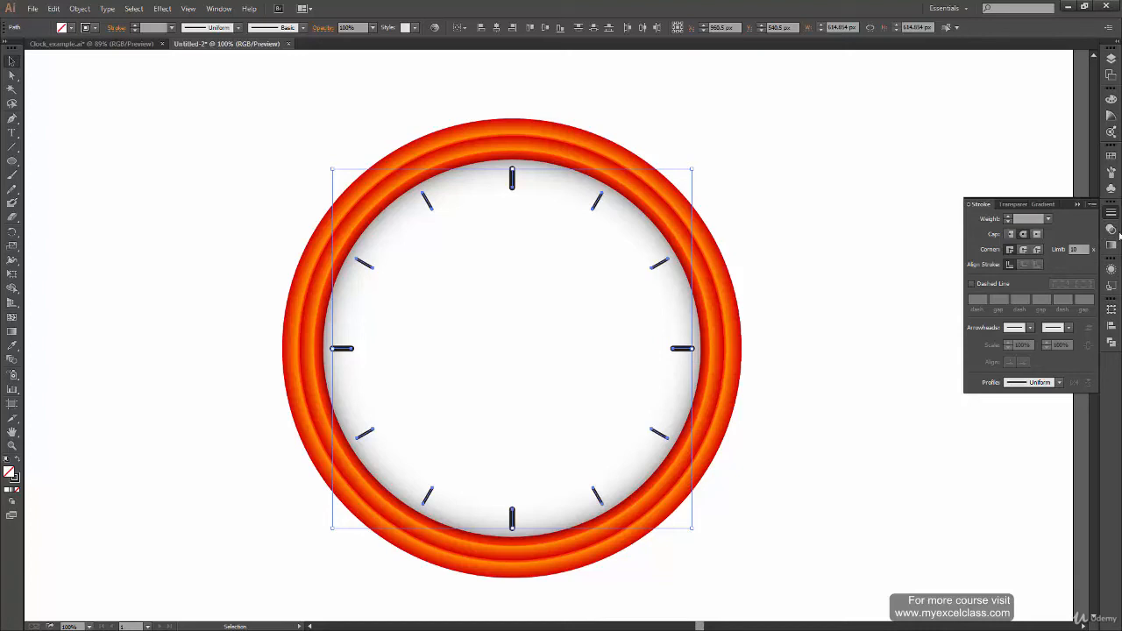
Set the opacity of the selected tick marks to 50%
{"action": "left_click", "coordinate": [220, 8]}
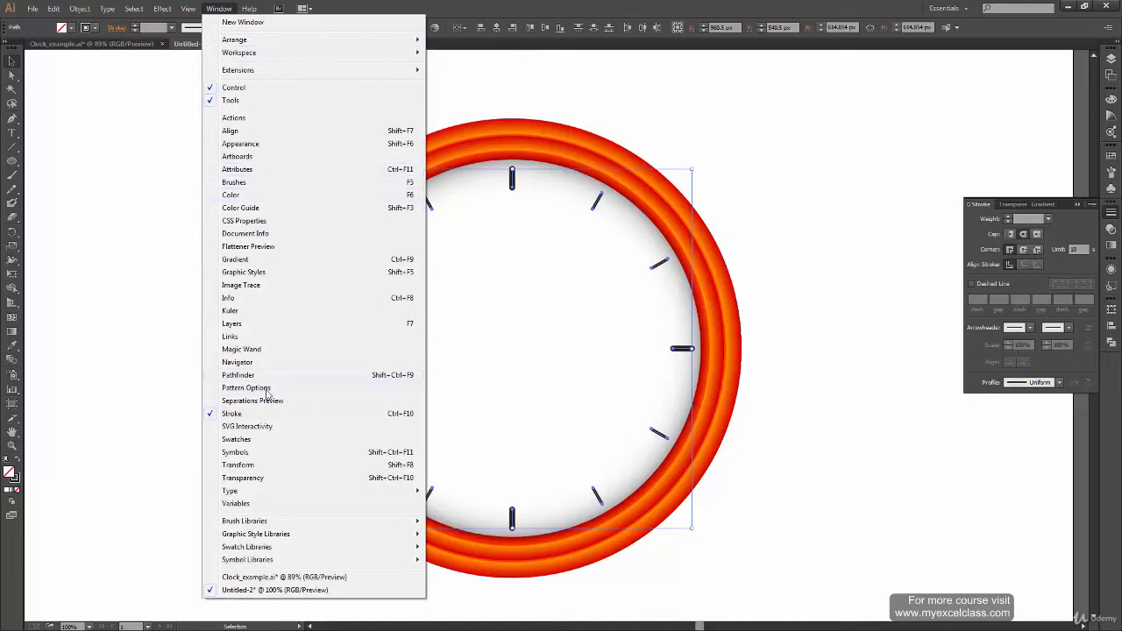
{"action": "left_click", "coordinate": [334, 484]}
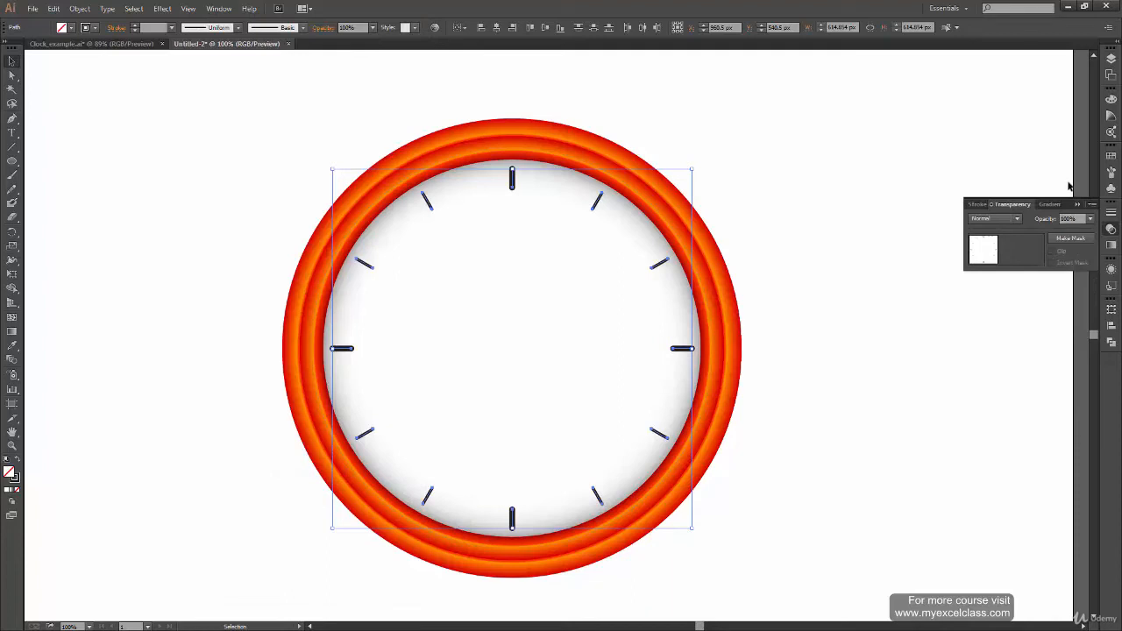
{"action": "left_click", "coordinate": [1091, 220]}
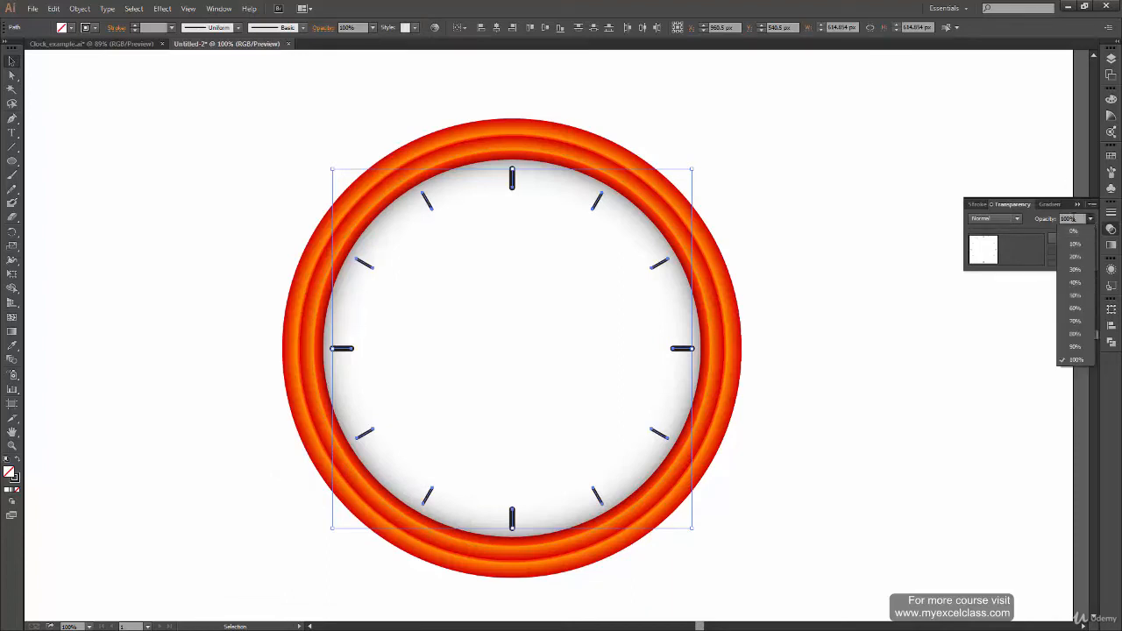
{"action": "left_click", "coordinate": [1093, 223]}
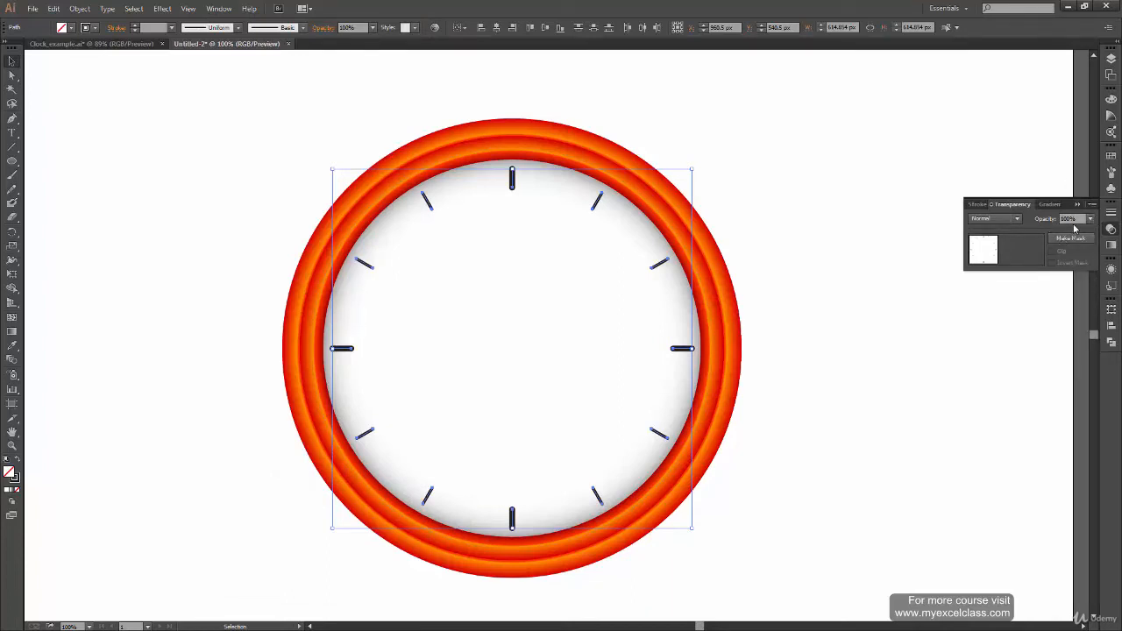
{"action": "left_click", "coordinate": [1092, 229]}
{"action": "left_click", "coordinate": [1074, 301]}
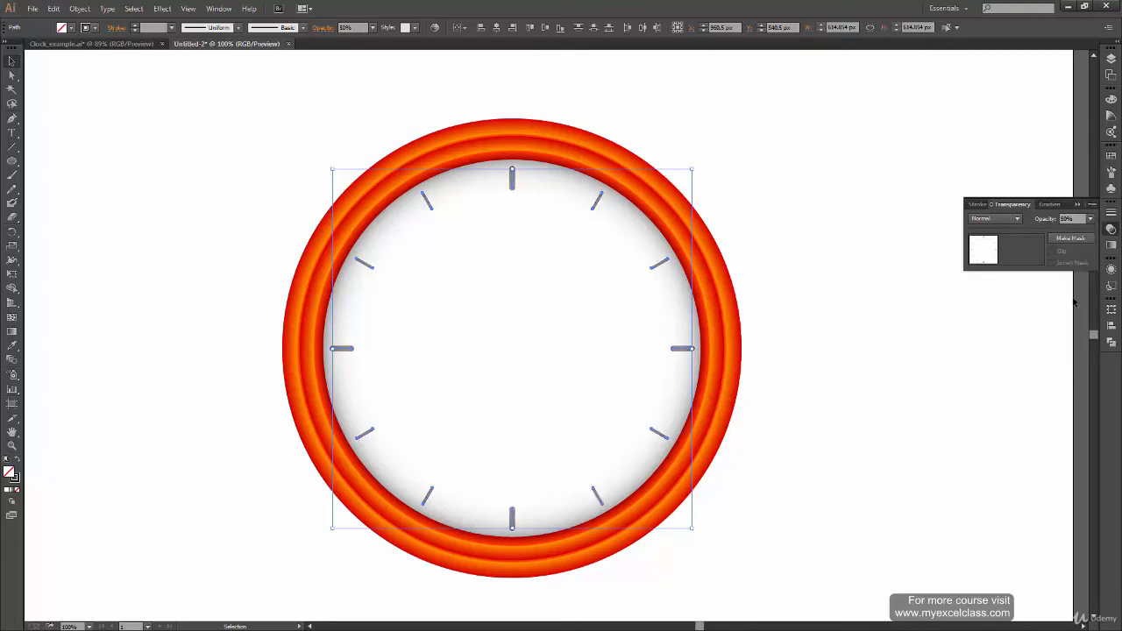
{"action": "left_click", "coordinate": [808, 298]}
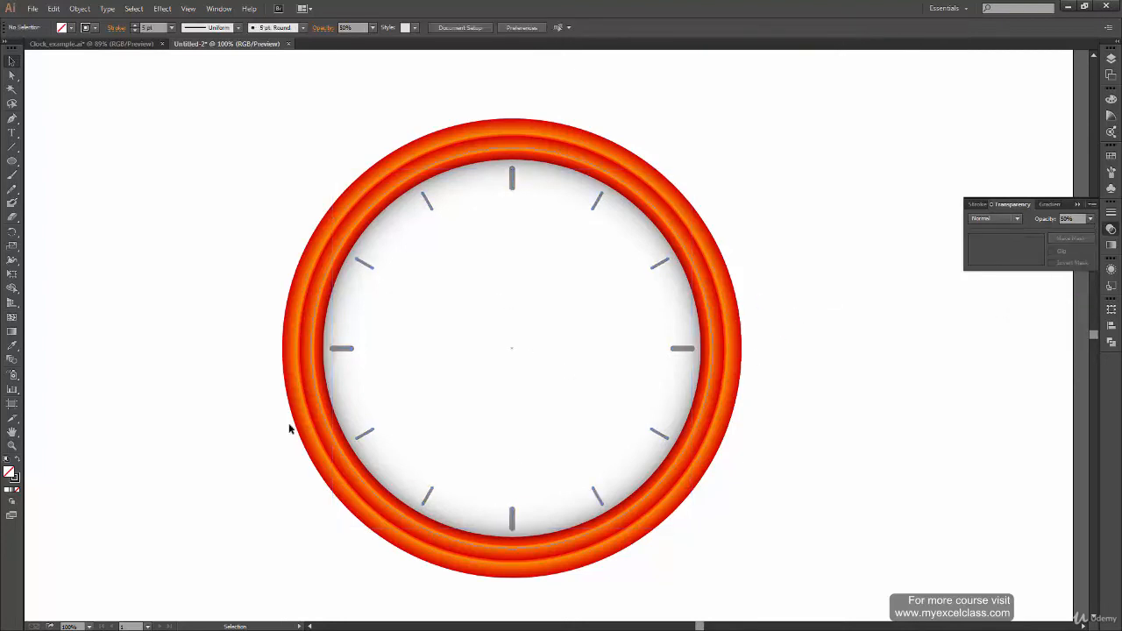
Compare the tick marks with the finished clock in Clock_example.ai and return to the untitled document
{"action": "left_click", "coordinate": [132, 44]}
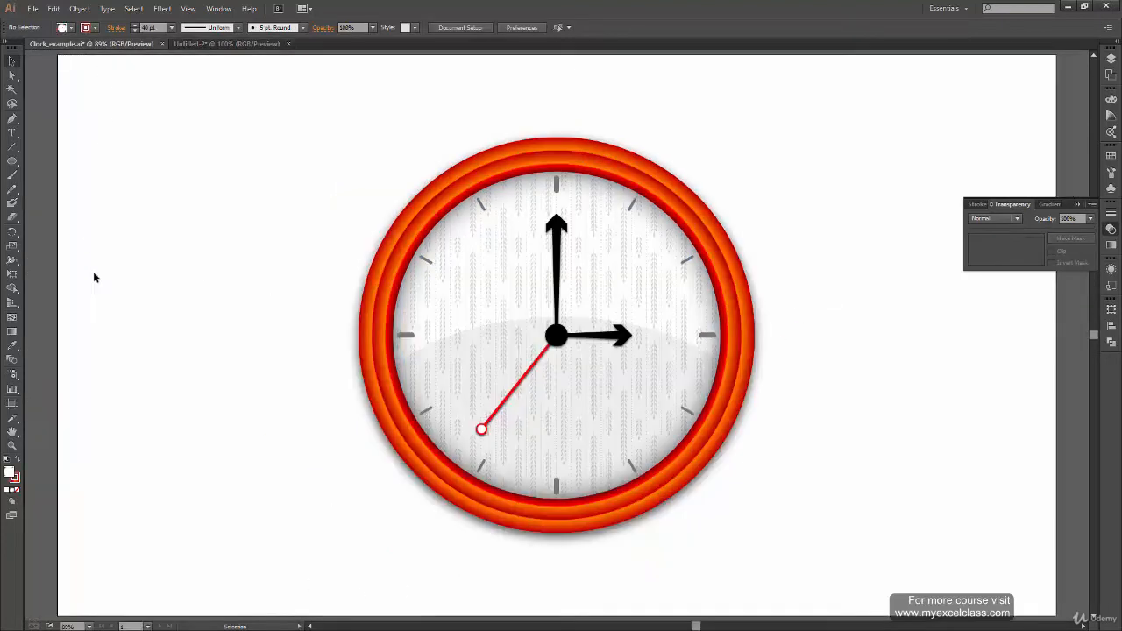
{"action": "left_click", "coordinate": [238, 43]}
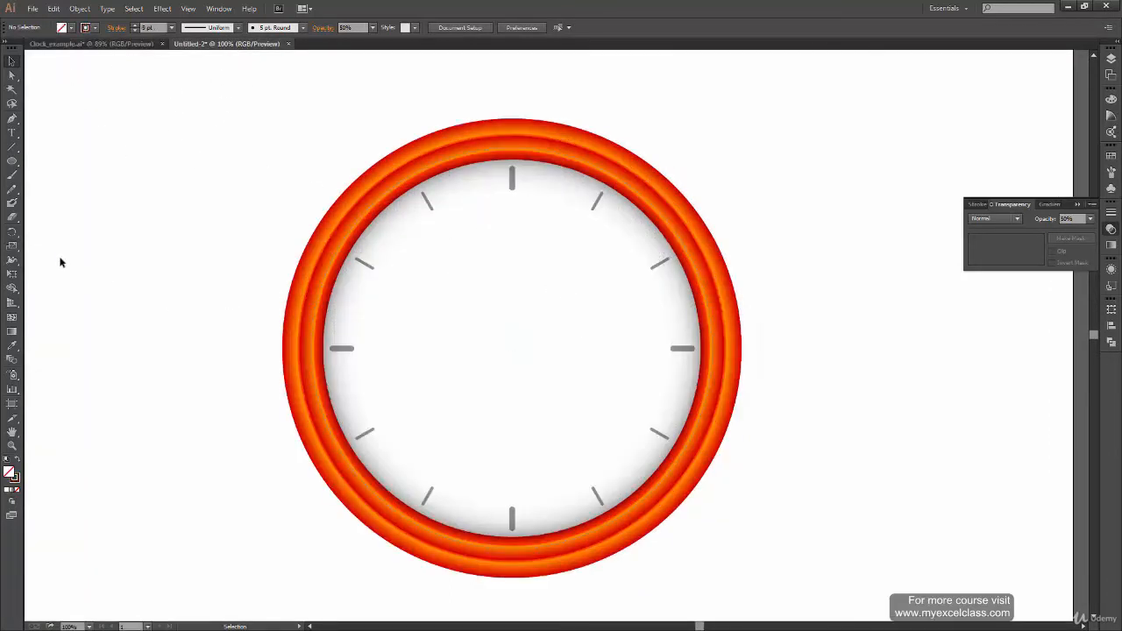
Draw a slightly slanted test line about 170 px wide across the 12 o'clock tick mark and select it
{"action": "key", "text": "backslash"}
{"action": "left_click_drag", "start_coordinate": [453, 187], "coordinate": [554, 176]}
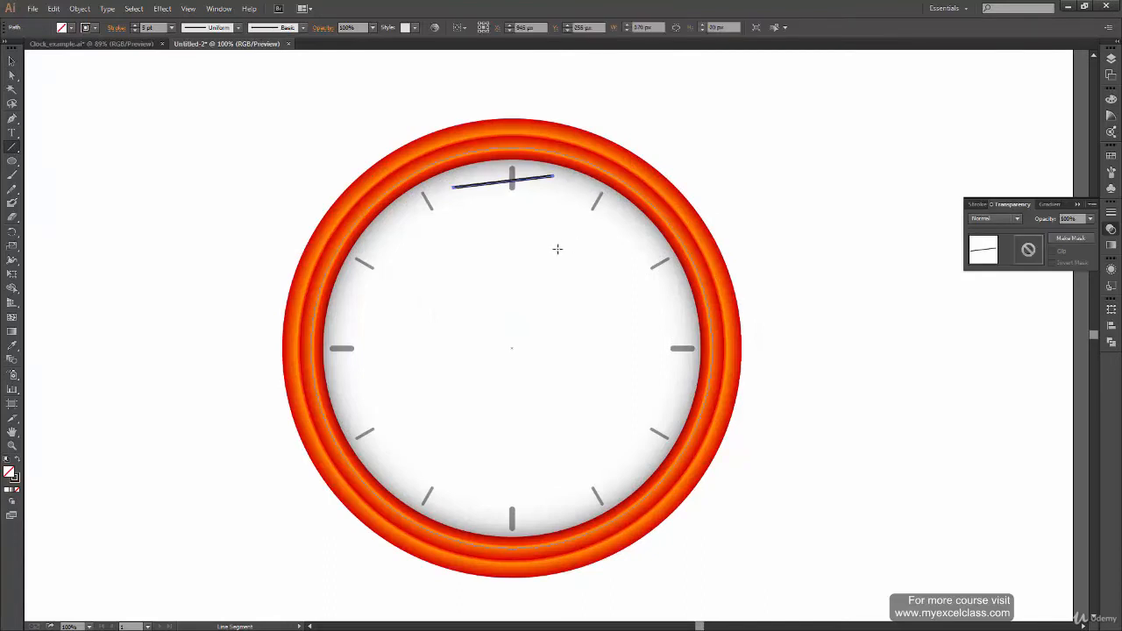
{"action": "key", "text": "v"}
{"action": "left_click", "coordinate": [570, 260]}
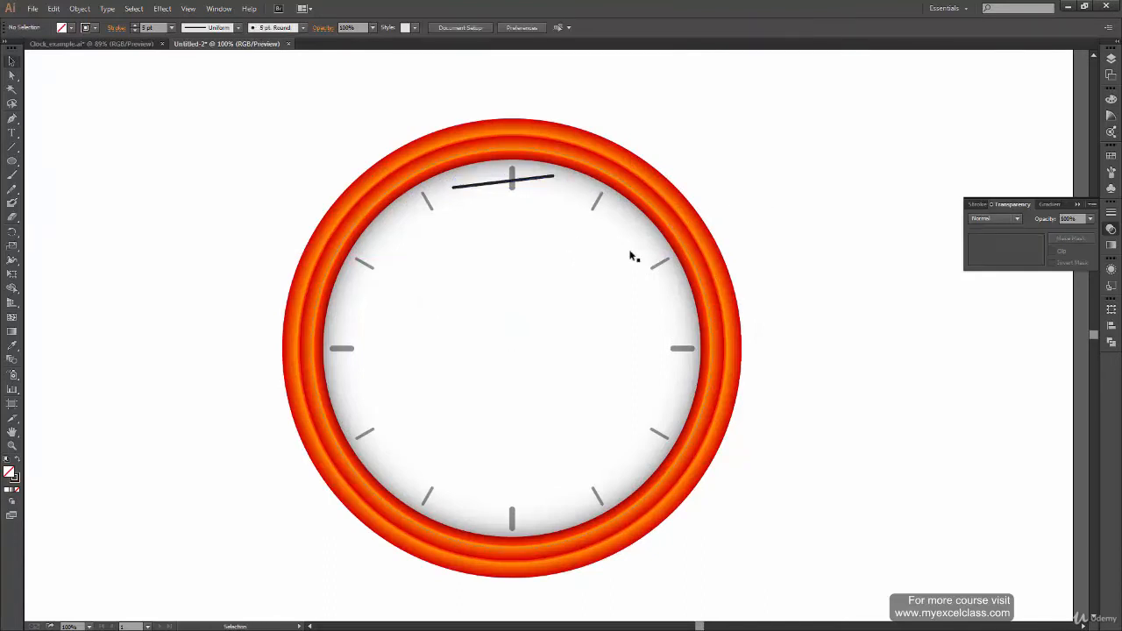
{"action": "scroll", "coordinate": [565, 254], "scroll_direction": "up", "scroll_amount": 3, "text": "alt"}
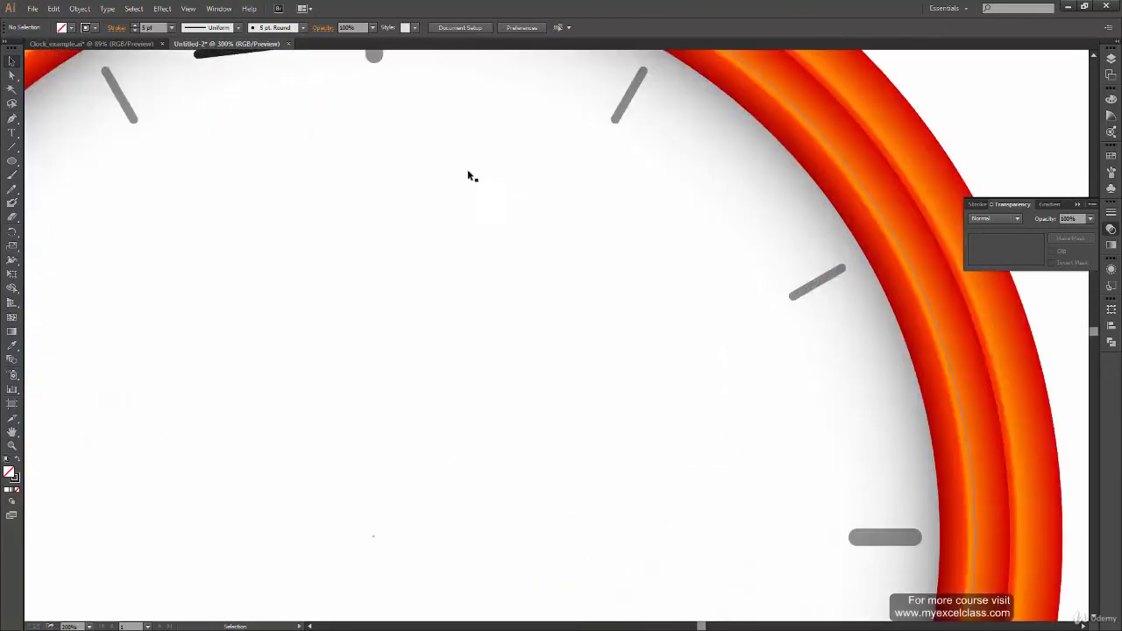
{"action": "scroll", "coordinate": [472, 176], "scroll_direction": "up", "scroll_amount": 3}
{"action": "left_click", "coordinate": [469, 305]}
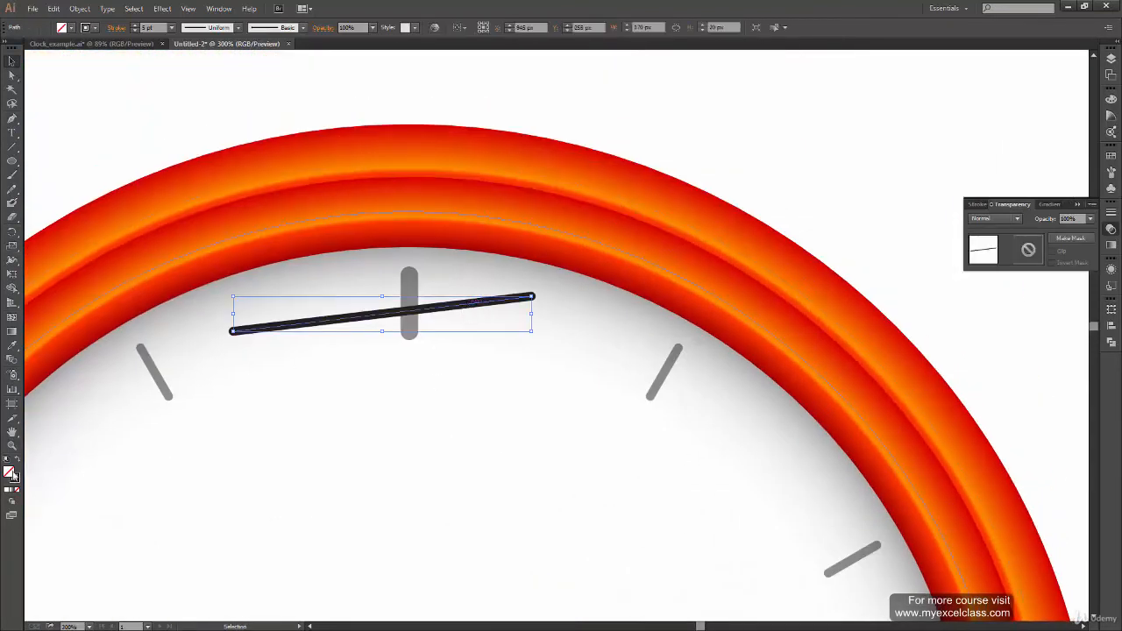
Change the stroke colour of the test line across the 12 o'clock tick mark to bright blue
{"action": "double_click", "coordinate": [16, 479]}
{"action": "left_click", "coordinate": [284, 281]}
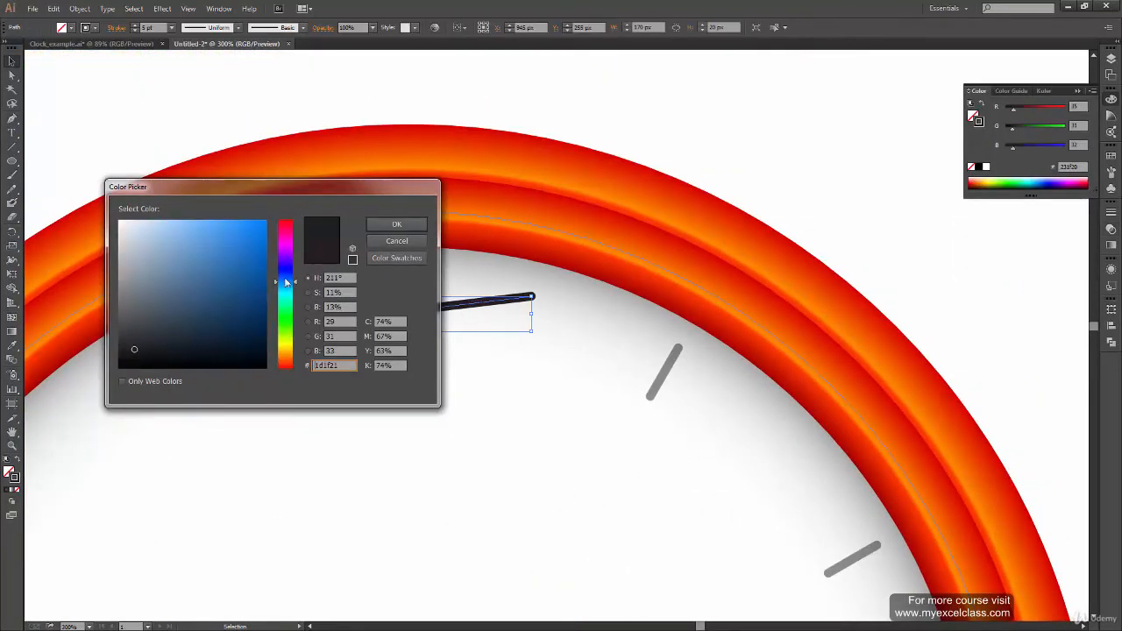
{"action": "left_click", "coordinate": [266, 221]}
{"action": "left_click", "coordinate": [396, 224]}
{"action": "left_click", "coordinate": [646, 172]}
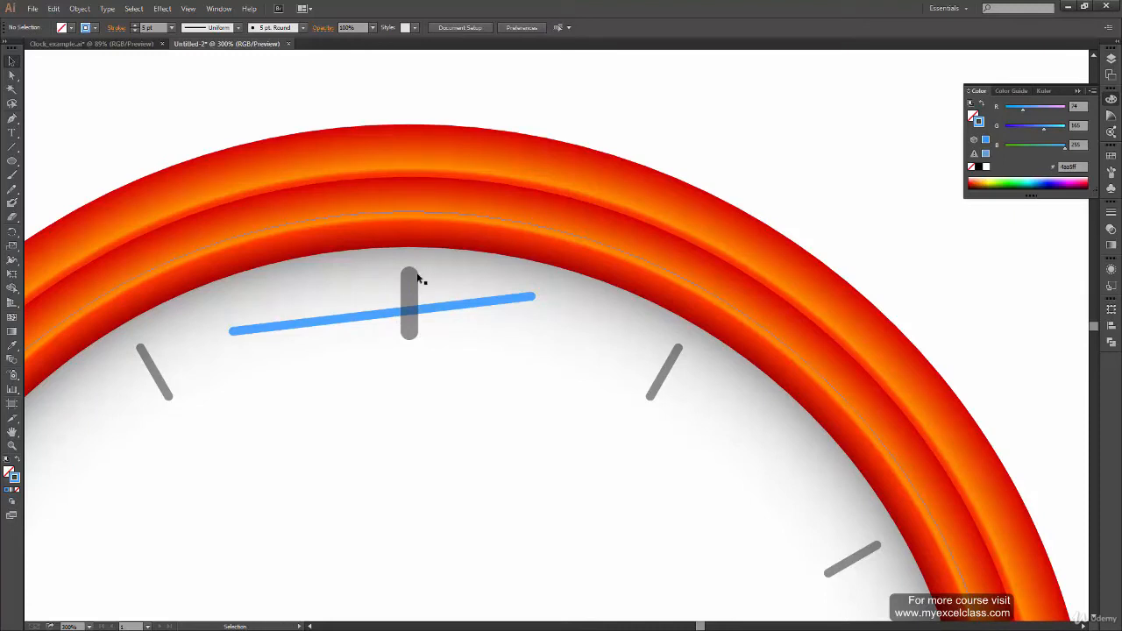
Set the opacity of the 12 o'clock tick mark to 100%
{"action": "left_click", "coordinate": [438, 310]}
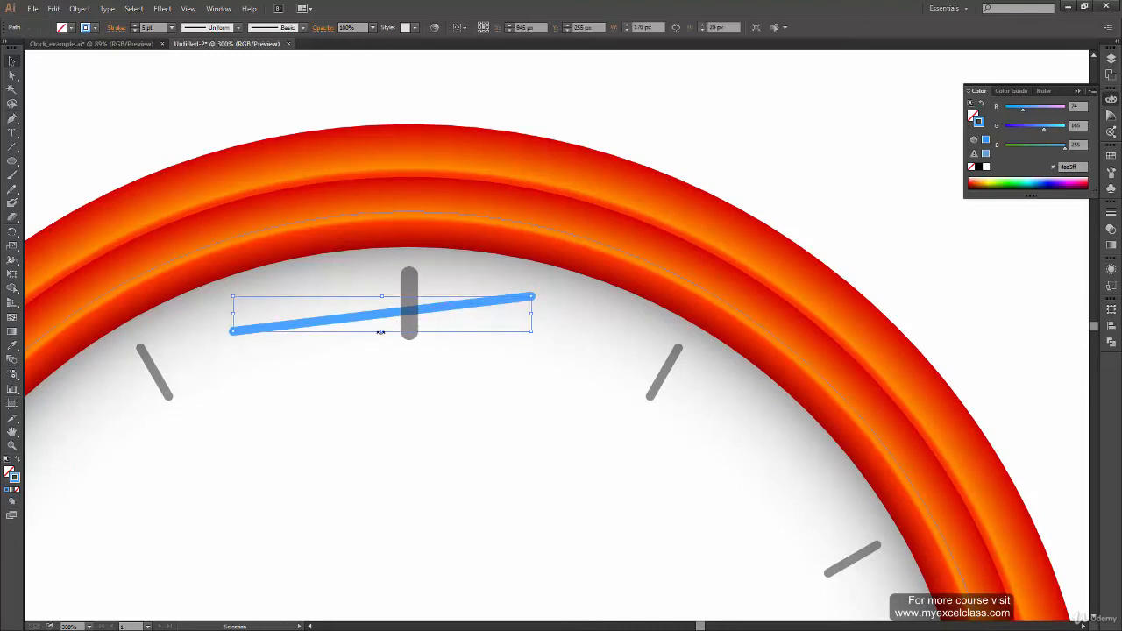
{"action": "left_click", "coordinate": [411, 351]}
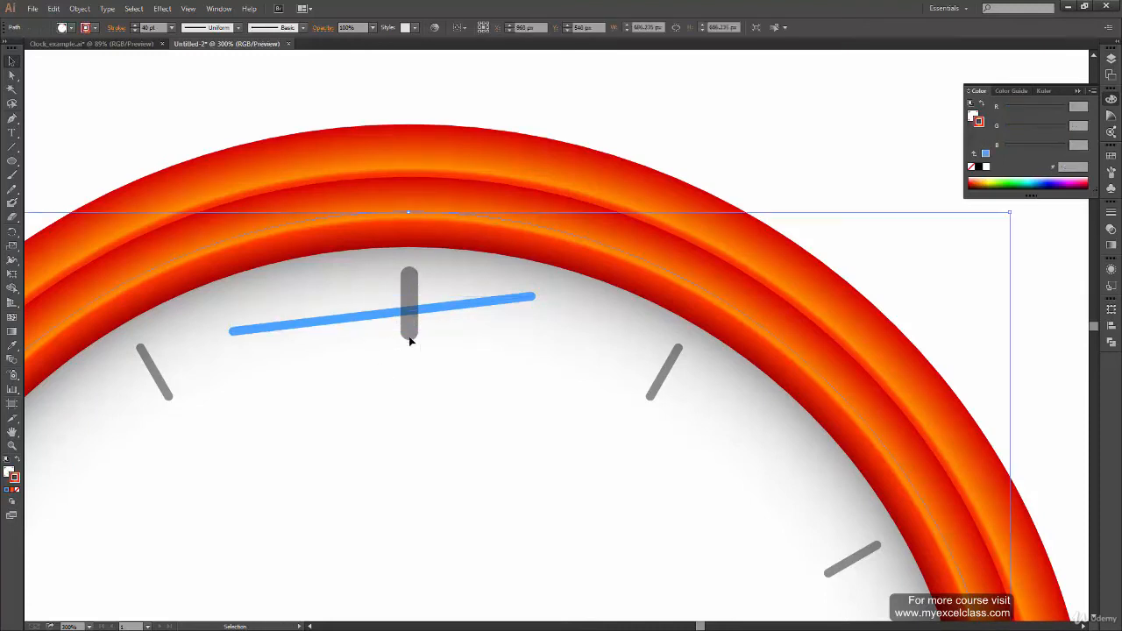
{"action": "left_click", "coordinate": [409, 330]}
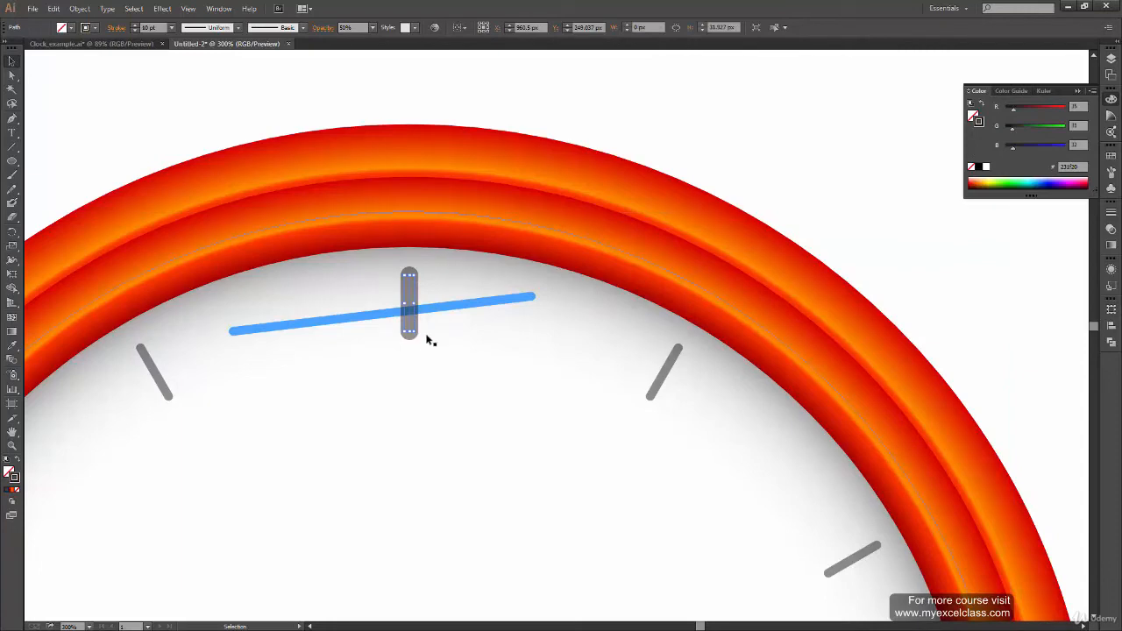
{"action": "left_click", "coordinate": [1111, 230]}
{"action": "left_click", "coordinate": [1091, 219]}
{"action": "left_click", "coordinate": [1082, 361]}
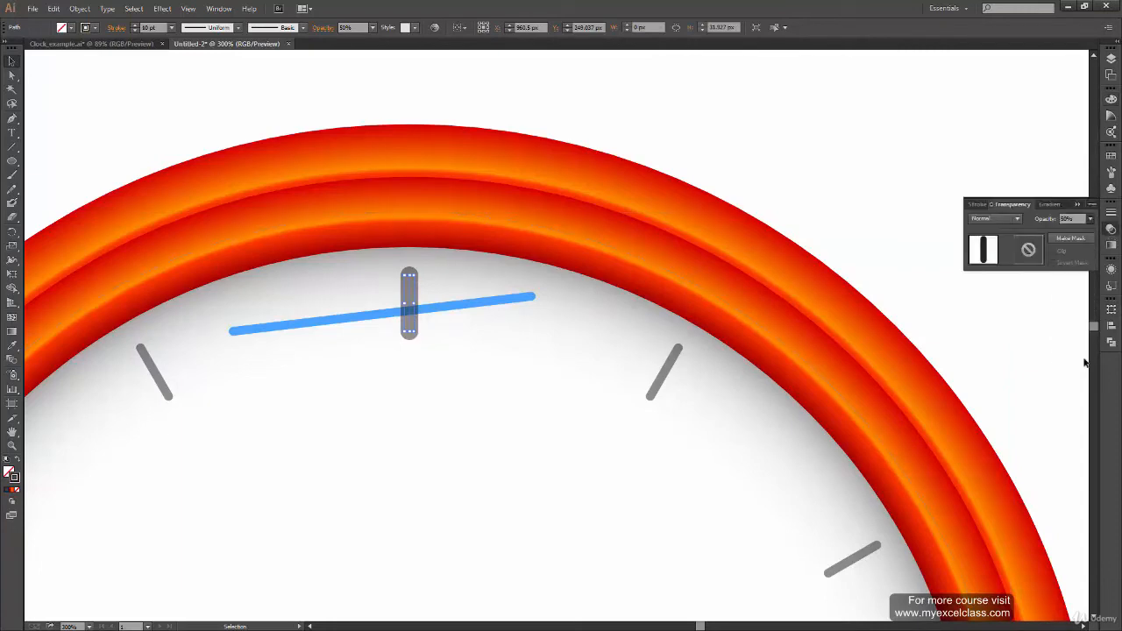
Set the stroke colour of the 12 o'clock tick mark to the solid grey 757575
{"action": "double_click", "coordinate": [14, 478]}
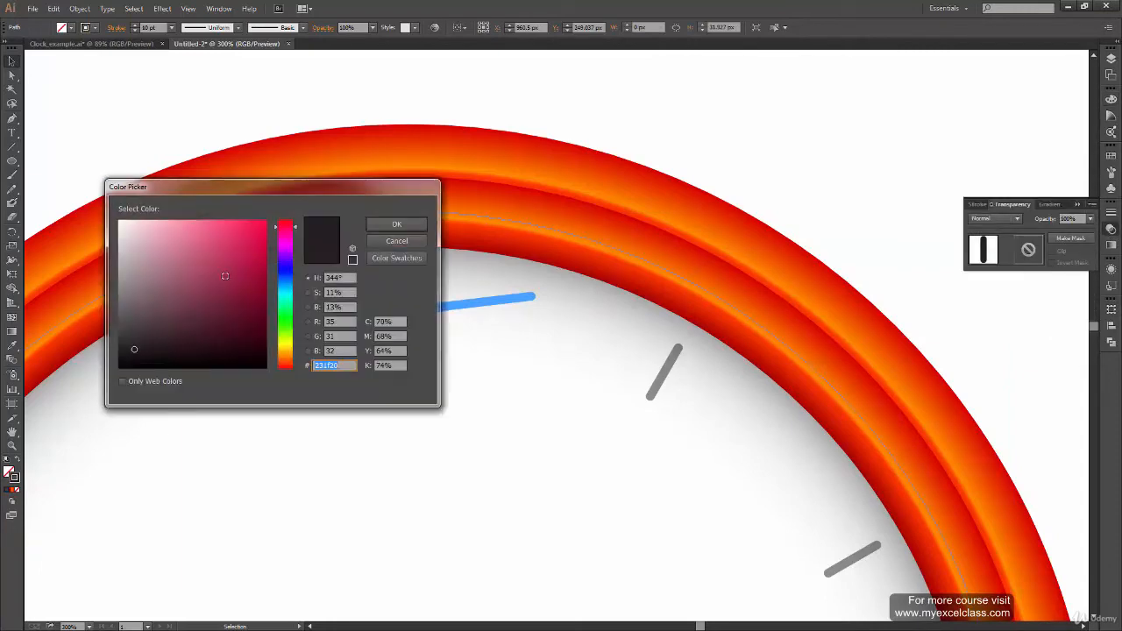
{"action": "left_click_drag", "start_coordinate": [126, 335], "coordinate": [111, 290]}
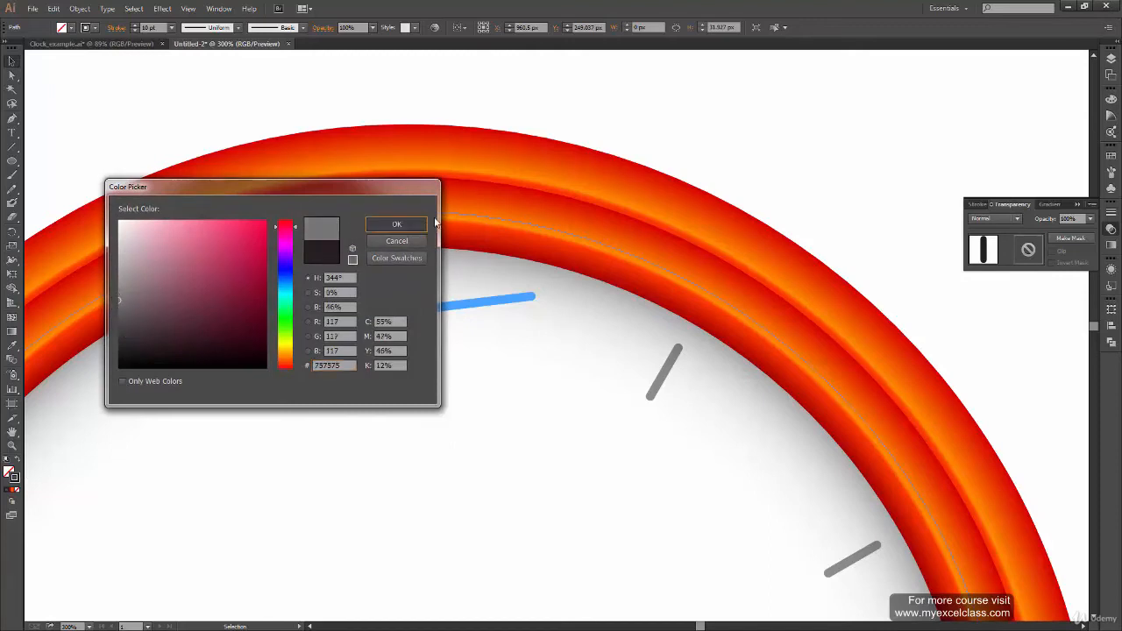
{"action": "left_click", "coordinate": [396, 224]}
{"action": "left_click", "coordinate": [719, 170]}
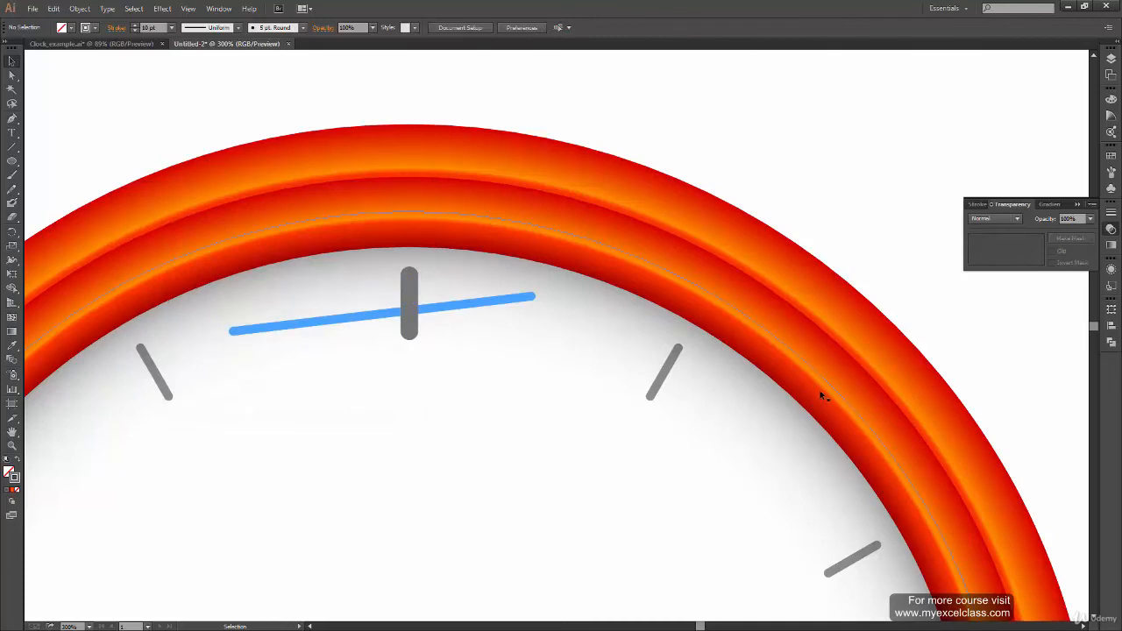
Delete the blue test line crossing the 12 o'clock tick mark
{"action": "left_click", "coordinate": [465, 309]}
{"action": "key", "text": "Delete"}
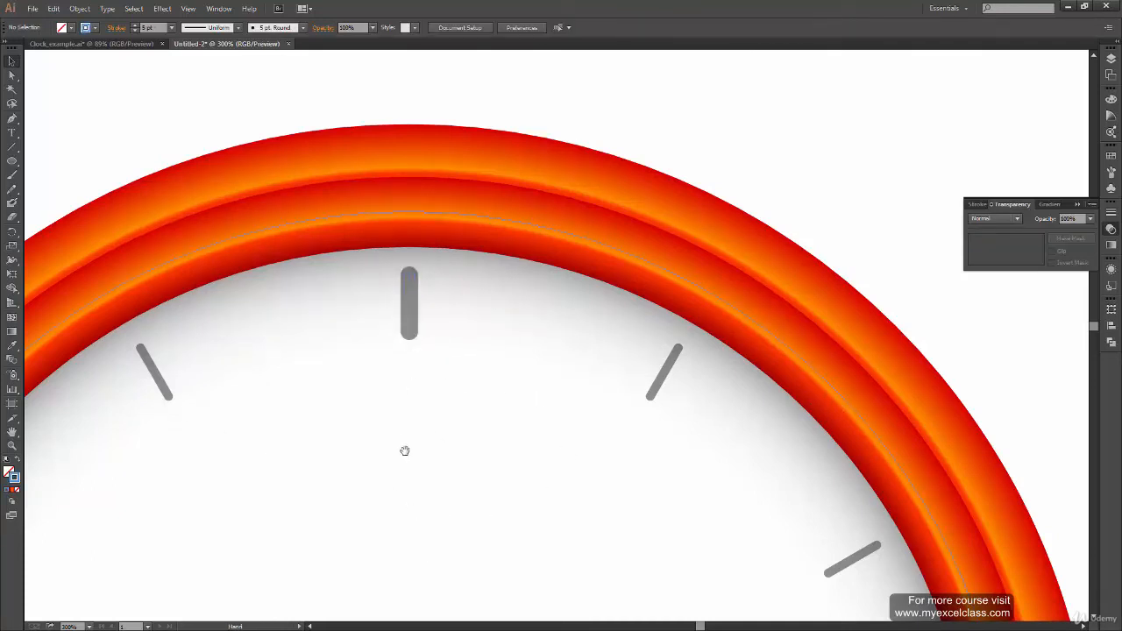
Look over the tick marks up close and fit the whole artboard in view
{"action": "left_click_drag", "start_coordinate": [422, 362], "coordinate": [451, 316]}
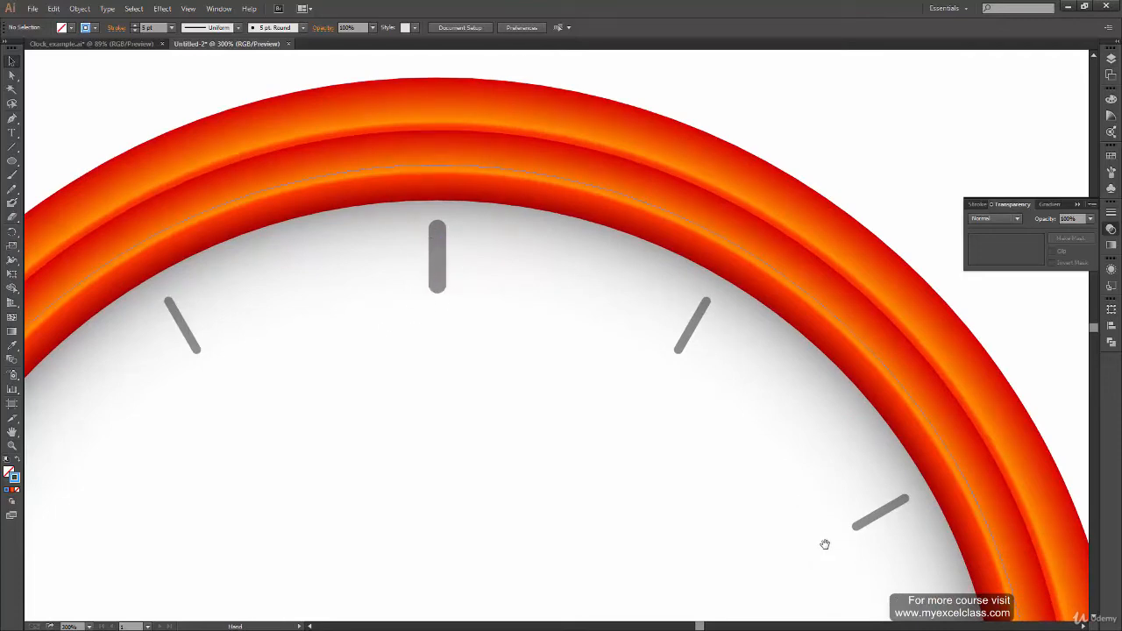
{"action": "left_click_drag", "start_coordinate": [825, 543], "coordinate": [791, 477]}
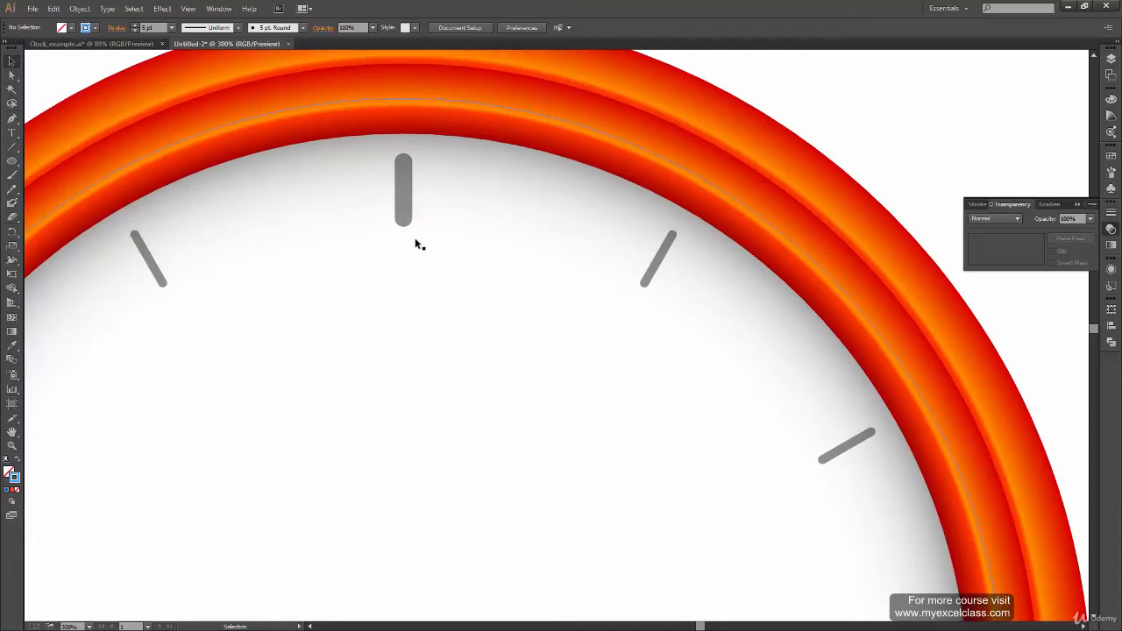
{"action": "key", "text": "a"}
{"action": "key", "text": "ctrl+0"}
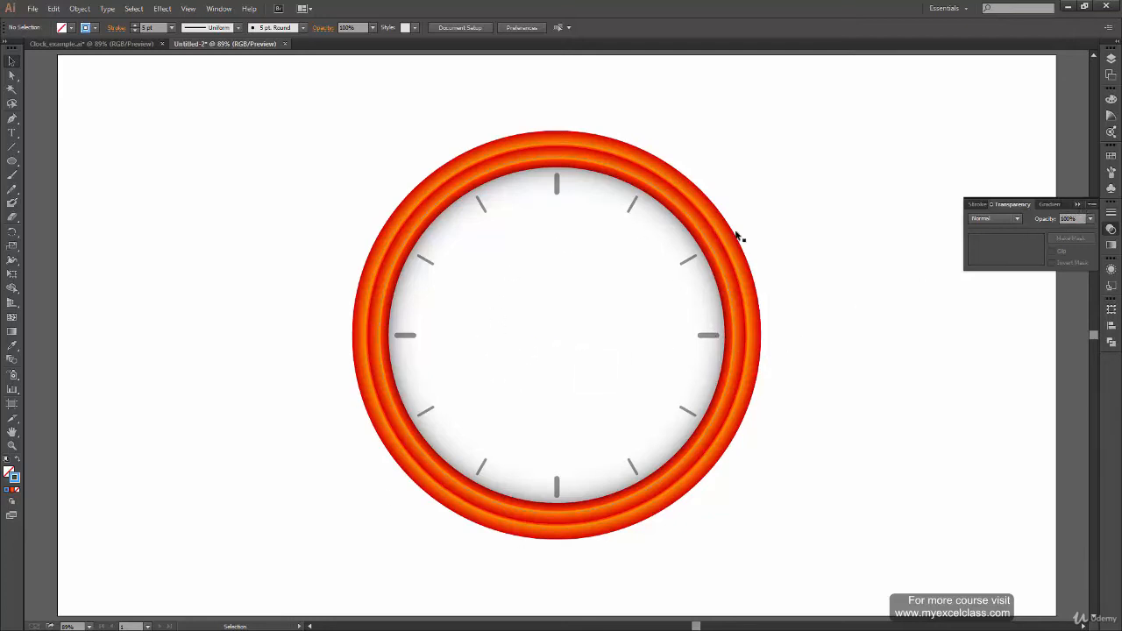
Examine the patterned face overlay in Clock_example.ai and return to the Untitled-2 clock
{"action": "left_click", "coordinate": [1077, 204]}
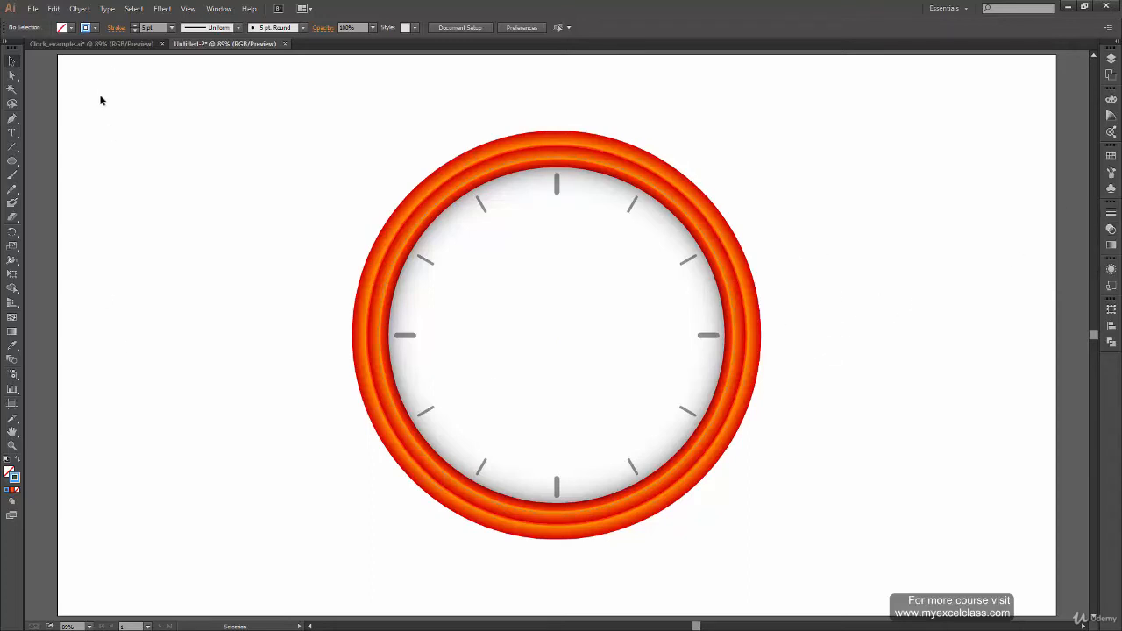
{"action": "left_click", "coordinate": [92, 44]}
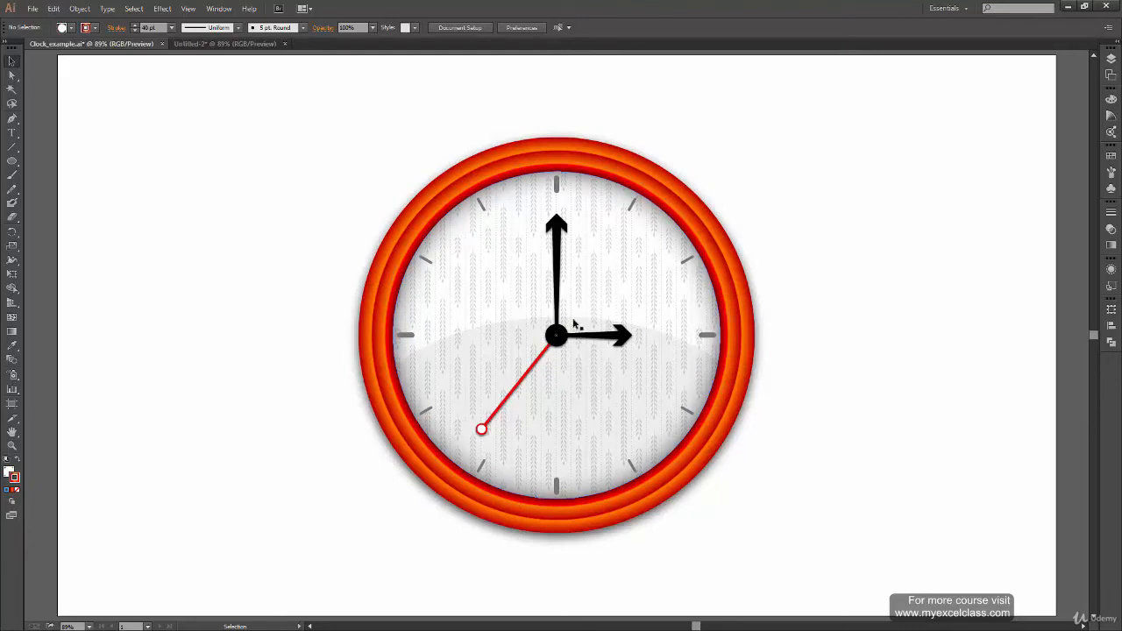
{"action": "left_click", "coordinate": [626, 269]}
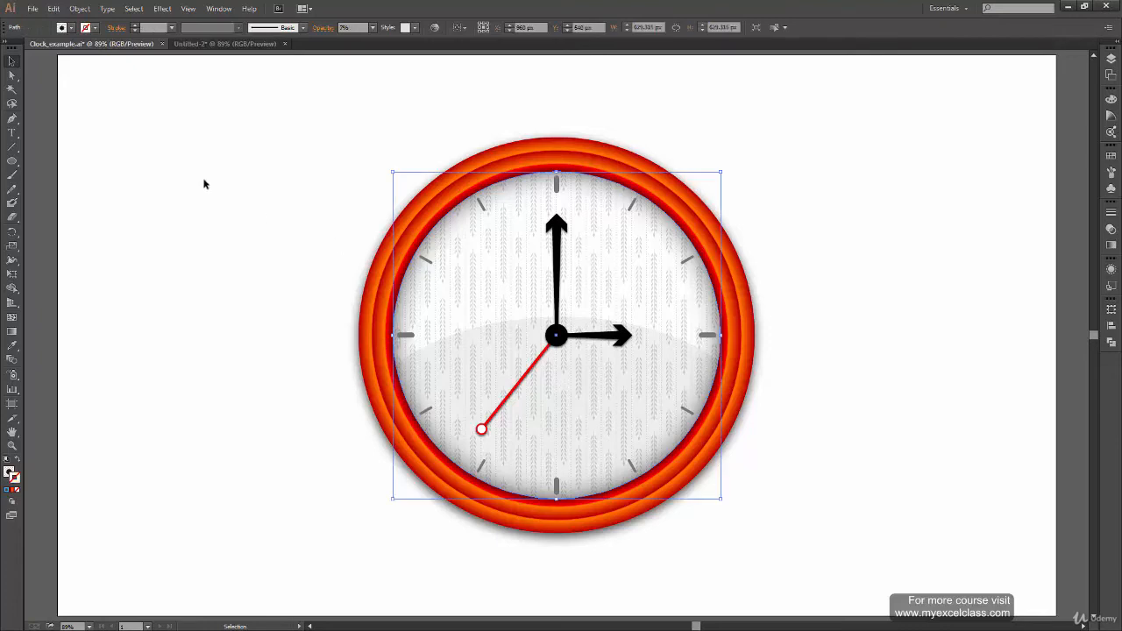
{"action": "left_click", "coordinate": [185, 43]}
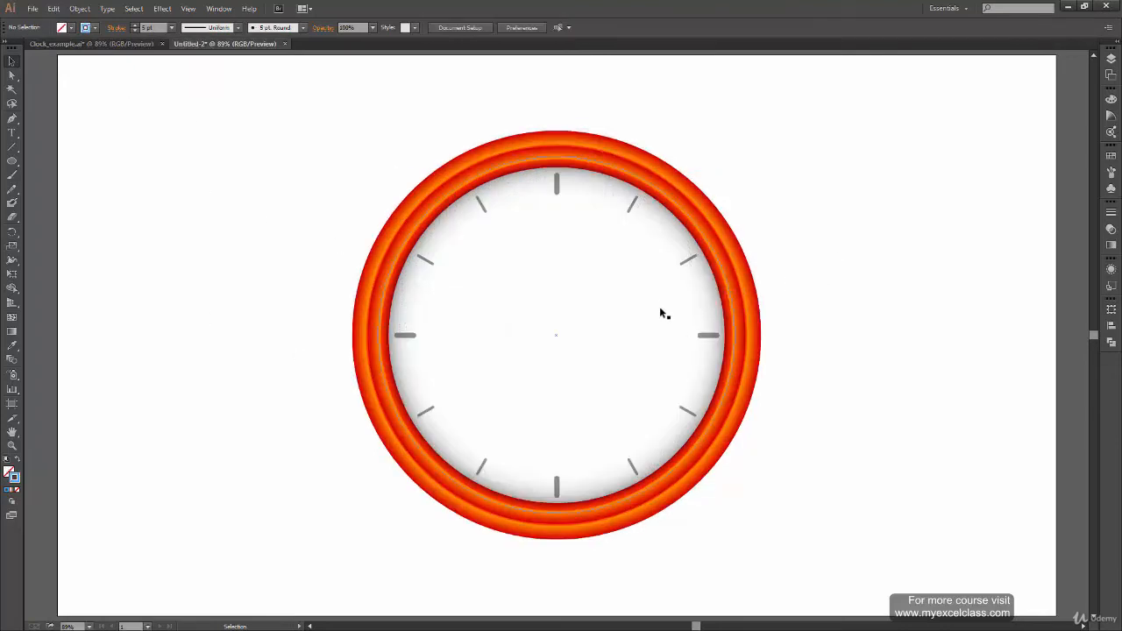
Try moving the inner ring circle away from the clock and undo the move
{"action": "left_click_drag", "start_coordinate": [574, 377], "coordinate": [244, 362]}
{"action": "key", "text": "a"}
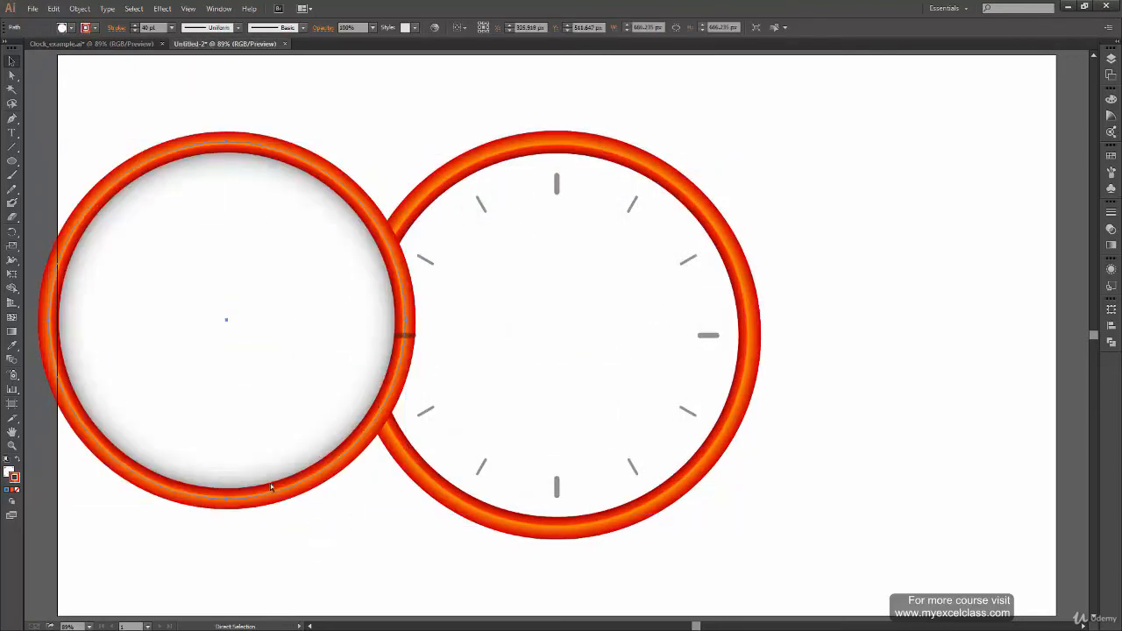
{"action": "key", "text": "ctrl+z"}
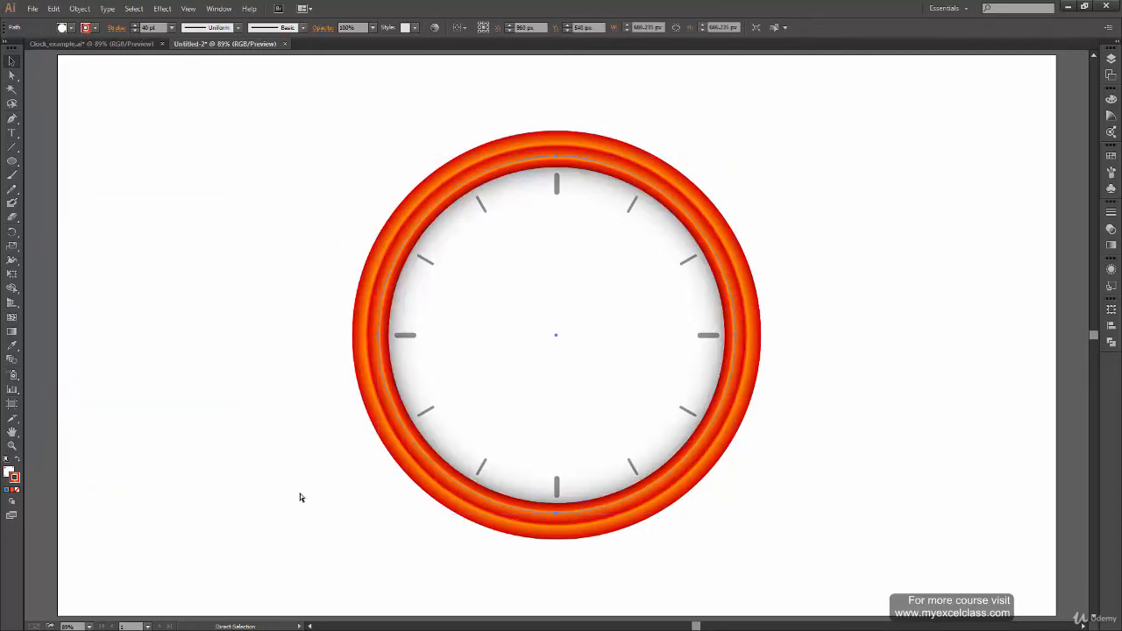
Duplicate the inner ring circle in place and reduce the copy to a plain white fill with no stroke or effects
{"action": "key", "text": "v"}
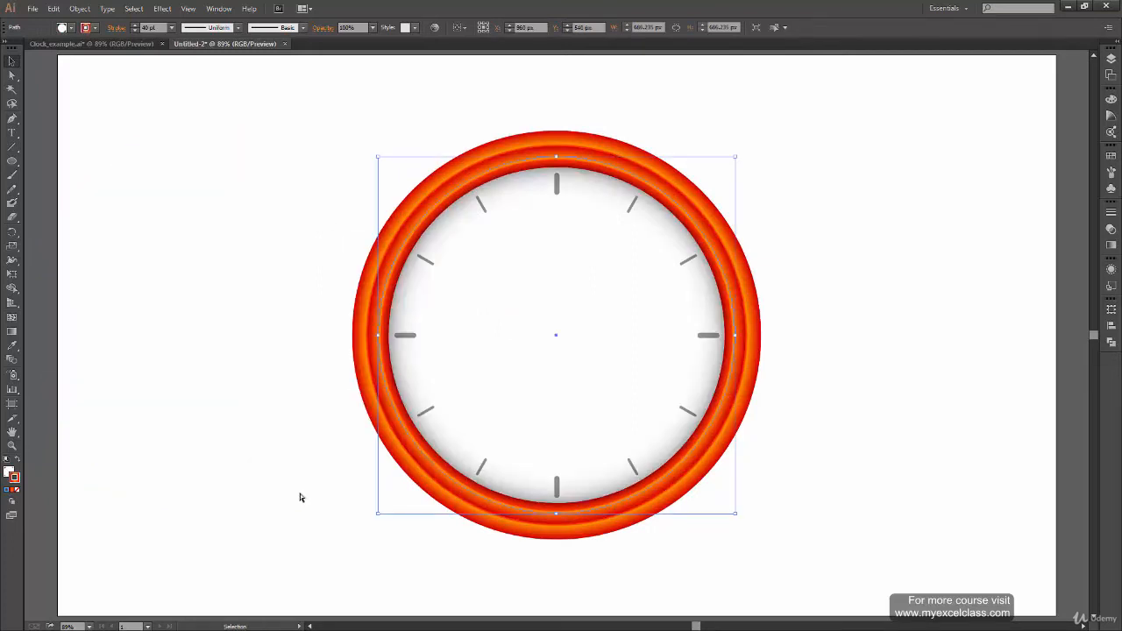
{"action": "left_click", "coordinate": [18, 491]}
{"action": "left_click", "coordinate": [10, 469]}
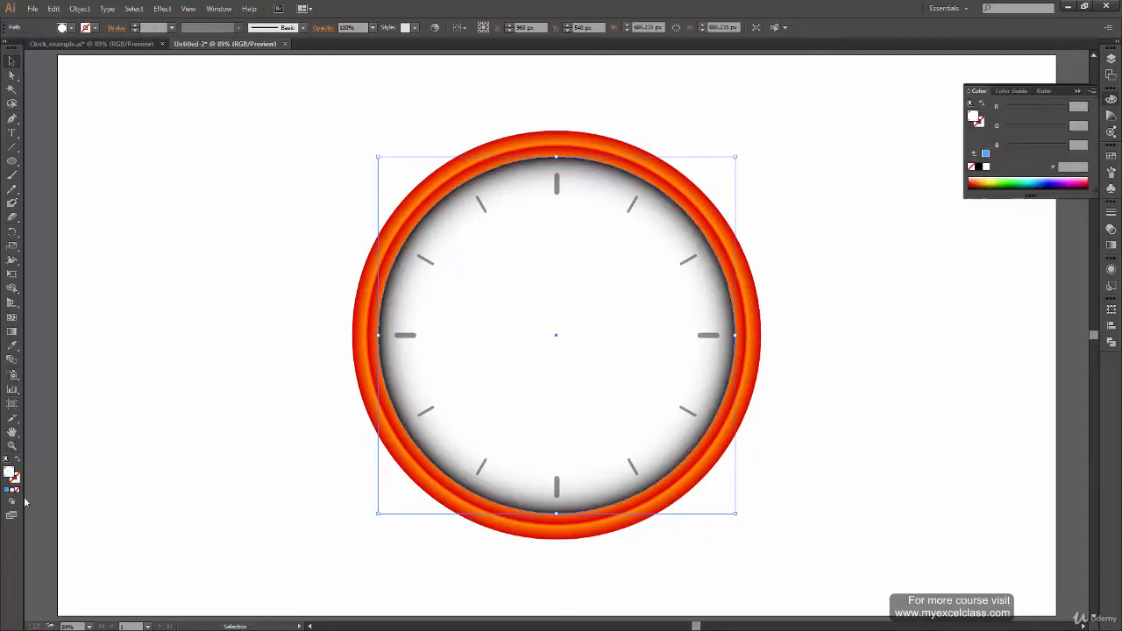
{"action": "left_click", "coordinate": [17, 491]}
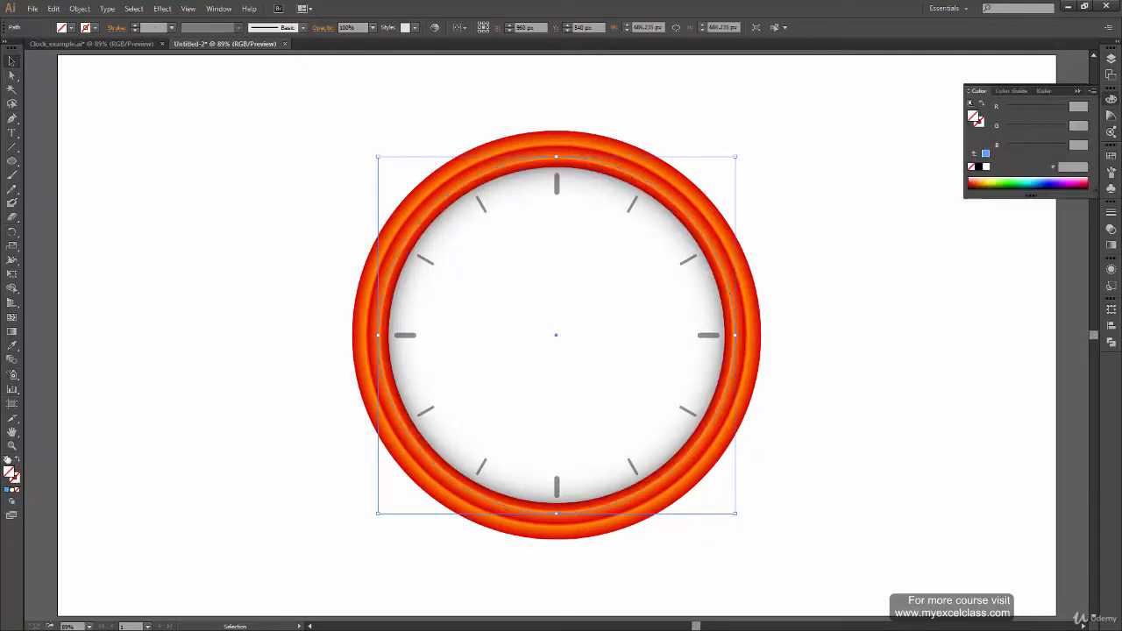
{"action": "left_click", "coordinate": [7, 459]}
{"action": "left_click", "coordinate": [19, 491]}
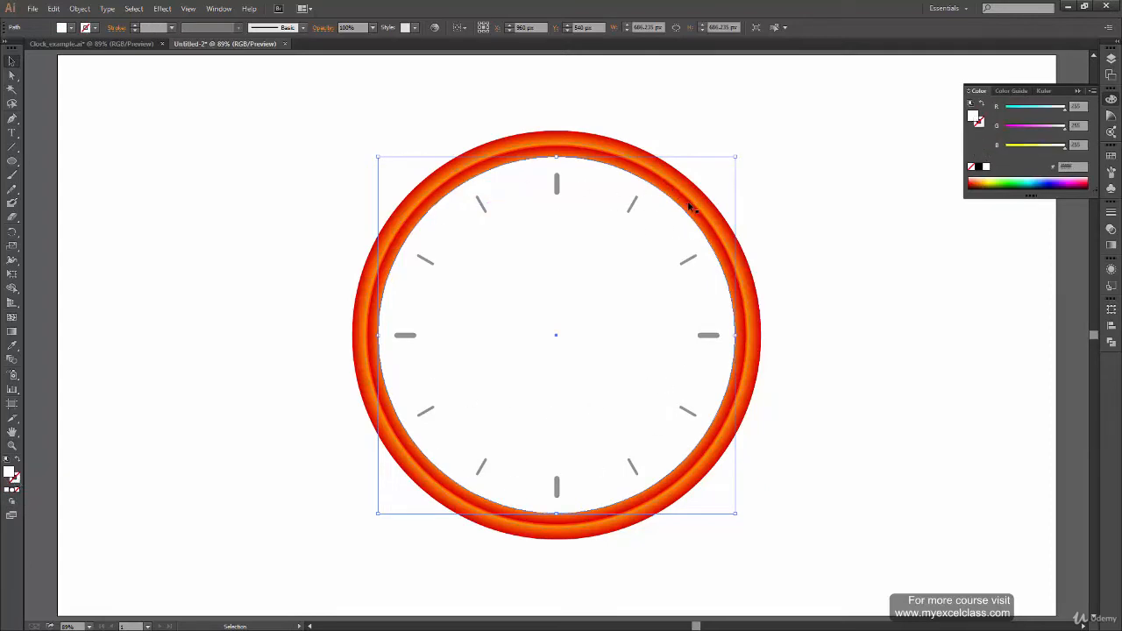
Move the white circle off the clock to check the ring beneath it, and undo the move
{"action": "left_click", "coordinate": [817, 344]}
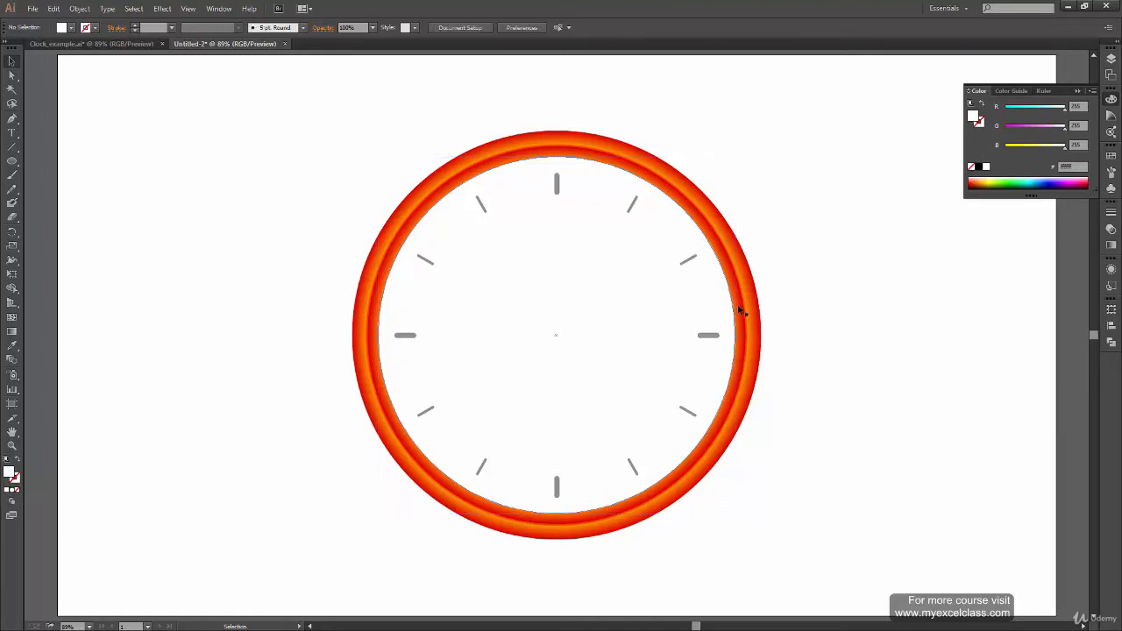
{"action": "left_click", "coordinate": [745, 309]}
{"action": "left_click_drag", "start_coordinate": [659, 309], "coordinate": [294, 477]}
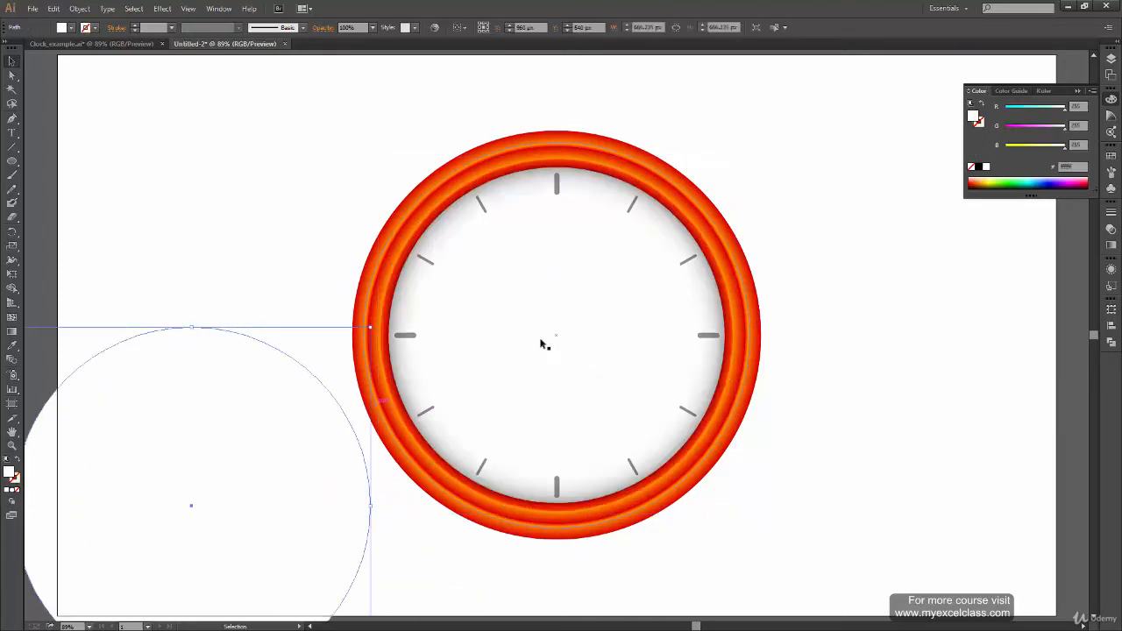
{"action": "left_click", "coordinate": [729, 288]}
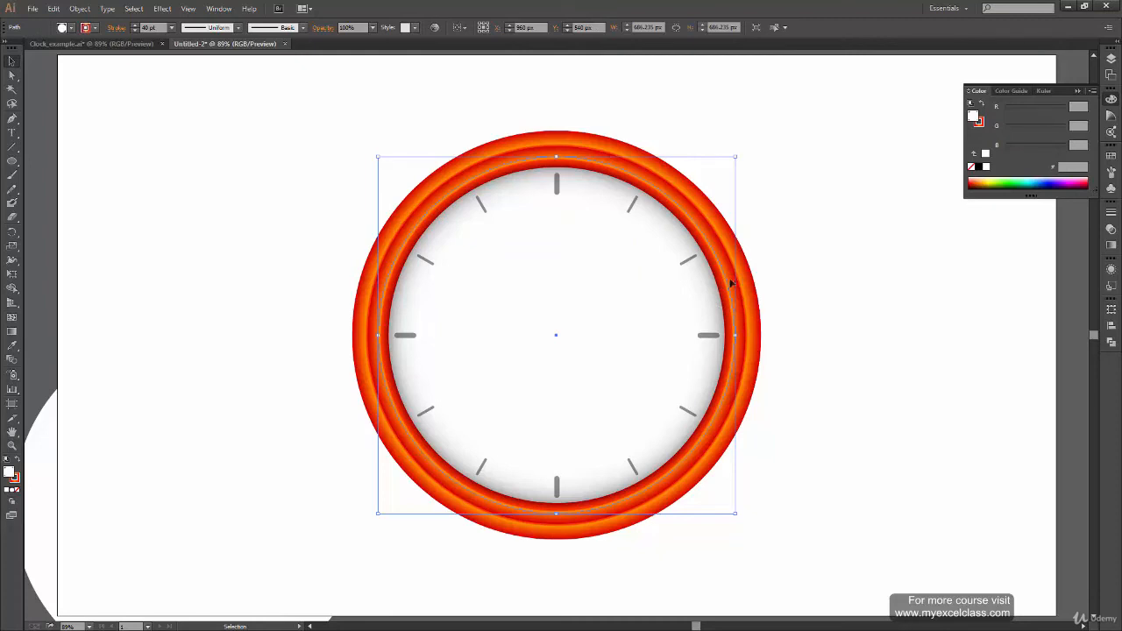
{"action": "key", "text": "ctrl+z"}
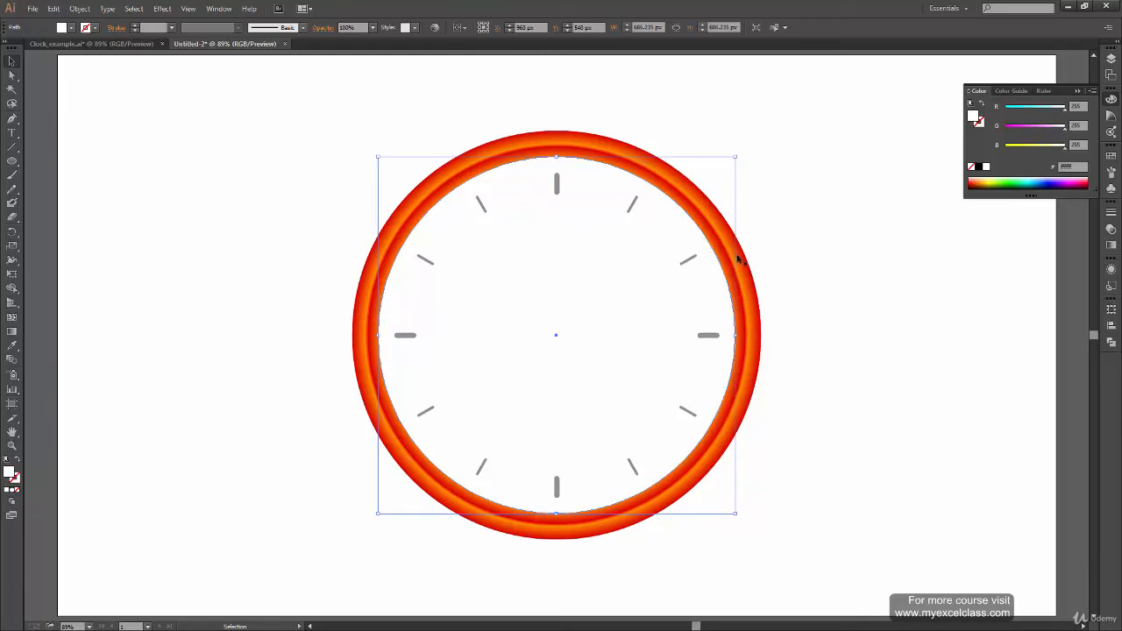
{"action": "left_click", "coordinate": [843, 434]}
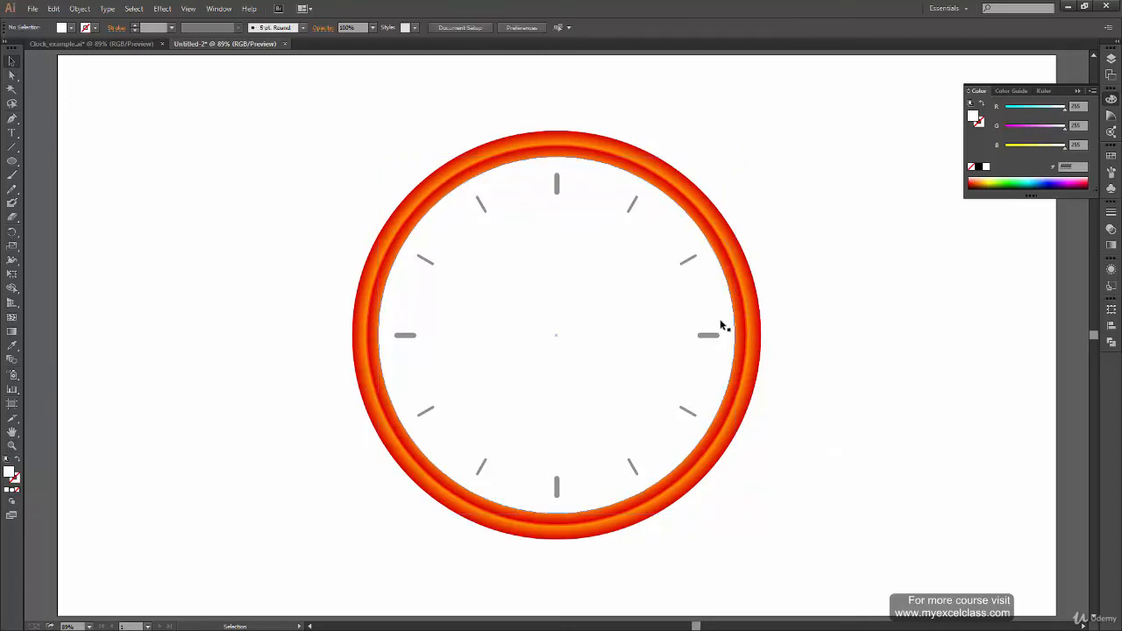
Select the white face circle and open the Basic Graphics_Textures pattern swatch library
{"action": "left_click", "coordinate": [705, 397]}
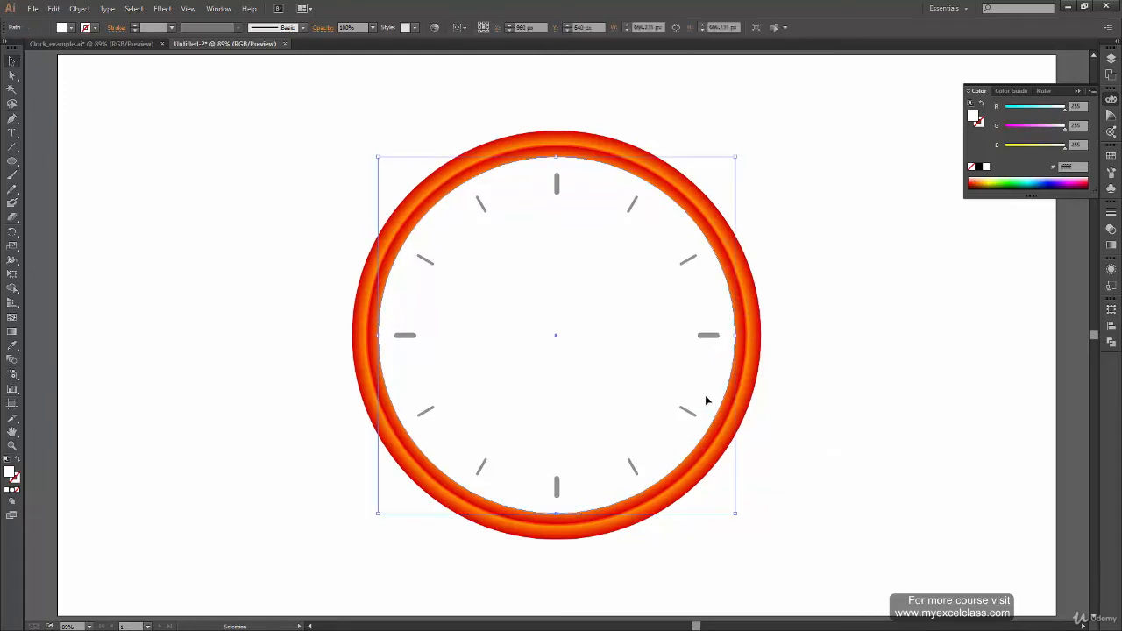
{"action": "key", "text": "ctrl+plus"}
{"action": "left_click_drag", "start_coordinate": [819, 264], "coordinate": [795, 289]}
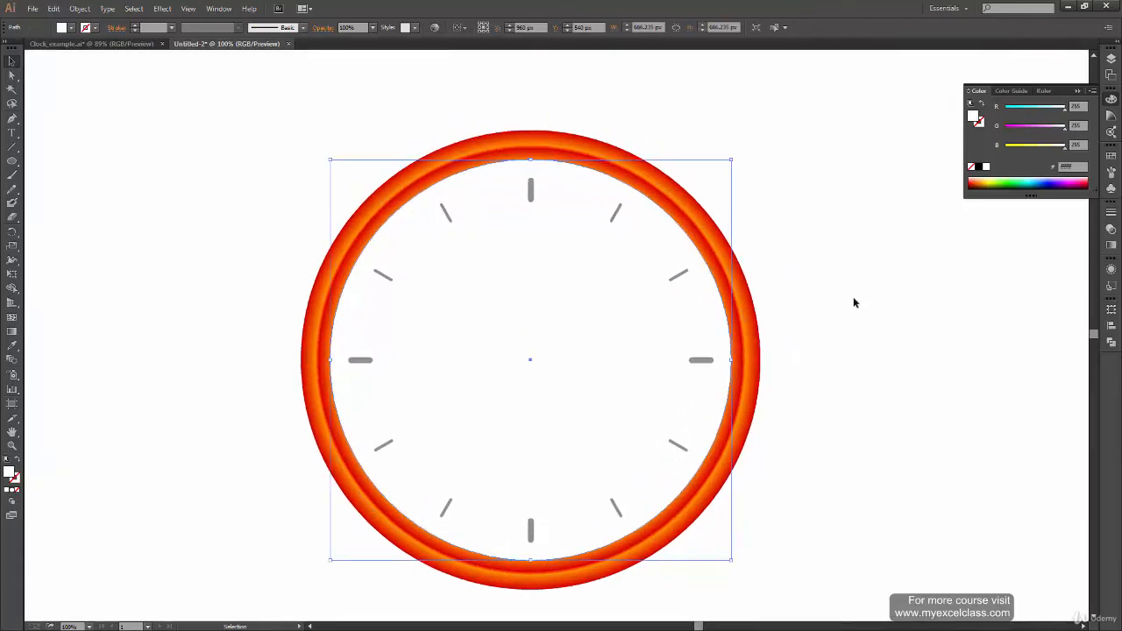
{"action": "left_click", "coordinate": [1111, 156]}
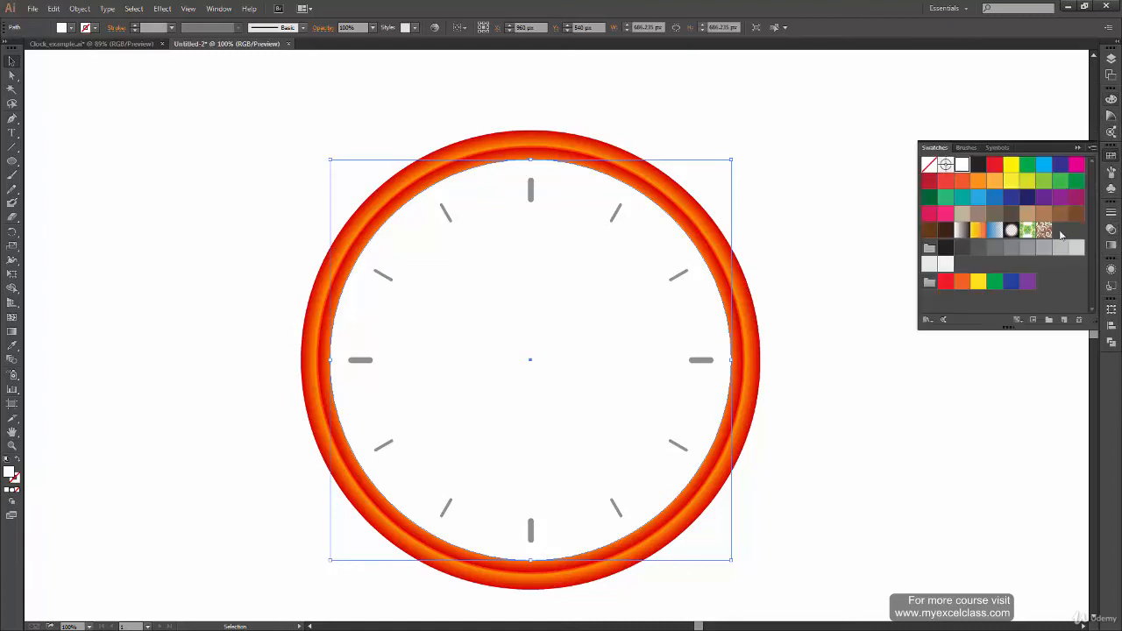
{"action": "left_click", "coordinate": [928, 319]}
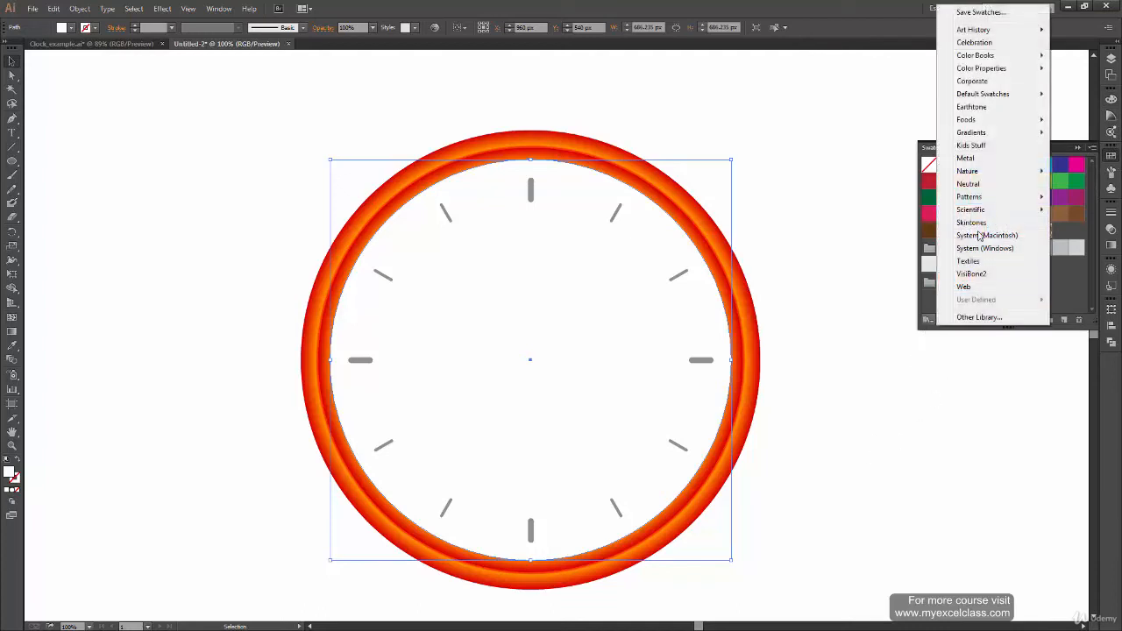
{"action": "mouse_move", "coordinate": [1002, 200]}
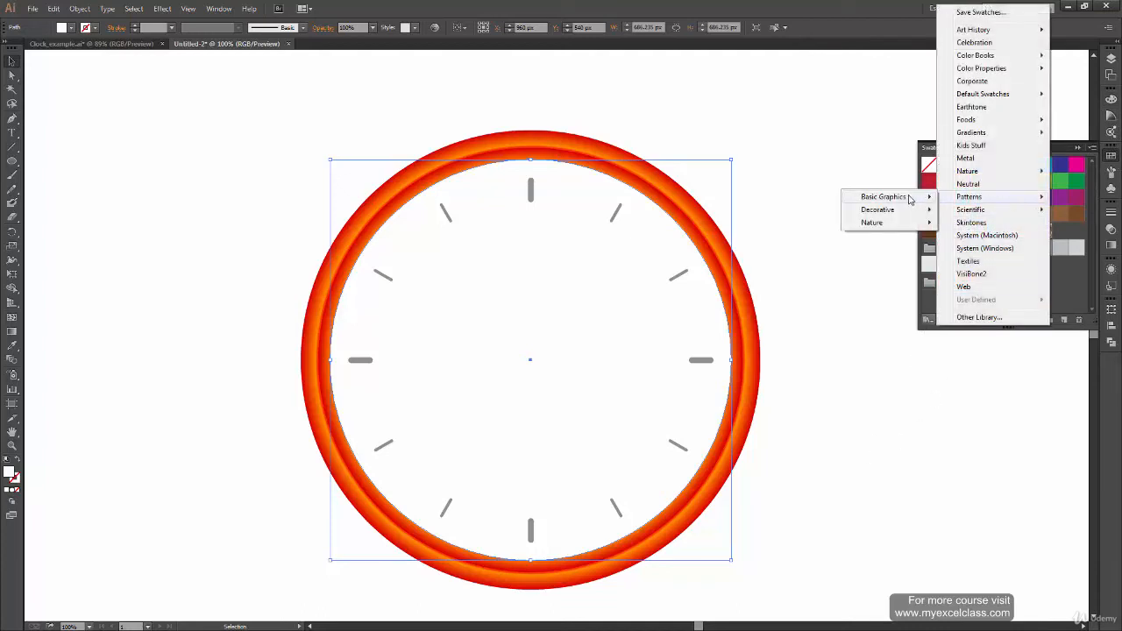
{"action": "mouse_move", "coordinate": [918, 200]}
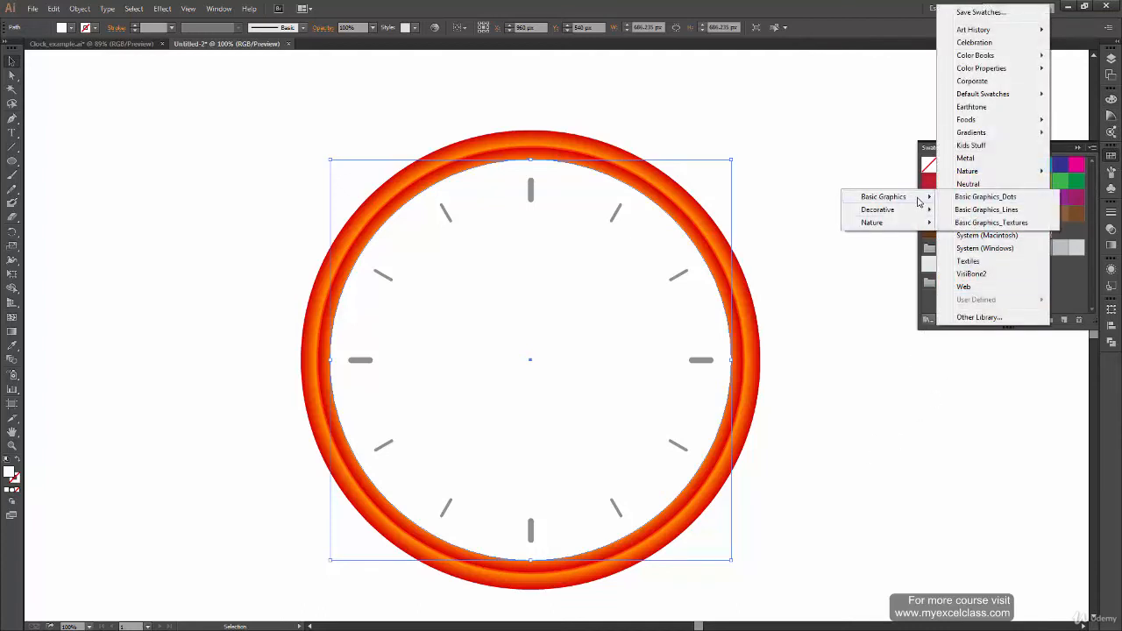
{"action": "left_click", "coordinate": [987, 223]}
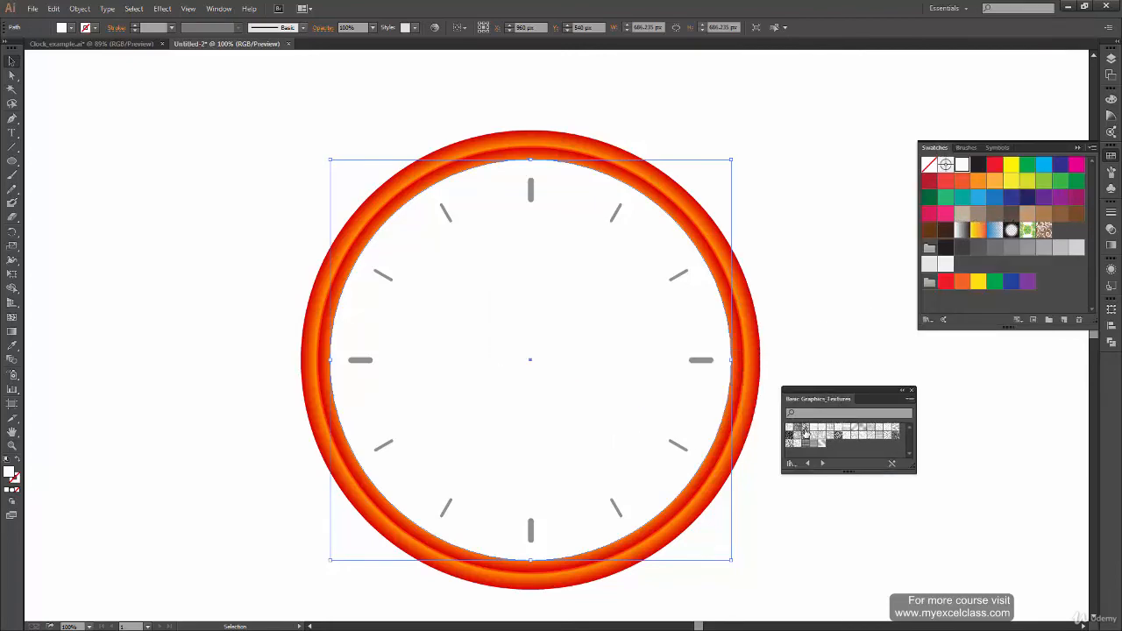
Try several dotted patterns from the Basic Graphics_Textures library as the face circle's fill
{"action": "left_click", "coordinate": [807, 431]}
{"action": "left_click", "coordinate": [835, 435]}
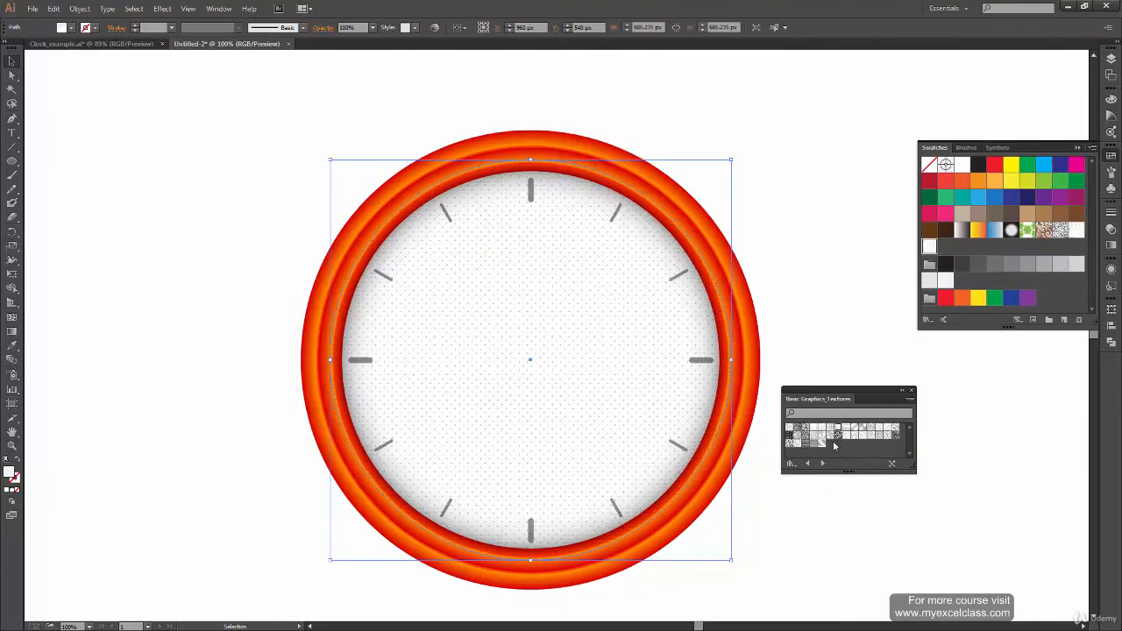
{"action": "left_click", "coordinate": [847, 430]}
{"action": "left_click", "coordinate": [839, 435]}
Try Nature_Foliage patterns on the face circle, ending with the vertical leaf-stem pattern, and compare it with Clock_example.ai
{"action": "left_click", "coordinate": [791, 463]}
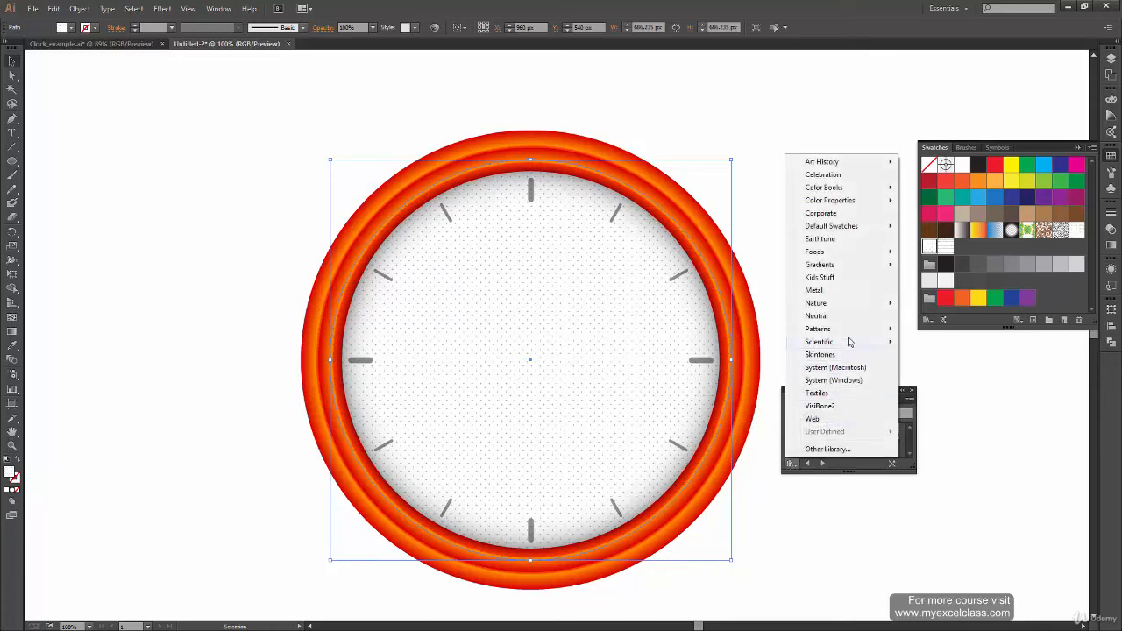
{"action": "mouse_move", "coordinate": [855, 330]}
{"action": "mouse_move", "coordinate": [938, 354]}
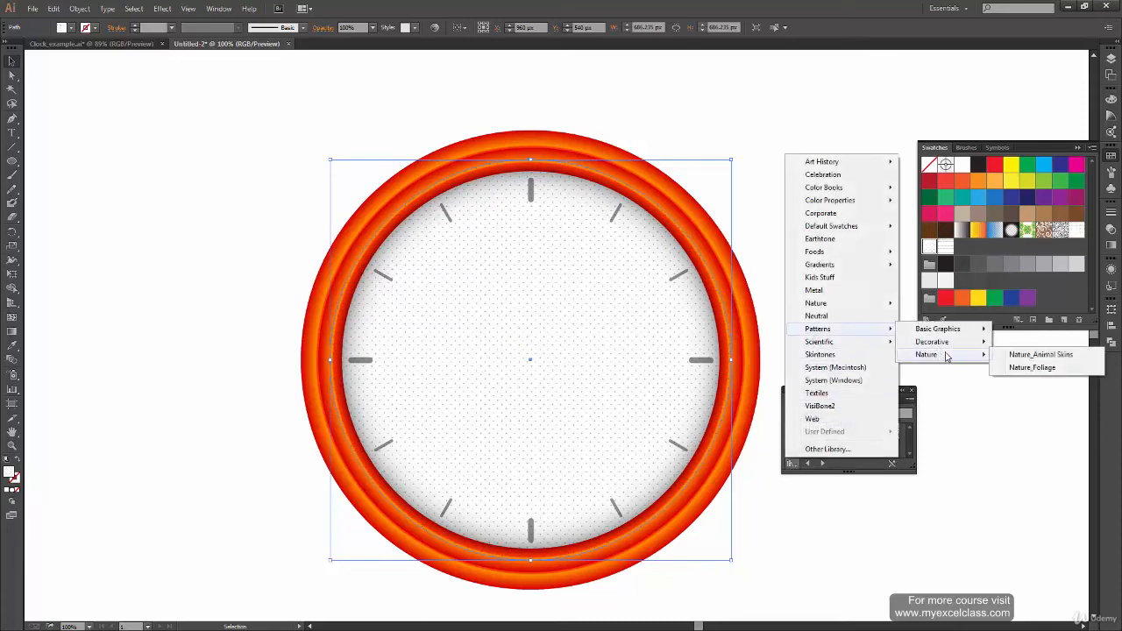
{"action": "left_click", "coordinate": [1054, 370]}
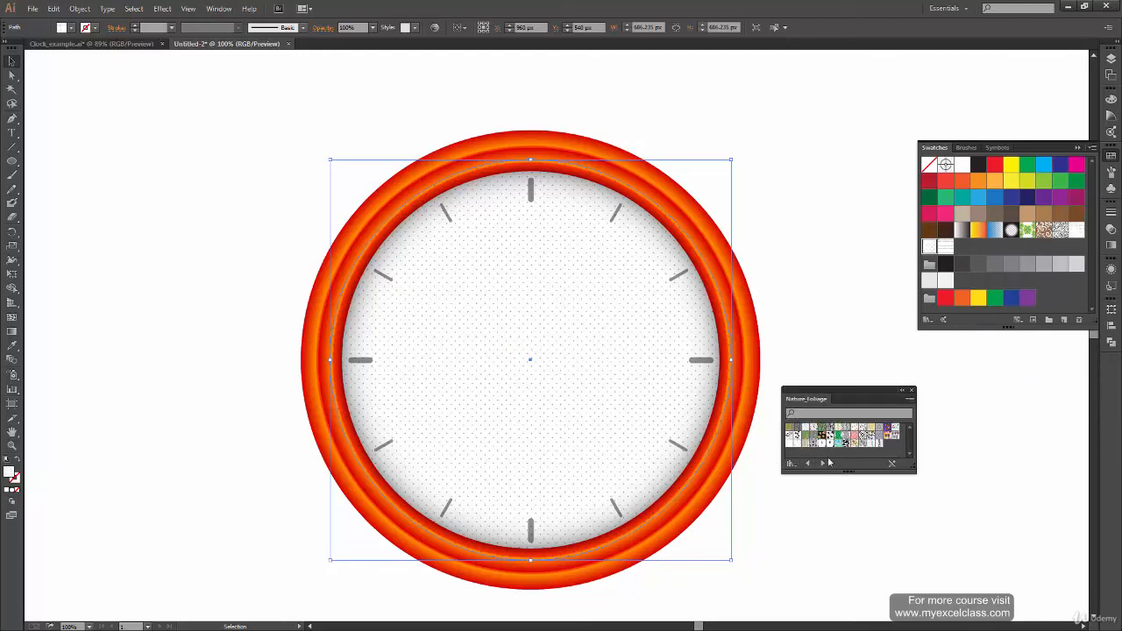
{"action": "left_click", "coordinate": [791, 442]}
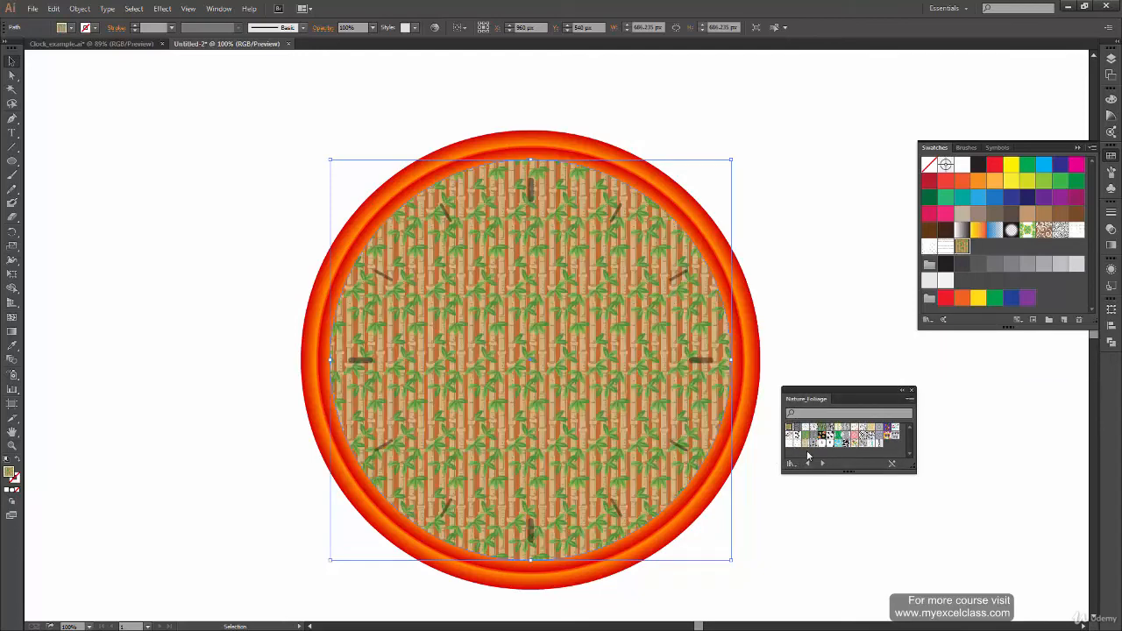
{"action": "left_click", "coordinate": [793, 444]}
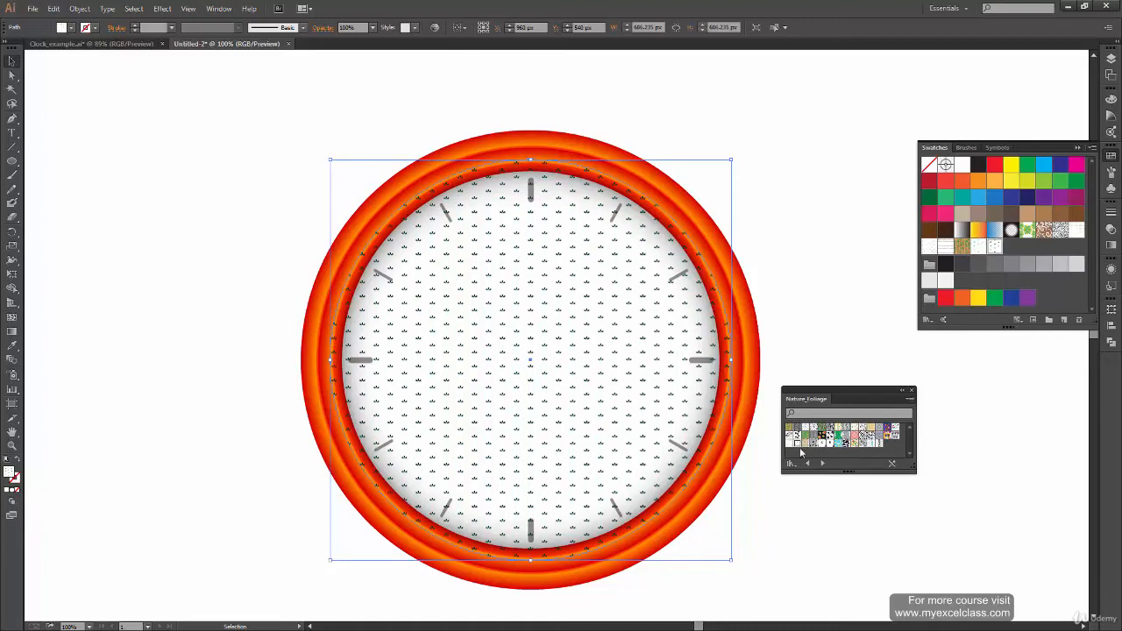
{"action": "left_click", "coordinate": [823, 444]}
{"action": "left_click", "coordinate": [877, 443]}
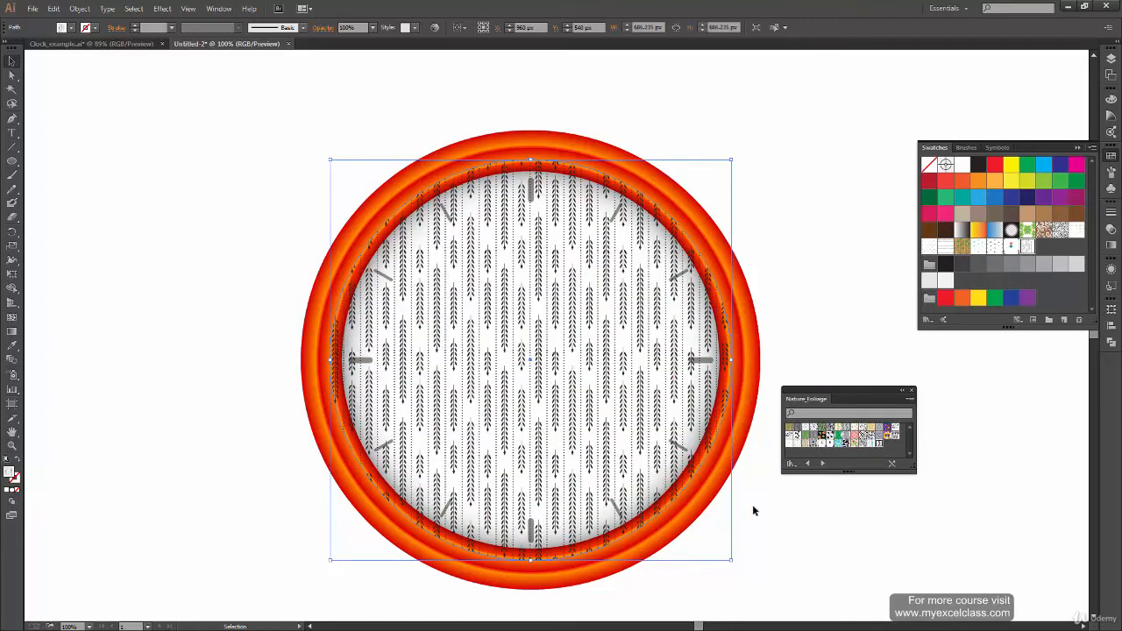
{"action": "left_click", "coordinate": [88, 43]}
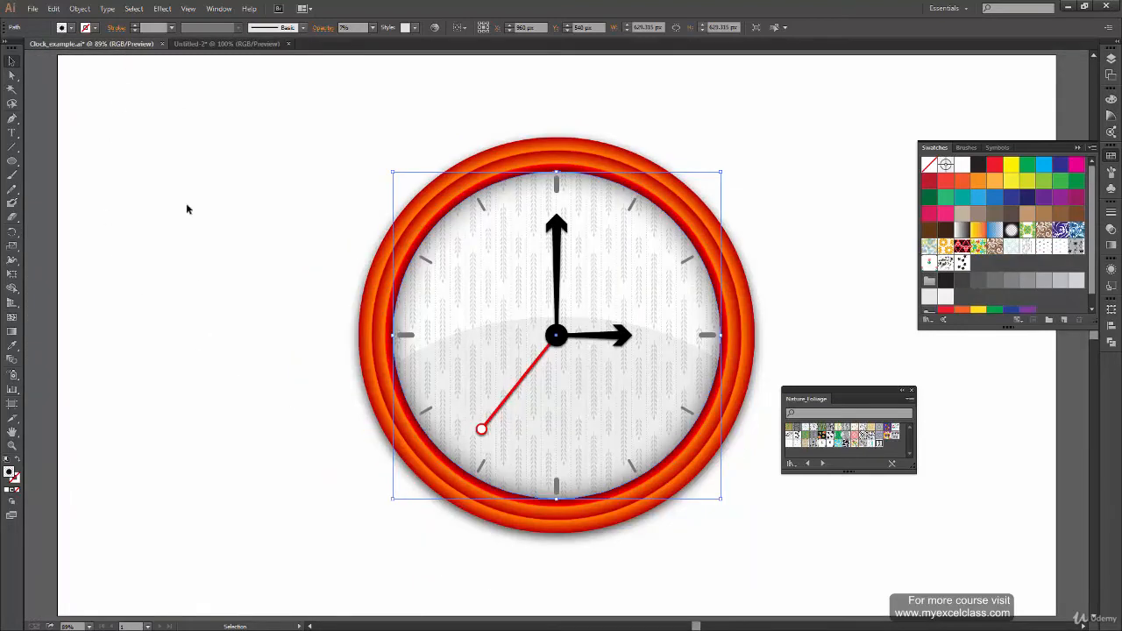
{"action": "left_click", "coordinate": [214, 44]}
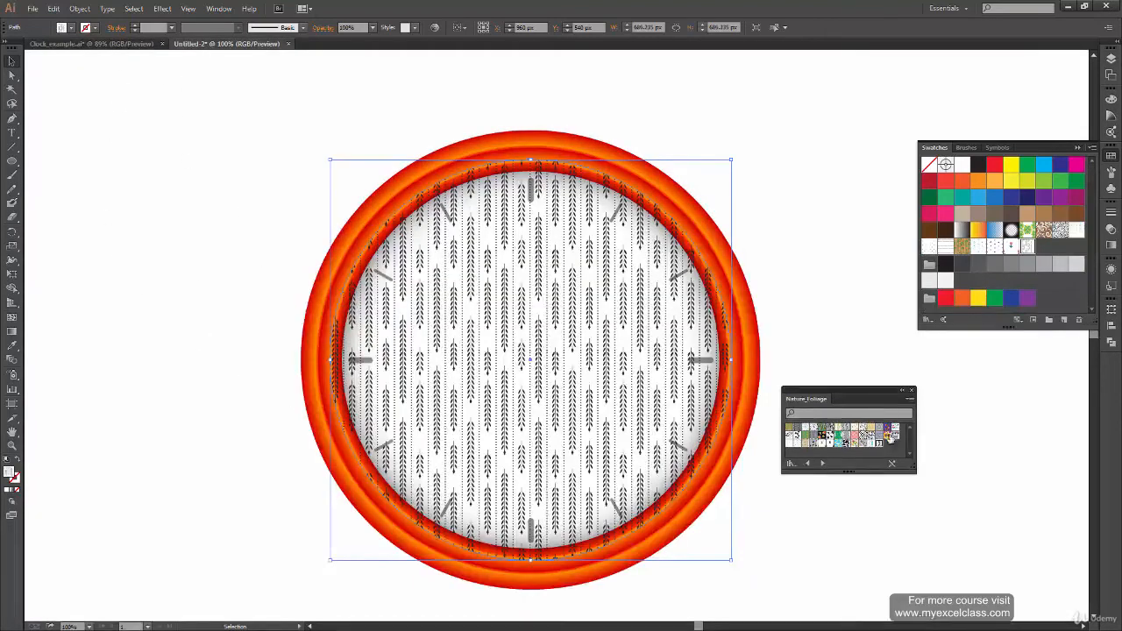
Fill the face circle with a dense, fine dotted pattern from the Basic Graphics_Textures library
{"action": "left_click", "coordinate": [791, 464]}
{"action": "mouse_move", "coordinate": [862, 332]}
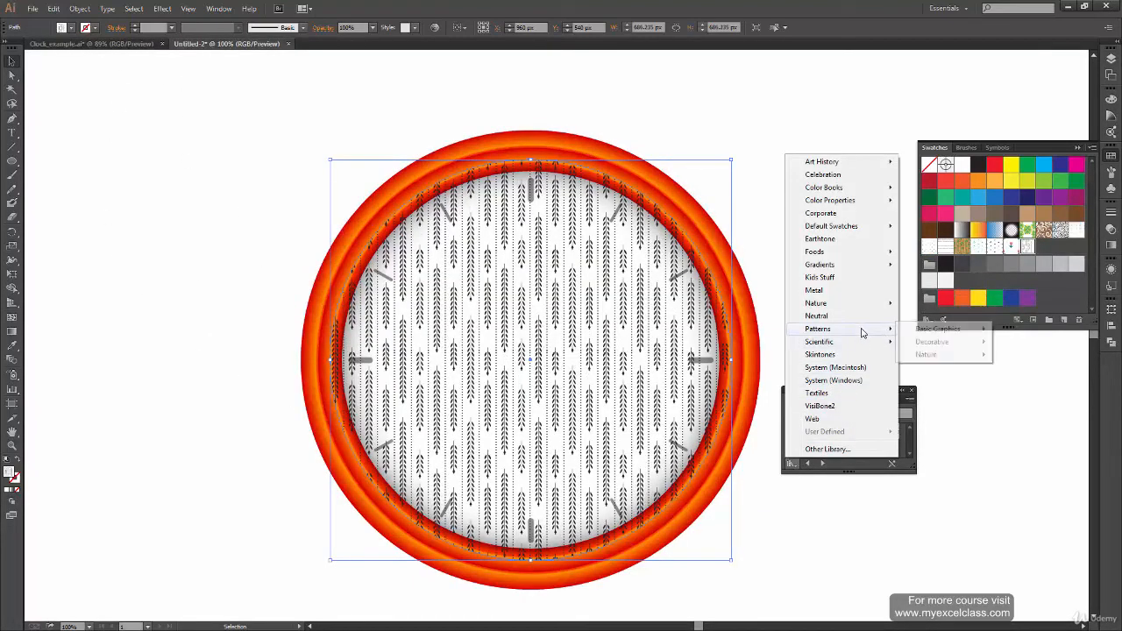
{"action": "mouse_move", "coordinate": [955, 332]}
{"action": "left_click", "coordinate": [1063, 354]}
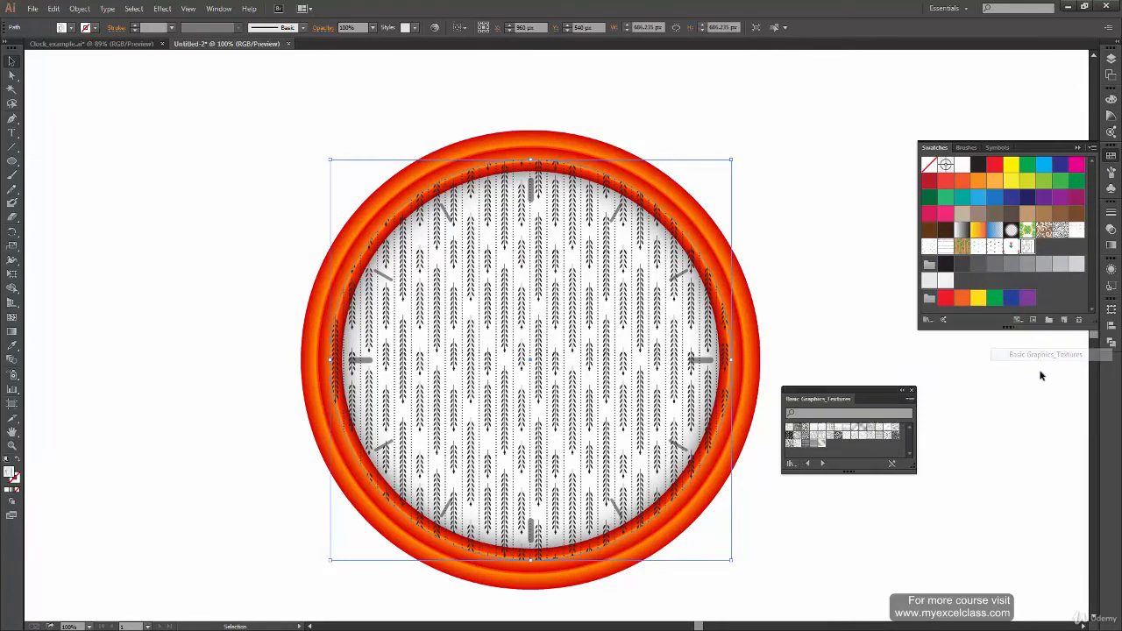
{"action": "left_click", "coordinate": [846, 429]}
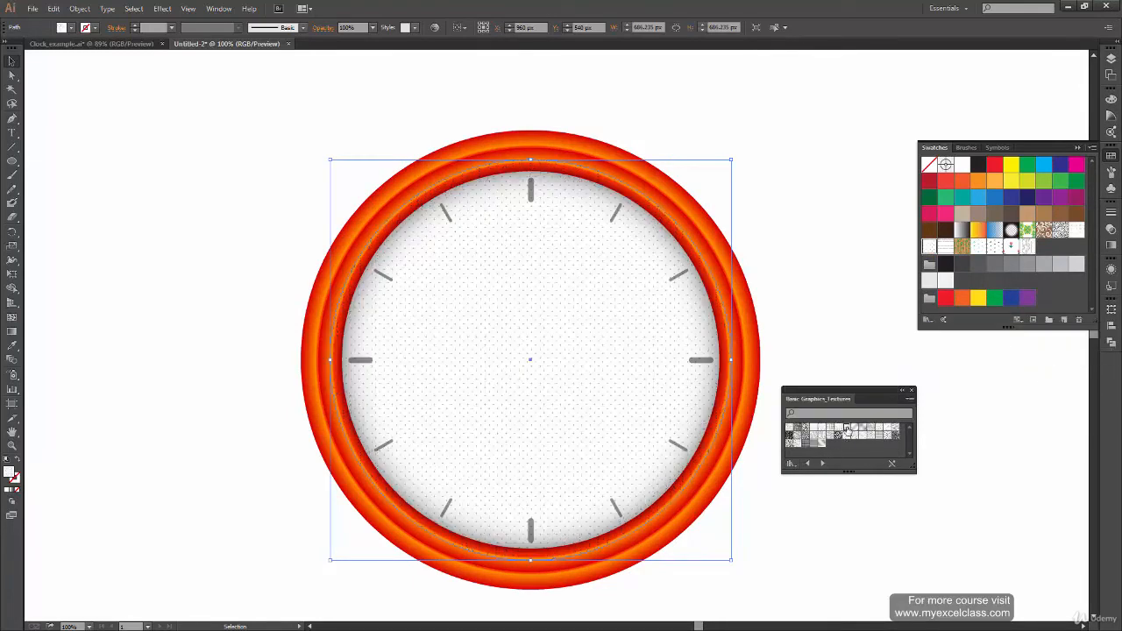
{"action": "left_click", "coordinate": [855, 430]}
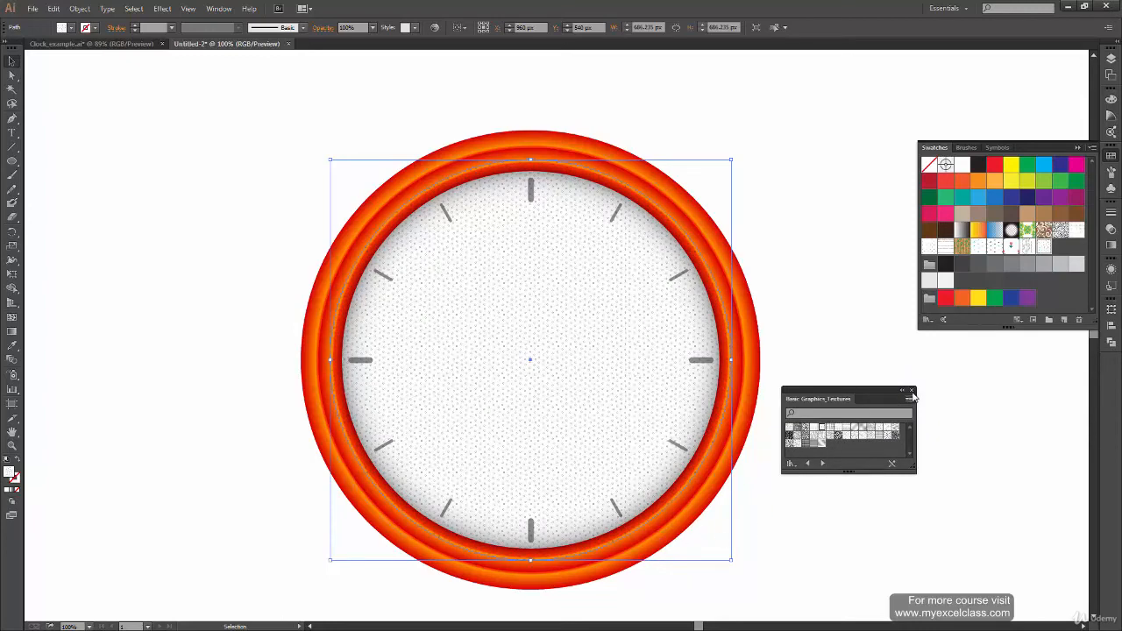
Try further dotted, hatched and speckled patterns from the Basic Graphics_Textures library on the face circle
{"action": "left_click", "coordinate": [868, 438]}
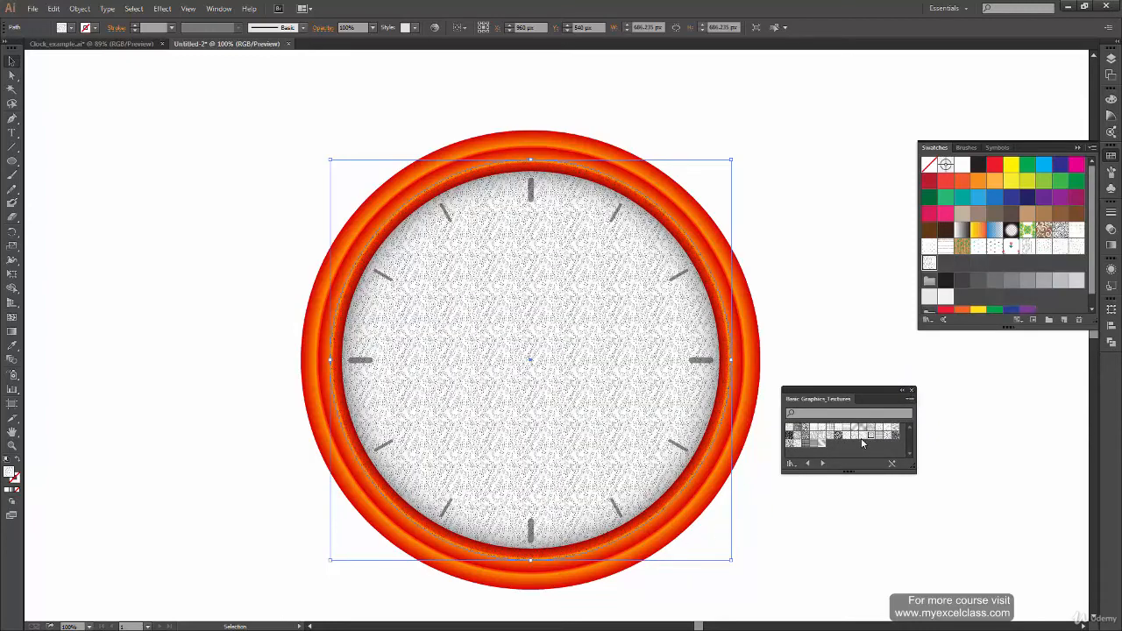
{"action": "left_click", "coordinate": [862, 443]}
{"action": "left_click", "coordinate": [854, 440]}
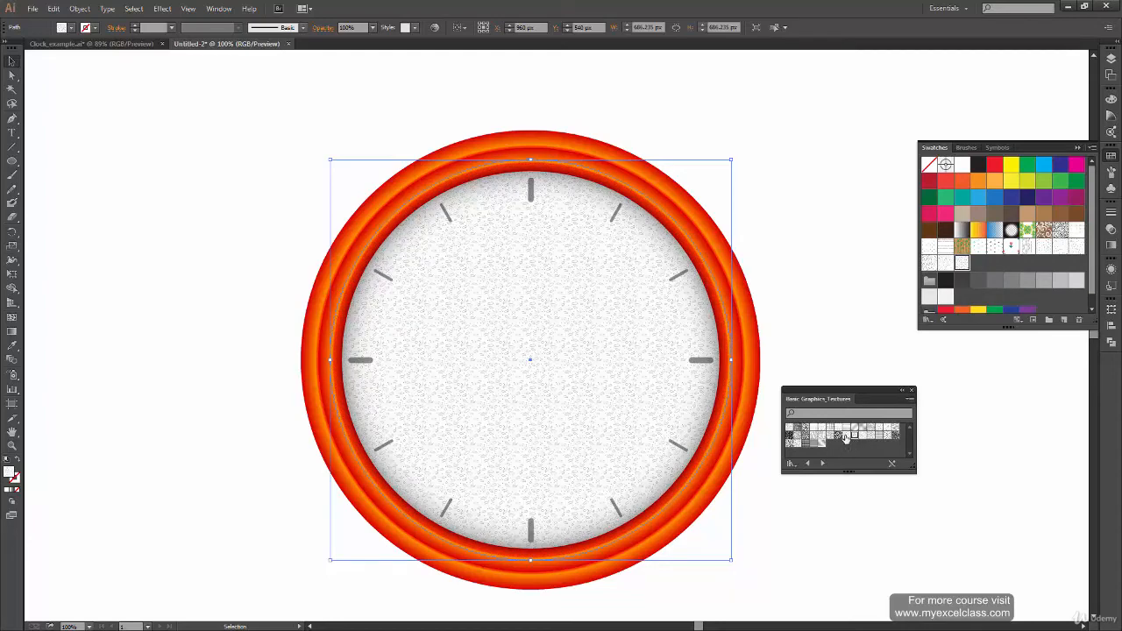
{"action": "left_click", "coordinate": [829, 443]}
{"action": "left_click", "coordinate": [819, 445]}
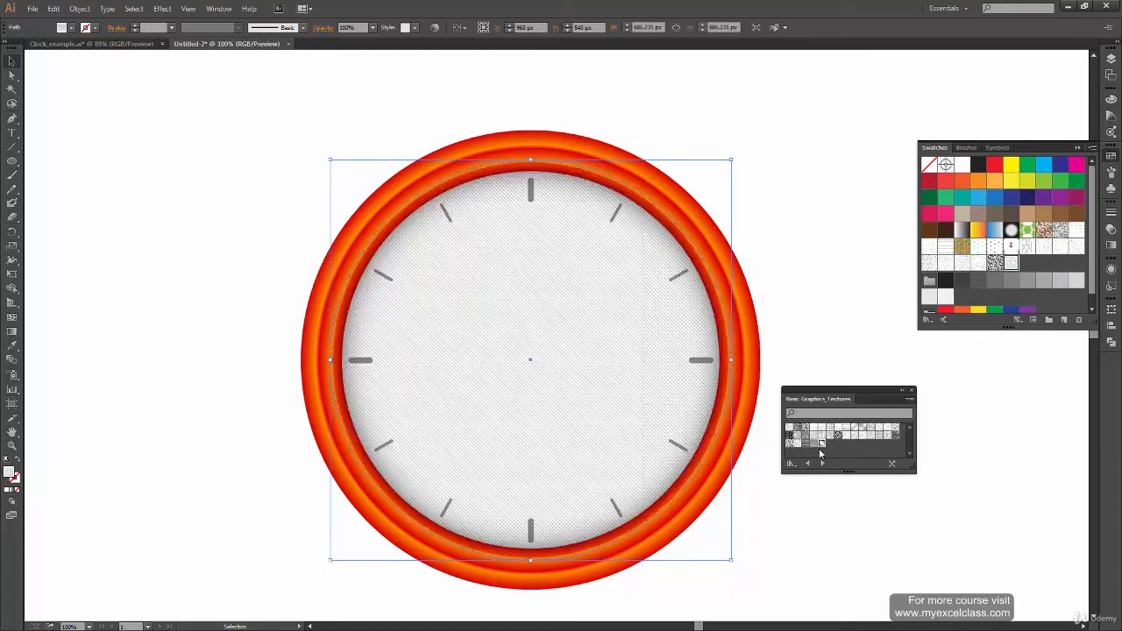
{"action": "left_click", "coordinate": [824, 445]}
{"action": "left_click", "coordinate": [817, 445]}
{"action": "left_click", "coordinate": [791, 444]}
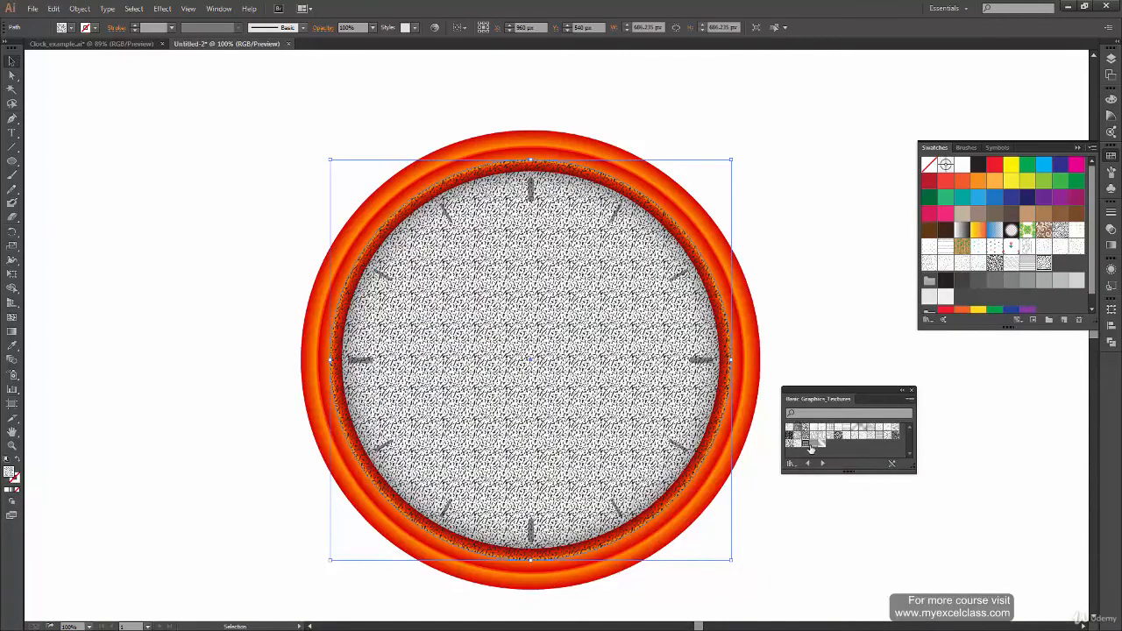
Fill the face circle with the vertical leaf-stem pattern from the Nature_Foliage pattern library and close the library
{"action": "left_click", "coordinate": [791, 463]}
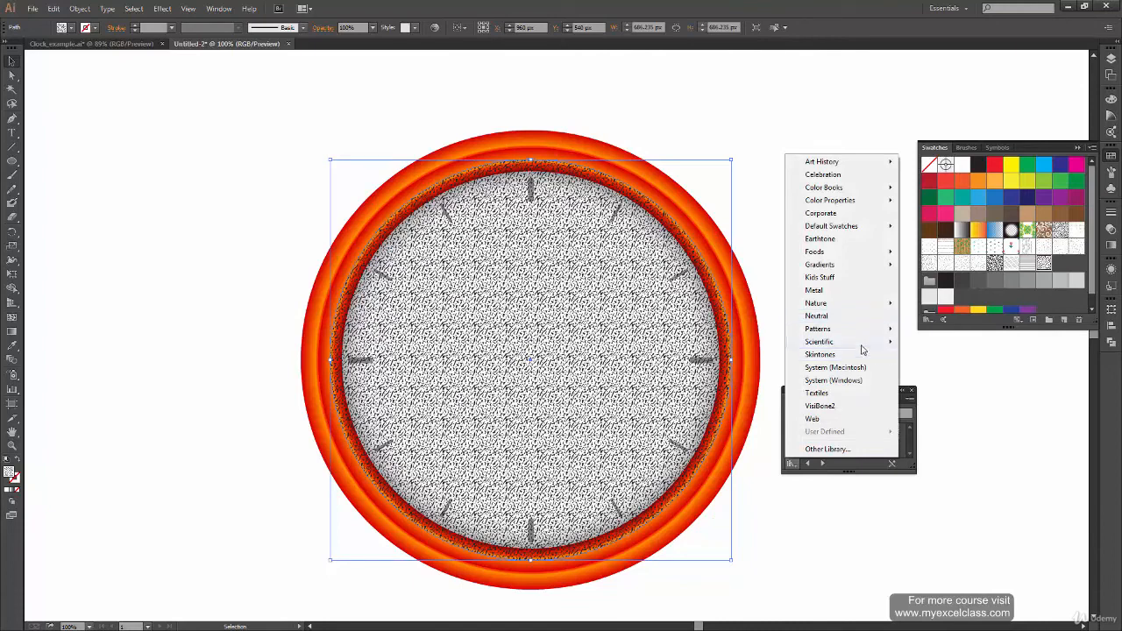
{"action": "mouse_move", "coordinate": [892, 332]}
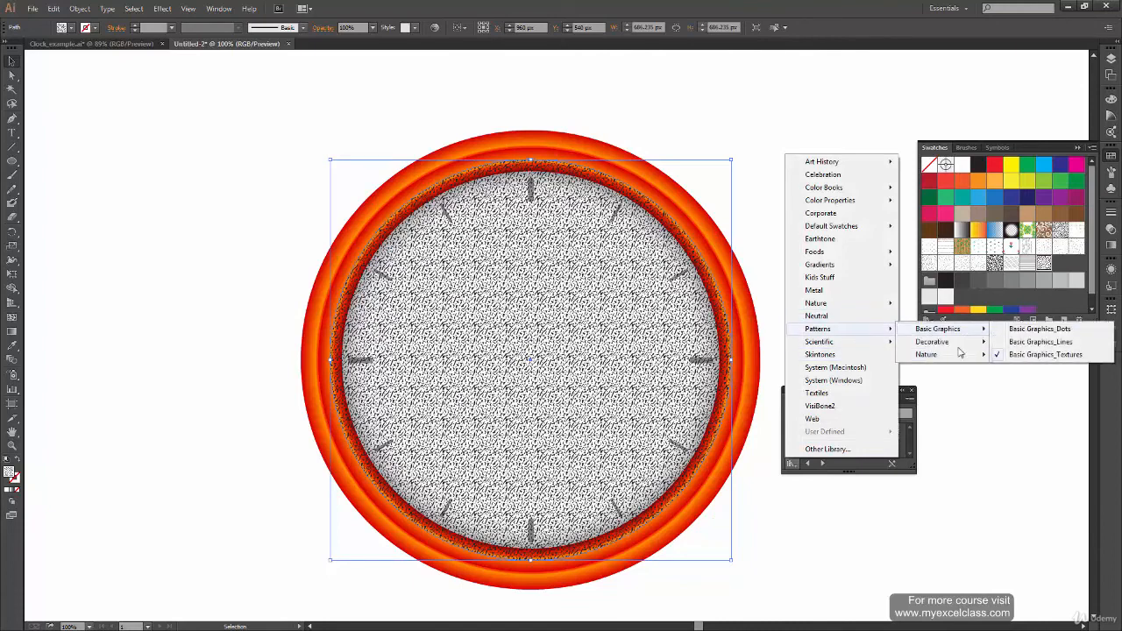
{"action": "mouse_move", "coordinate": [962, 355]}
{"action": "left_click", "coordinate": [1039, 369]}
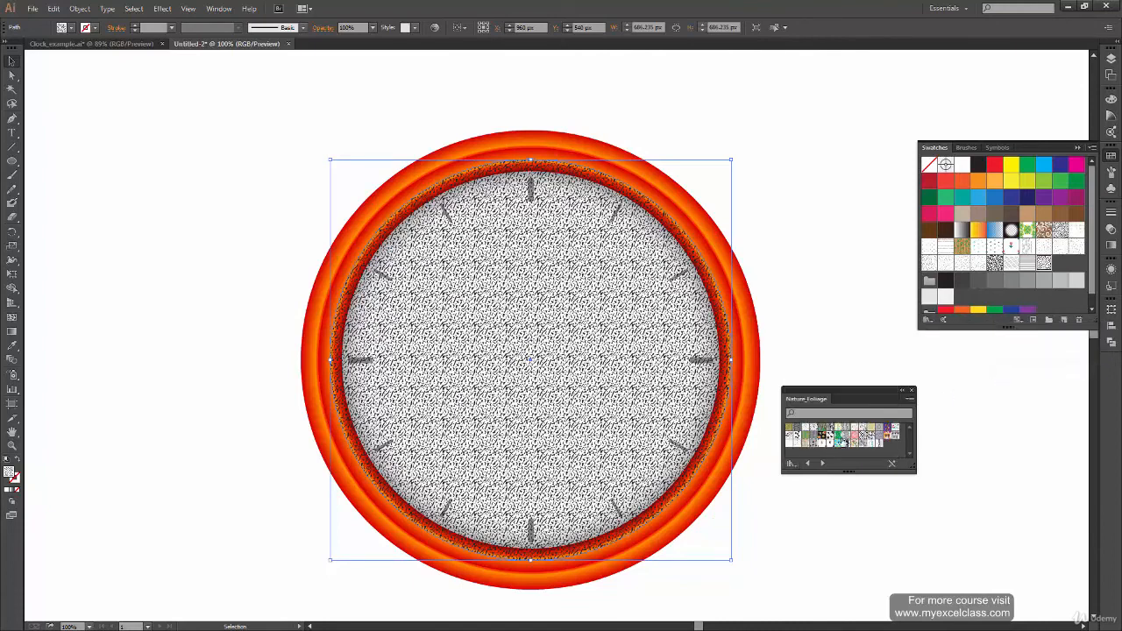
{"action": "left_click", "coordinate": [895, 436]}
{"action": "left_click", "coordinate": [911, 390]}
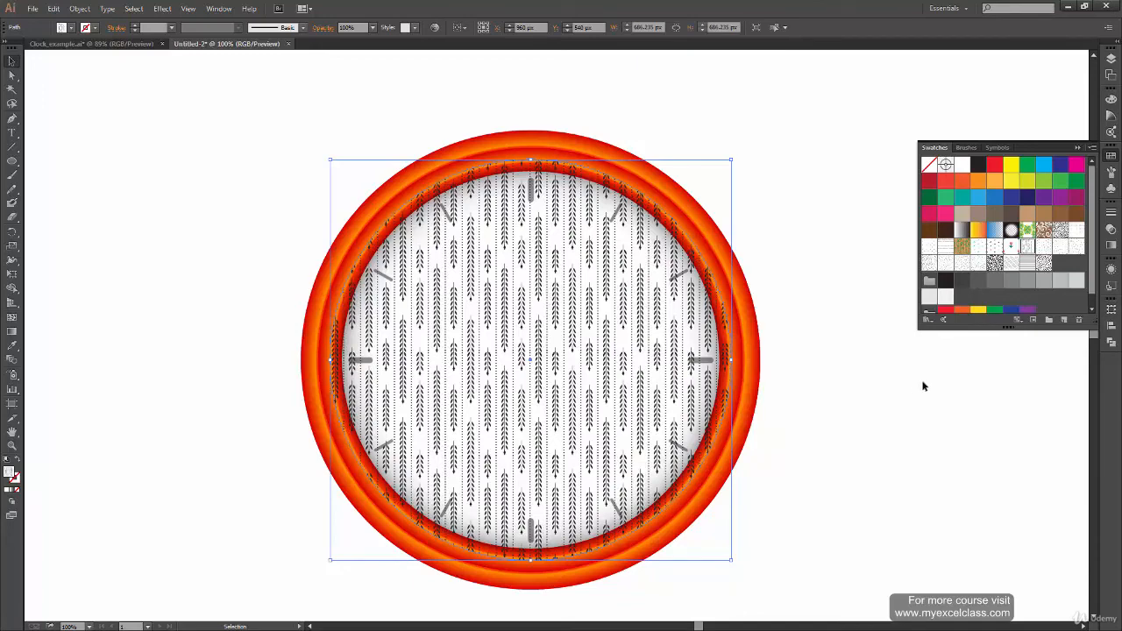
Try to scale the patterned circle down to about 413 px wide from one corner
{"action": "key", "text": "ctrl+plus"}
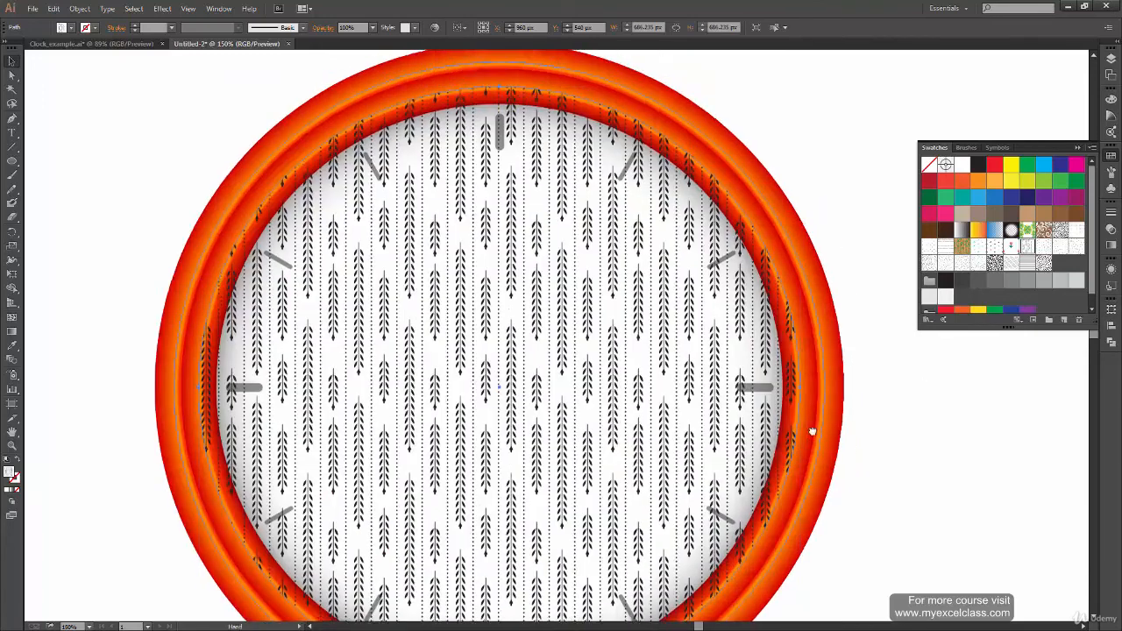
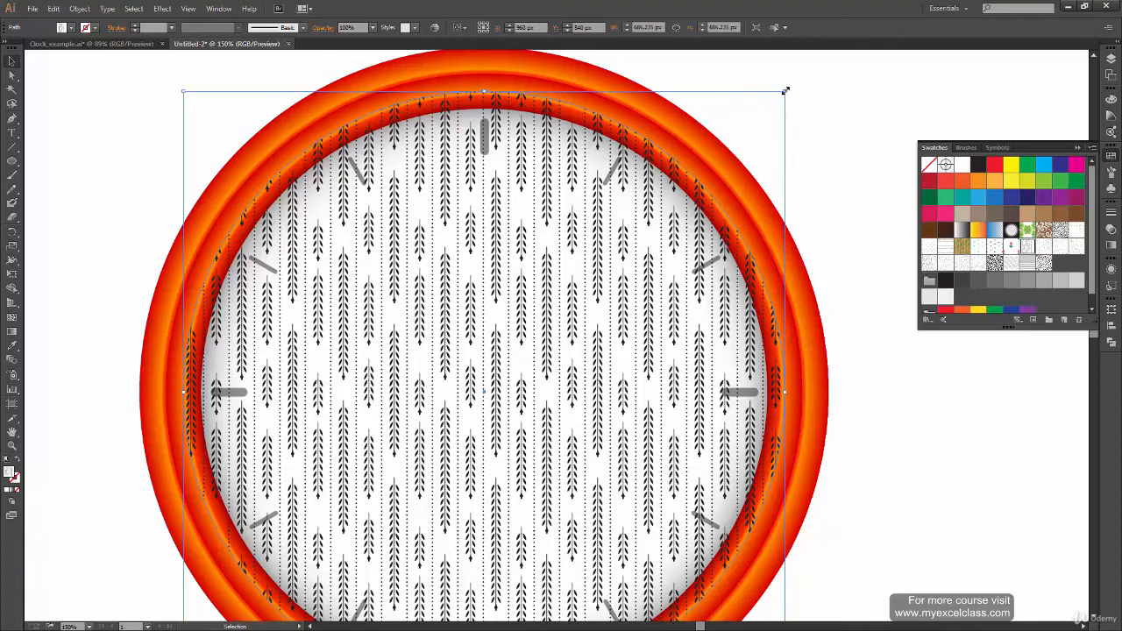
{"action": "left_click_drag", "start_coordinate": [785, 90], "coordinate": [545, 285]}
{"action": "key", "text": "space"}
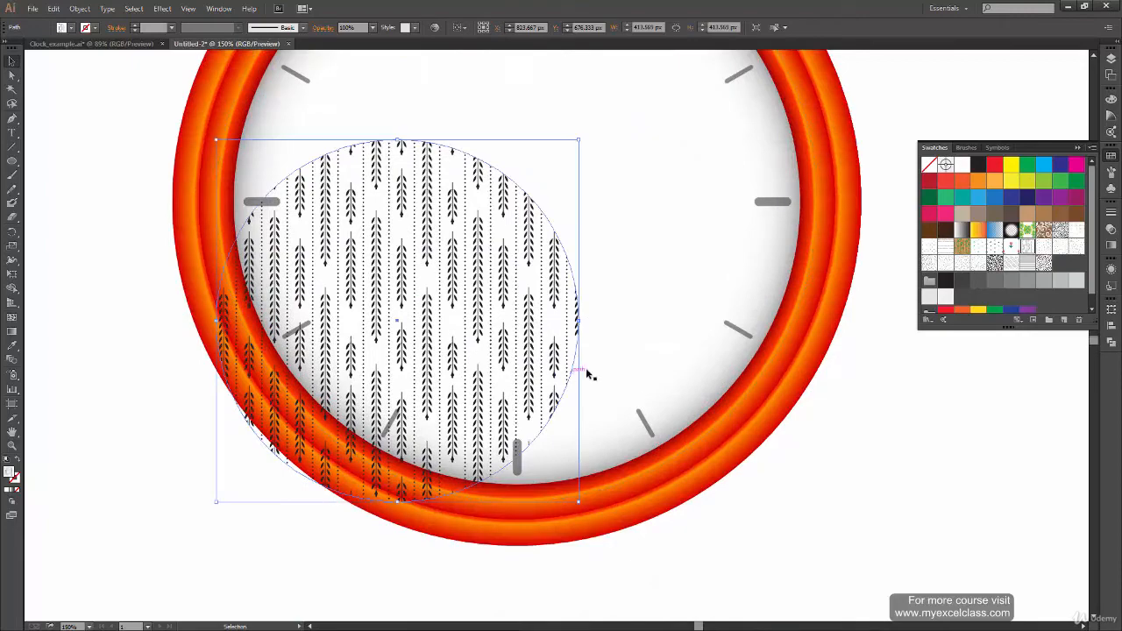
{"action": "key", "text": "ctrl+z"}
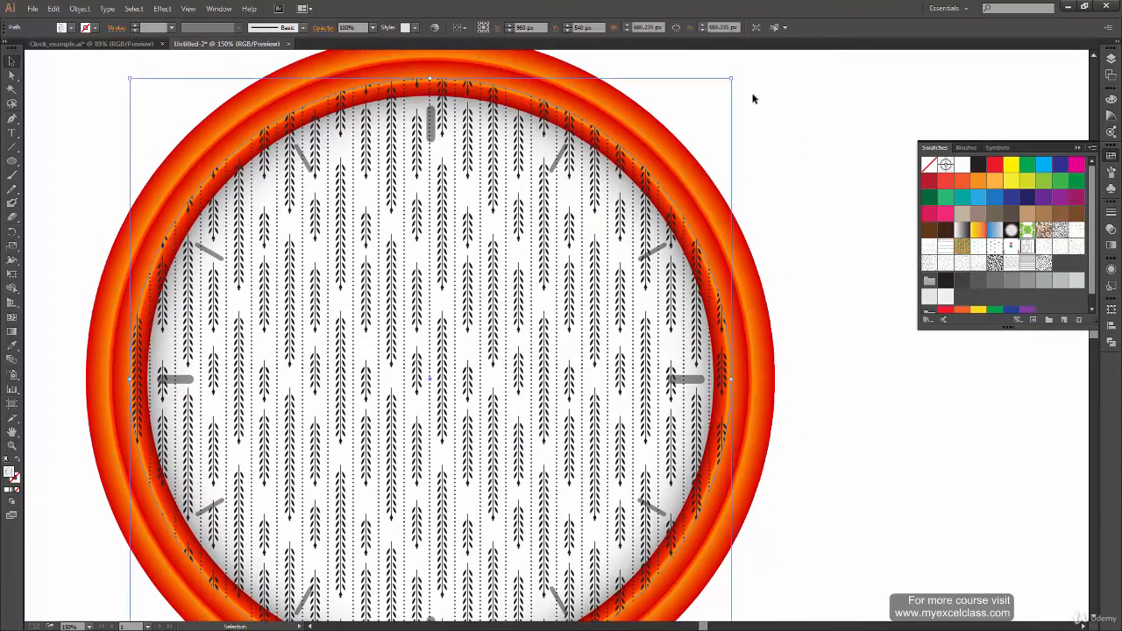
Scale the patterned circle proportionally about its centre to about 645 px so it fits inside the orange frame
{"action": "key", "text": "space"}
{"action": "left_click_drag", "start_coordinate": [731, 99], "coordinate": [789, 114]}
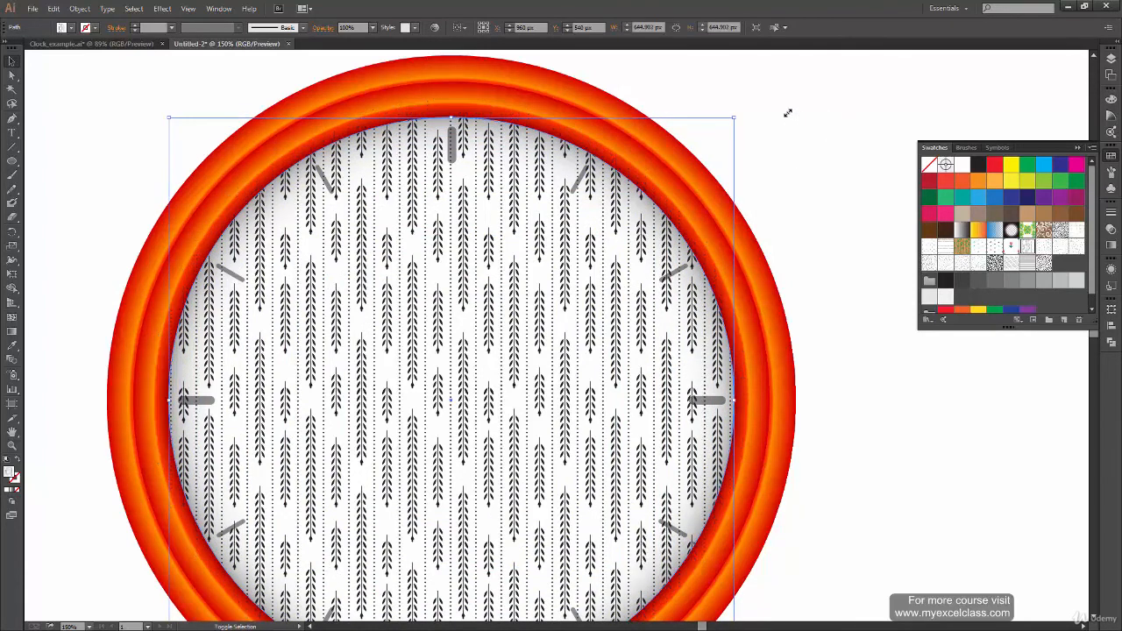
{"action": "left_click", "coordinate": [804, 184]}
{"action": "left_click_drag", "start_coordinate": [656, 465], "coordinate": [686, 343]}
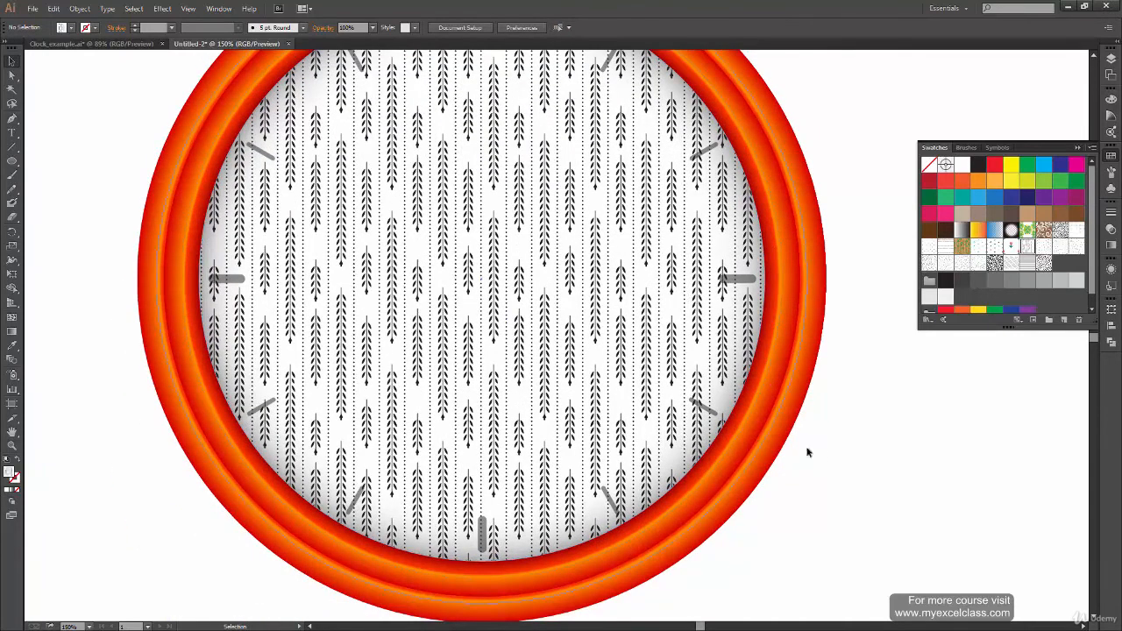
{"action": "left_click_drag", "start_coordinate": [830, 428], "coordinate": [849, 480]}
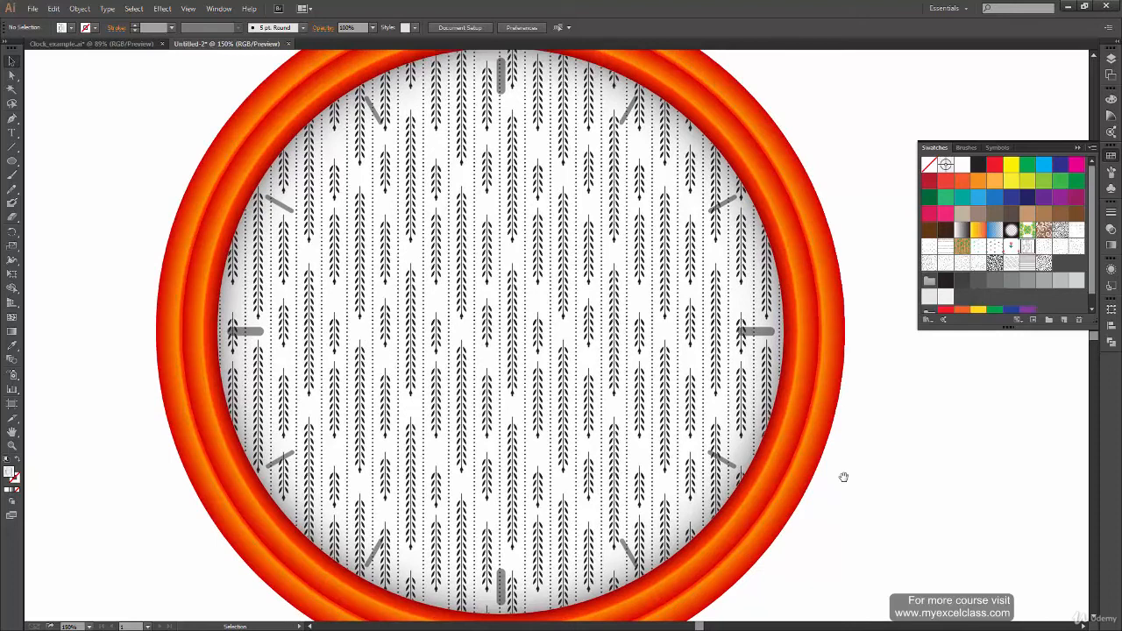
{"action": "key", "text": "ctrl+0"}
{"action": "left_click", "coordinate": [626, 402]}
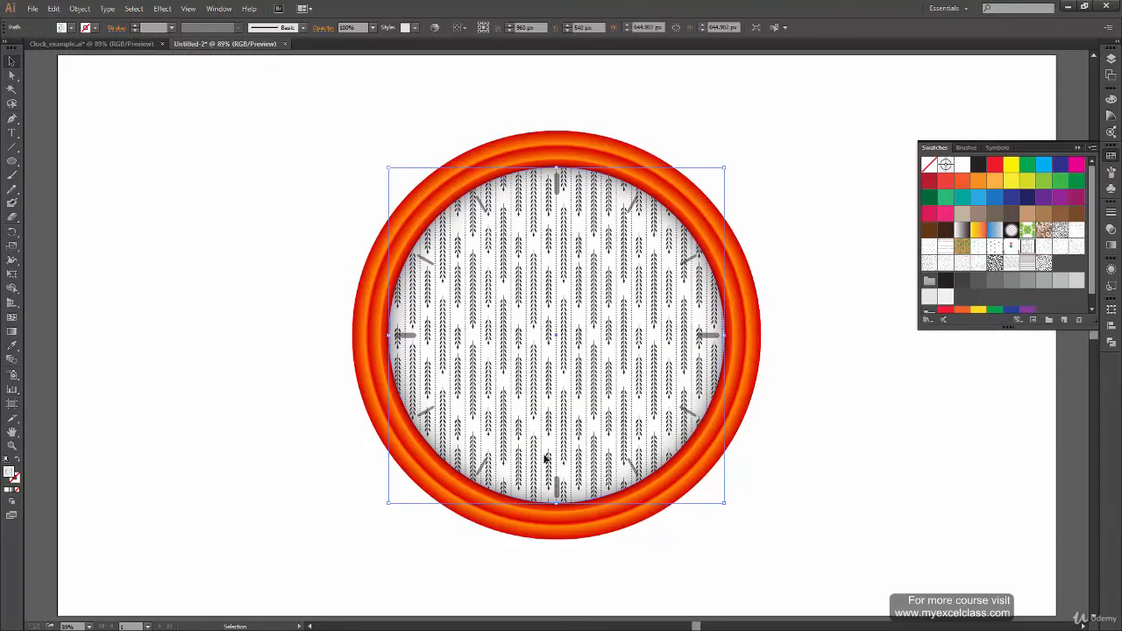
{"action": "left_click", "coordinate": [827, 366]}
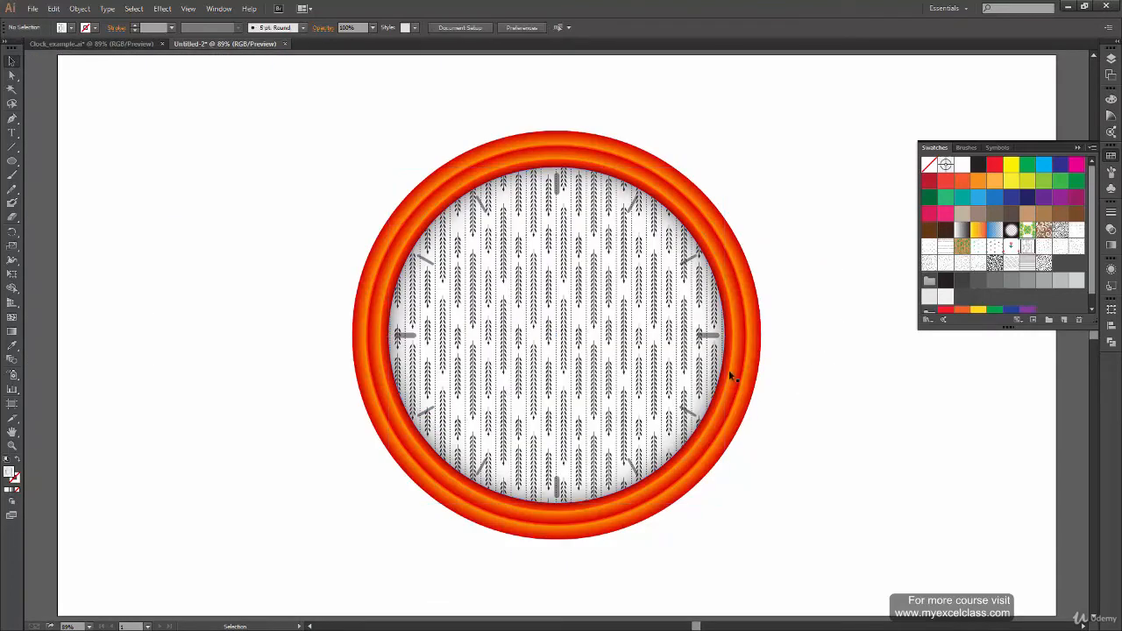
Set the patterned circle's opacity to 20% and deselect it
{"action": "left_click", "coordinate": [625, 404]}
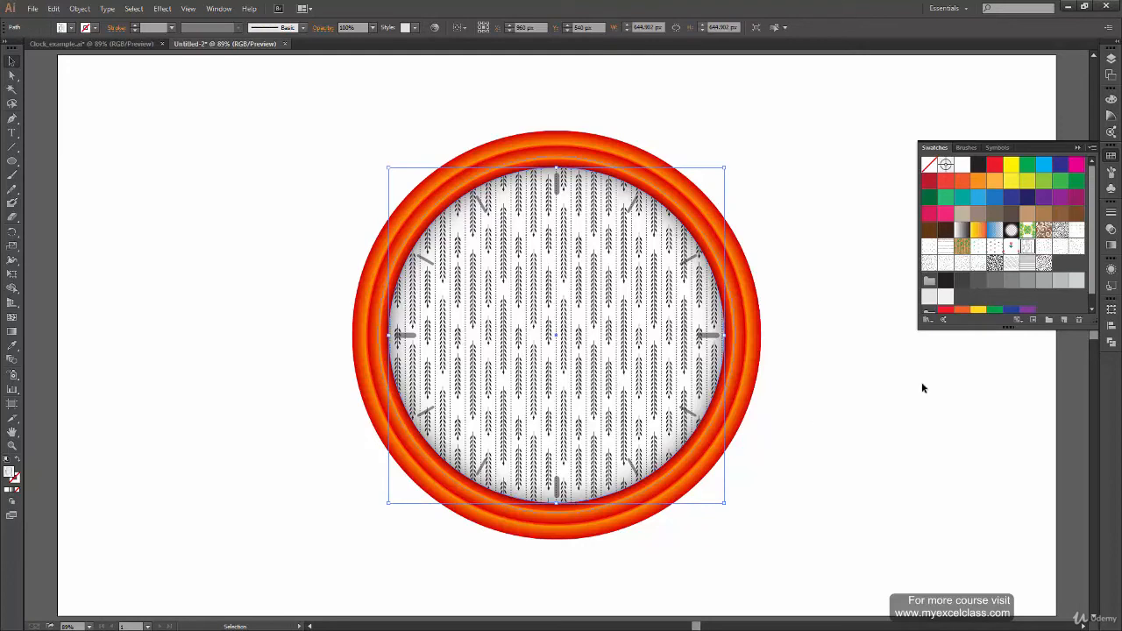
{"action": "left_click", "coordinate": [1111, 228]}
{"action": "left_click", "coordinate": [1090, 218]}
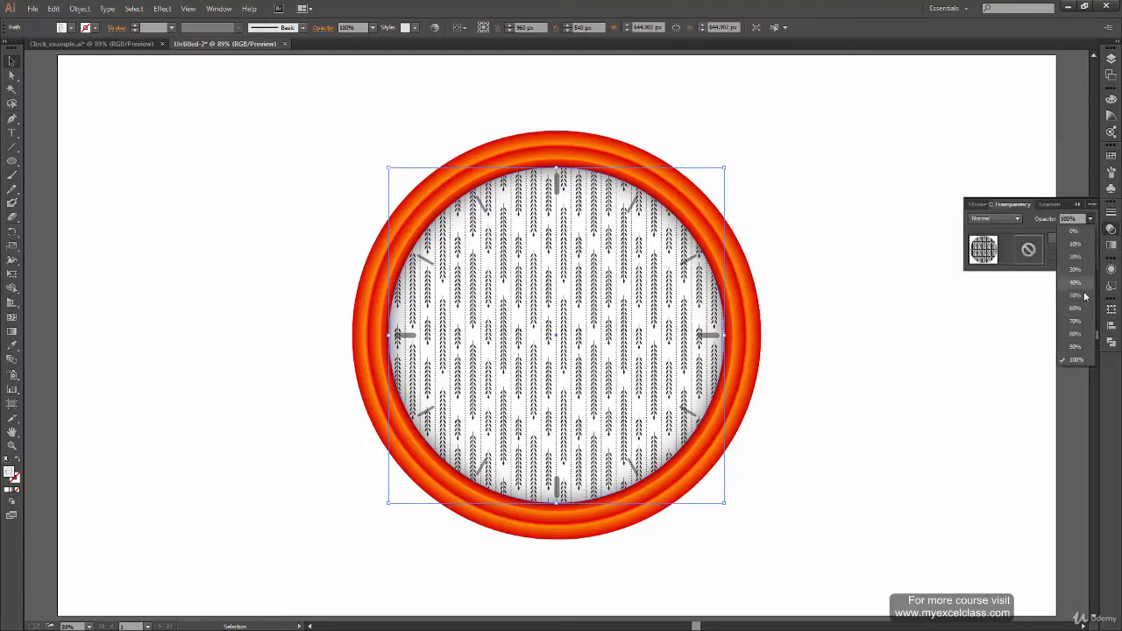
{"action": "left_click", "coordinate": [1075, 303]}
{"action": "left_click", "coordinate": [1090, 218]}
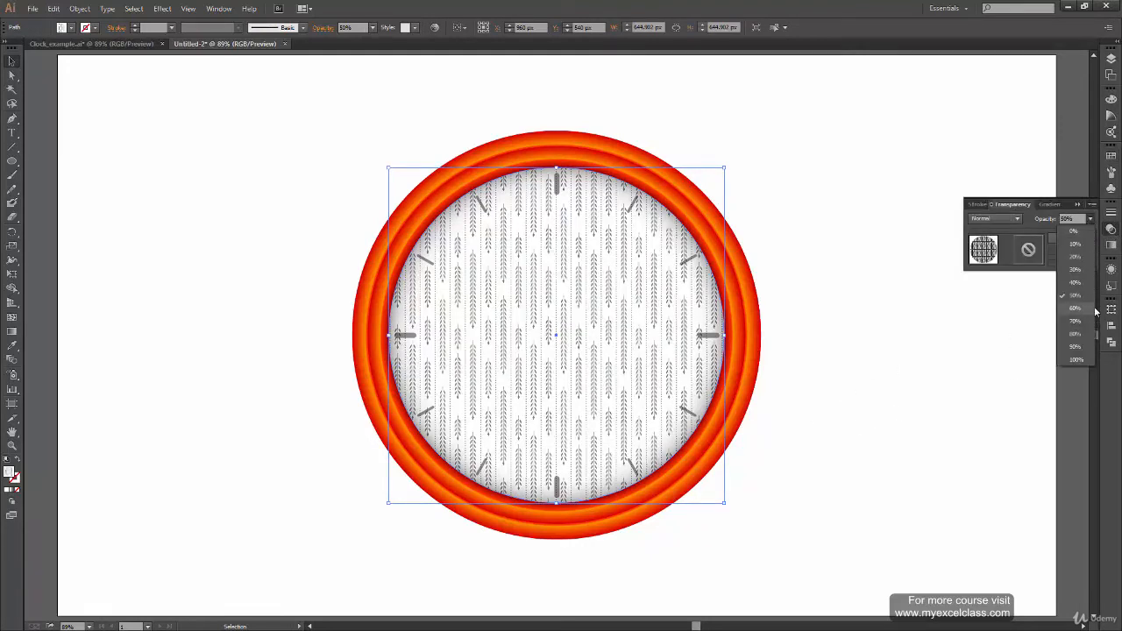
{"action": "left_click", "coordinate": [1081, 258]}
{"action": "left_click", "coordinate": [936, 379]}
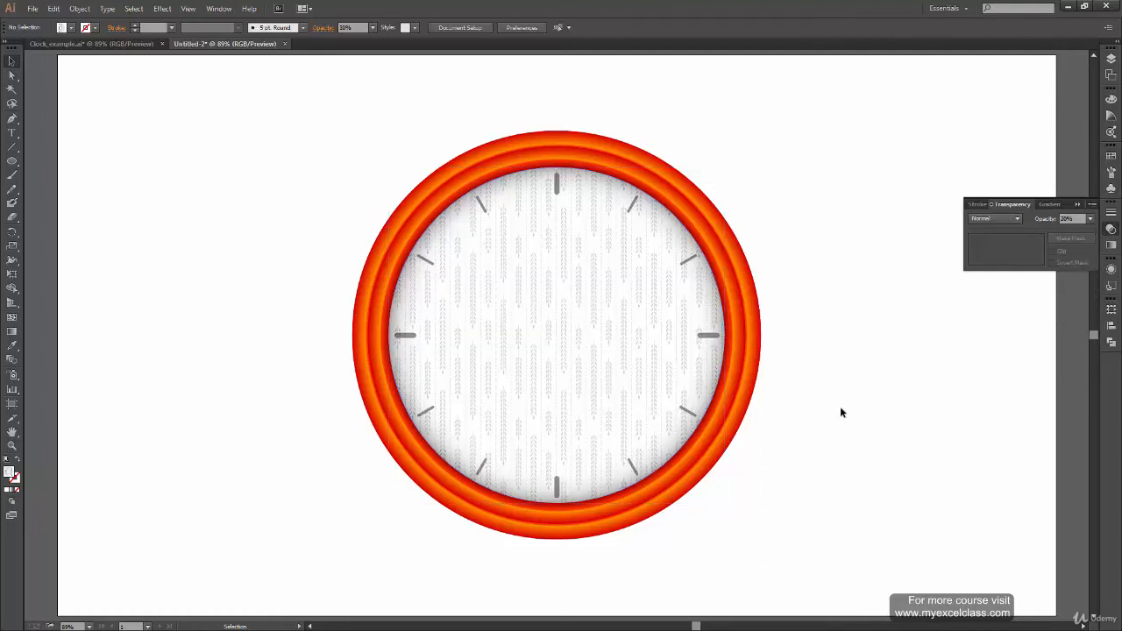
Compare the clock with Clock_example.ai, temporarily moving its grey reflection shape aside to inspect the pattern circle's opacity
{"action": "left_click", "coordinate": [130, 44]}
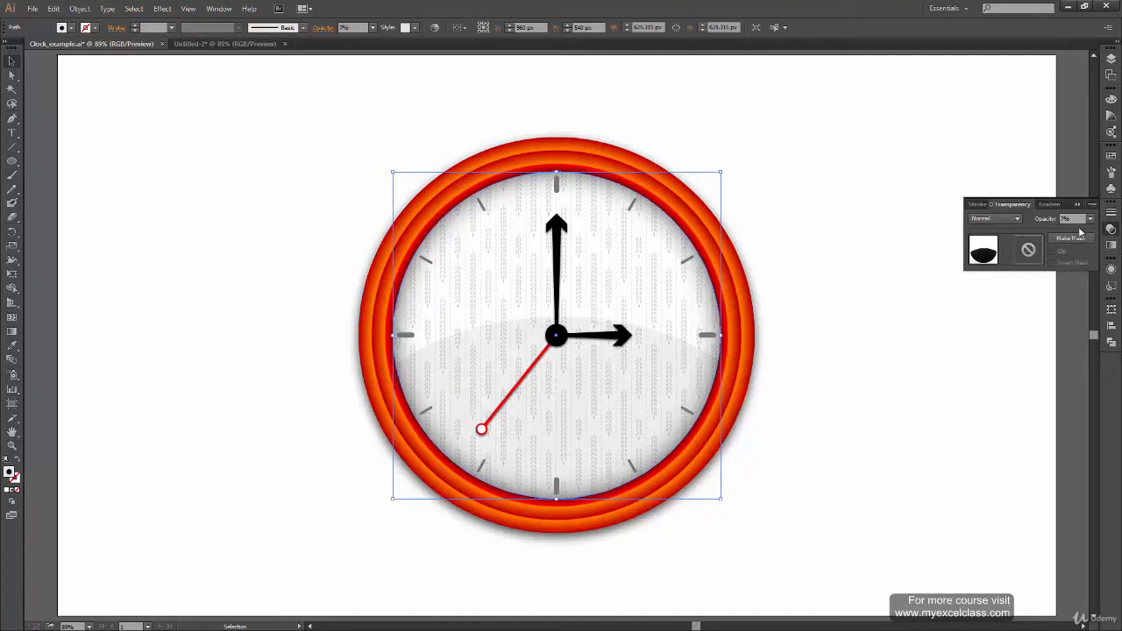
{"action": "left_click", "coordinate": [836, 290]}
{"action": "left_click", "coordinate": [668, 295]}
{"action": "left_click_drag", "start_coordinate": [670, 317], "coordinate": [531, 448]}
{"action": "left_click", "coordinate": [667, 302]}
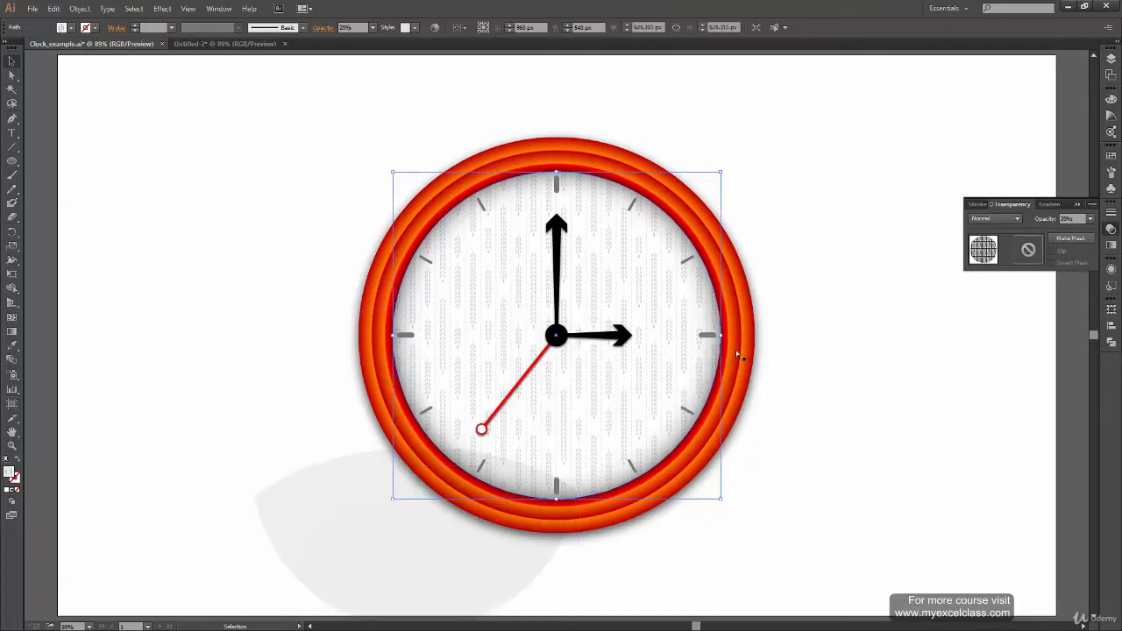
{"action": "key", "text": "ctrl+z"}
{"action": "left_click", "coordinate": [837, 320]}
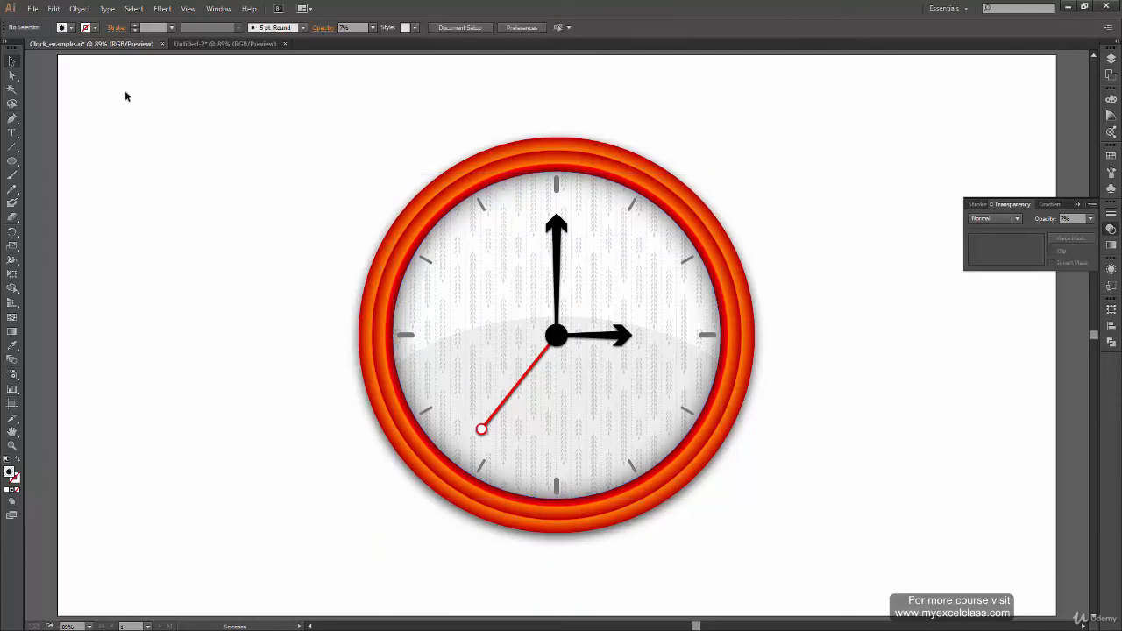
{"action": "left_click", "coordinate": [197, 45]}
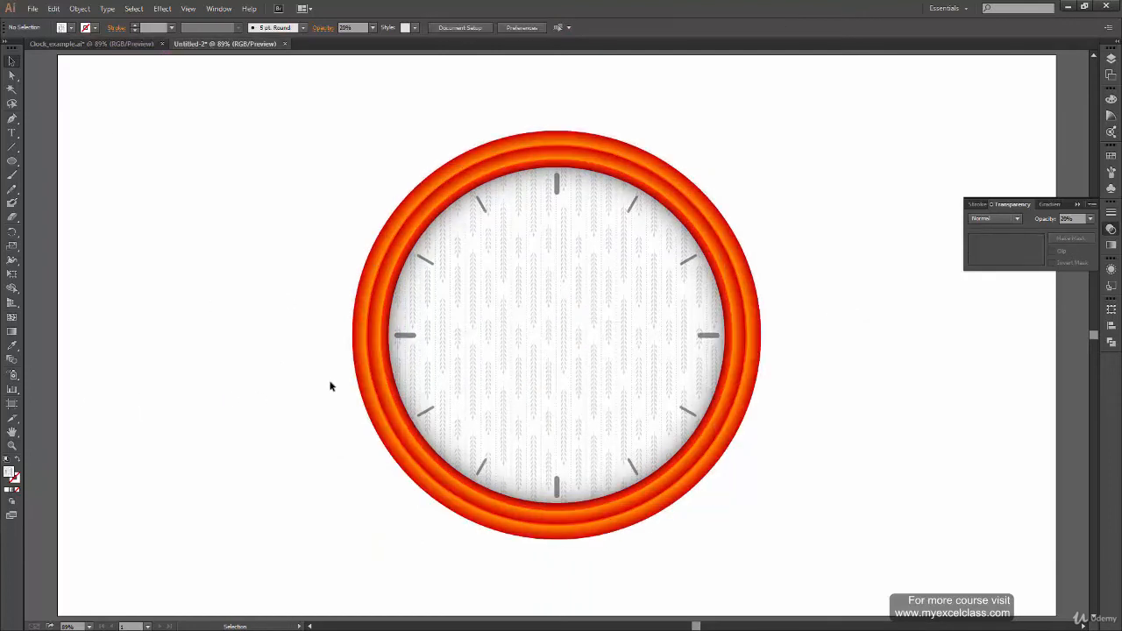
{"action": "left_click", "coordinate": [123, 46]}
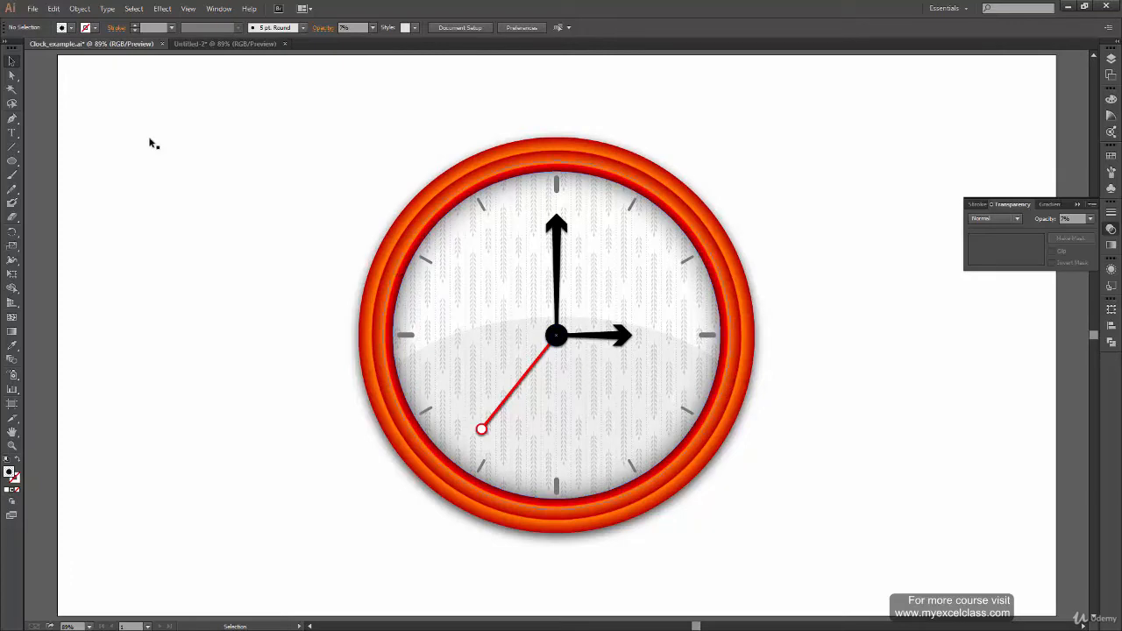
{"action": "left_click", "coordinate": [220, 44]}
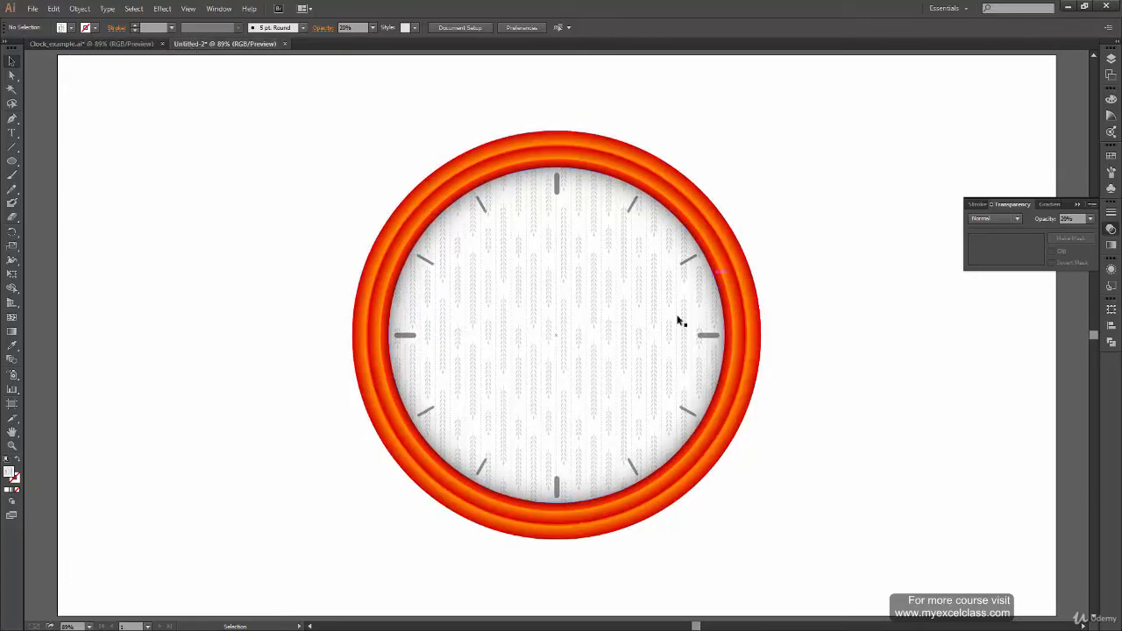
Try moving the patterned circle off the clock face, then undo the move
{"action": "left_click", "coordinate": [640, 351]}
{"action": "key", "text": "a"}
{"action": "left_click_drag", "start_coordinate": [631, 350], "coordinate": [288, 377]}
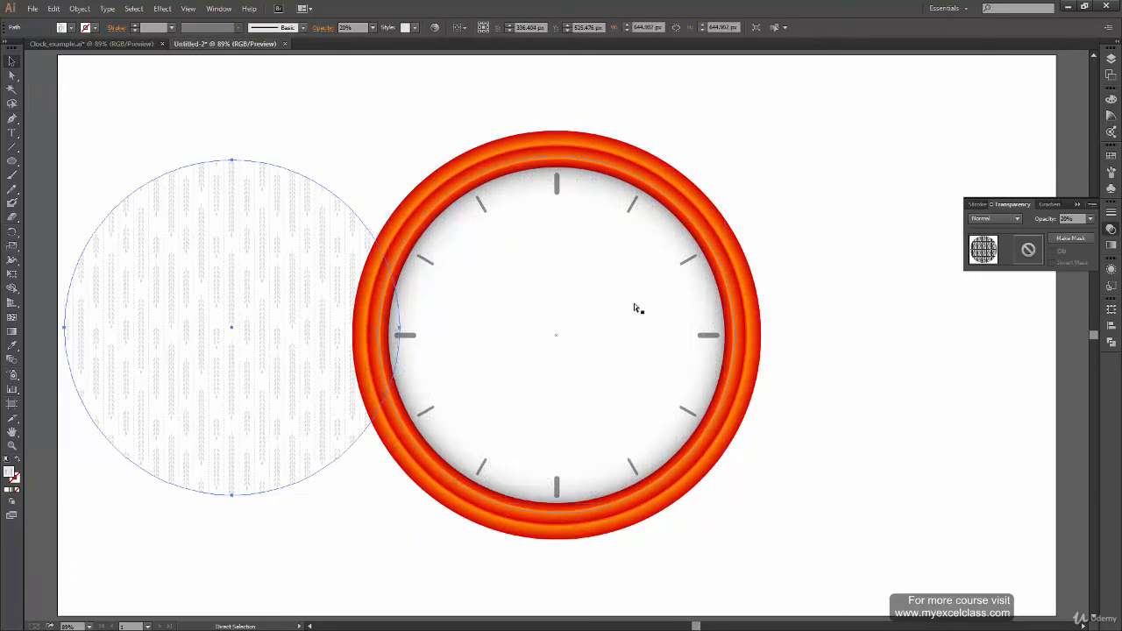
{"action": "key", "text": "ctrl+z"}
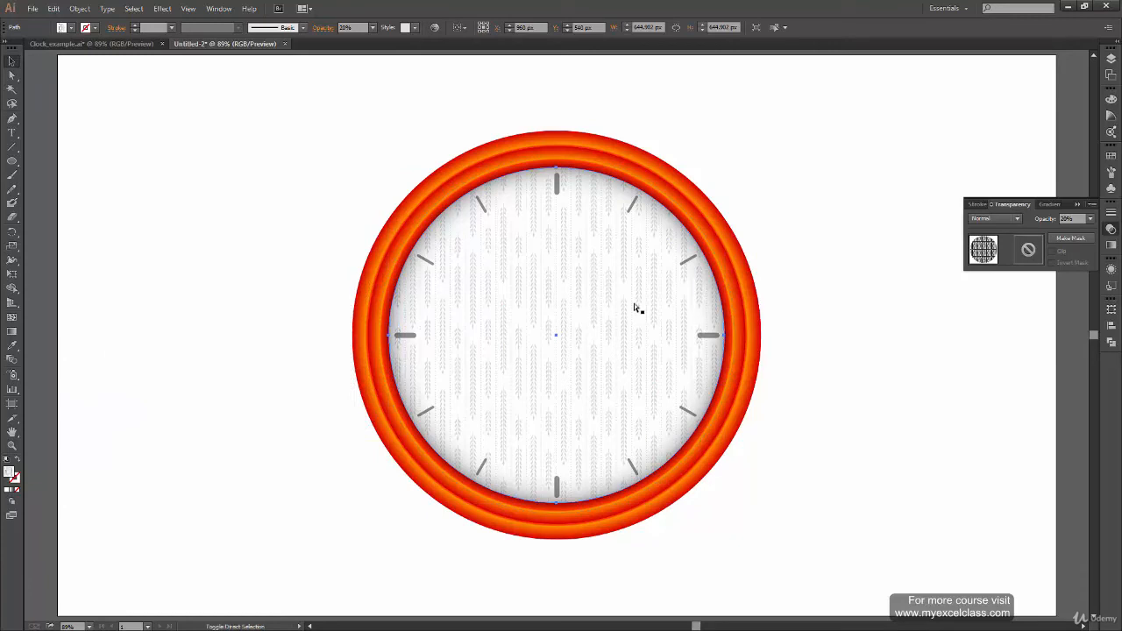
Duplicate the patterned circle in place on top of the original, checking the copy by moving it aside and undoing
{"action": "key", "text": "v"}
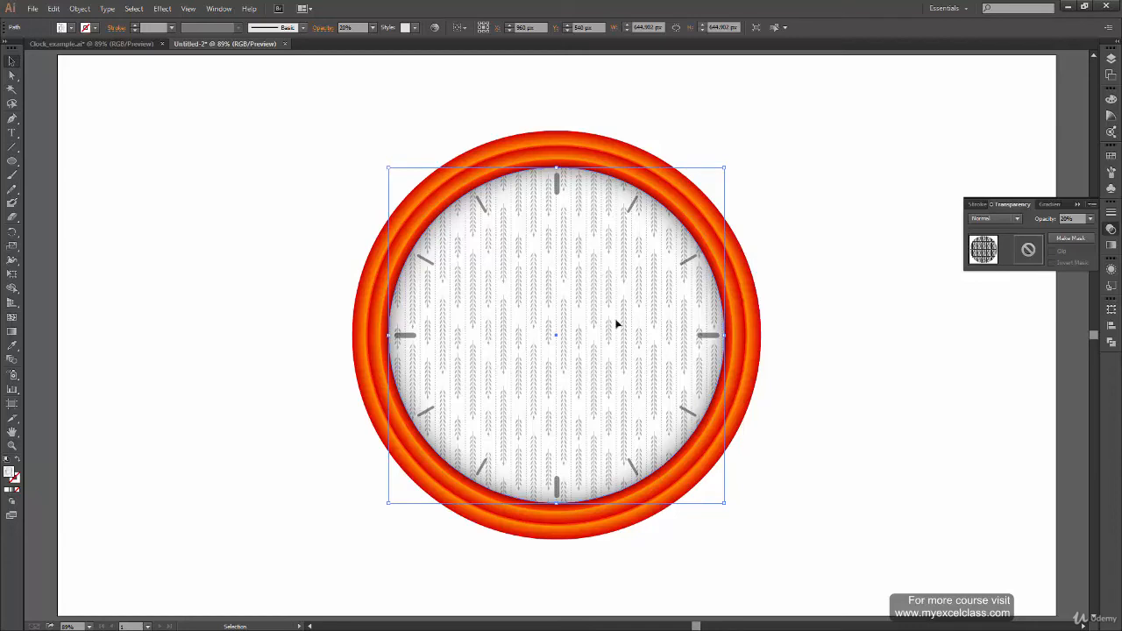
{"action": "left_click_drag", "start_coordinate": [615, 324], "coordinate": [346, 481]}
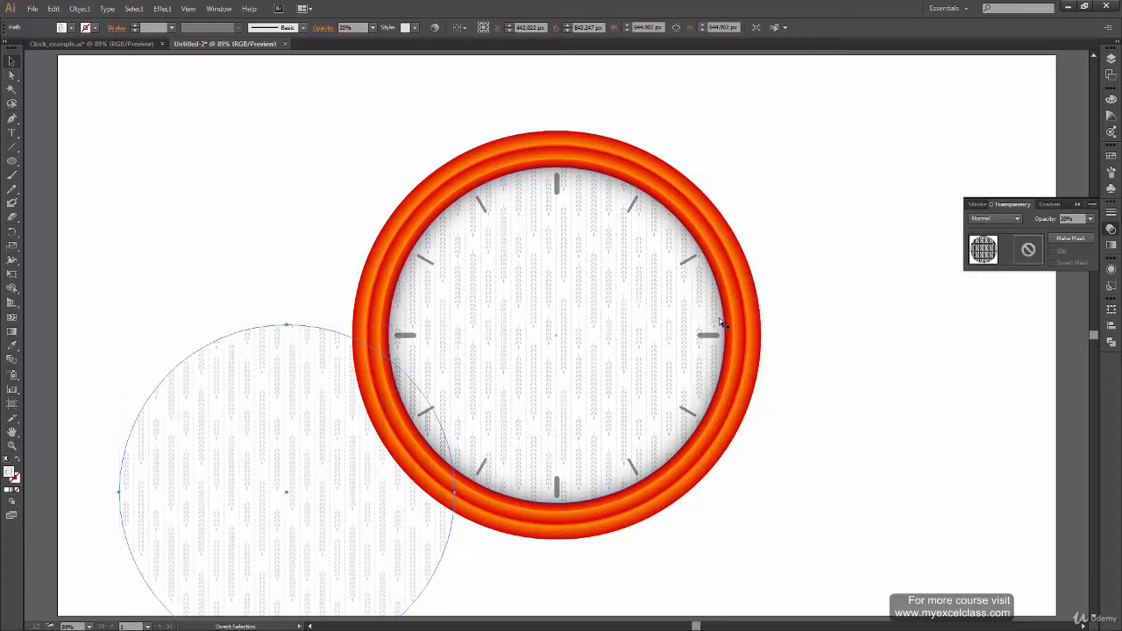
{"action": "key", "text": "ctrl+z"}
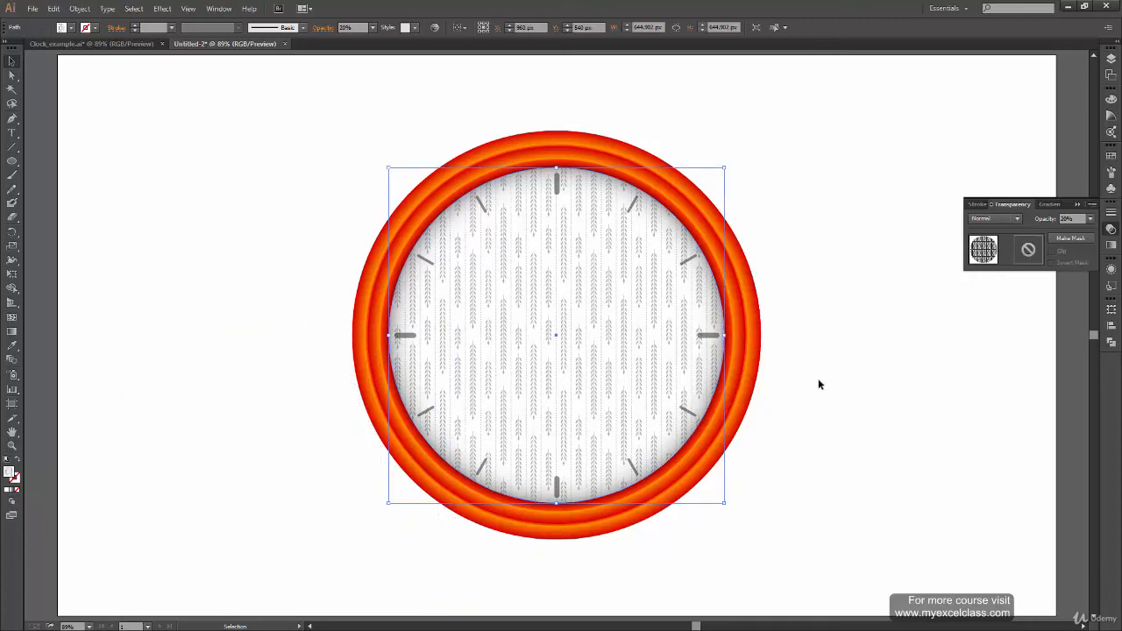
Fill the duplicated circle on the clock face with the white-to-black linear gradient and set its opacity to 100%
{"action": "left_click", "coordinate": [1110, 245]}
{"action": "left_click", "coordinate": [976, 224]}
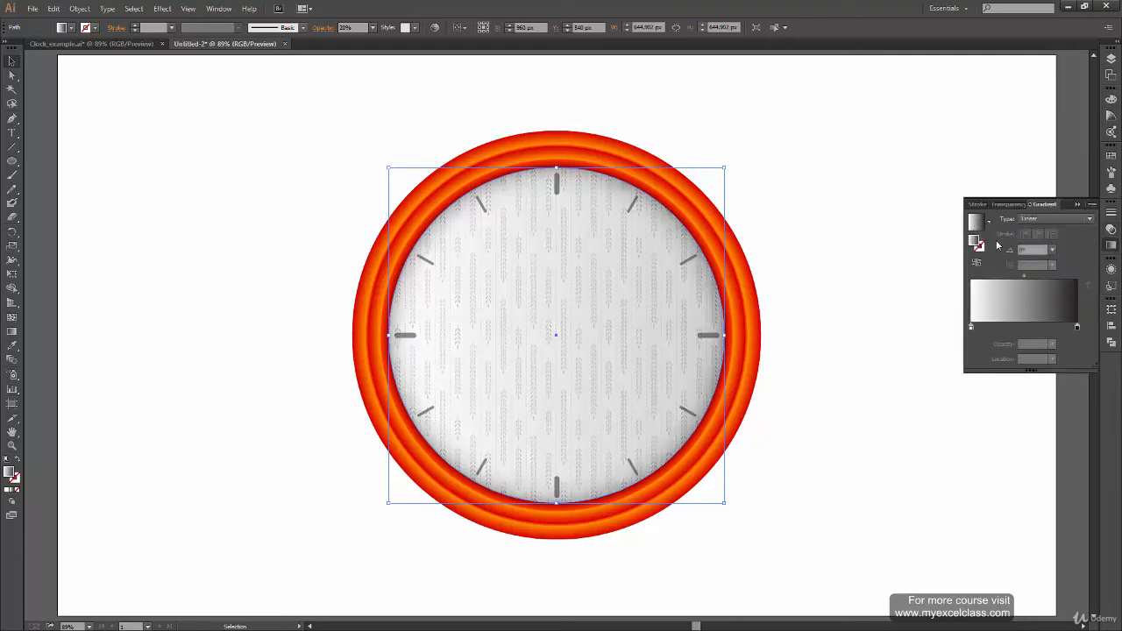
{"action": "left_click", "coordinate": [1111, 229]}
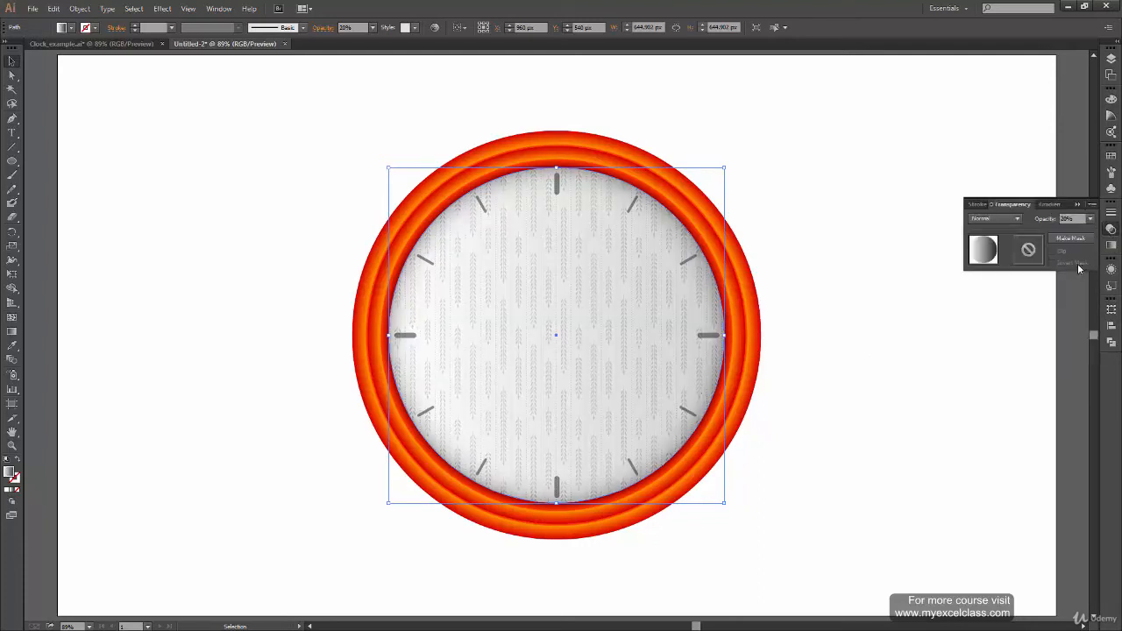
{"action": "left_click", "coordinate": [1089, 220]}
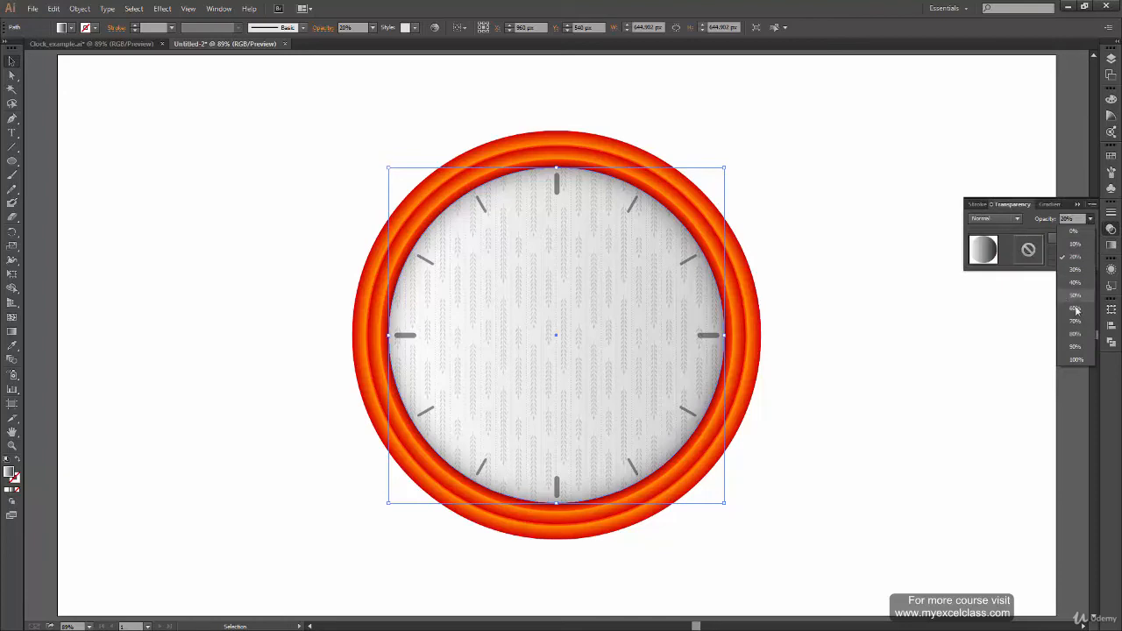
{"action": "left_click", "coordinate": [1084, 360]}
{"action": "left_click", "coordinate": [1078, 203]}
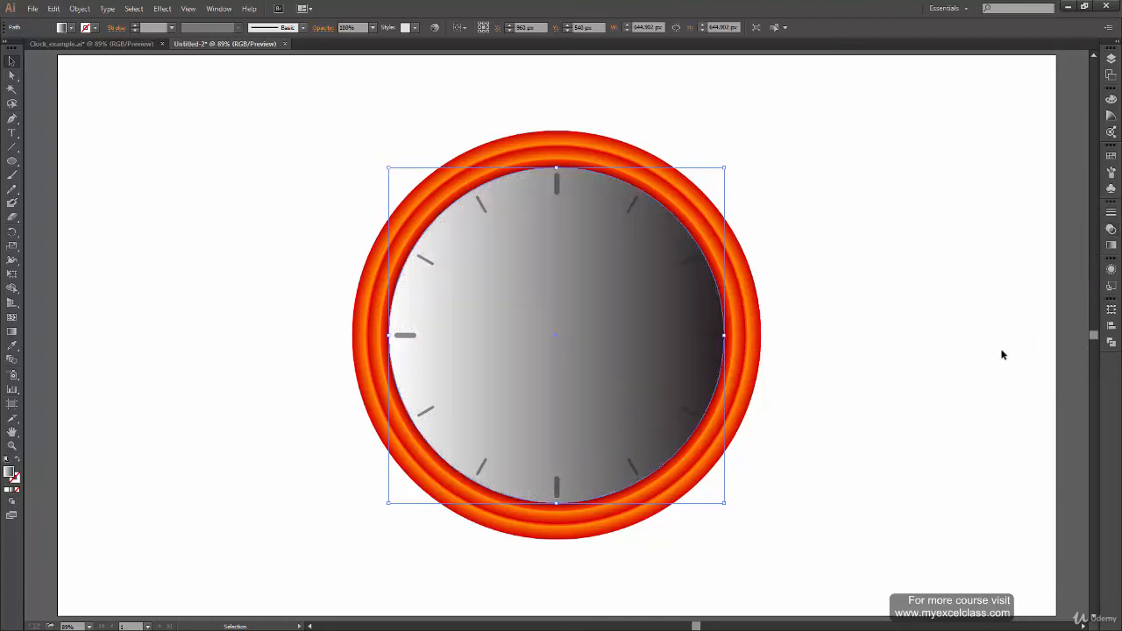
Change the circle's gradient type from linear to radial
{"action": "left_click", "coordinate": [1110, 246]}
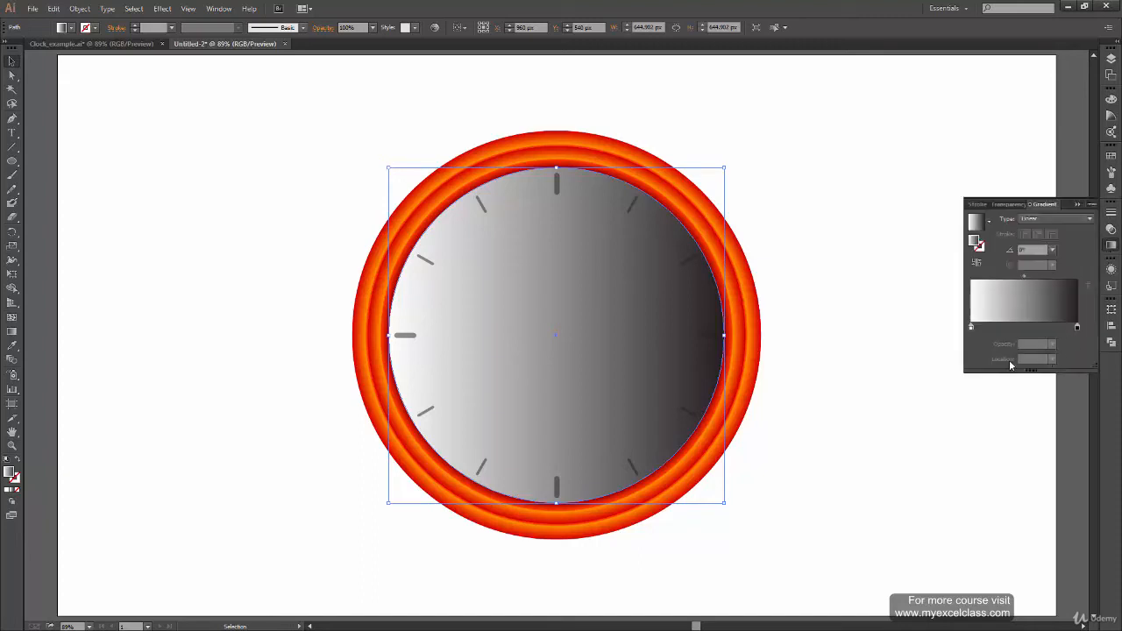
{"action": "left_click", "coordinate": [1087, 219]}
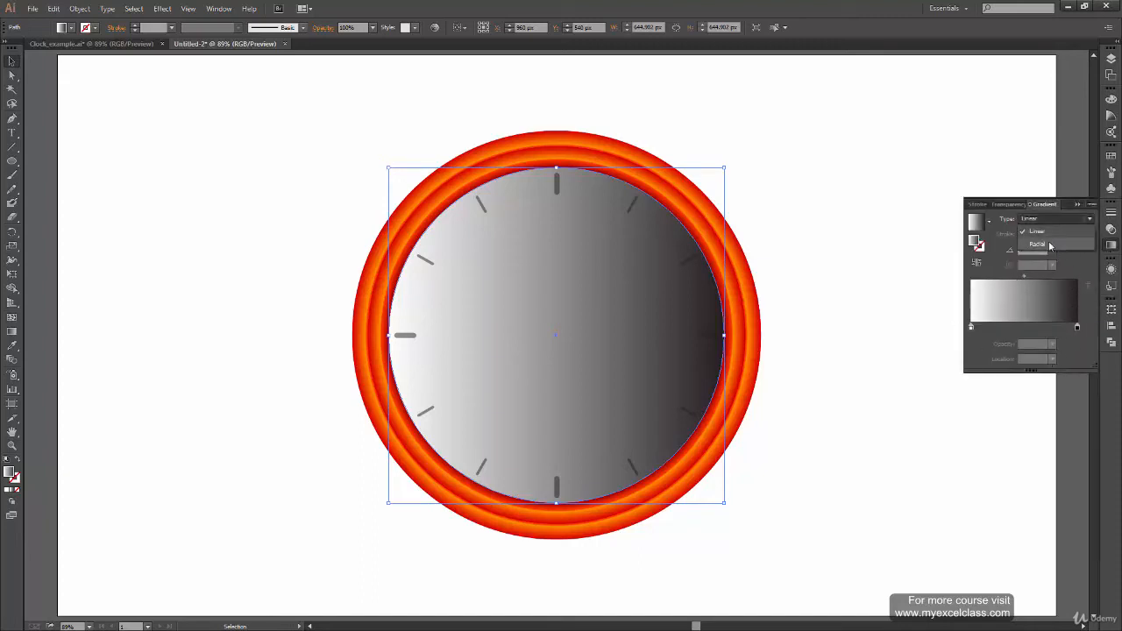
{"action": "left_click", "coordinate": [1057, 242]}
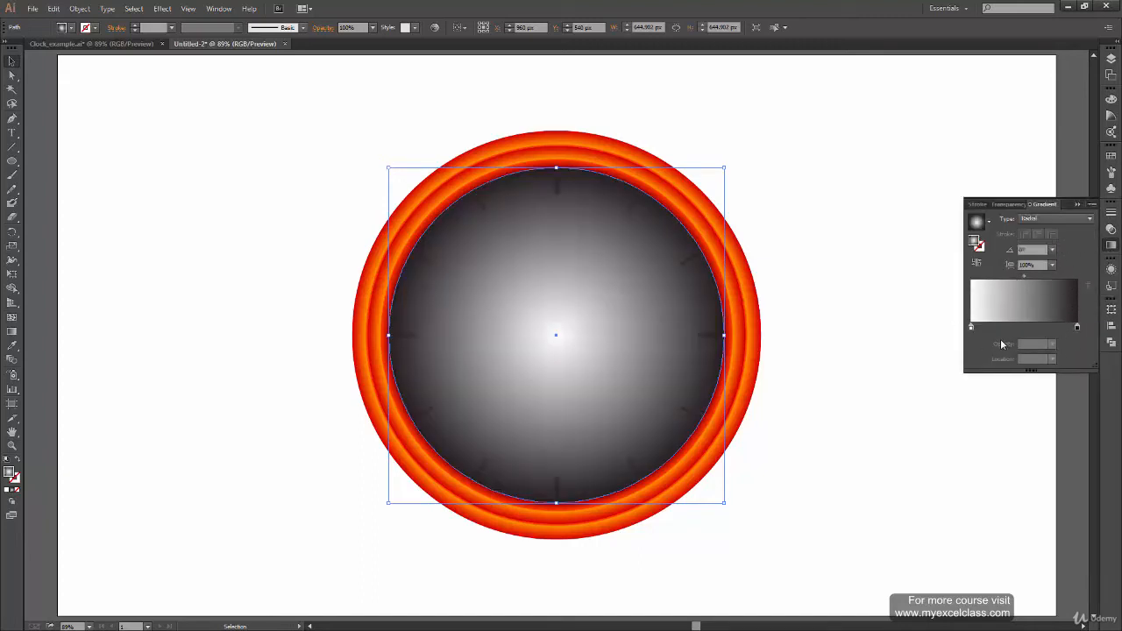
Examine the glass reflection's edge on the clock face in Clock_example.ai at 200%, then return to the Untitled-2 drawing
{"action": "left_click", "coordinate": [92, 43]}
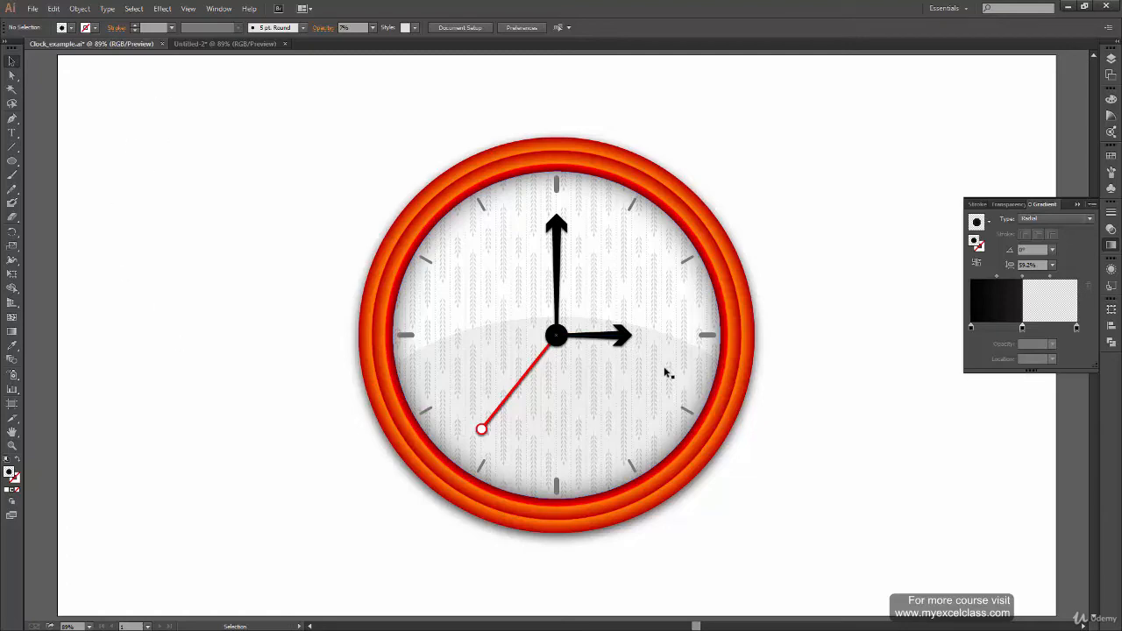
{"action": "key", "text": "ctrl+1"}
{"action": "key", "text": "ctrl+plus"}
{"action": "key", "text": "ctrl+plus"}
{"action": "left_click_drag", "start_coordinate": [941, 427], "coordinate": [784, 468]}
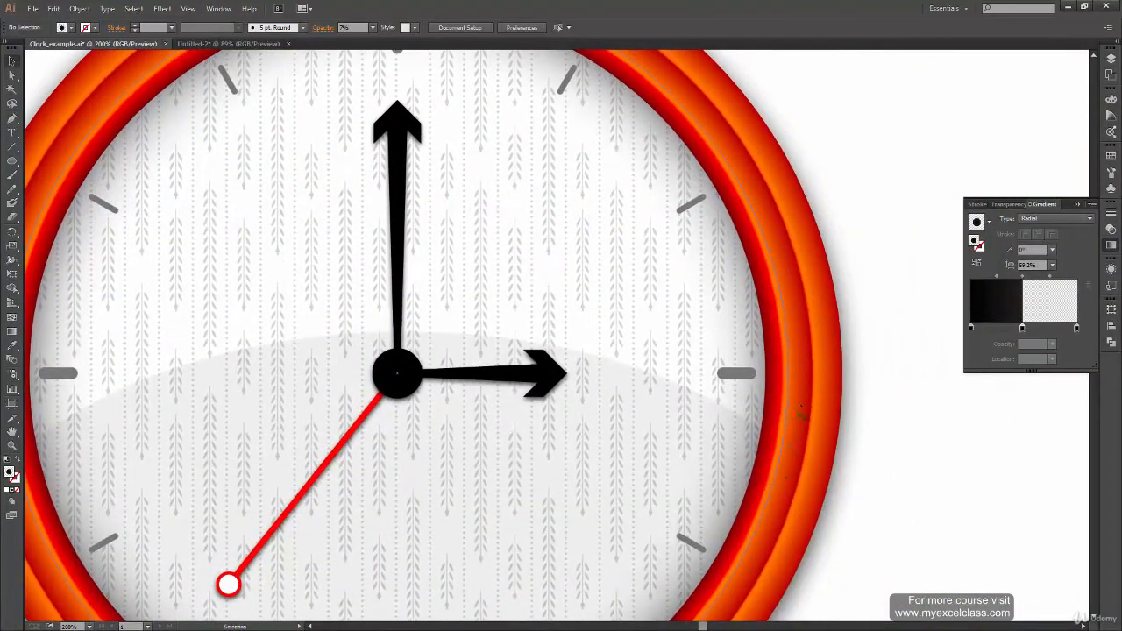
{"action": "left_click_drag", "start_coordinate": [639, 492], "coordinate": [824, 415]}
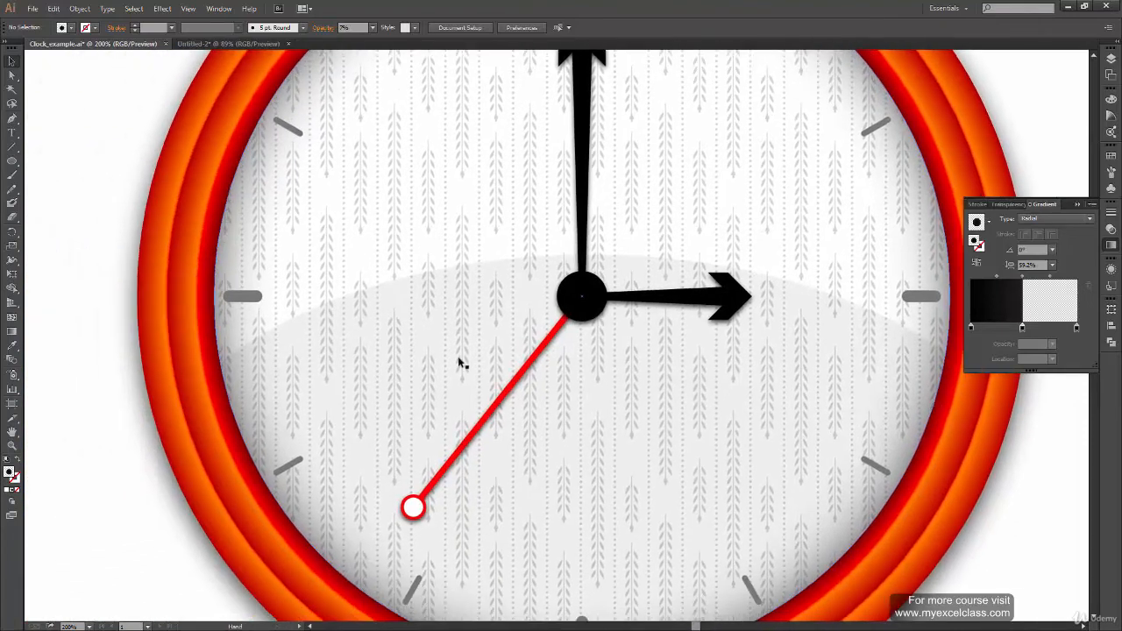
{"action": "key", "text": "ctrl+0"}
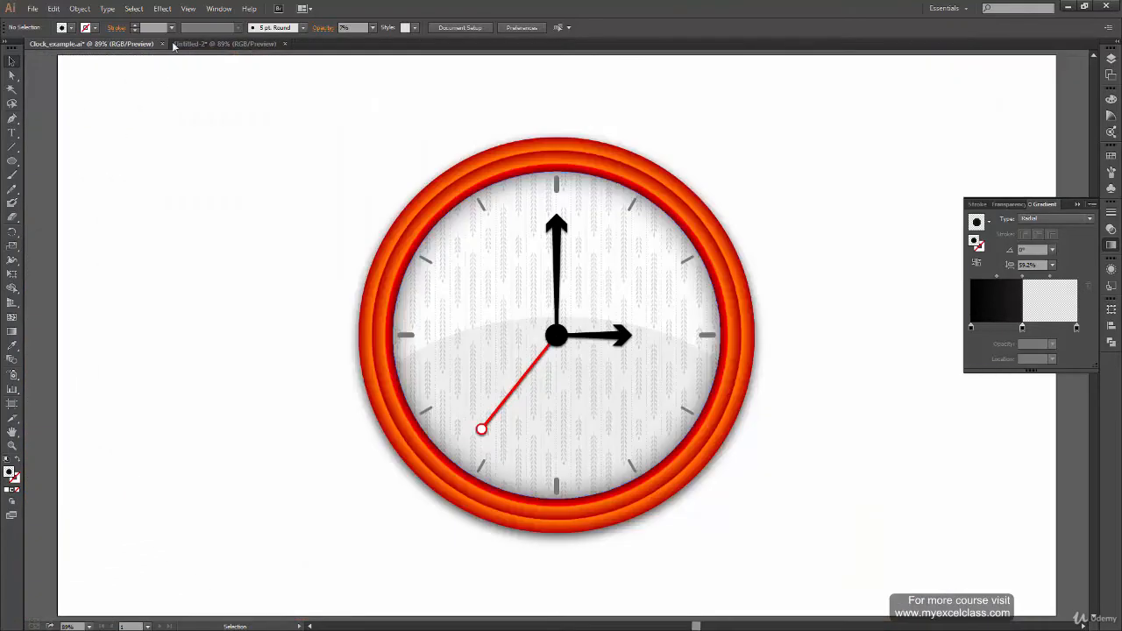
{"action": "key", "text": "ctrl+Tab"}
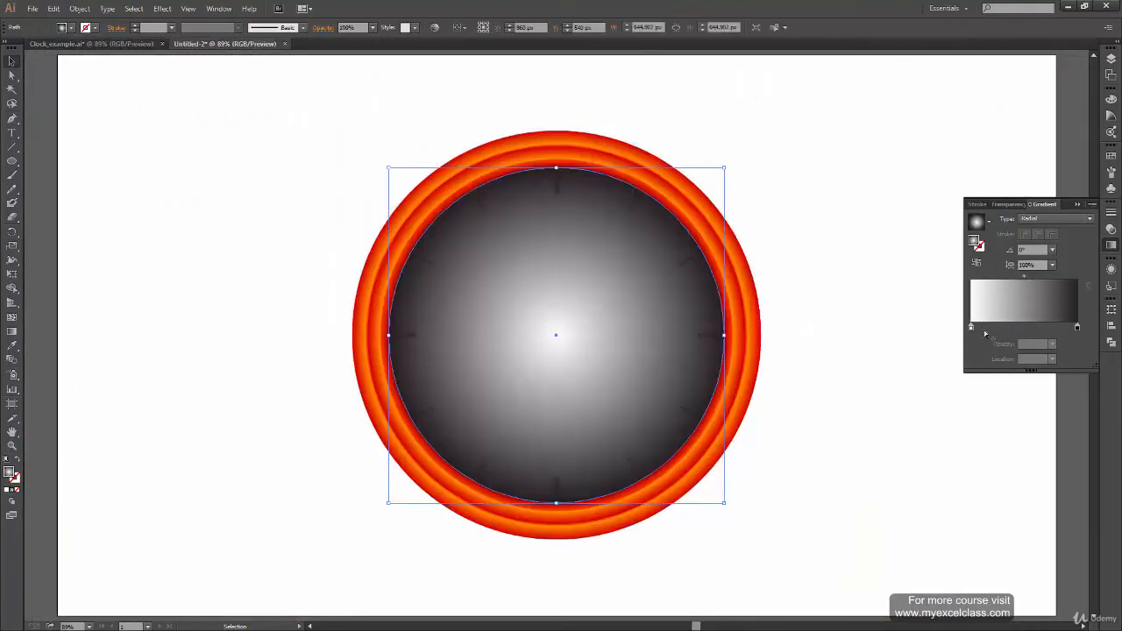
Duplicate the white stop of the radial gradient and place the copy at location 29.03%
{"action": "left_click_drag", "start_coordinate": [972, 327], "coordinate": [1008, 363]}
{"action": "left_click", "coordinate": [980, 328]}
{"action": "double_click", "coordinate": [973, 327]}
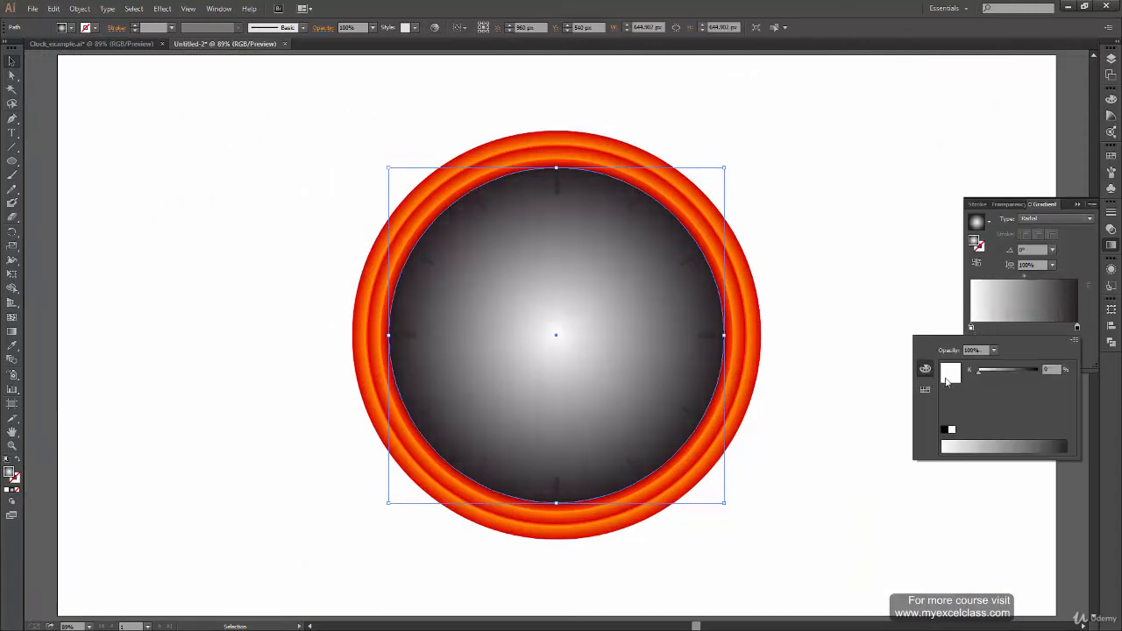
{"action": "mouse_move", "coordinate": [972, 329]}
{"action": "left_mouse_down"}
{"action": "mouse_move", "coordinate": [997, 329]}
{"action": "mouse_move", "coordinate": [972, 333]}
{"action": "left_mouse_up"}
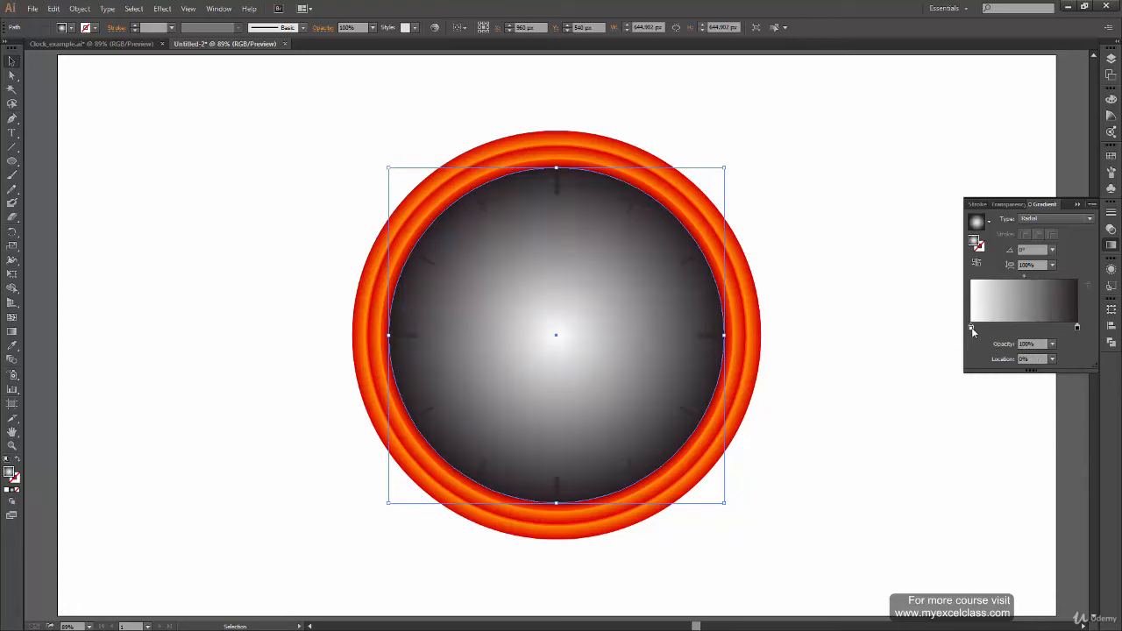
{"action": "left_click_drag", "start_coordinate": [971, 330], "coordinate": [1003, 329]}
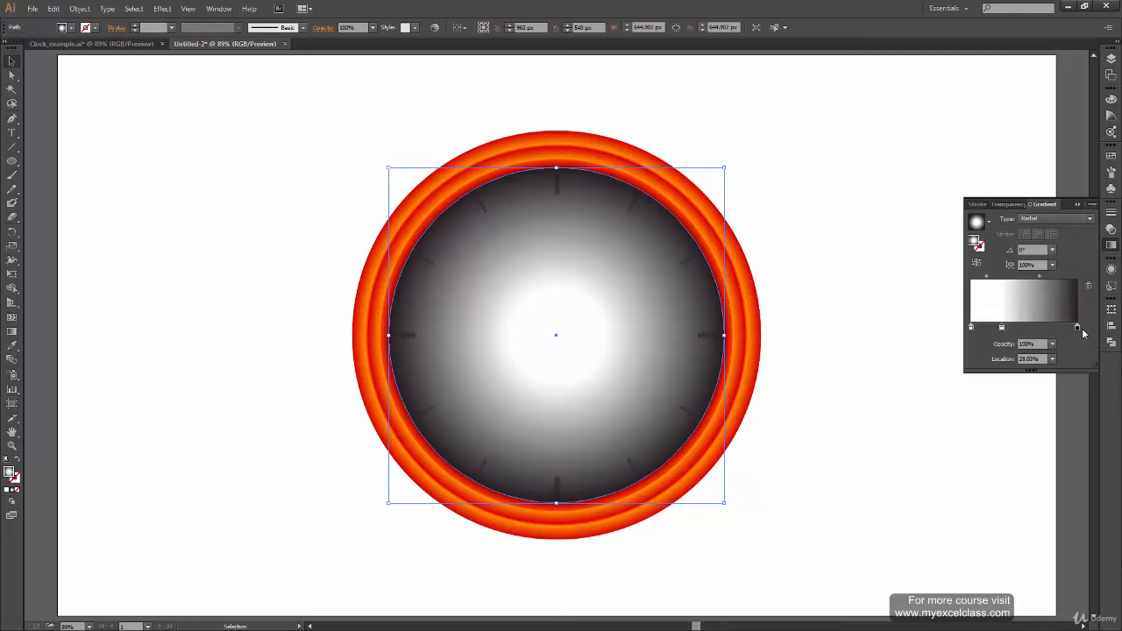
Duplicate the black gradient stop to location 50% and move the white copy to 48.39% for a sharp edge
{"action": "left_click_drag", "start_coordinate": [1078, 329], "coordinate": [1024, 330]}
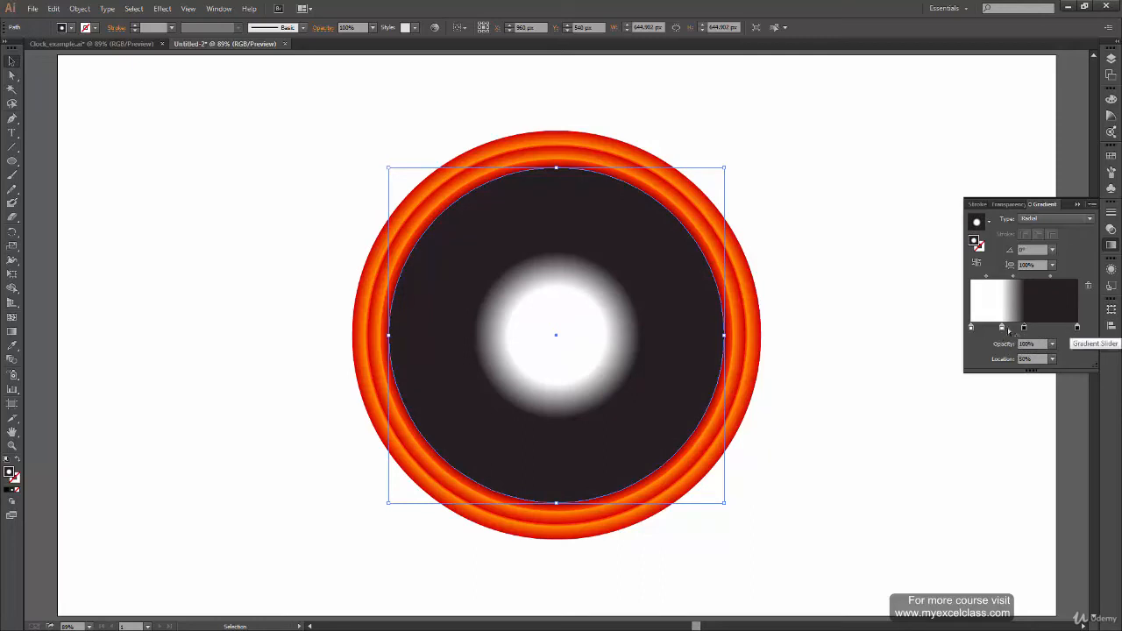
{"action": "left_click_drag", "start_coordinate": [1002, 330], "coordinate": [1023, 334]}
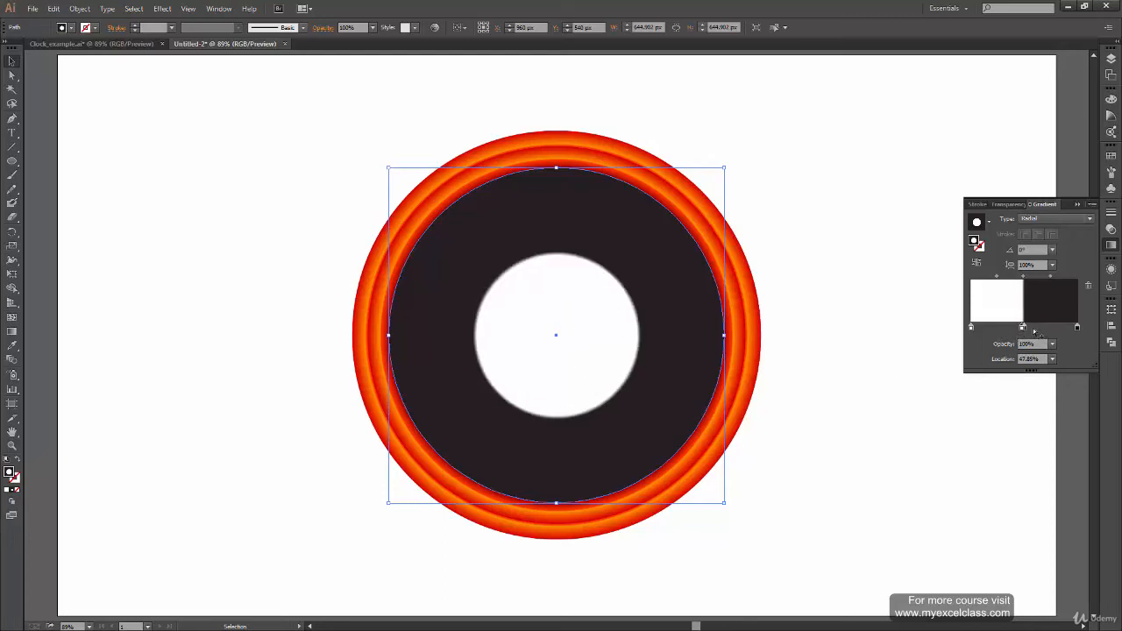
{"action": "left_click_drag", "start_coordinate": [1023, 329], "coordinate": [1024, 339]}
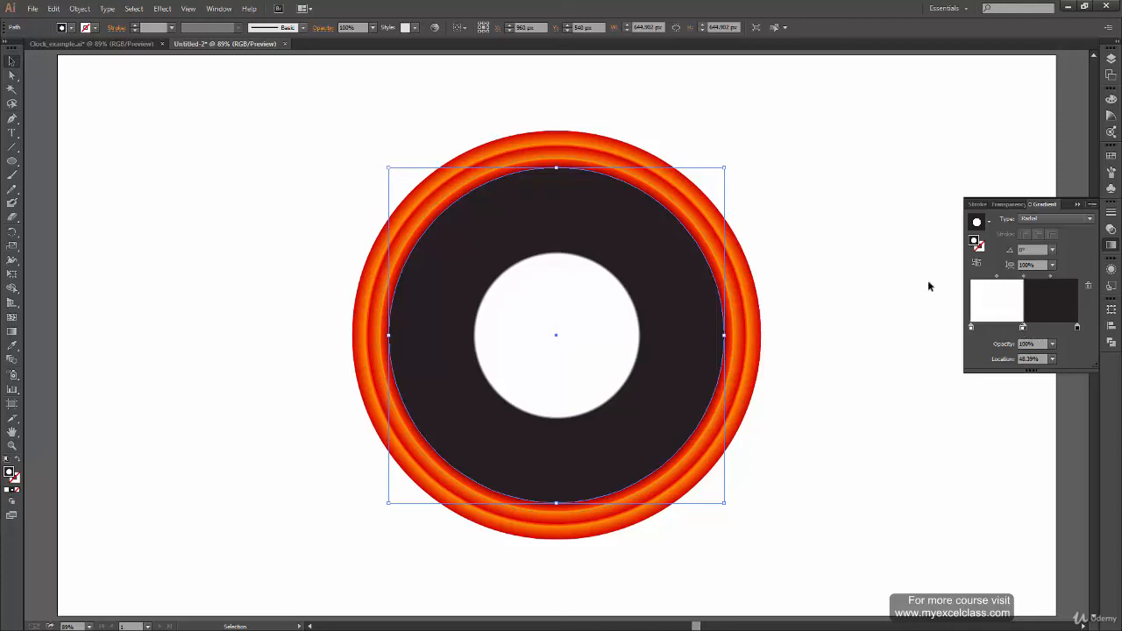
Reverse the radial gradient and position its middle white stop at location 51.61%
{"action": "left_click", "coordinate": [977, 265]}
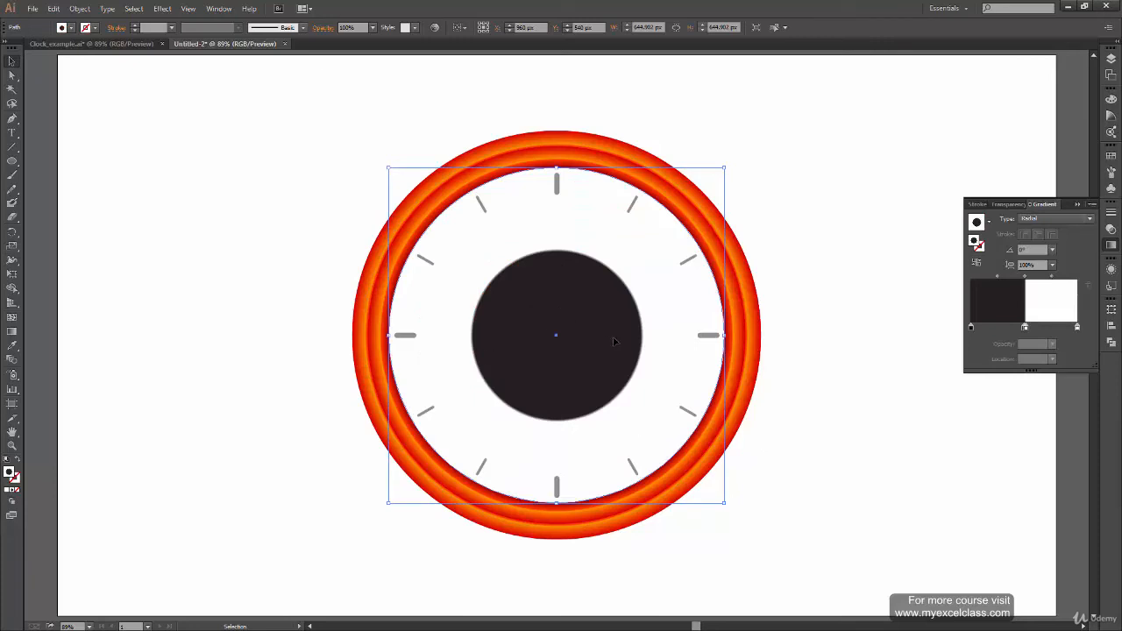
{"action": "left_click", "coordinate": [1026, 328]}
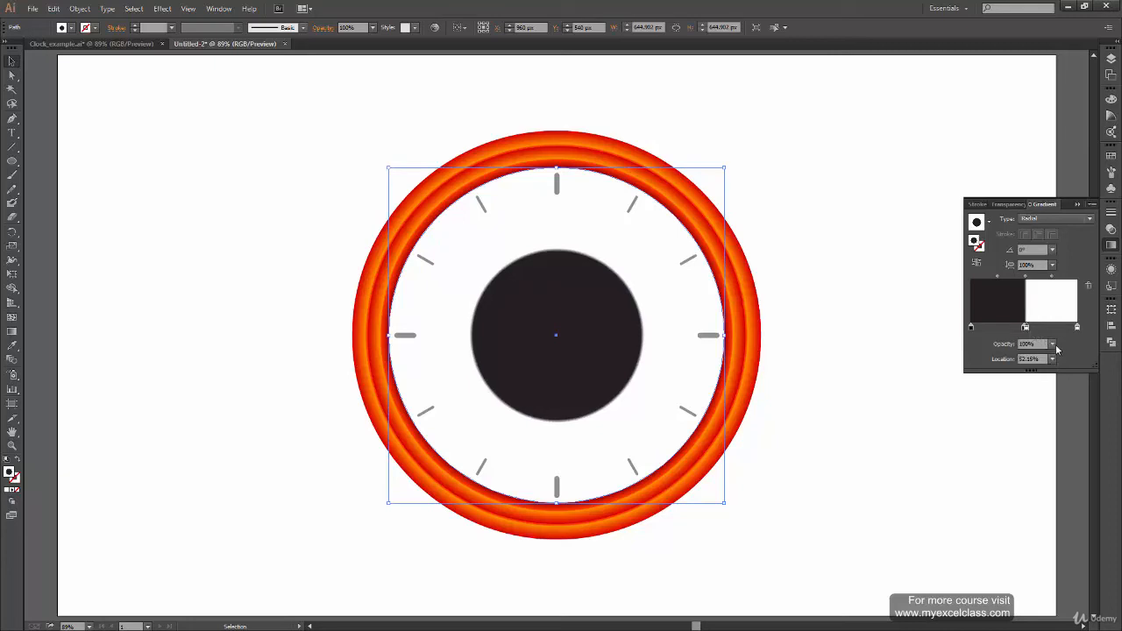
{"action": "left_click", "coordinate": [1053, 345]}
{"action": "left_click", "coordinate": [1052, 345]}
{"action": "left_click_drag", "start_coordinate": [1028, 328], "coordinate": [1026, 330]}
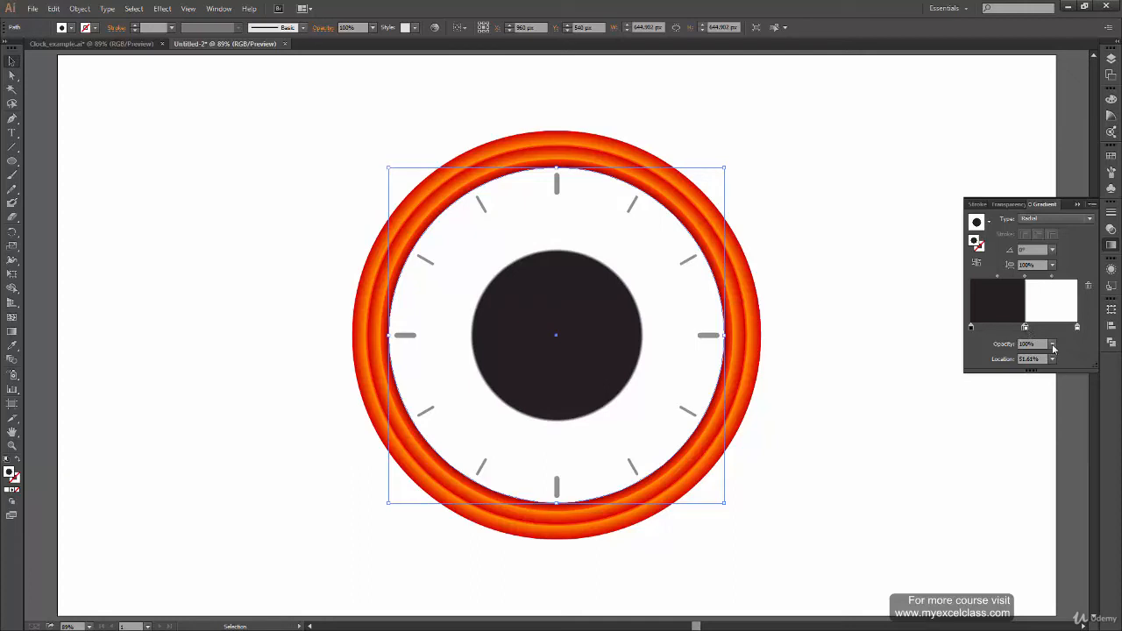
Set the opacity of the gradient's middle and outer white stops to 0%
{"action": "left_click", "coordinate": [1052, 345]}
{"action": "left_click", "coordinate": [1063, 356]}
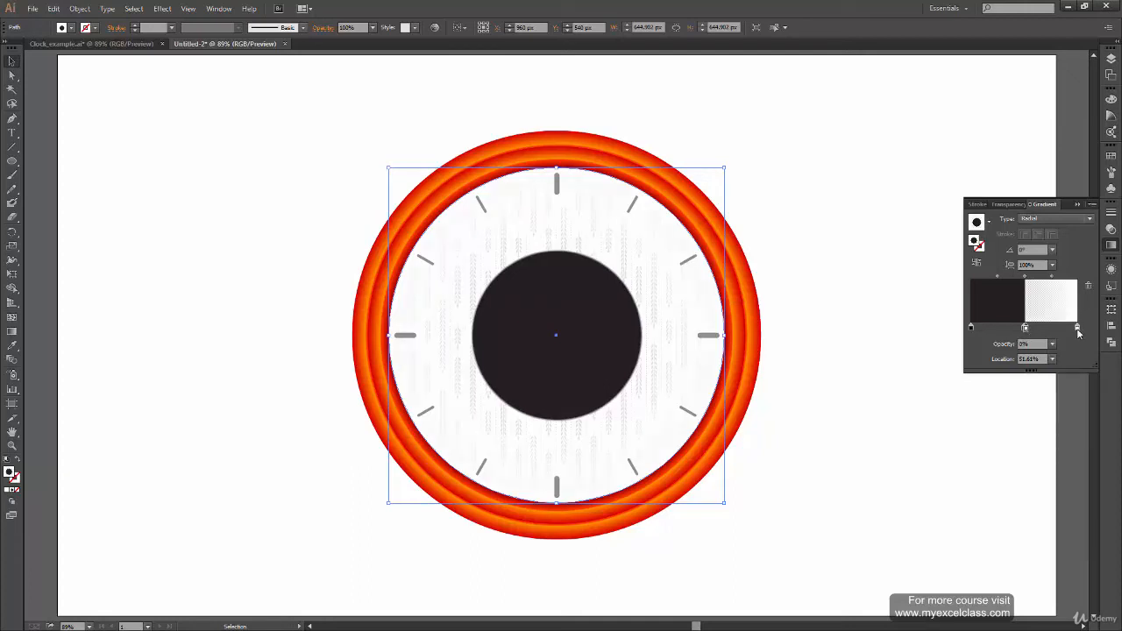
{"action": "left_click", "coordinate": [1079, 330]}
{"action": "left_click", "coordinate": [1053, 345]}
{"action": "left_click", "coordinate": [1062, 356]}
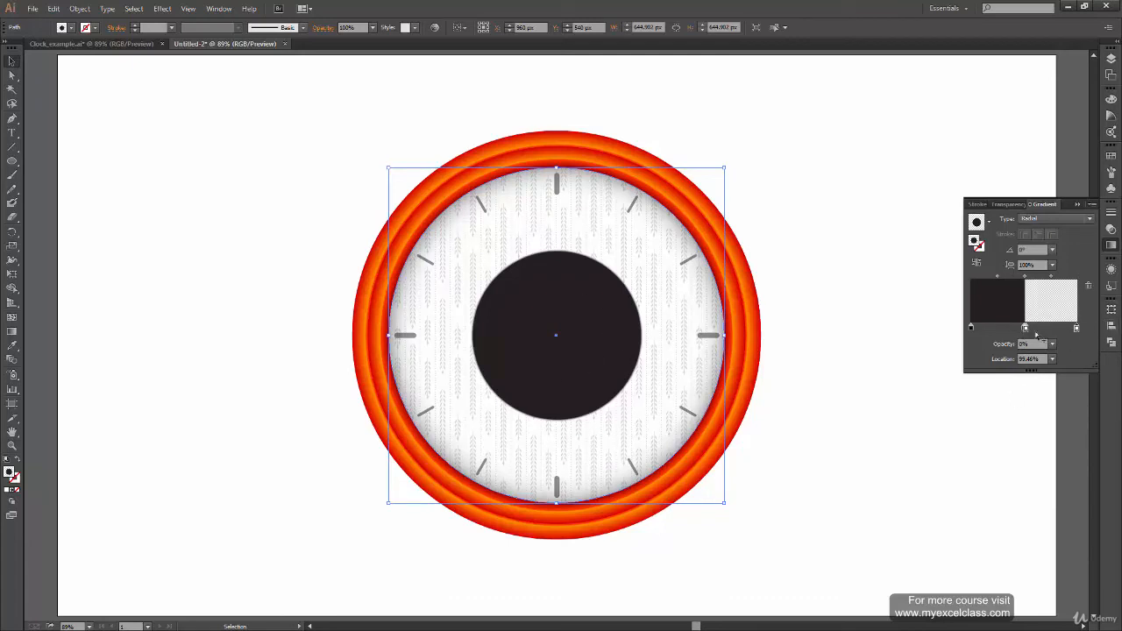
Undo the opacity changes on both white gradient stops and reselect the middle white stop
{"action": "key", "text": "ctrl+z"}
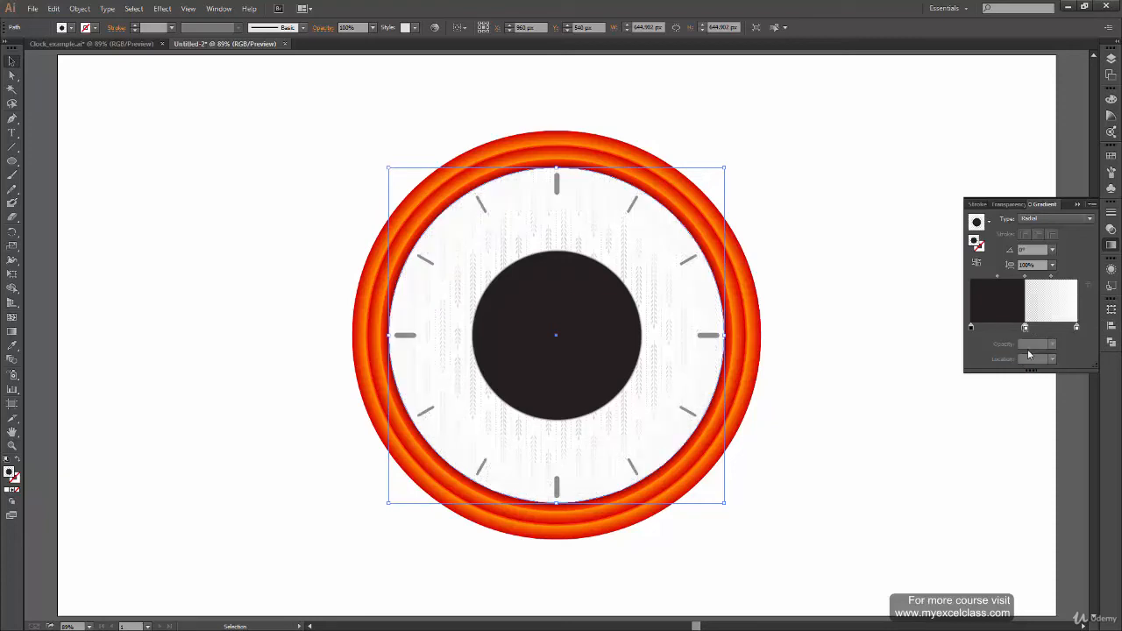
{"action": "key", "text": "ctrl+z"}
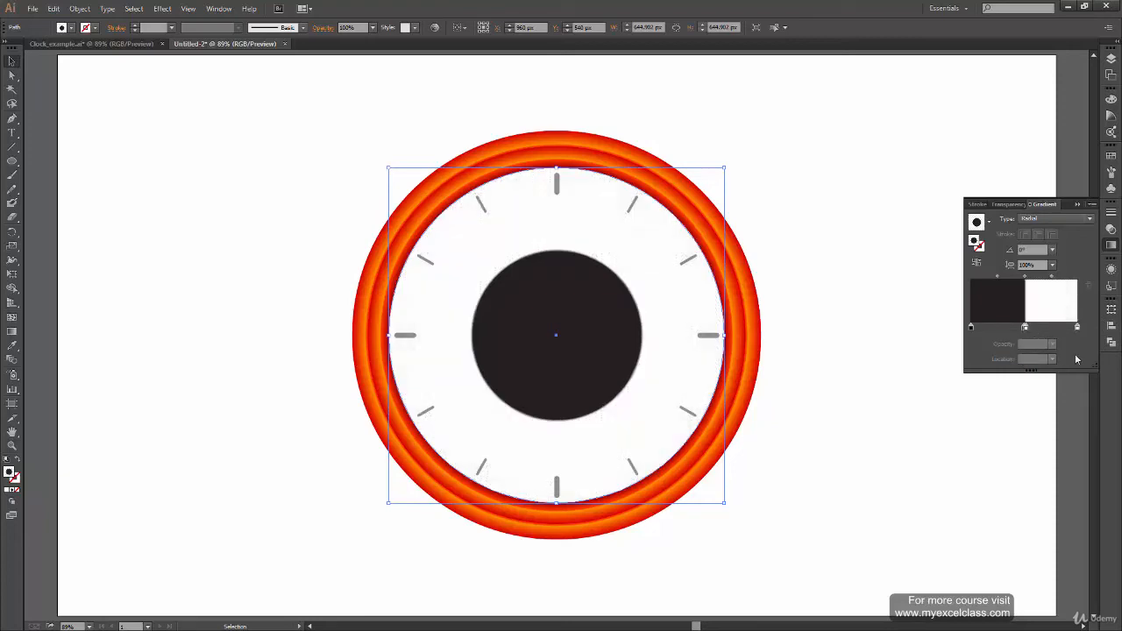
{"action": "left_click", "coordinate": [1025, 327]}
{"action": "left_click", "coordinate": [1053, 344]}
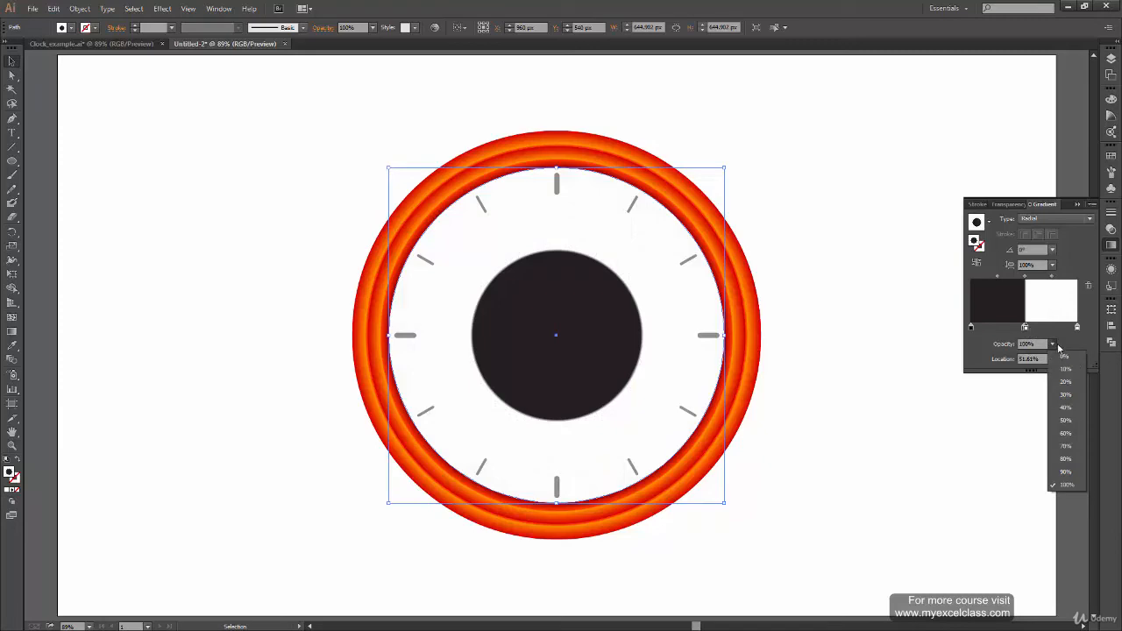
{"action": "left_click", "coordinate": [1053, 344]}
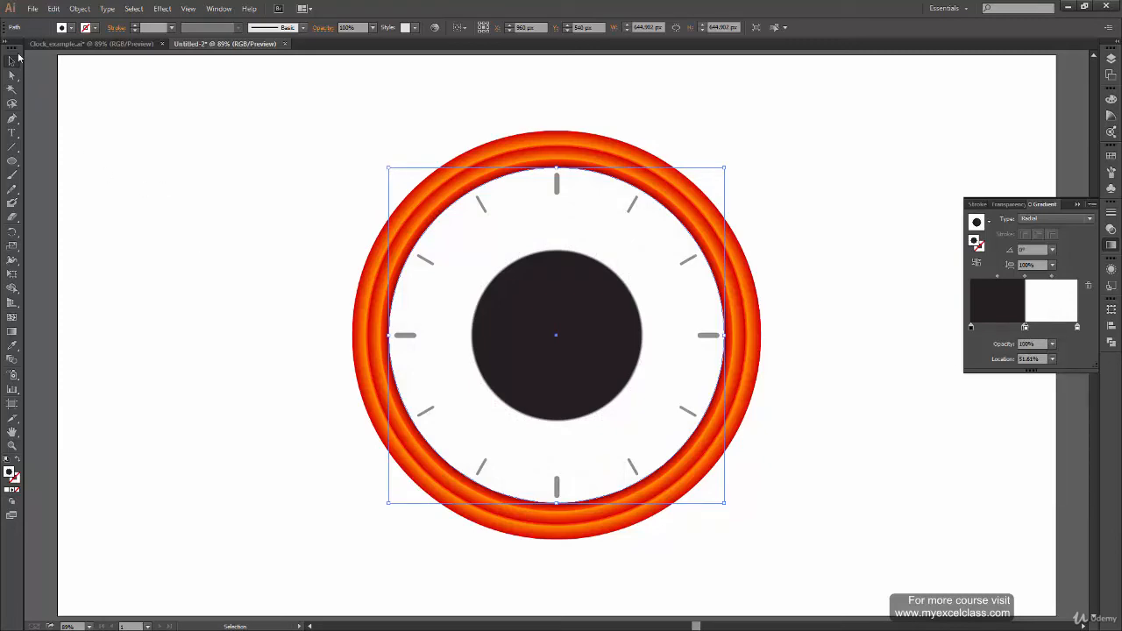
Create a new 1920 x 1080 px RGB document and draw a circle about 676 px in diameter on its artboard
{"action": "left_click", "coordinate": [32, 9]}
{"action": "left_click", "coordinate": [54, 22]}
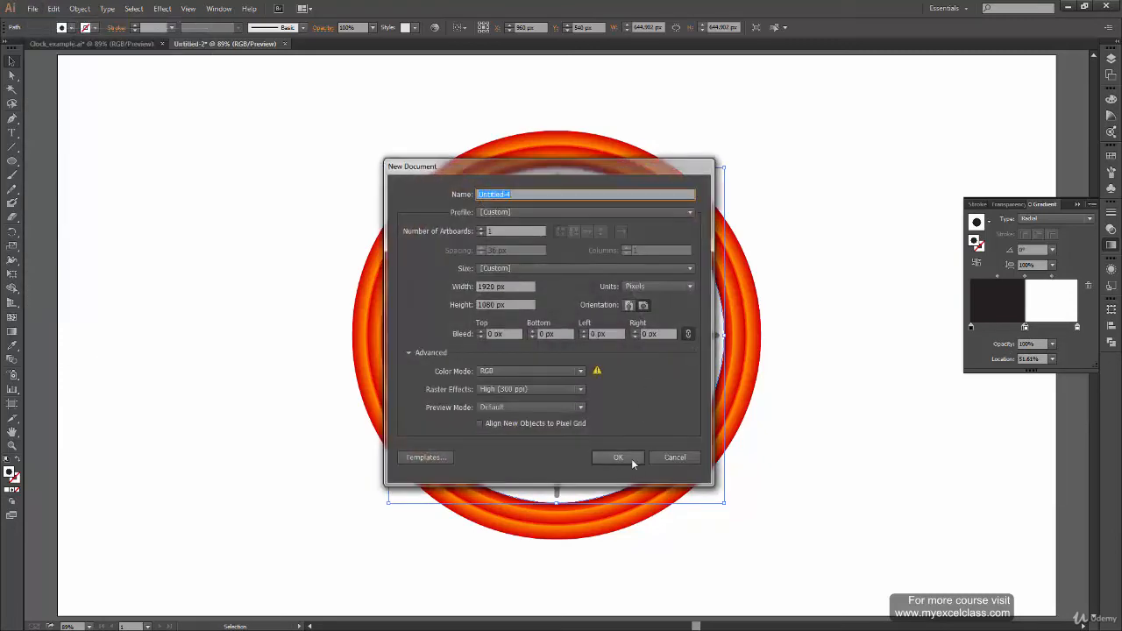
{"action": "left_click", "coordinate": [626, 459]}
{"action": "left_click", "coordinate": [13, 161]}
{"action": "left_click_drag", "start_coordinate": [233, 169], "coordinate": [586, 494]}
{"action": "key", "text": "v"}
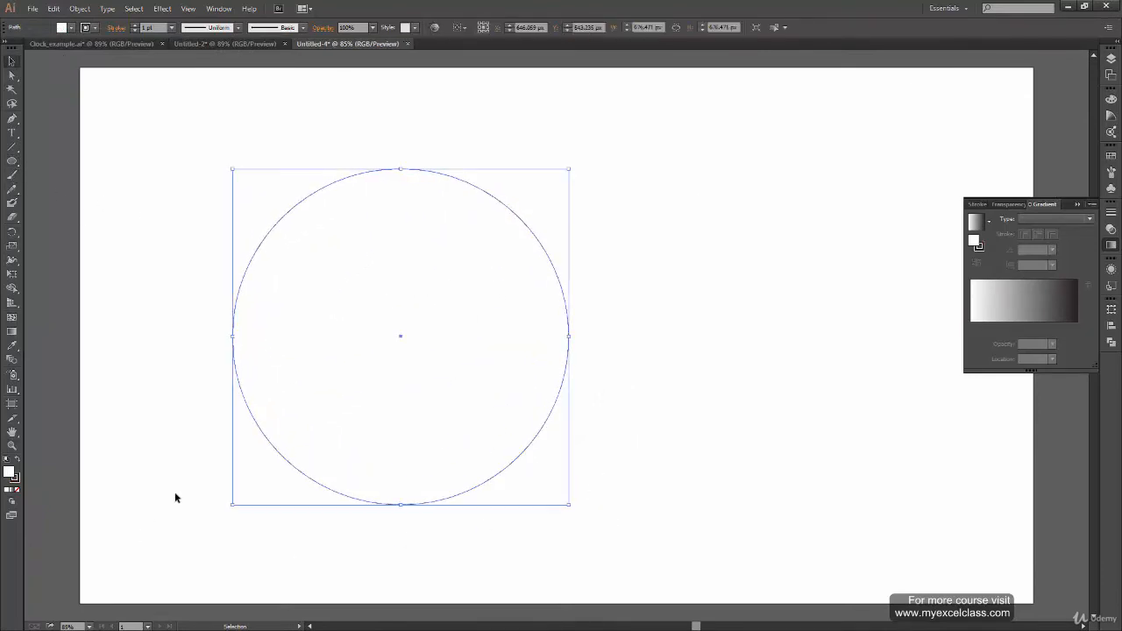
Fill the circle with the preset blue-to-transparent linear gradient and set its end stop's opacity to 100%
{"action": "left_click", "coordinate": [989, 222]}
{"action": "left_click", "coordinate": [929, 281]}
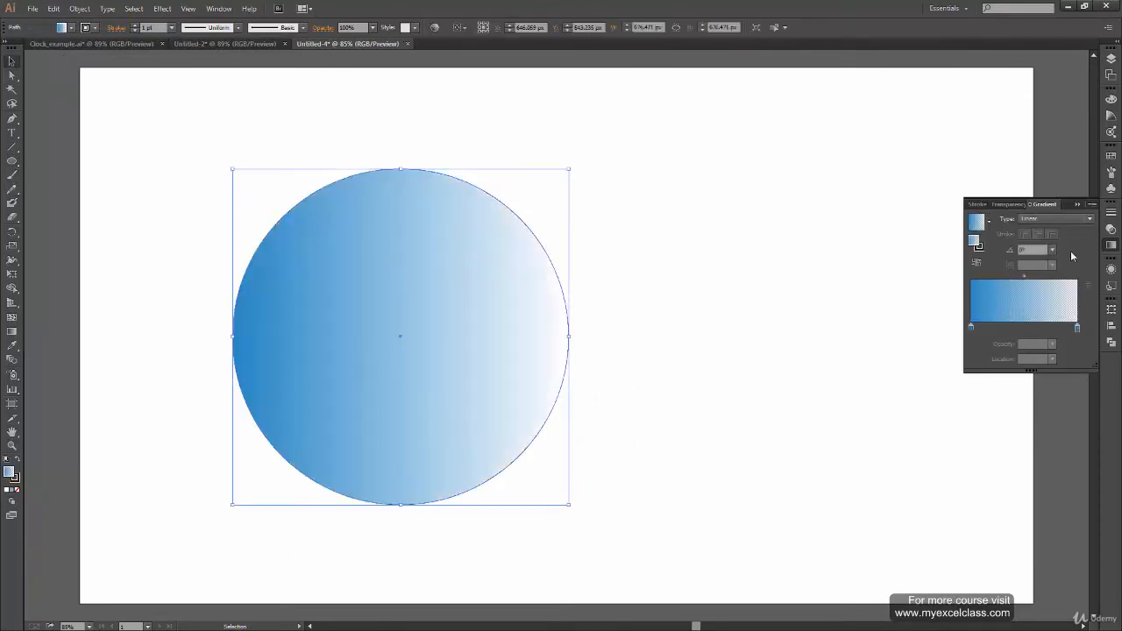
{"action": "double_click", "coordinate": [1078, 328]}
{"action": "left_click", "coordinate": [1083, 328]}
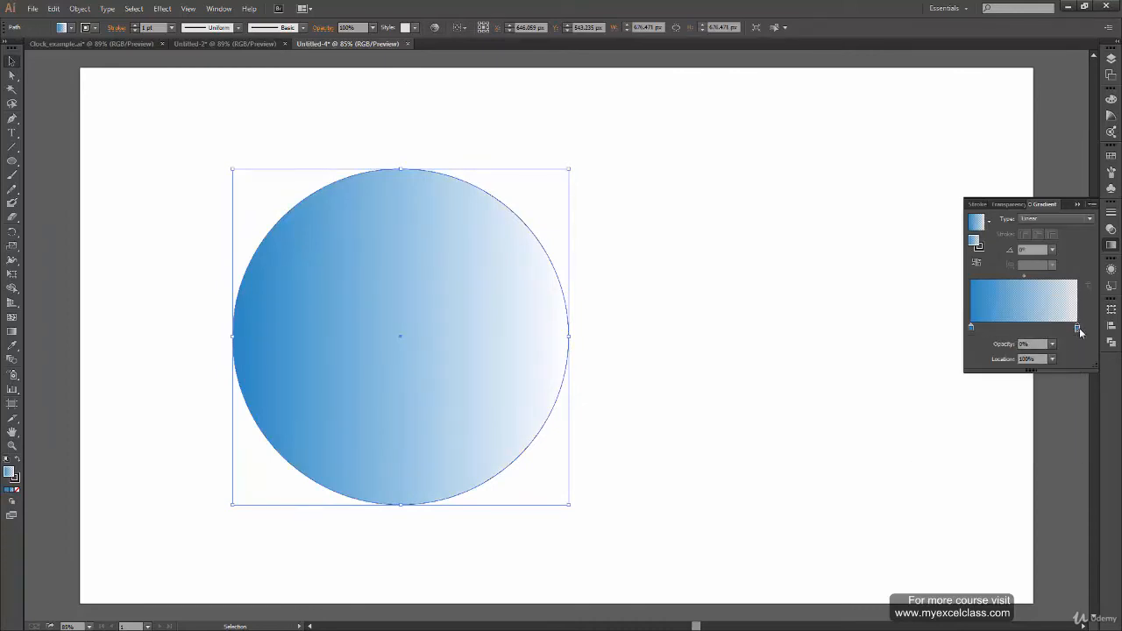
{"action": "left_click", "coordinate": [1053, 343]}
{"action": "left_click", "coordinate": [1066, 485]}
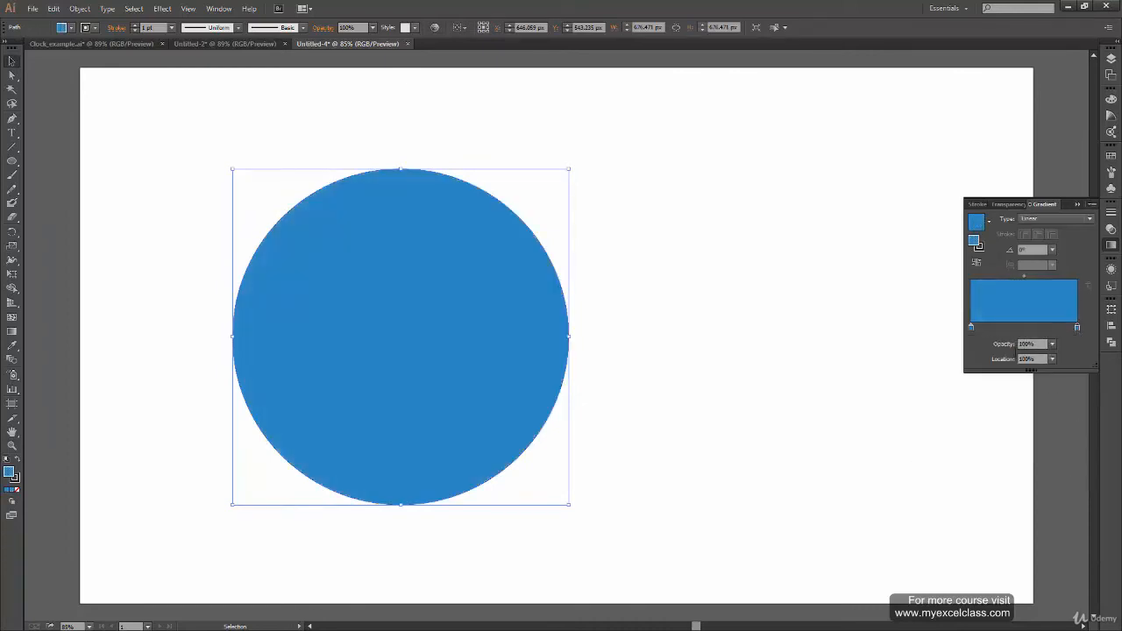
Recolour the gradient's end stop to orange, ff9400 (R 255, G 148, B 0)
{"action": "left_click_drag", "start_coordinate": [1079, 328], "coordinate": [1075, 333]}
{"action": "double_click", "coordinate": [1077, 328]}
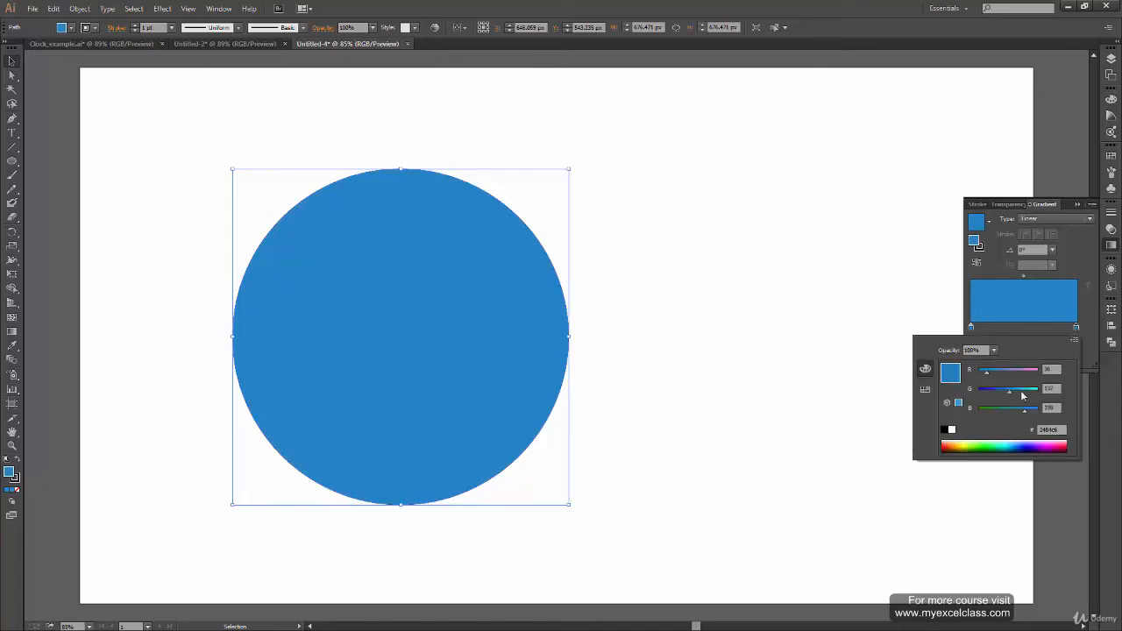
{"action": "left_click", "coordinate": [979, 408]}
{"action": "left_click", "coordinate": [1037, 390]}
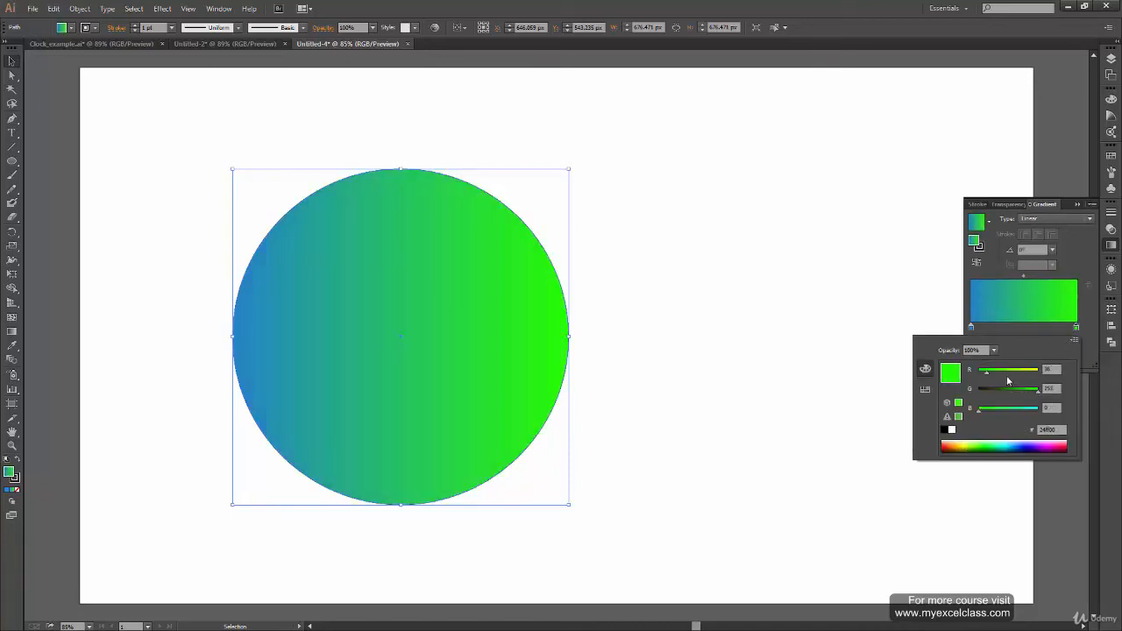
{"action": "left_click_drag", "start_coordinate": [1009, 372], "coordinate": [1011, 396]}
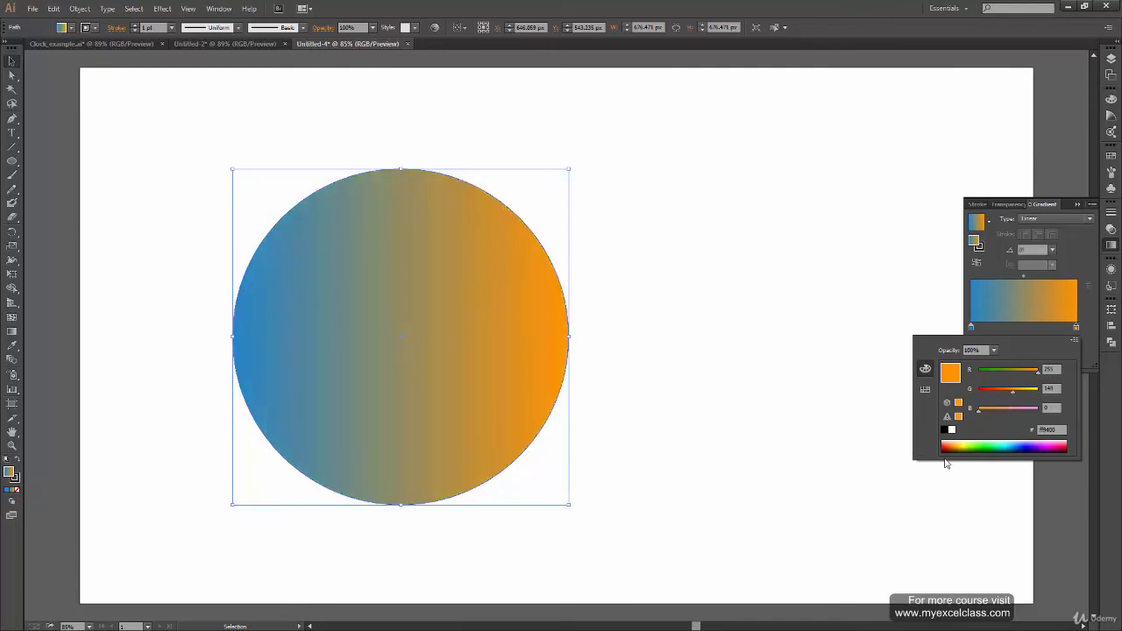
Place the circle's orange gradient end stop at 100% location with 0% opacity, and deselect the circle
{"action": "left_click", "coordinate": [872, 509]}
{"action": "left_click", "coordinate": [650, 383]}
{"action": "left_click_drag", "start_coordinate": [635, 349], "coordinate": [517, 421]}
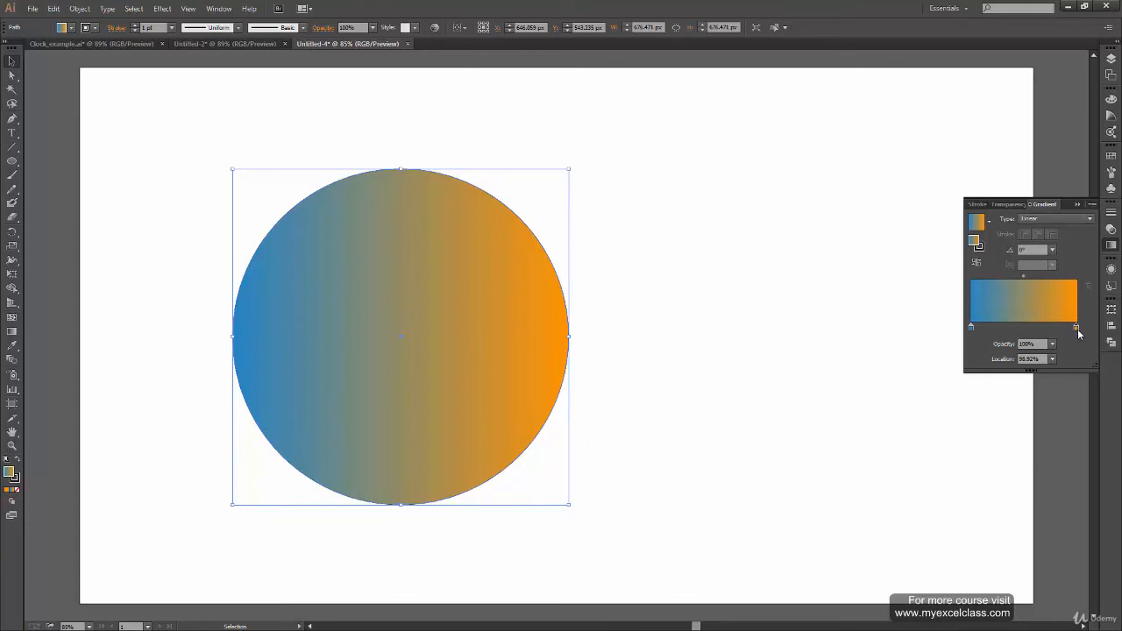
{"action": "left_click_drag", "start_coordinate": [1079, 331], "coordinate": [1082, 329]}
{"action": "left_click", "coordinate": [1052, 344]}
{"action": "left_click", "coordinate": [1072, 360]}
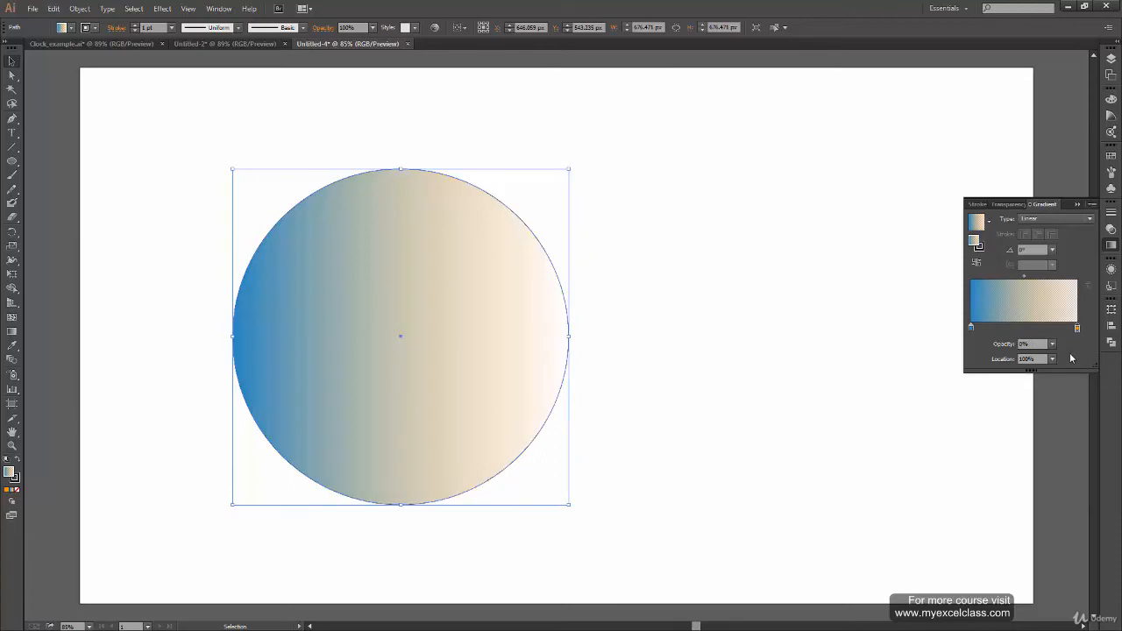
{"action": "left_click", "coordinate": [672, 442]}
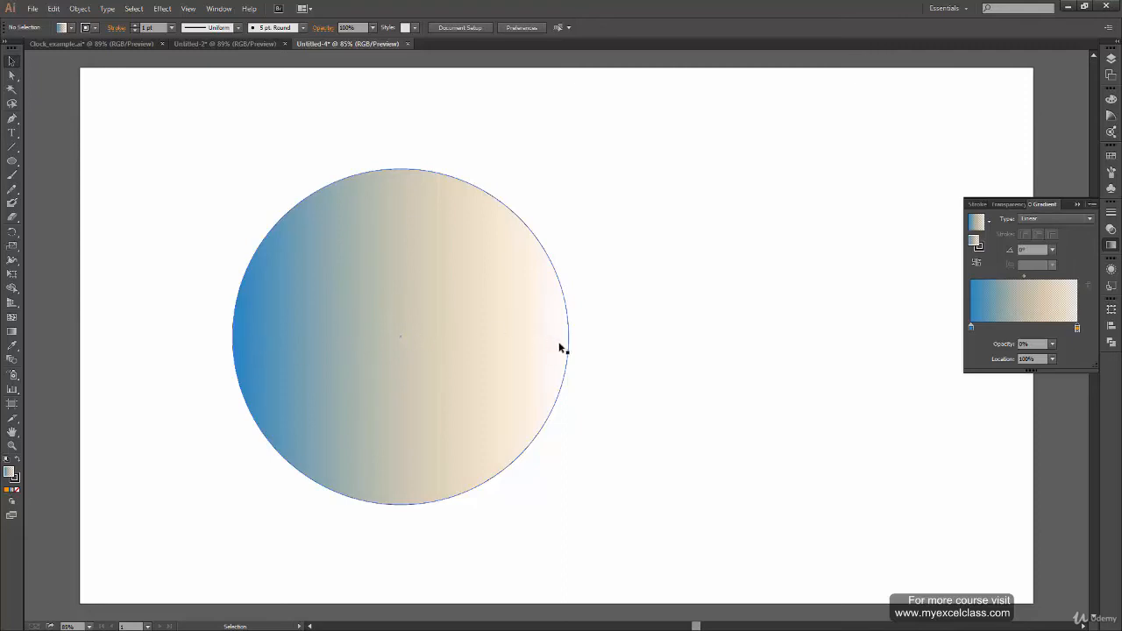
Try to replace the orange end stop with a copy of the blue stop at 100% location and 0% opacity
{"action": "double_click", "coordinate": [1077, 331]}
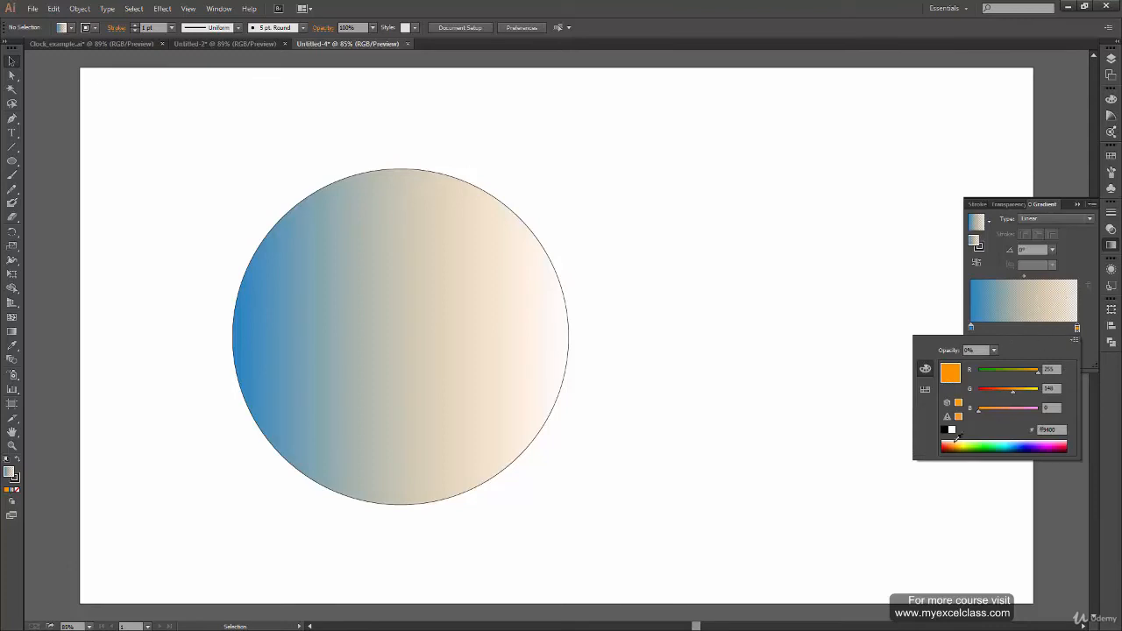
{"action": "left_click", "coordinate": [971, 328]}
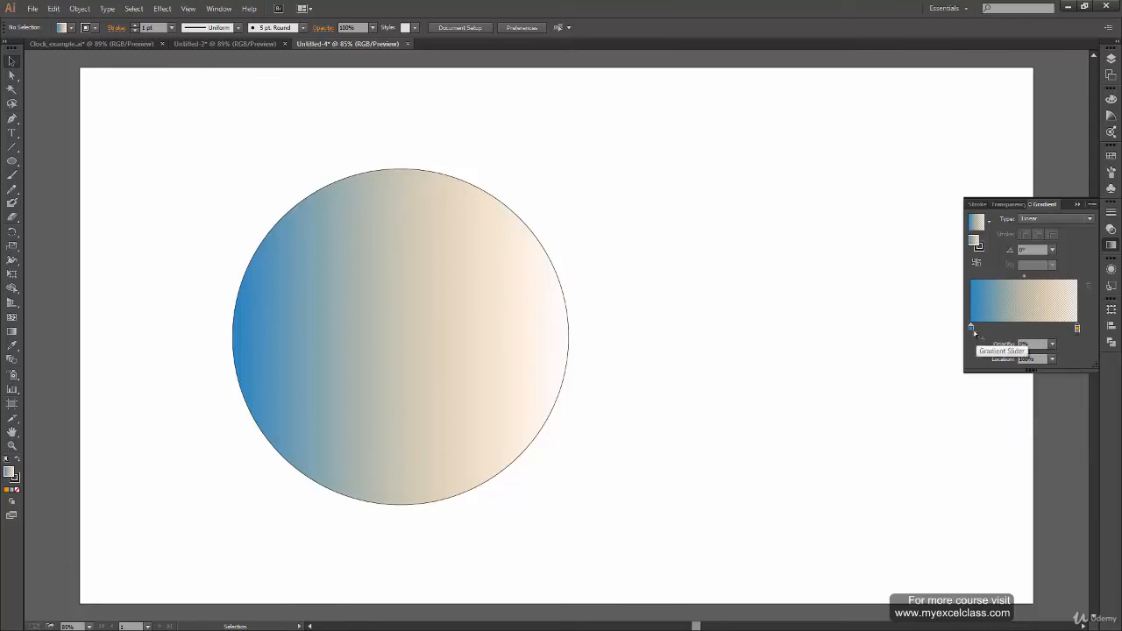
{"action": "left_click_drag", "start_coordinate": [972, 327], "coordinate": [1083, 353], "text": "alt"}
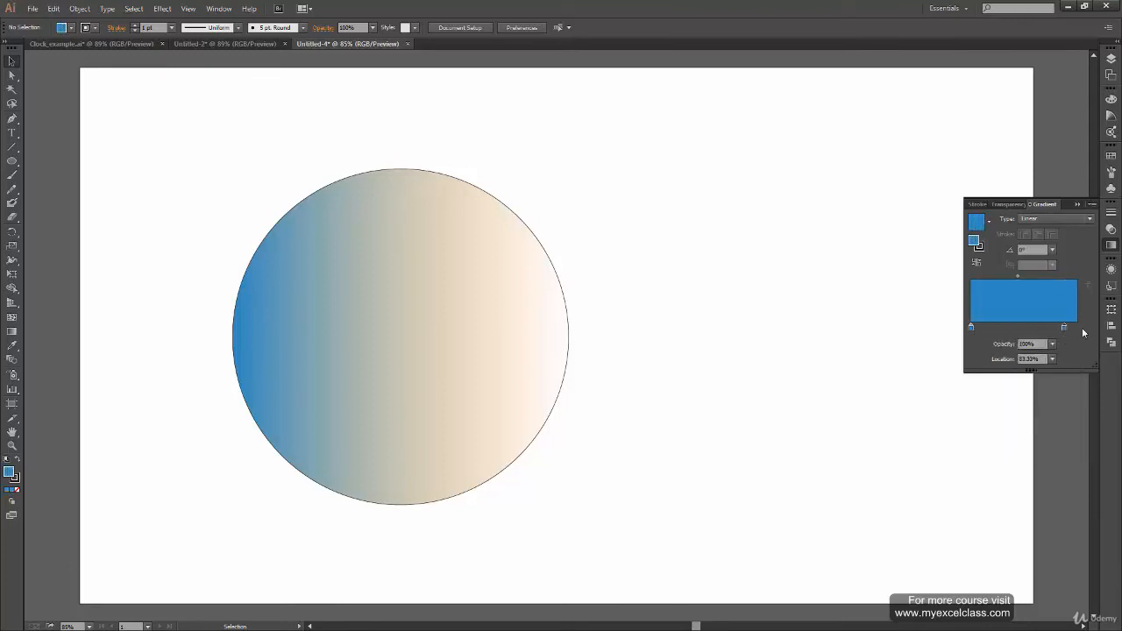
{"action": "left_click", "coordinate": [1055, 350]}
{"action": "left_click", "coordinate": [1064, 362]}
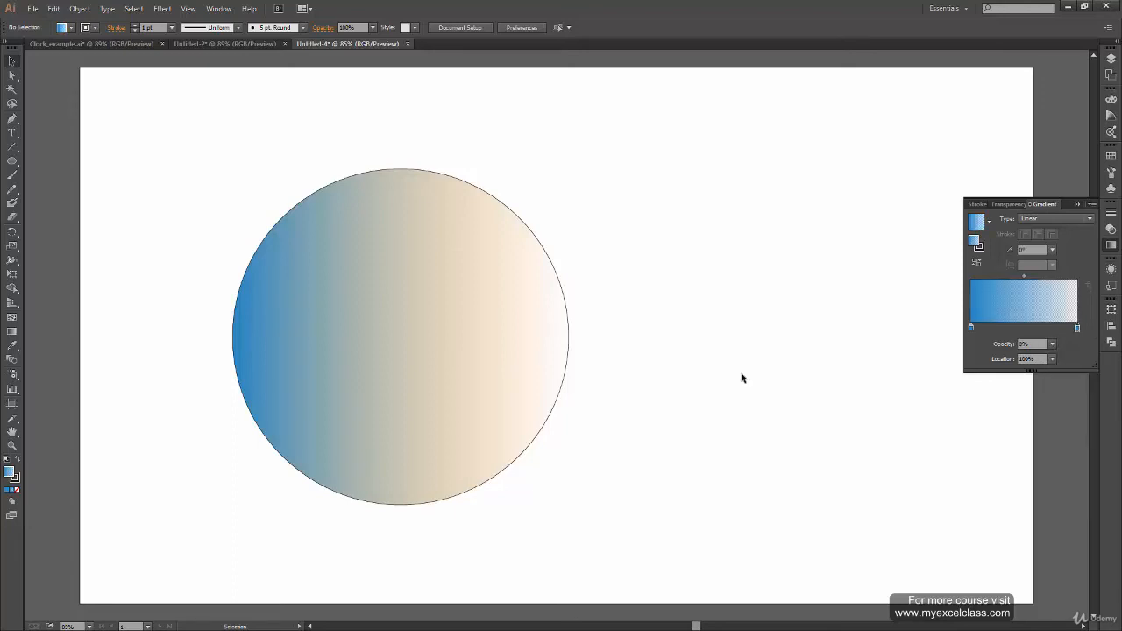
Replace the selected circle's orange end stop with a copy of the blue stop at 100% location and 0% opacity
{"action": "left_click", "coordinate": [567, 343]}
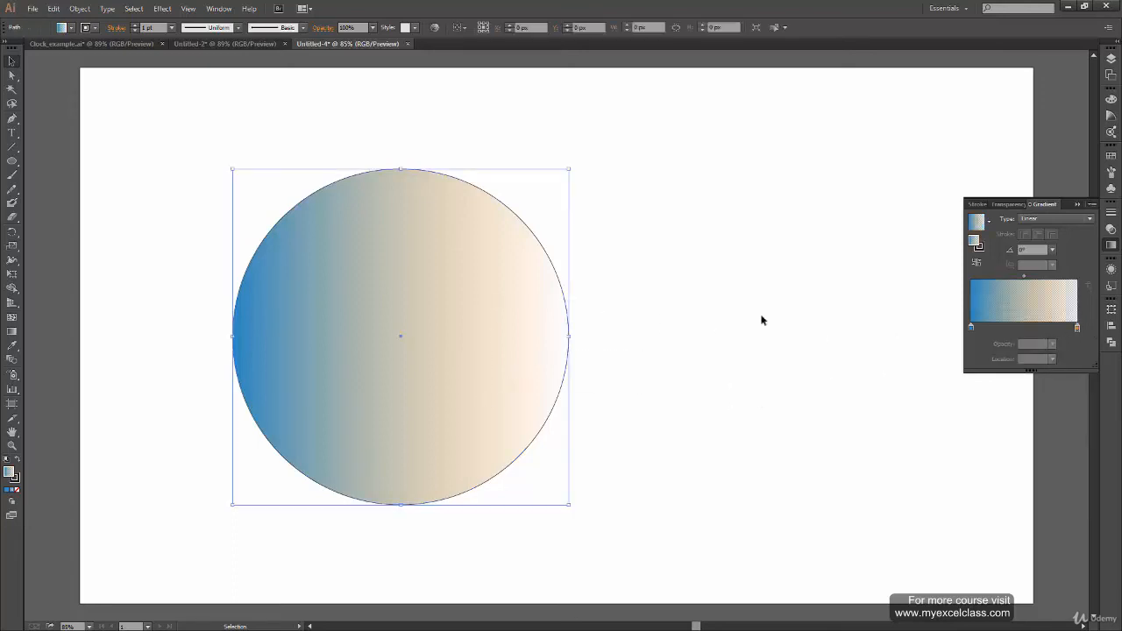
{"action": "left_click", "coordinate": [1077, 328]}
{"action": "left_click_drag", "start_coordinate": [972, 328], "coordinate": [1078, 349], "text": "alt"}
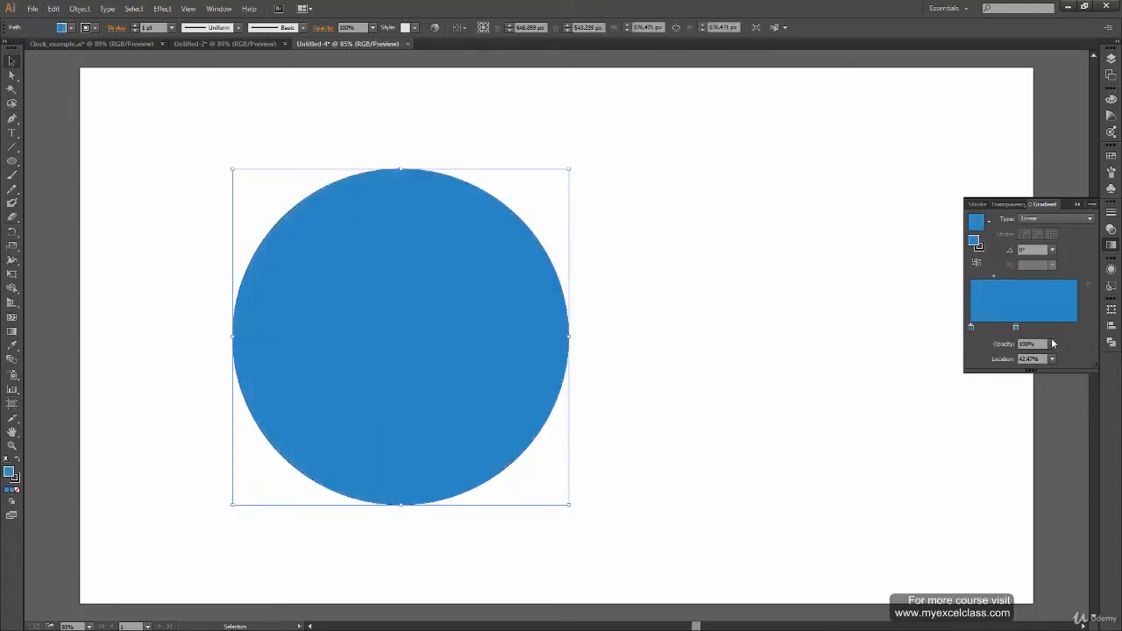
{"action": "left_click_drag", "start_coordinate": [1018, 328], "coordinate": [1078, 333]}
{"action": "left_click", "coordinate": [1054, 346]}
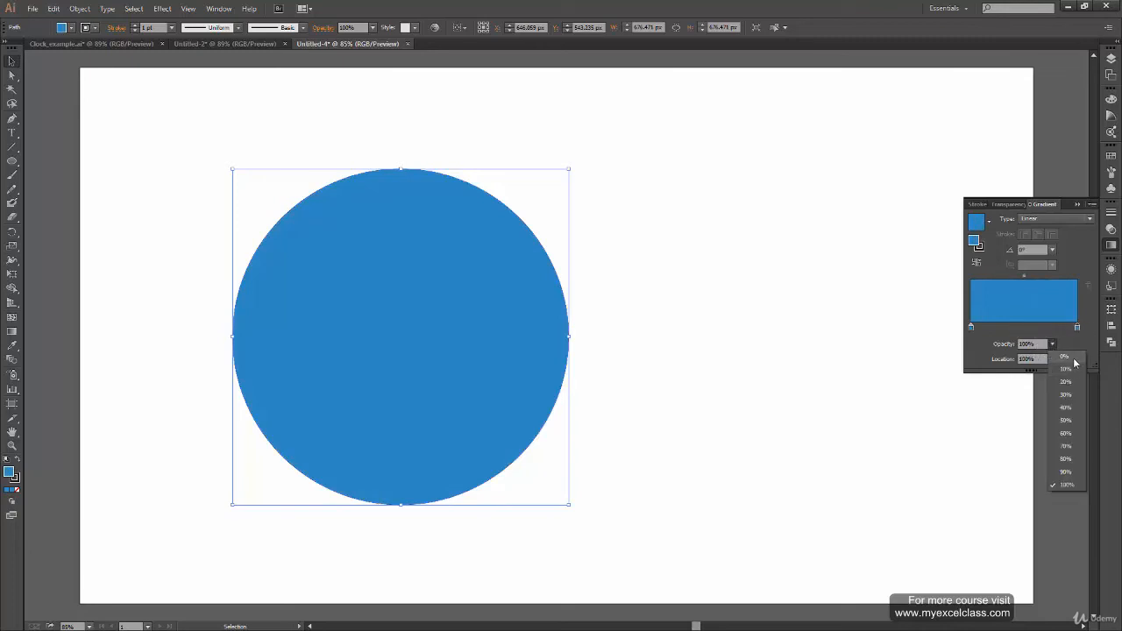
{"action": "left_click", "coordinate": [1074, 358]}
{"action": "left_click", "coordinate": [729, 425]}
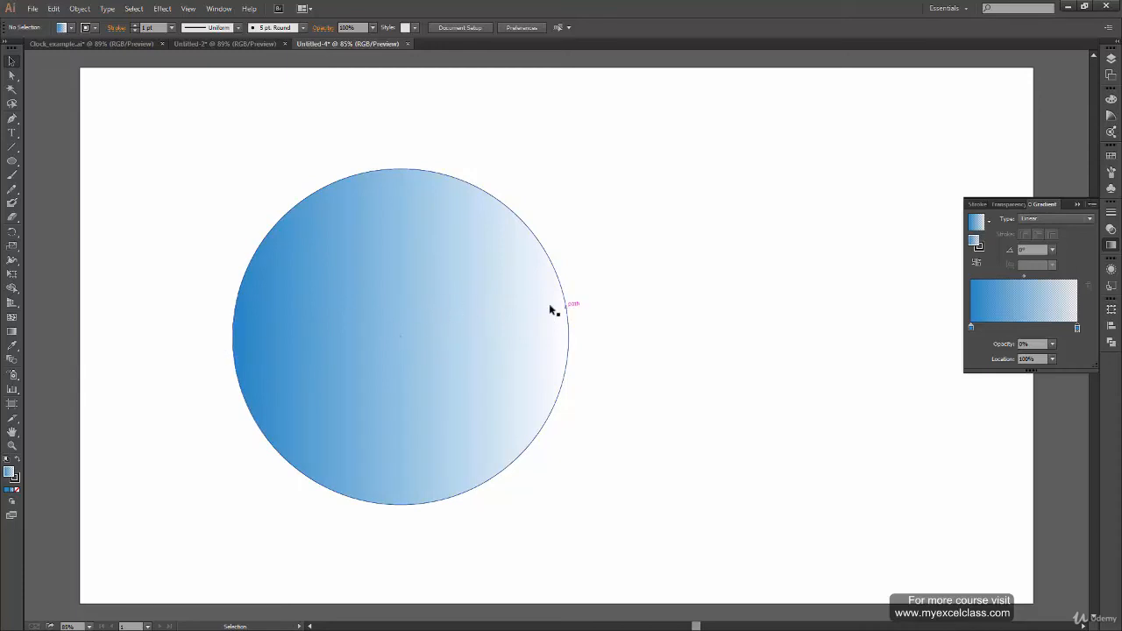
Check the reference clock in Clock_example.ai, and examine the dark inner circle's edge up close in the Untitled-2 clock
{"action": "left_click", "coordinate": [92, 43]}
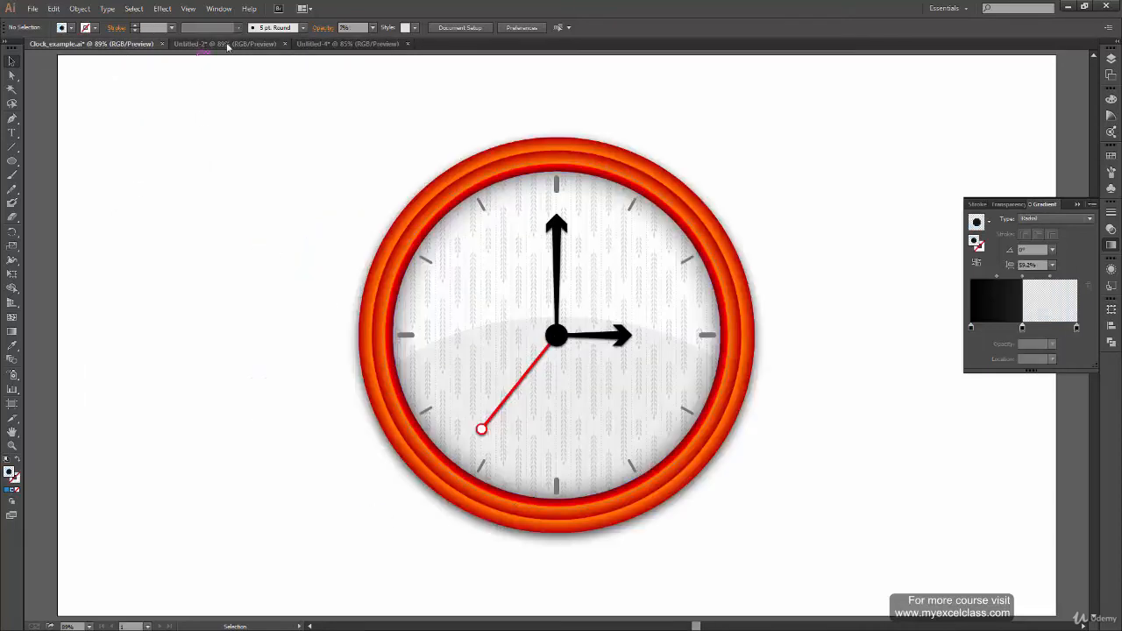
{"action": "left_click", "coordinate": [224, 43]}
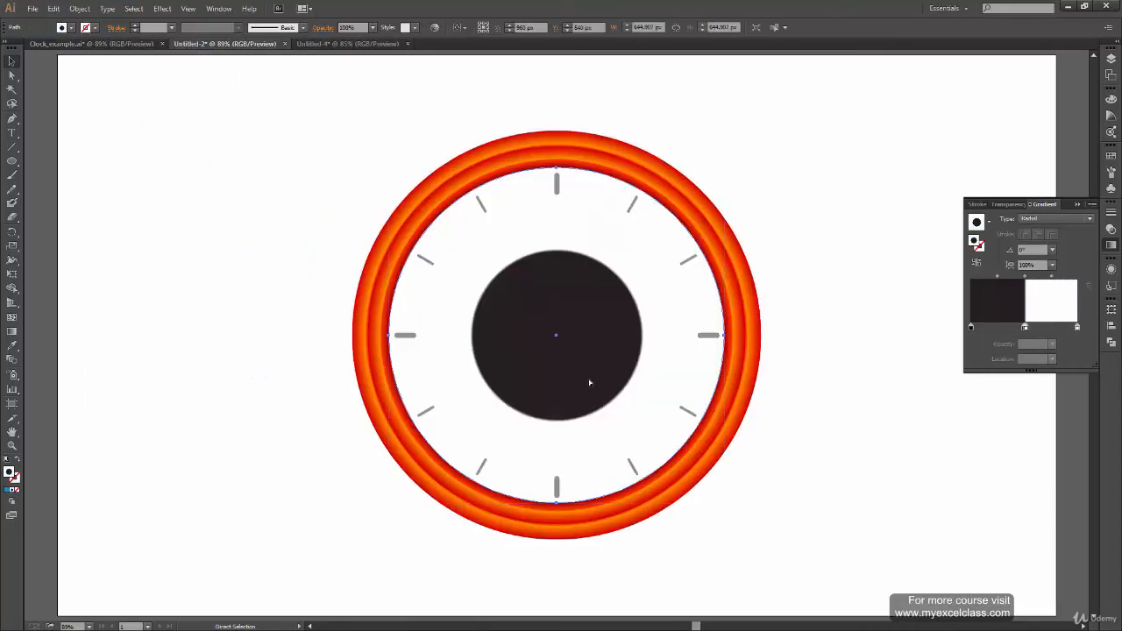
{"action": "key", "text": "ctrl+plus"}
{"action": "key", "text": "ctrl+plus"}
{"action": "key", "text": "ctrl+plus"}
{"action": "key", "text": "ctrl+plus"}
{"action": "key", "text": "ctrl+plus"}
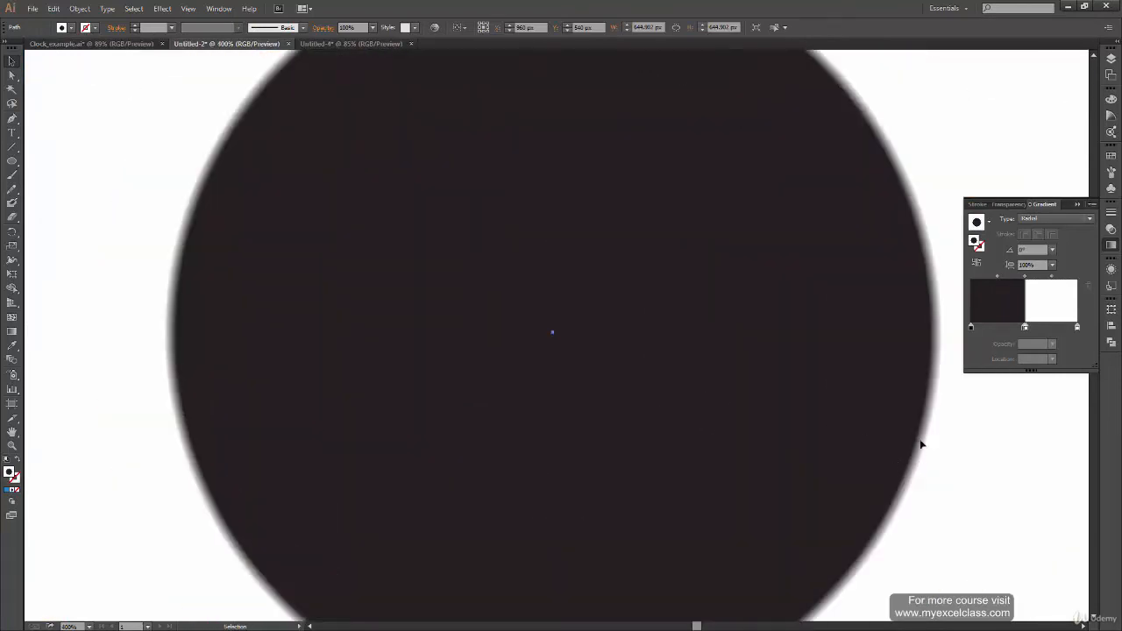
{"action": "key", "text": "ctrl+0"}
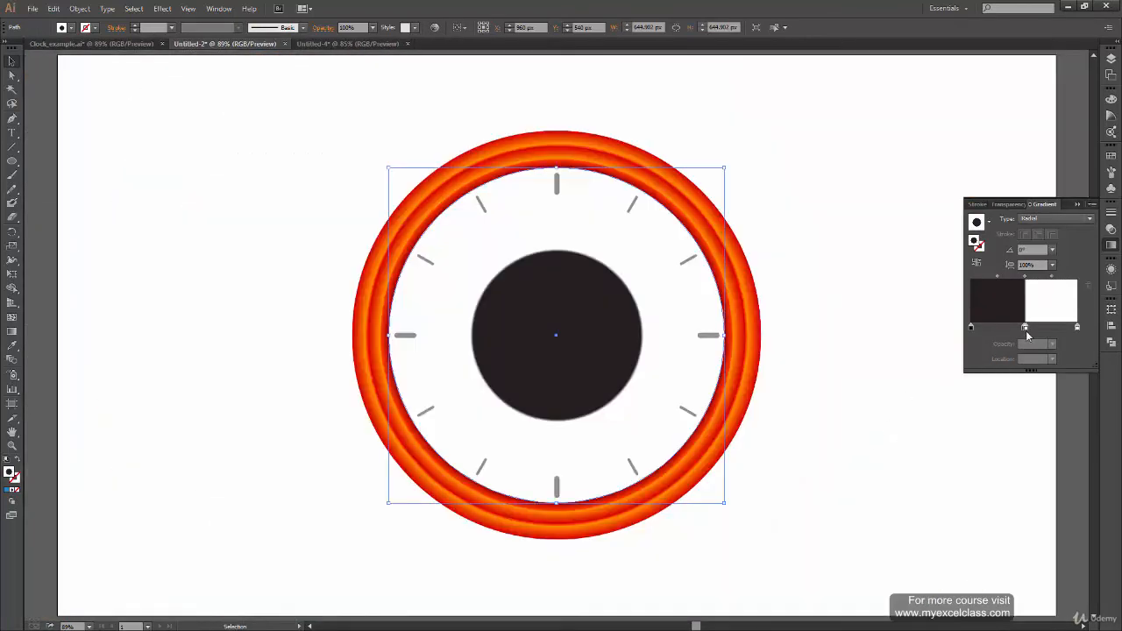
Recolour the white middle and outer stops of the glass circle's radial gradient to match the near-black inner stop
{"action": "left_click", "coordinate": [1028, 329]}
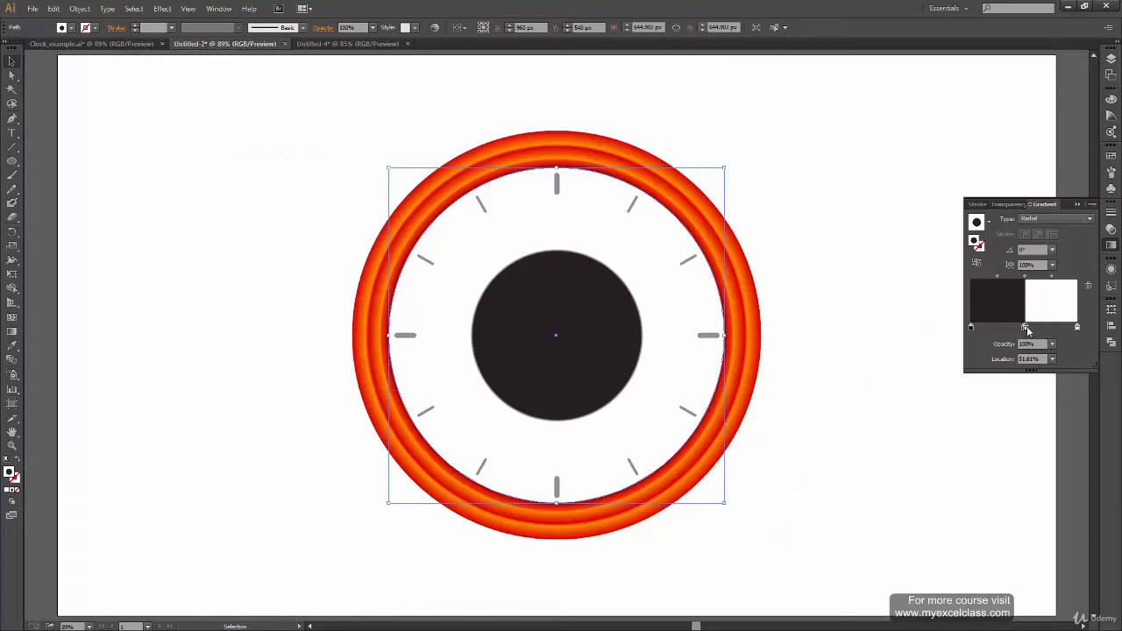
{"action": "double_click", "coordinate": [1026, 329]}
{"action": "left_click_drag", "start_coordinate": [988, 374], "coordinate": [1047, 375]}
{"action": "double_click", "coordinate": [1077, 329]}
{"action": "left_click", "coordinate": [1048, 331]}
{"action": "left_click", "coordinate": [1026, 329]}
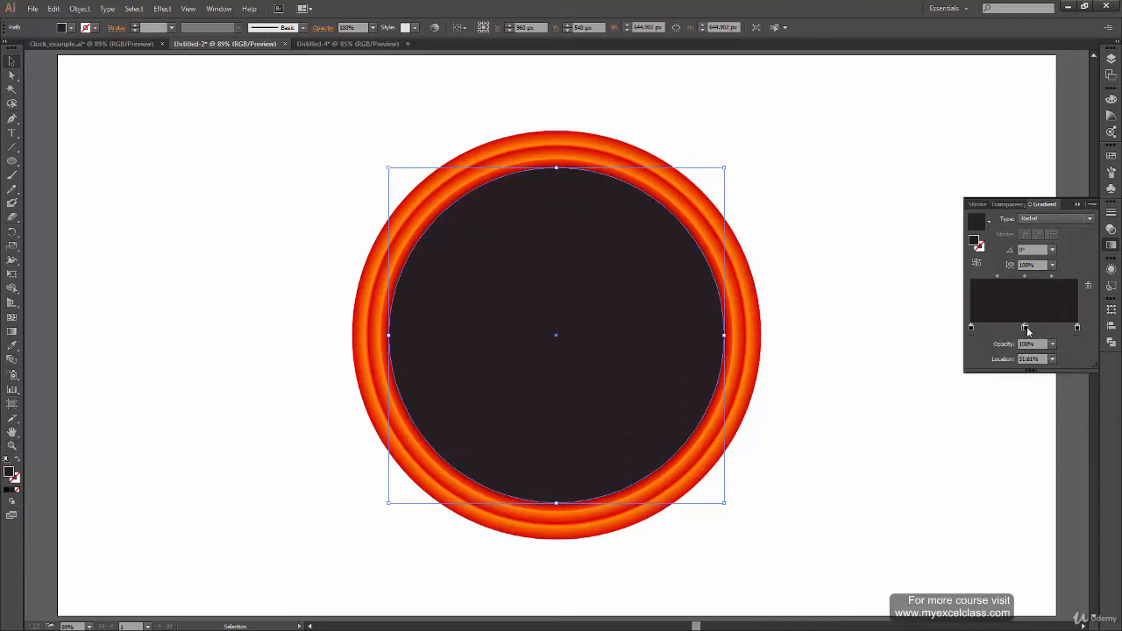
Set the opacity of the glass gradient's middle and outer stops to 0%
{"action": "left_click", "coordinate": [1053, 358]}
{"action": "left_click", "coordinate": [1071, 365]}
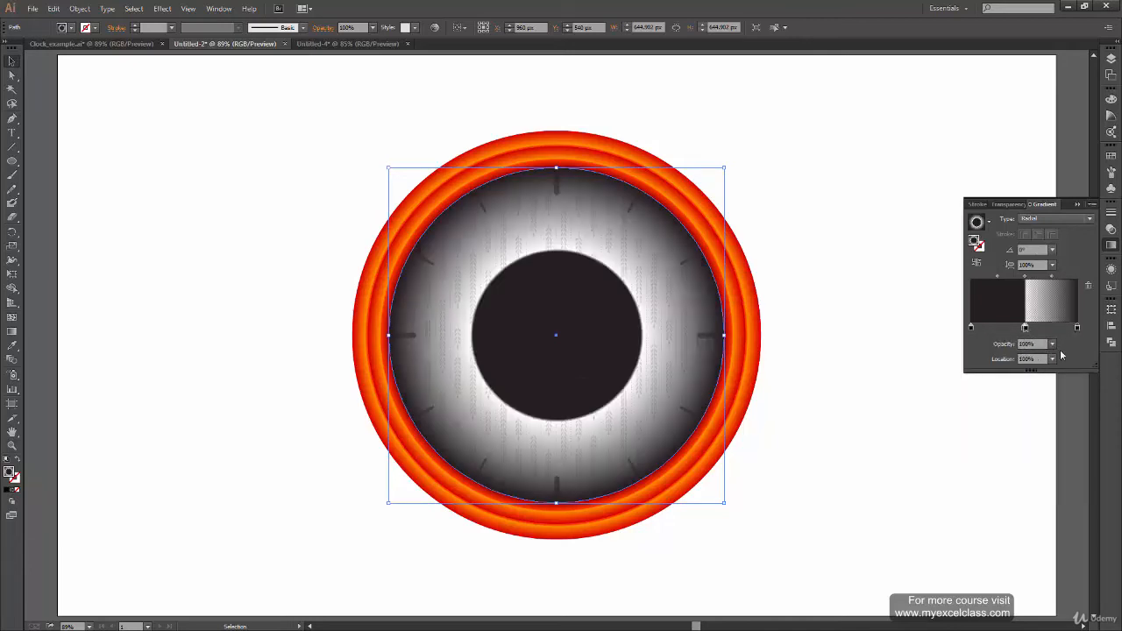
{"action": "left_click", "coordinate": [1052, 344]}
{"action": "left_click", "coordinate": [1071, 359]}
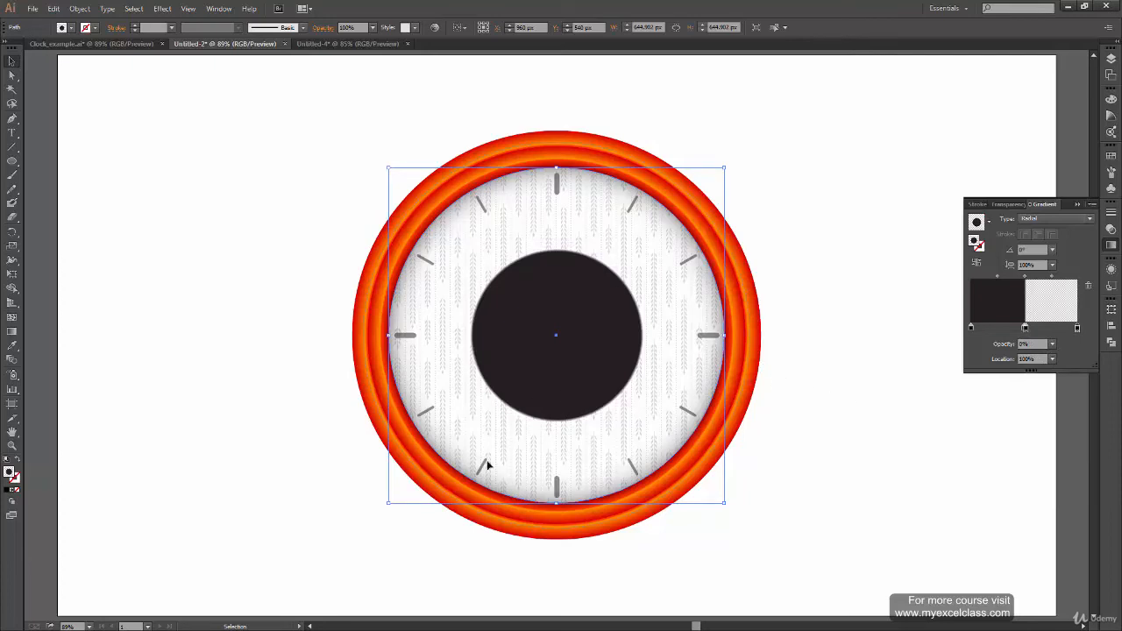
Move the radial gradient's centre to the bottom edge of the glass circle and flatten the gradient to an ellipse about half as high
{"action": "key", "text": "g"}
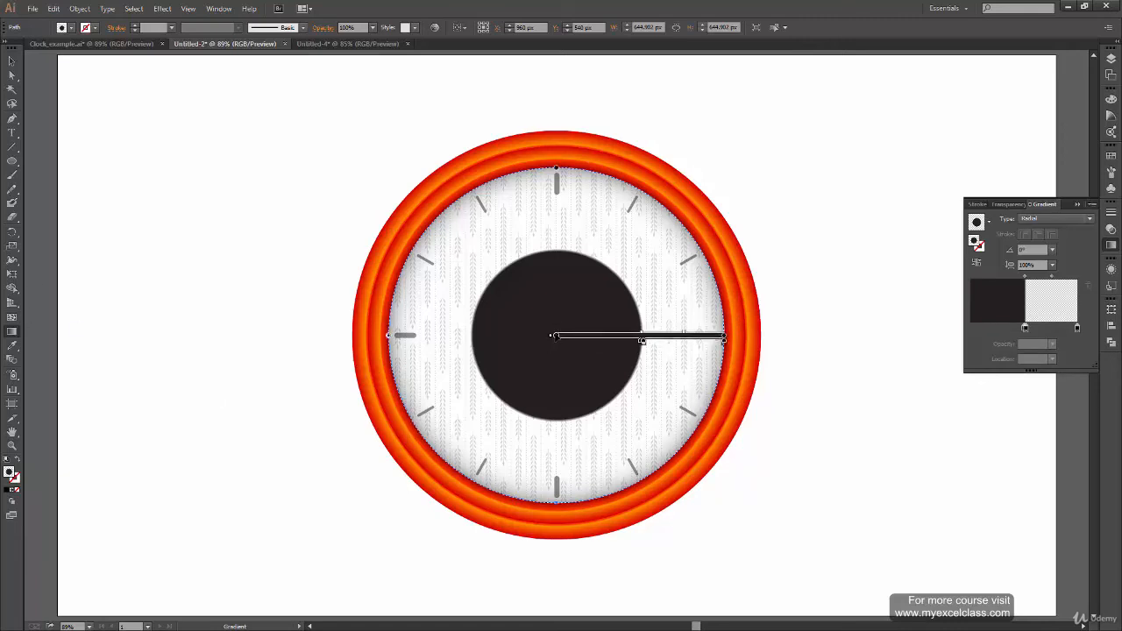
{"action": "left_click_drag", "start_coordinate": [554, 335], "coordinate": [555, 507]}
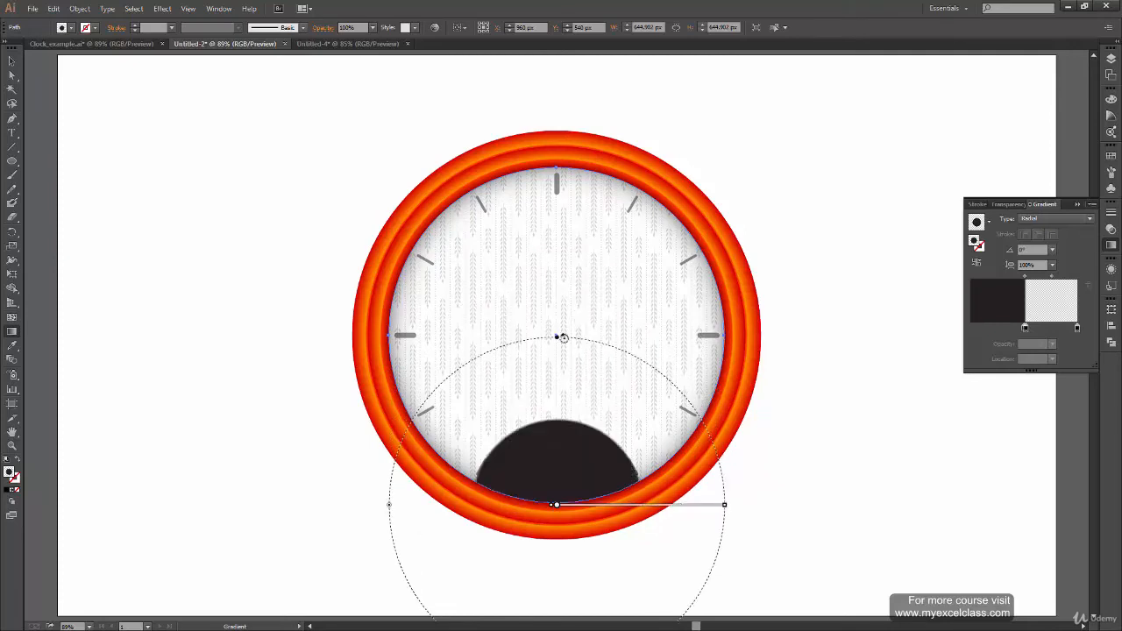
{"action": "left_click_drag", "start_coordinate": [558, 339], "coordinate": [550, 421]}
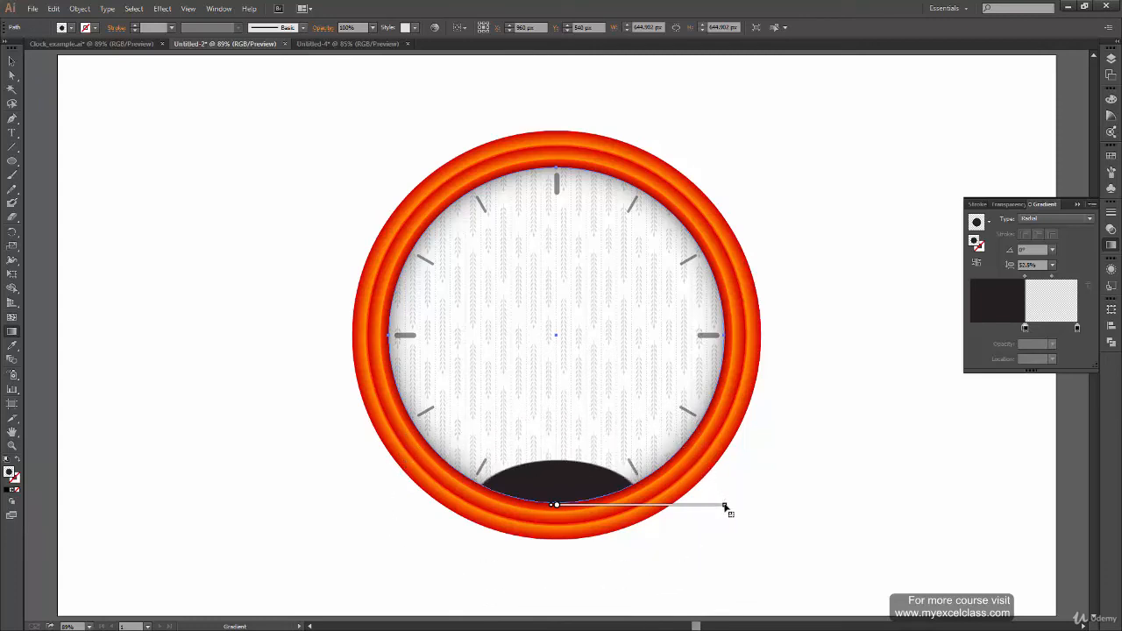
Widen the elliptical gradient well beyond the clock frame and raise its centre so the dark area covers the lower part of the face
{"action": "left_click_drag", "start_coordinate": [725, 506], "coordinate": [973, 506]}
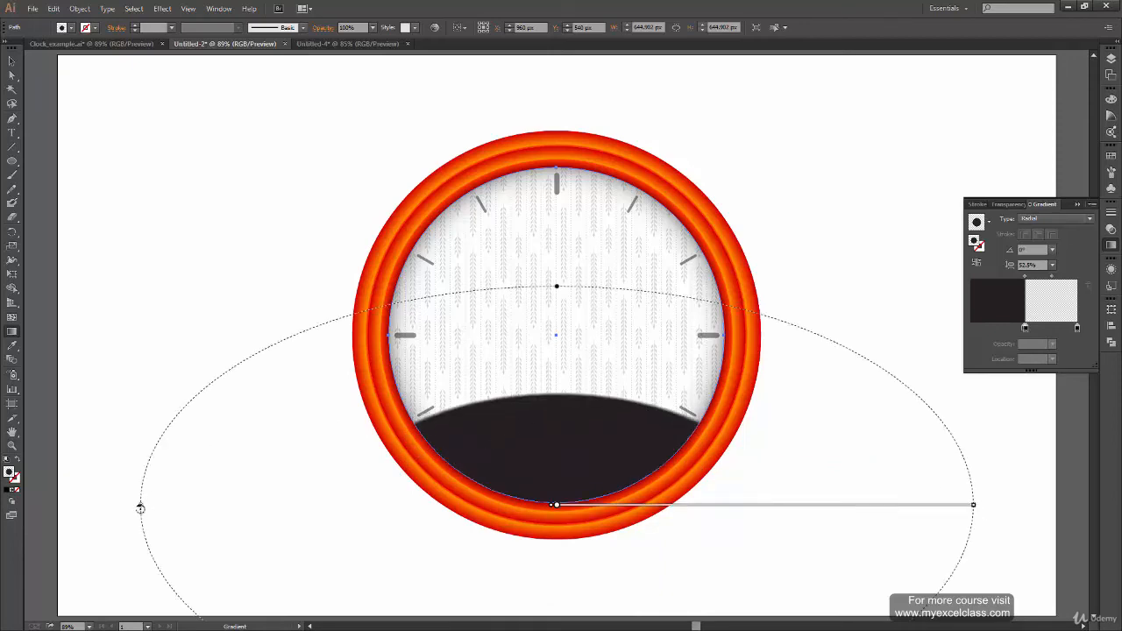
{"action": "left_click_drag", "start_coordinate": [140, 508], "coordinate": [91, 514]}
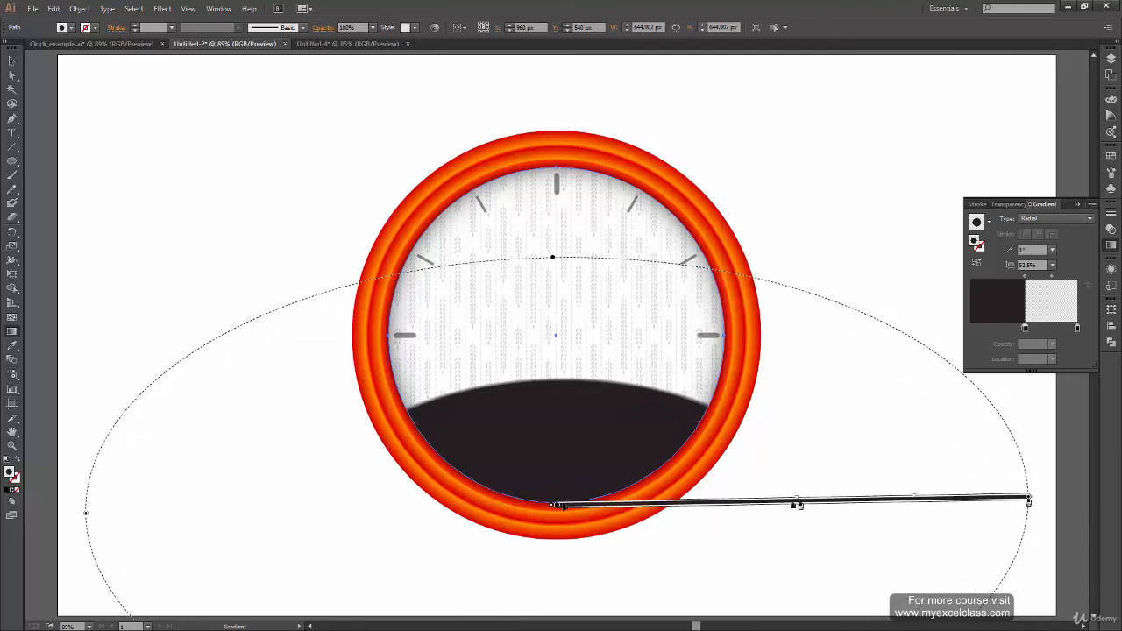
{"action": "left_click_drag", "start_coordinate": [556, 506], "coordinate": [557, 429]}
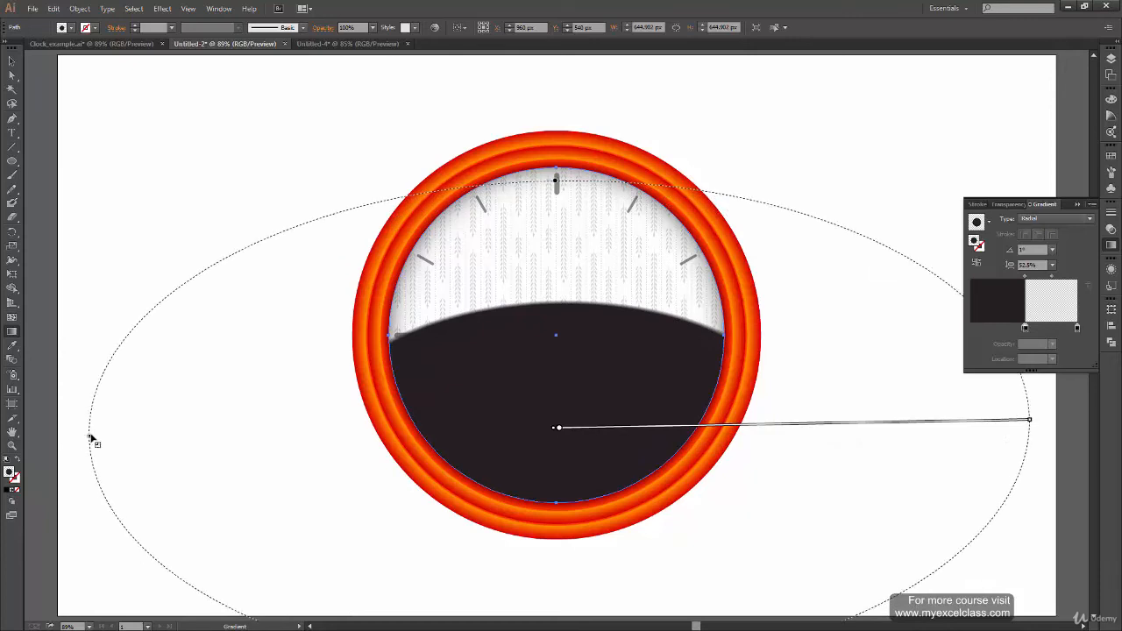
{"action": "left_click_drag", "start_coordinate": [91, 435], "coordinate": [134, 434]}
{"action": "key", "text": "ctrl+z"}
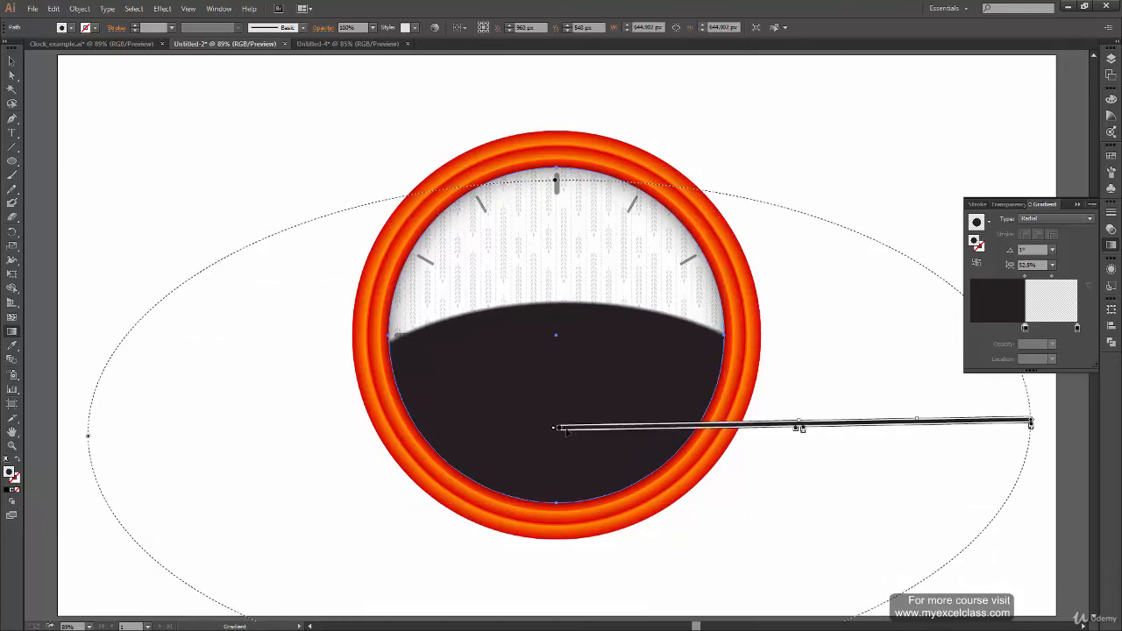
Slightly adjust the spacing of the gradient's adjoining dark and transparent stops, and inspect the dark area's curved edge up close
{"action": "left_click_drag", "start_coordinate": [799, 428], "coordinate": [806, 431]}
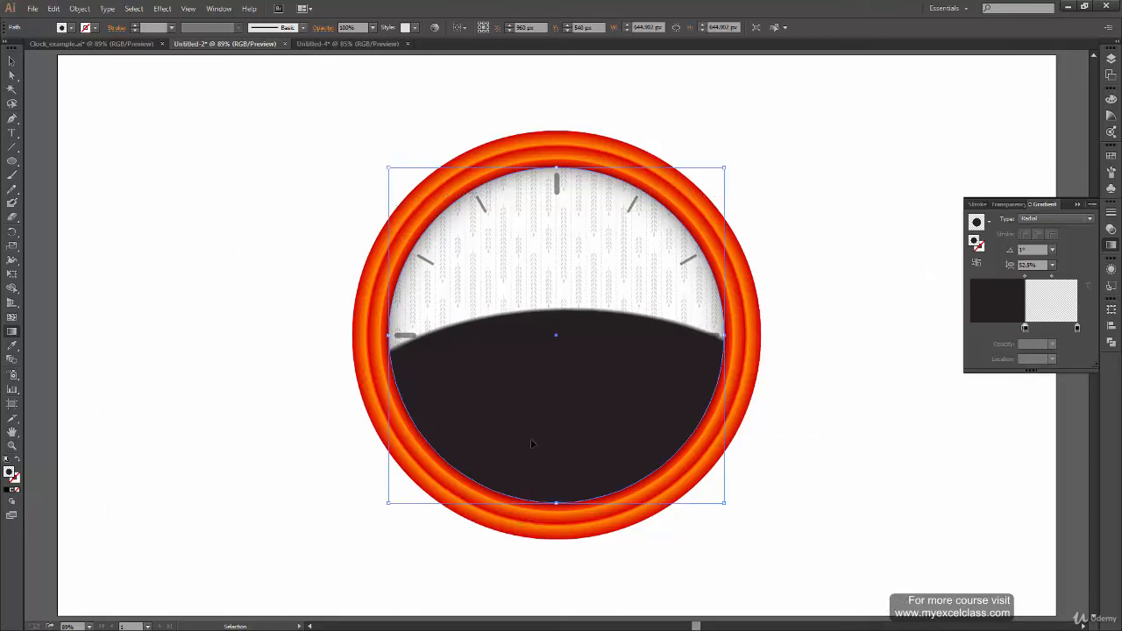
{"action": "key", "text": "ctrl+equal"}
{"action": "key", "text": "ctrl+equal"}
{"action": "key", "text": "ctrl+equal"}
{"action": "key", "text": "ctrl+equal"}
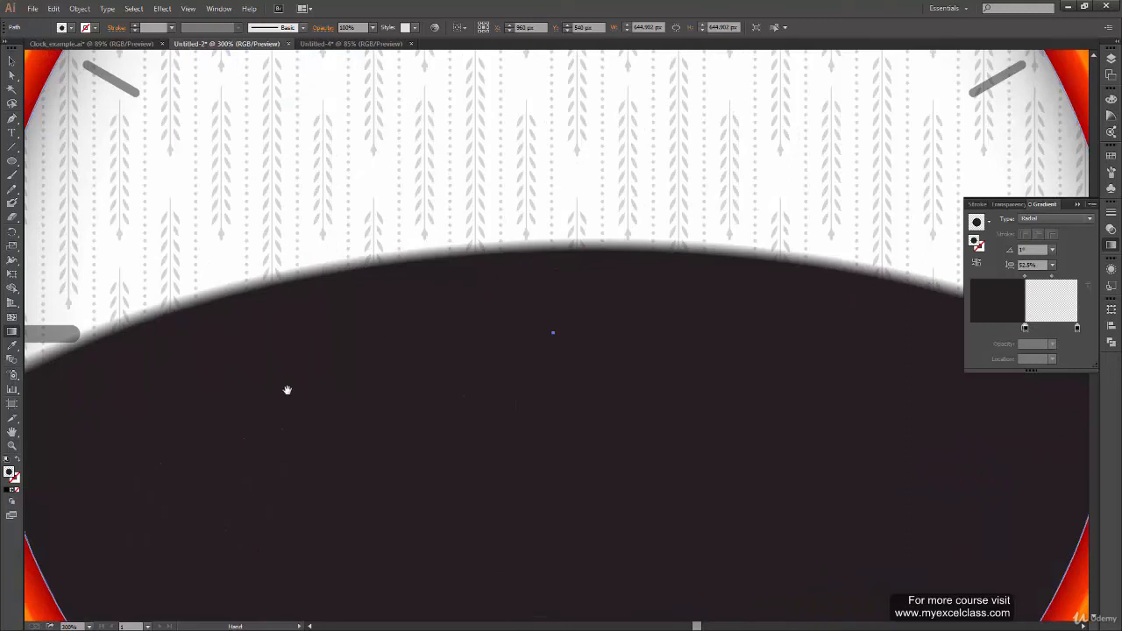
{"action": "left_click_drag", "start_coordinate": [115, 397], "coordinate": [260, 379]}
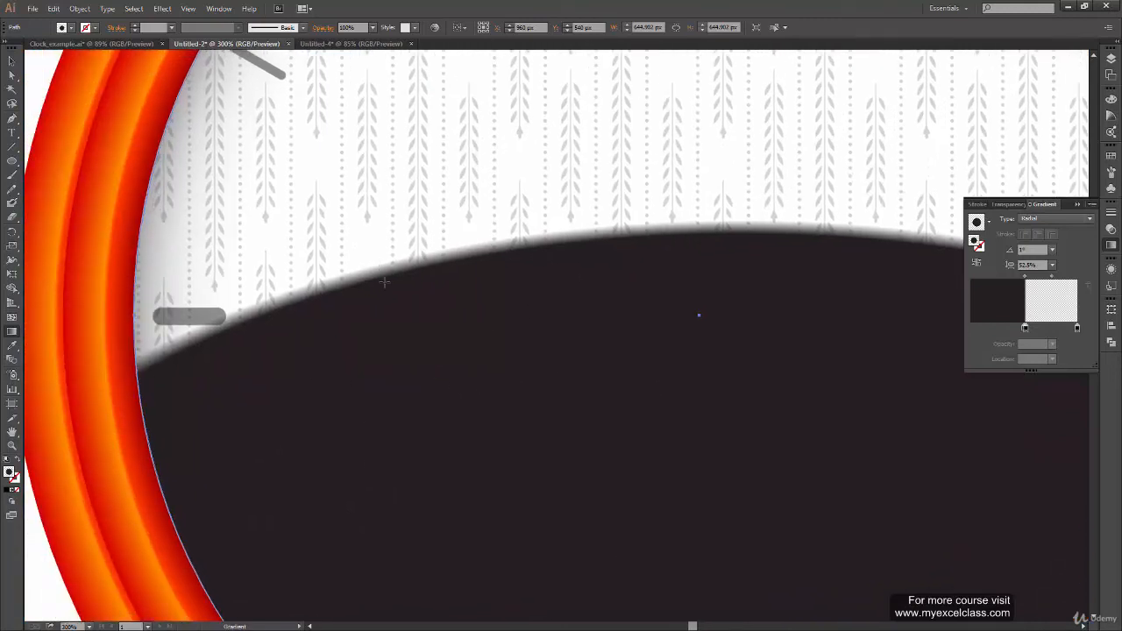
{"action": "left_click_drag", "start_coordinate": [696, 361], "coordinate": [478, 376]}
{"action": "left_click_drag", "start_coordinate": [711, 389], "coordinate": [516, 171]}
{"action": "left_click_drag", "start_coordinate": [889, 355], "coordinate": [879, 377]}
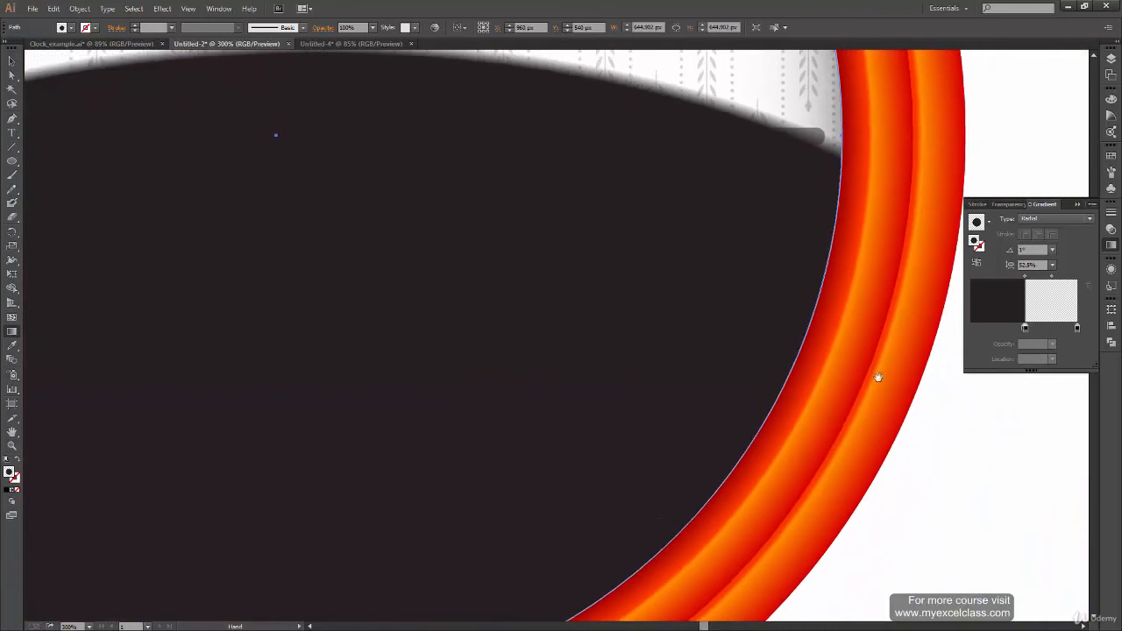
Move the glass gradient's transparent middle stop up against the dark stop to sharpen the edge of the dark area
{"action": "key", "text": "g"}
{"action": "left_click", "coordinate": [1025, 328]}
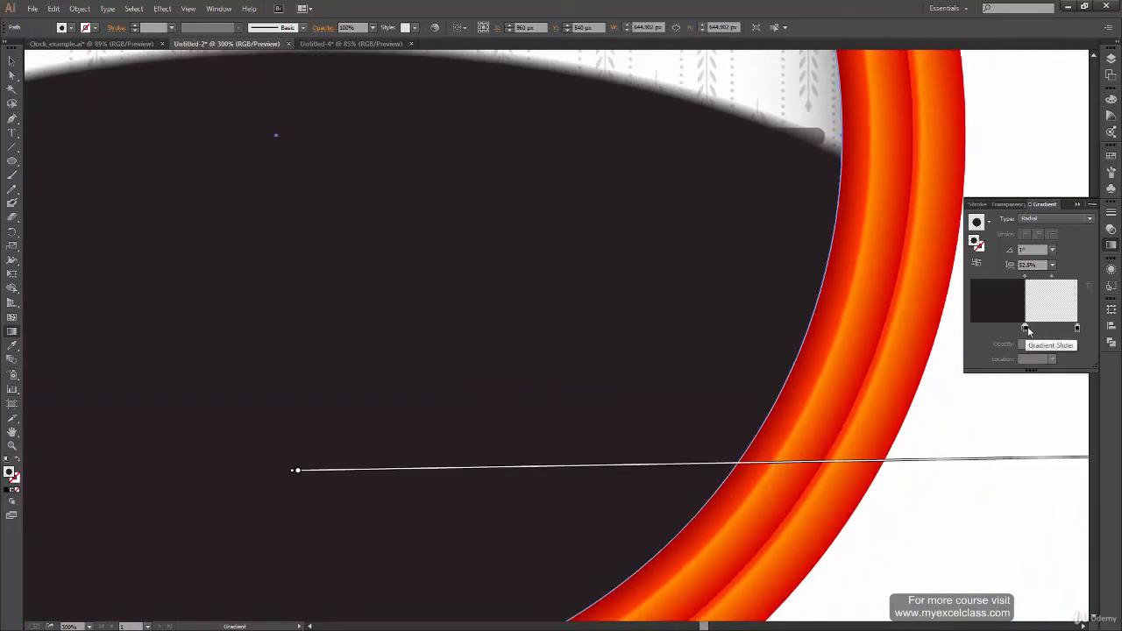
{"action": "left_click_drag", "start_coordinate": [1020, 333], "coordinate": [1027, 327]}
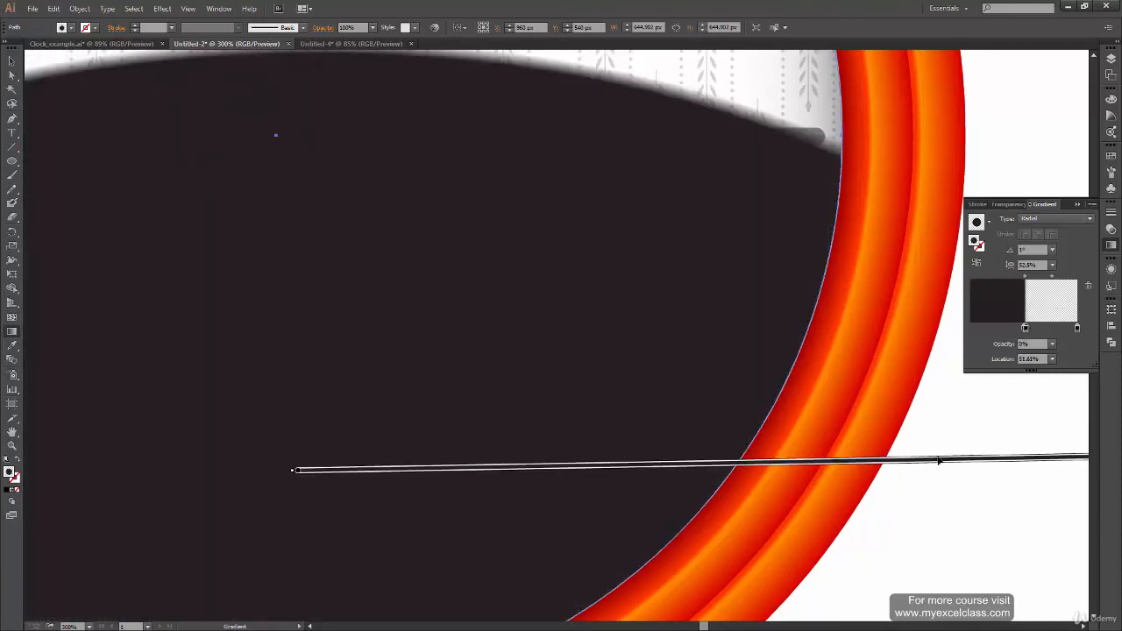
{"action": "mouse_move", "coordinate": [877, 464]}
{"action": "left_mouse_down"}
{"action": "mouse_move", "coordinate": [833, 464]}
{"action": "mouse_move", "coordinate": [571, 389]}
{"action": "left_mouse_up"}
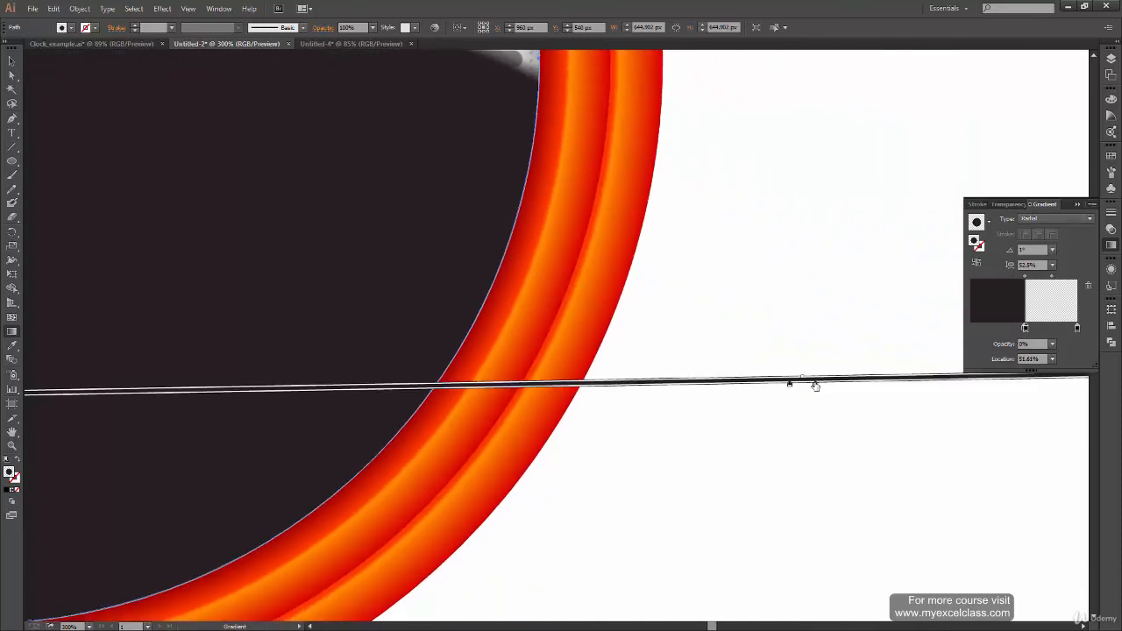
{"action": "key", "text": "ctrl+equal"}
{"action": "key", "text": "ctrl+equal"}
{"action": "key", "text": "ctrl+equal"}
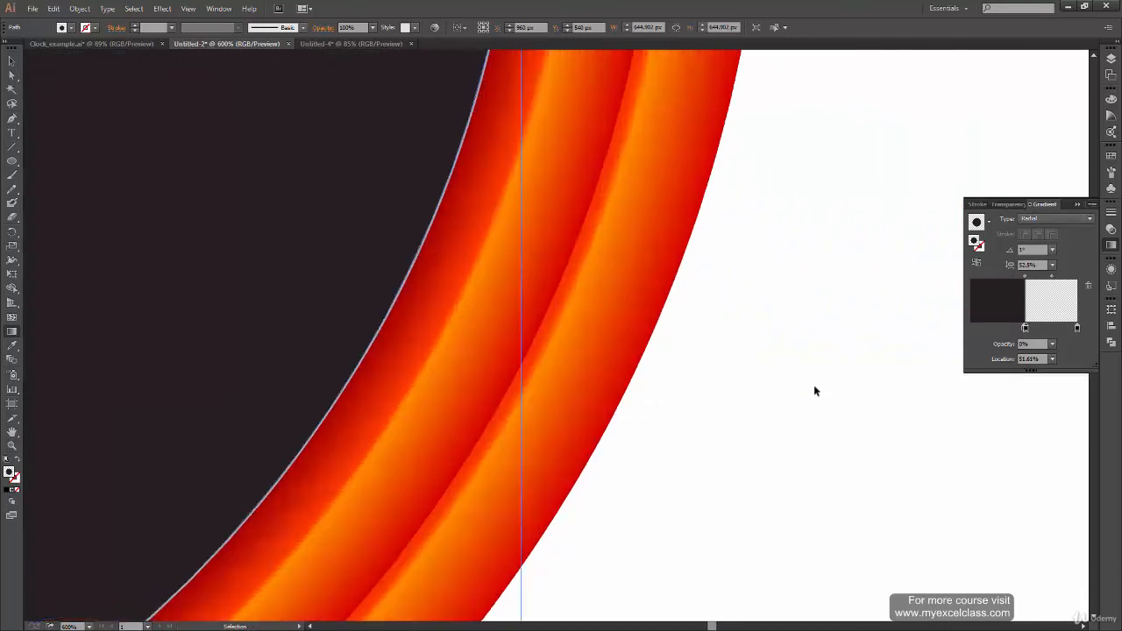
{"action": "left_click_drag", "start_coordinate": [889, 485], "coordinate": [573, 421]}
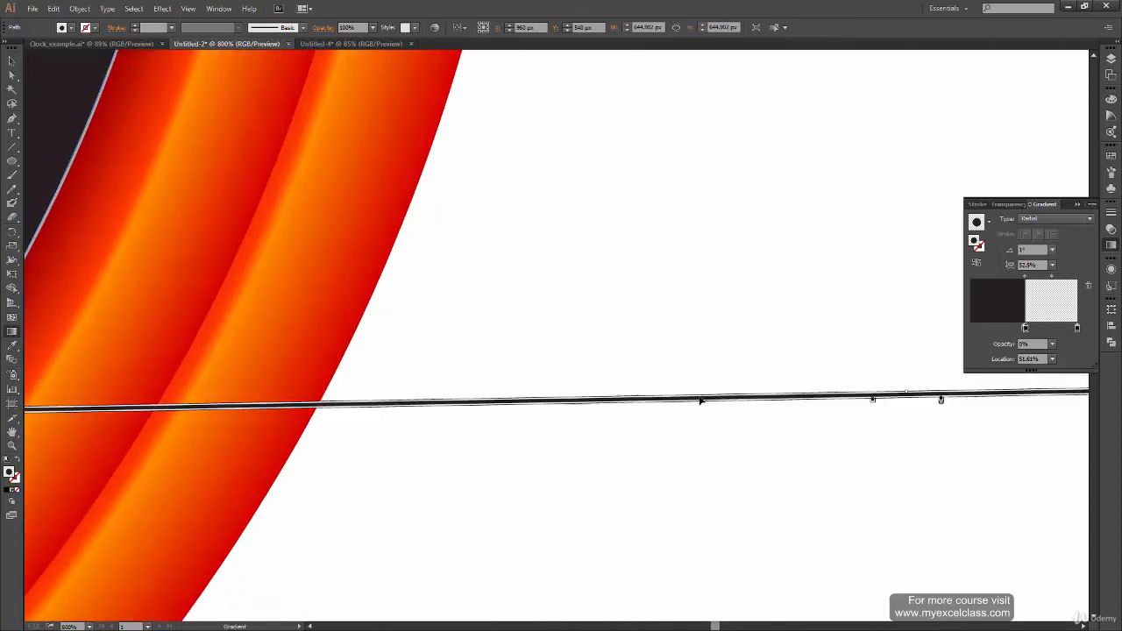
{"action": "left_click_drag", "start_coordinate": [889, 393], "coordinate": [622, 390]}
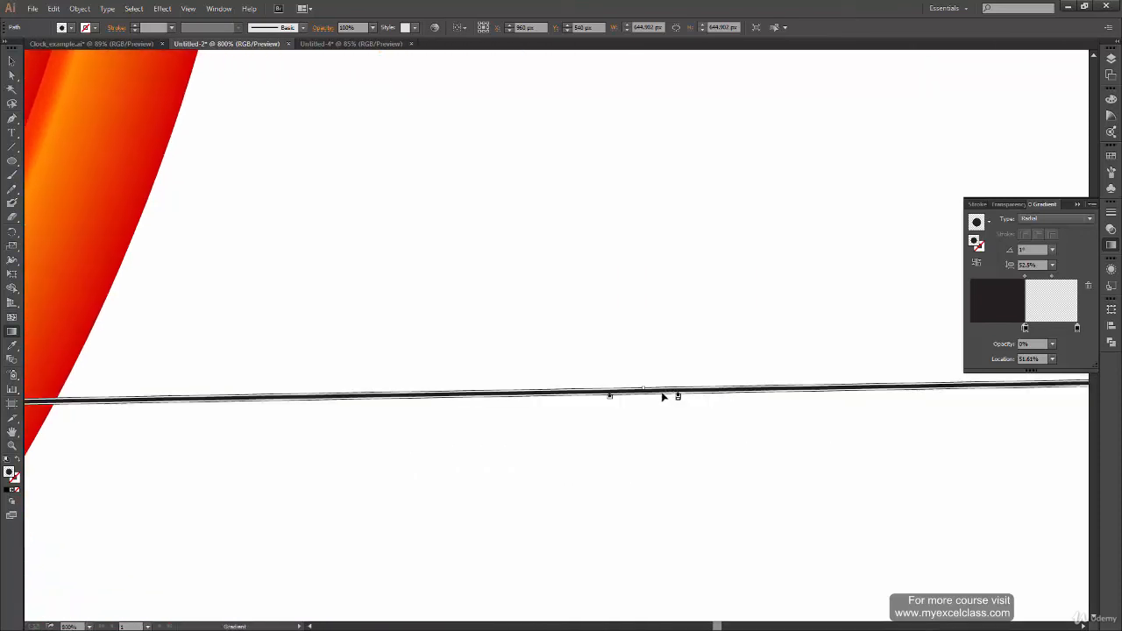
{"action": "key", "text": "ctrl+equal"}
{"action": "key", "text": "ctrl+equal"}
{"action": "left_click_drag", "start_coordinate": [691, 474], "coordinate": [523, 455]}
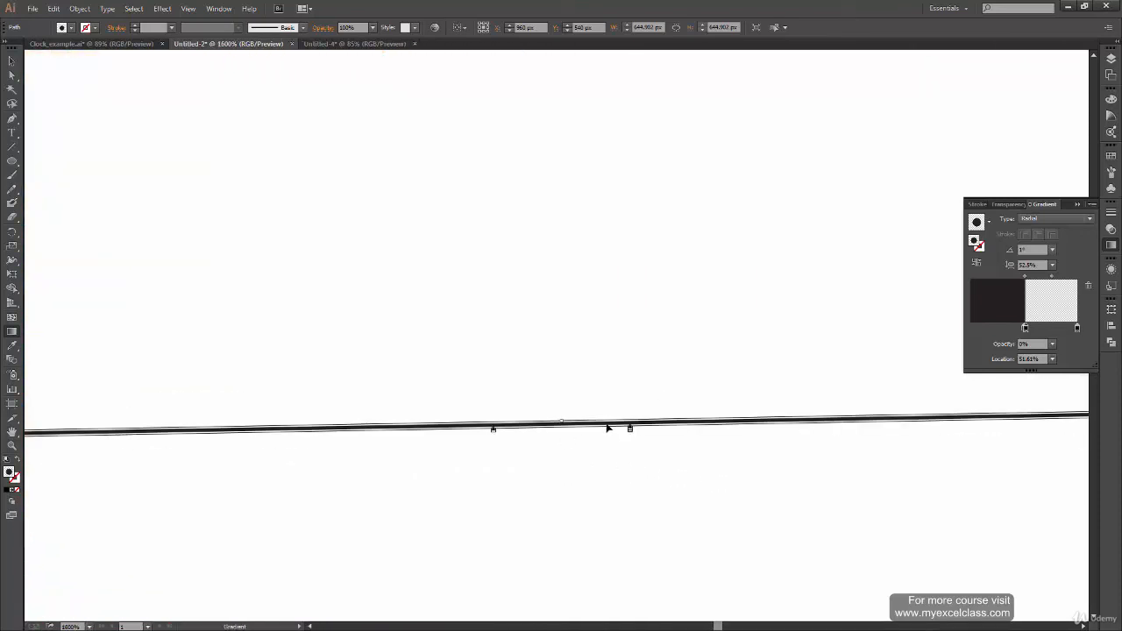
{"action": "left_click_drag", "start_coordinate": [630, 430], "coordinate": [496, 430]}
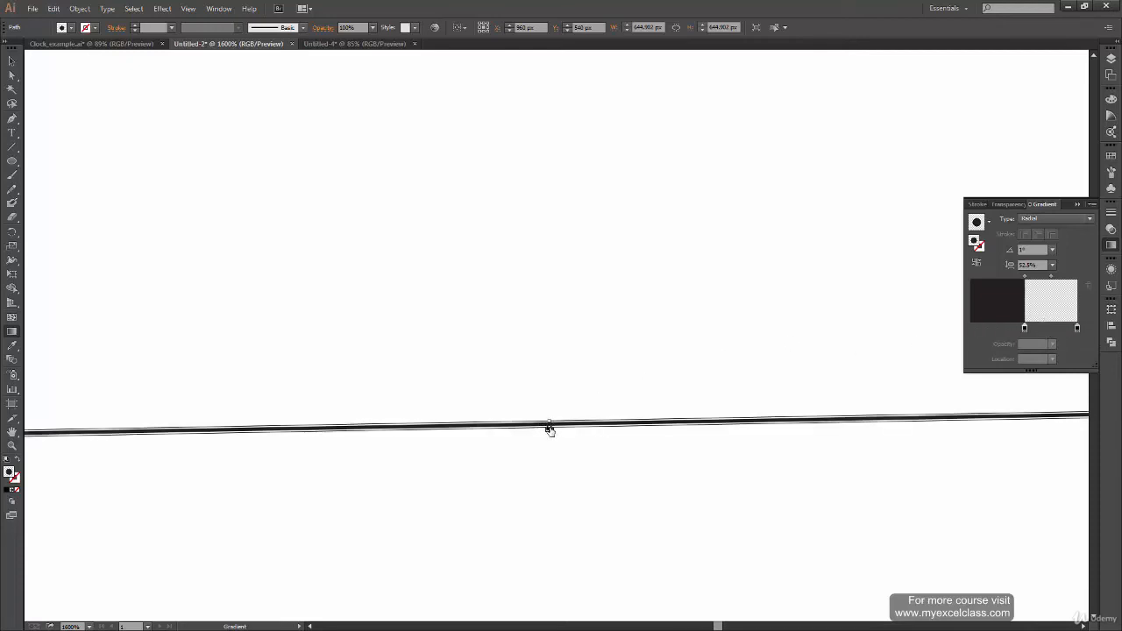
{"action": "key", "text": "ctrl+0"}
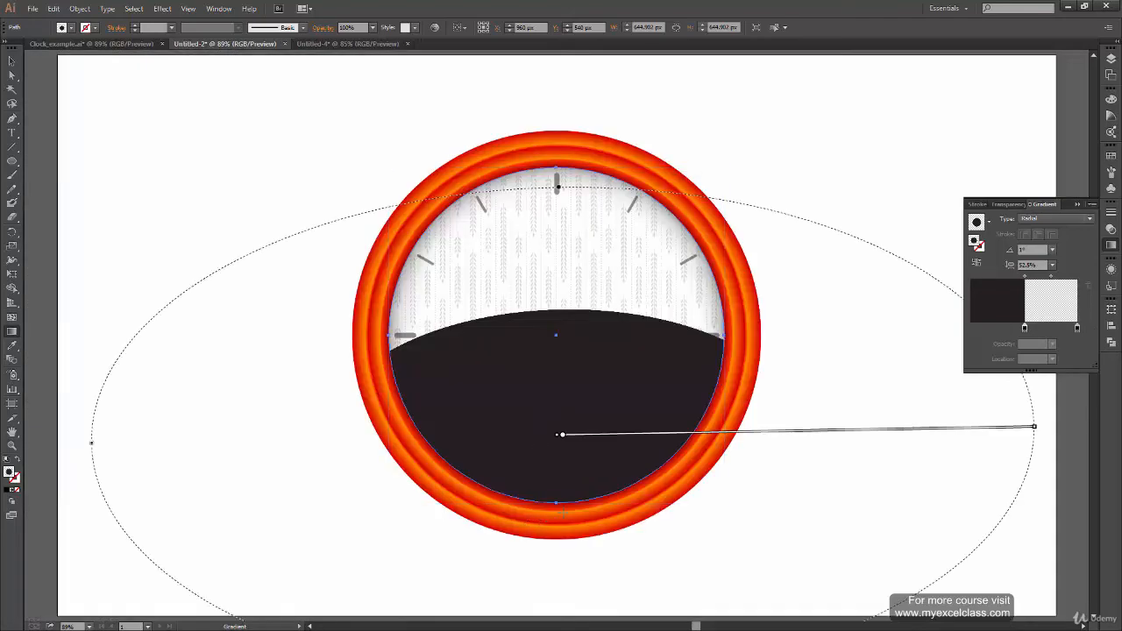
Inspect the dark area's curved edge and the gradient's adjoining stops up close, and review the whole clock with nothing selected
{"action": "key", "text": "v"}
{"action": "key", "text": "ctrl+plus"}
{"action": "key", "text": "ctrl+plus"}
{"action": "key", "text": "ctrl+plus"}
{"action": "key", "text": "ctrl+plus"}
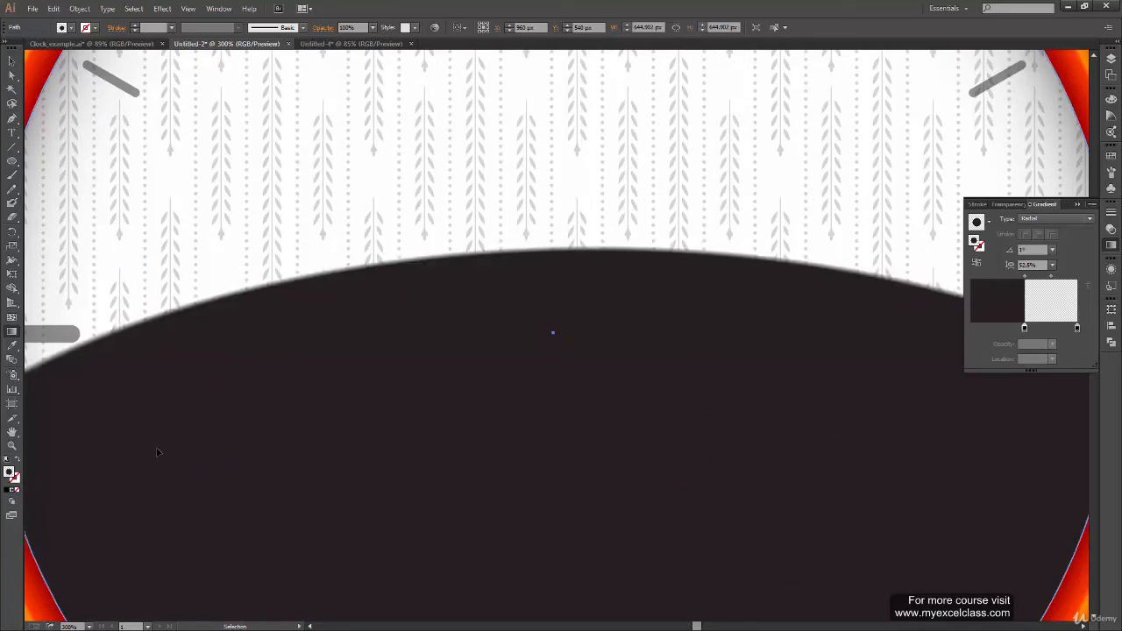
{"action": "mouse_move", "coordinate": [786, 467]}
{"action": "left_mouse_down"}
{"action": "mouse_move", "coordinate": [404, 356]}
{"action": "mouse_move", "coordinate": [206, 274]}
{"action": "left_mouse_up"}
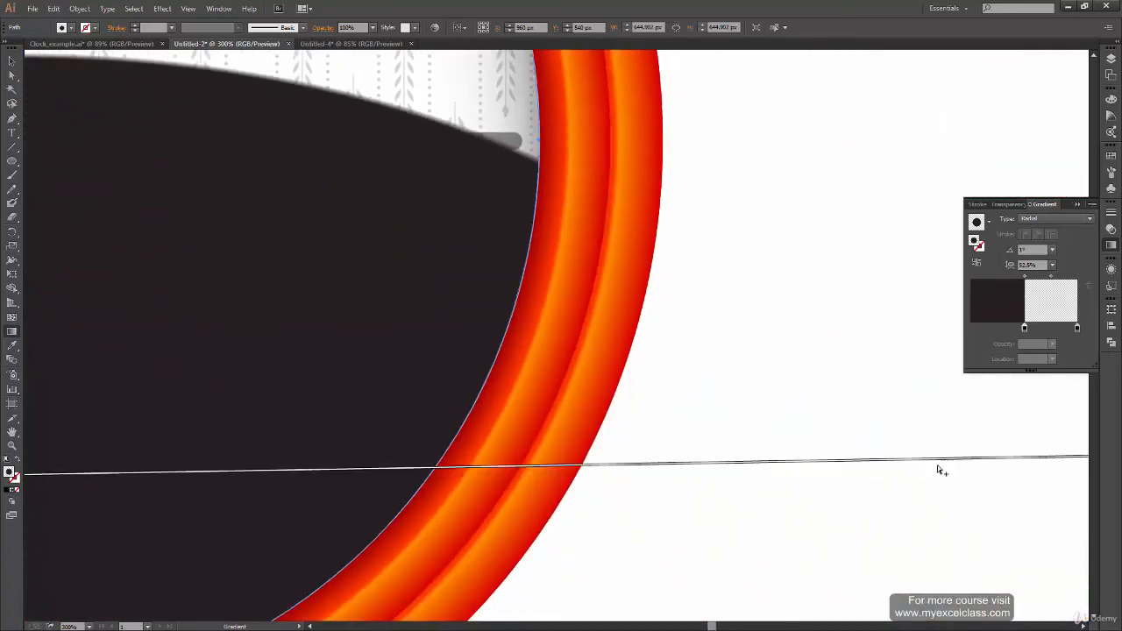
{"action": "left_click_drag", "start_coordinate": [938, 465], "coordinate": [636, 452]}
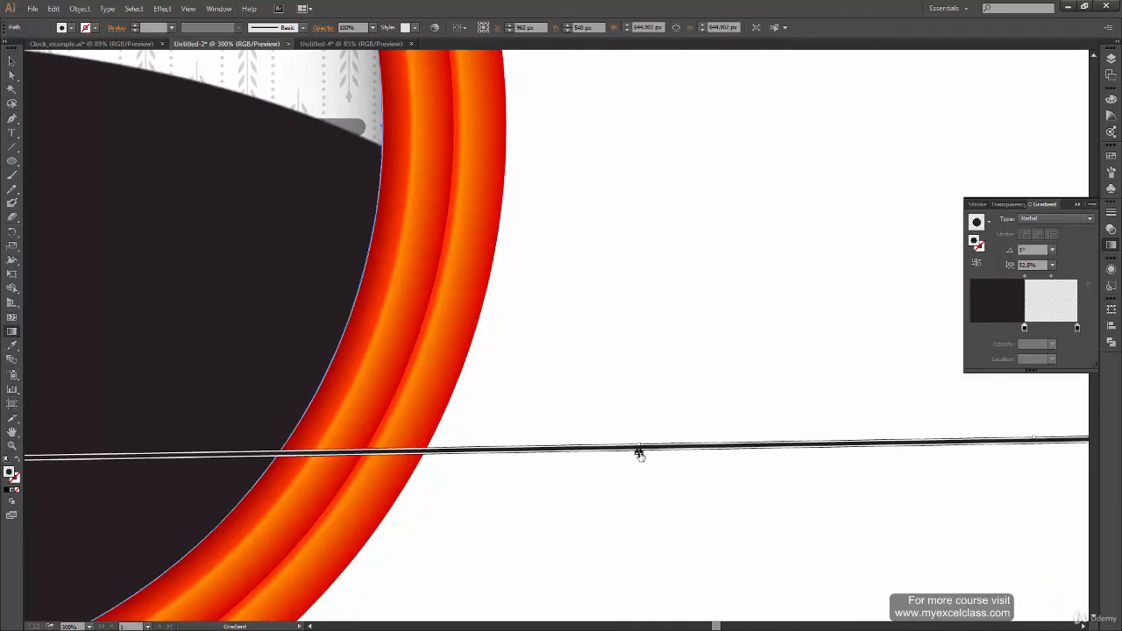
{"action": "left_click_drag", "start_coordinate": [341, 368], "coordinate": [464, 402]}
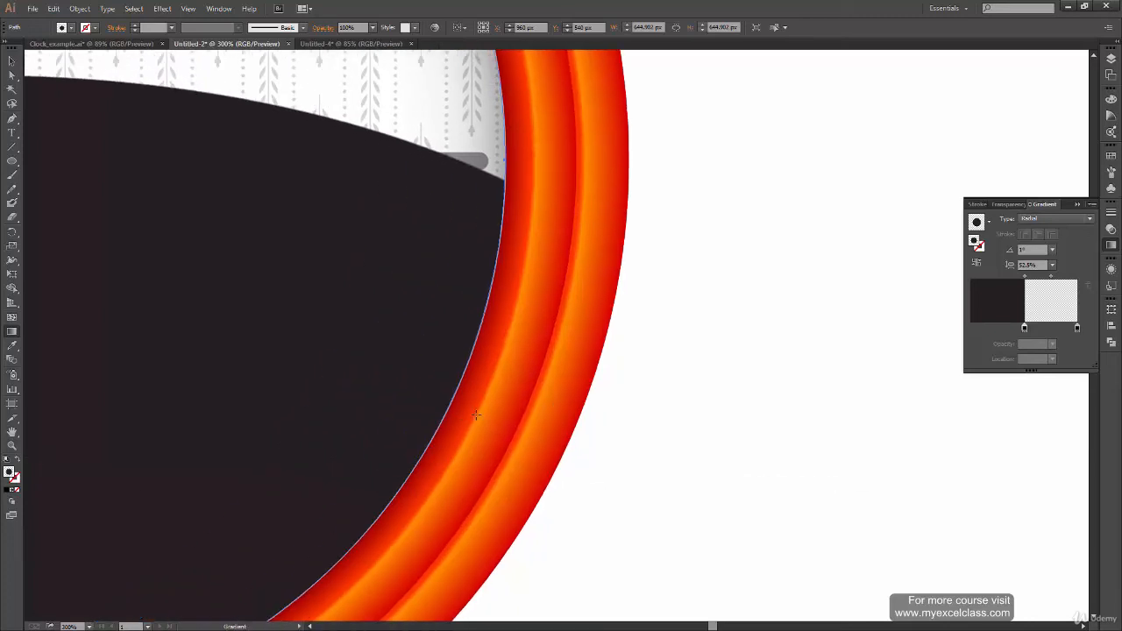
{"action": "key", "text": "ctrl+0"}
{"action": "key", "text": "v"}
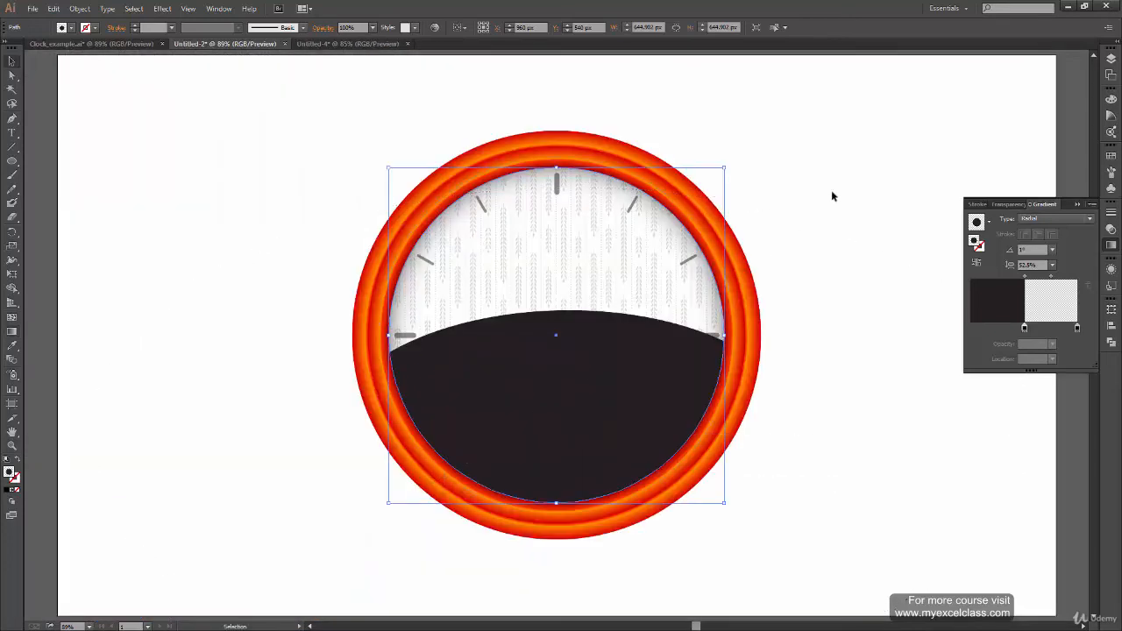
{"action": "left_click", "coordinate": [877, 226]}
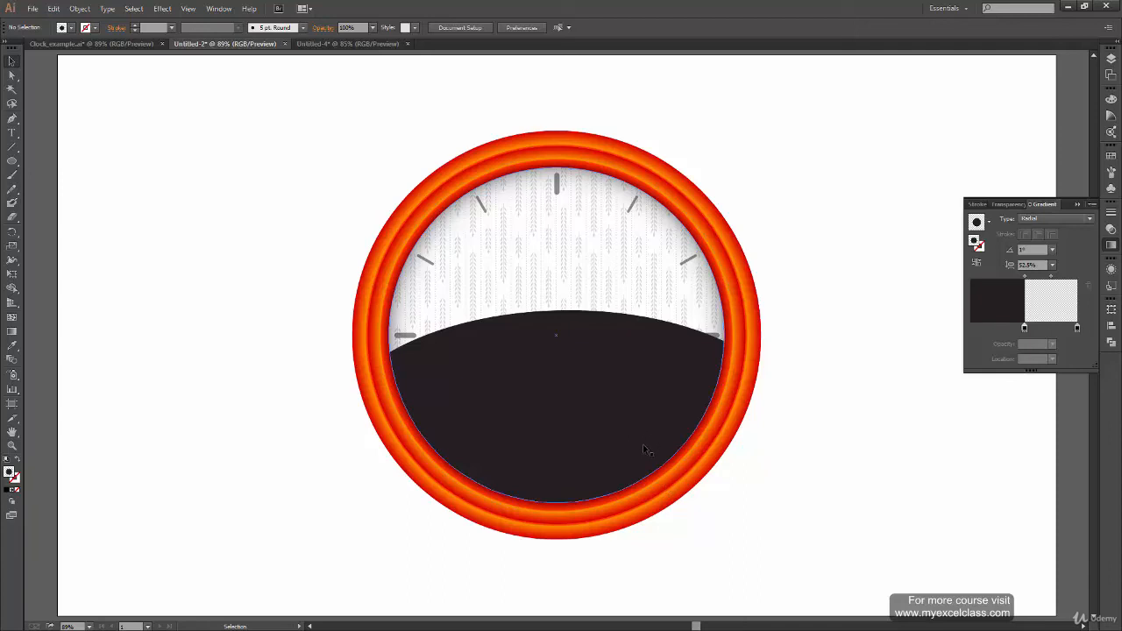
Lower the glass circle's opacity to 5%, trying 40% and 10% first, and deselect it
{"action": "left_click", "coordinate": [644, 446]}
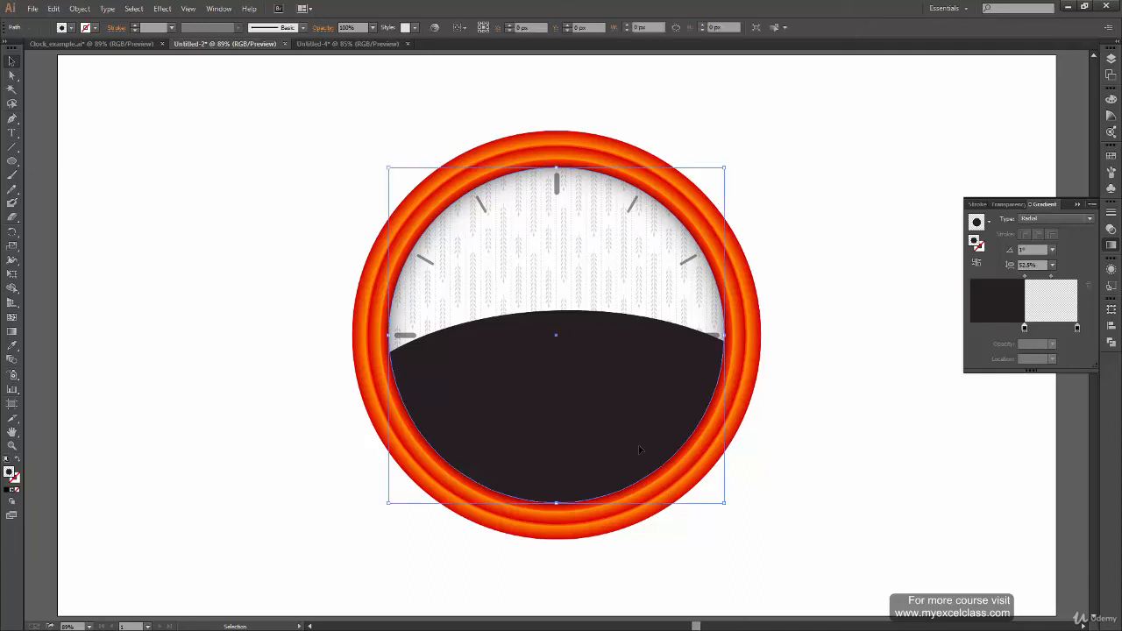
{"action": "left_click", "coordinate": [1112, 230]}
{"action": "left_click", "coordinate": [1090, 219]}
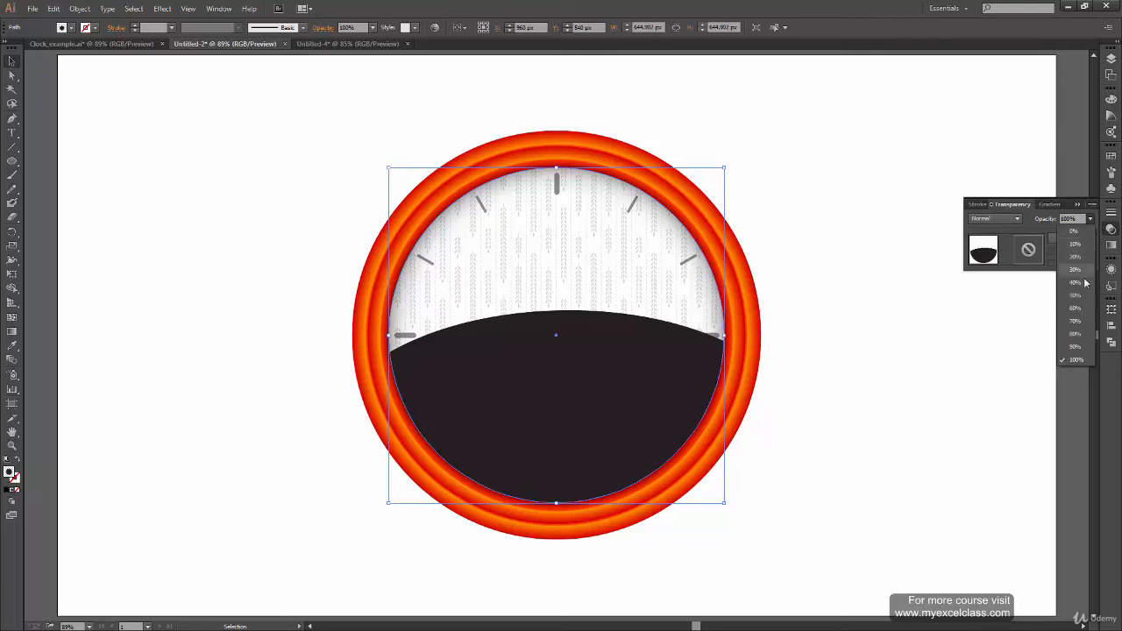
{"action": "left_click", "coordinate": [1084, 282]}
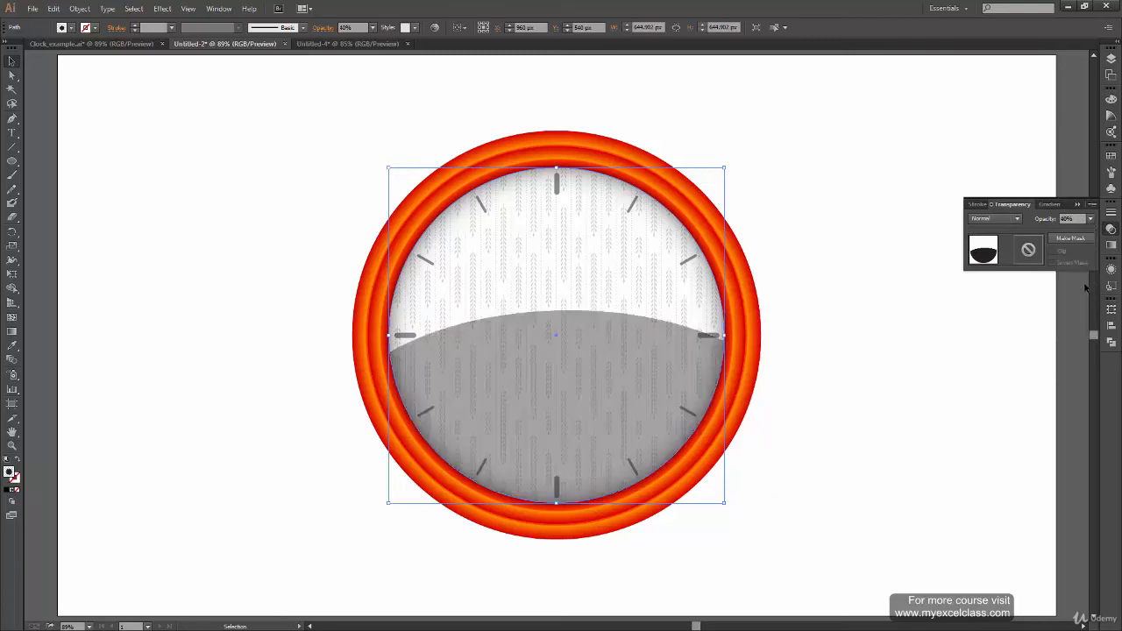
{"action": "left_click", "coordinate": [1090, 219]}
{"action": "left_click", "coordinate": [1085, 244]}
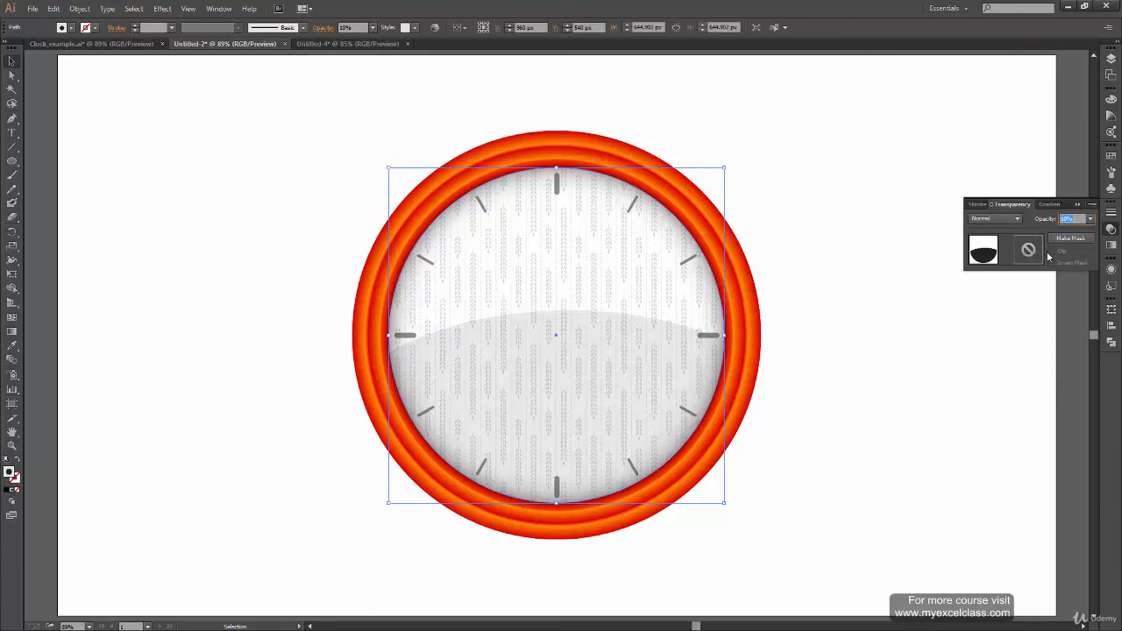
{"action": "key", "text": "Return"}
{"action": "left_click", "coordinate": [337, 401]}
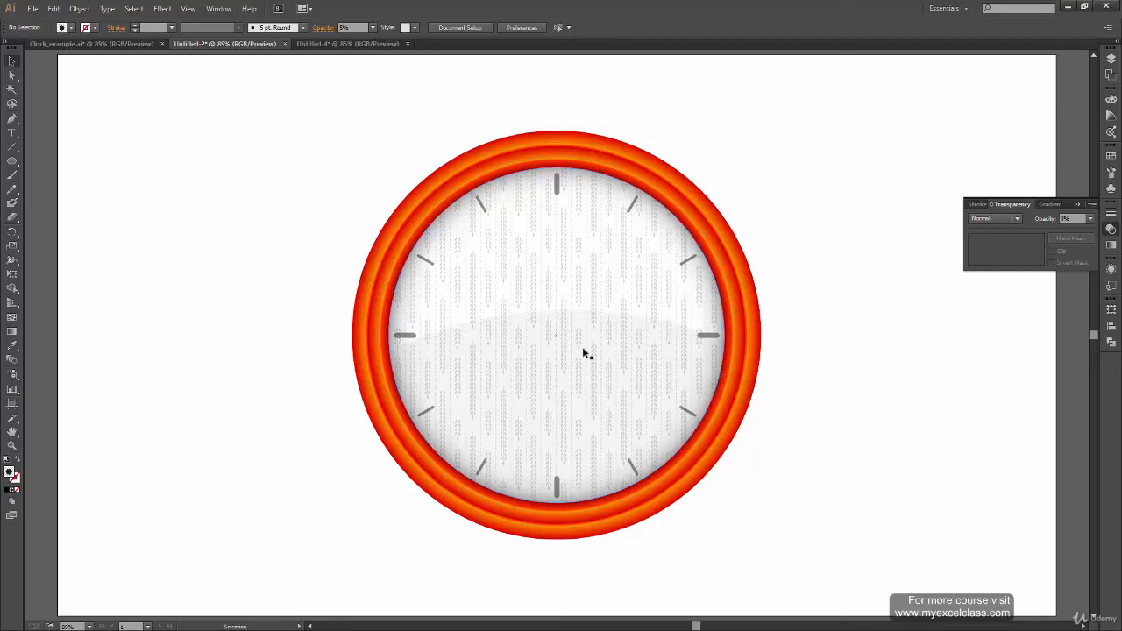
Move the glass circle off the clock face to compare the look without it, and undo the move
{"action": "left_click_drag", "start_coordinate": [628, 388], "coordinate": [231, 370]}
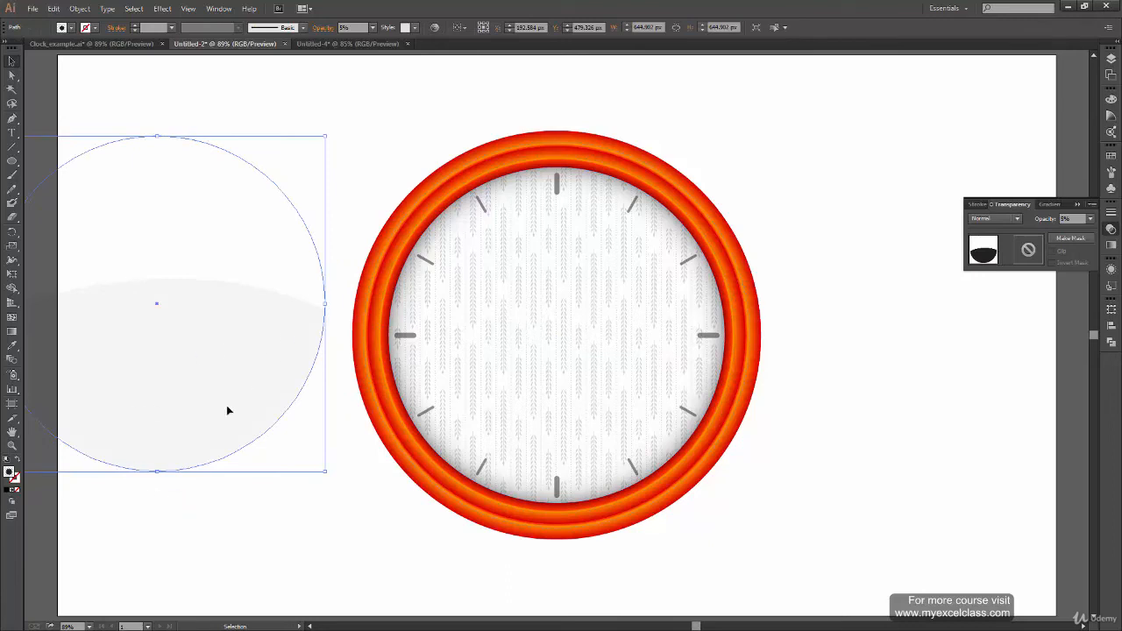
{"action": "key", "text": "ctrl+z"}
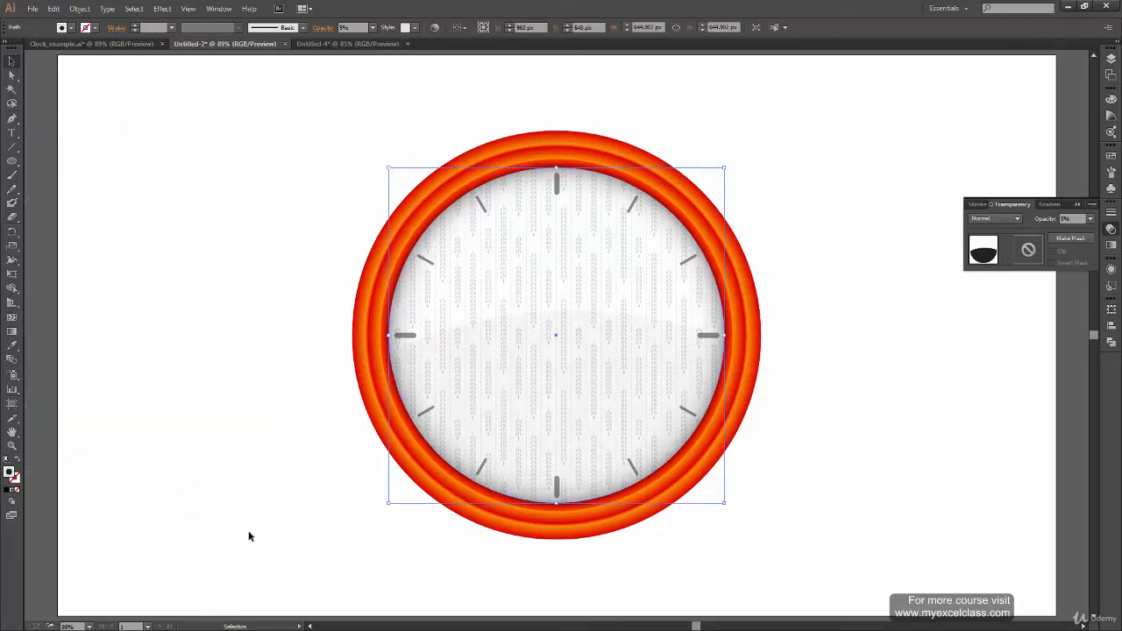
{"action": "left_click", "coordinate": [249, 536]}
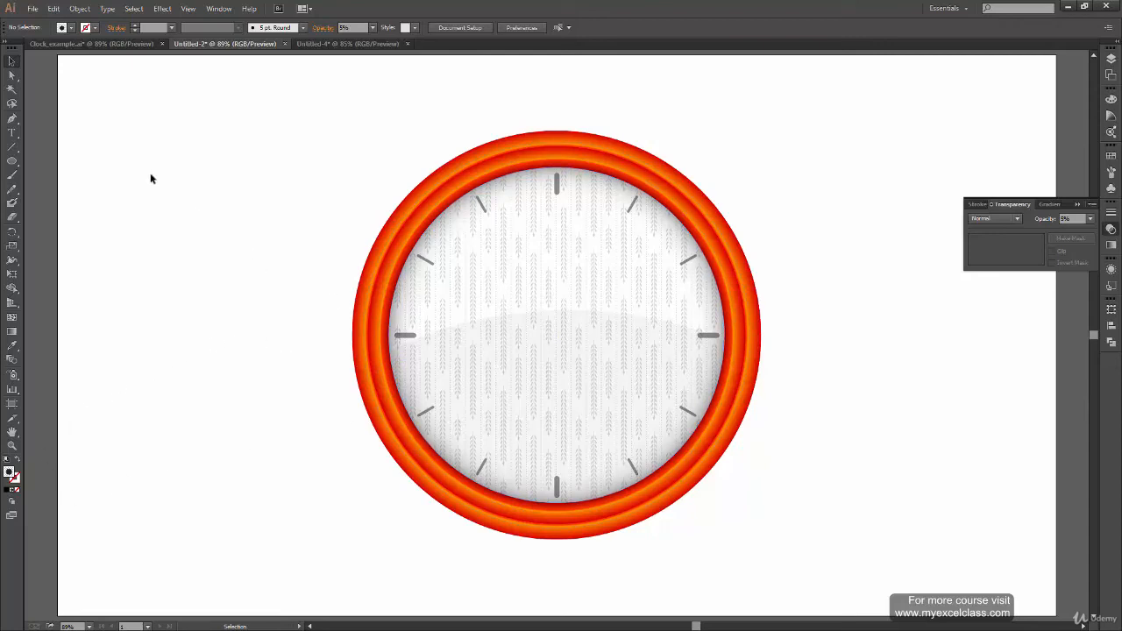
Examine the hands and centre cap in Clock_example.ai, undo the cap's trial move, and return to the Untitled-2 clock
{"action": "left_click", "coordinate": [103, 44]}
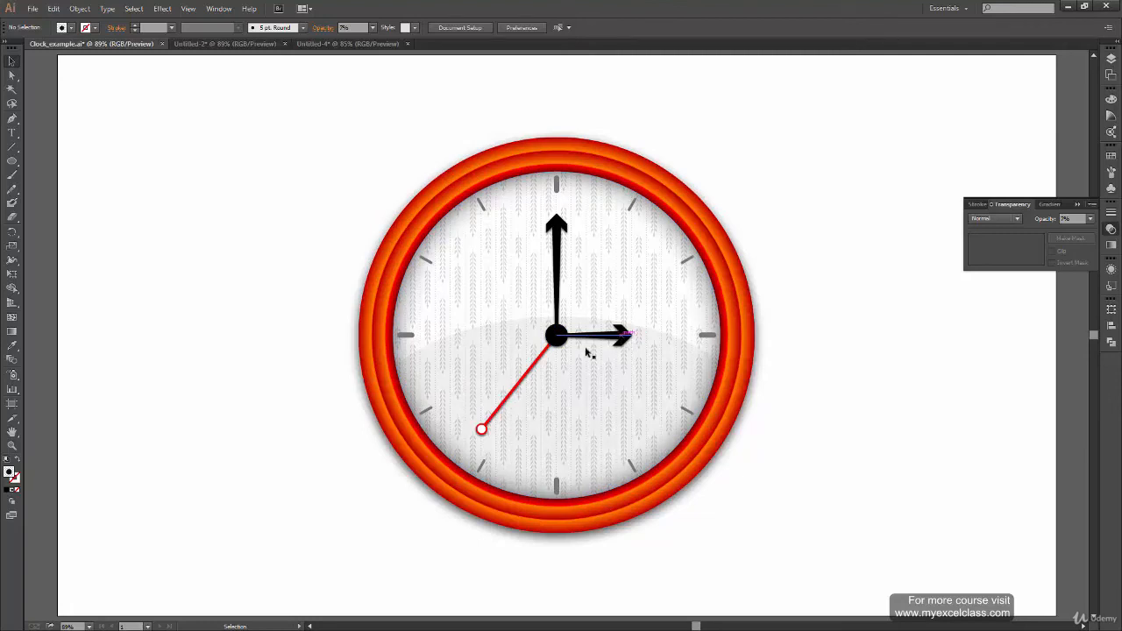
{"action": "left_click_drag", "start_coordinate": [559, 341], "coordinate": [308, 378]}
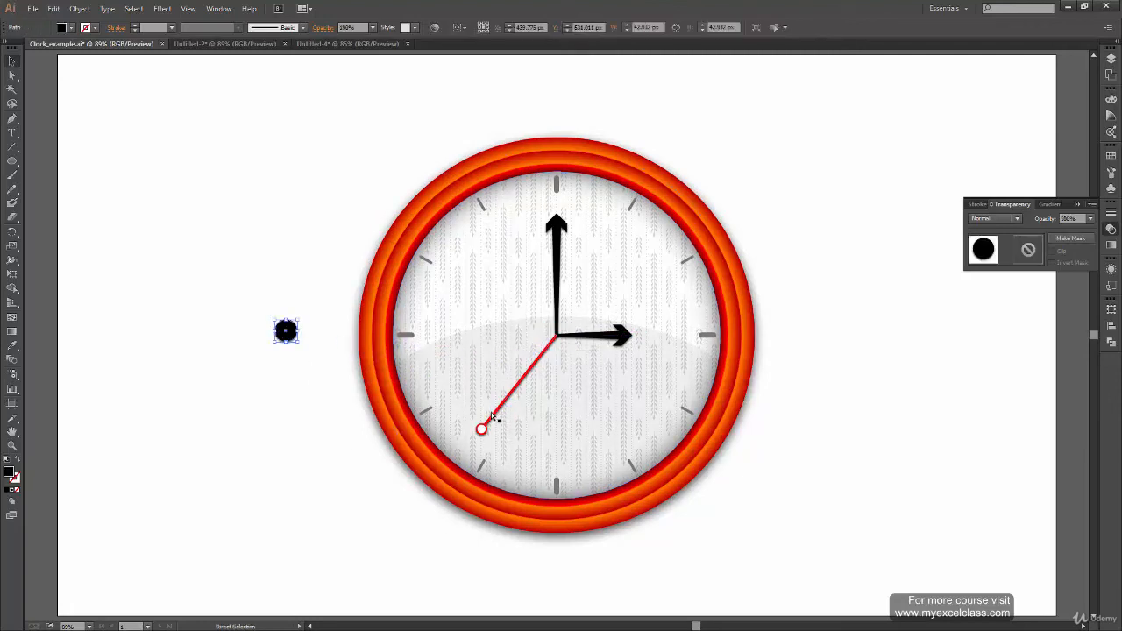
{"action": "key", "text": "ctrl+z"}
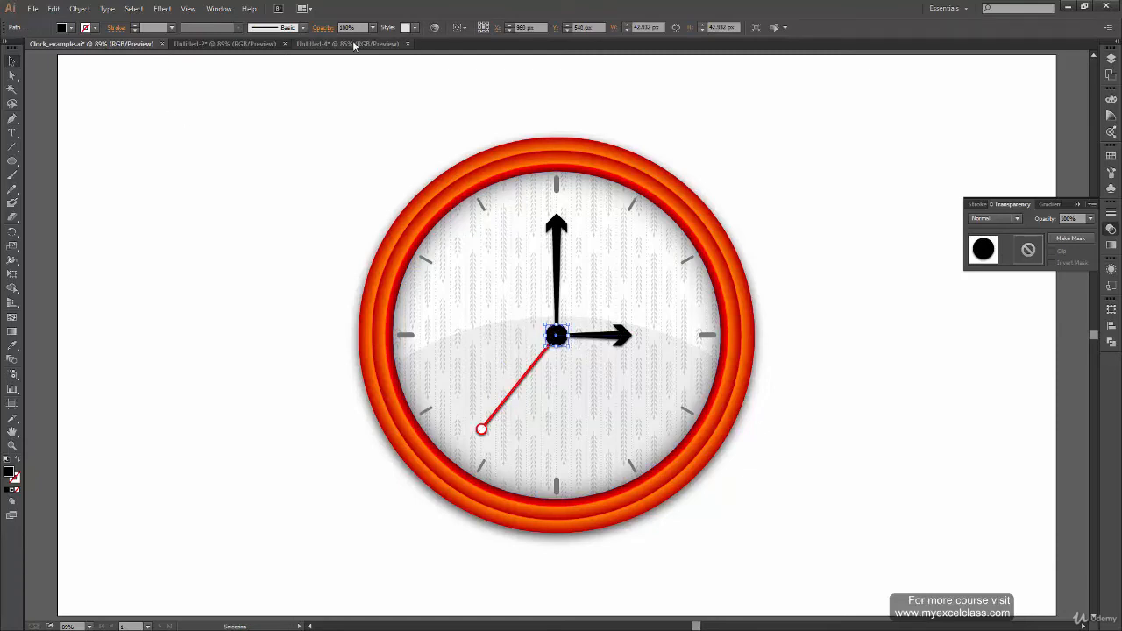
{"action": "left_click", "coordinate": [352, 43]}
{"action": "left_click", "coordinate": [179, 43]}
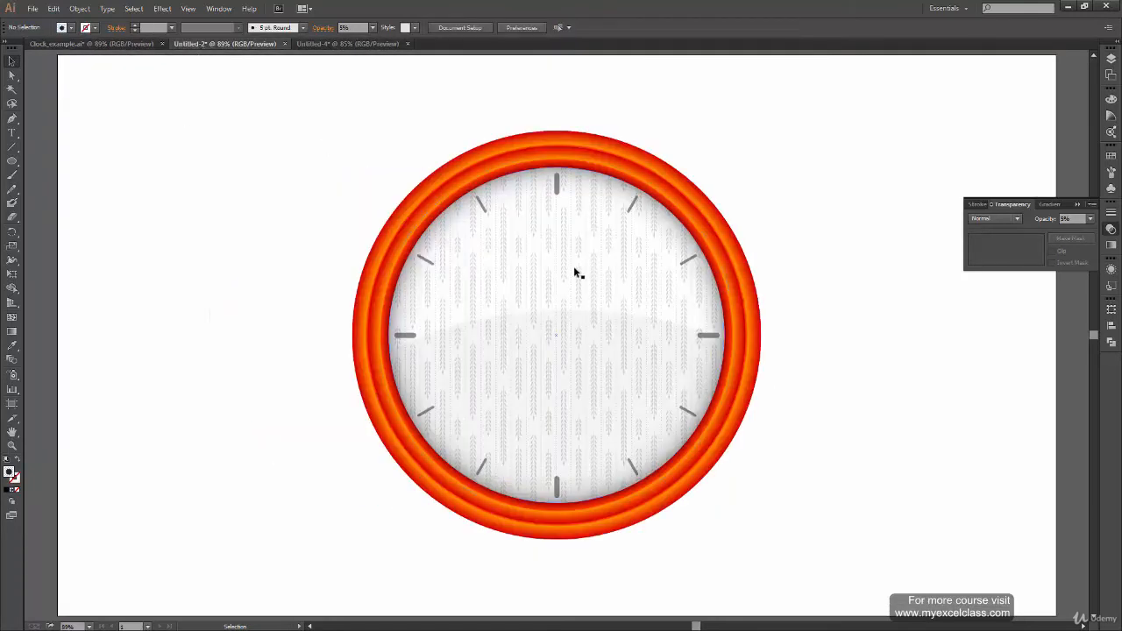
Draw three straight hand lines from the clock's centre: about 257 px straight up, a shorter one towards 3 o'clock, and one diagonally towards 8 o'clock
{"action": "left_click", "coordinate": [12, 146]}
{"action": "left_click_drag", "start_coordinate": [553, 337], "coordinate": [563, 203]}
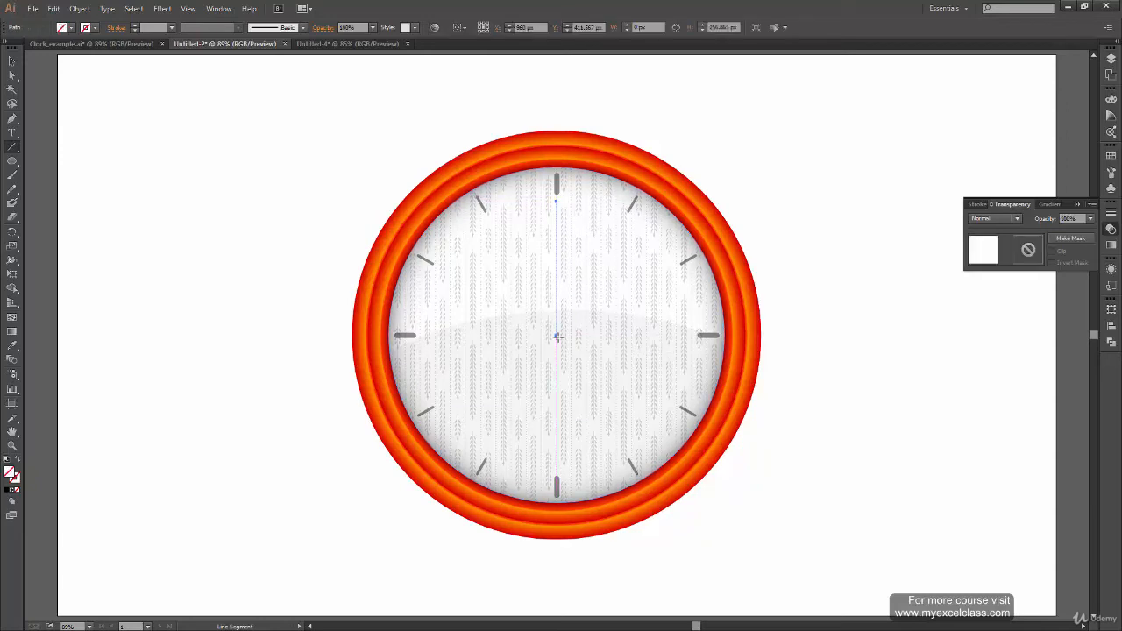
{"action": "left_click_drag", "start_coordinate": [557, 334], "coordinate": [648, 337]}
{"action": "left_click_drag", "start_coordinate": [554, 334], "coordinate": [455, 402]}
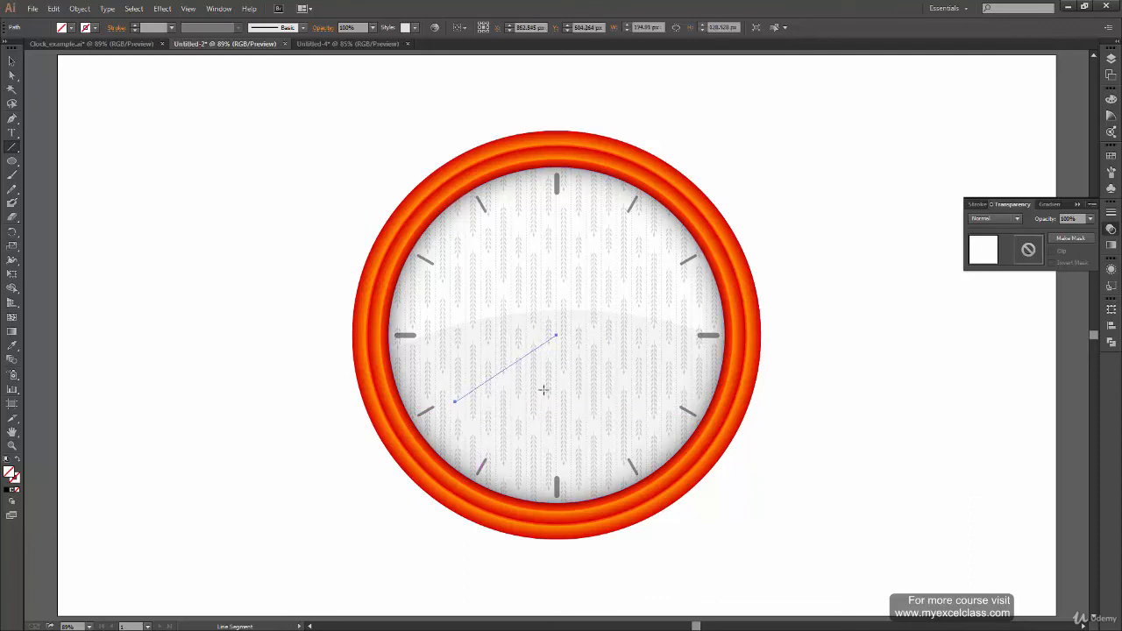
{"action": "key", "text": "v"}
{"action": "left_click", "coordinate": [823, 360]}
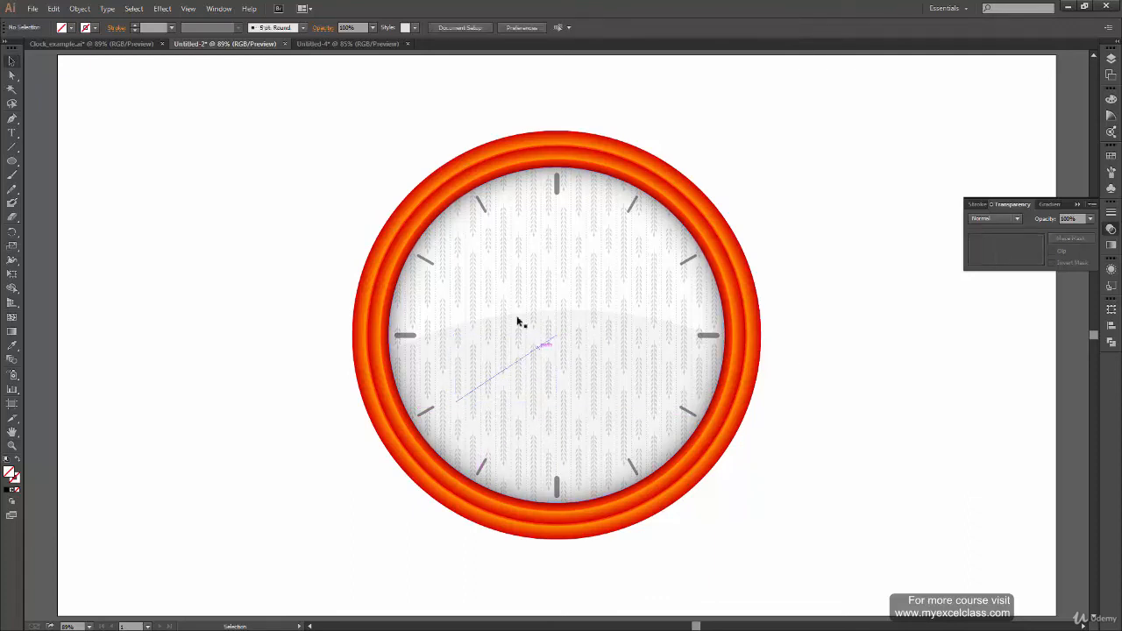
Select the three hand lines using Outline view, give them the default black 1 pt stroke with no fill, and deselect them
{"action": "key", "text": "ctrl+y"}
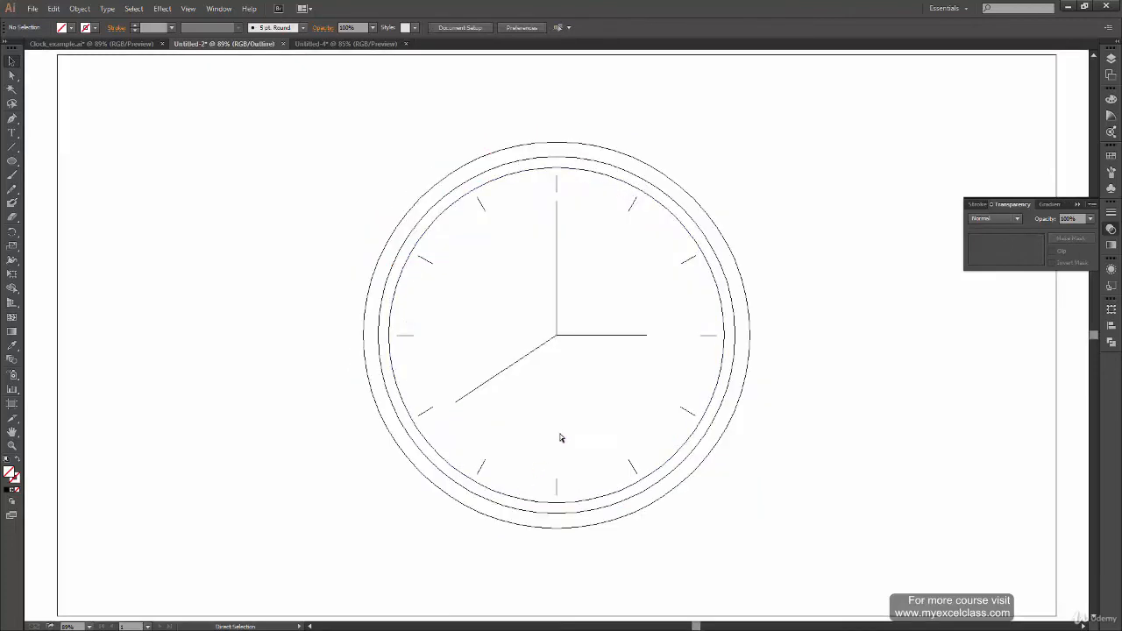
{"action": "left_click", "coordinate": [557, 309]}
{"action": "left_click", "coordinate": [586, 336], "text": "shift"}
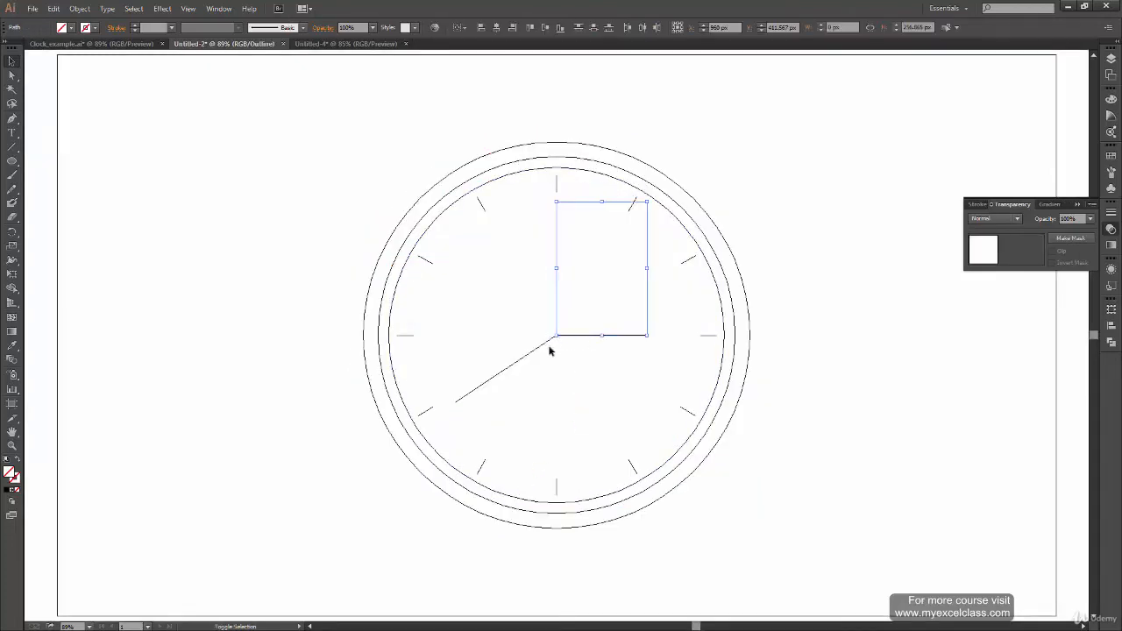
{"action": "left_click", "coordinate": [523, 357], "text": "shift"}
{"action": "key", "text": "ctrl+y"}
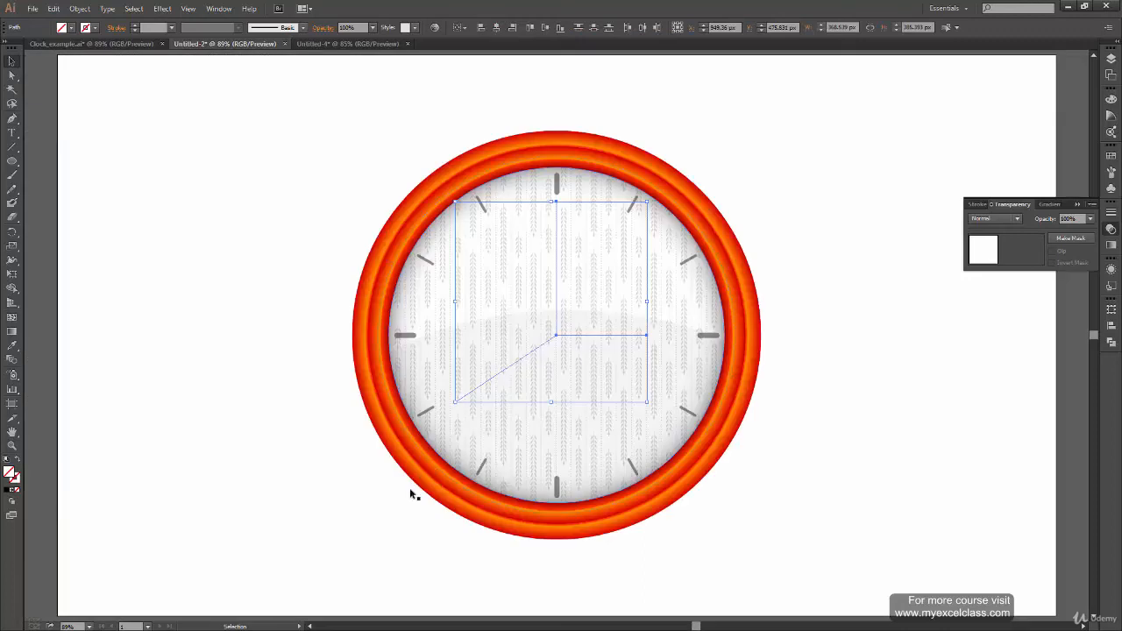
{"action": "left_click", "coordinate": [7, 461]}
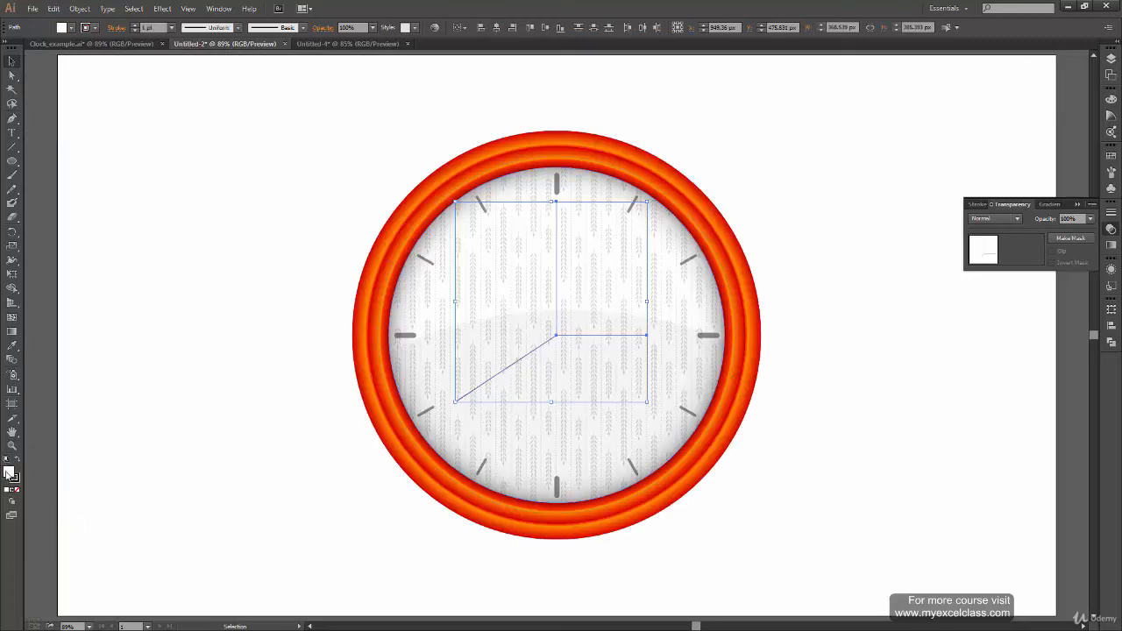
{"action": "left_click", "coordinate": [17, 491]}
{"action": "left_click", "coordinate": [820, 286]}
{"action": "key", "text": "ctrl+plus"}
{"action": "key", "text": "ctrl+plus"}
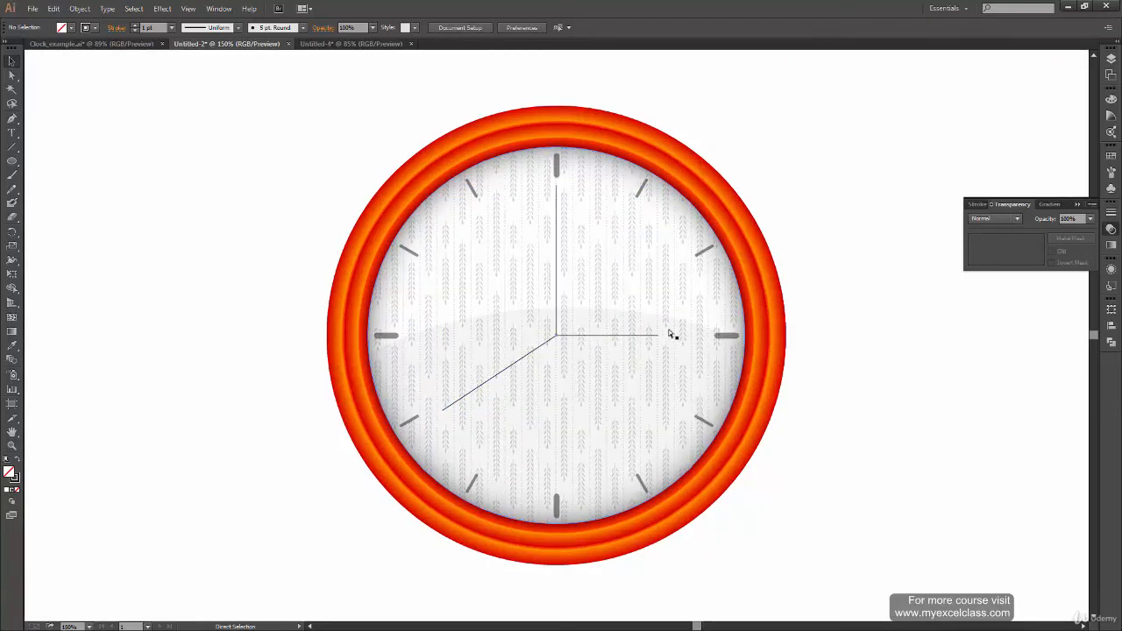
Switch to Clock_example.ai and examine the shapes of its hour, minute and second hands up close
{"action": "key", "text": "ctrl+plus"}
{"action": "left_click_drag", "start_coordinate": [672, 306], "coordinate": [659, 417]}
{"action": "left_click", "coordinate": [515, 234]}
{"action": "key", "text": "ctrl+shift+Tab"}
{"action": "left_click", "coordinate": [749, 415]}
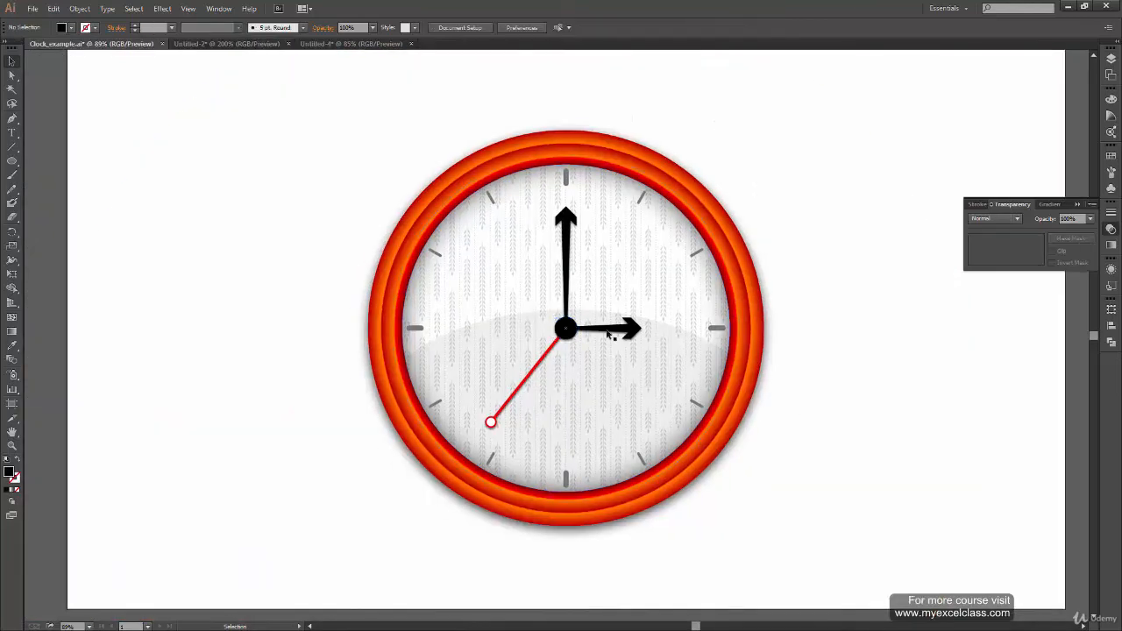
{"action": "key", "text": "ctrl+plus"}
{"action": "key", "text": "ctrl+plus"}
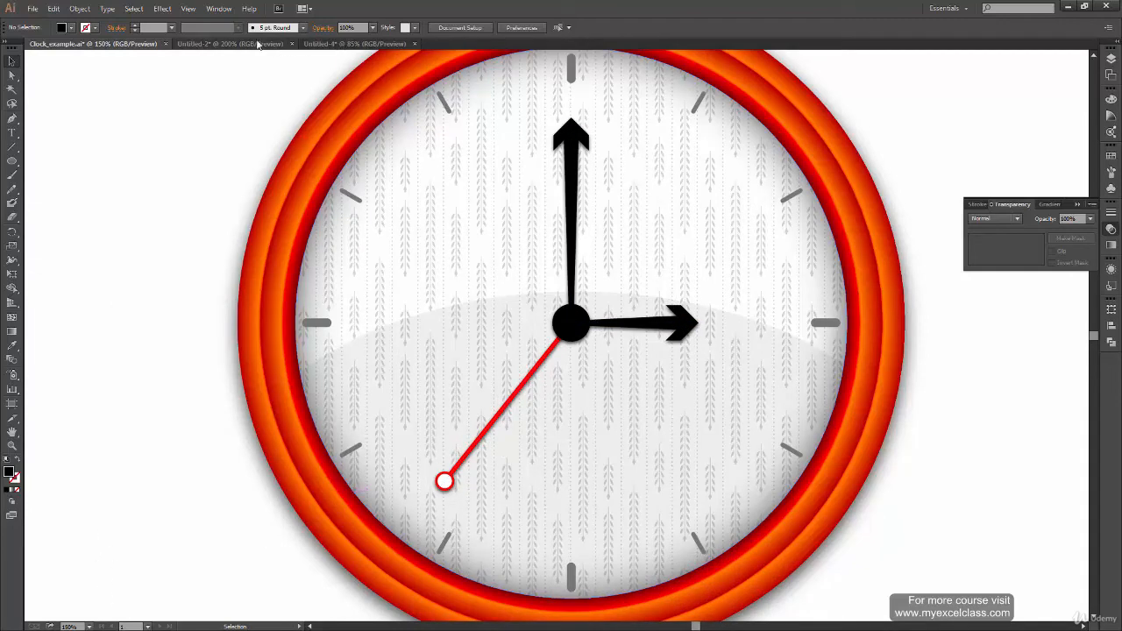
In Untitled-2, select the vertical and horizontal hand lines together and set their stroke weight to 10 pt
{"action": "left_click", "coordinate": [230, 43]}
{"action": "left_click_drag", "start_coordinate": [598, 490], "coordinate": [582, 501]}
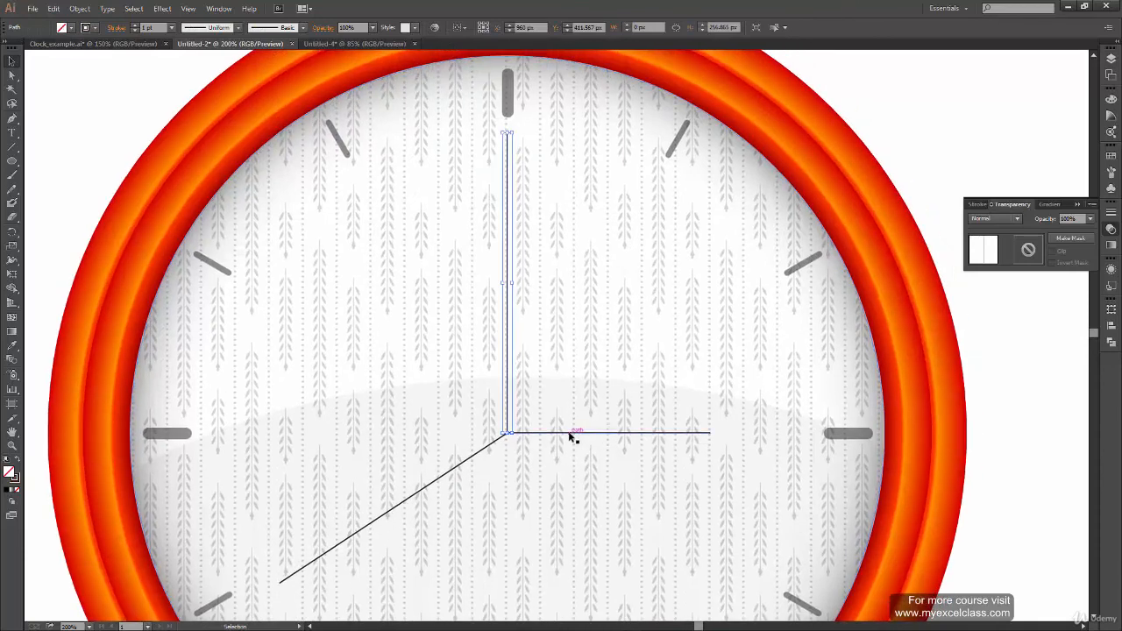
{"action": "left_click", "coordinate": [570, 433]}
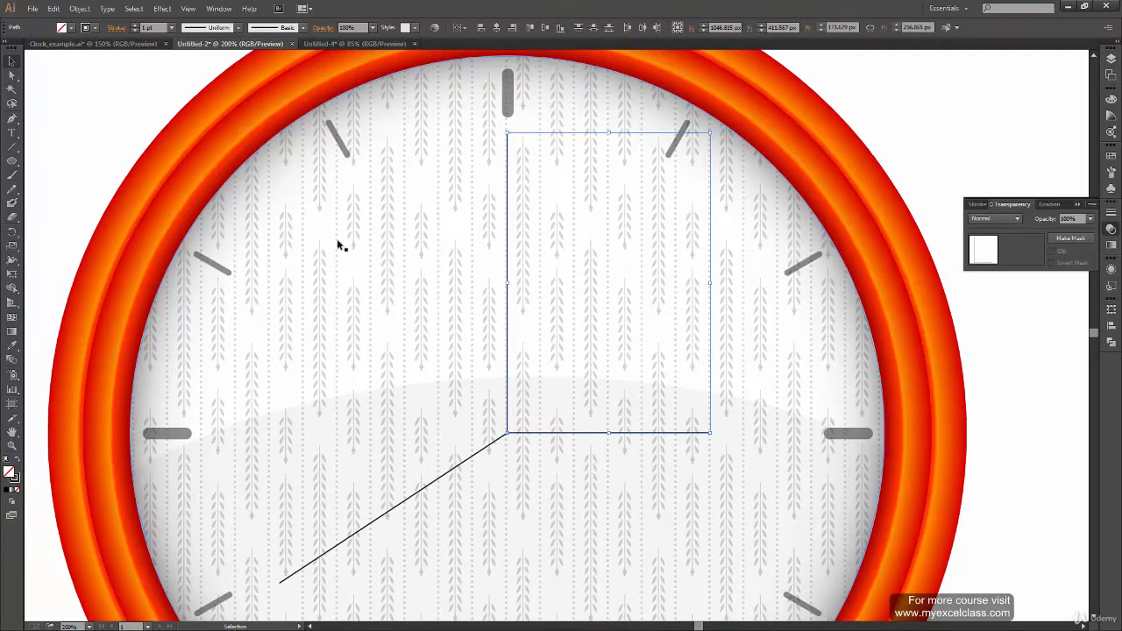
{"action": "left_click", "coordinate": [123, 44]}
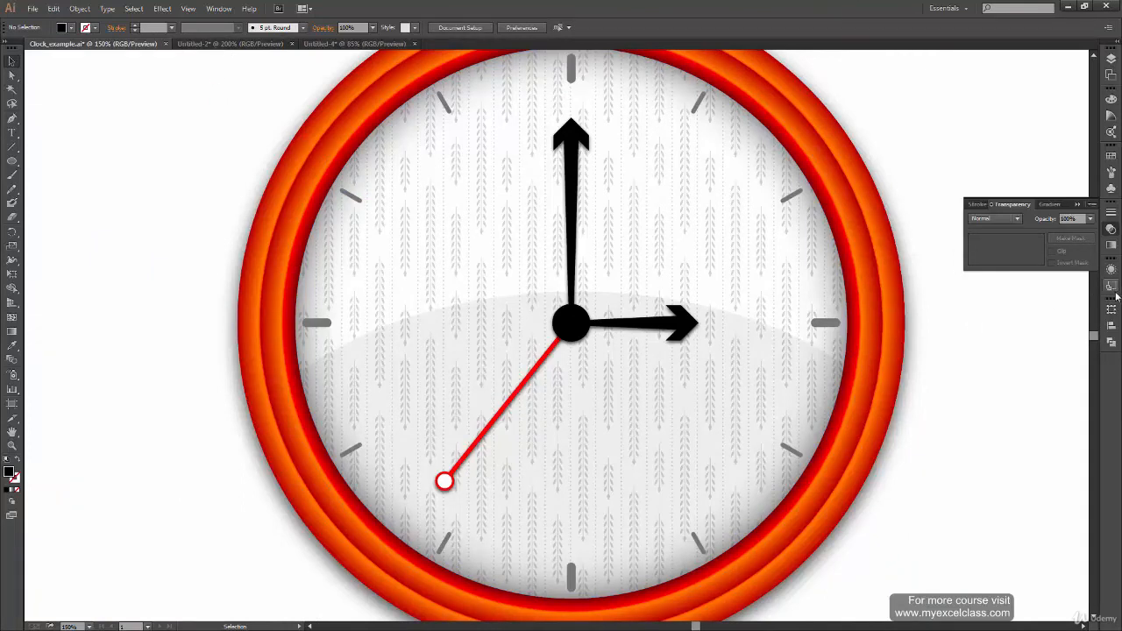
{"action": "left_click", "coordinate": [1111, 213]}
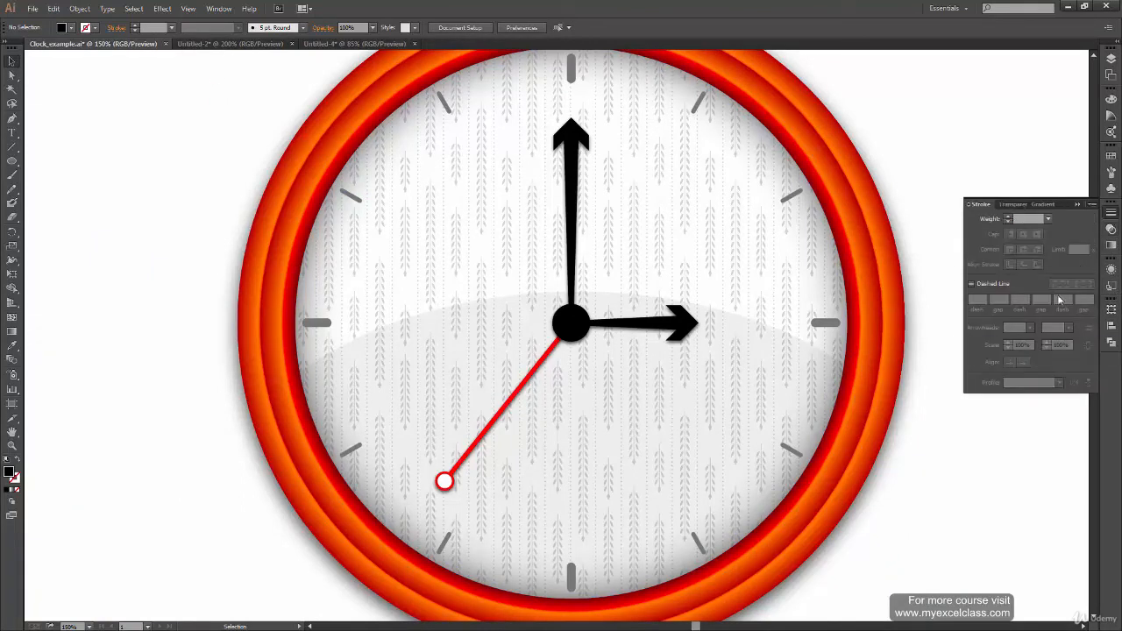
{"action": "left_click", "coordinate": [1048, 219]}
{"action": "left_click", "coordinate": [241, 46]}
{"action": "left_click", "coordinate": [259, 45]}
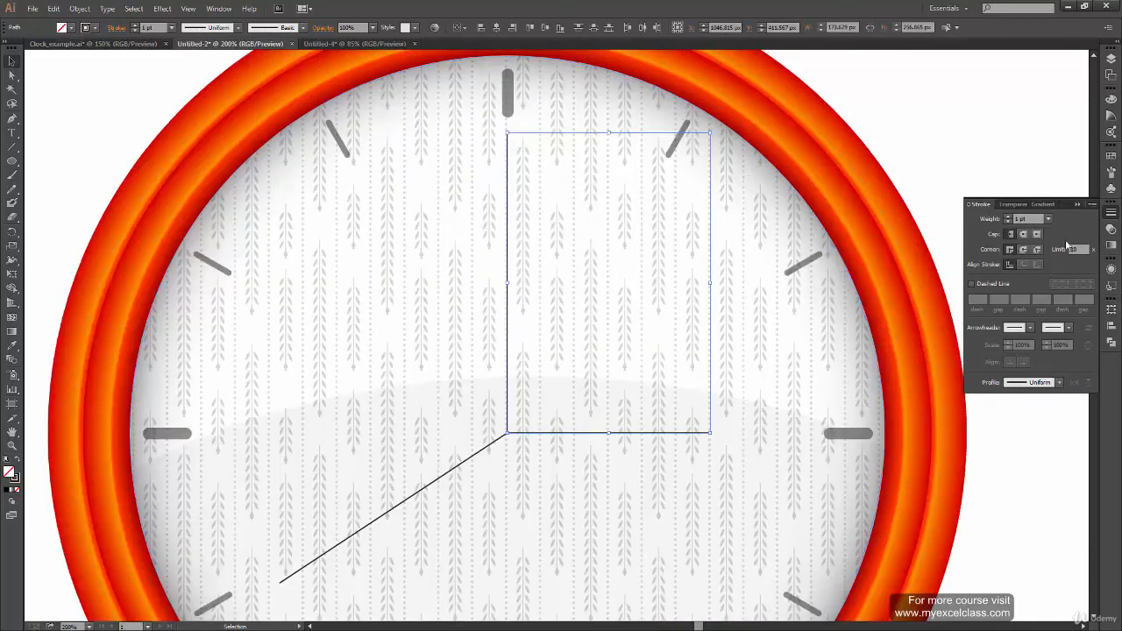
{"action": "left_click", "coordinate": [1049, 219]}
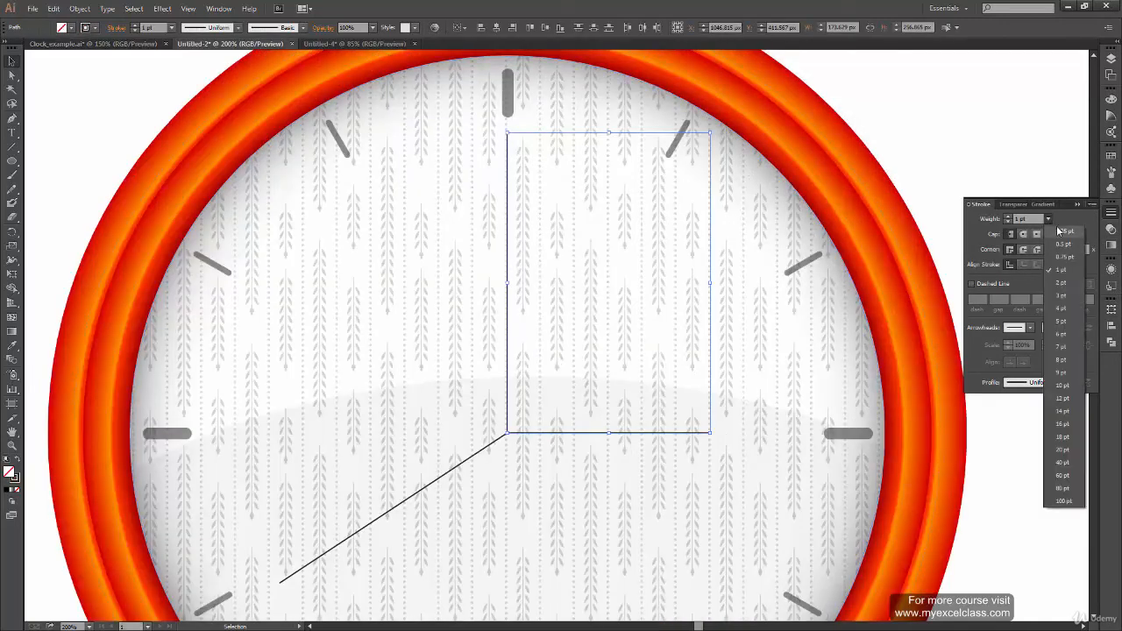
{"action": "left_click", "coordinate": [1075, 296]}
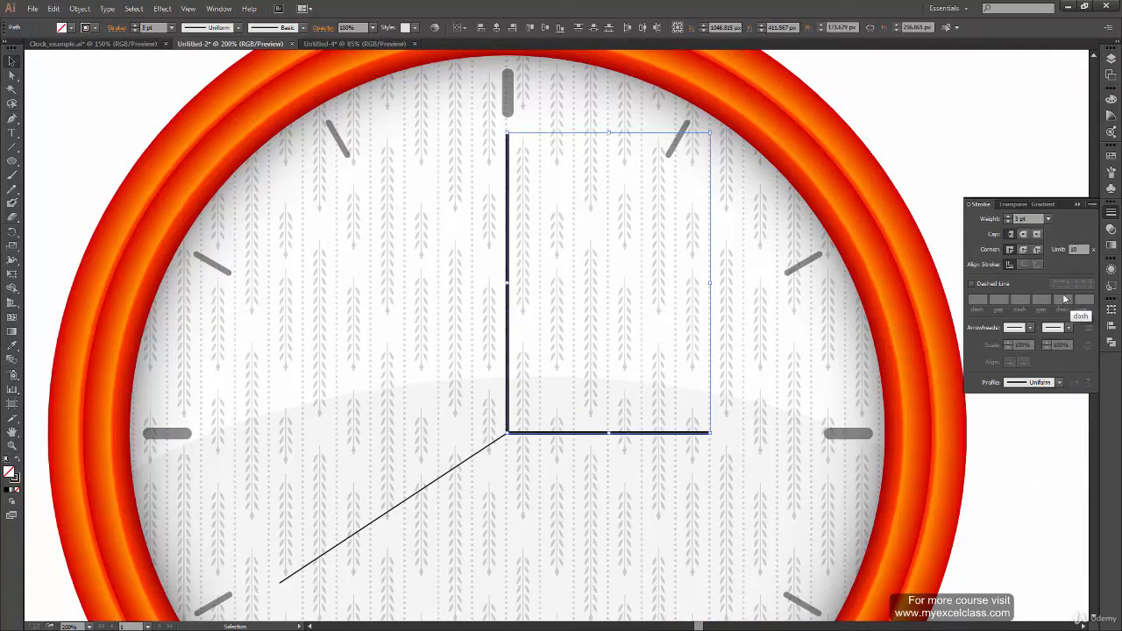
{"action": "left_click", "coordinate": [1048, 219]}
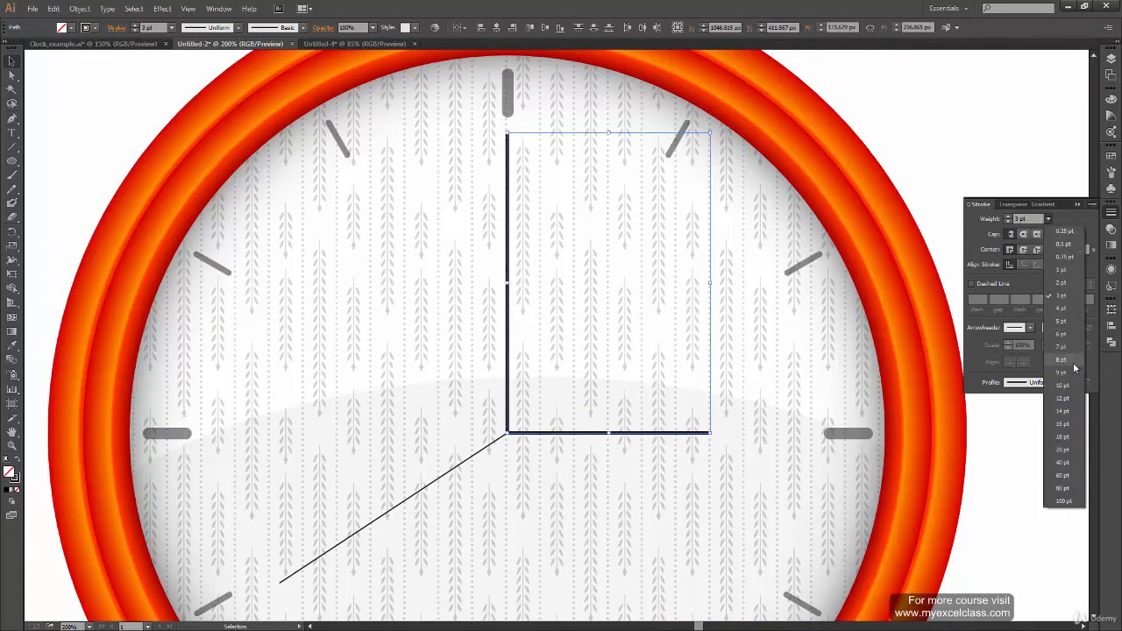
{"action": "left_click", "coordinate": [1071, 391]}
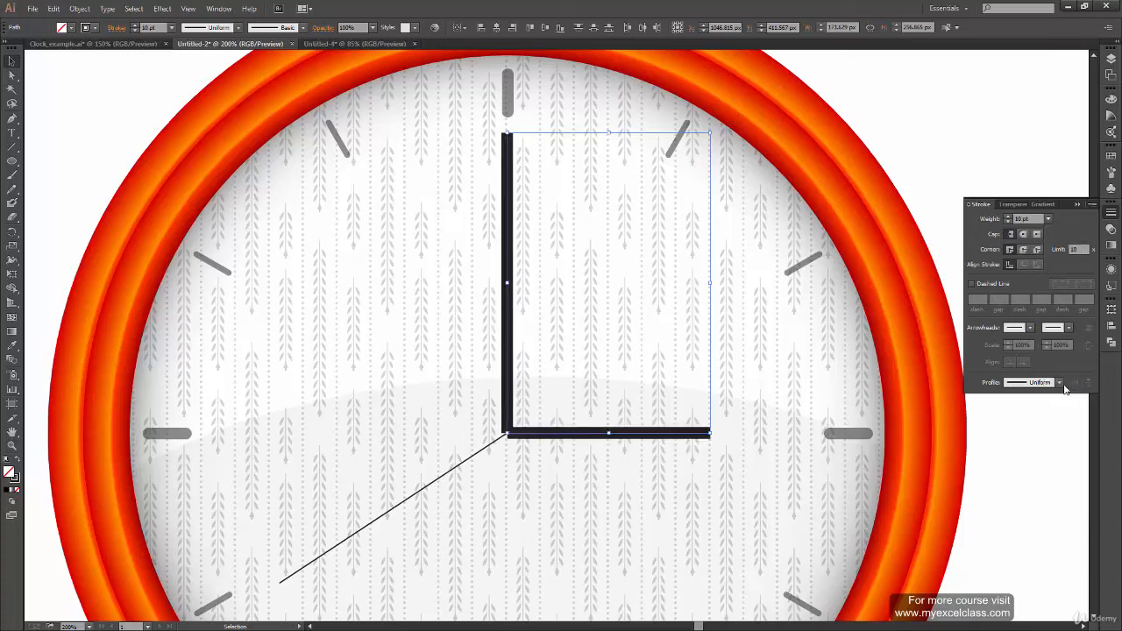
Apply the Arrow 10 arrowhead to the end of both selected hands, and compare them with Clock_example.ai
{"action": "left_click", "coordinate": [1069, 327]}
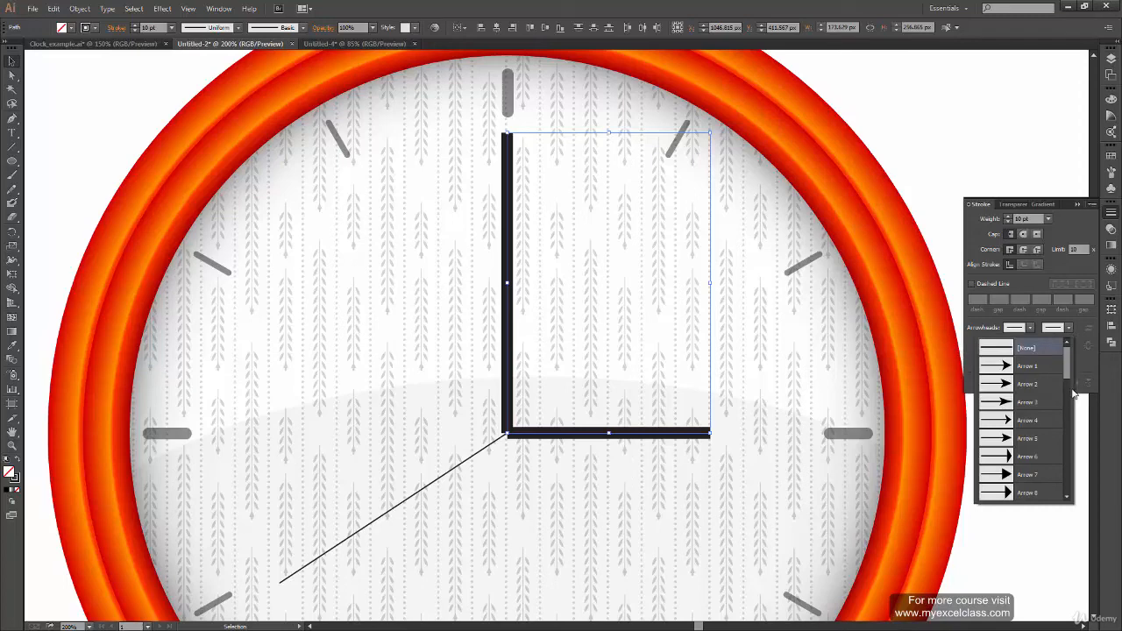
{"action": "left_click_drag", "start_coordinate": [1069, 370], "coordinate": [1037, 401]}
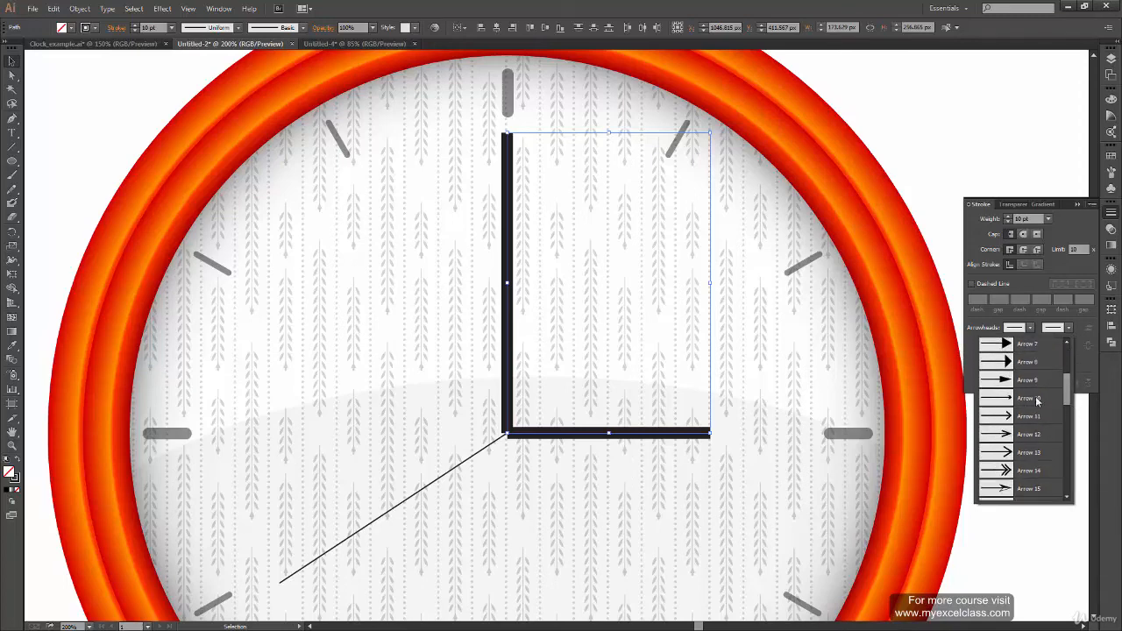
{"action": "left_click", "coordinate": [1045, 401]}
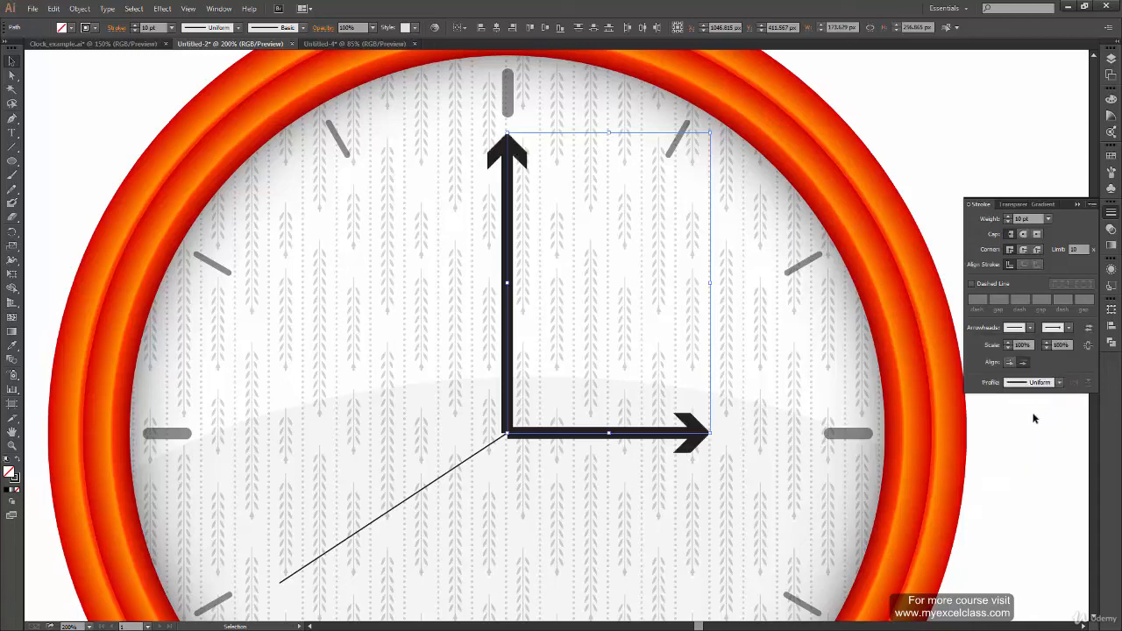
{"action": "left_click", "coordinate": [112, 44]}
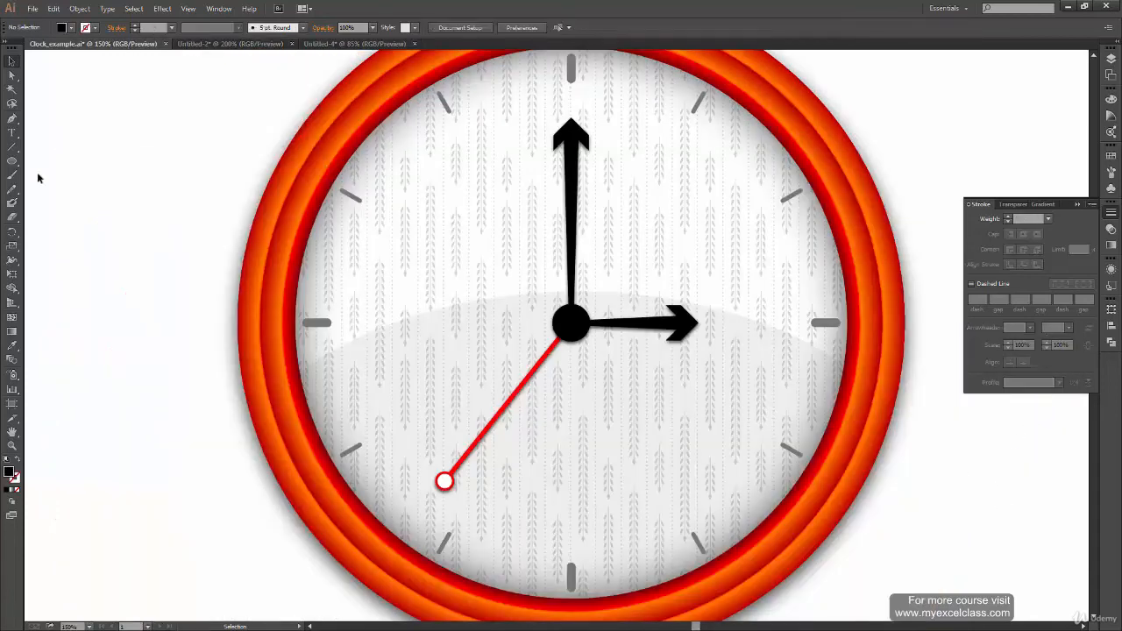
{"action": "left_click", "coordinate": [230, 43]}
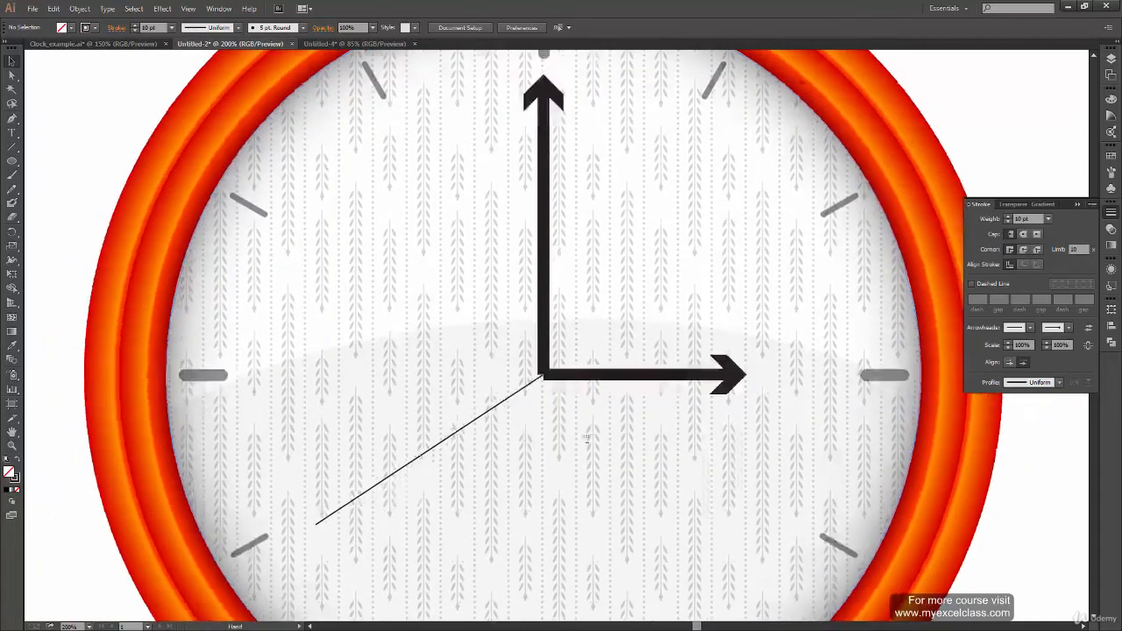
Give the diagonal second-hand line a 4 pt stroke and the hollow-circle Arrow 24 arrowhead at its outer end
{"action": "left_click", "coordinate": [421, 457]}
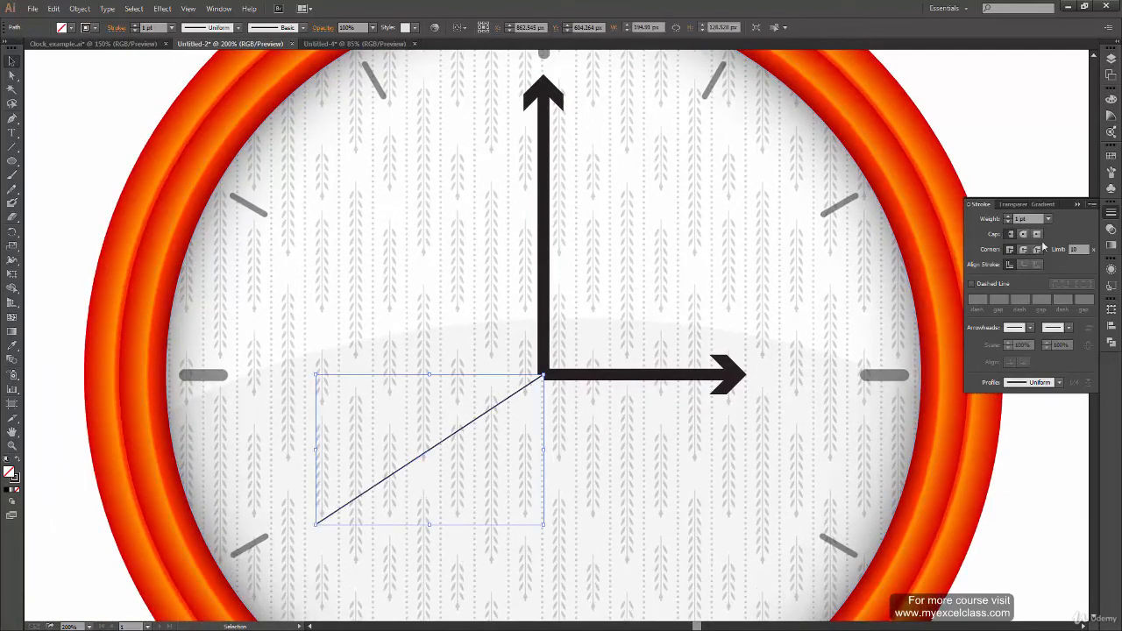
{"action": "left_click", "coordinate": [1050, 219]}
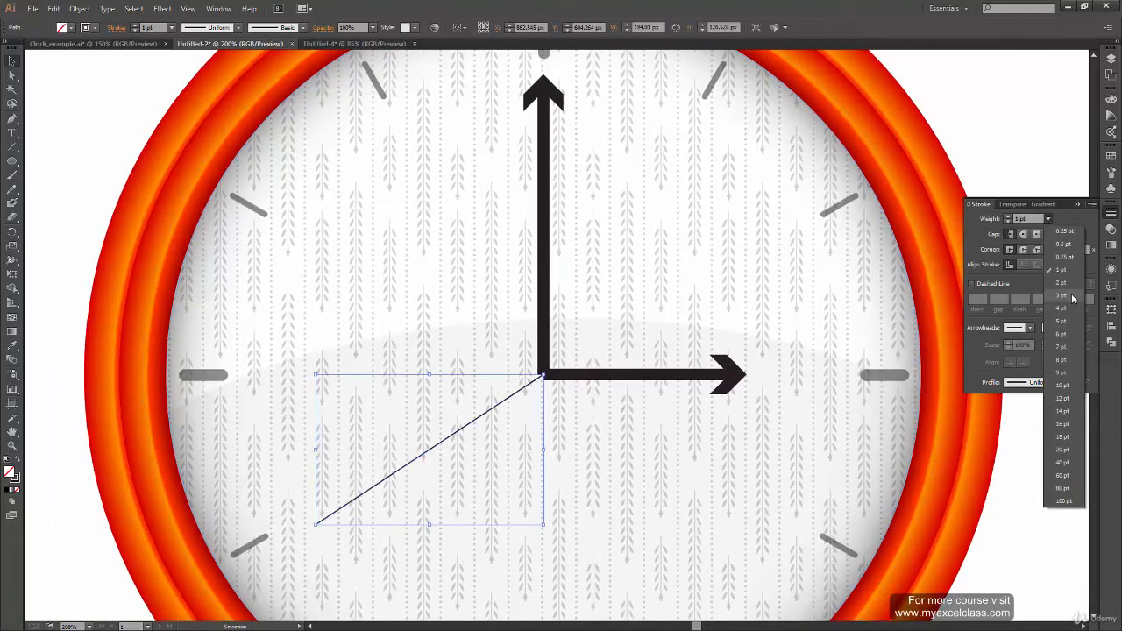
{"action": "left_click", "coordinate": [1074, 308]}
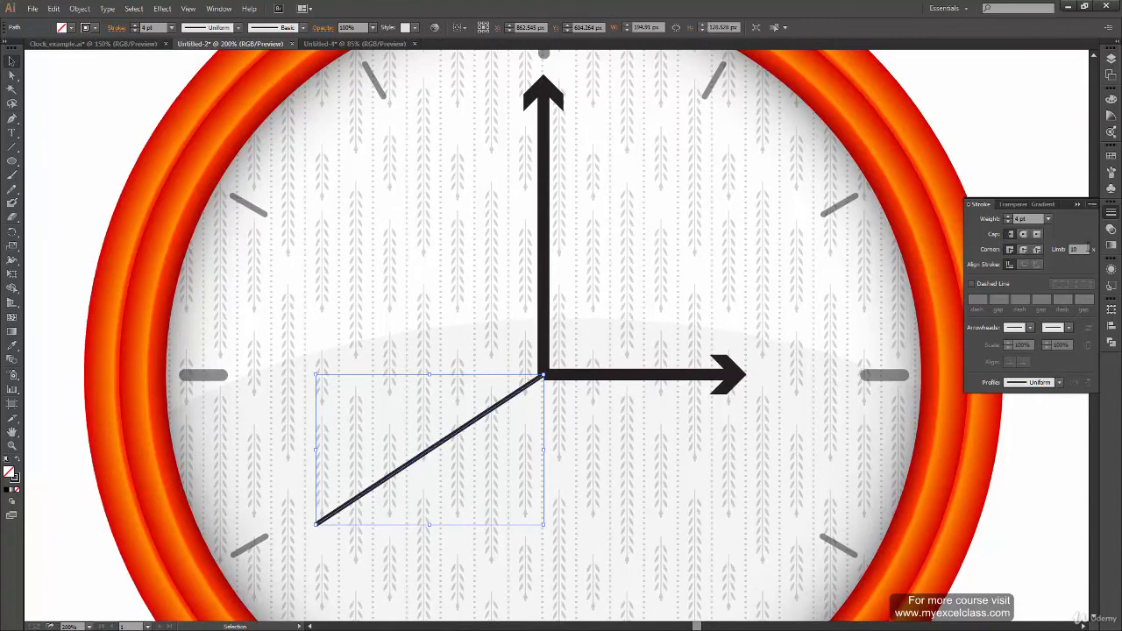
{"action": "left_click", "coordinate": [1069, 327]}
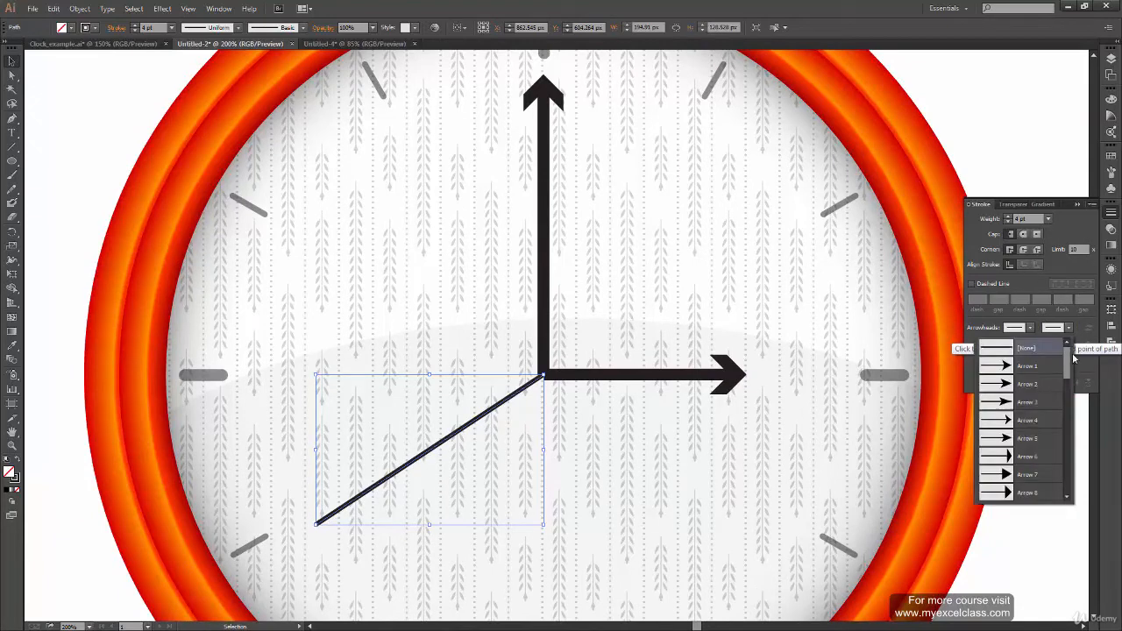
{"action": "left_click_drag", "start_coordinate": [1067, 373], "coordinate": [1068, 451]}
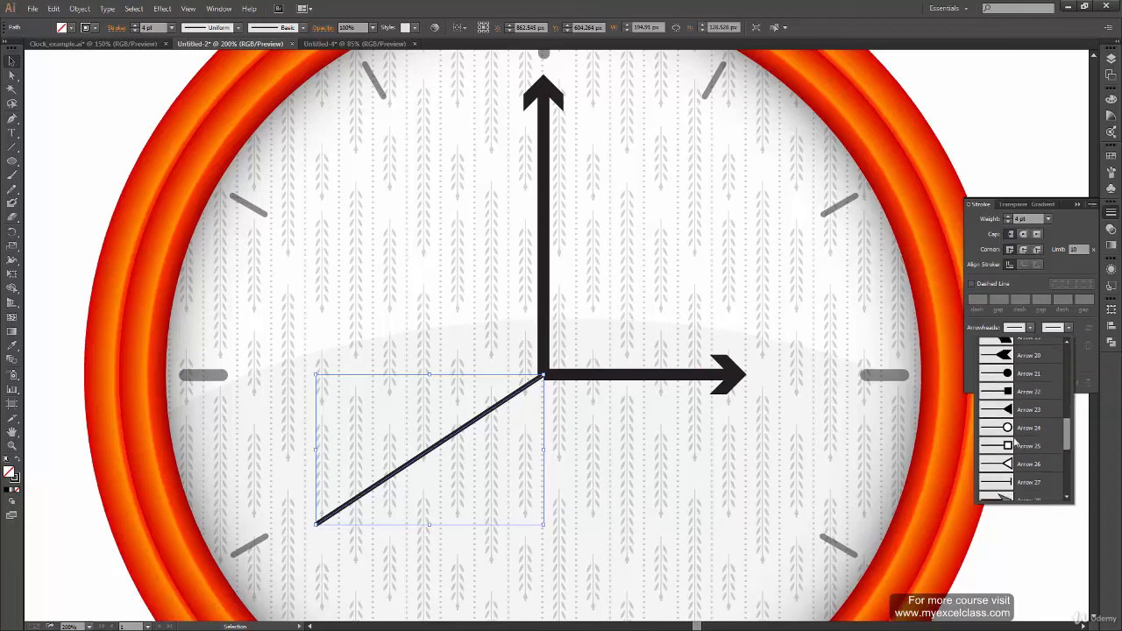
{"action": "left_click", "coordinate": [1049, 436]}
{"action": "left_click", "coordinate": [1008, 478]}
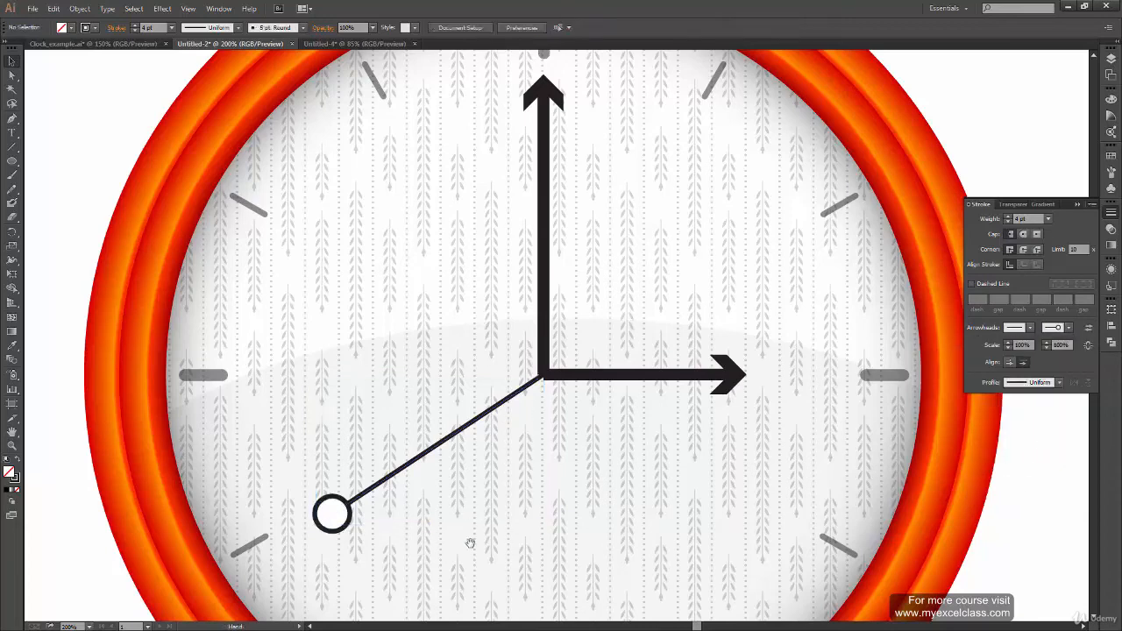
Scale the second hand's circular arrowhead down to 70% and deselect the line
{"action": "left_click_drag", "start_coordinate": [335, 512], "coordinate": [342, 463]}
{"action": "left_click", "coordinate": [344, 461]}
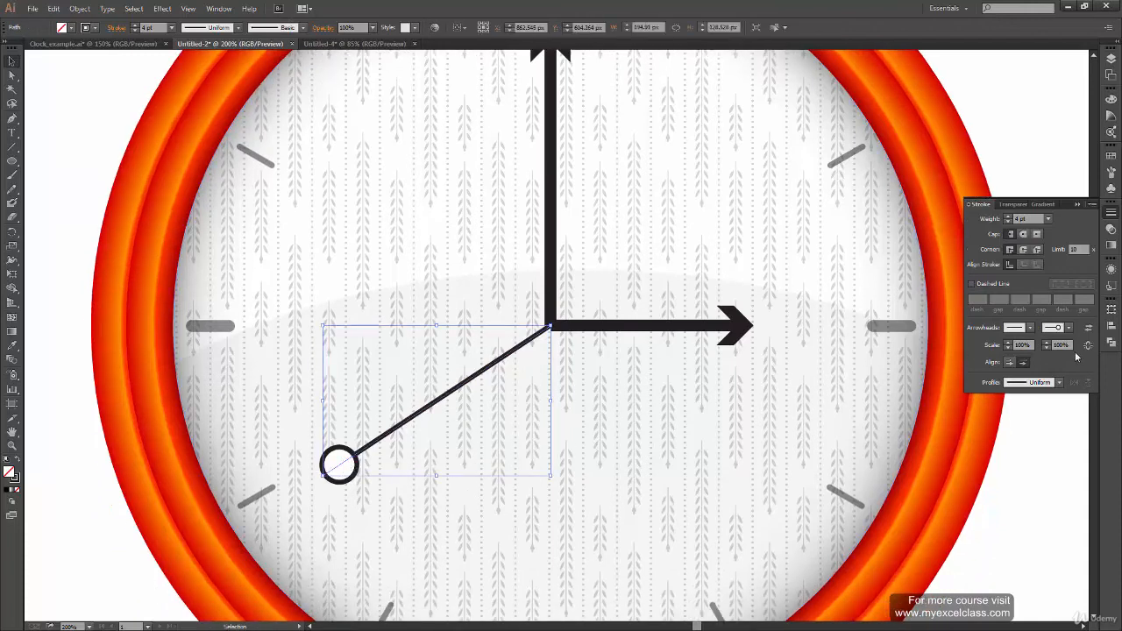
{"action": "left_click", "coordinate": [1046, 348]}
{"action": "left_click", "coordinate": [1046, 348]}
{"action": "left_click", "coordinate": [1047, 349]}
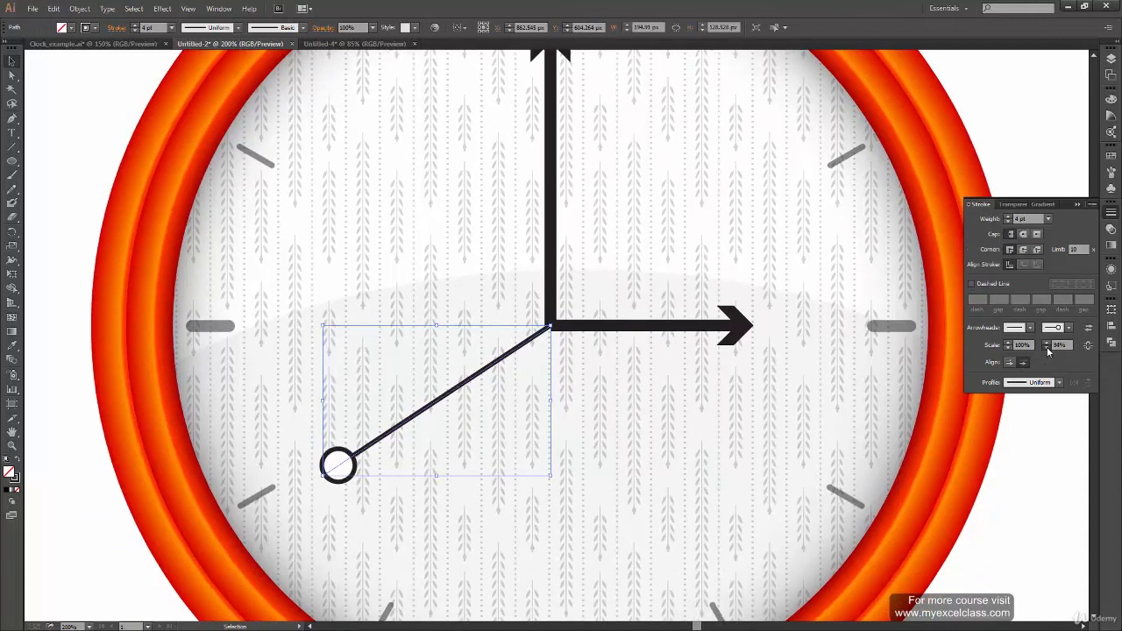
{"action": "left_click", "coordinate": [1047, 349]}
{"action": "left_click", "coordinate": [1047, 348]}
{"action": "left_click", "coordinate": [1047, 349]}
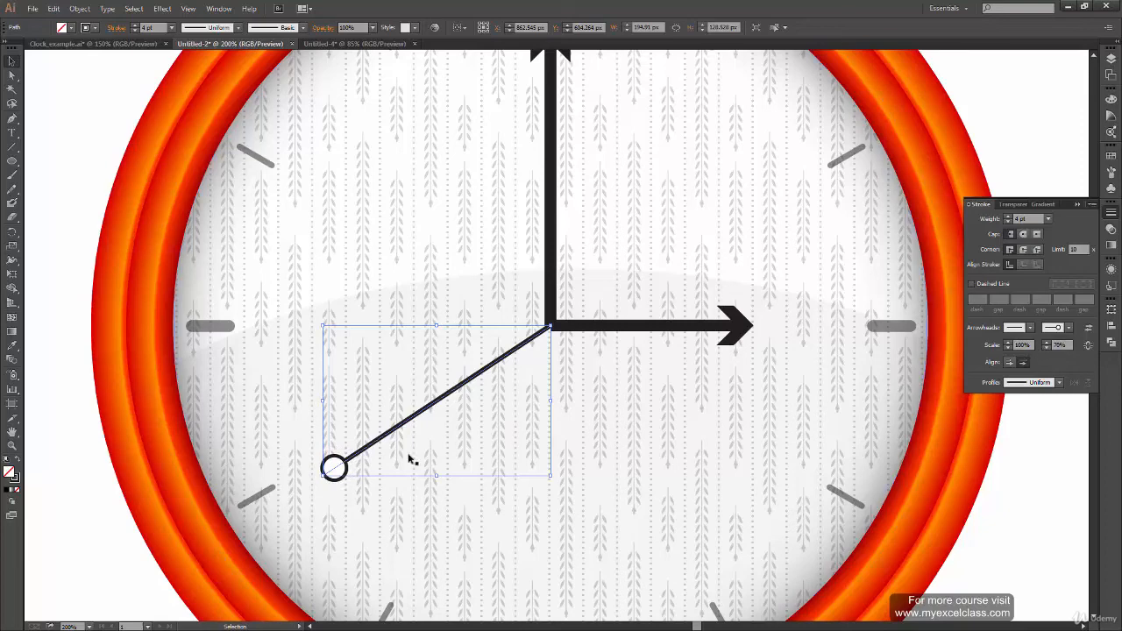
{"action": "left_click", "coordinate": [1023, 443]}
Select the horizontal hour hand, activate the Width tool, and isolate the hand's path
{"action": "key", "text": "space"}
{"action": "left_click_drag", "start_coordinate": [498, 441], "coordinate": [458, 524]}
{"action": "left_click_drag", "start_coordinate": [533, 463], "coordinate": [471, 485]}
{"action": "left_click", "coordinate": [550, 431]}
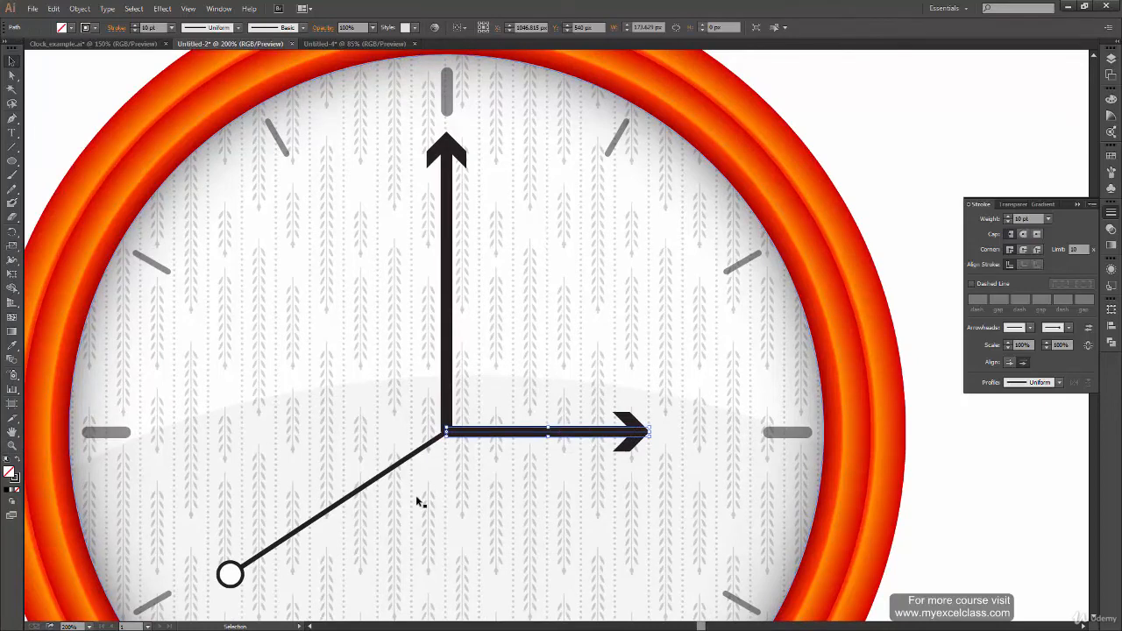
{"action": "key", "text": "shift+w"}
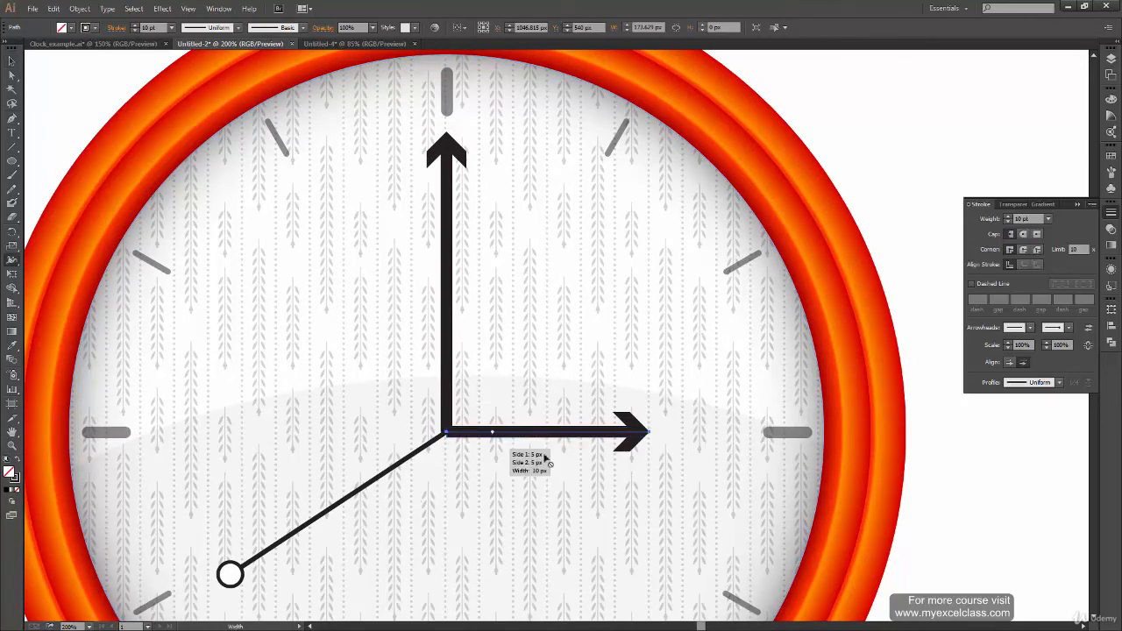
{"action": "right_click", "coordinate": [624, 431]}
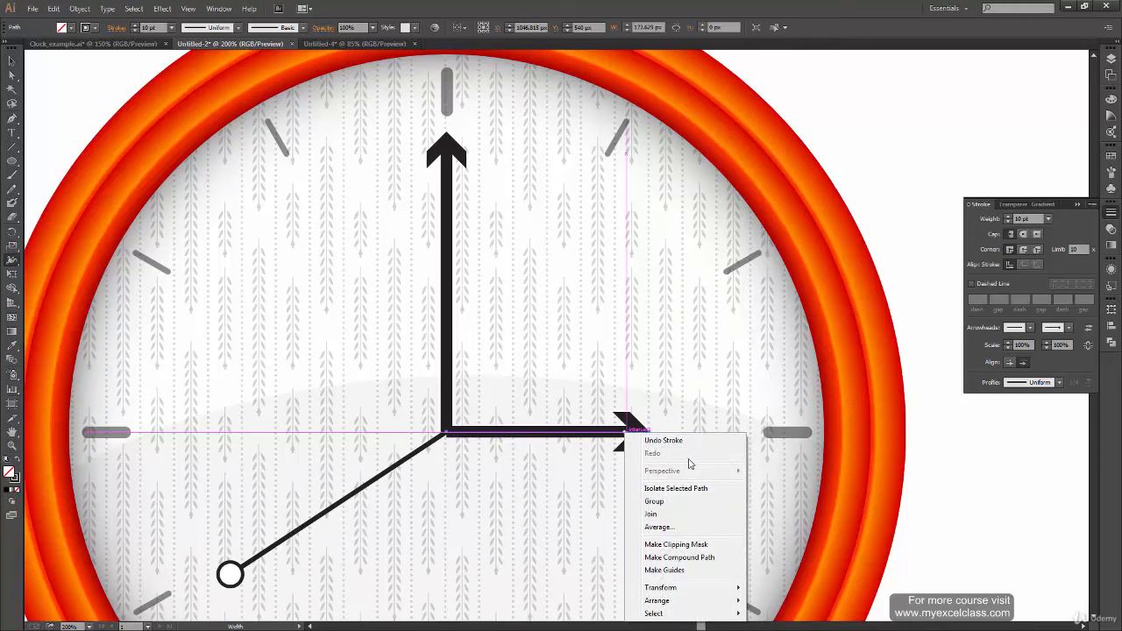
{"action": "left_click", "coordinate": [717, 495]}
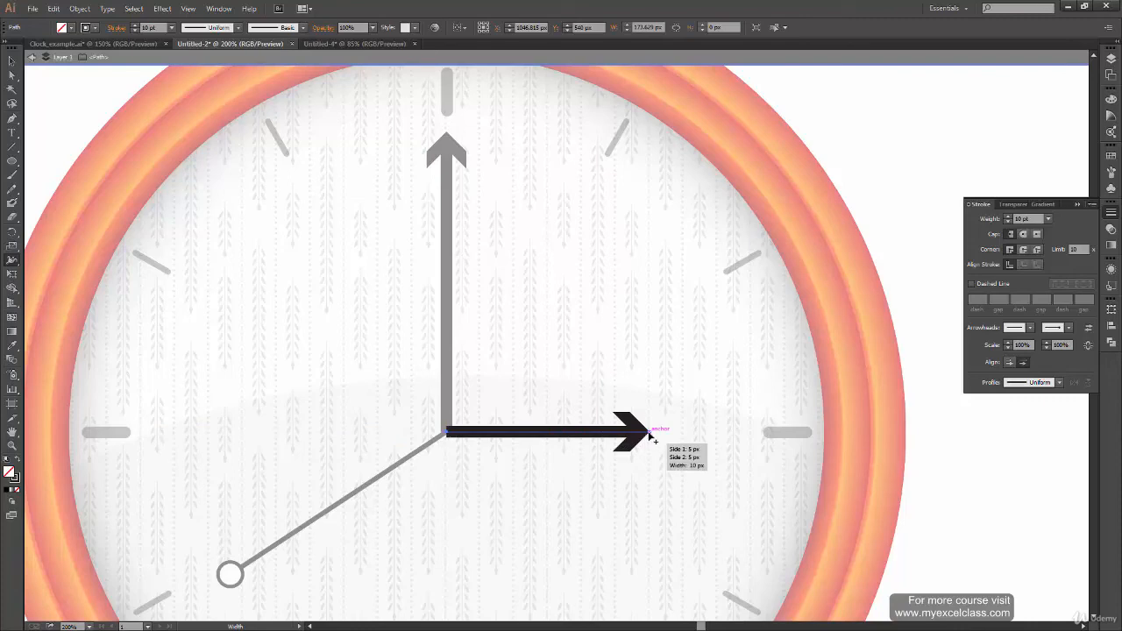
Widen the hour hand's stroke at its arrow tip to a total width of 20 px, 10 px on each side
{"action": "left_click_drag", "start_coordinate": [650, 435], "coordinate": [649, 445]}
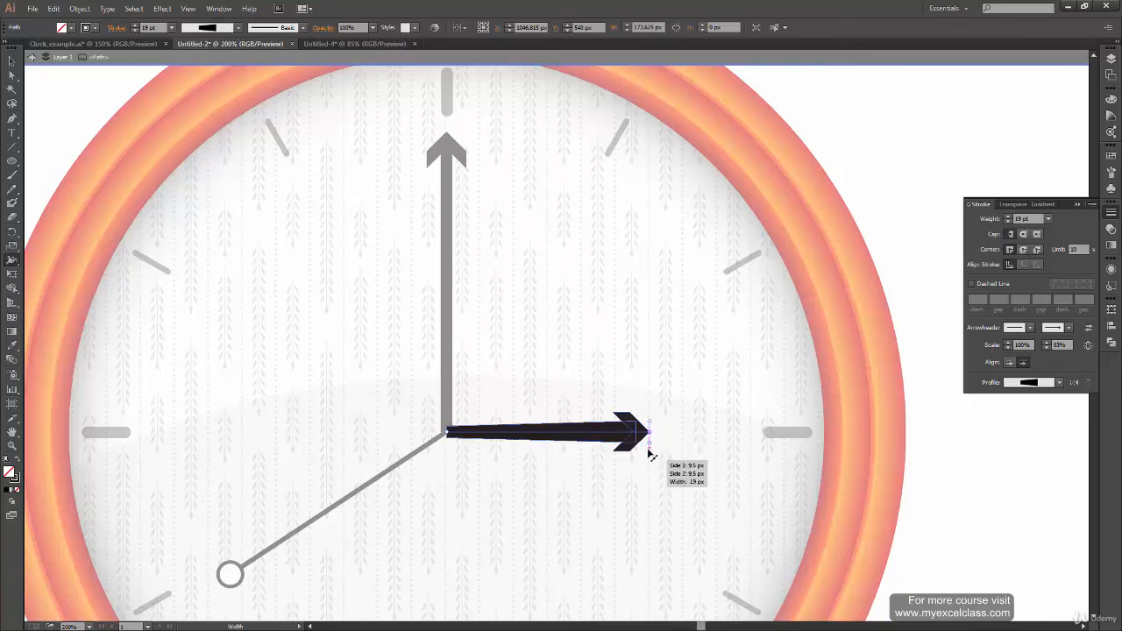
{"action": "left_click_drag", "start_coordinate": [647, 451], "coordinate": [653, 455]}
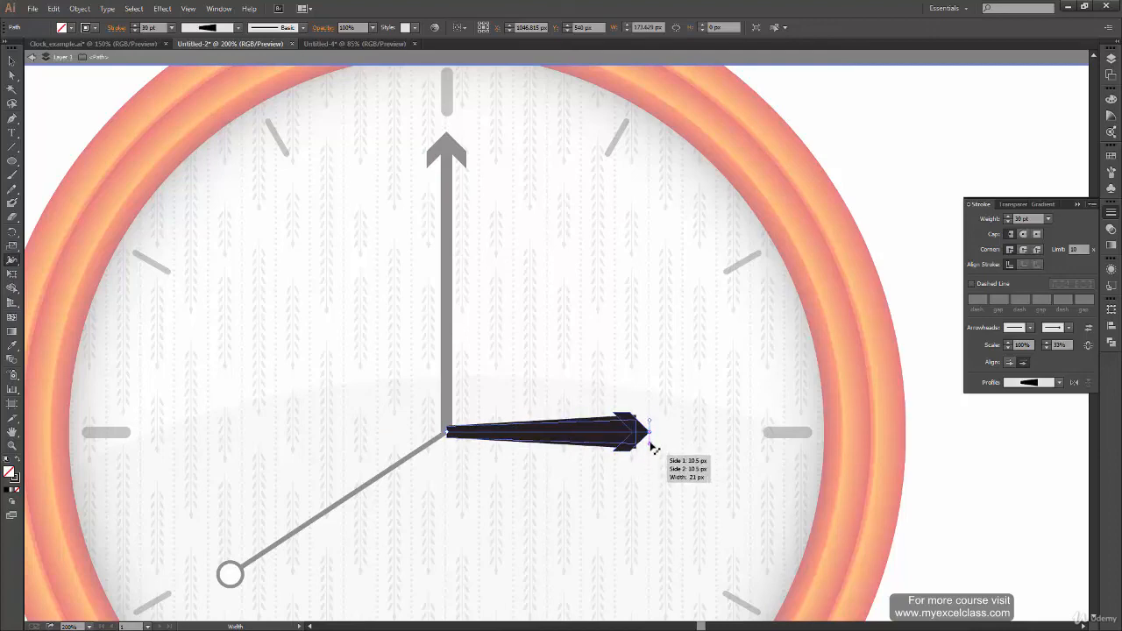
{"action": "key", "text": "ctrl+z"}
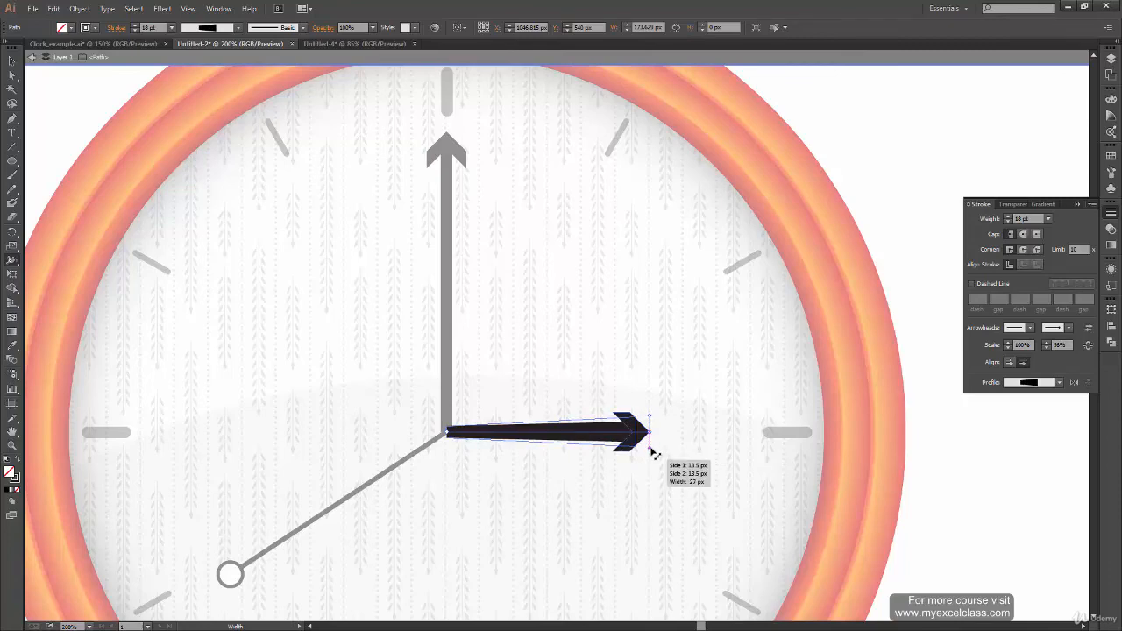
{"action": "left_click_drag", "start_coordinate": [653, 452], "coordinate": [652, 447]}
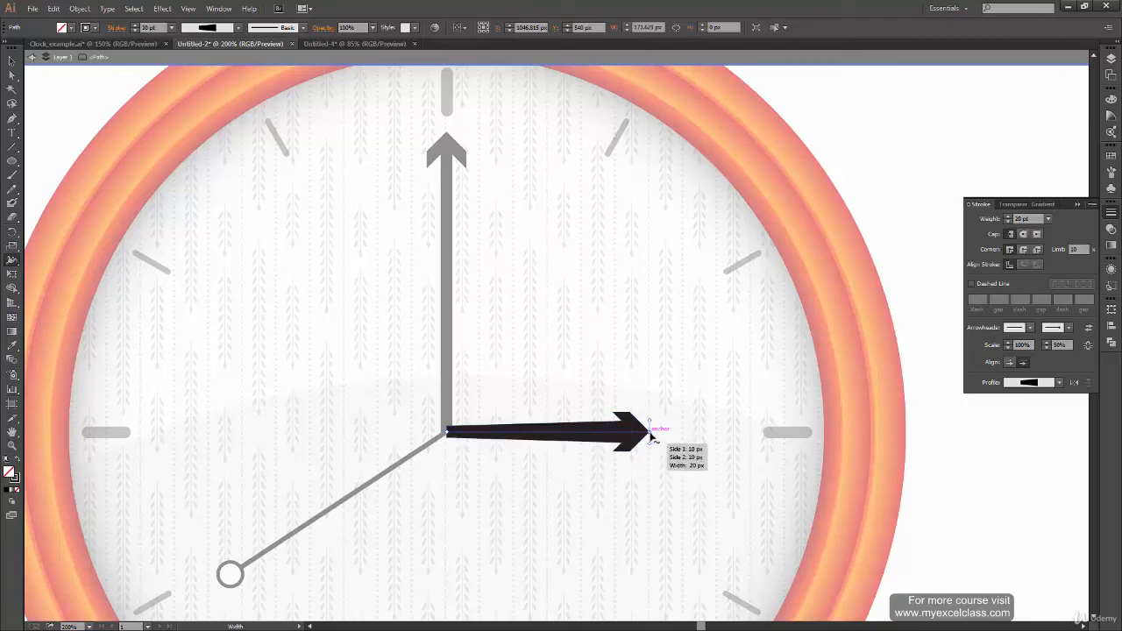
{"action": "double_click", "coordinate": [650, 433]}
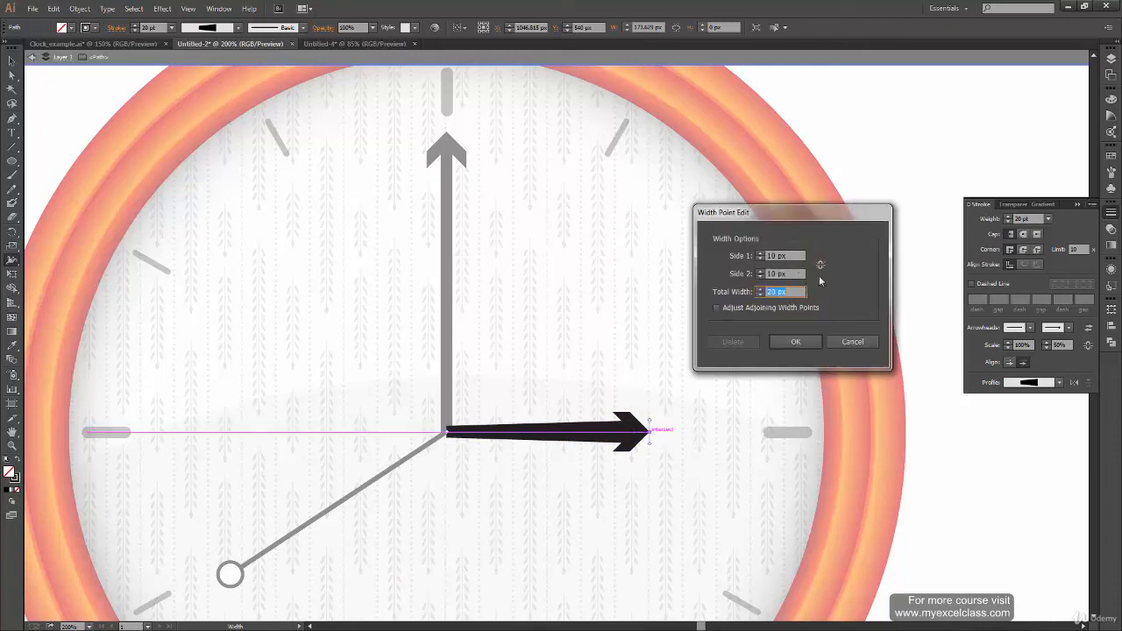
{"action": "left_click", "coordinate": [814, 347]}
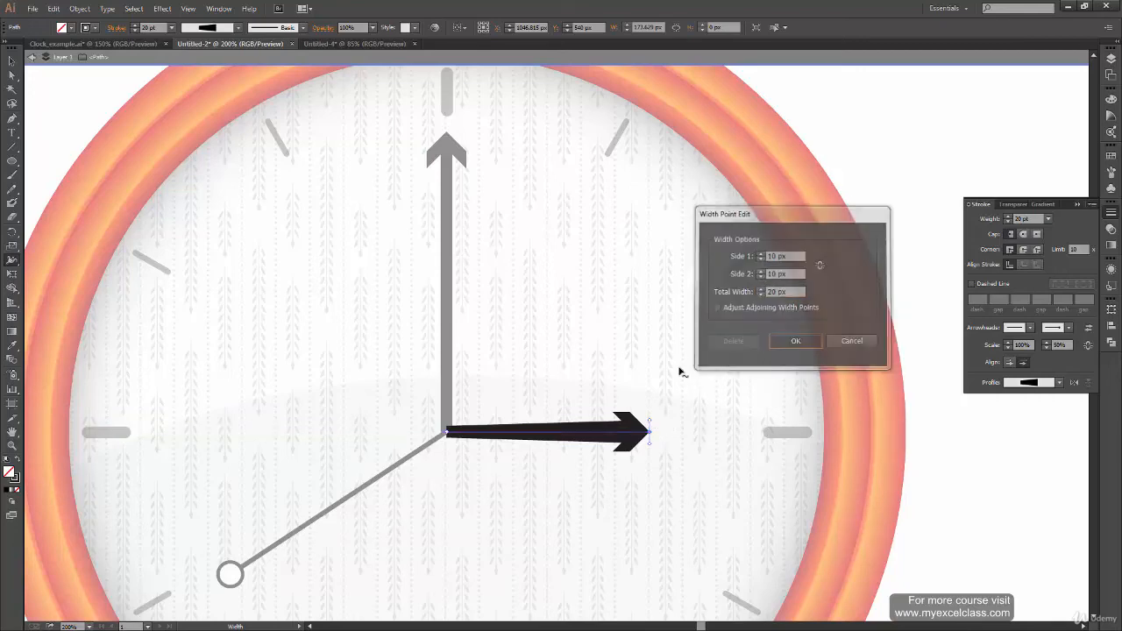
Check the stroke width point settings at the hour hand's inner end
{"action": "double_click", "coordinate": [448, 436]}
{"action": "left_click", "coordinate": [789, 255]}
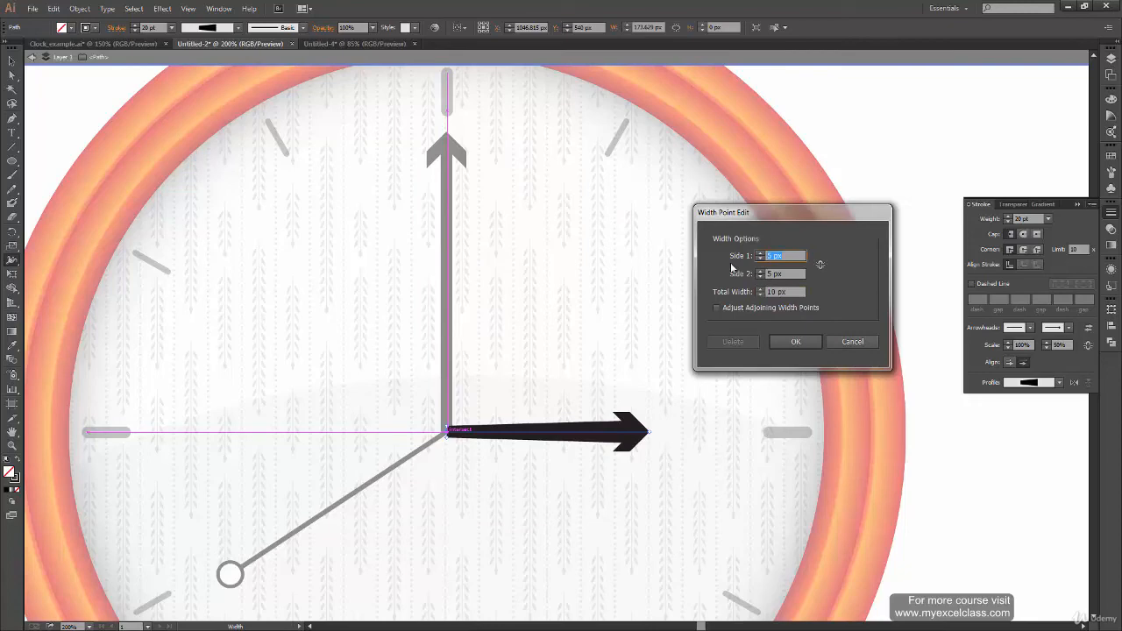
{"action": "left_click", "coordinate": [792, 294]}
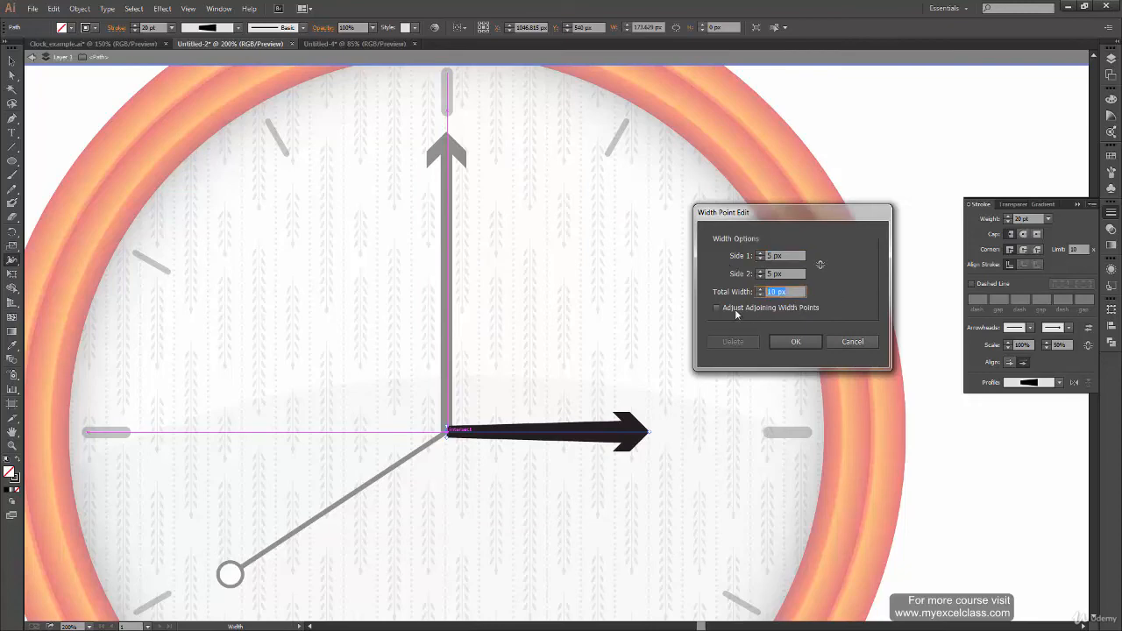
{"action": "left_click", "coordinate": [798, 340]}
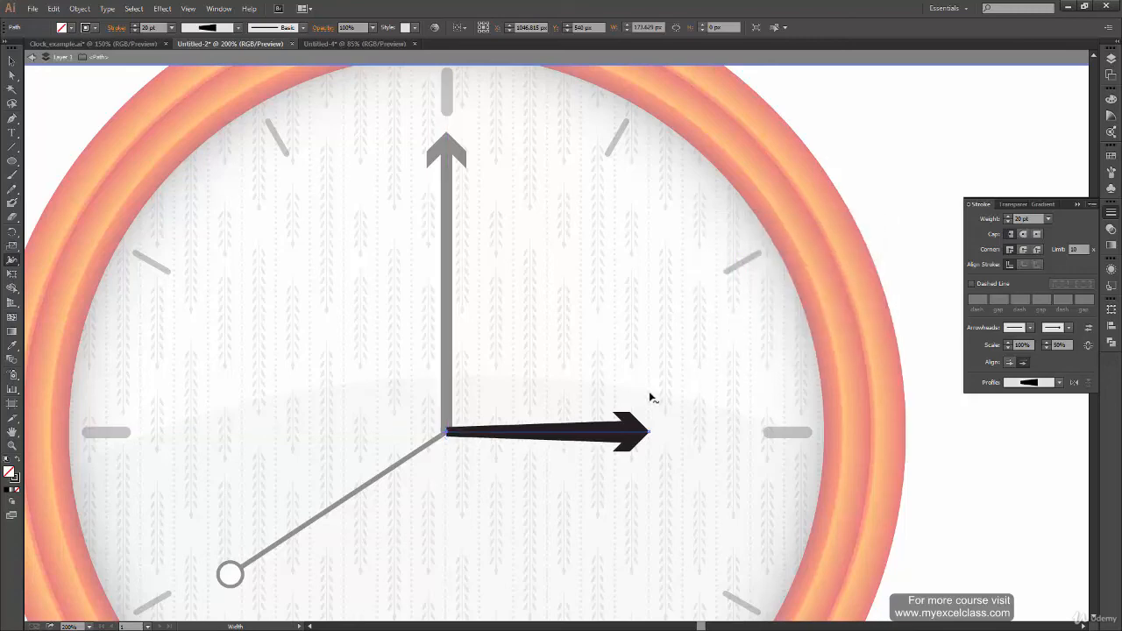
Leave the hour hand's isolation, isolate the vertical minute hand's path, and activate the Width tool
{"action": "left_click", "coordinate": [11, 60]}
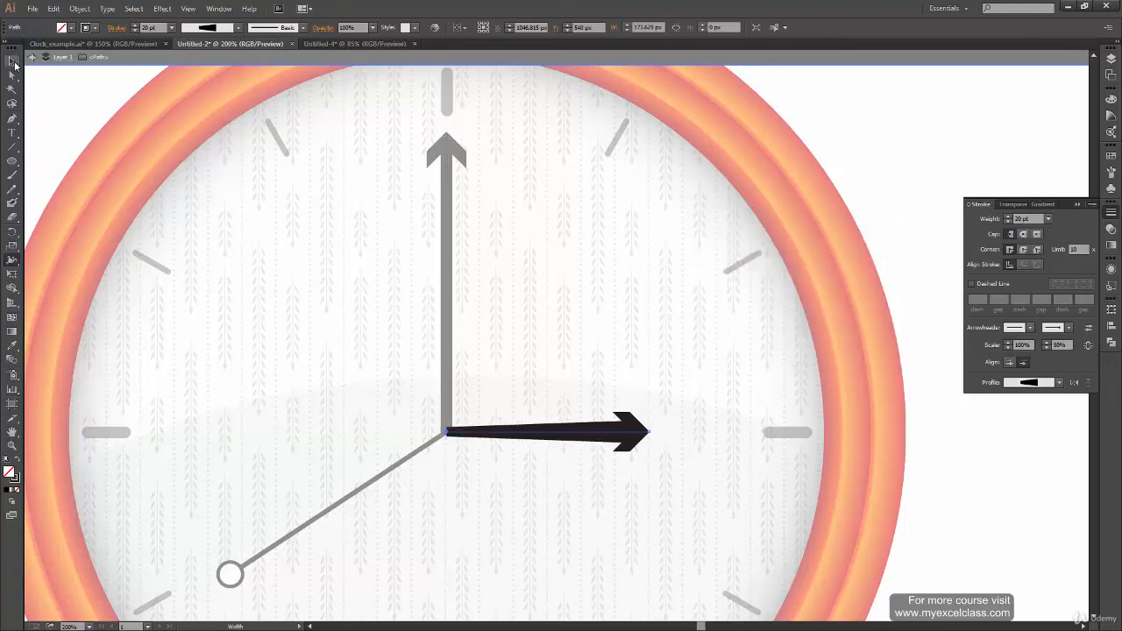
{"action": "left_click", "coordinate": [651, 270]}
{"action": "double_click", "coordinate": [474, 305]}
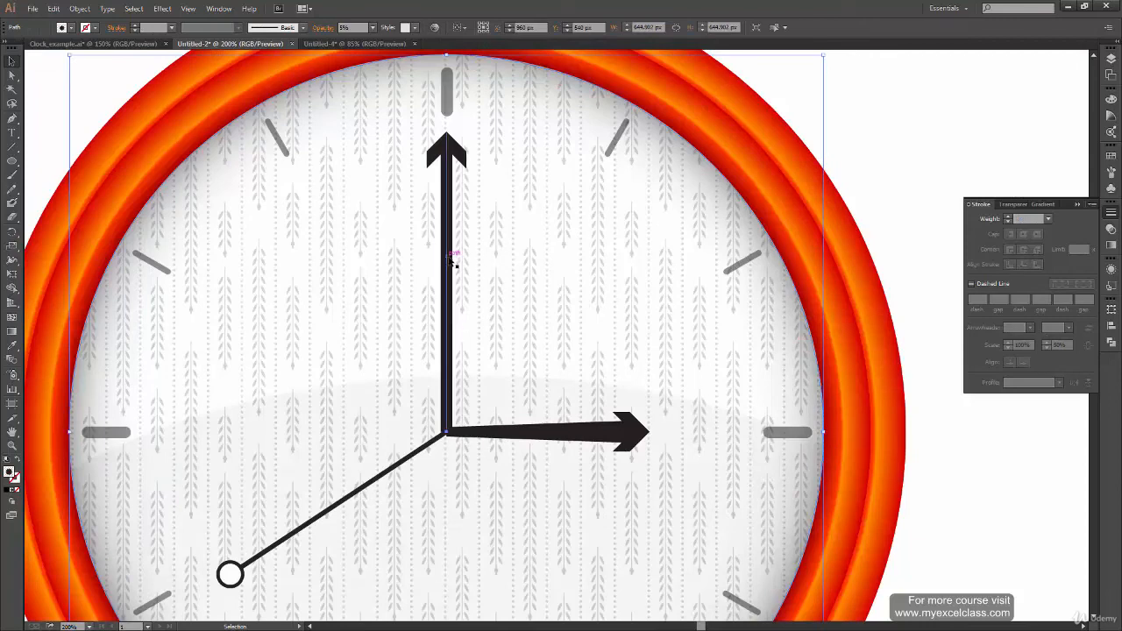
{"action": "left_click", "coordinate": [449, 263]}
{"action": "right_click", "coordinate": [448, 268]}
{"action": "left_click", "coordinate": [511, 324]}
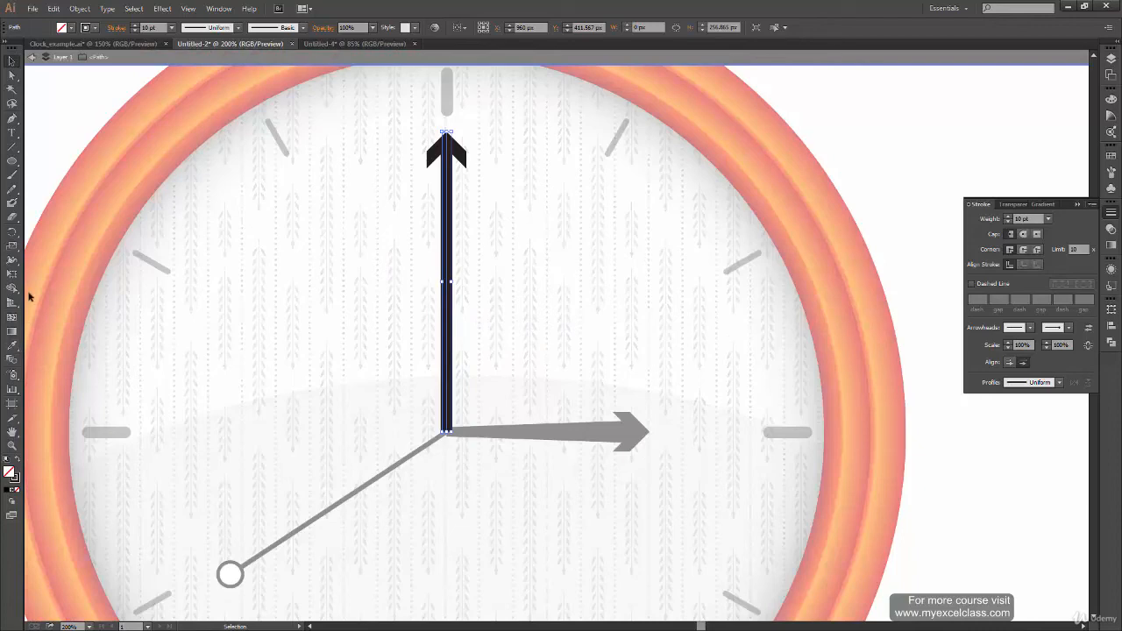
{"action": "key", "text": "shift+w"}
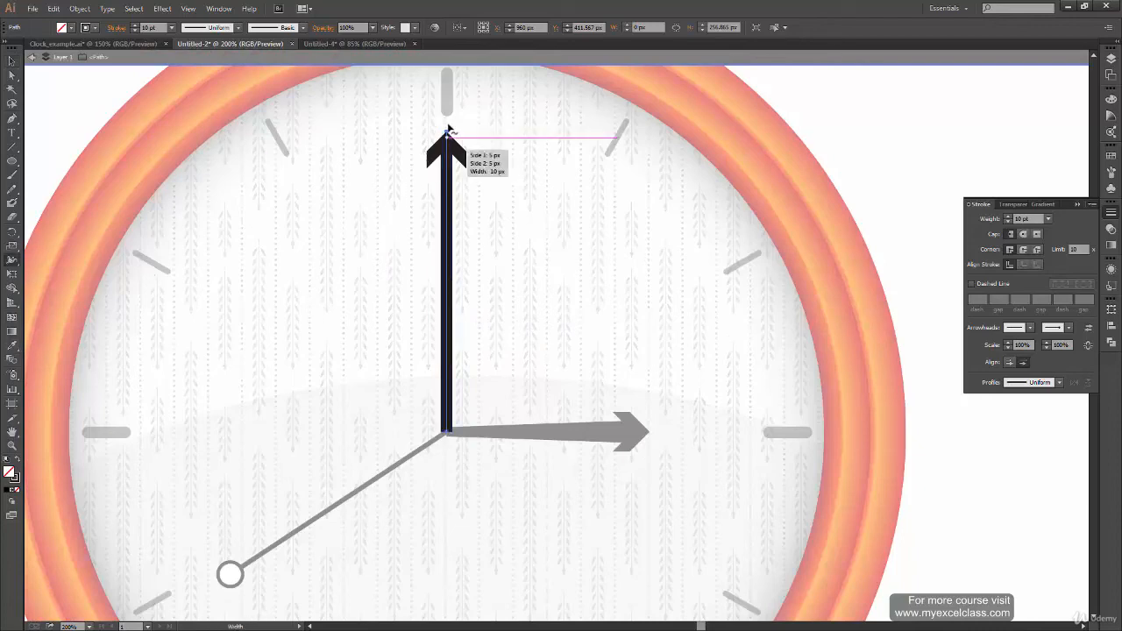
Widen the minute hand's stroke at its arrow tip to a total of 20 px, 10 px on each side
{"action": "double_click", "coordinate": [449, 131]}
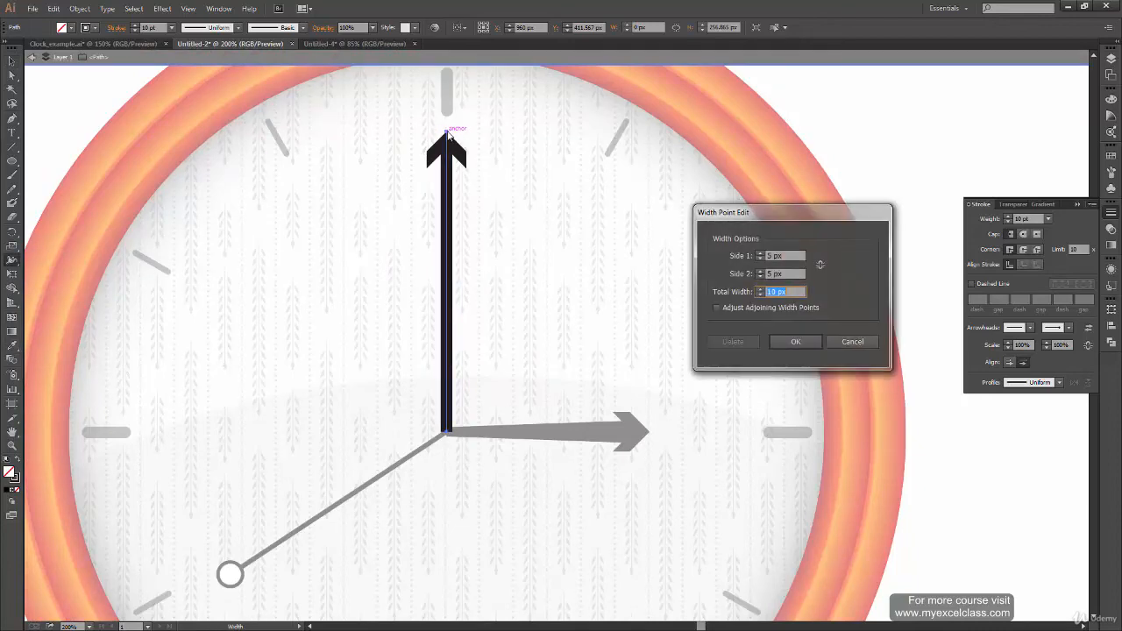
{"action": "left_click", "coordinate": [770, 254]}
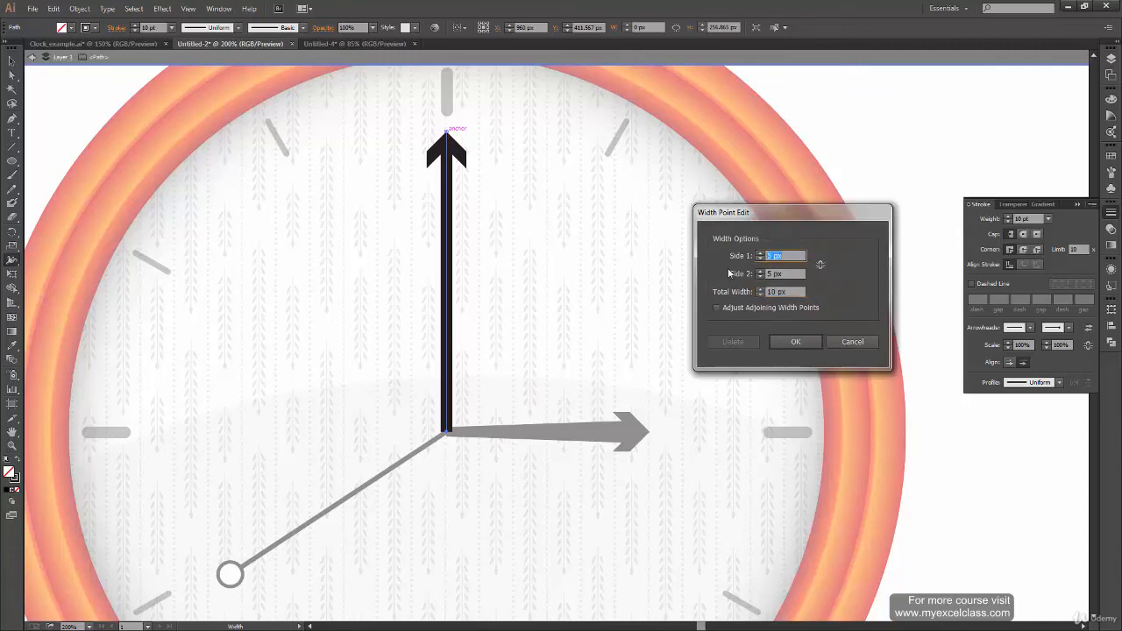
{"action": "type", "text": "10"}
{"action": "key", "text": "Tab"}
{"action": "type", "text": "10"}
{"action": "key", "text": "Tab"}
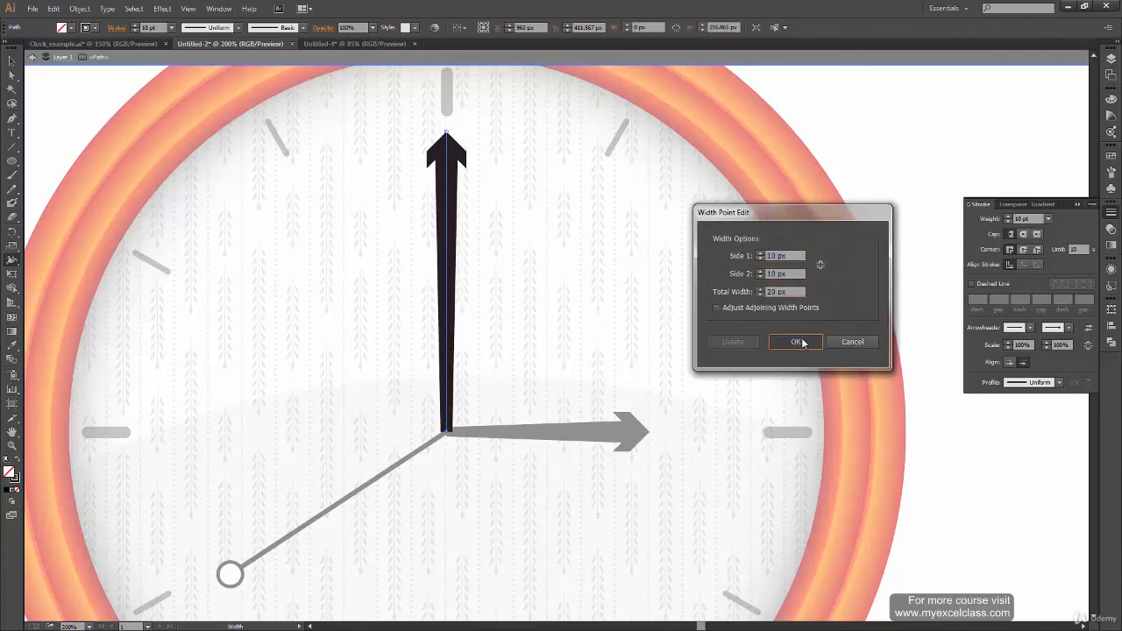
{"action": "left_click", "coordinate": [795, 341]}
Narrow the minute hand's stroke at its inner end to 4 px on each side and exit isolation mode
{"action": "double_click", "coordinate": [447, 433]}
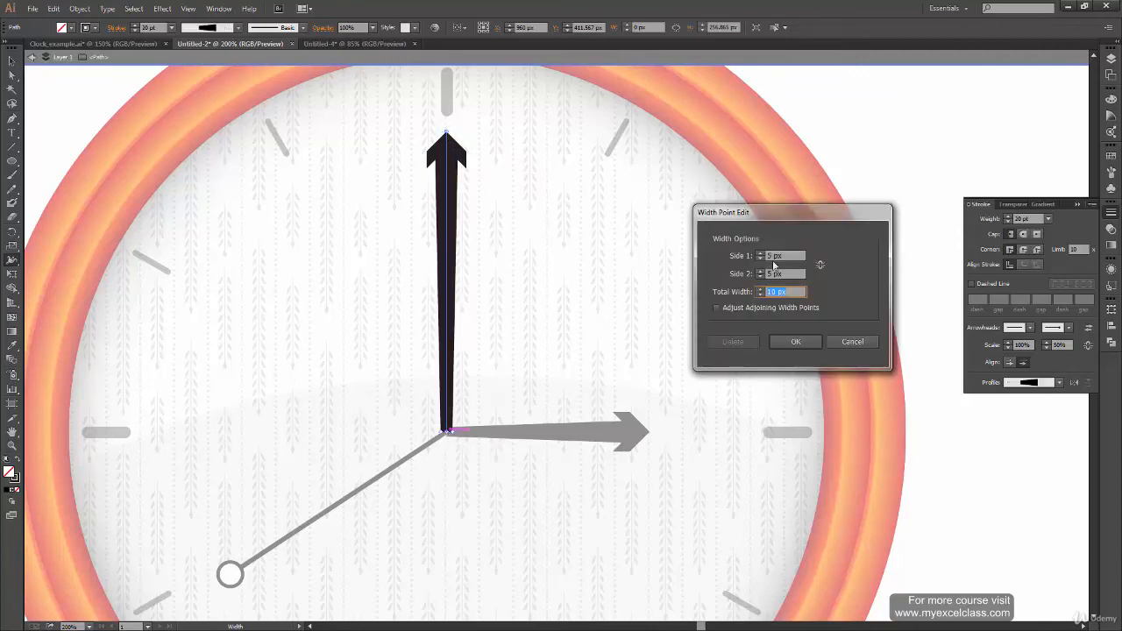
{"action": "type", "text": "4"}
{"action": "key", "text": "Tab"}
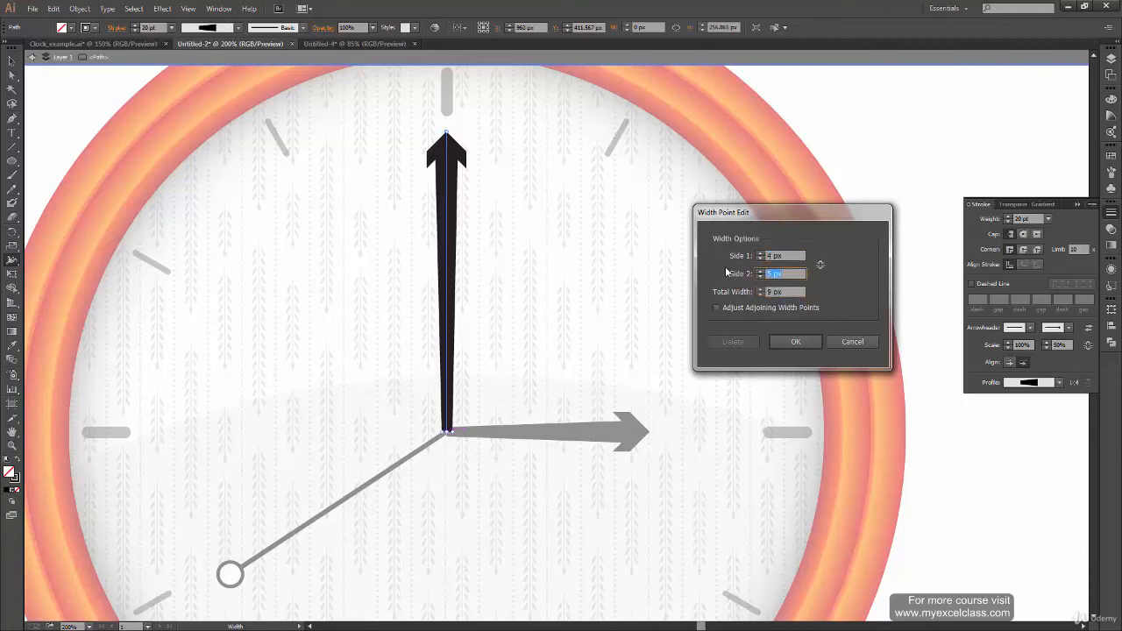
{"action": "type", "text": "4"}
{"action": "key", "text": "Tab"}
{"action": "key", "text": "Return"}
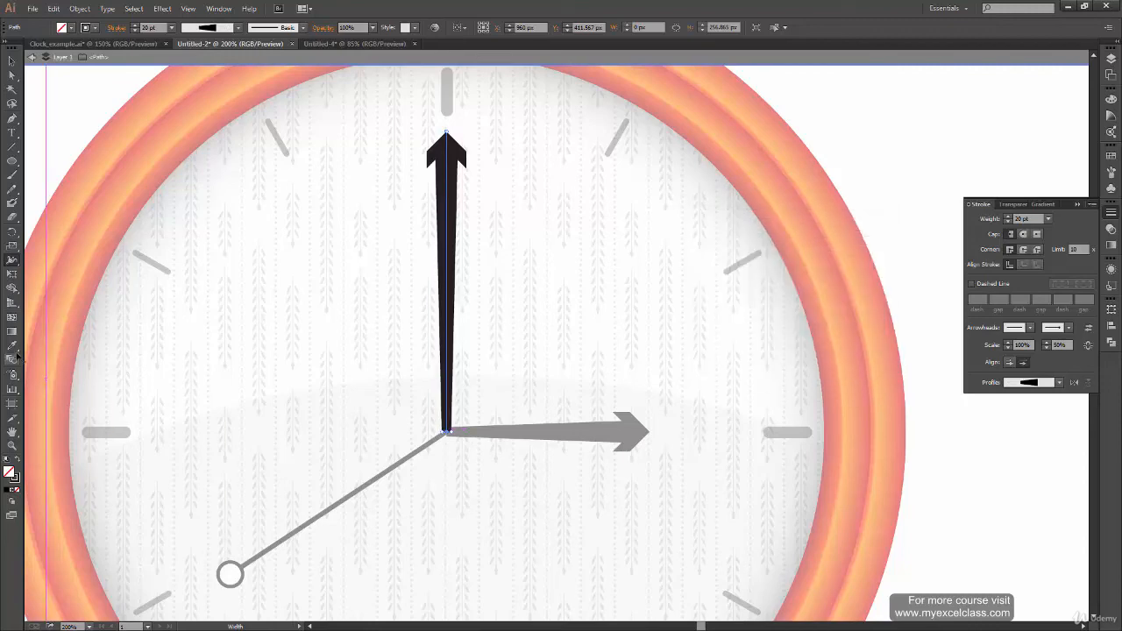
{"action": "left_click", "coordinate": [12, 60]}
{"action": "double_click", "coordinate": [915, 199]}
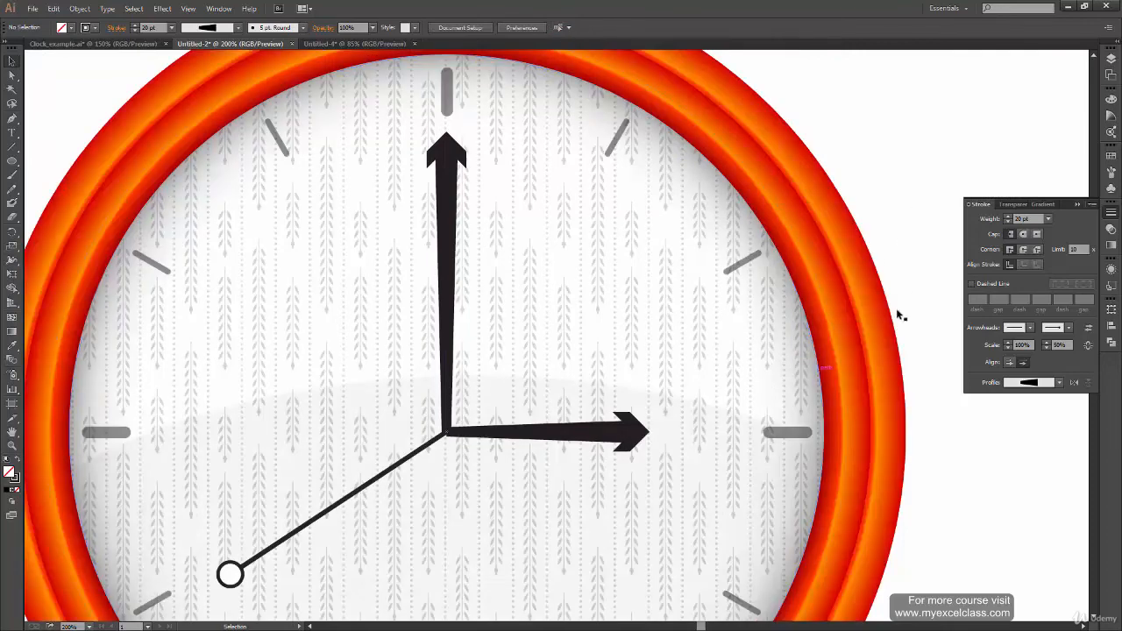
Duplicate the clock face circle in place and scale the copy about its centre down to about 28 px wide
{"action": "scroll", "coordinate": [731, 396], "scroll_direction": "down", "scroll_amount": 2}
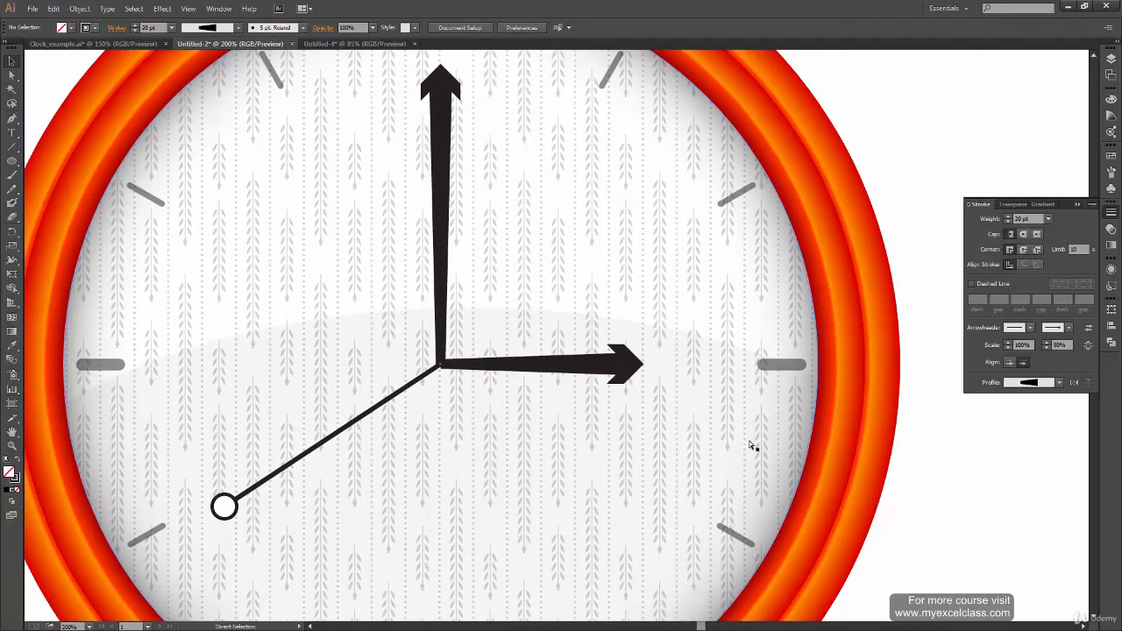
{"action": "key", "text": "ctrl+minus"}
{"action": "key", "text": "ctrl+minus"}
{"action": "left_click", "coordinate": [645, 455]}
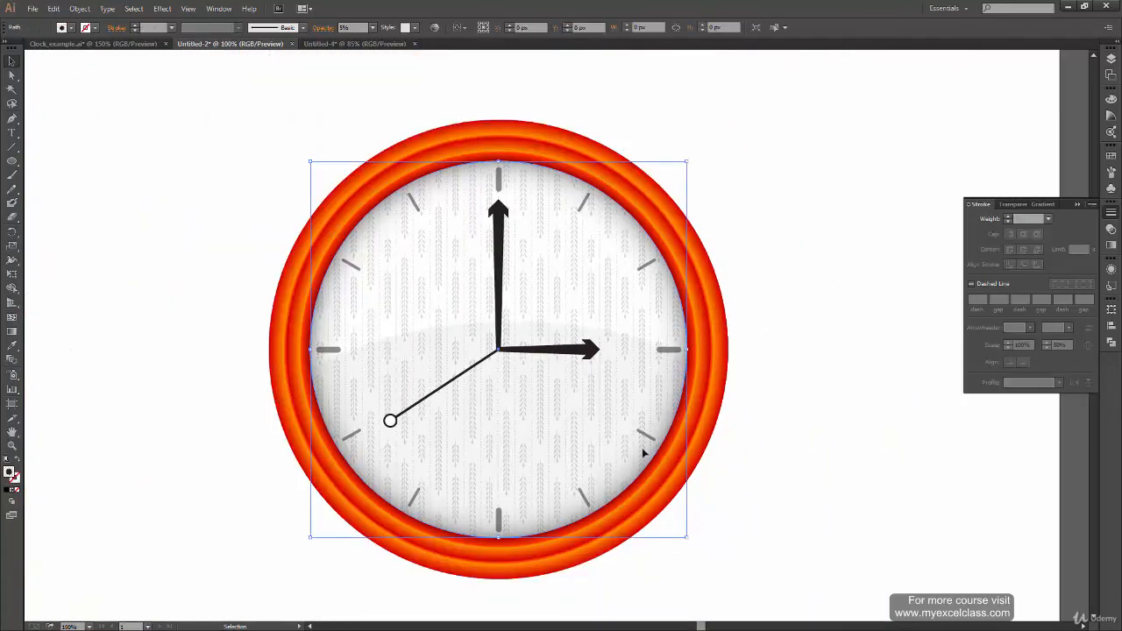
{"action": "left_click", "coordinate": [637, 457], "text": "ctrl"}
{"action": "key", "text": "ctrl+c"}
{"action": "key", "text": "ctrl+f"}
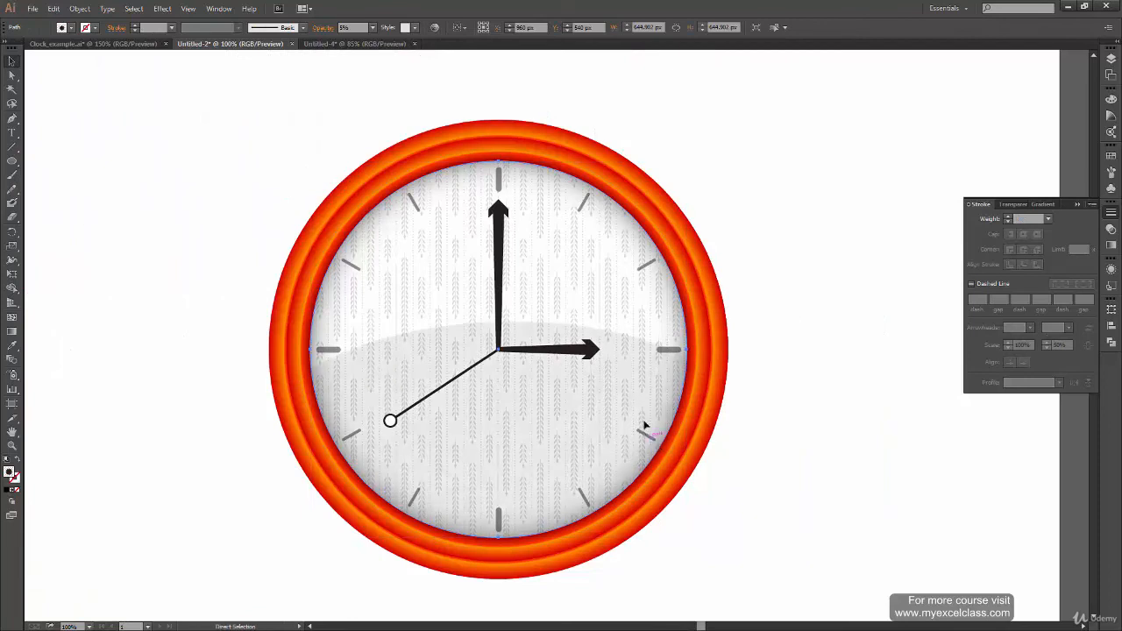
{"action": "left_click_drag", "start_coordinate": [687, 162], "coordinate": [514, 334]}
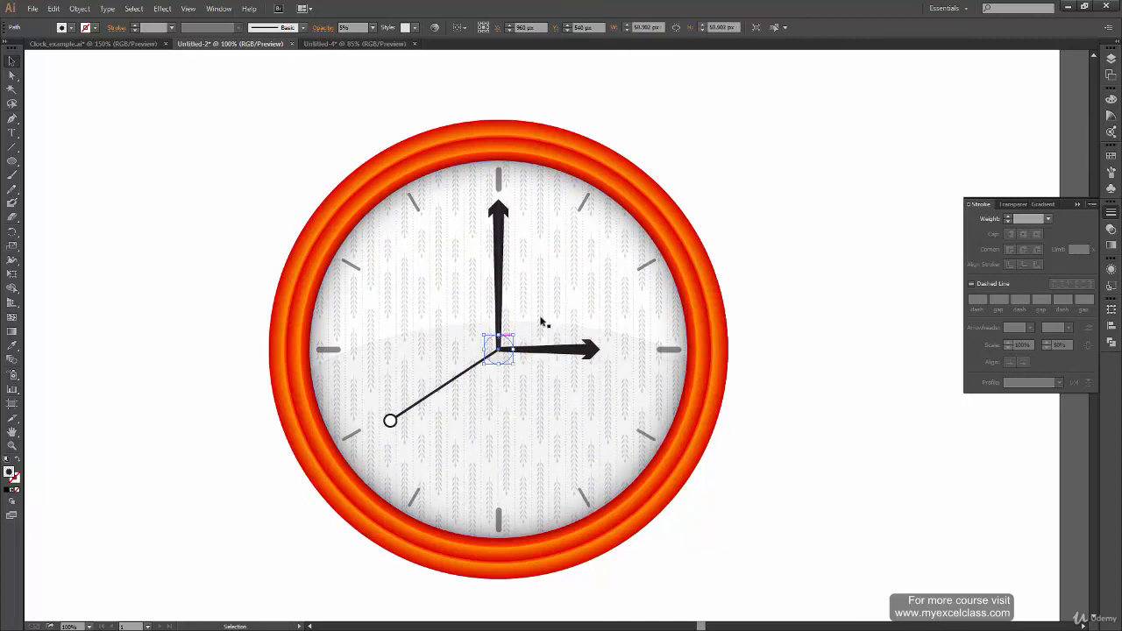
{"action": "key", "text": "ctrl+equal"}
{"action": "key", "text": "ctrl+equal"}
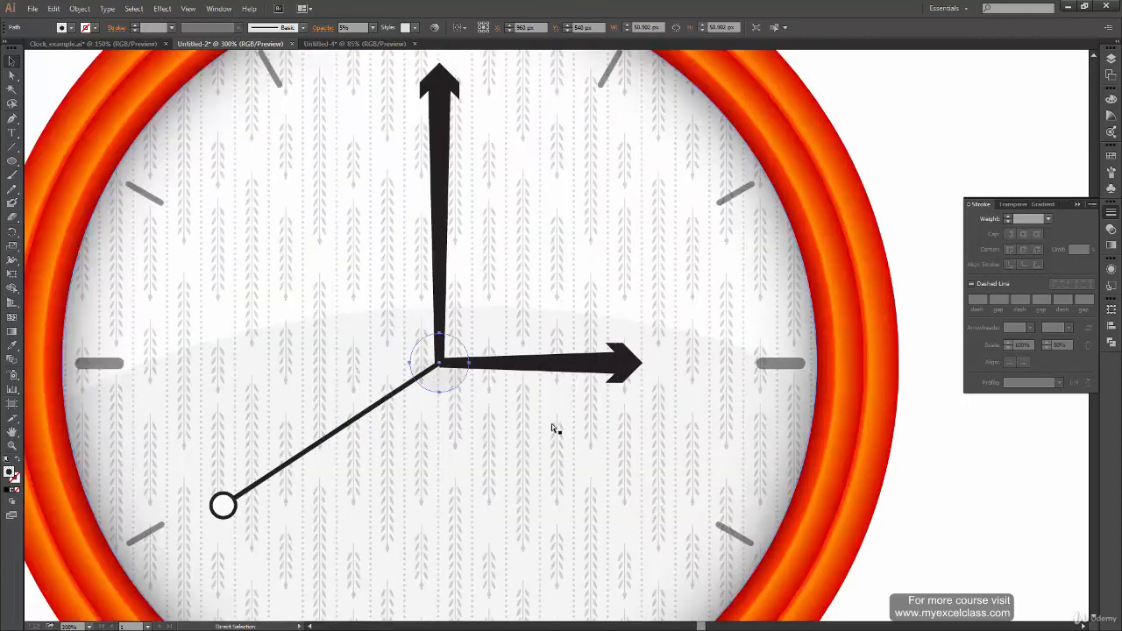
{"action": "left_click_drag", "start_coordinate": [382, 332], "coordinate": [356, 354]}
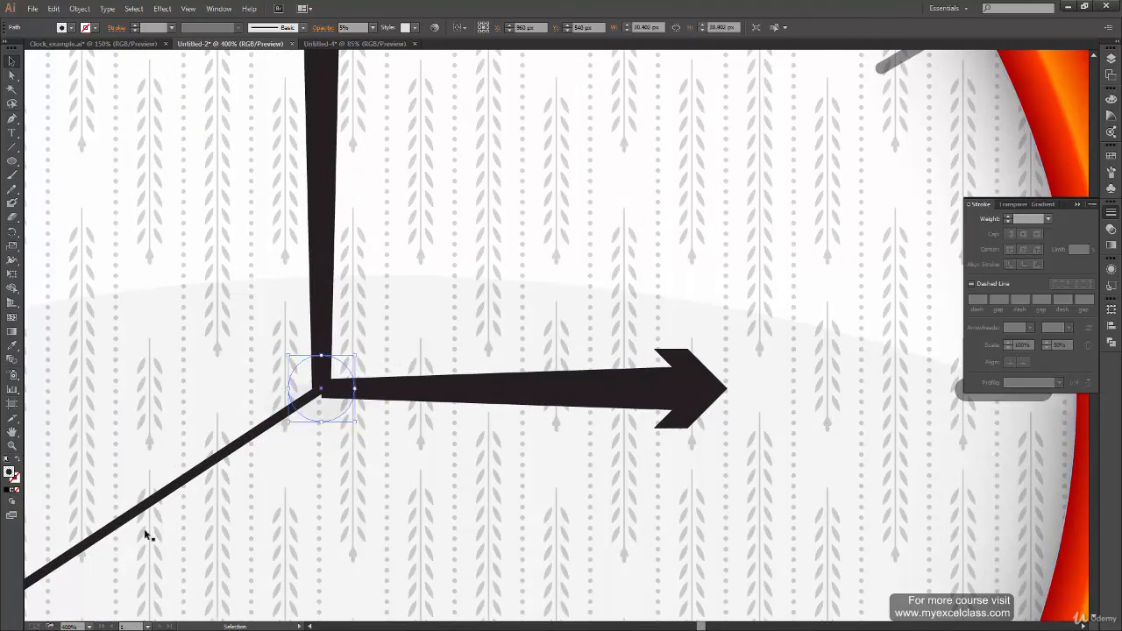
Give the small centre circle a solid black fill at 100% opacity and bring it in front of the hands
{"action": "left_click", "coordinate": [7, 492]}
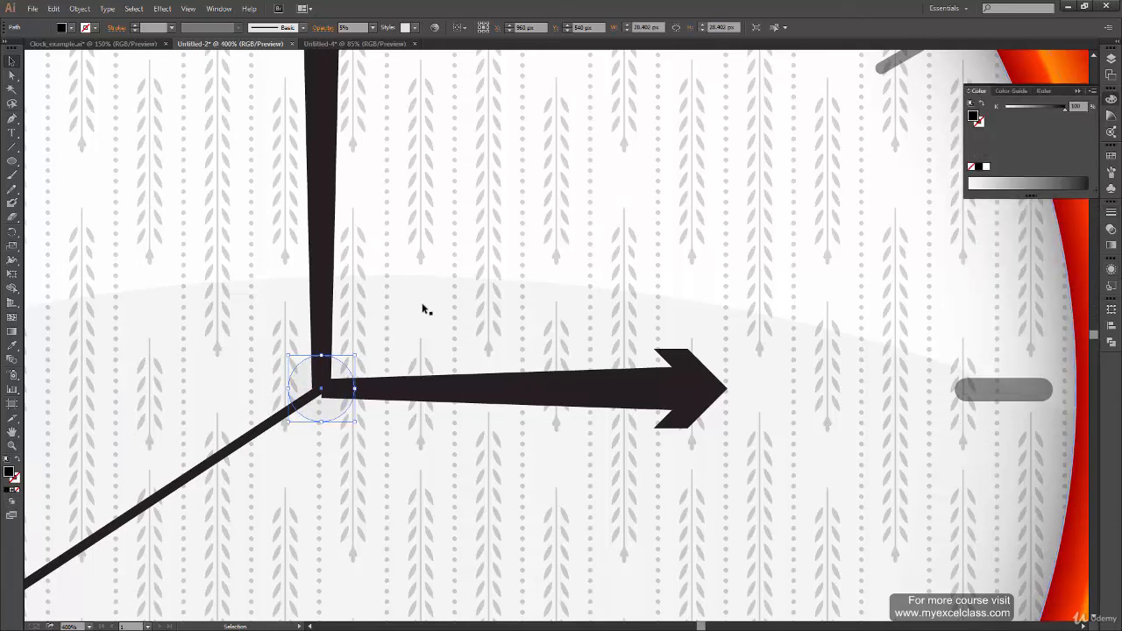
{"action": "left_click", "coordinate": [436, 278]}
{"action": "left_click", "coordinate": [336, 408]}
{"action": "left_click", "coordinate": [1112, 243]}
{"action": "left_click", "coordinate": [1091, 219]}
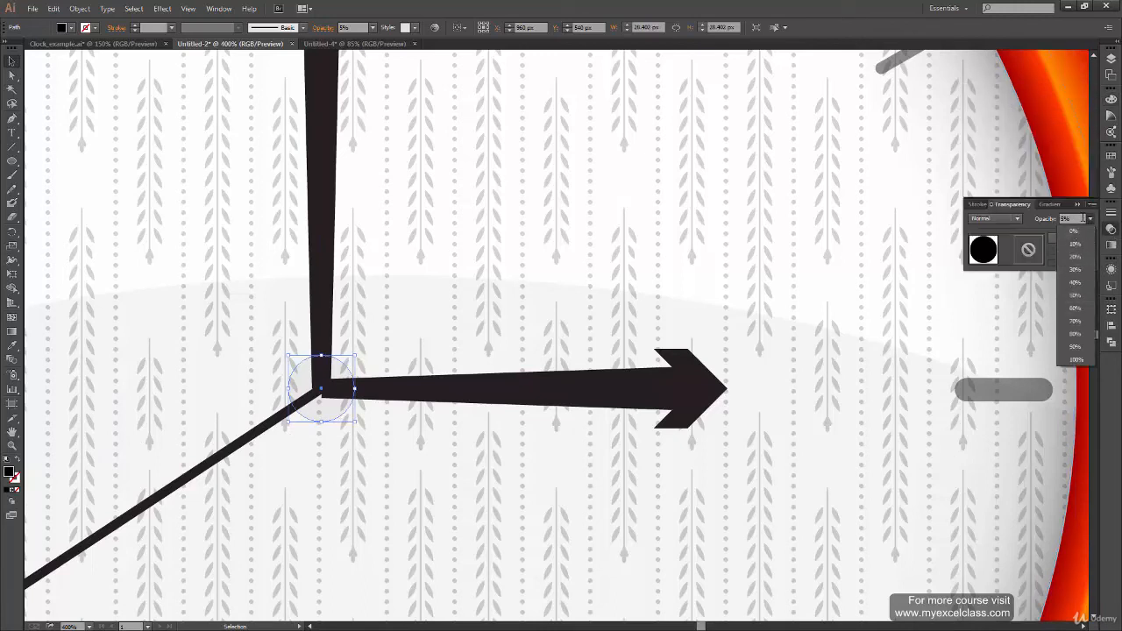
{"action": "left_click", "coordinate": [1076, 361]}
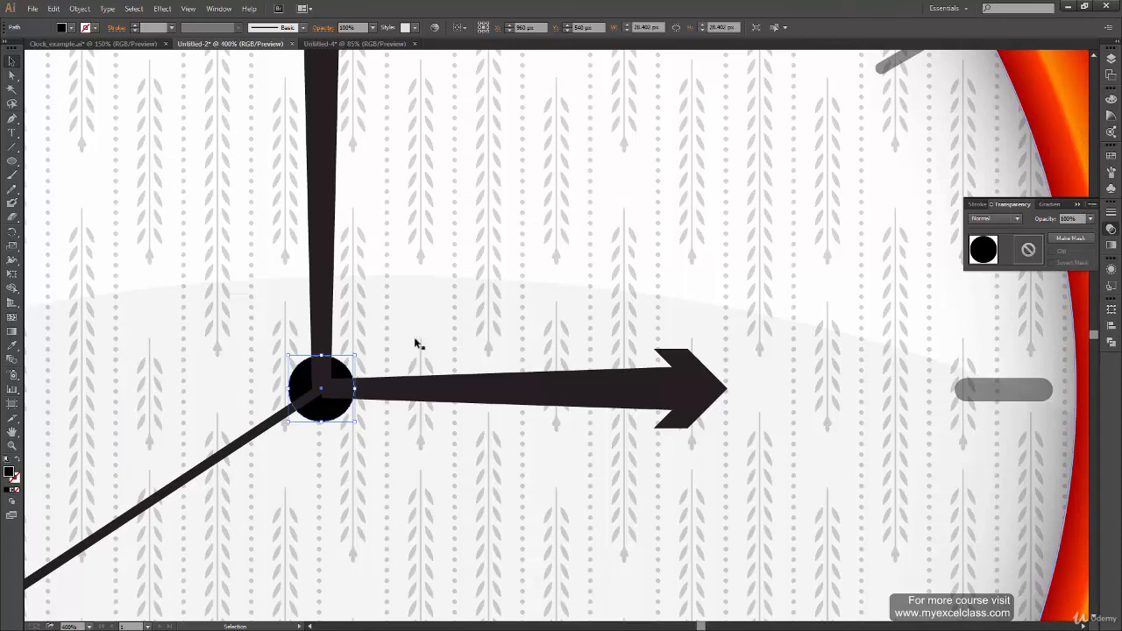
{"action": "key", "text": "ctrl+shift+bracketright"}
Select the hour, minute and second hands together and set their stroke colour to pure black, 000000
{"action": "left_click", "coordinate": [438, 388]}
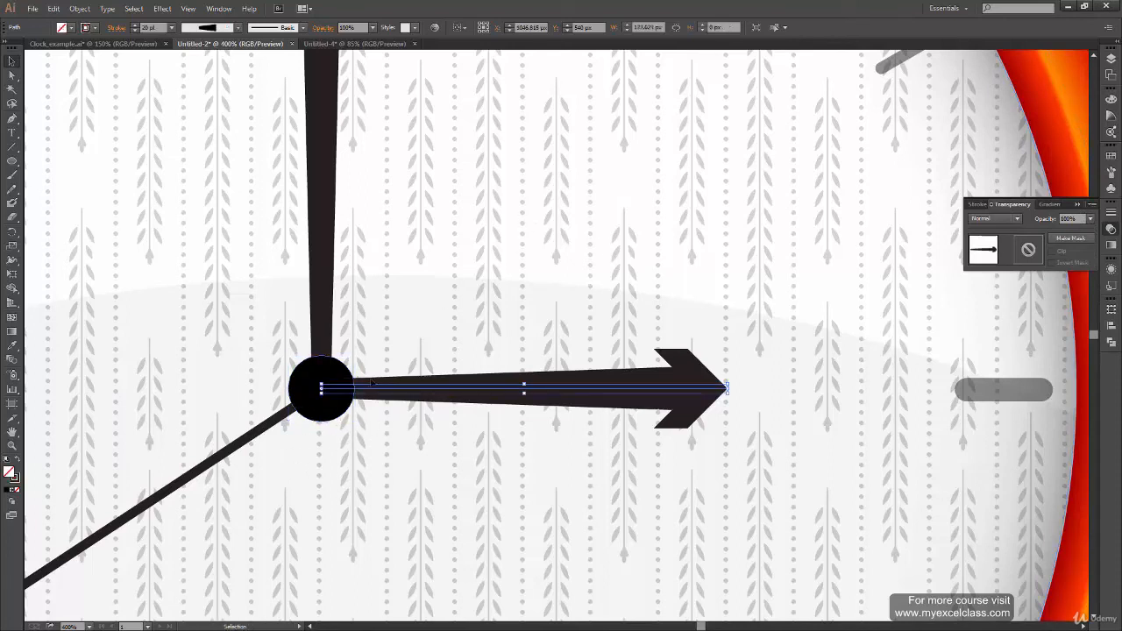
{"action": "left_click", "coordinate": [327, 335], "text": "shift"}
{"action": "left_click", "coordinate": [279, 418], "text": "shift"}
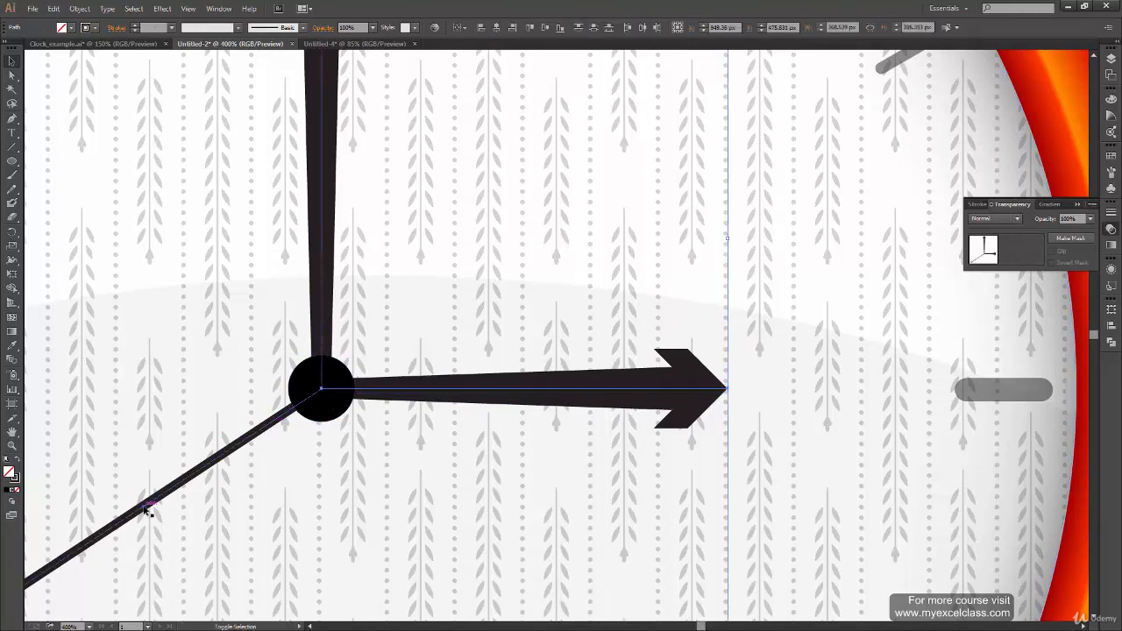
{"action": "double_click", "coordinate": [13, 478]}
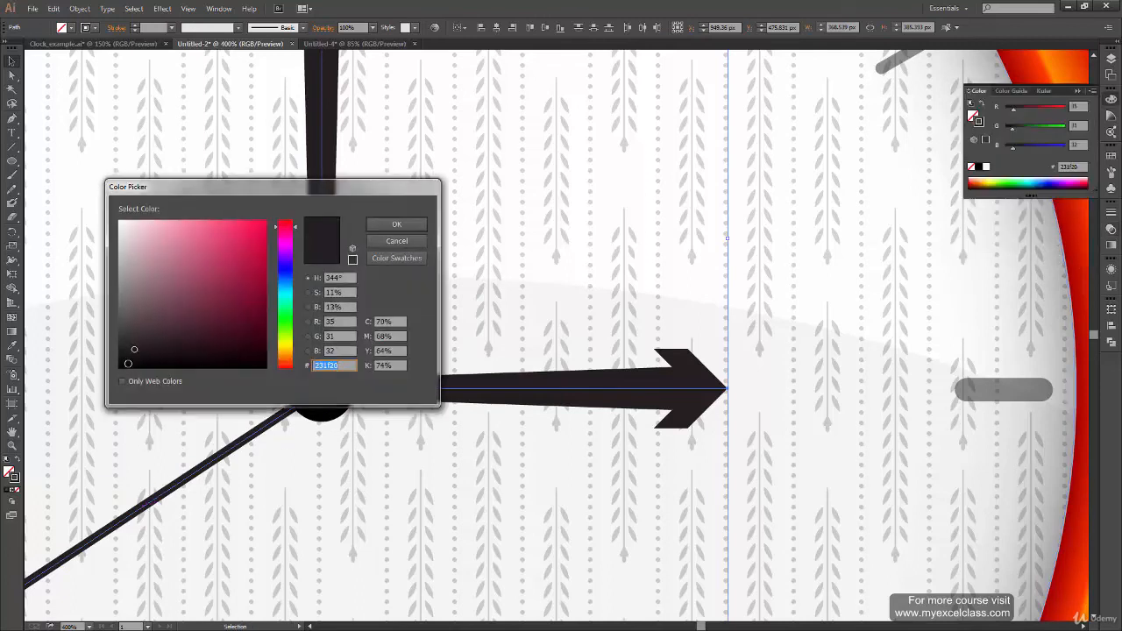
{"action": "left_click_drag", "start_coordinate": [126, 363], "coordinate": [83, 413]}
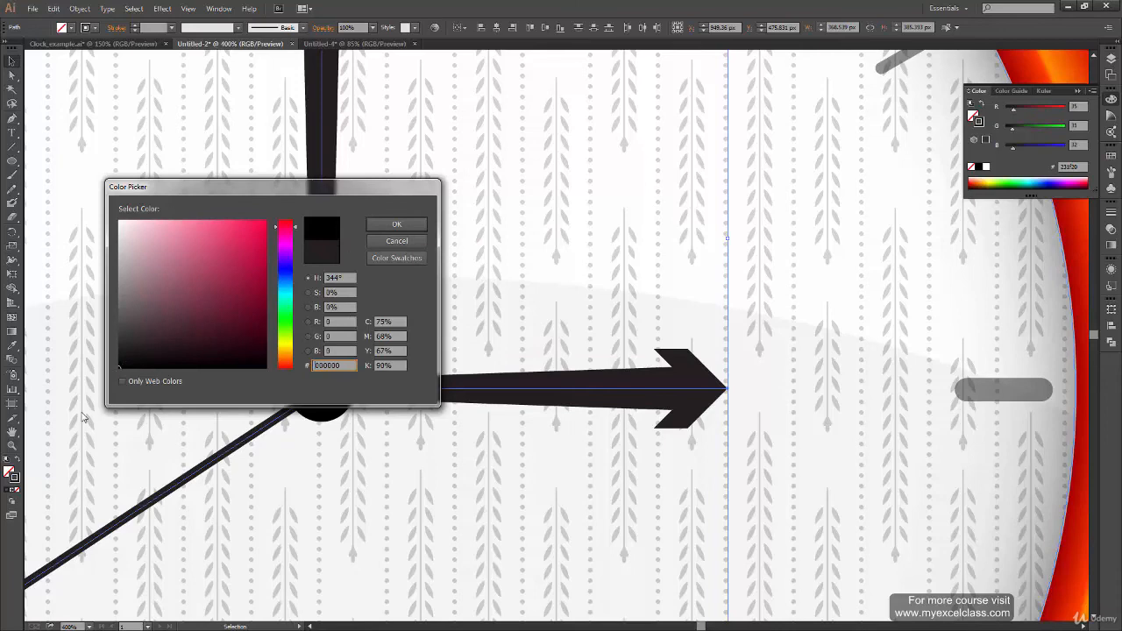
{"action": "left_click", "coordinate": [419, 228]}
{"action": "left_click", "coordinate": [308, 459]}
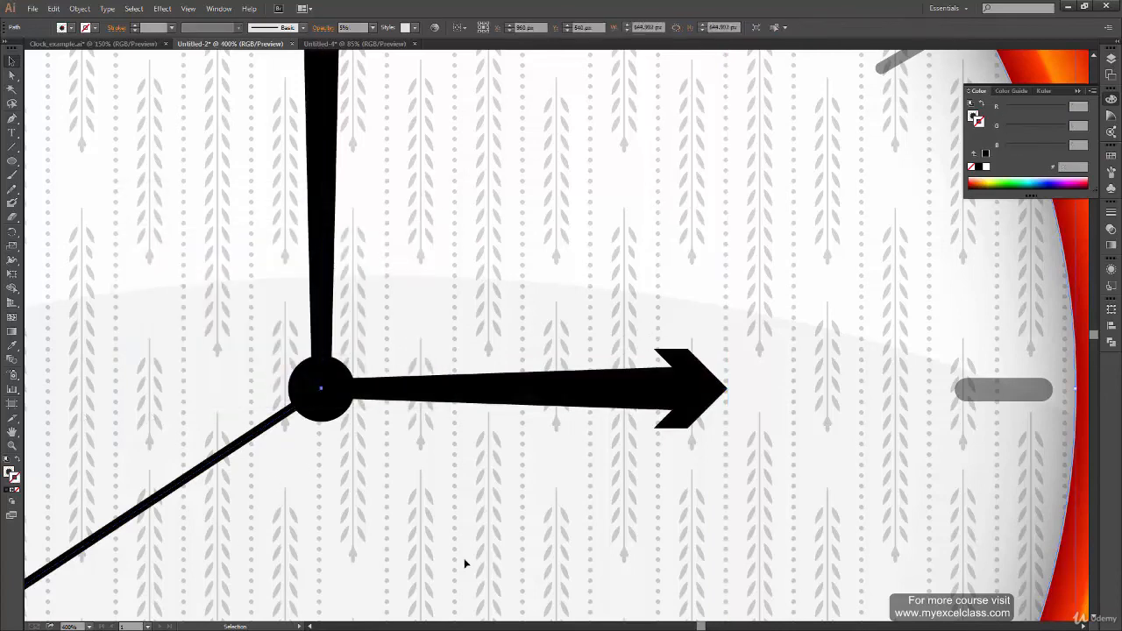
Fit the whole clock in view and compare its hands with those in Clock_example.ai
{"action": "key", "text": "ctrl+0"}
{"action": "left_click", "coordinate": [747, 492]}
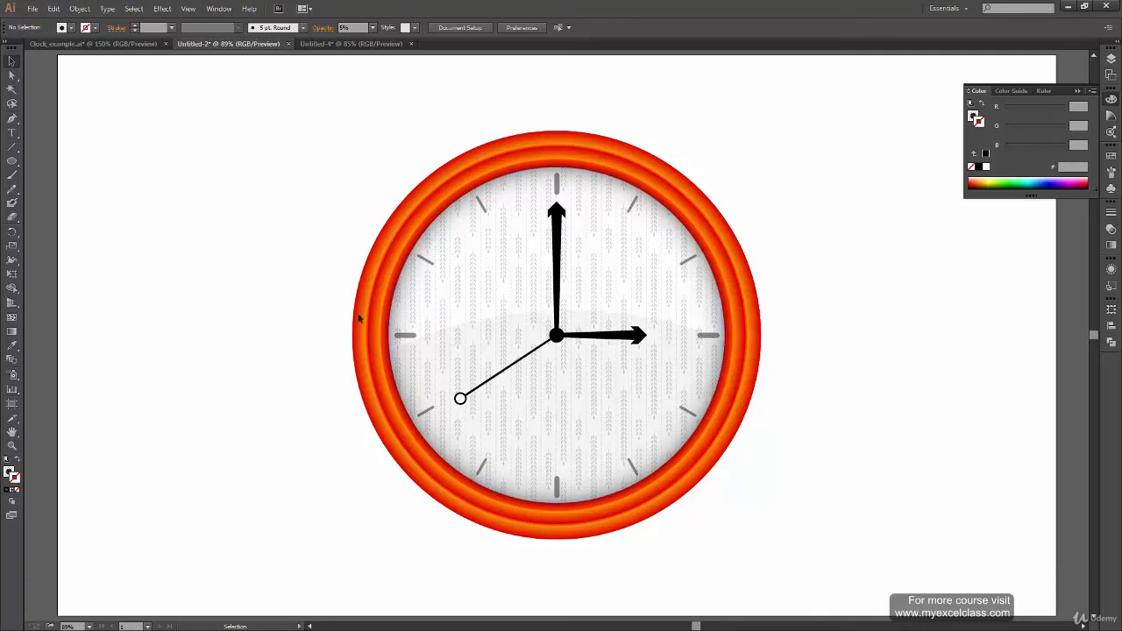
{"action": "left_click", "coordinate": [119, 45]}
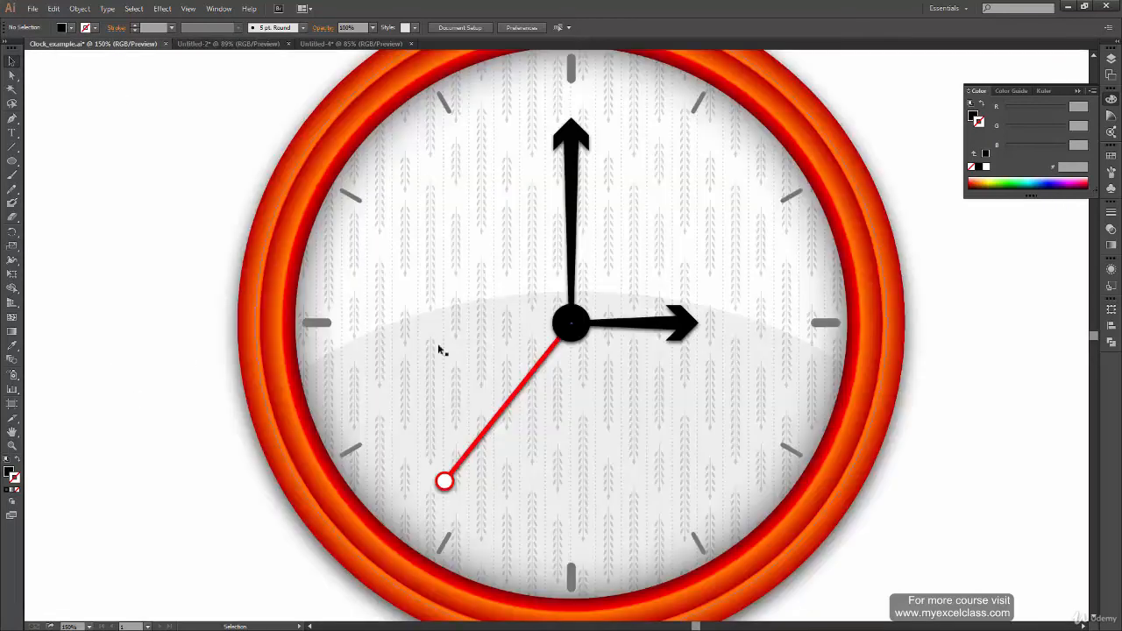
{"action": "left_click", "coordinate": [228, 44]}
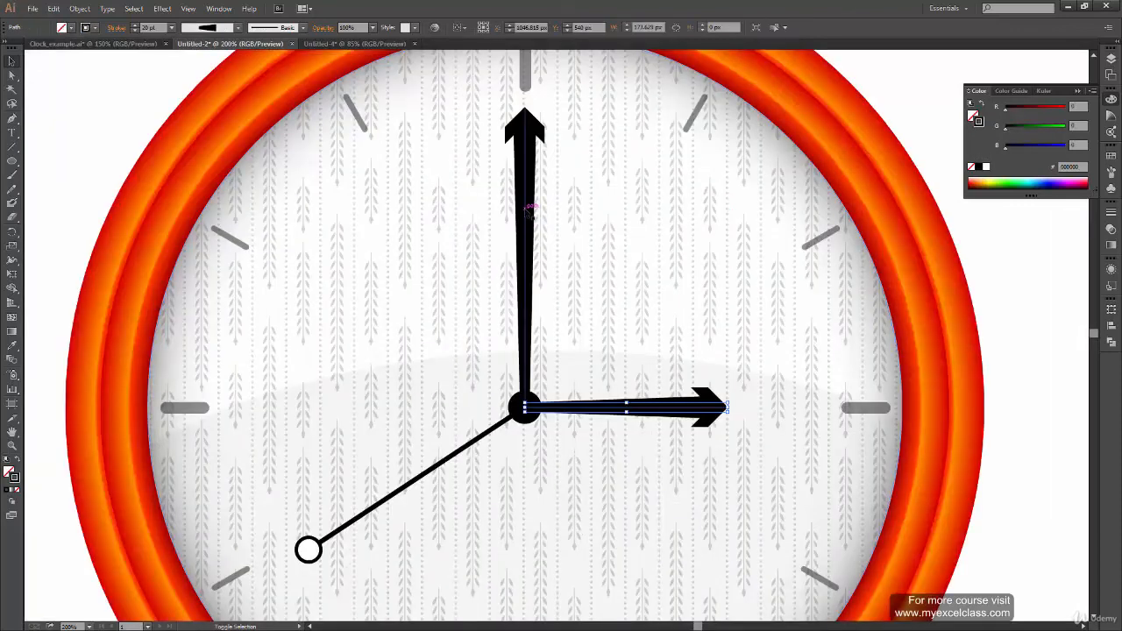
Inspect the Width Point Edit values at the hour hand's arrow tip with the Width tool
{"action": "left_click", "coordinate": [530, 211], "text": "shift"}
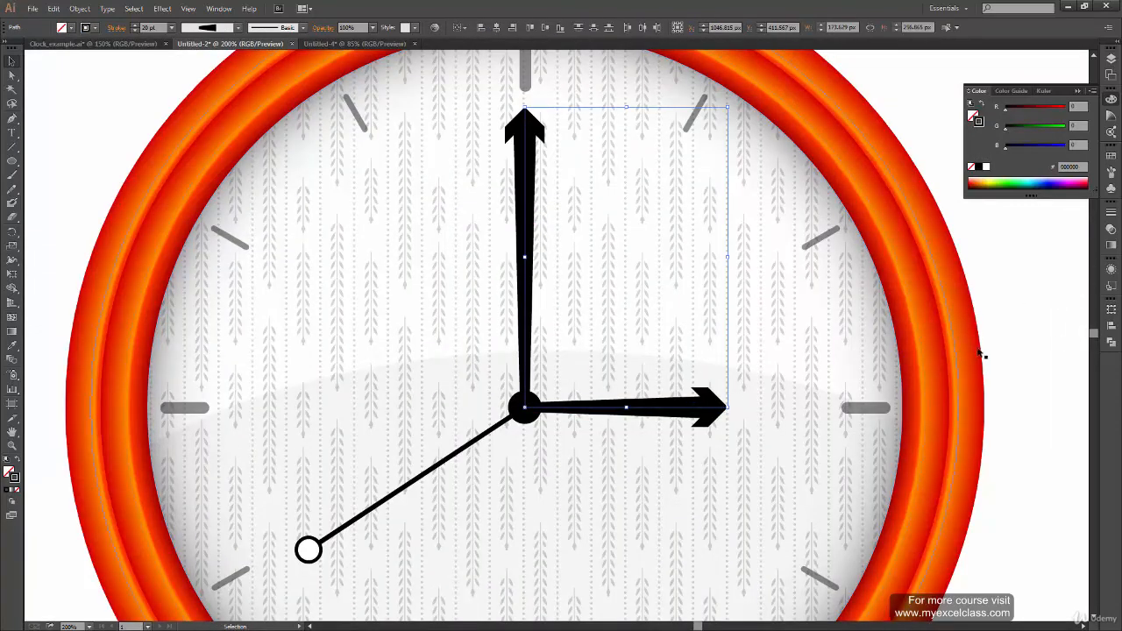
{"action": "left_click", "coordinate": [847, 383]}
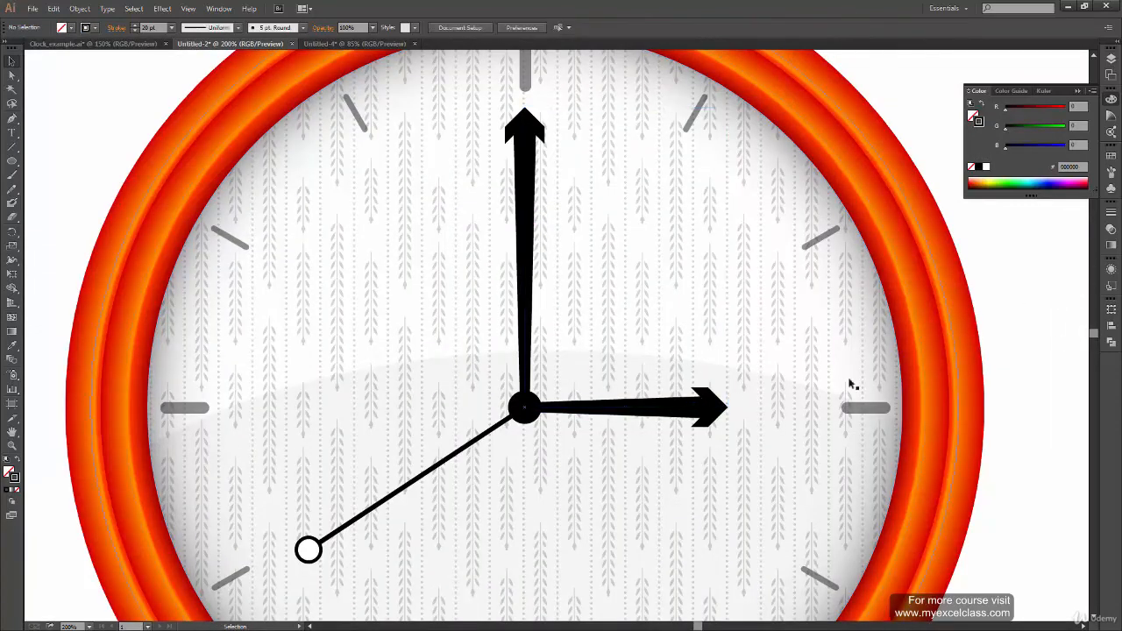
{"action": "key", "text": "shift+w"}
{"action": "double_click", "coordinate": [729, 409]}
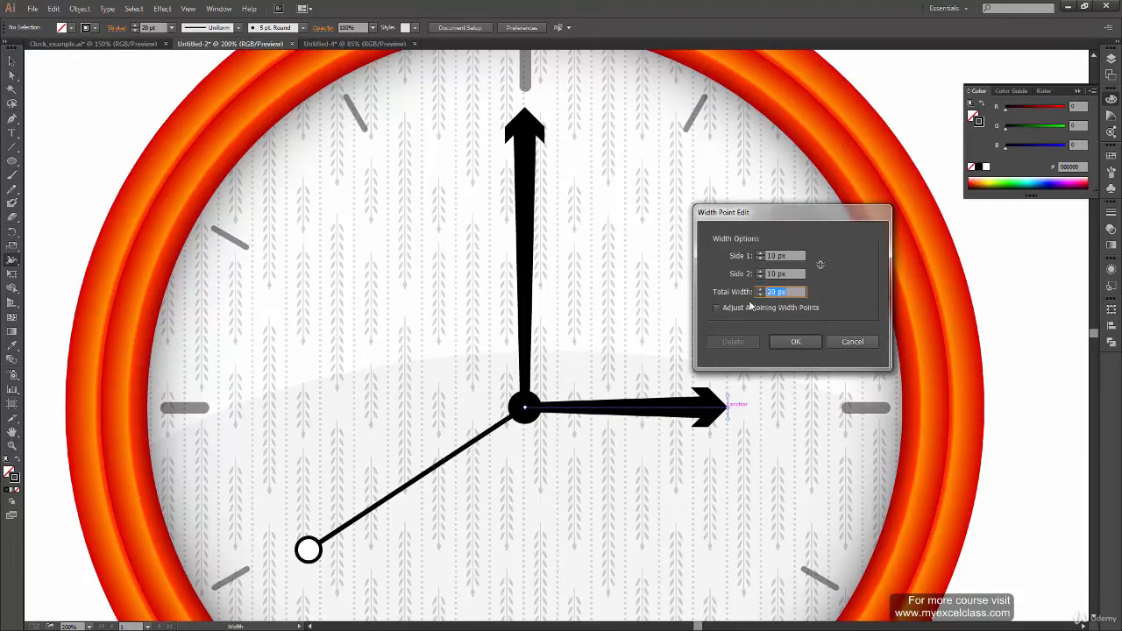
{"action": "left_click", "coordinate": [797, 342]}
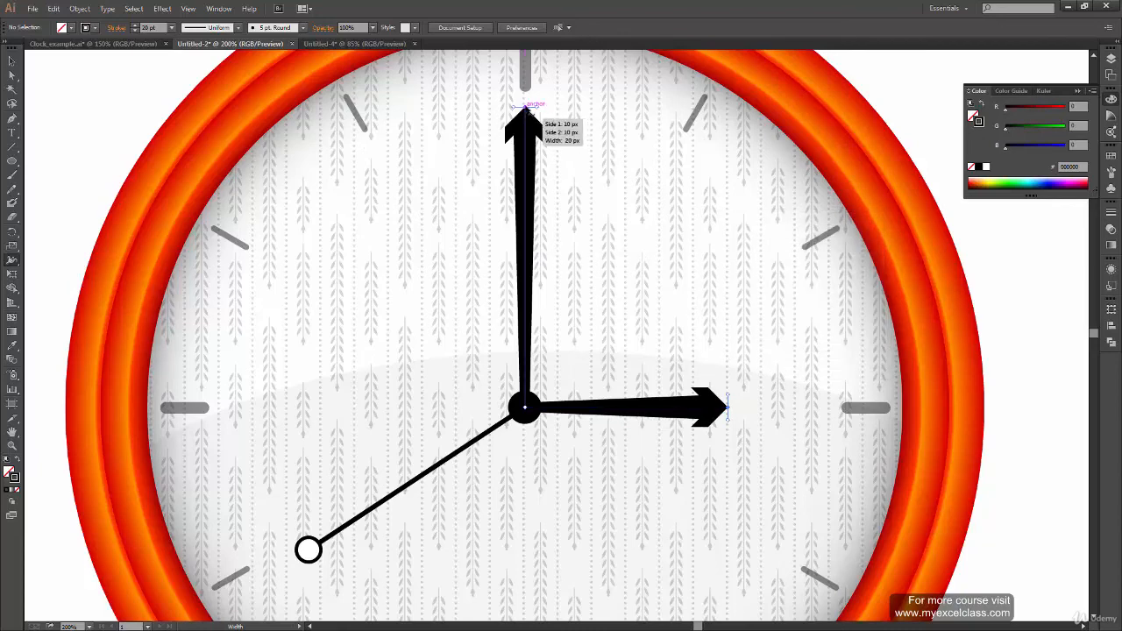
Inspect the Width Point Edit values at the minute hand's arrow tip and leave the Width tool
{"action": "double_click", "coordinate": [527, 107]}
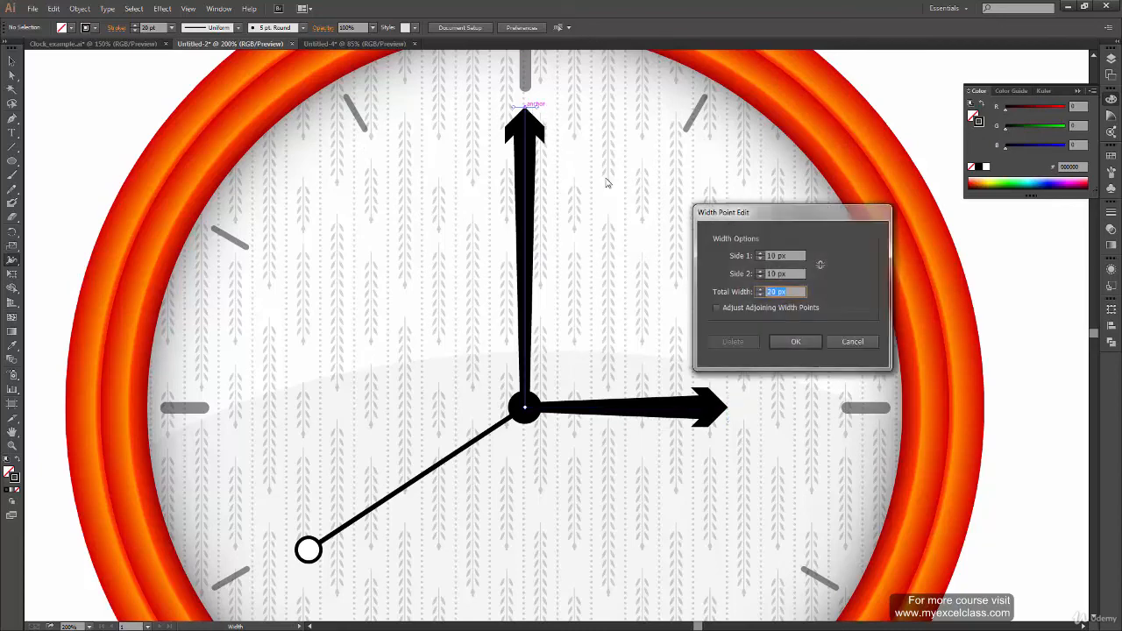
{"action": "left_click", "coordinate": [795, 341]}
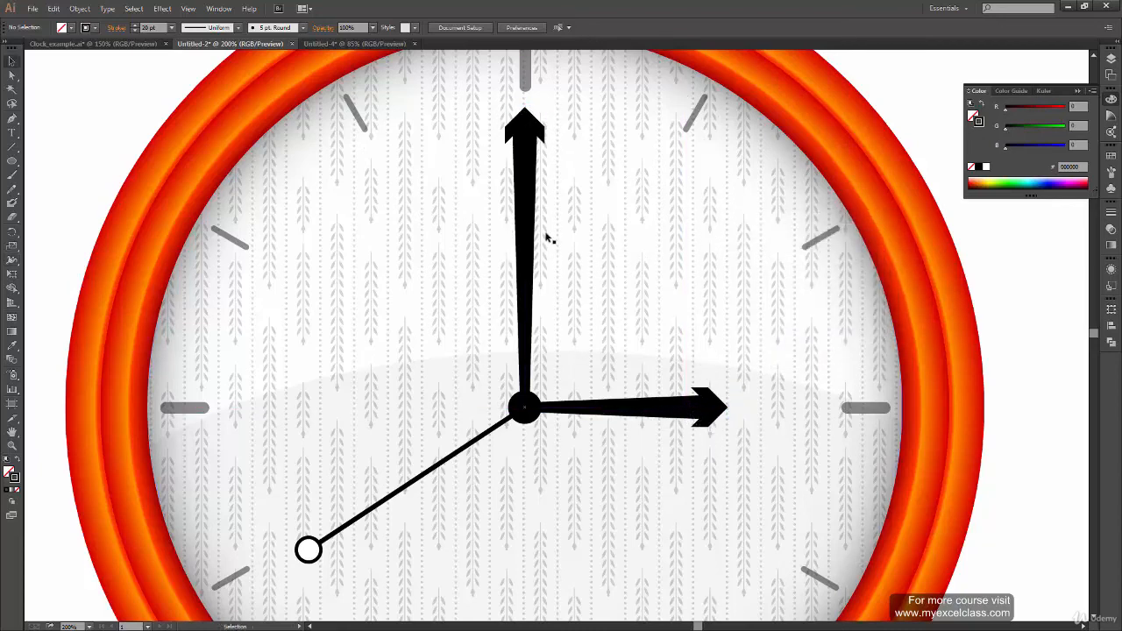
{"action": "key", "text": "v"}
Scale the end arrowheads of the hour and minute hands to 60% and compare them with Clock_example.ai
{"action": "left_click", "coordinate": [524, 408]}
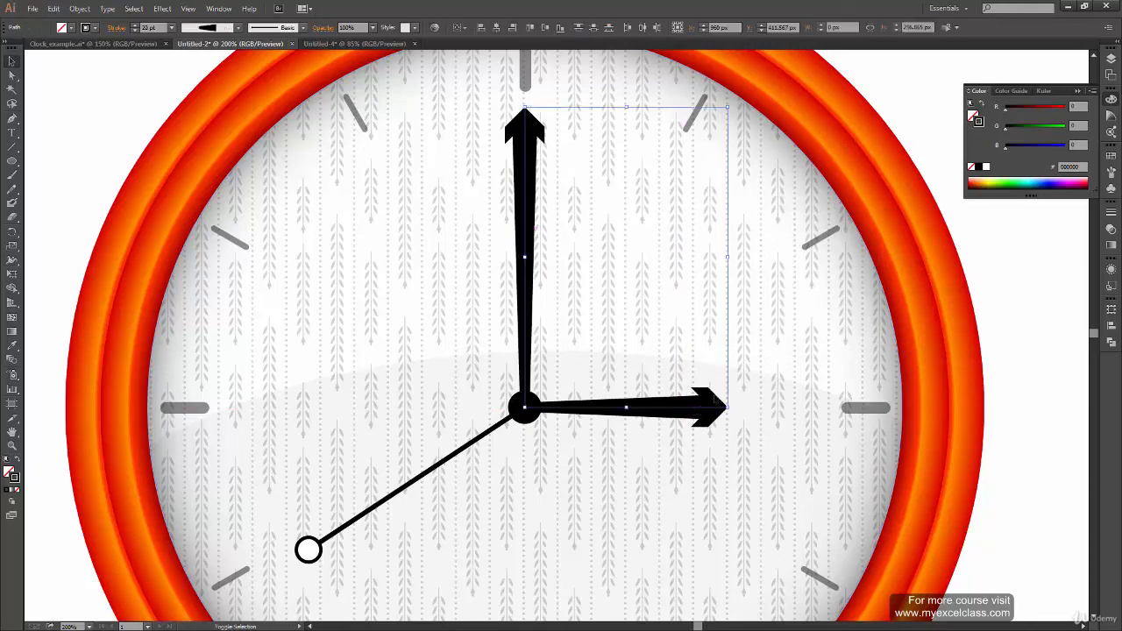
{"action": "left_click", "coordinate": [1111, 212]}
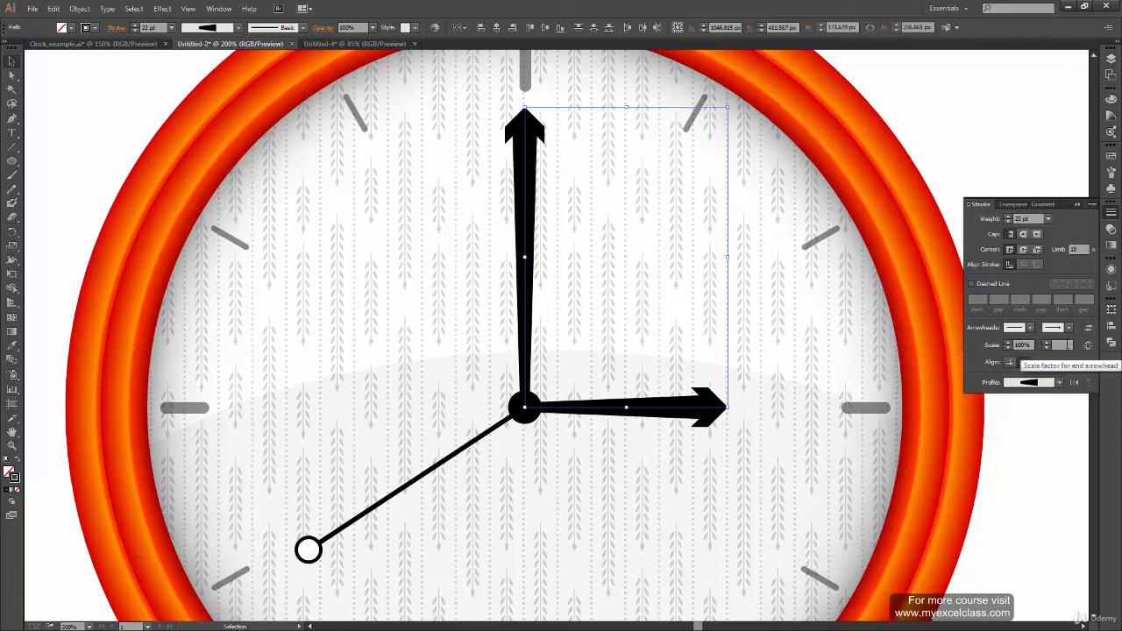
{"action": "left_click", "coordinate": [1047, 342]}
{"action": "left_click", "coordinate": [1046, 343]}
{"action": "left_click", "coordinate": [1047, 342]}
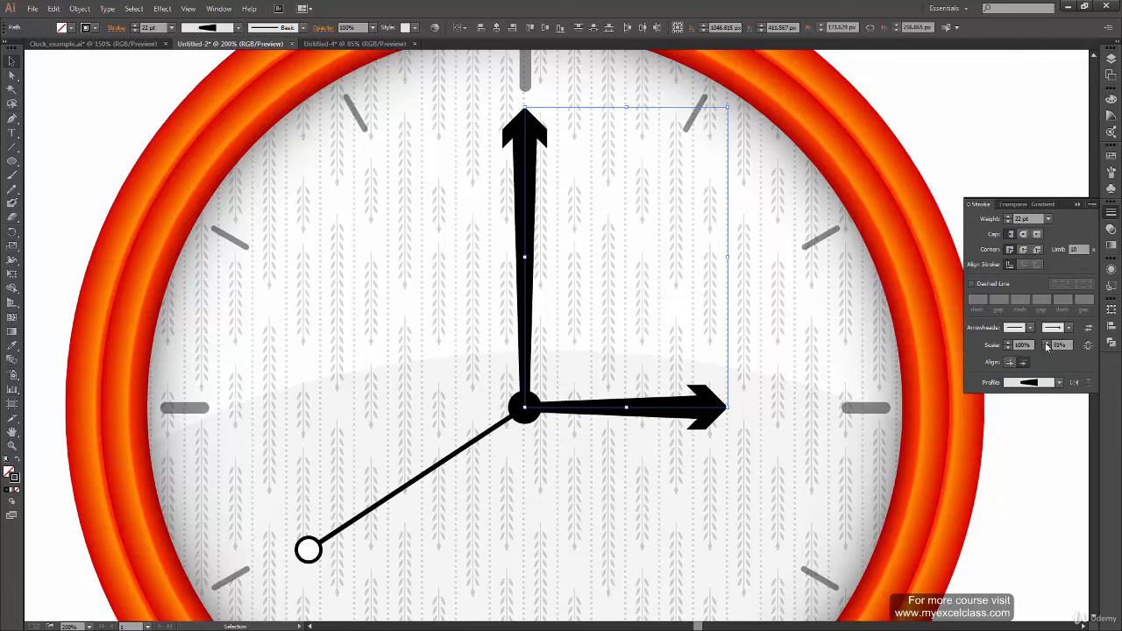
{"action": "left_click", "coordinate": [1047, 342]}
{"action": "key", "text": "Up"}
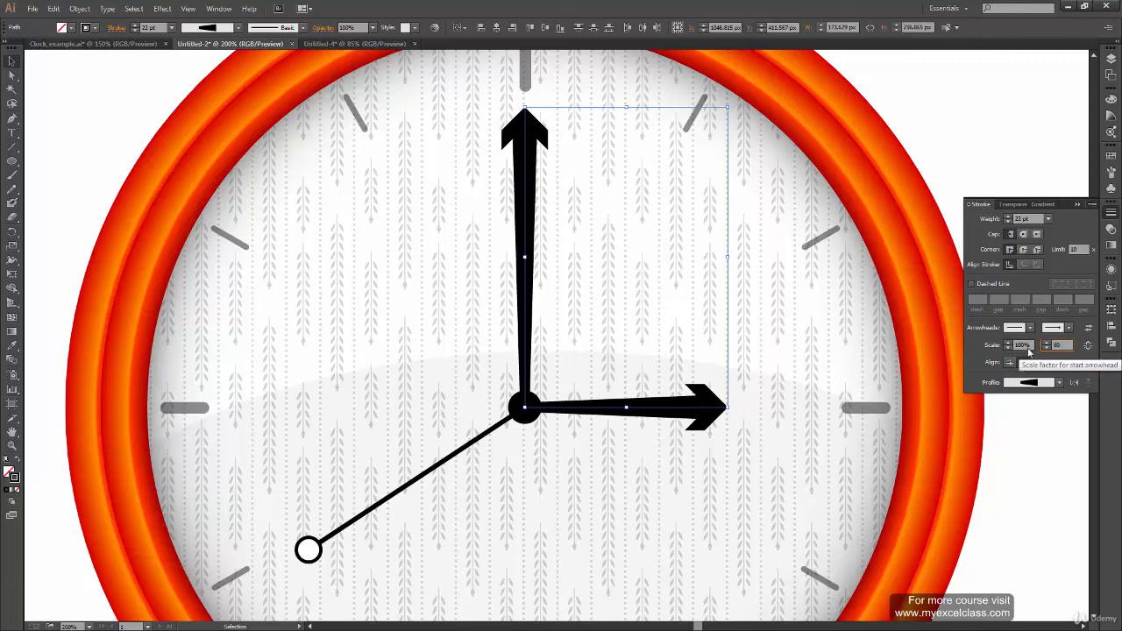
{"action": "key", "text": "Return"}
{"action": "left_click", "coordinate": [1017, 465]}
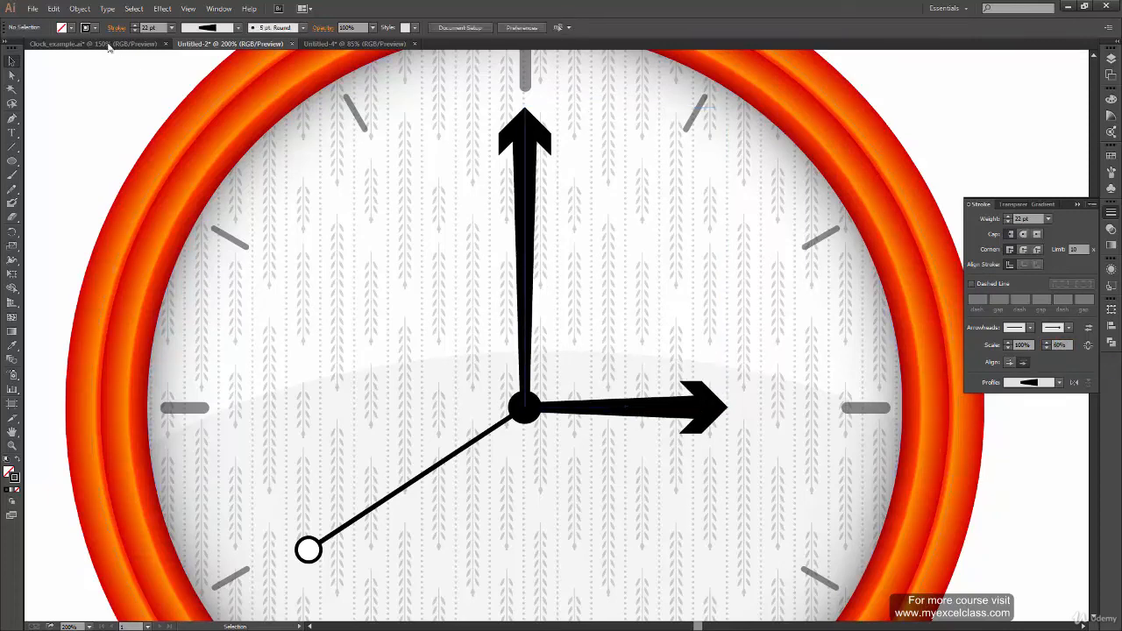
{"action": "left_click", "coordinate": [108, 44]}
{"action": "left_click", "coordinate": [214, 44]}
Set the second hand's stroke colour to bright red
{"action": "key", "text": "a"}
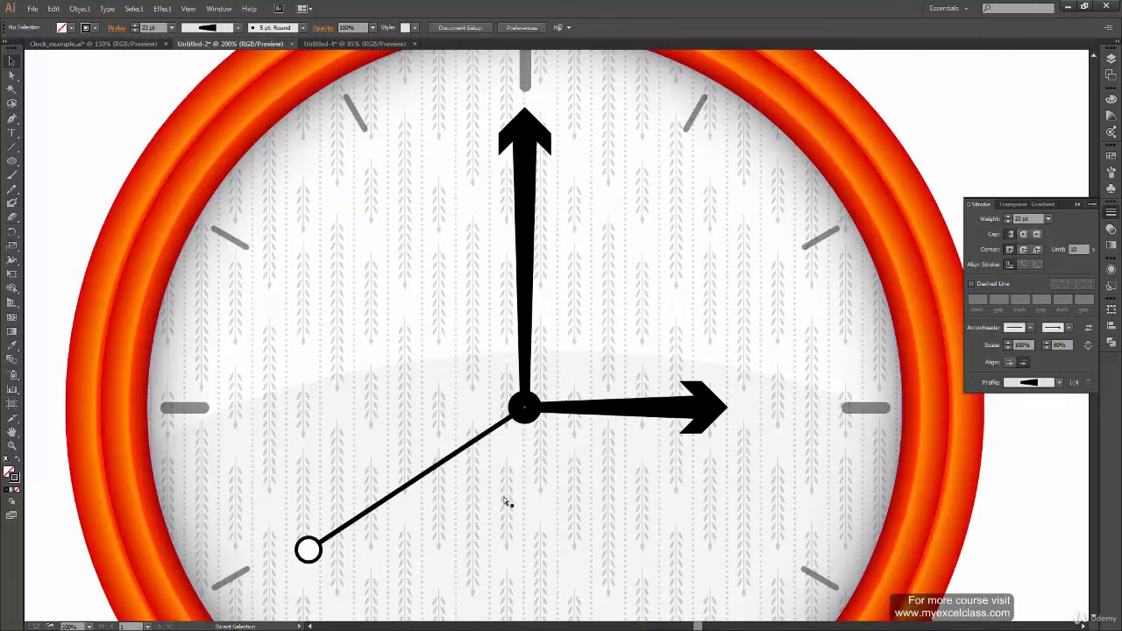
{"action": "key", "text": "ctrl+0"}
{"action": "left_click", "coordinate": [500, 373]}
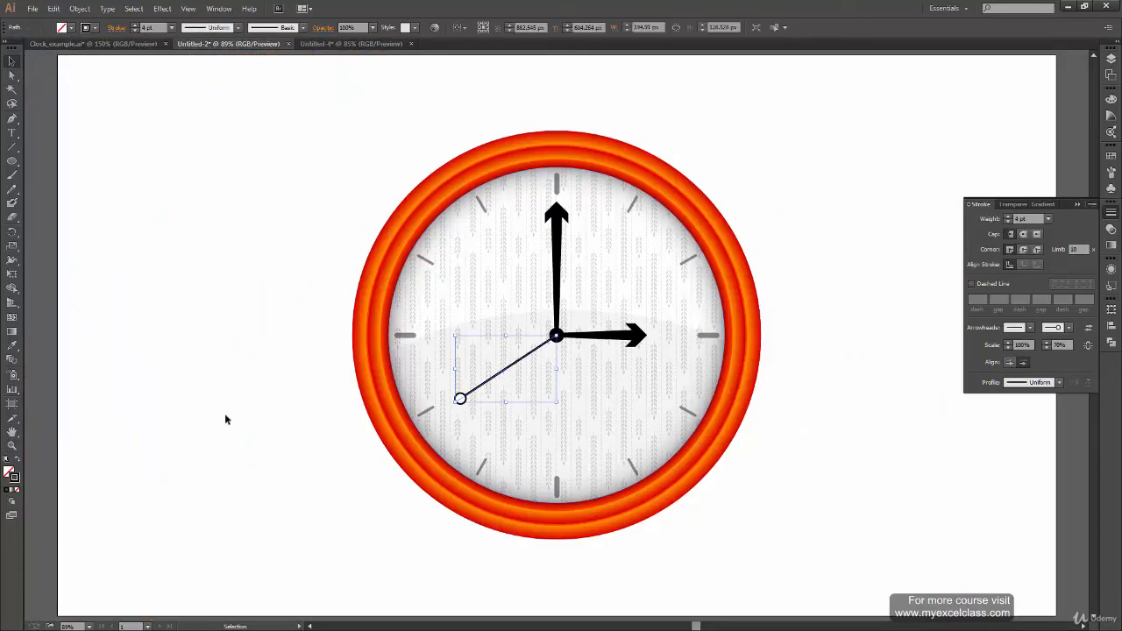
{"action": "double_click", "coordinate": [14, 477]}
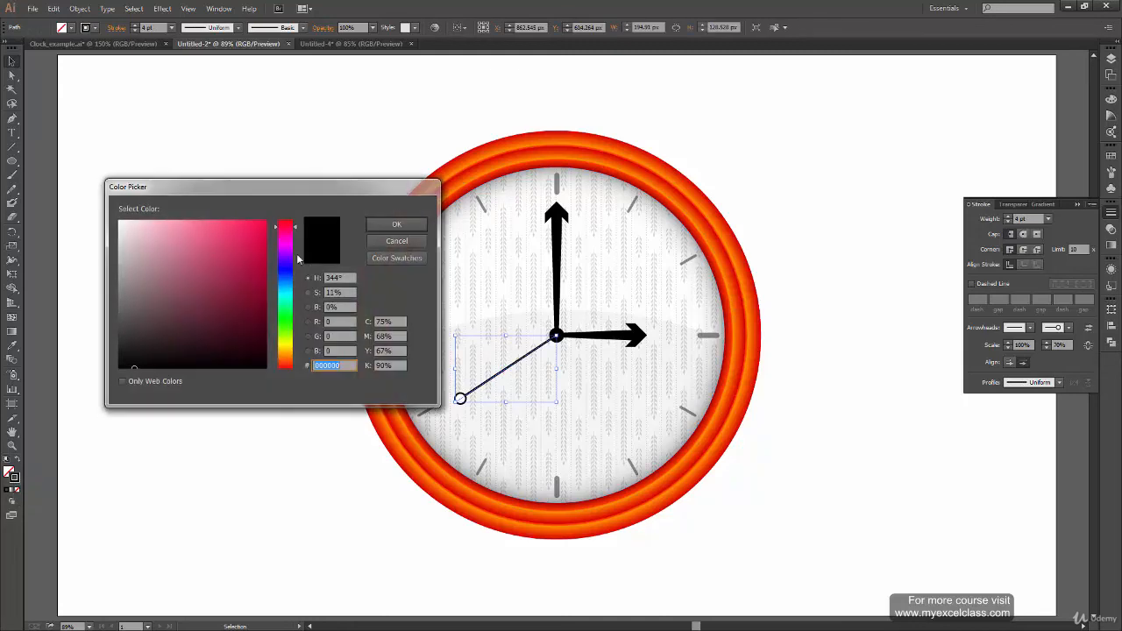
{"action": "left_click", "coordinate": [264, 221]}
{"action": "left_click", "coordinate": [397, 225]}
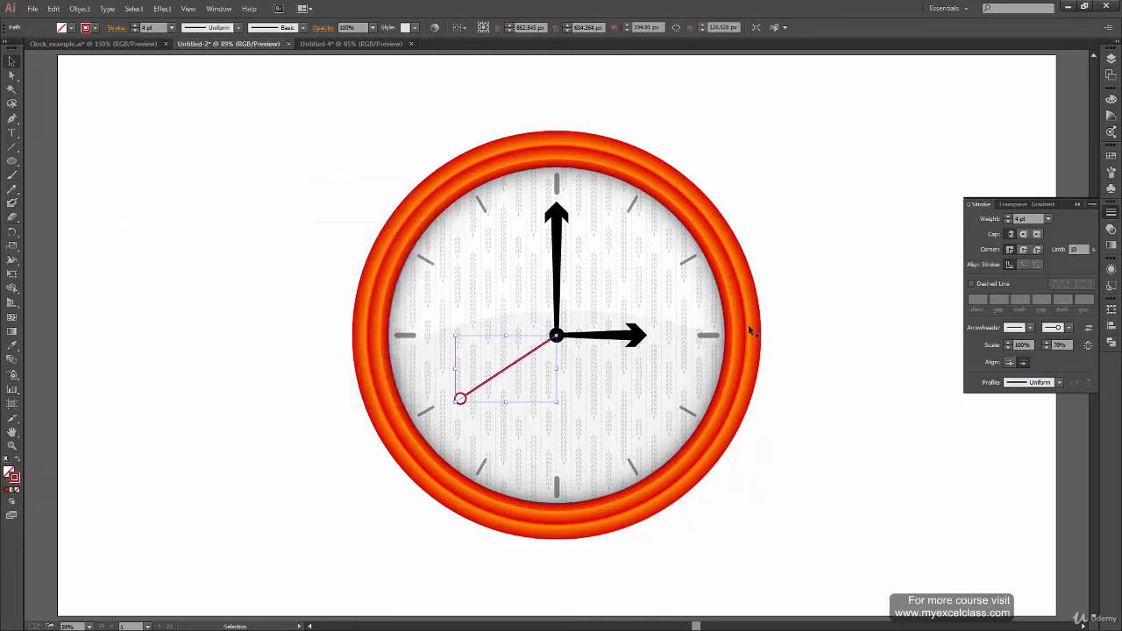
{"action": "left_click", "coordinate": [863, 348]}
Bring the red second hand to the front of the stacking order, above the black centre cap
{"action": "key", "text": "a"}
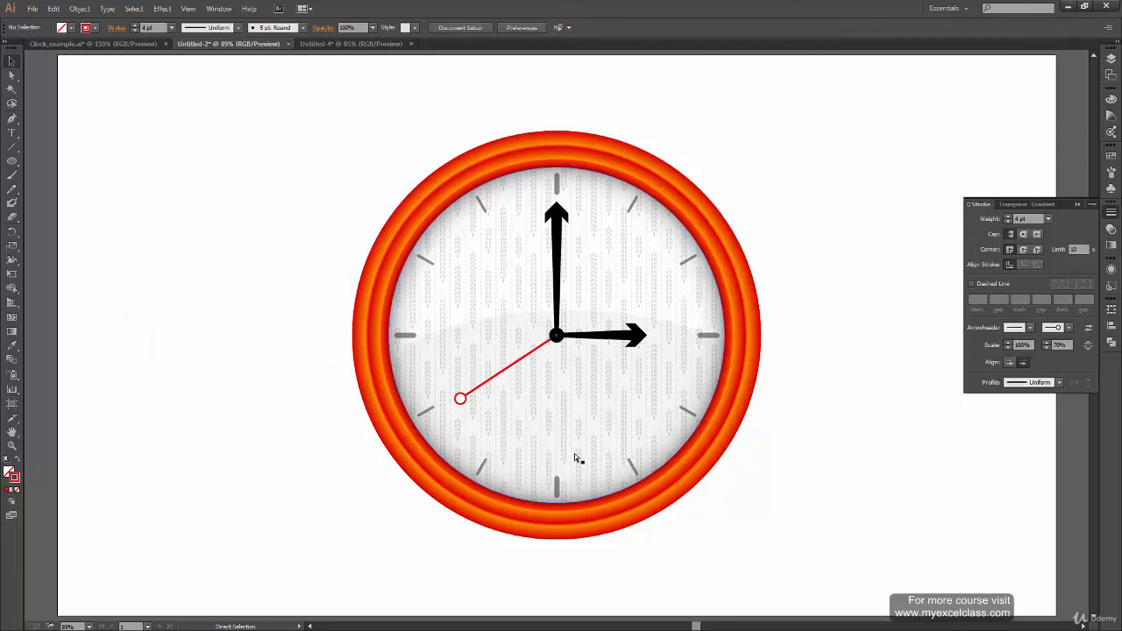
{"action": "key", "text": "ctrl+plus"}
{"action": "key", "text": "ctrl+plus"}
{"action": "key", "text": "ctrl+plus"}
{"action": "key", "text": "ctrl+plus"}
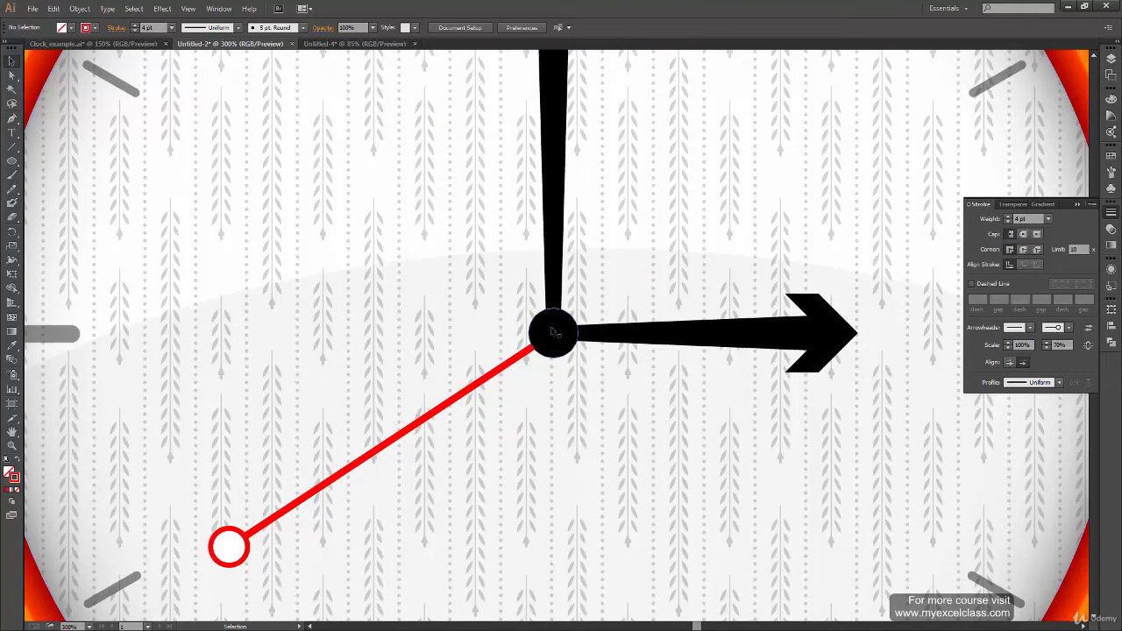
{"action": "left_click", "coordinate": [375, 454]}
{"action": "right_click", "coordinate": [357, 466]}
{"action": "mouse_move", "coordinate": [456, 440]}
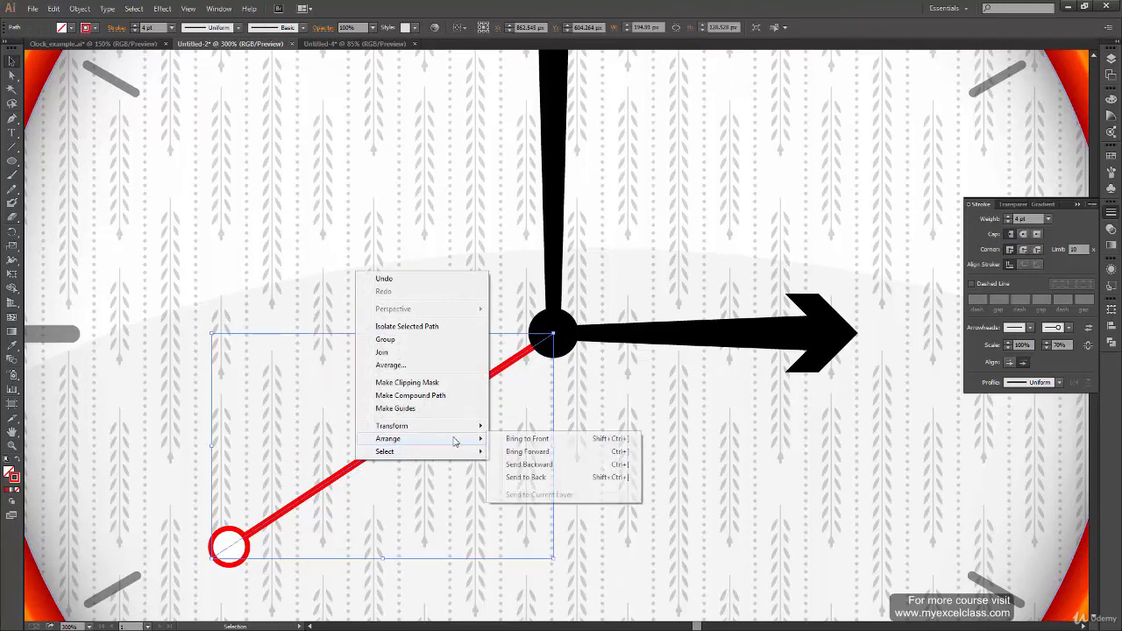
{"action": "left_click", "coordinate": [562, 439]}
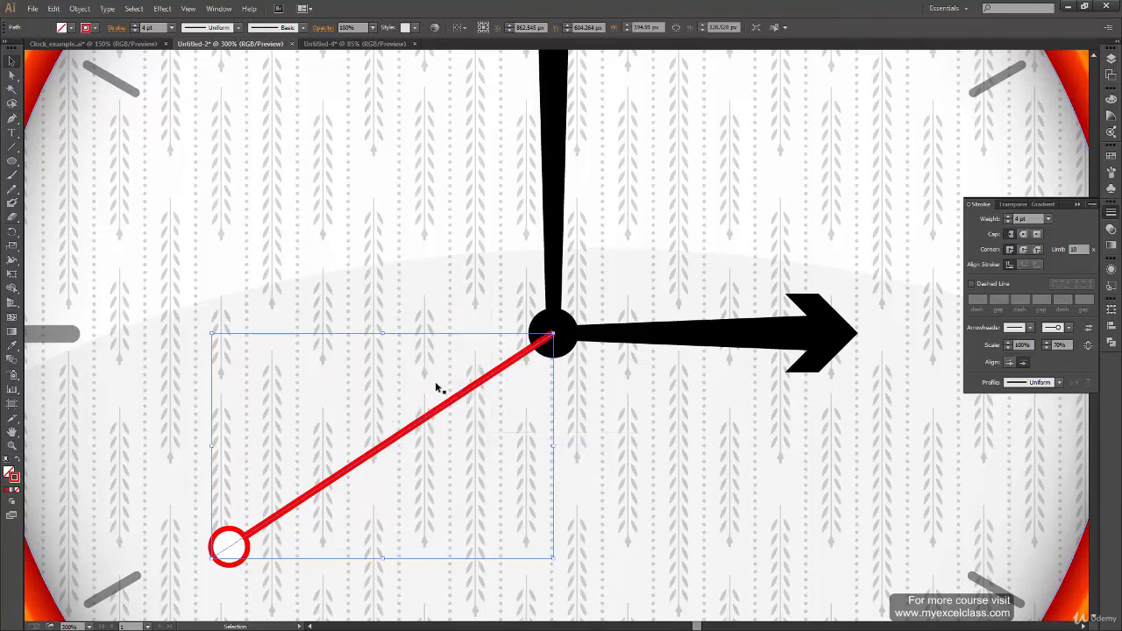
Duplicate the black centre cap in place, scale the copy concentrically to about 18 px and bring it to the front
{"action": "left_click", "coordinate": [569, 349]}
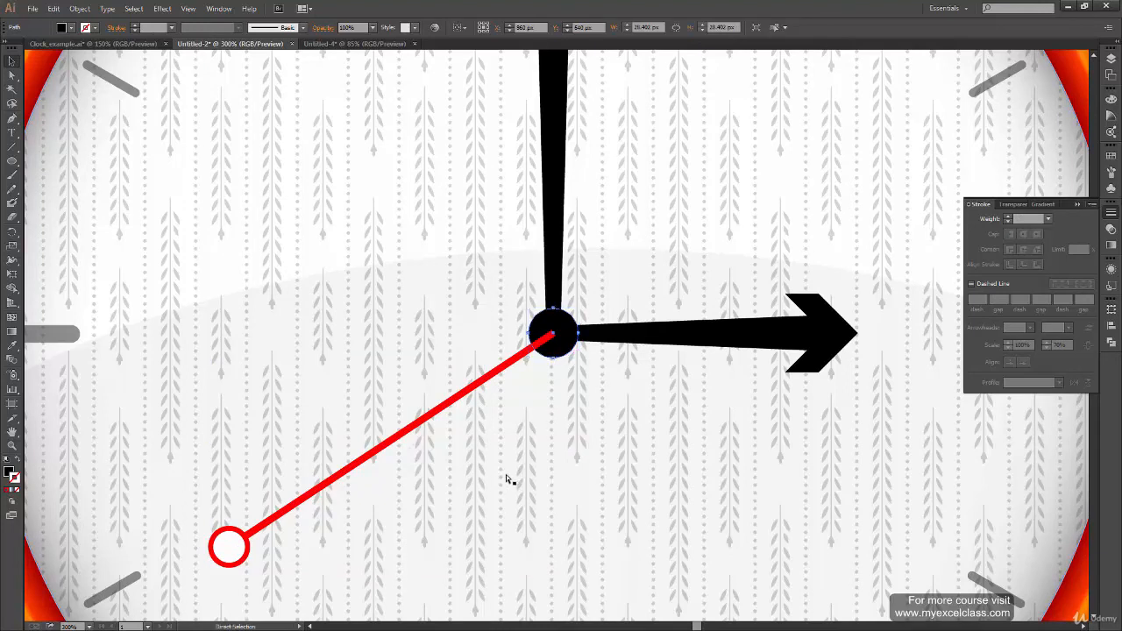
{"action": "key", "text": "v"}
{"action": "key", "text": "a"}
{"action": "key", "text": "v"}
{"action": "key", "text": "a"}
{"action": "key", "text": "v"}
{"action": "left_click_drag", "start_coordinate": [579, 310], "coordinate": [569, 317]}
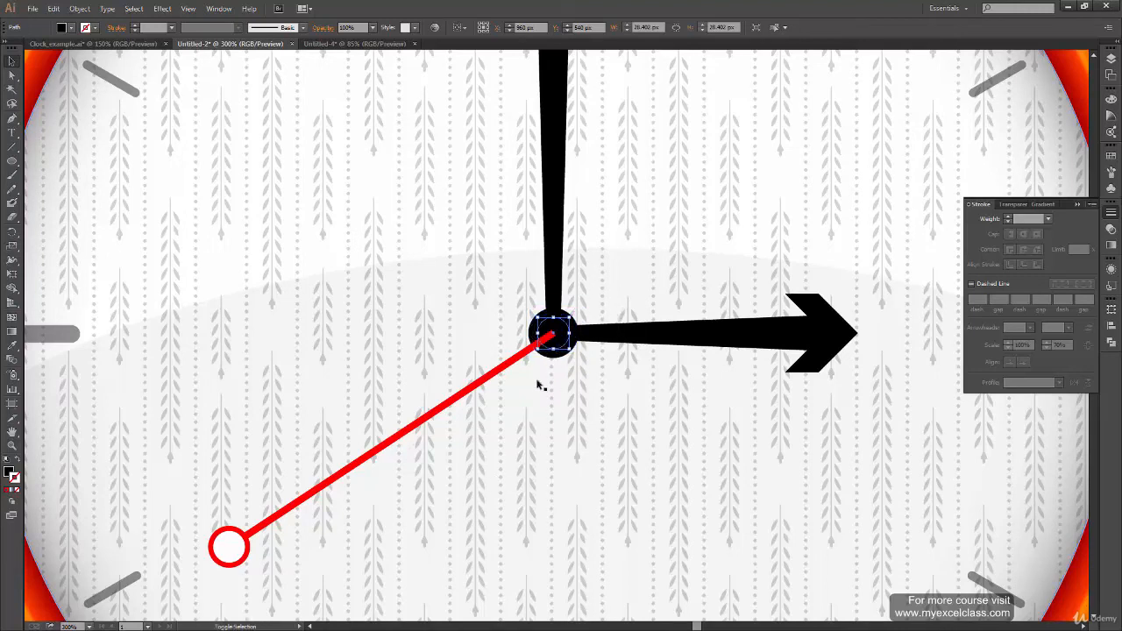
{"action": "right_click", "coordinate": [565, 344]}
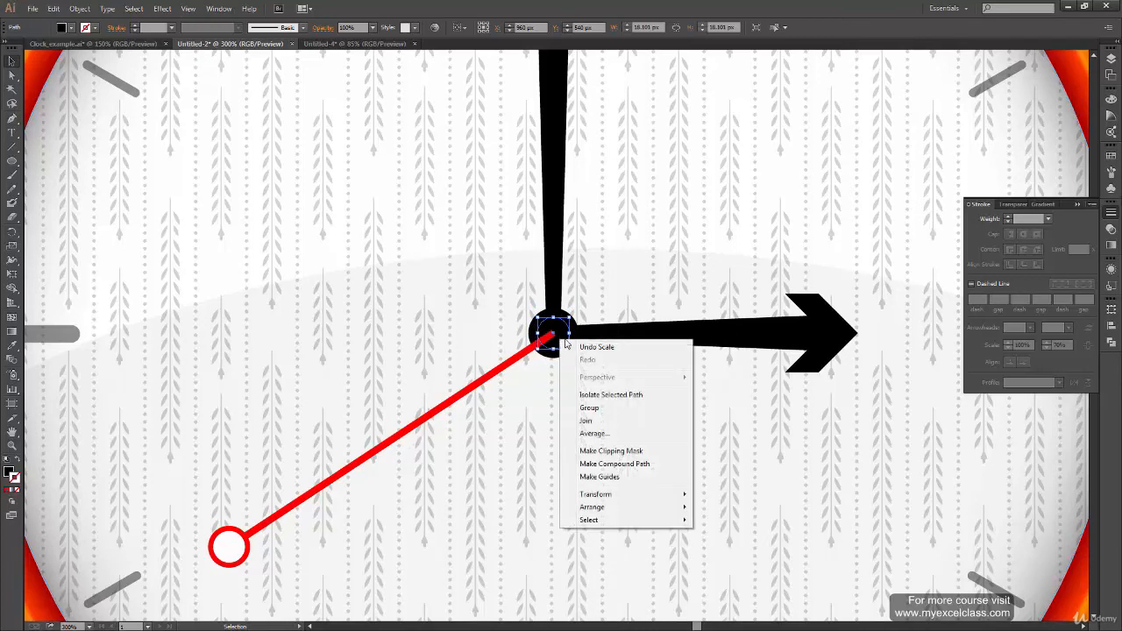
{"action": "mouse_move", "coordinate": [629, 509]}
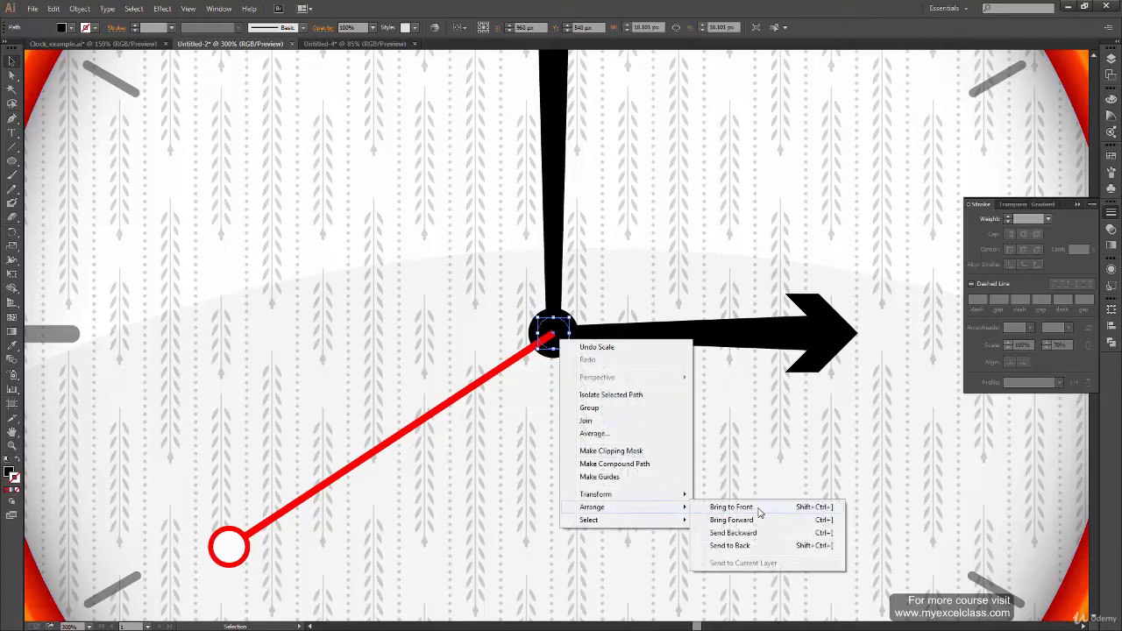
{"action": "left_click", "coordinate": [759, 509]}
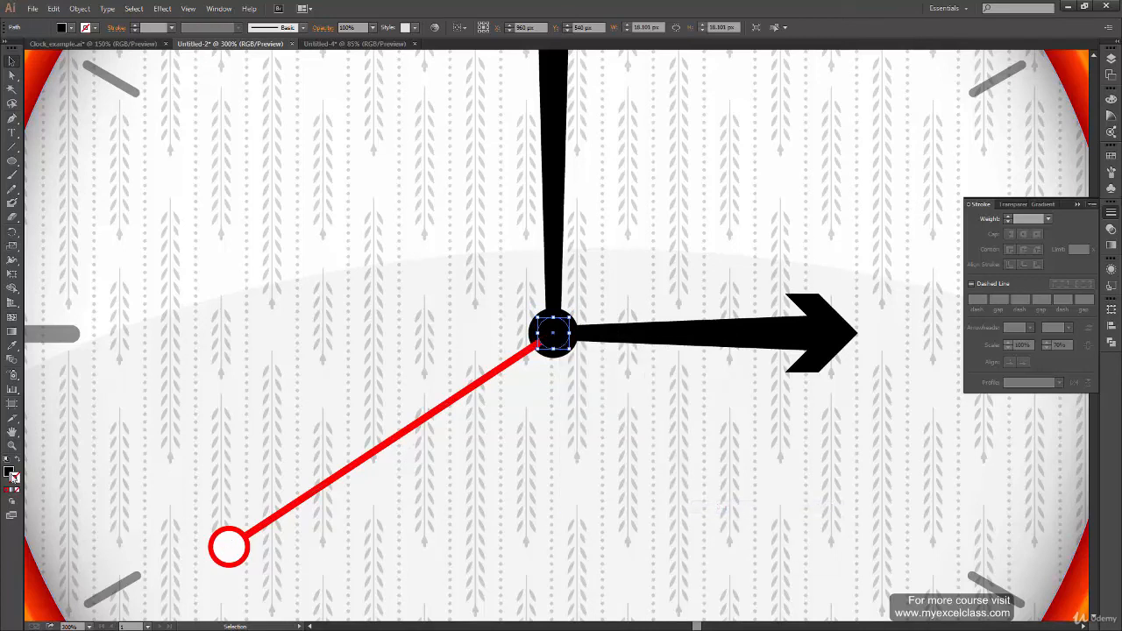
Try to fill the small centre circle with pure red, ff0000, through the Color Picker
{"action": "double_click", "coordinate": [9, 471]}
{"action": "left_click", "coordinate": [266, 220]}
{"action": "left_click_drag", "start_coordinate": [297, 229], "coordinate": [297, 219]}
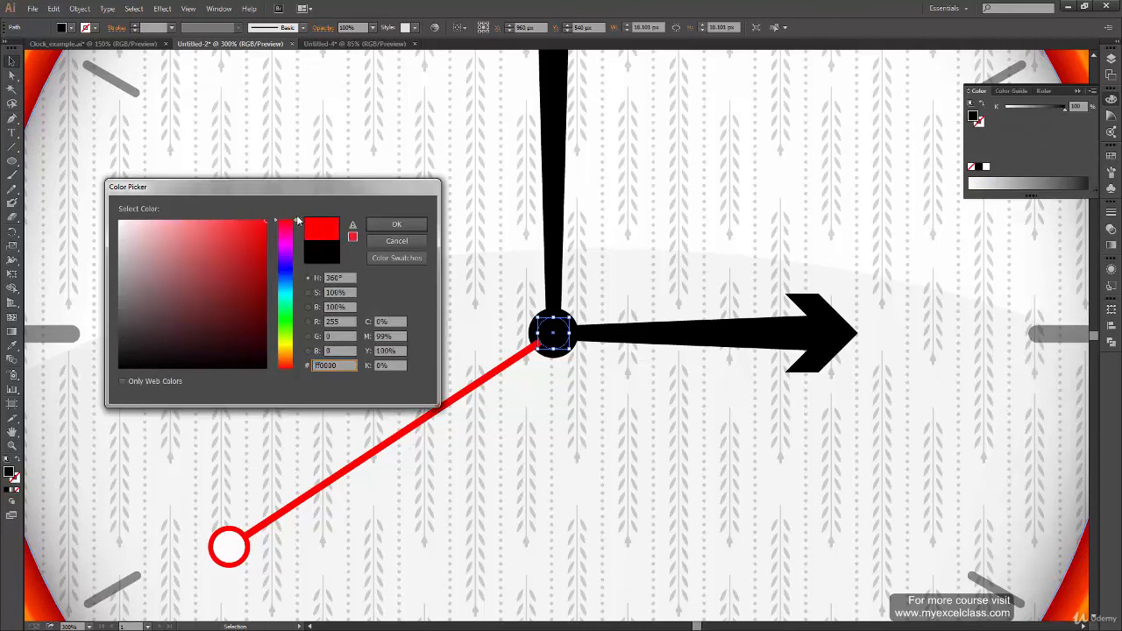
{"action": "left_click", "coordinate": [396, 224]}
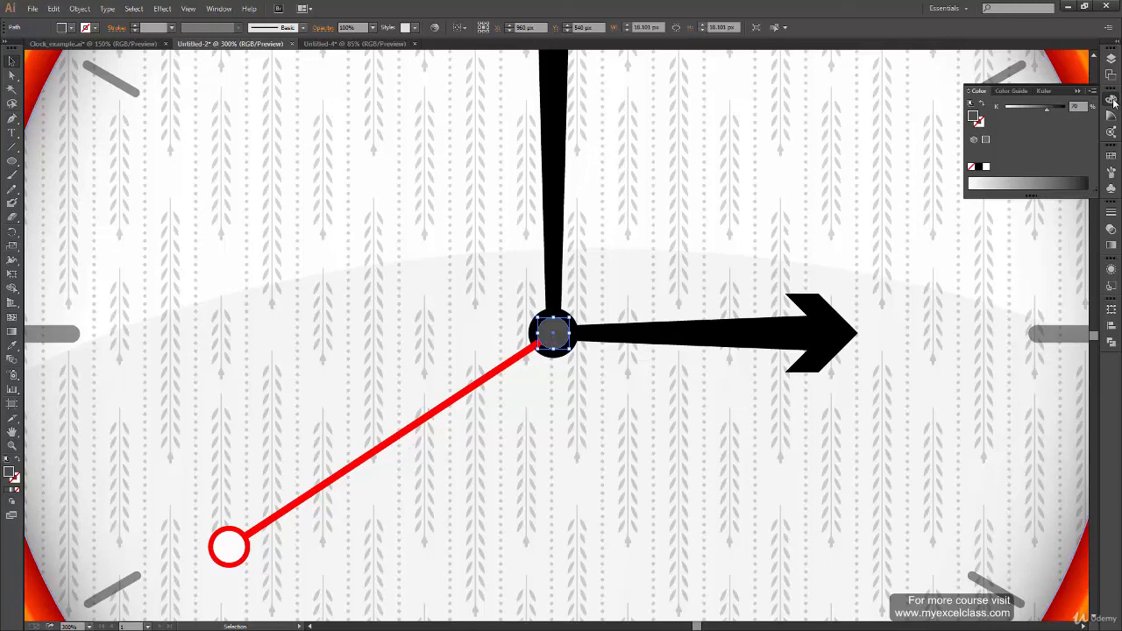
Switch the small centre circle's colour mode from Grayscale to RGB and give it a pure red fill, ff0000
{"action": "left_click", "coordinate": [1092, 90]}
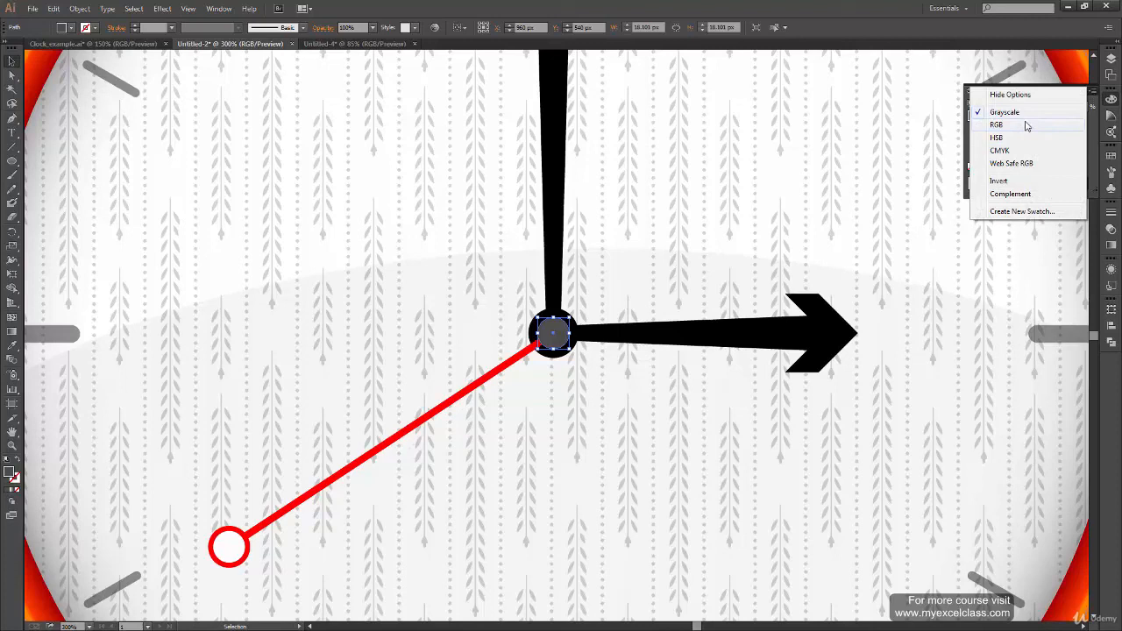
{"action": "left_click", "coordinate": [1093, 92]}
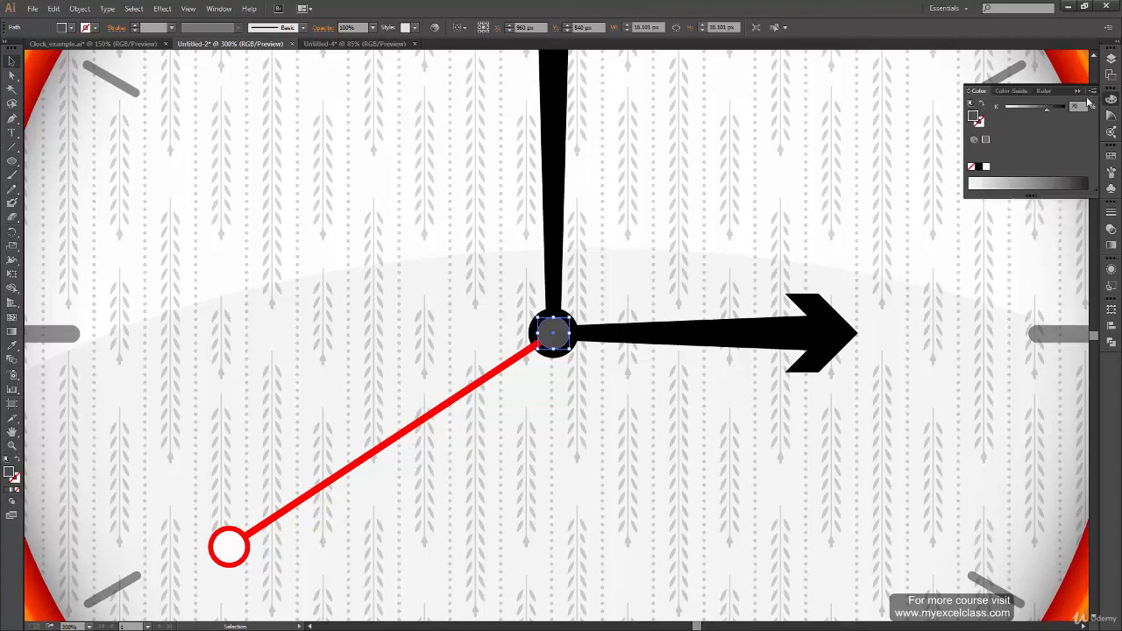
{"action": "left_click", "coordinate": [1092, 90]}
{"action": "left_click", "coordinate": [1024, 134]}
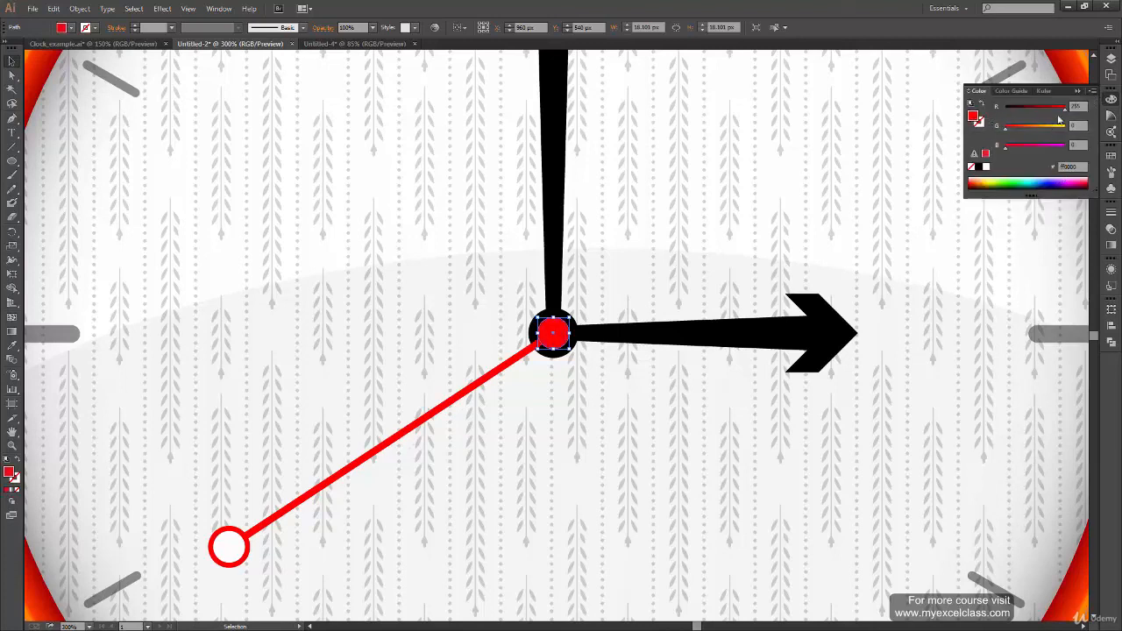
{"action": "key", "text": "ctrl+0"}
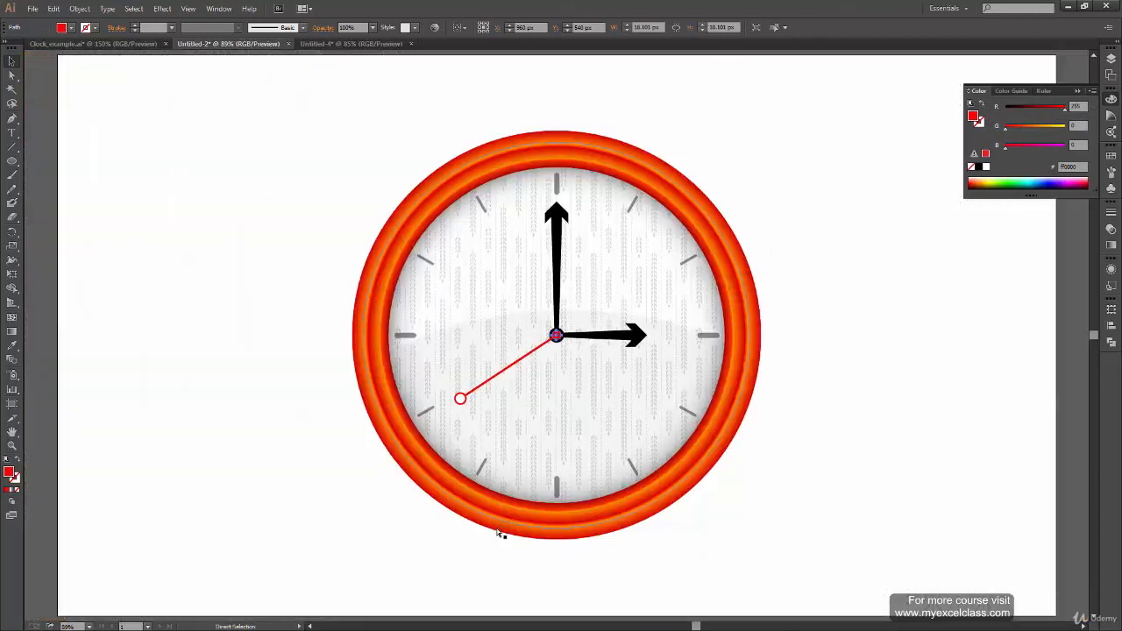
{"action": "left_click", "coordinate": [750, 541]}
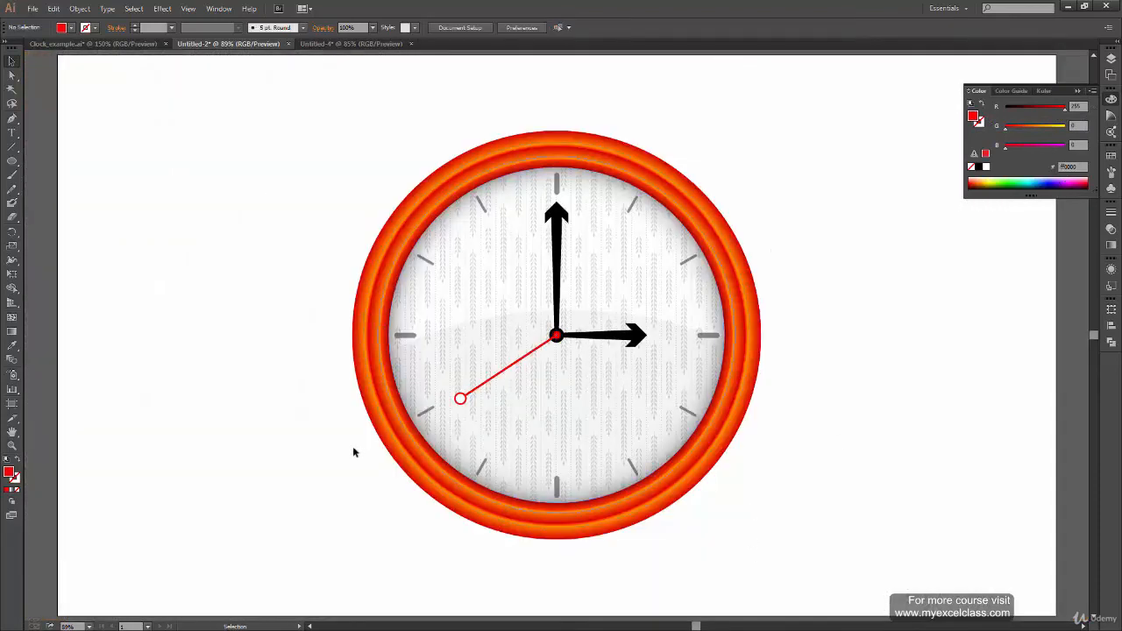
Compare the hands, centre cap and shadows of the finished clock in Clock_example.ai with the clock being built
{"action": "left_click", "coordinate": [114, 44]}
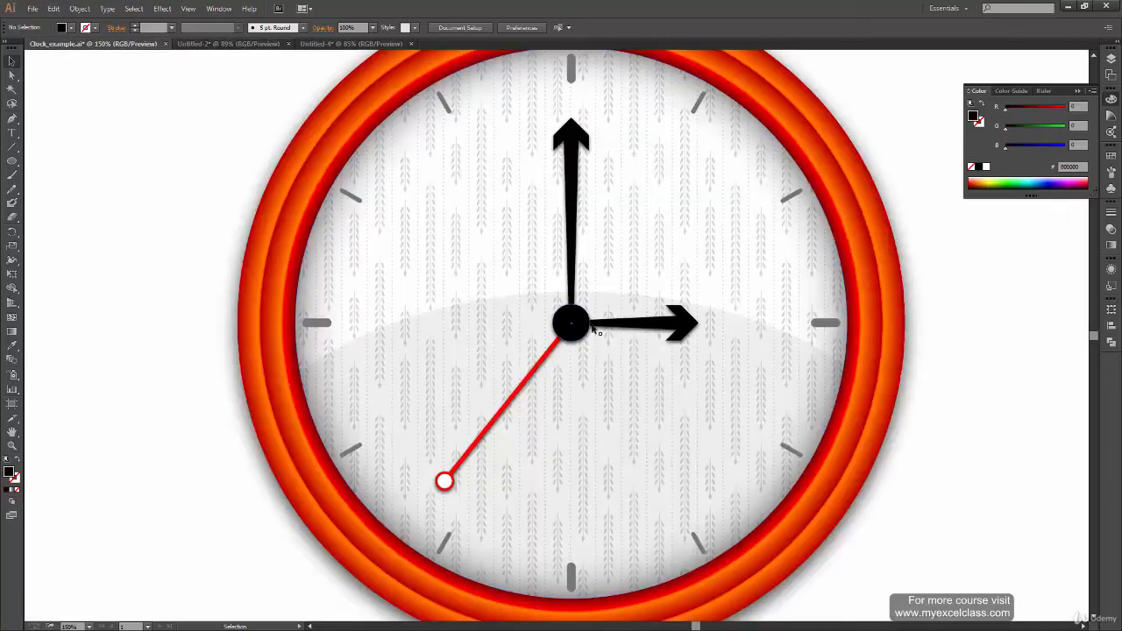
{"action": "left_click", "coordinate": [254, 44]}
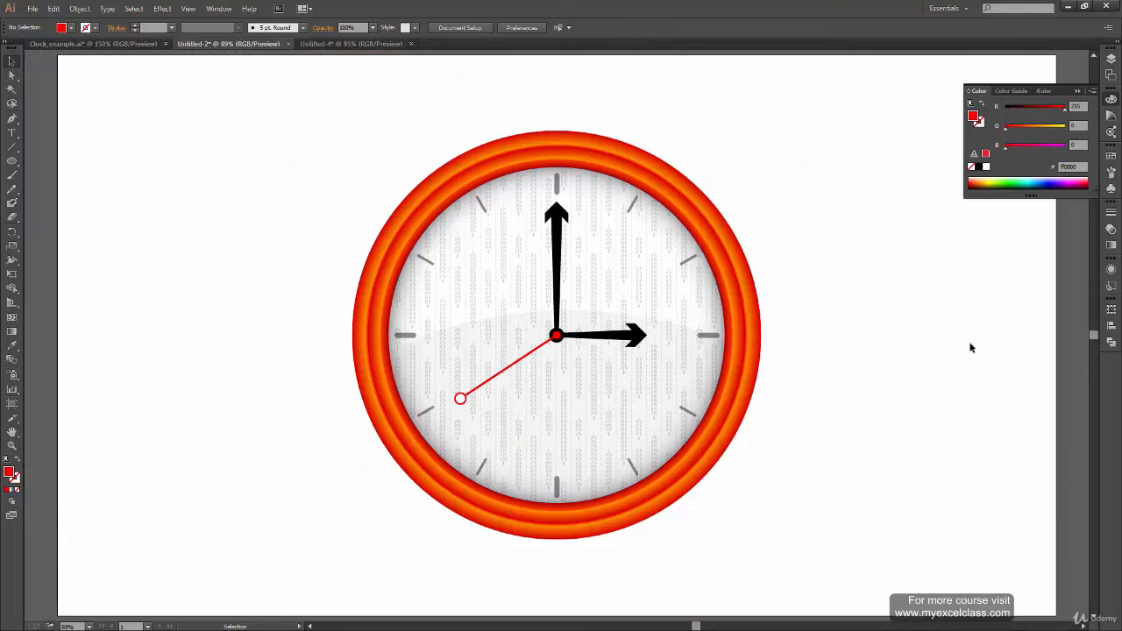
{"action": "left_click", "coordinate": [141, 44]}
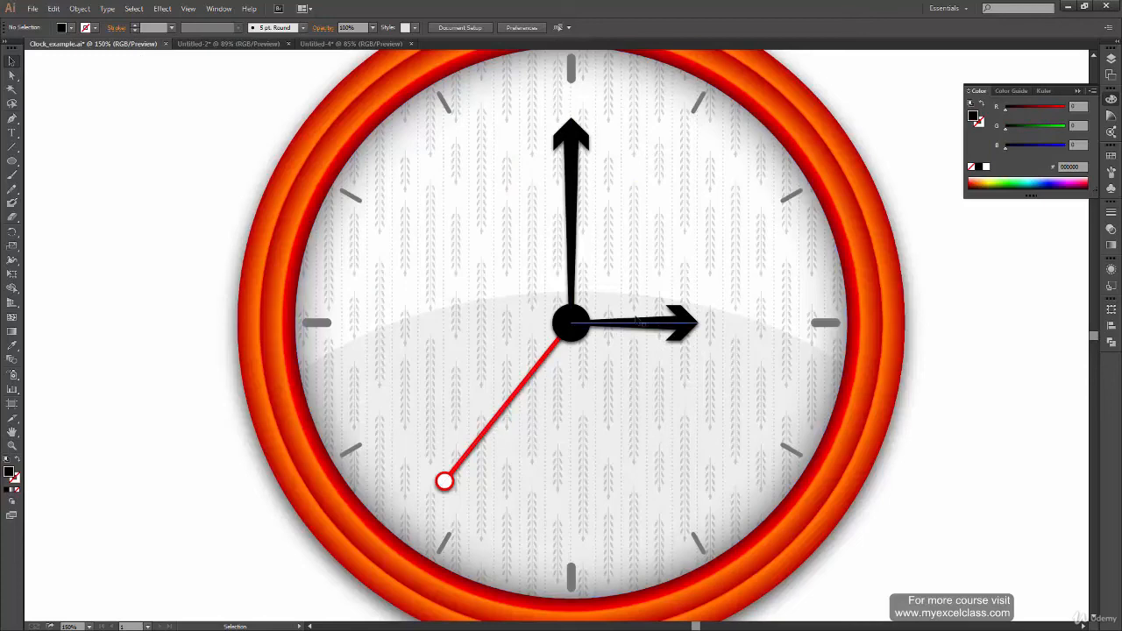
{"action": "left_click", "coordinate": [210, 44]}
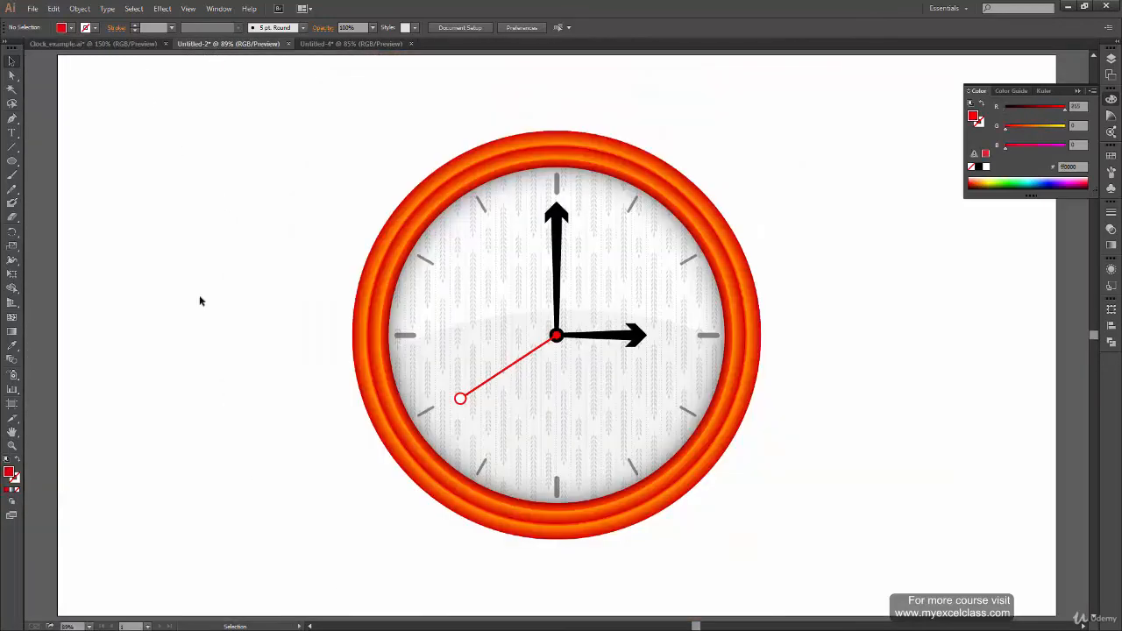
{"action": "left_click", "coordinate": [93, 45]}
{"action": "key", "text": "a"}
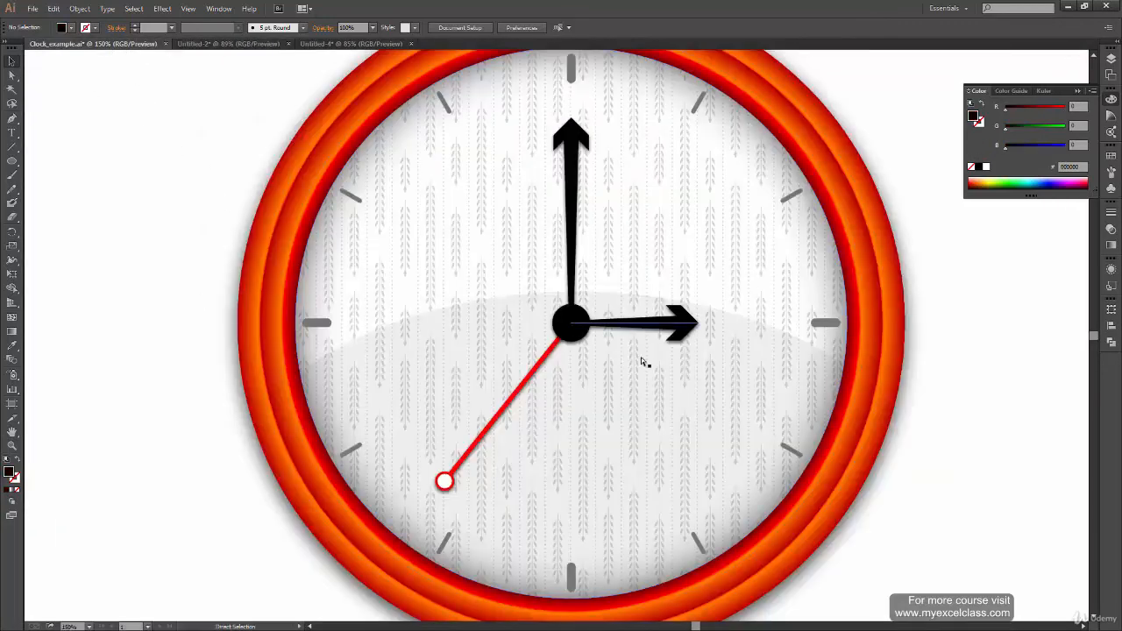
{"action": "key", "text": "ctrl+plus"}
{"action": "key", "text": "ctrl+plus"}
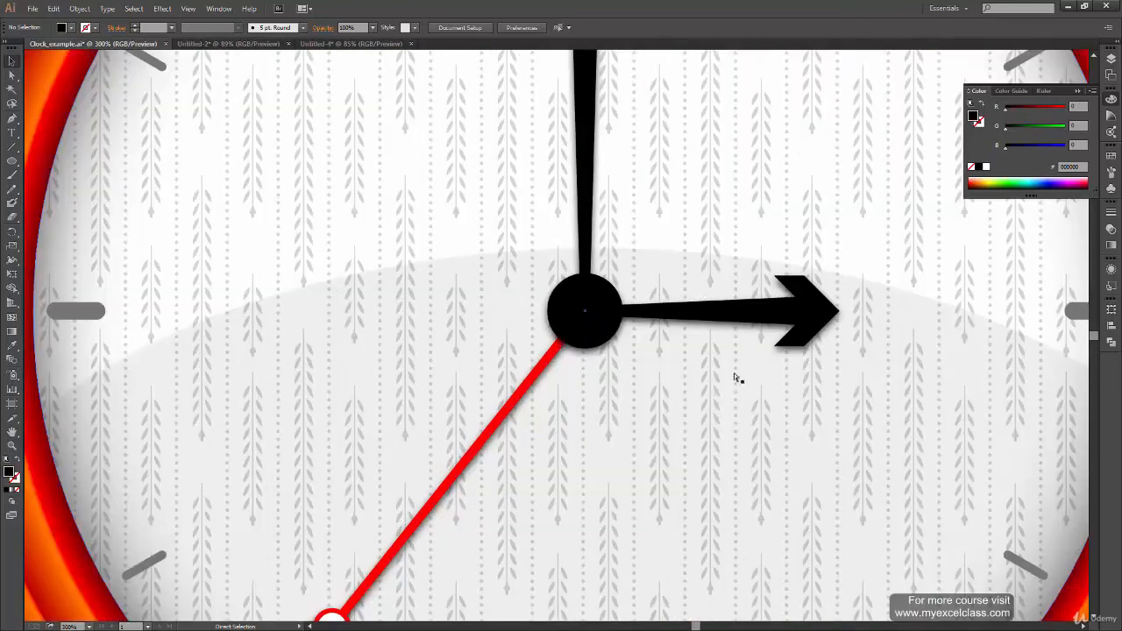
{"action": "key", "text": "ctrl+0"}
{"action": "key", "text": "v"}
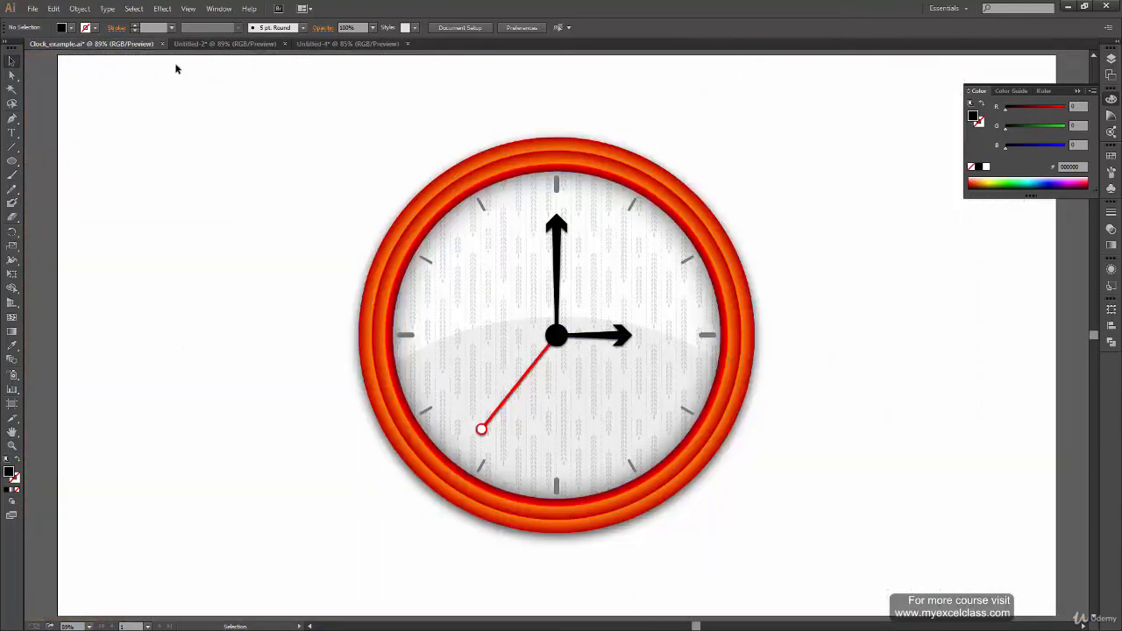
{"action": "left_click", "coordinate": [225, 44]}
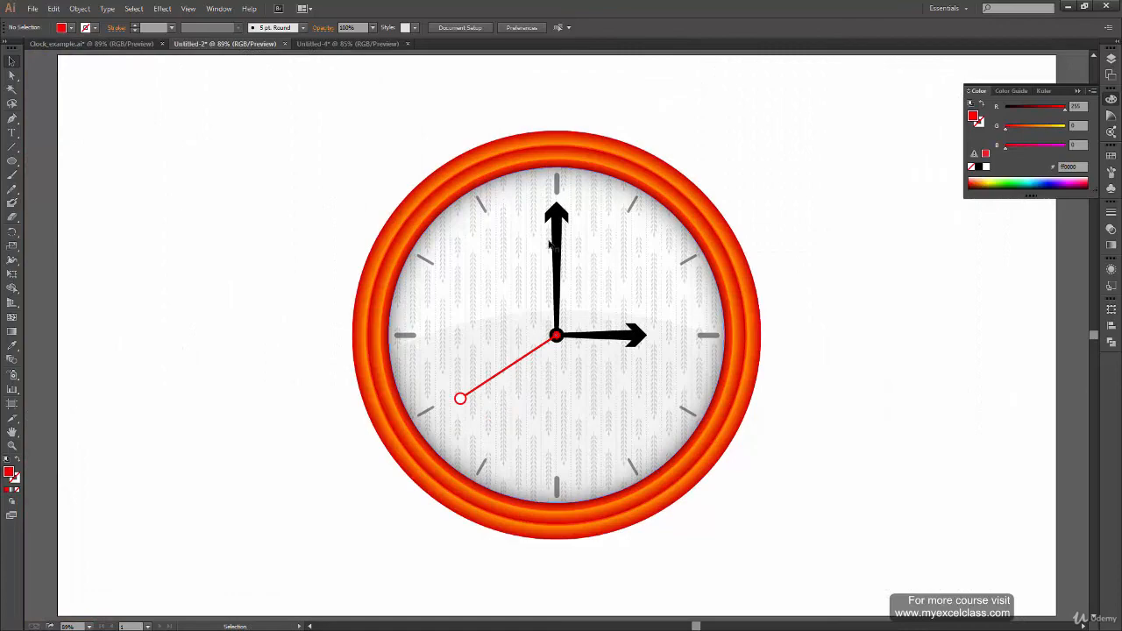
Apply a linear white-to-black gradient to the stroke of the horizontal hour hand, keeping its fill set to none
{"action": "key", "text": "ctrl+plus"}
{"action": "key", "text": "ctrl+plus"}
{"action": "key", "text": "ctrl+plus"}
{"action": "key", "text": "ctrl+plus"}
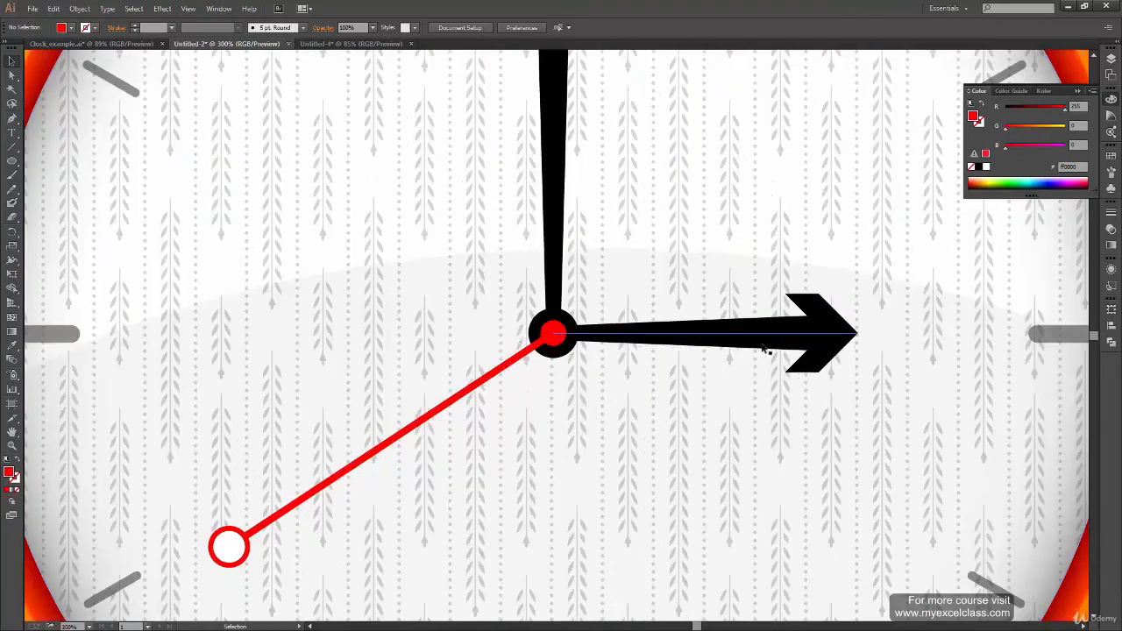
{"action": "key", "text": "space"}
{"action": "left_click_drag", "start_coordinate": [820, 333], "coordinate": [698, 493]}
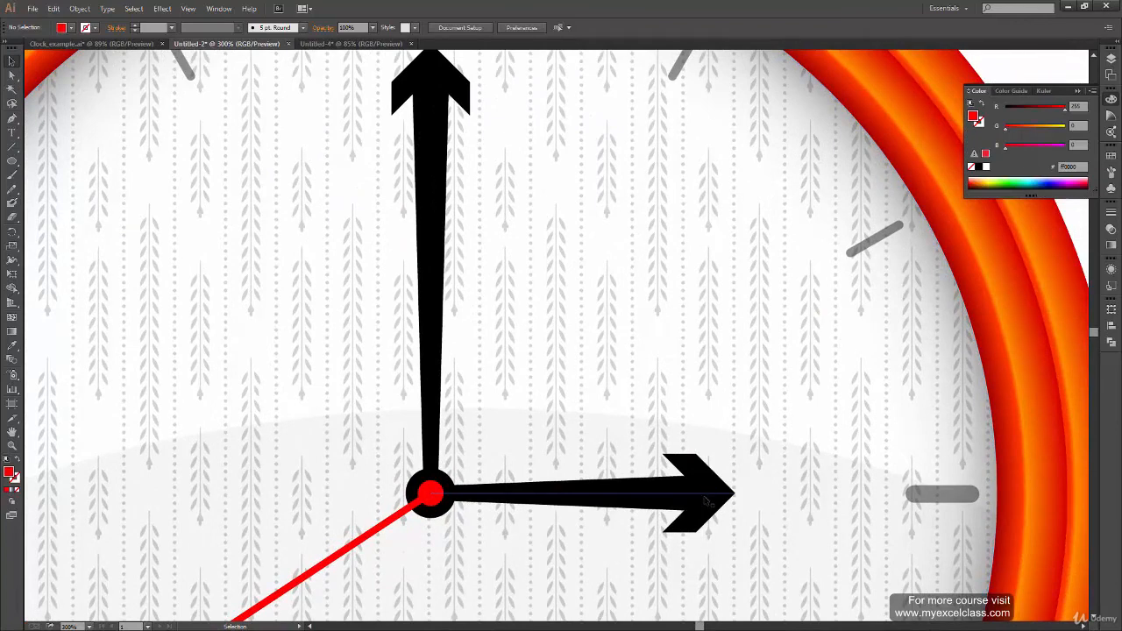
{"action": "left_click", "coordinate": [708, 501]}
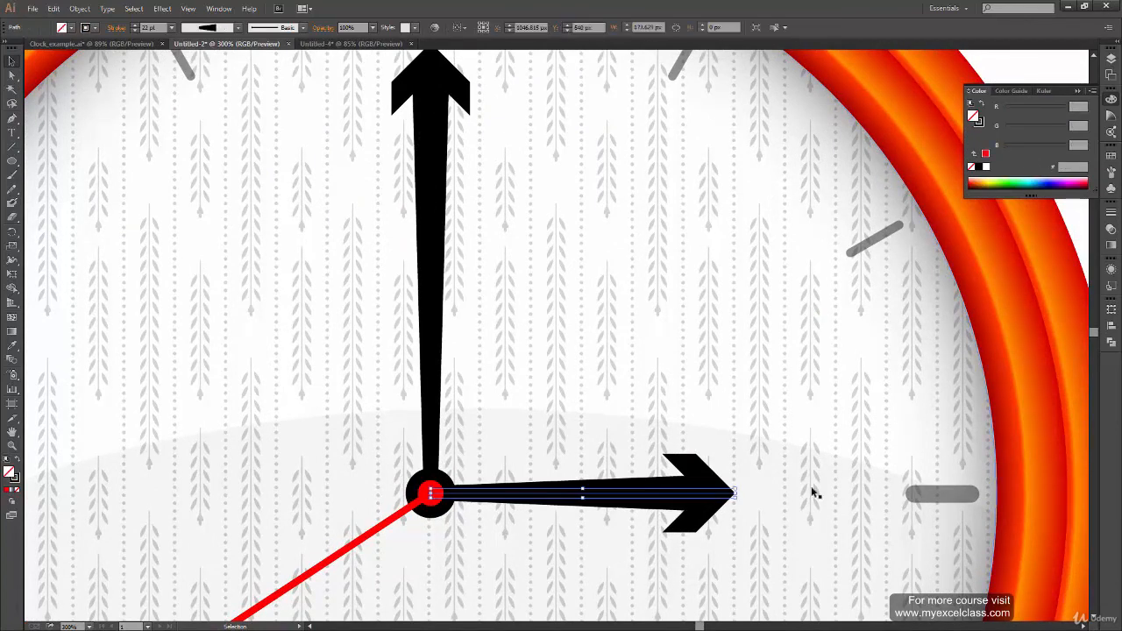
{"action": "left_click", "coordinate": [1110, 229]}
{"action": "left_click", "coordinate": [1111, 245]}
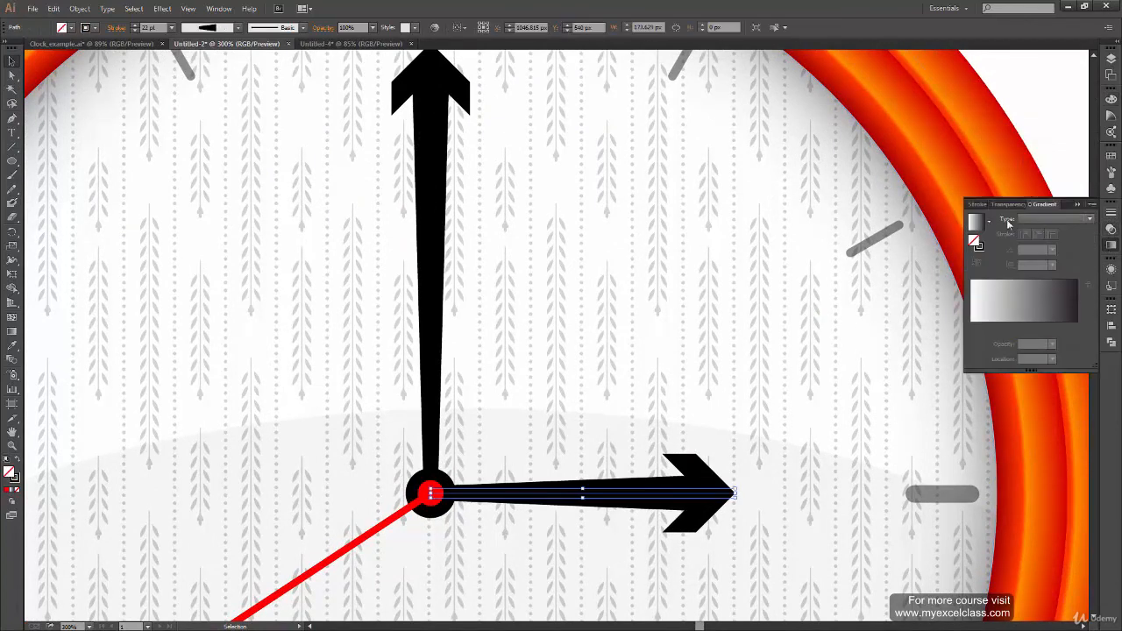
{"action": "left_click", "coordinate": [976, 222]}
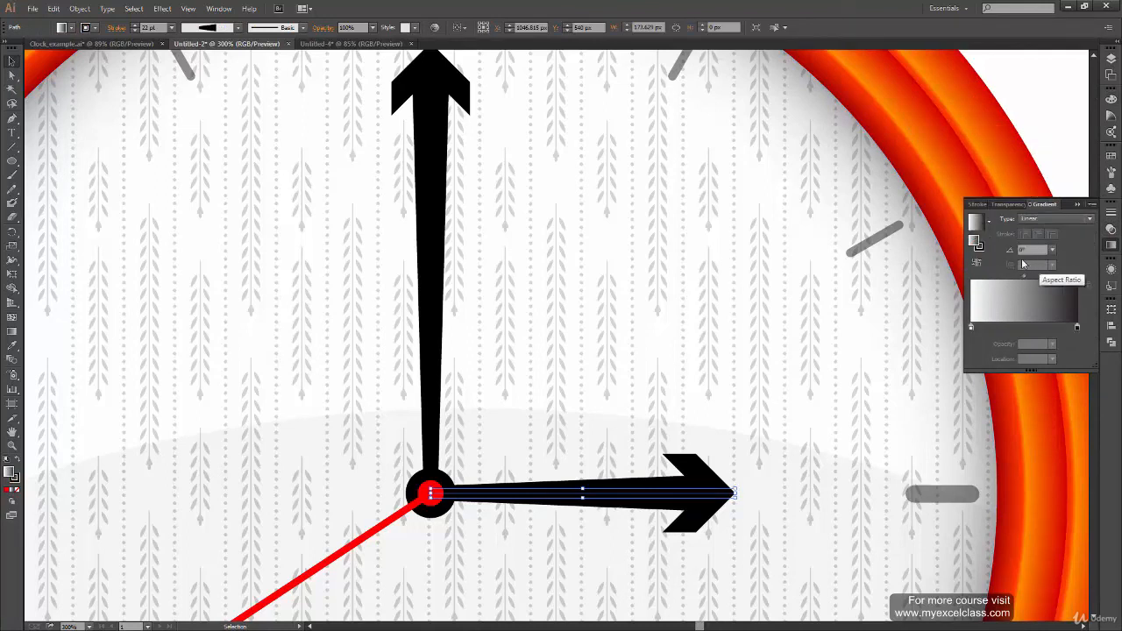
{"action": "key", "text": "slash"}
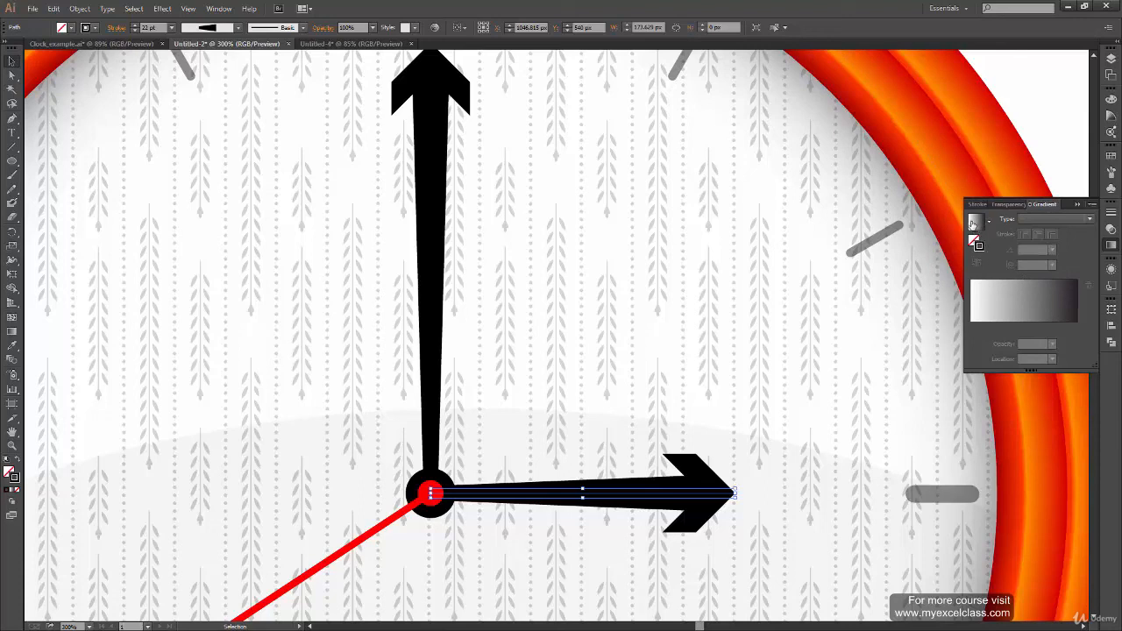
{"action": "left_click", "coordinate": [977, 221]}
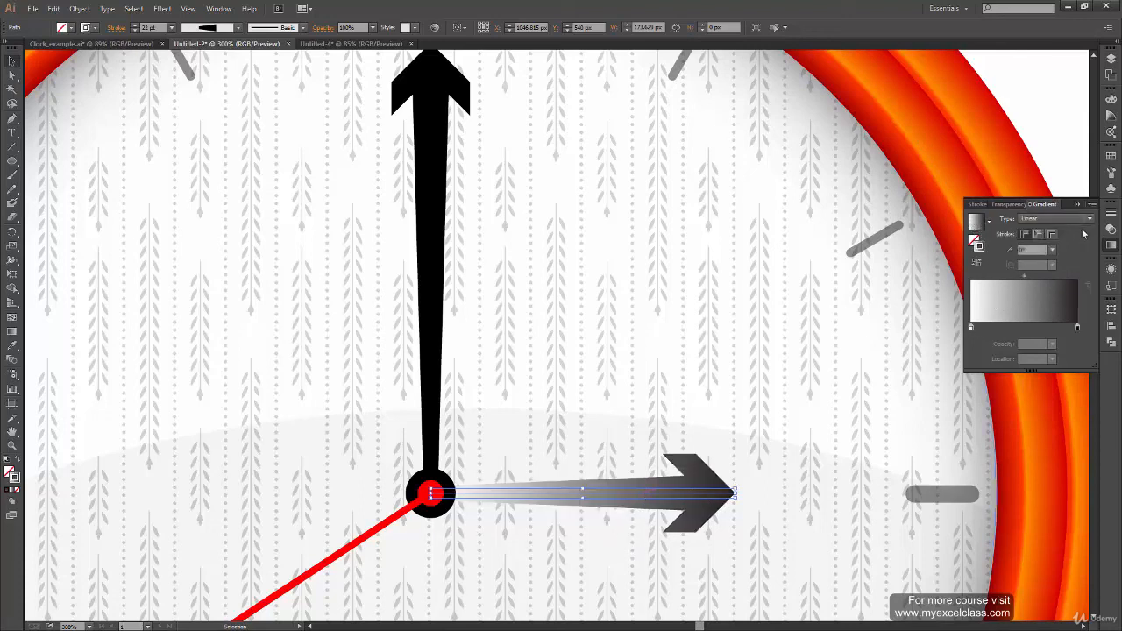
Set the angle of the hour hand's stroke gradient to 90° so it runs across the hand's width
{"action": "left_click", "coordinate": [1027, 250]}
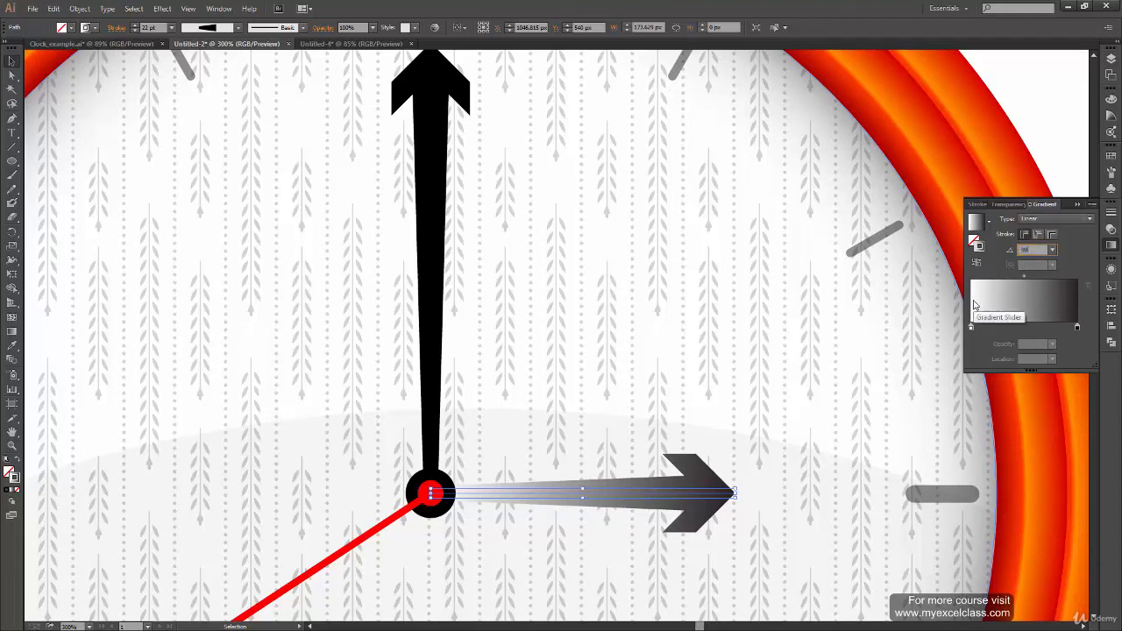
{"action": "type", "text": "90"}
{"action": "key", "text": "Return"}
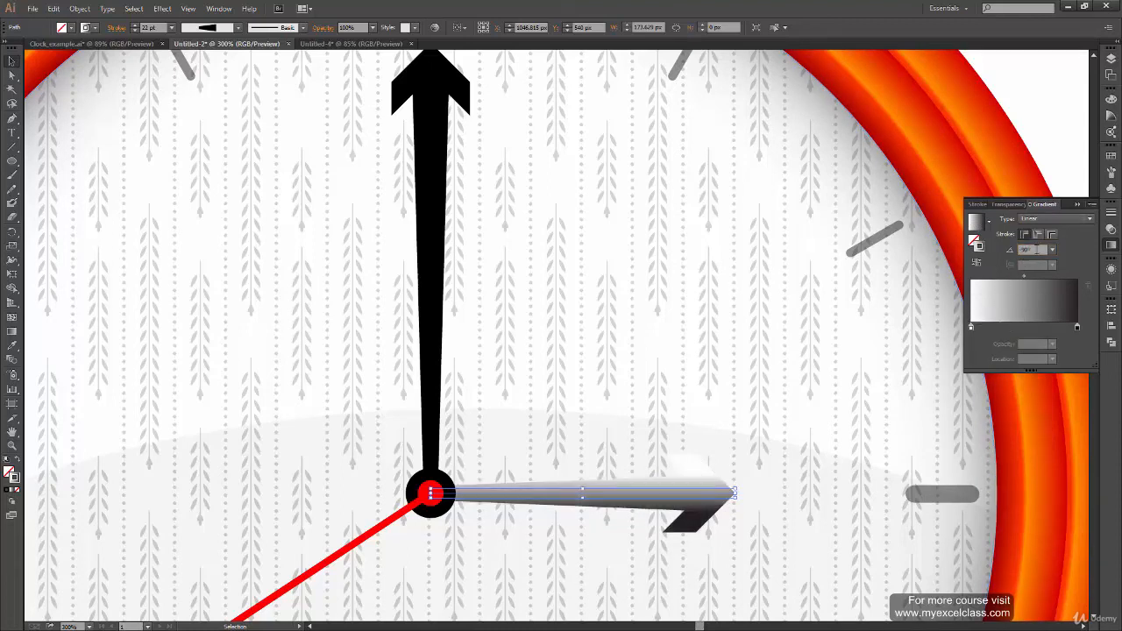
{"action": "left_click", "coordinate": [1029, 250]}
{"action": "type", "text": "90"}
{"action": "key", "text": "Return"}
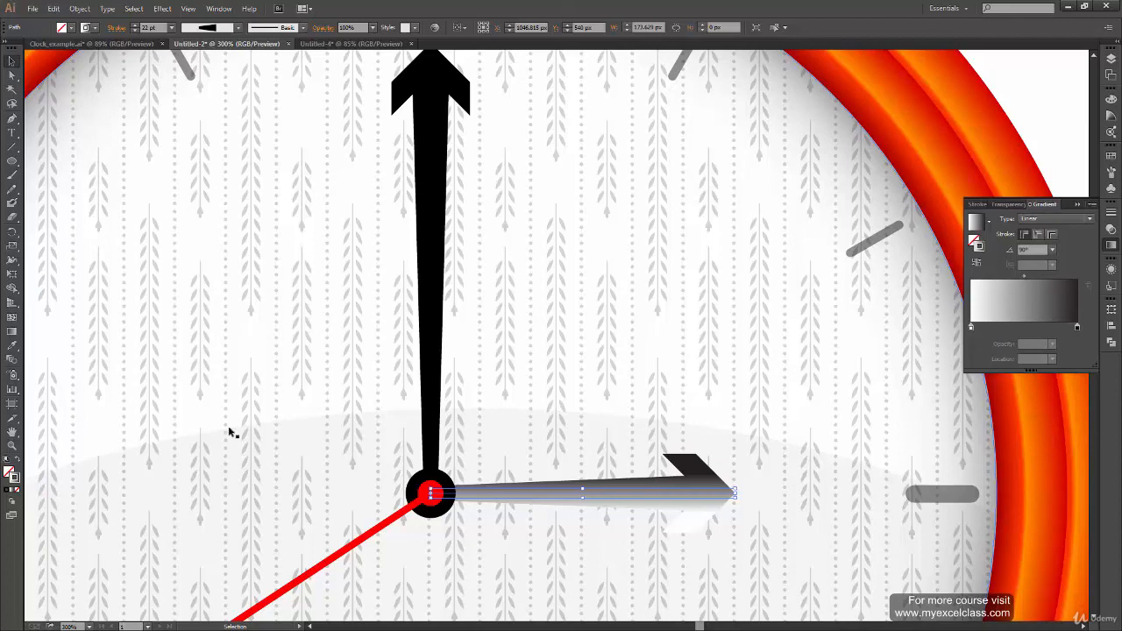
Duplicate the hour hand gradient's white and black stops to the 50% location to form a hard two-tone split
{"action": "scroll", "coordinate": [626, 445], "scroll_direction": "left", "scroll_amount": 10}
{"action": "scroll", "coordinate": [626, 445], "scroll_direction": "down", "scroll_amount": 2}
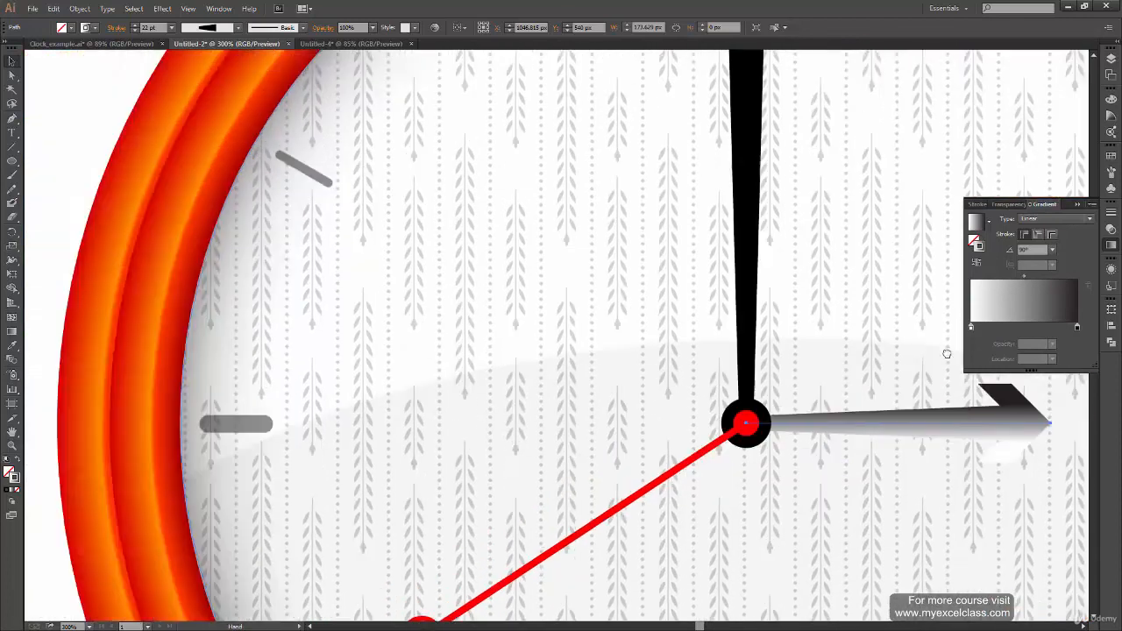
{"action": "left_click_drag", "start_coordinate": [689, 429], "coordinate": [375, 483]}
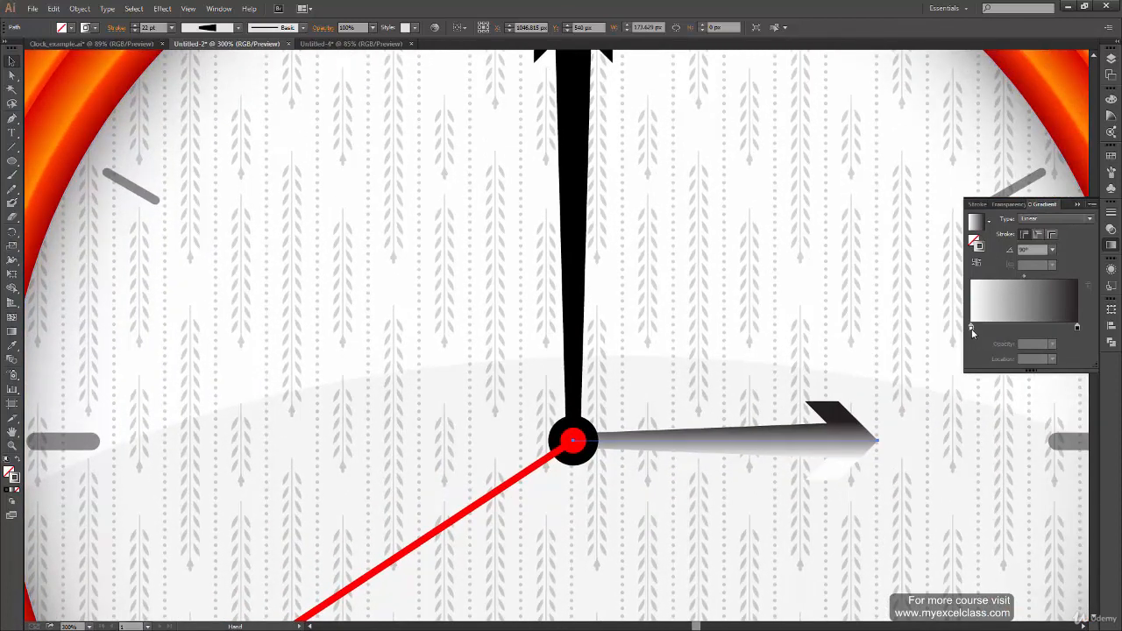
{"action": "left_click_drag", "start_coordinate": [971, 328], "coordinate": [1026, 330]}
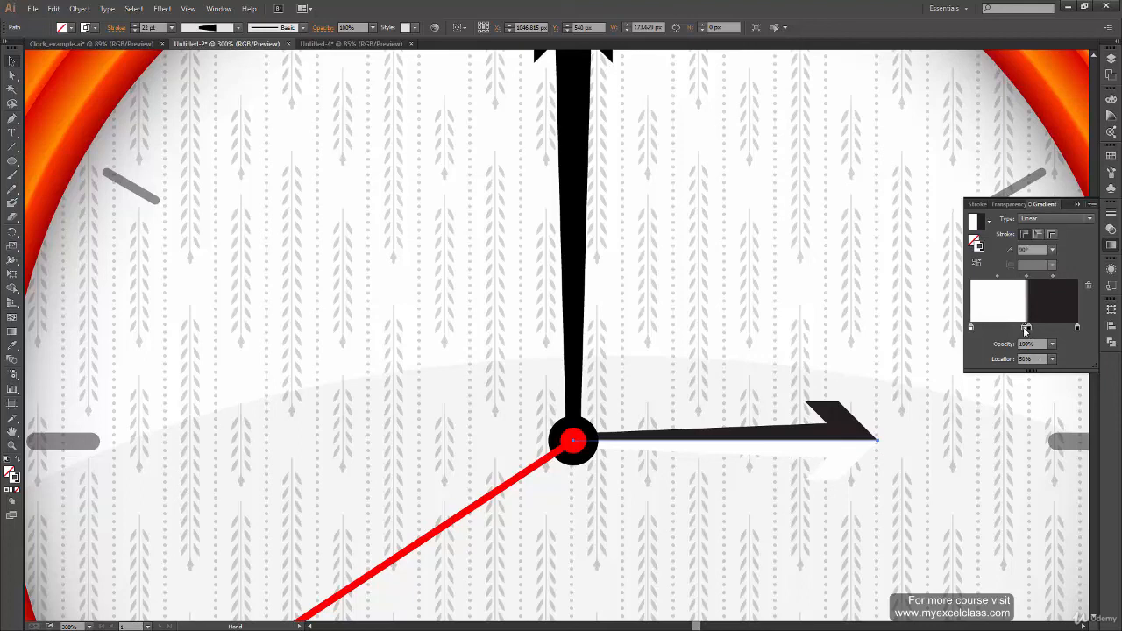
Recolour the gradient's white middle stop to 90% black and its white starting stop to a matching dark grey
{"action": "double_click", "coordinate": [1026, 330]}
{"action": "left_click", "coordinate": [1030, 373]}
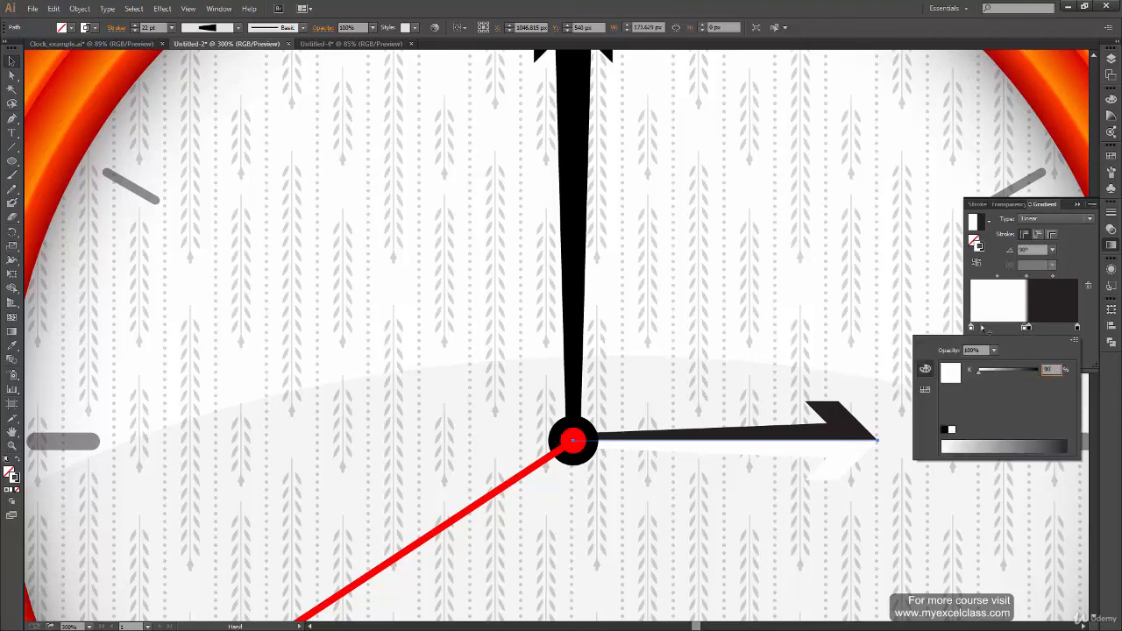
{"action": "left_click", "coordinate": [971, 328]}
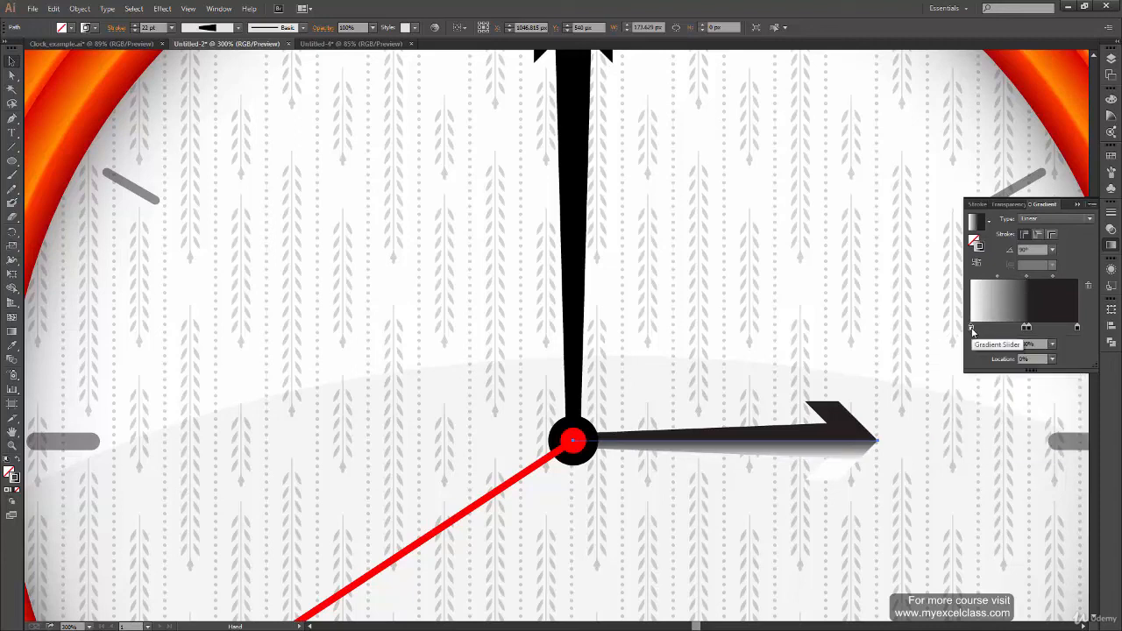
{"action": "double_click", "coordinate": [971, 329]}
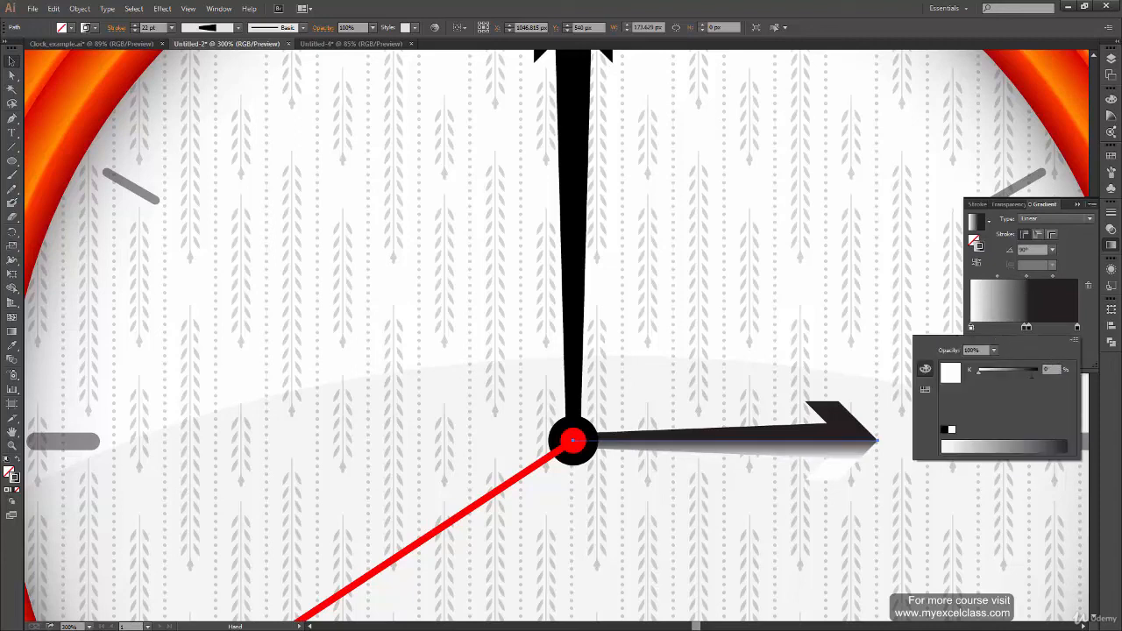
{"action": "left_click", "coordinate": [1032, 373]}
{"action": "key", "text": "Return"}
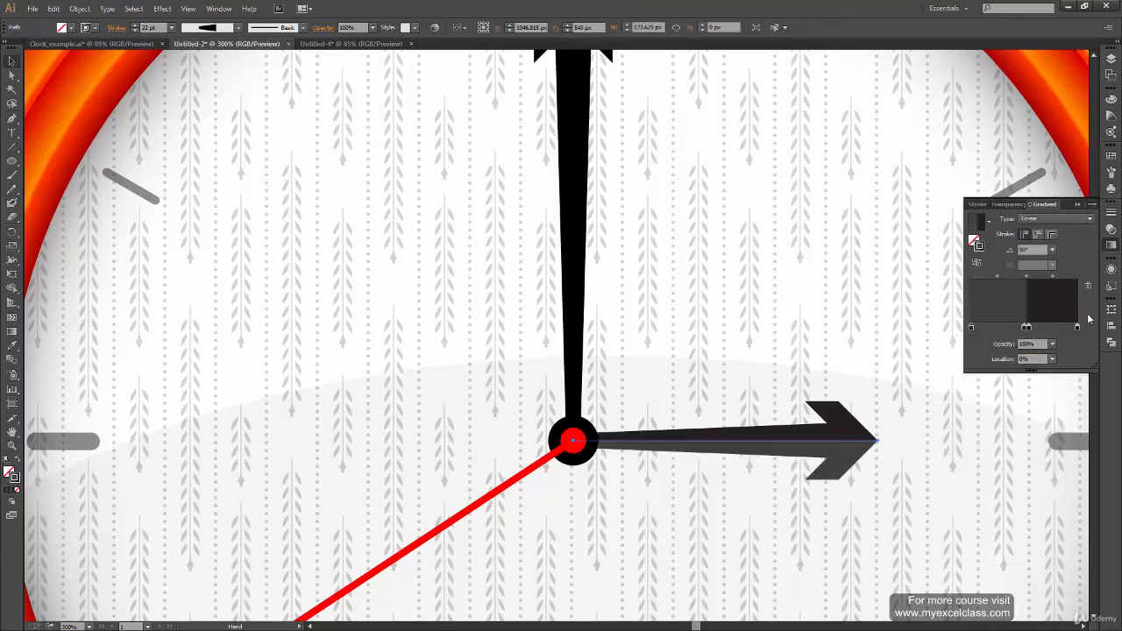
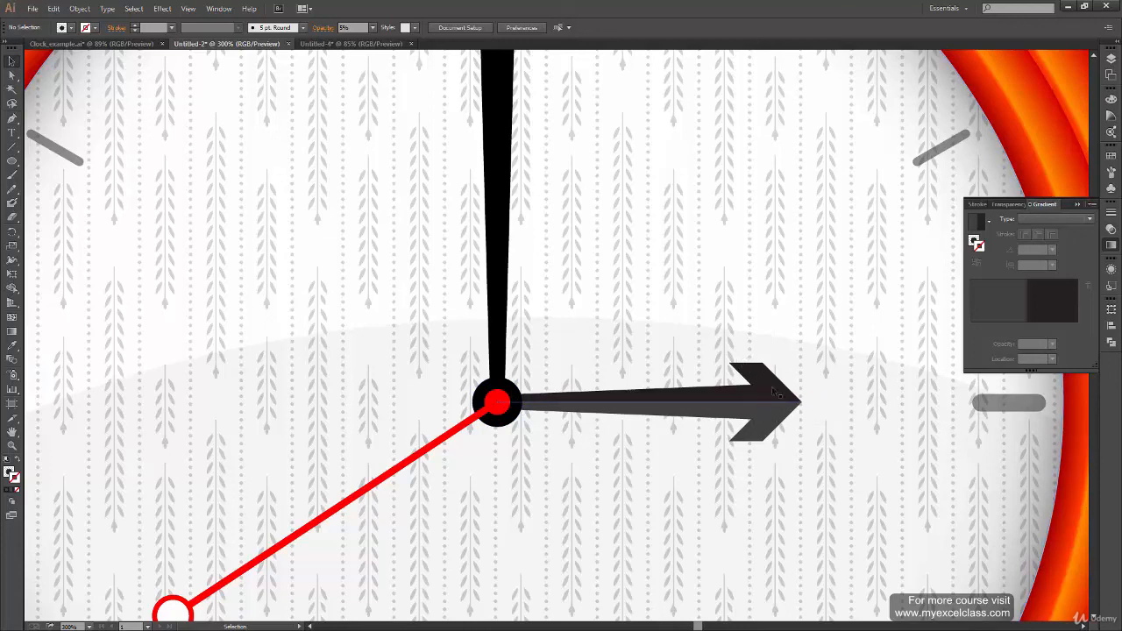
Reverse the hour hand's stroke gradient so the lighter grey lies along its upper half, and deselect it
{"action": "left_click", "coordinate": [775, 427]}
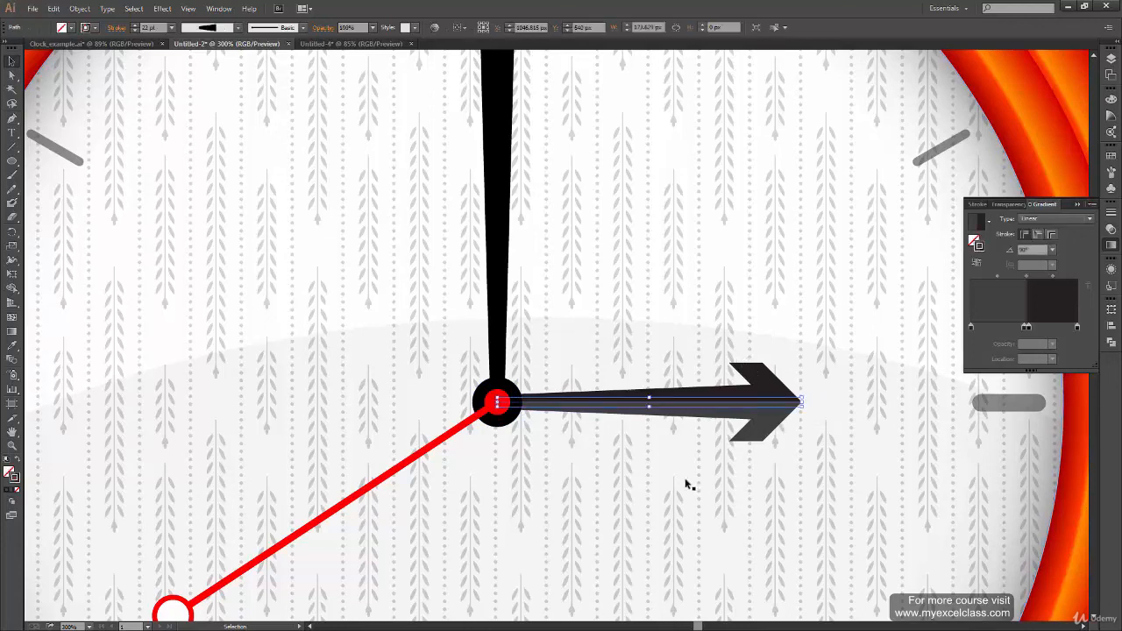
{"action": "left_click", "coordinate": [978, 263]}
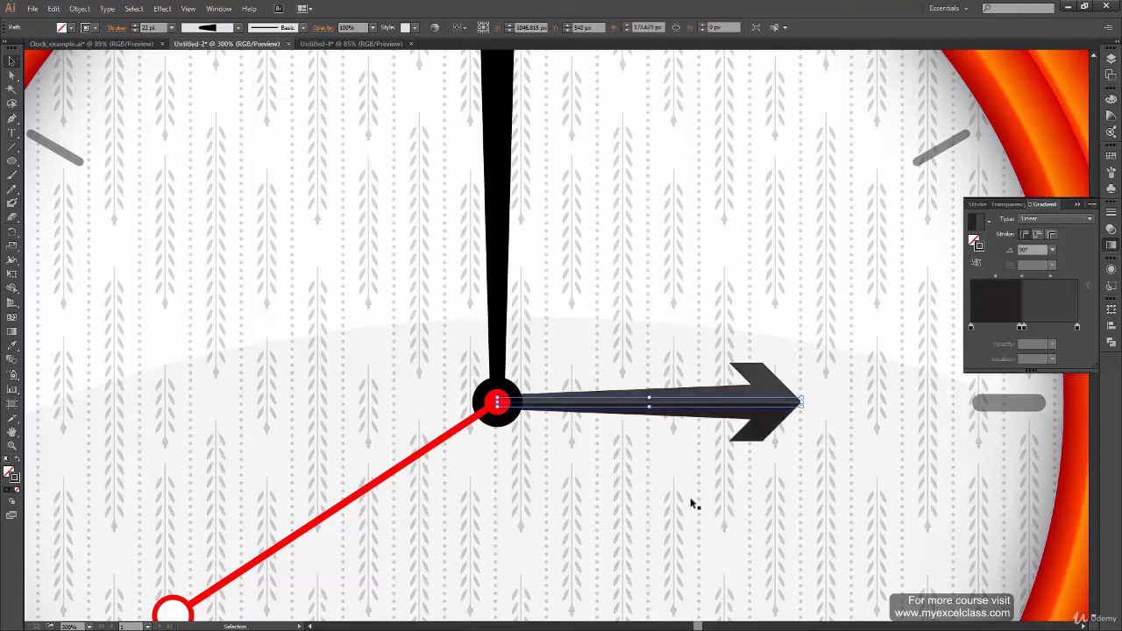
{"action": "key", "text": "ctrl+0"}
{"action": "left_click", "coordinate": [895, 480]}
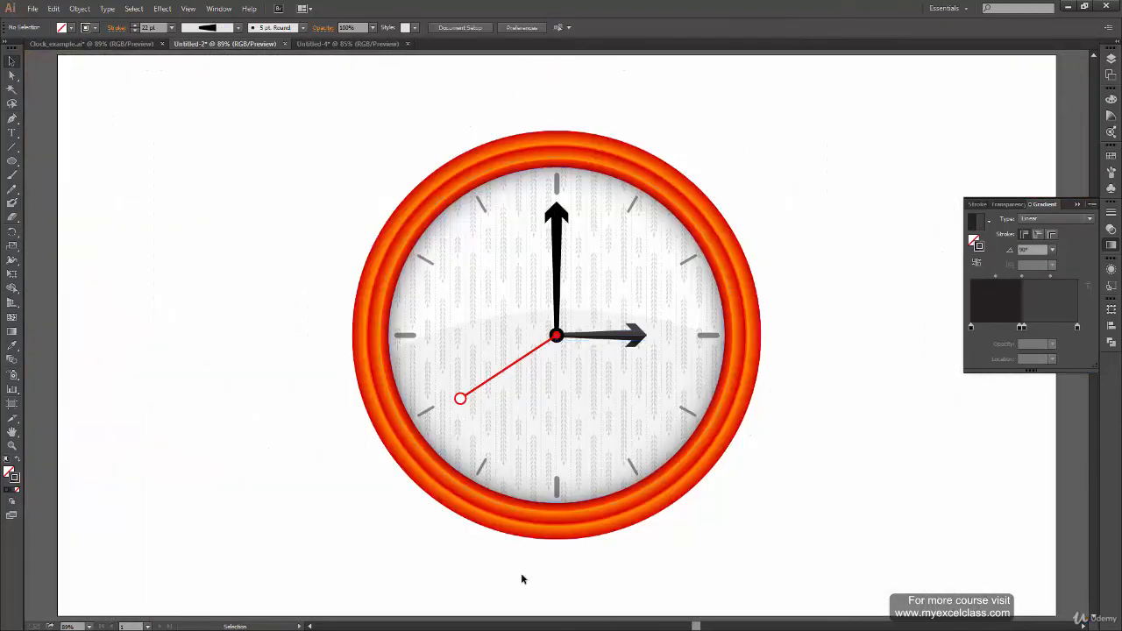
Copy the hour hand's two-tone stroke gradient onto the vertical minute hand with the Eyedropper and set its angle to 0°
{"action": "key", "text": "a"}
{"action": "key", "text": "ctrl+minus"}
{"action": "key", "text": "ctrl+plus"}
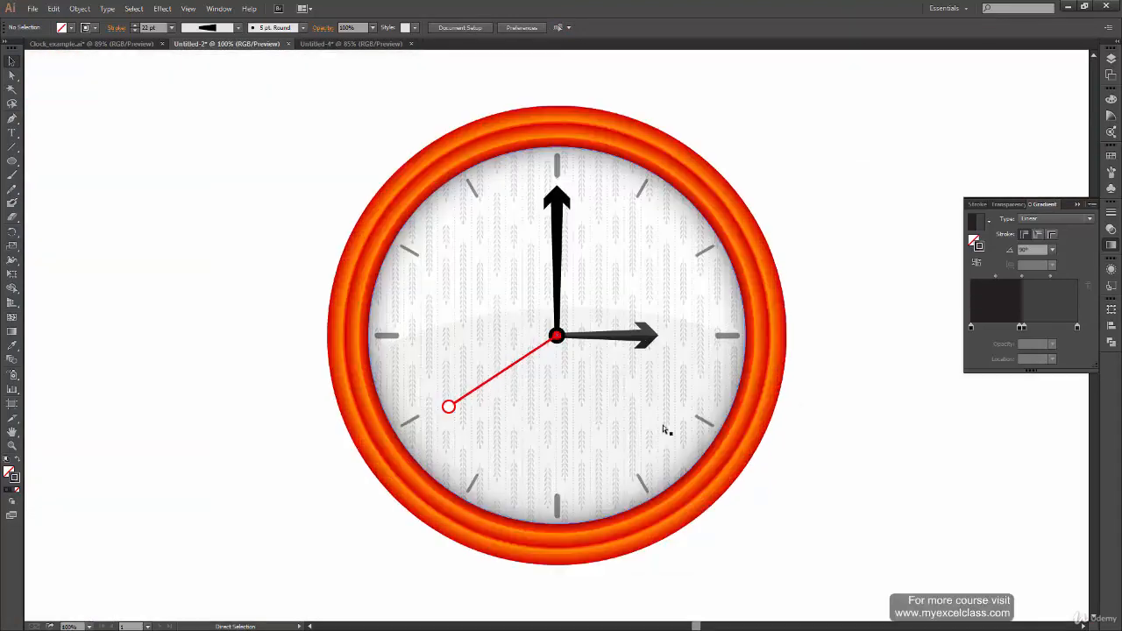
{"action": "key", "text": "ctrl+plus"}
{"action": "key", "text": "ctrl+plus"}
{"action": "key", "text": "ctrl+plus"}
{"action": "key", "text": "ctrl+plus"}
{"action": "key", "text": "ctrl+plus"}
{"action": "left_click_drag", "start_coordinate": [717, 448], "coordinate": [493, 547]}
{"action": "left_click_drag", "start_coordinate": [532, 442], "coordinate": [602, 535]}
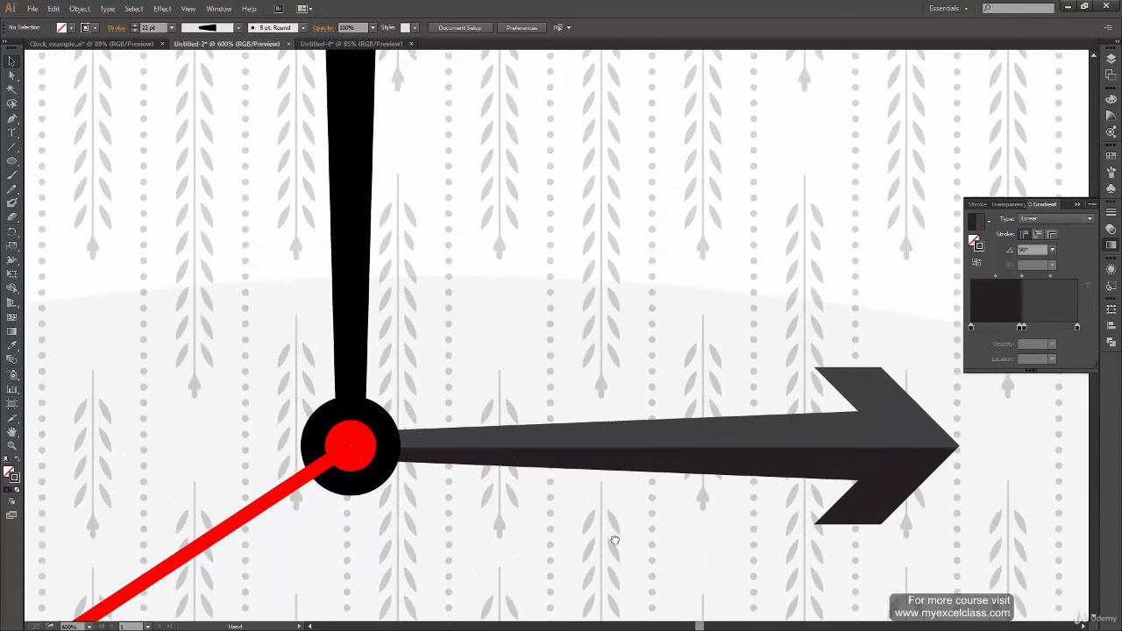
{"action": "left_click", "coordinate": [401, 303]}
{"action": "left_click", "coordinate": [623, 544], "text": "shift"}
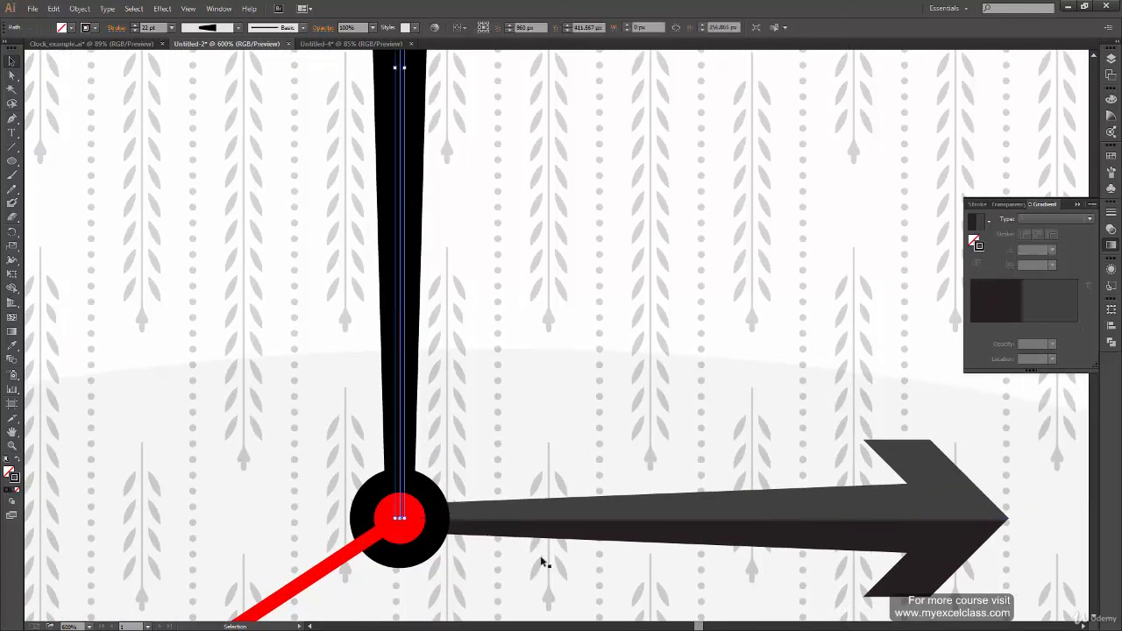
{"action": "key", "text": "i"}
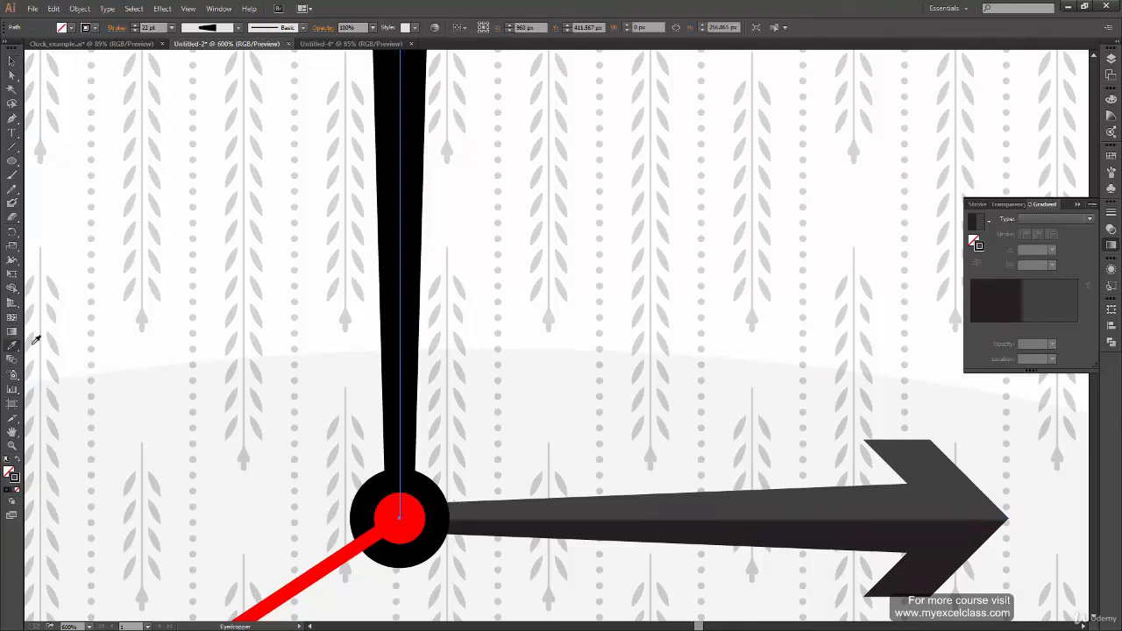
{"action": "left_click", "coordinate": [865, 517]}
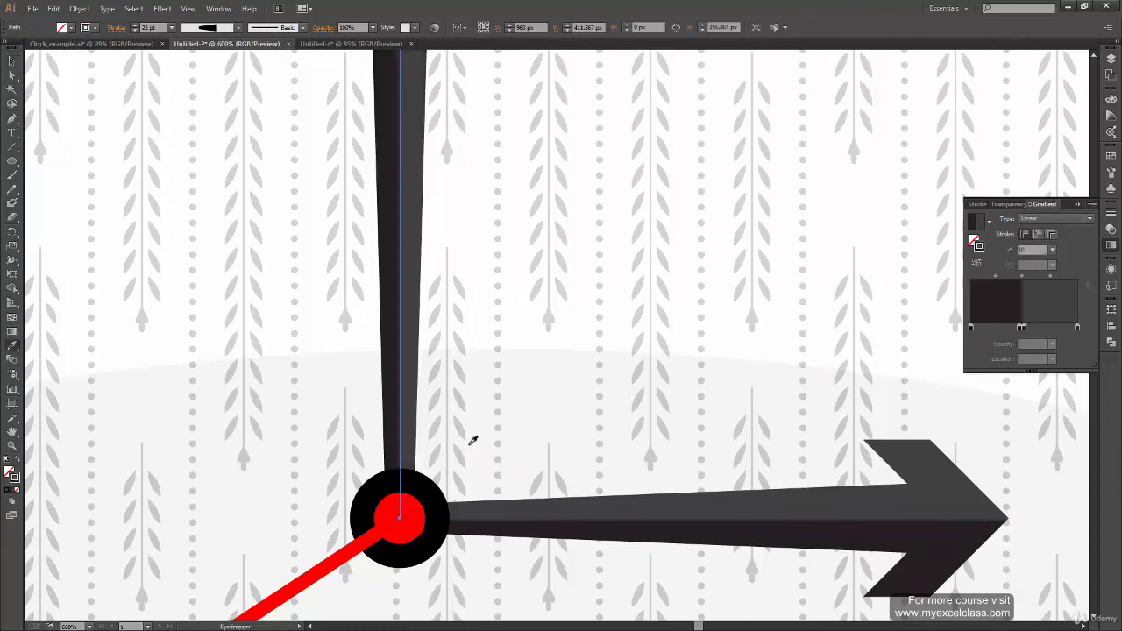
Reverse the minute hand's stroke gradient so the lighter grey lies along its left half, and deselect it
{"action": "key", "text": "v"}
{"action": "left_click_drag", "start_coordinate": [451, 361], "coordinate": [475, 572]}
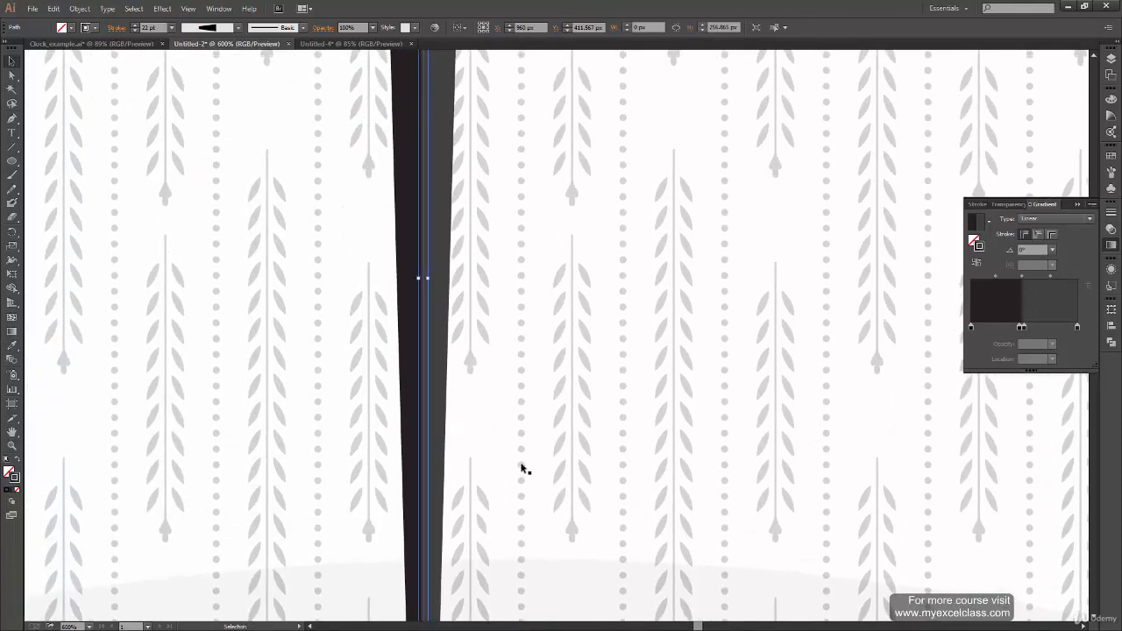
{"action": "left_click", "coordinate": [525, 467]}
{"action": "key", "text": "ctrl+minus"}
{"action": "key", "text": "ctrl+minus"}
{"action": "key", "text": "ctrl+minus"}
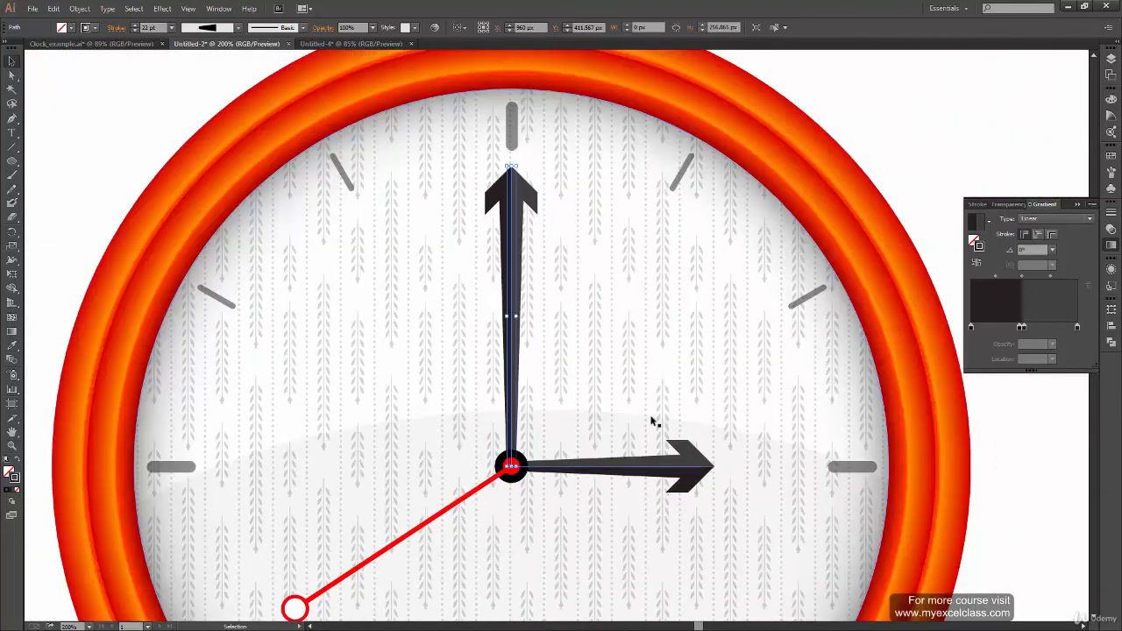
{"action": "left_click", "coordinate": [976, 263]}
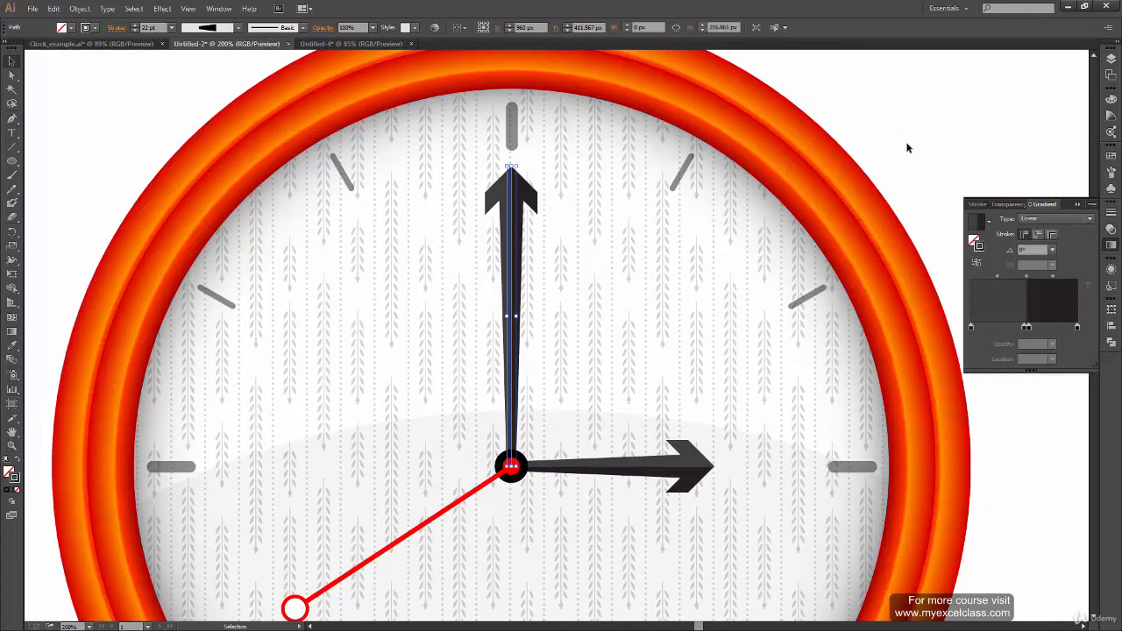
{"action": "left_click", "coordinate": [909, 148]}
{"action": "key", "text": "ctrl+minus"}
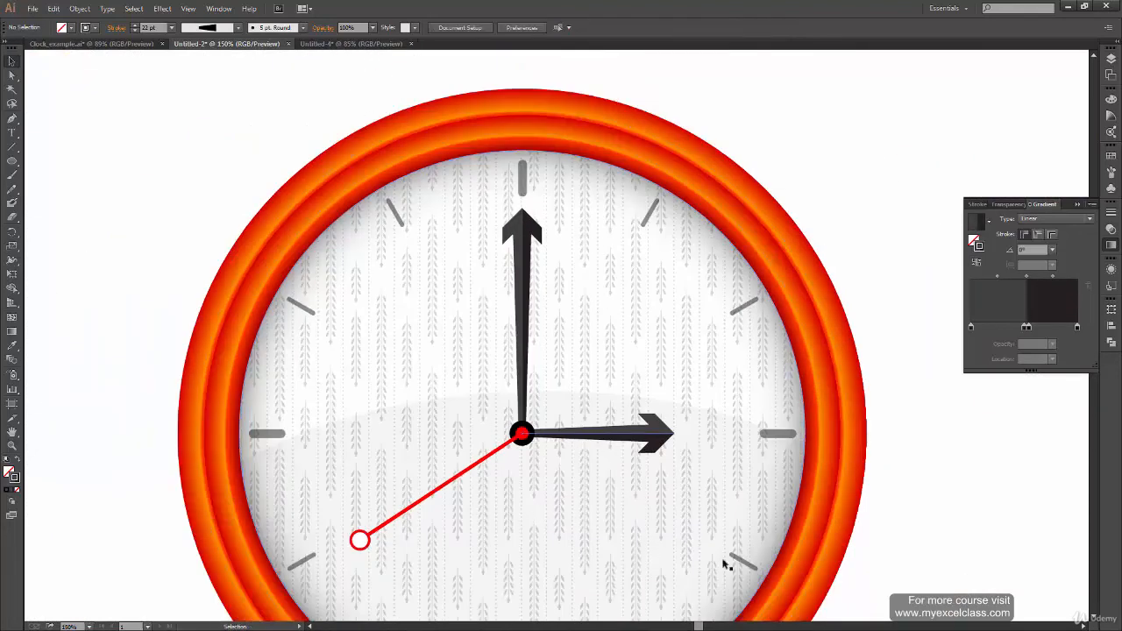
{"action": "key", "text": "ctrl+minus"}
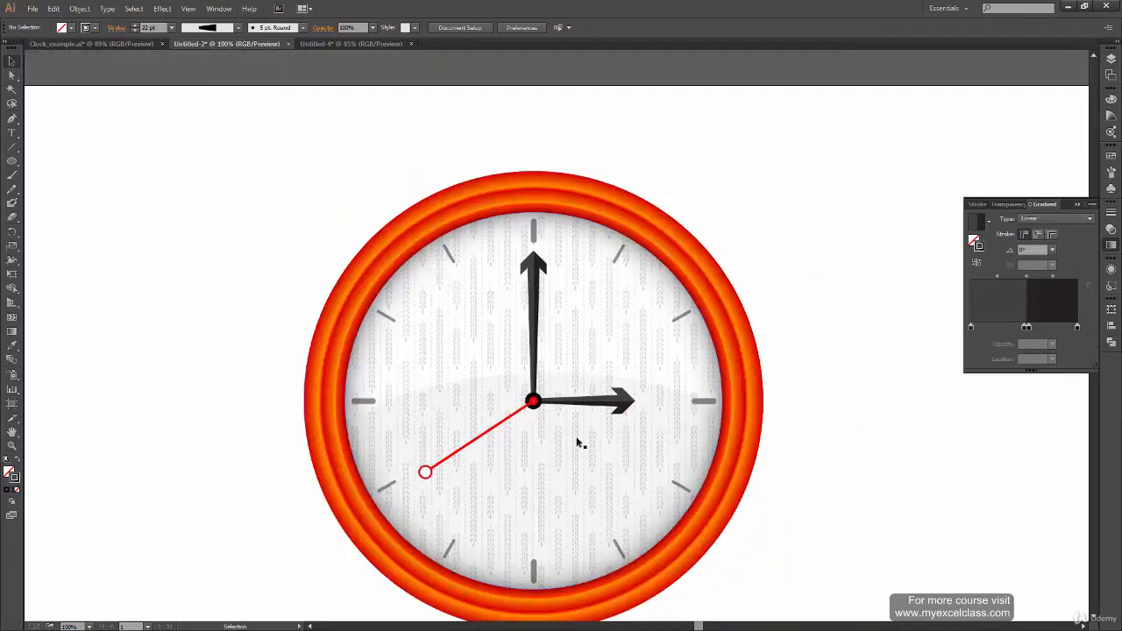
Select the hour, minute and second hands together and start a Drop Shadow effect on them with Preview on
{"action": "key", "text": "ctrl+plus"}
{"action": "key", "text": "ctrl+plus"}
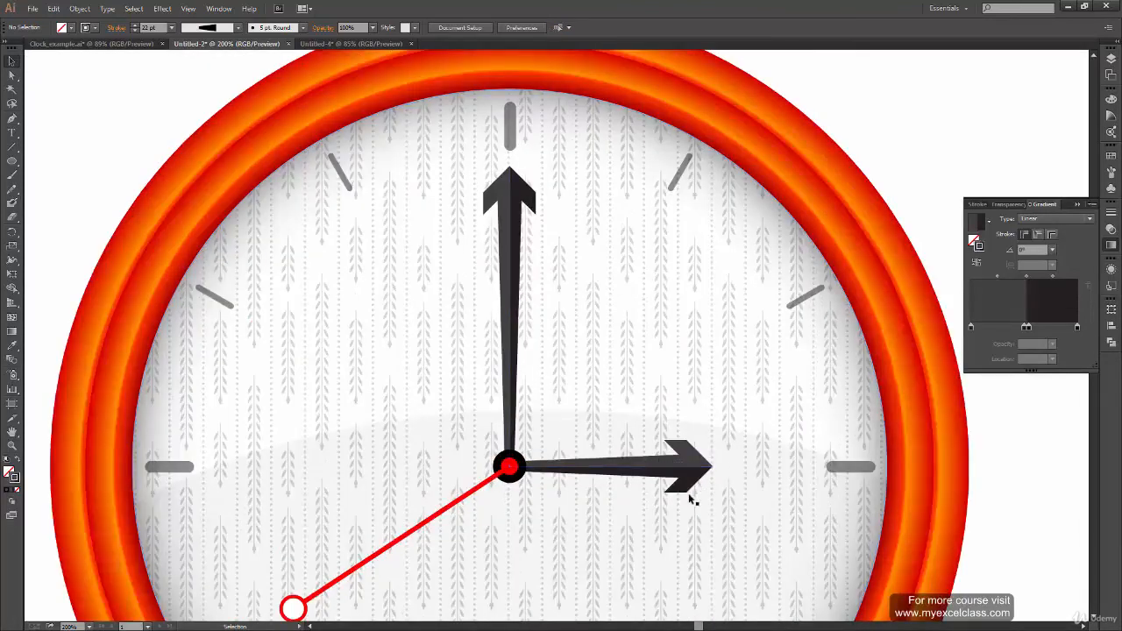
{"action": "key", "text": "space"}
{"action": "left_click_drag", "start_coordinate": [676, 495], "coordinate": [727, 425]}
{"action": "left_click", "coordinate": [743, 399]}
{"action": "left_click", "coordinate": [561, 186], "text": "shift"}
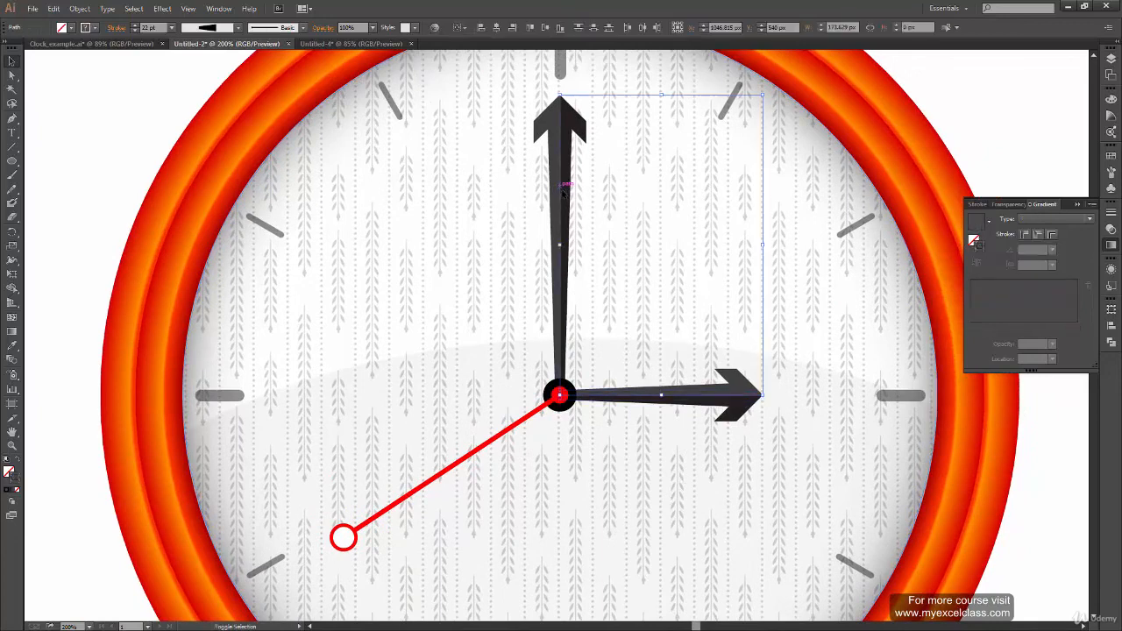
{"action": "left_click", "coordinate": [431, 487], "text": "shift"}
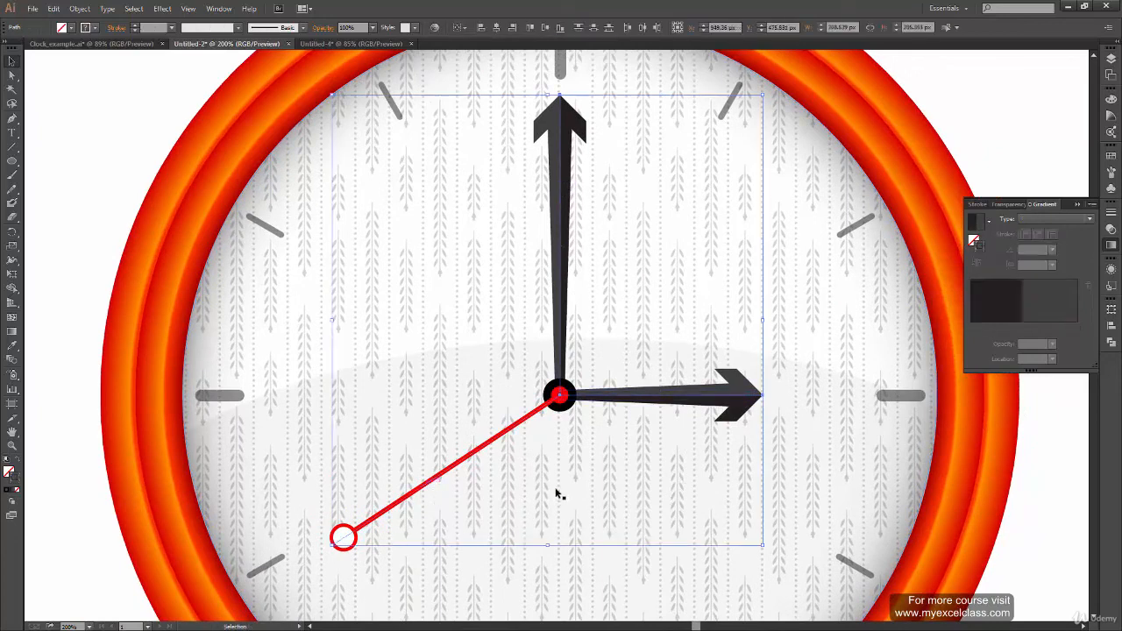
{"action": "left_click", "coordinate": [162, 9]}
{"action": "mouse_move", "coordinate": [229, 145]}
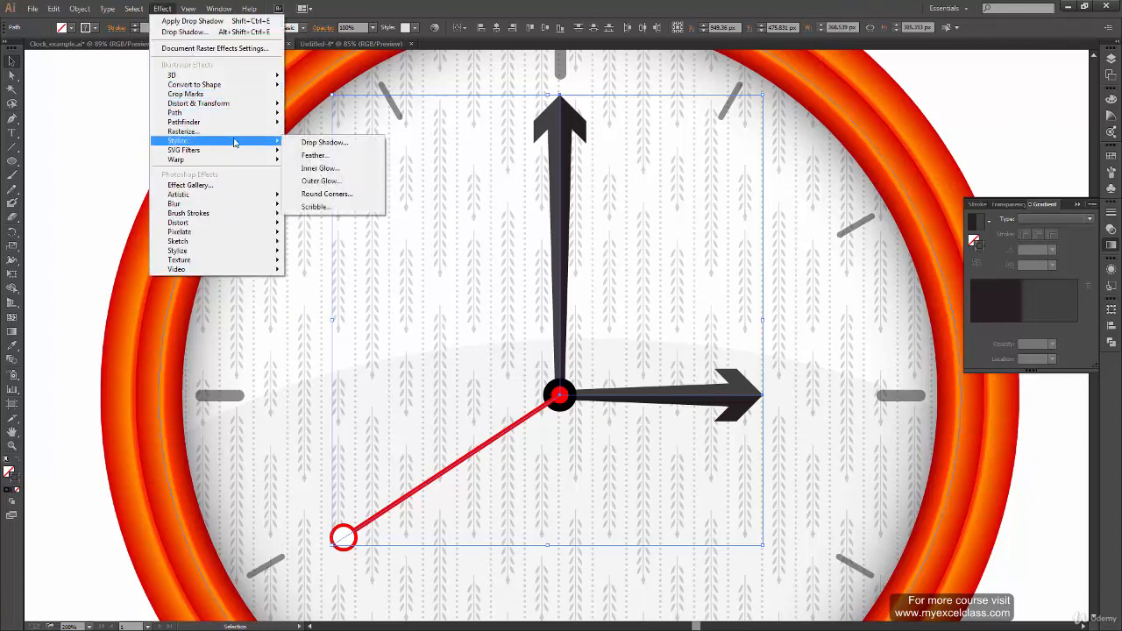
{"action": "left_click", "coordinate": [342, 144]}
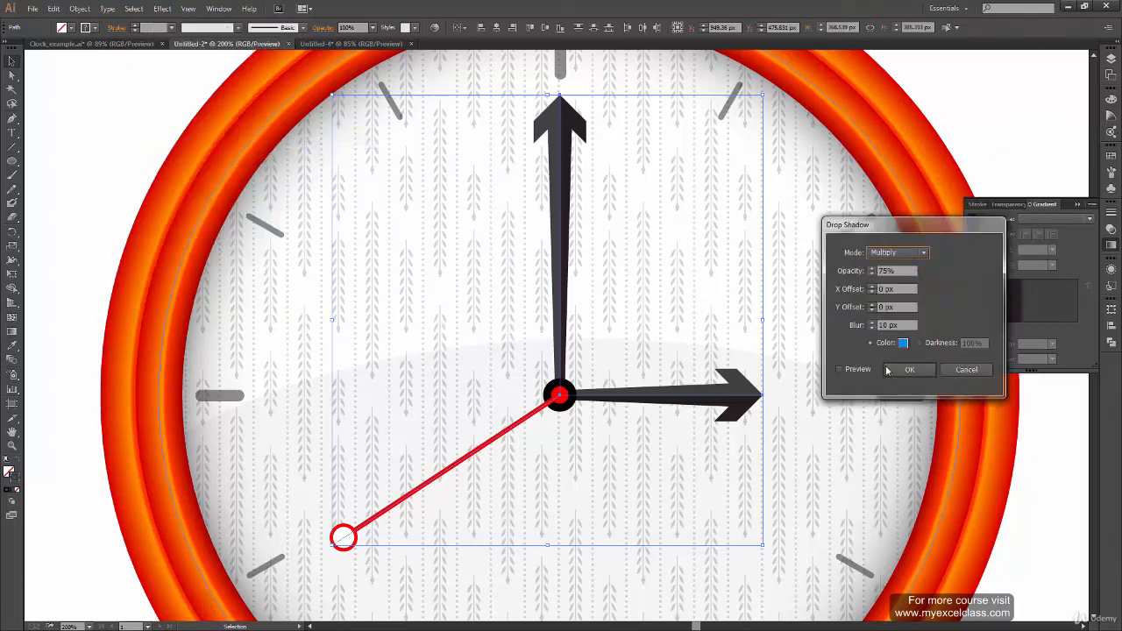
{"action": "left_click", "coordinate": [858, 370]}
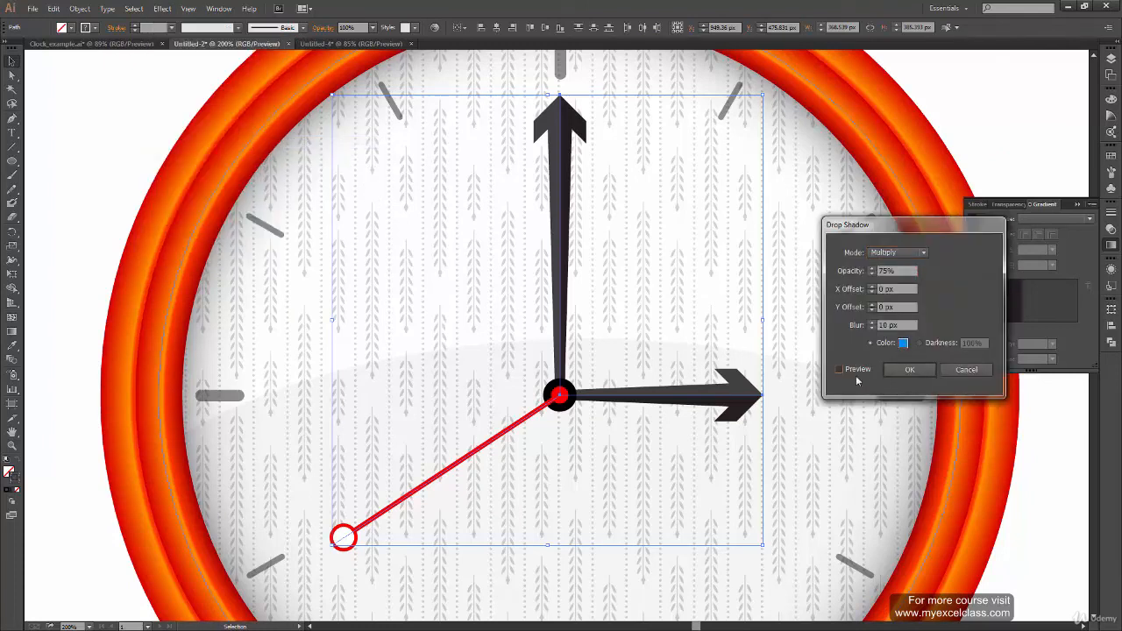
Change the hands' shadow colour to black (000000)
{"action": "left_click", "coordinate": [904, 343]}
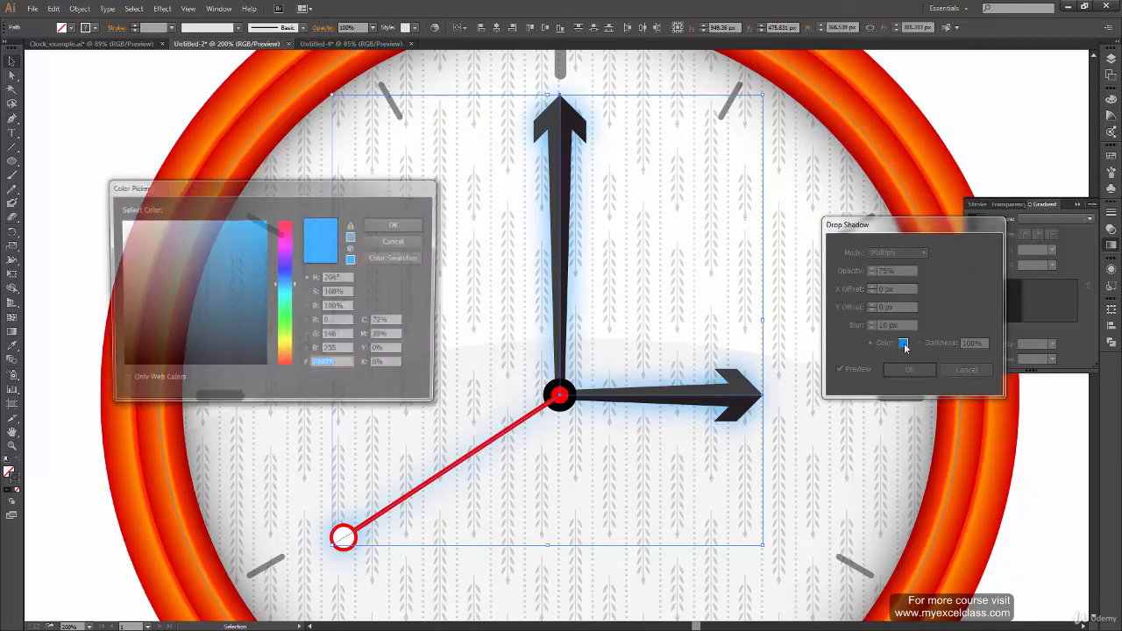
{"action": "left_click_drag", "start_coordinate": [163, 330], "coordinate": [163, 368]}
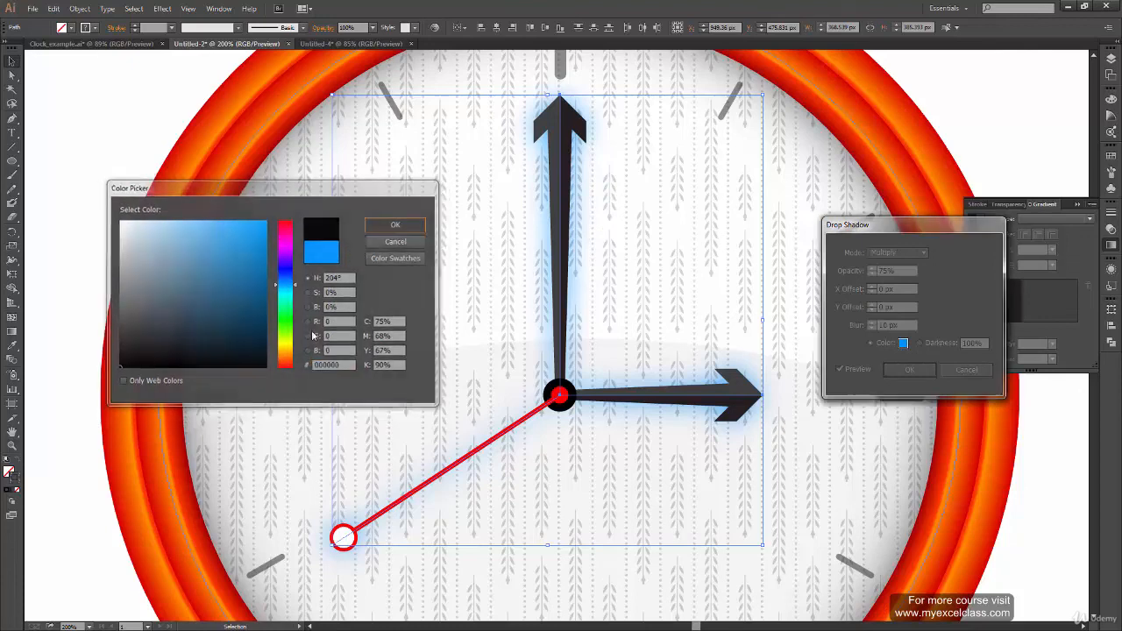
{"action": "left_click", "coordinate": [396, 225]}
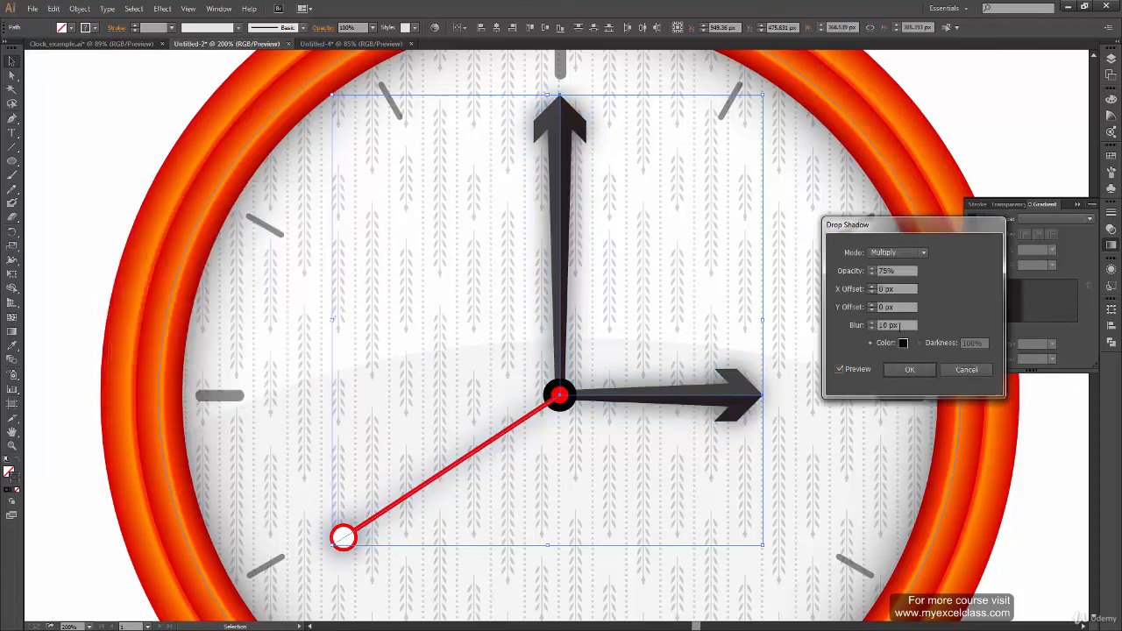
Try a 2 px blur and a 5 px Y offset for the hands' shadow
{"action": "left_click", "coordinate": [899, 326]}
{"action": "type", "text": "2"}
{"action": "left_click", "coordinate": [902, 273]}
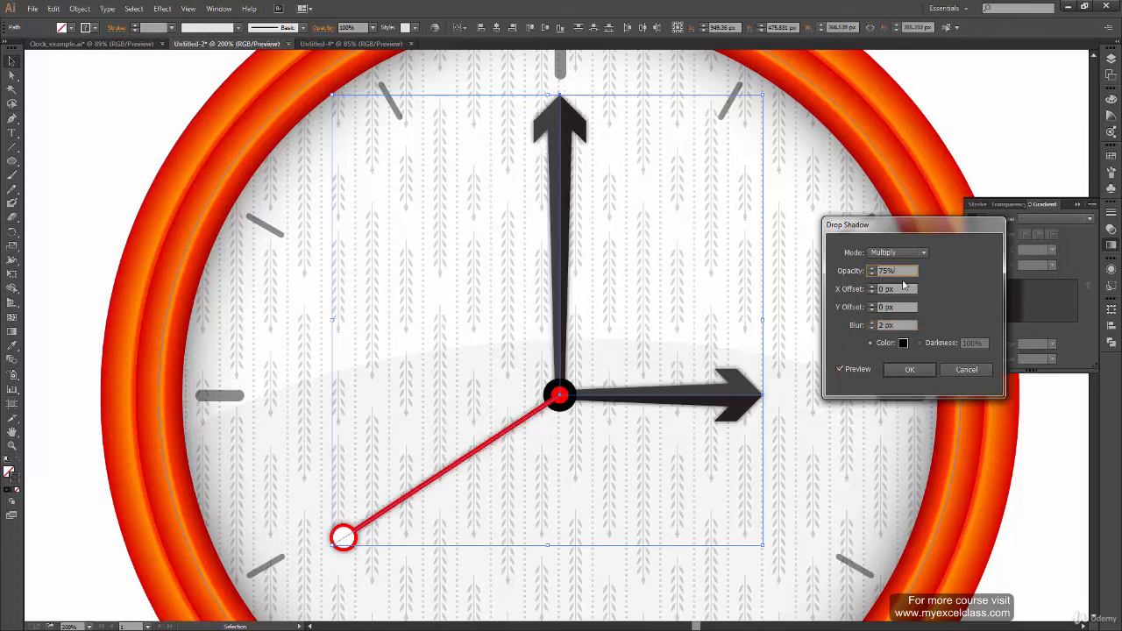
{"action": "left_click", "coordinate": [899, 288]}
{"action": "left_click", "coordinate": [898, 307]}
{"action": "type", "text": "5"}
Try a smaller 2 px Y offset and a 1 px blur for the hands' shadow
{"action": "left_click", "coordinate": [907, 290]}
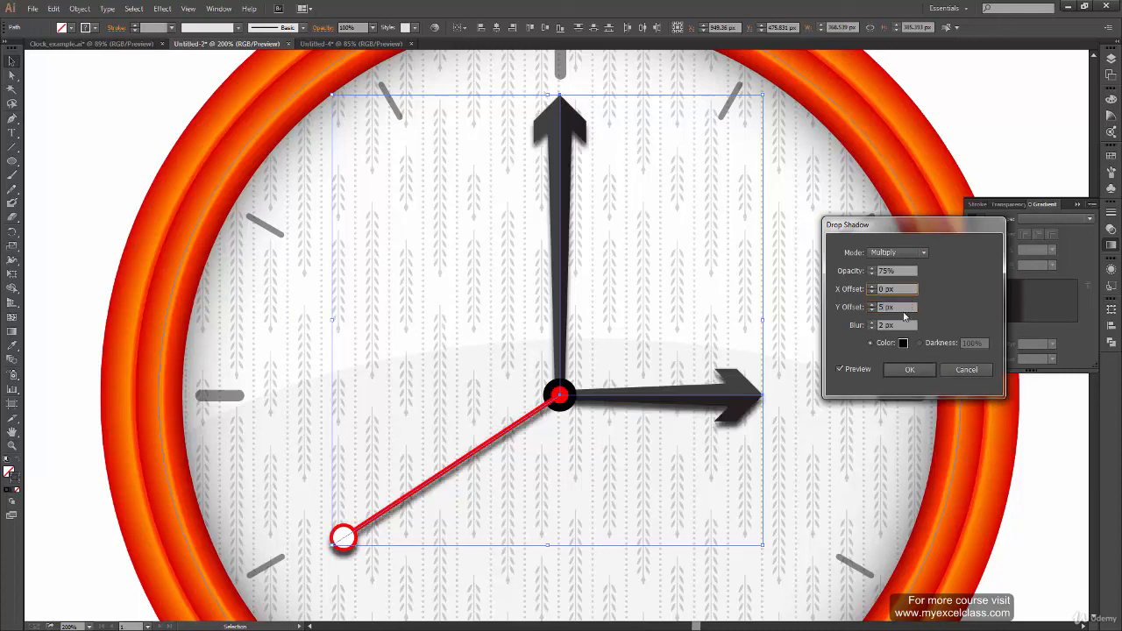
{"action": "key", "text": "Tab"}
{"action": "type", "text": "2"}
{"action": "key", "text": "Tab"}
{"action": "type", "text": "1"}
Set the hands' shadow to a 3 px Y offset and 1.5 px blur, apply it and deselect the hands
{"action": "left_click", "coordinate": [907, 290]}
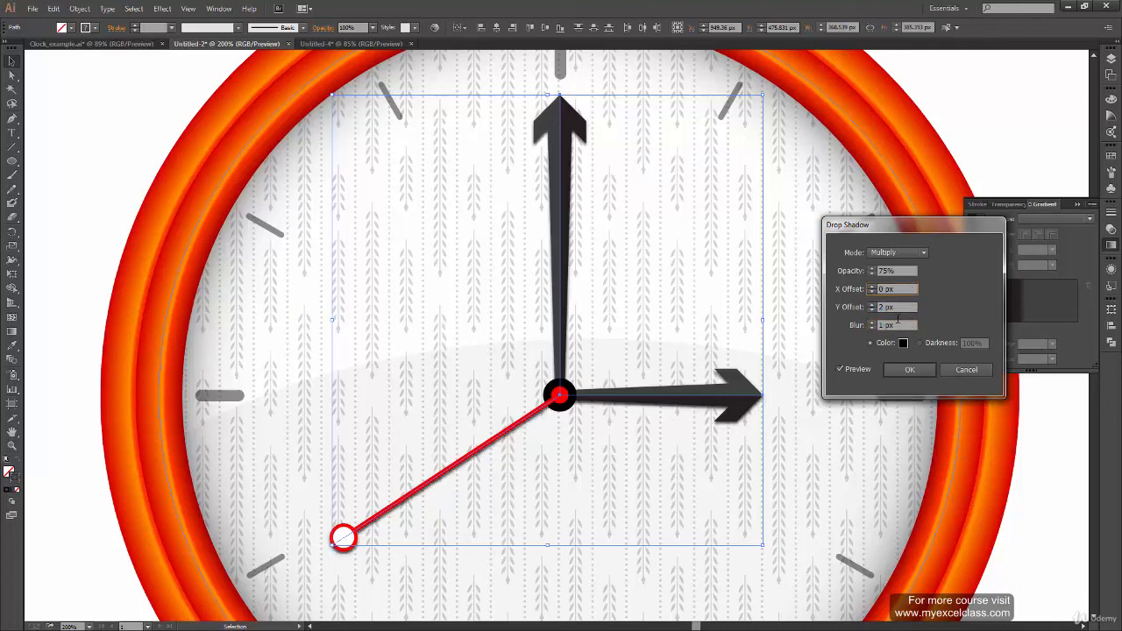
{"action": "key", "text": "Tab"}
{"action": "type", "text": "3"}
{"action": "key", "text": "Tab"}
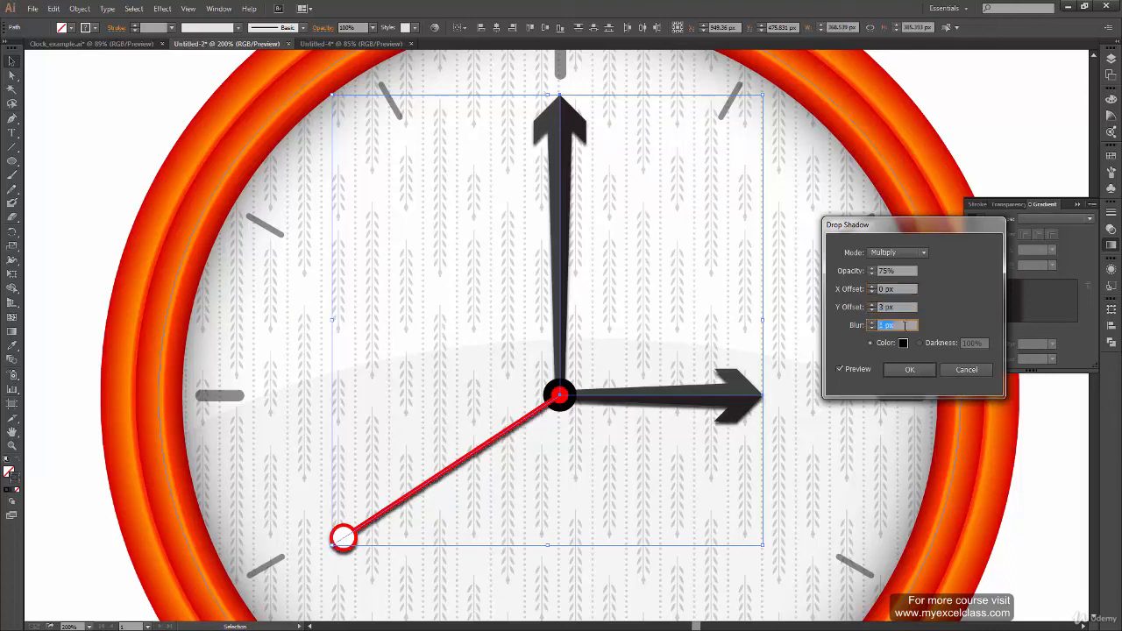
{"action": "type", "text": "1.5"}
{"action": "key", "text": "Tab"}
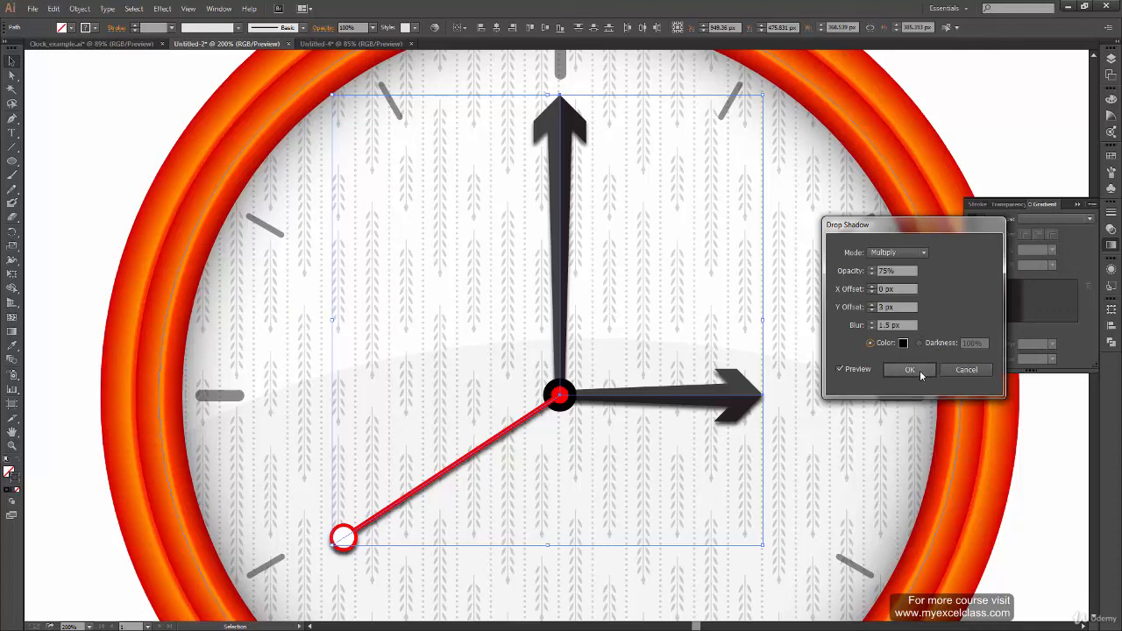
{"action": "left_click", "coordinate": [920, 370]}
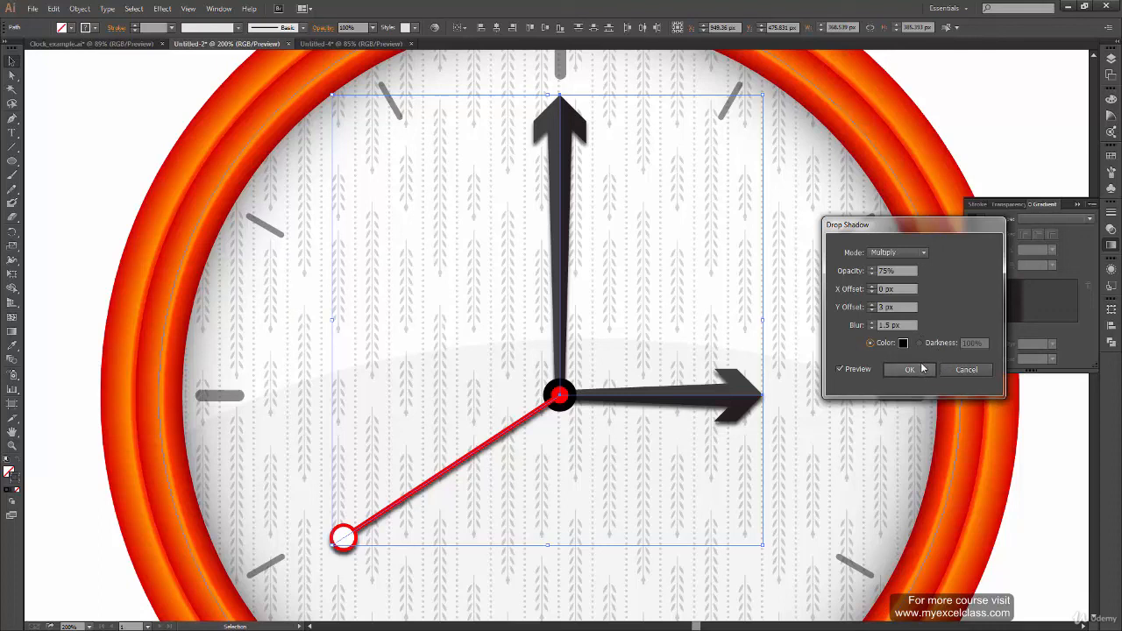
{"action": "left_click", "coordinate": [67, 265]}
Apply the same drop shadow to the black circle at the clock's centre and deselect it
{"action": "left_click", "coordinate": [562, 411]}
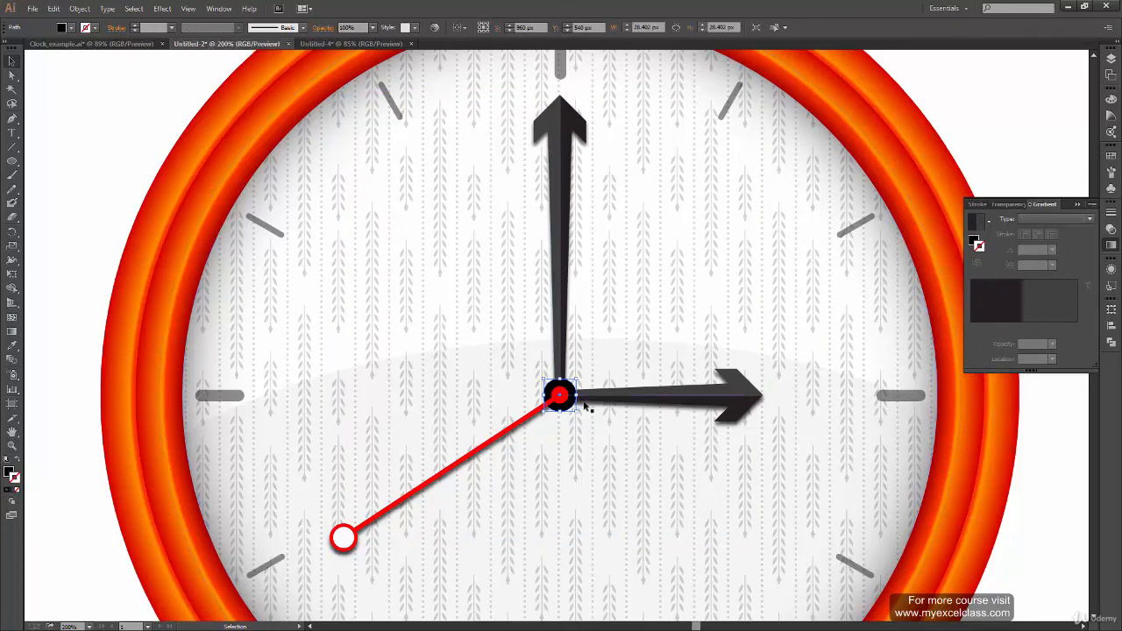
{"action": "left_click", "coordinate": [162, 8]}
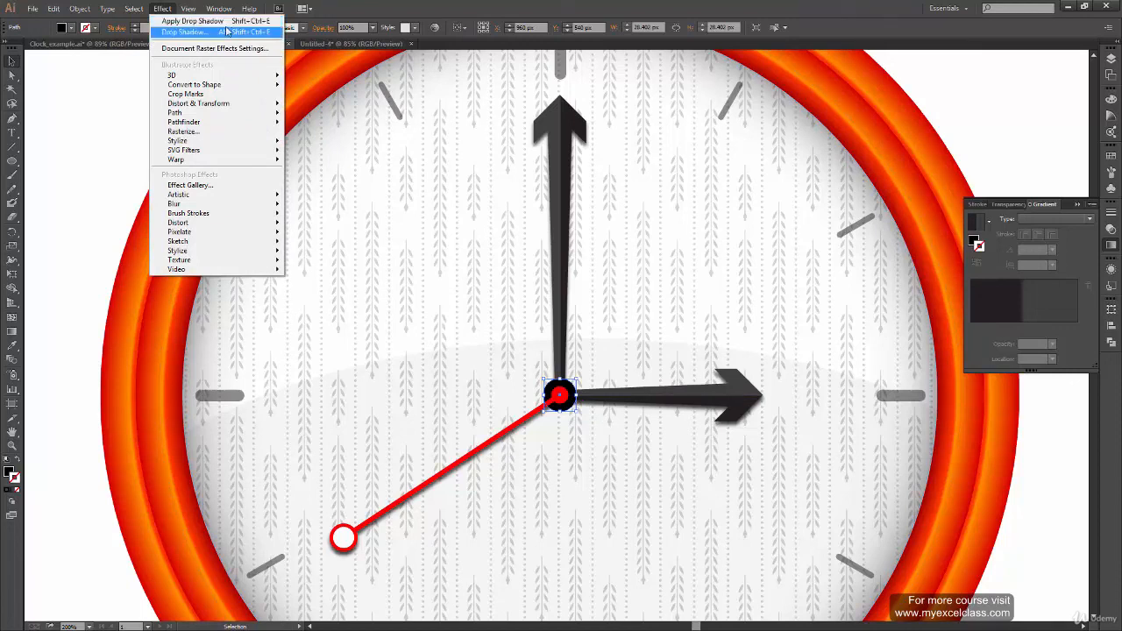
{"action": "left_click", "coordinate": [191, 23]}
{"action": "left_click", "coordinate": [32, 223]}
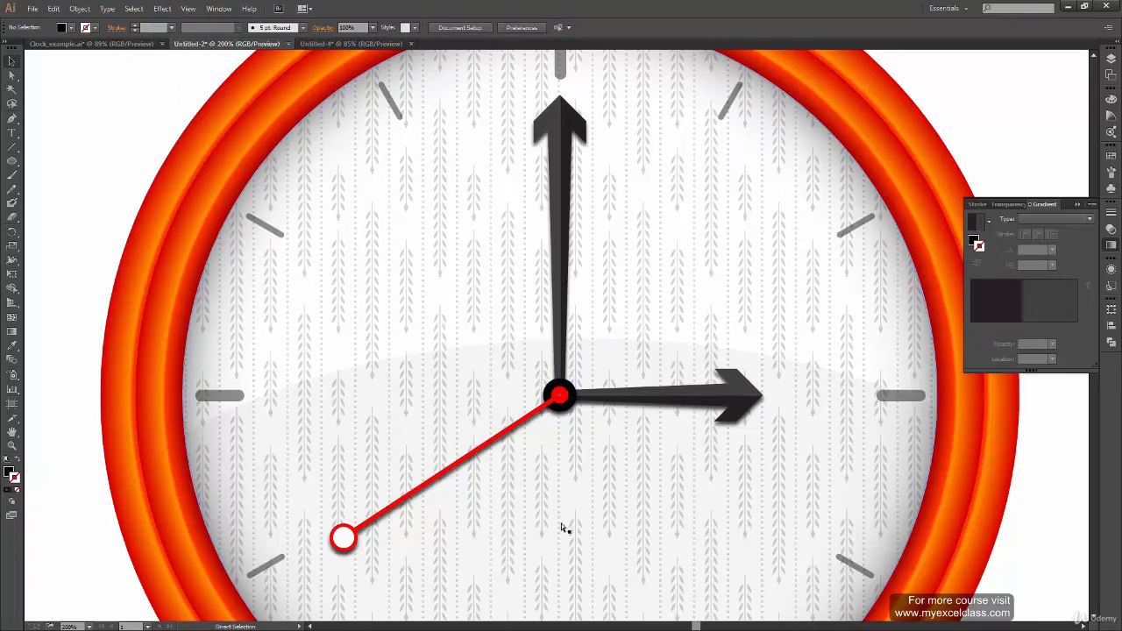
Select the outer orange ring of the clock frame and start a Drop Shadow effect on it with Preview on
{"action": "key", "text": "ctrl+0"}
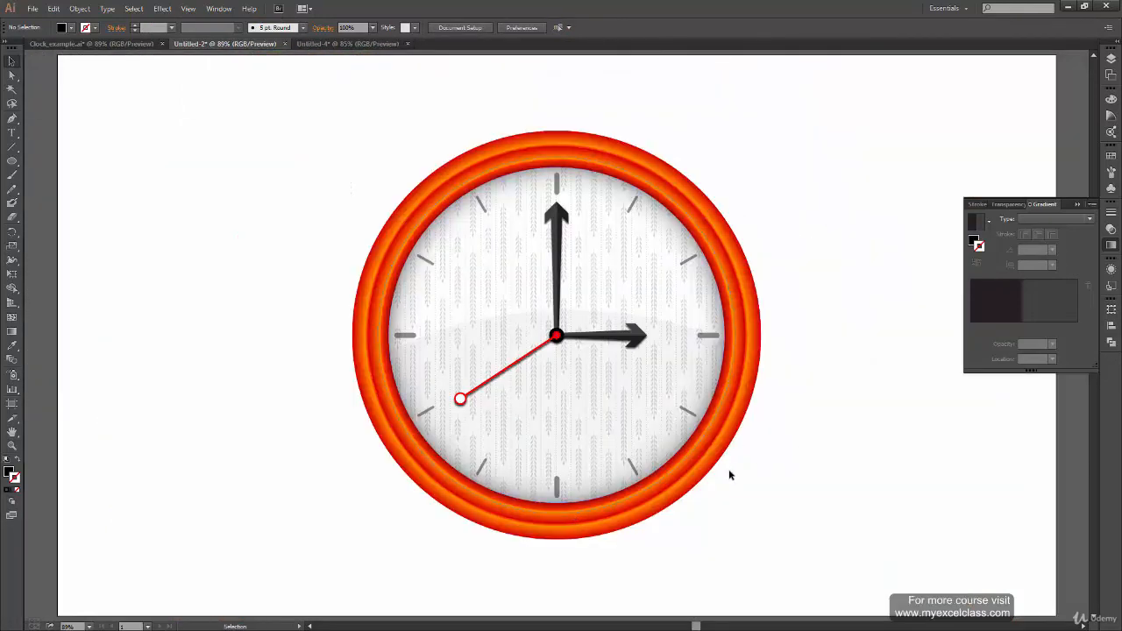
{"action": "left_click", "coordinate": [652, 506]}
{"action": "left_click", "coordinate": [775, 507]}
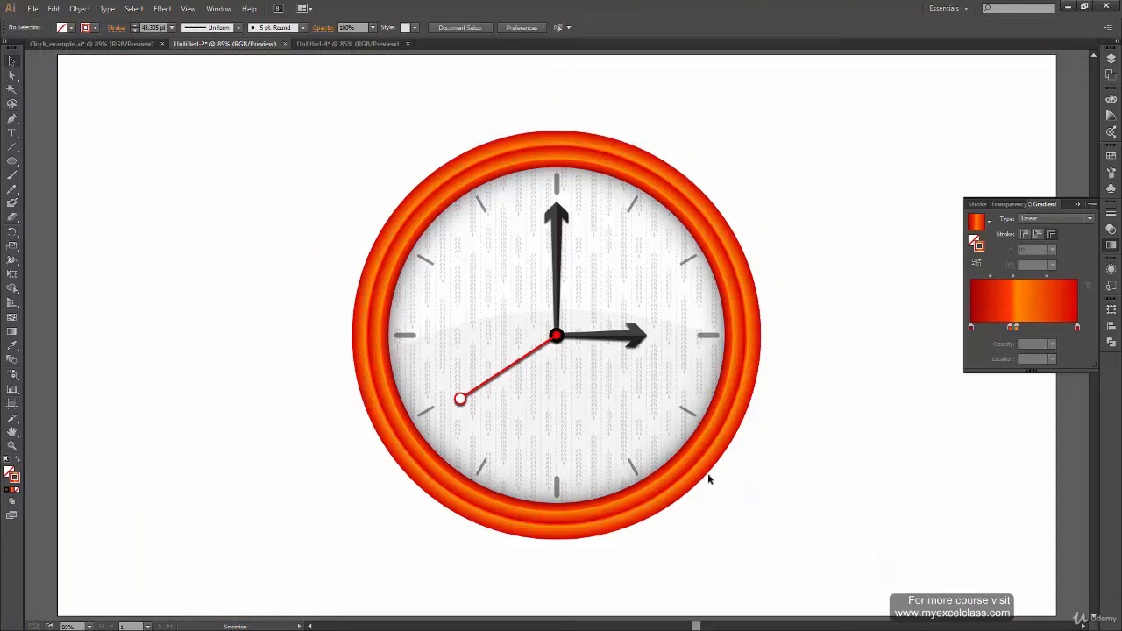
{"action": "left_click", "coordinate": [669, 494]}
{"action": "left_click", "coordinate": [162, 8]}
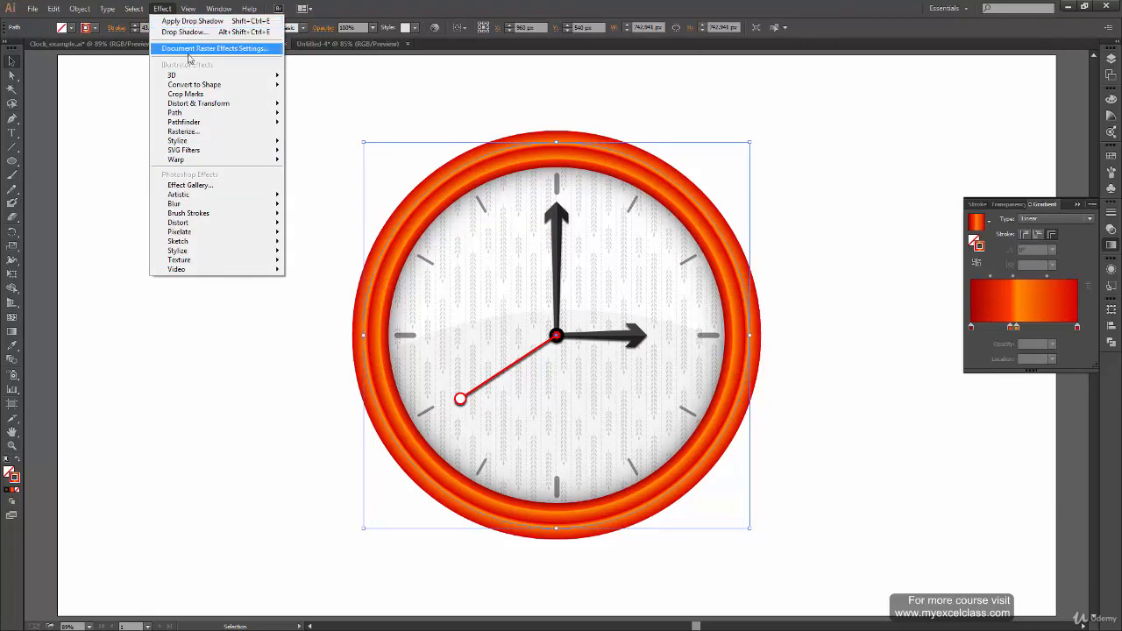
{"action": "mouse_move", "coordinate": [271, 143]}
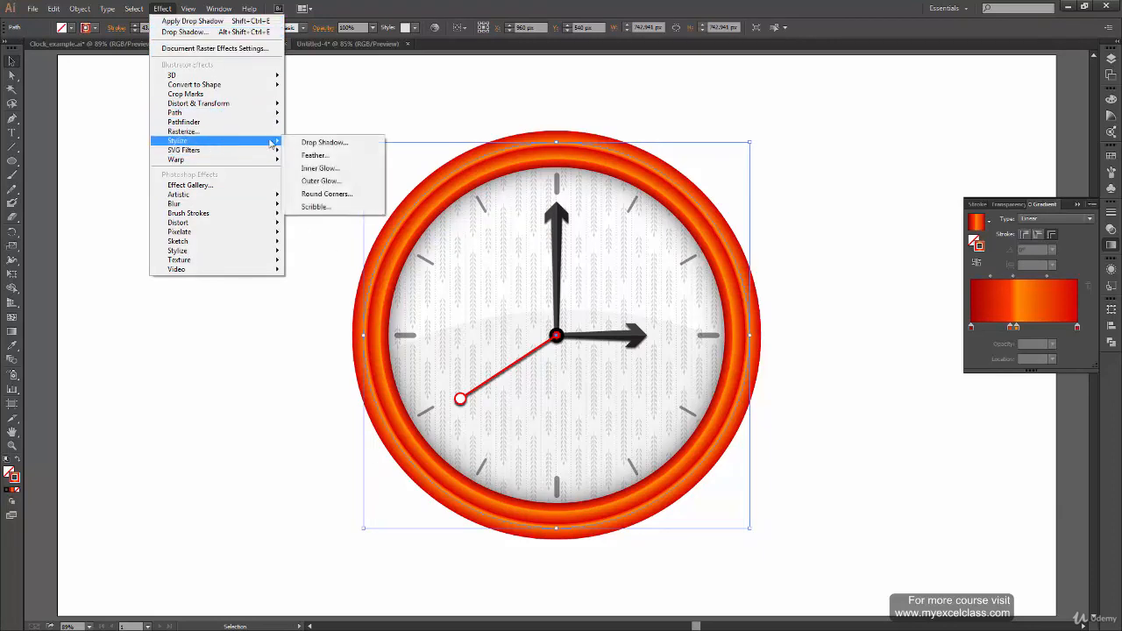
{"action": "left_click", "coordinate": [323, 142]}
{"action": "left_click", "coordinate": [849, 371]}
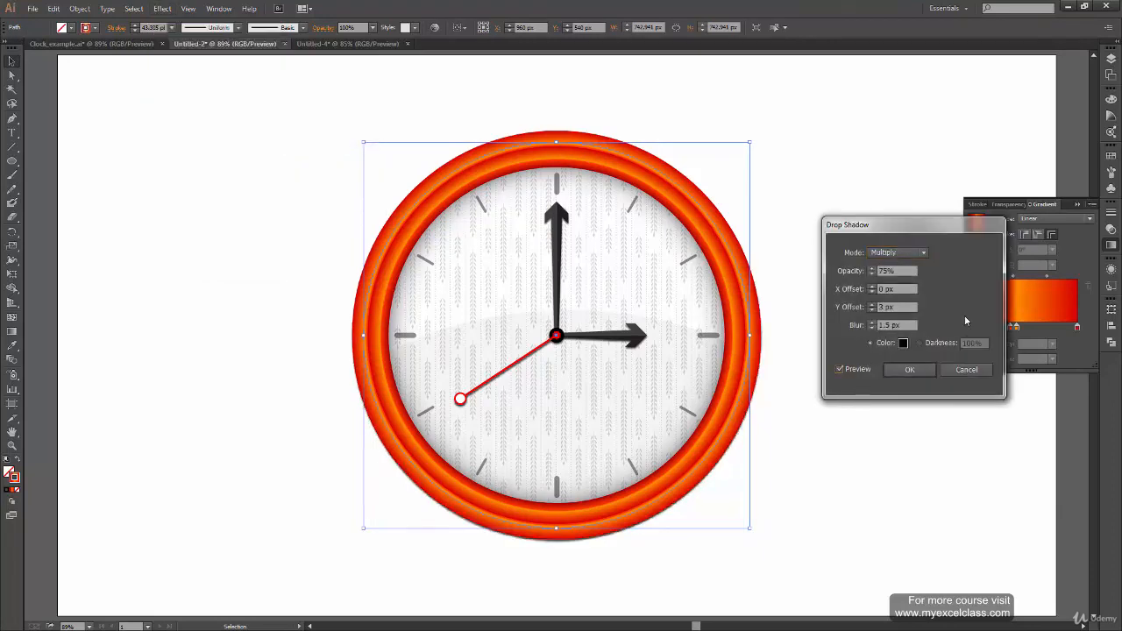
Set the ring's shadow to 5 px blur, 7 px Y offset and 50% opacity, apply it and deselect the ring
{"action": "double_click", "coordinate": [907, 325]}
{"action": "type", "text": "5"}
{"action": "double_click", "coordinate": [902, 306]}
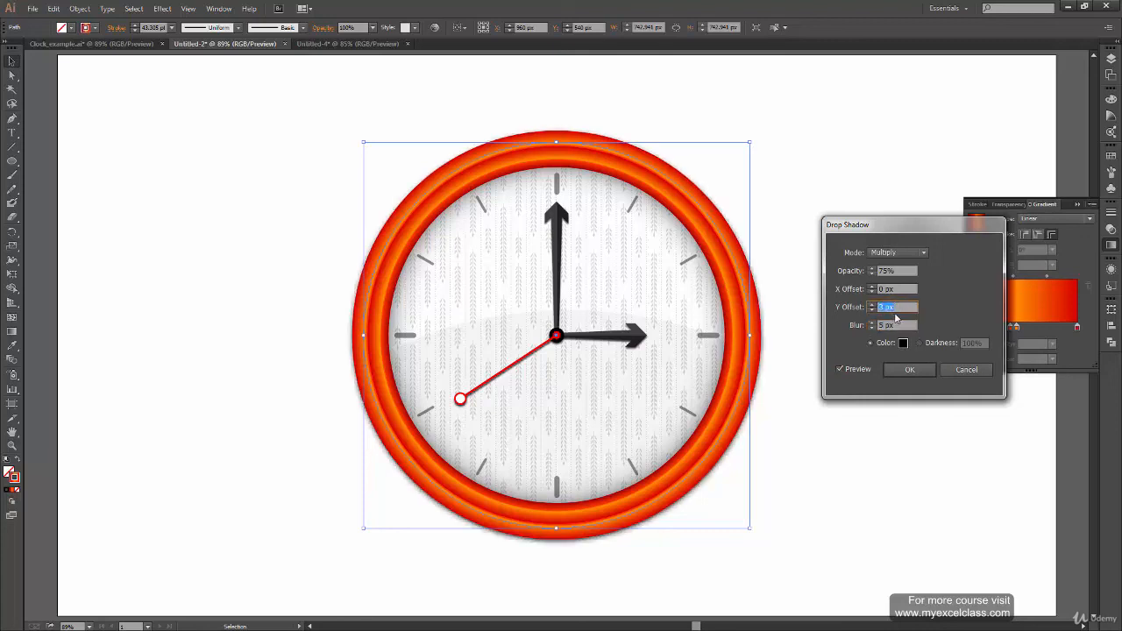
{"action": "type", "text": "7"}
{"action": "left_click", "coordinate": [911, 289]}
{"action": "double_click", "coordinate": [903, 270]}
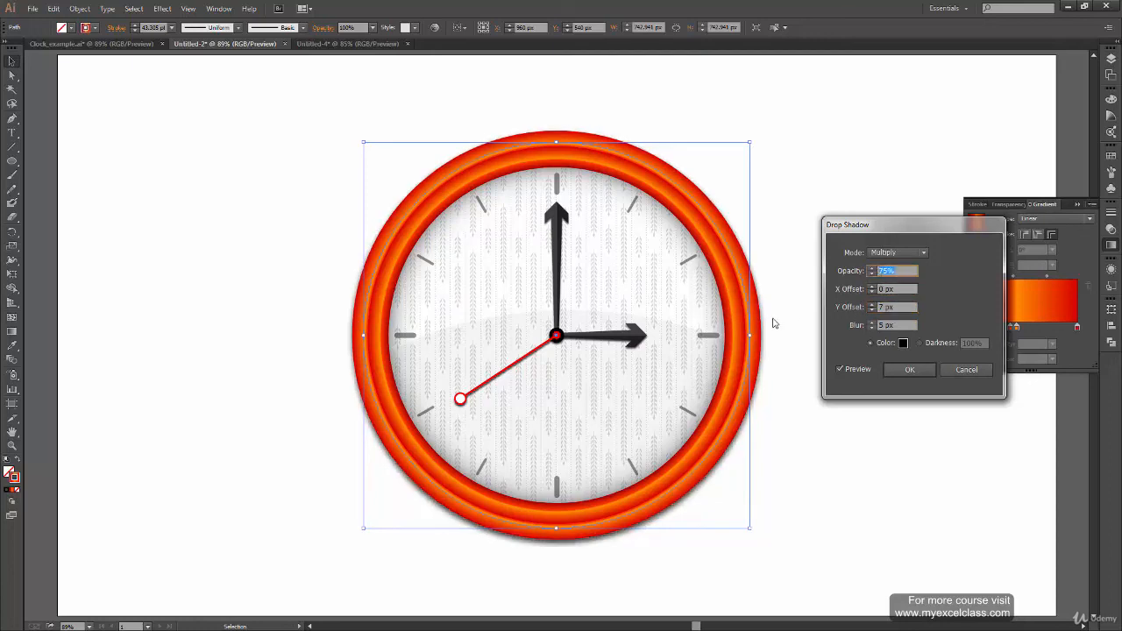
{"action": "type", "text": "50"}
{"action": "key", "text": "Tab"}
{"action": "left_click", "coordinate": [911, 370]}
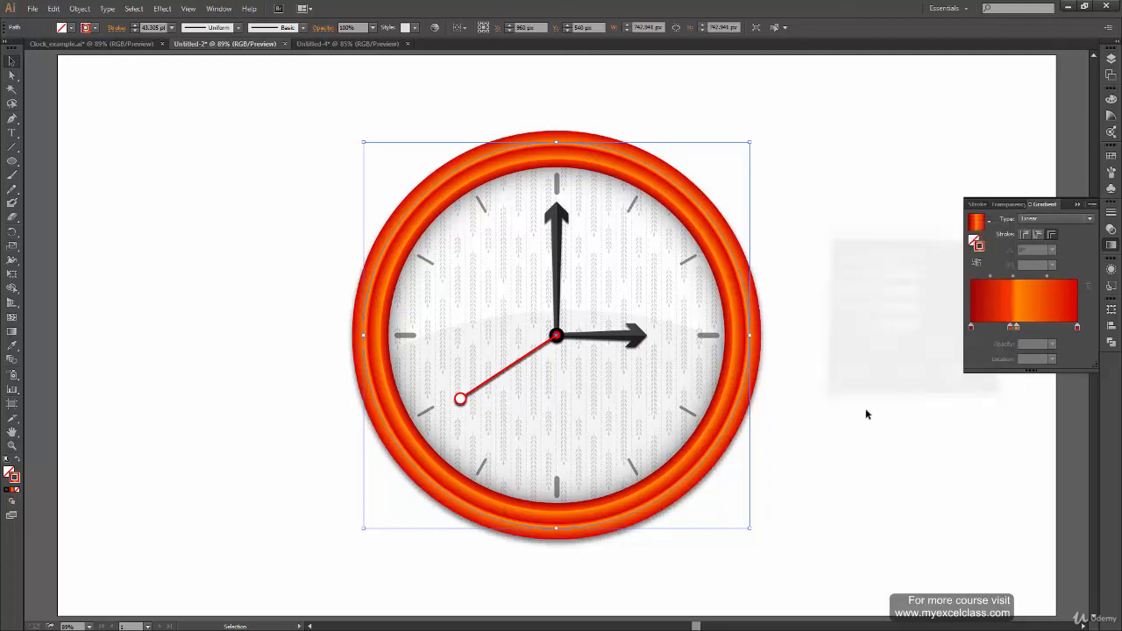
{"action": "left_click", "coordinate": [872, 422]}
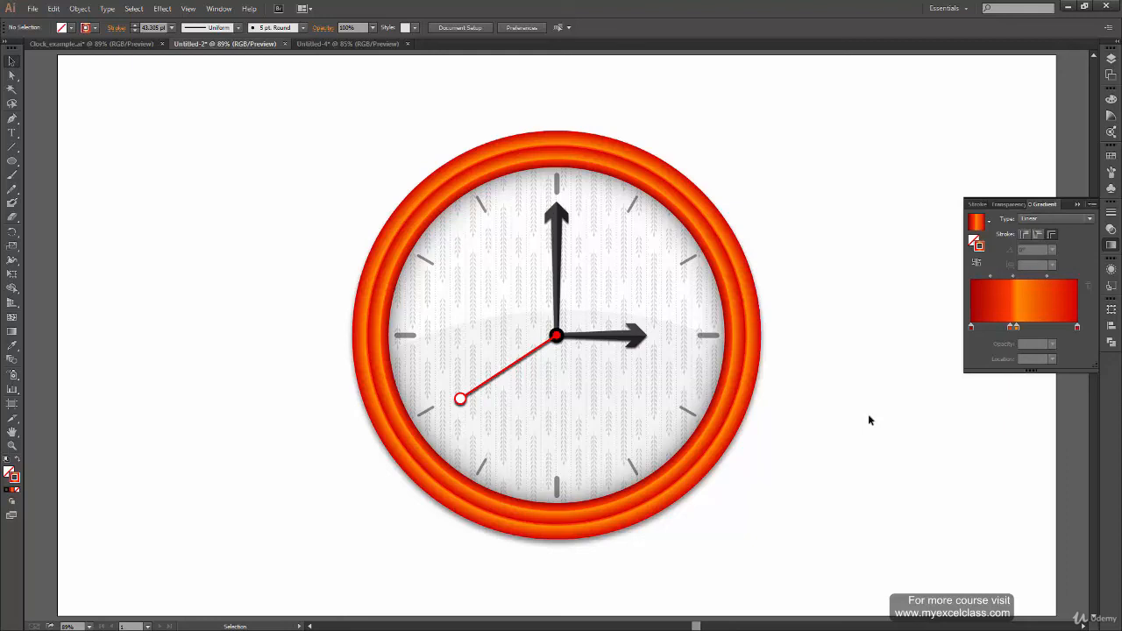
Compare the frame, face and hands of the clock in Untitled-2 with those in Clock_example.ai
{"action": "left_click", "coordinate": [93, 43]}
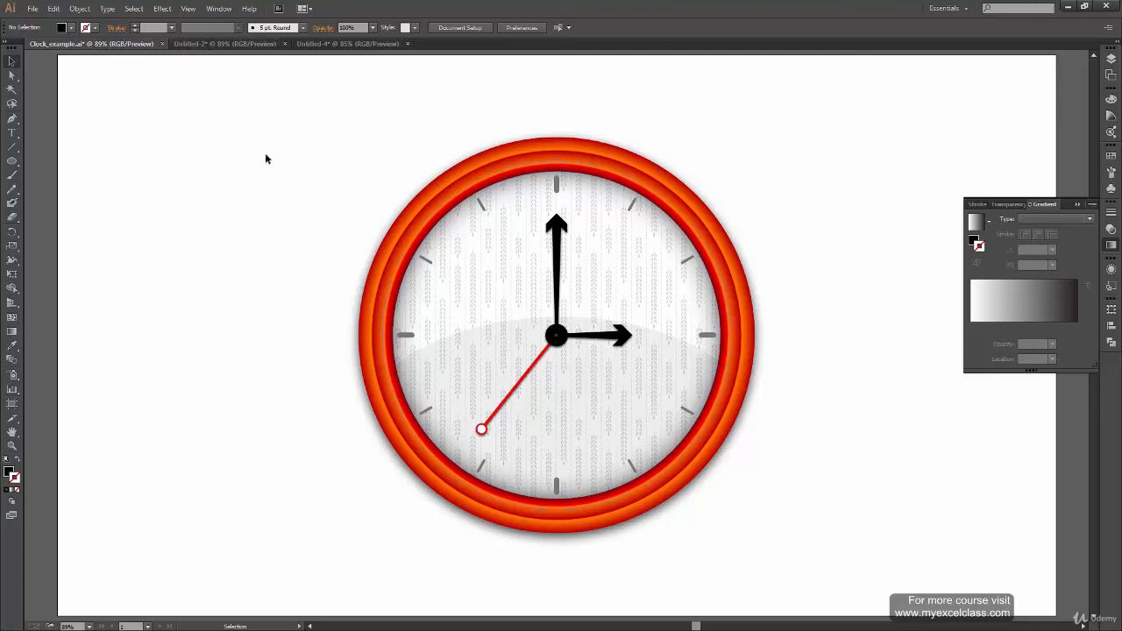
{"action": "left_click", "coordinate": [224, 42]}
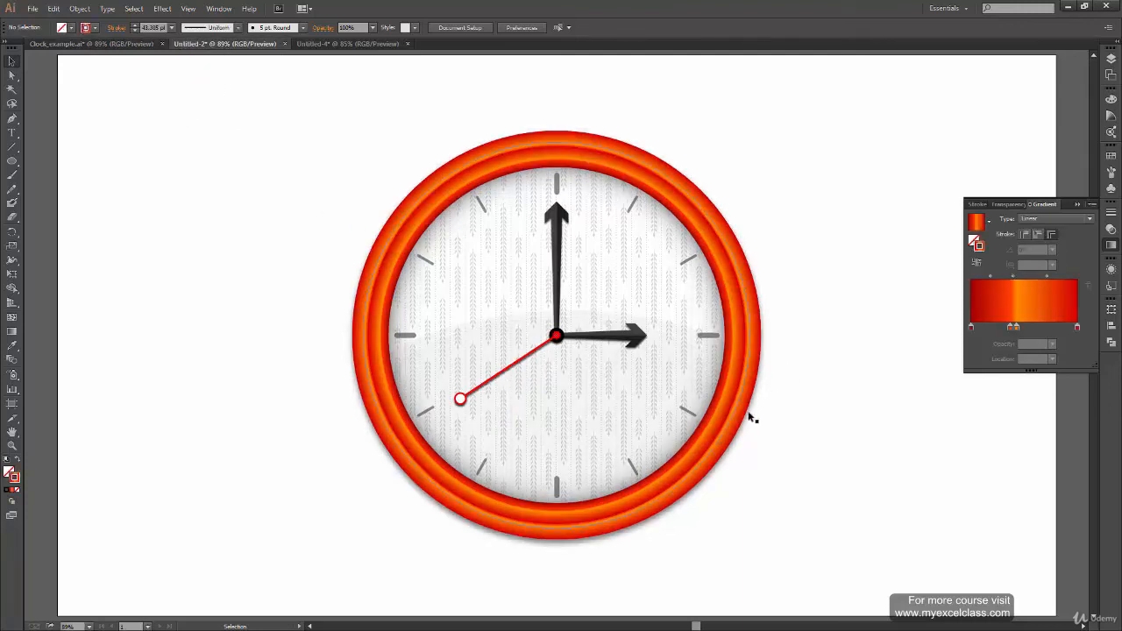
{"action": "left_click", "coordinate": [96, 43]}
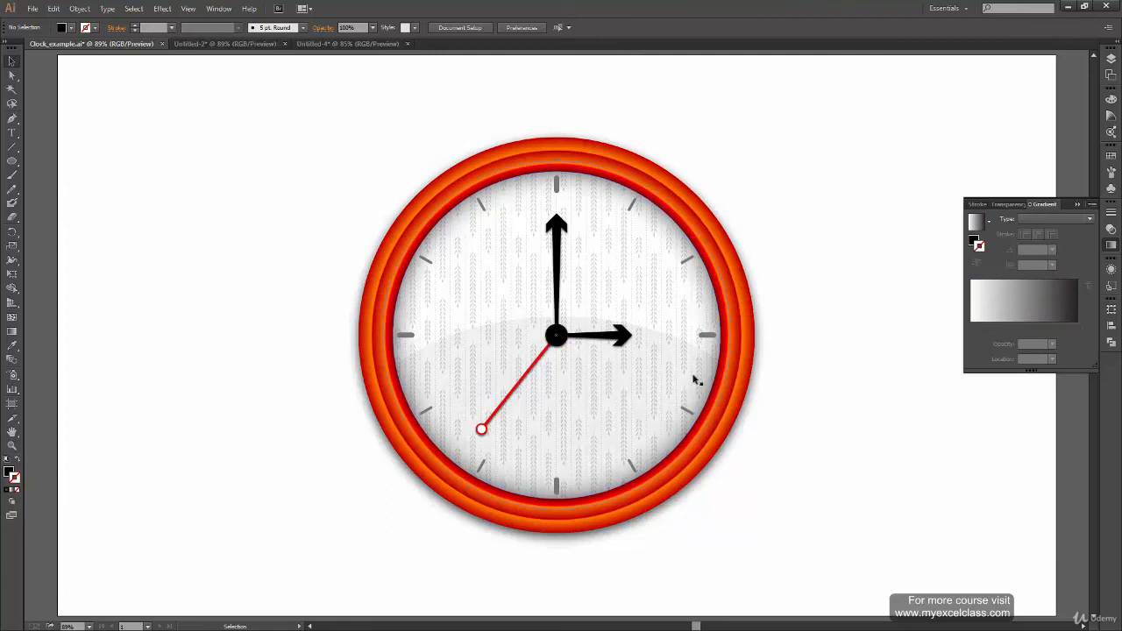
{"action": "left_click", "coordinate": [230, 44]}
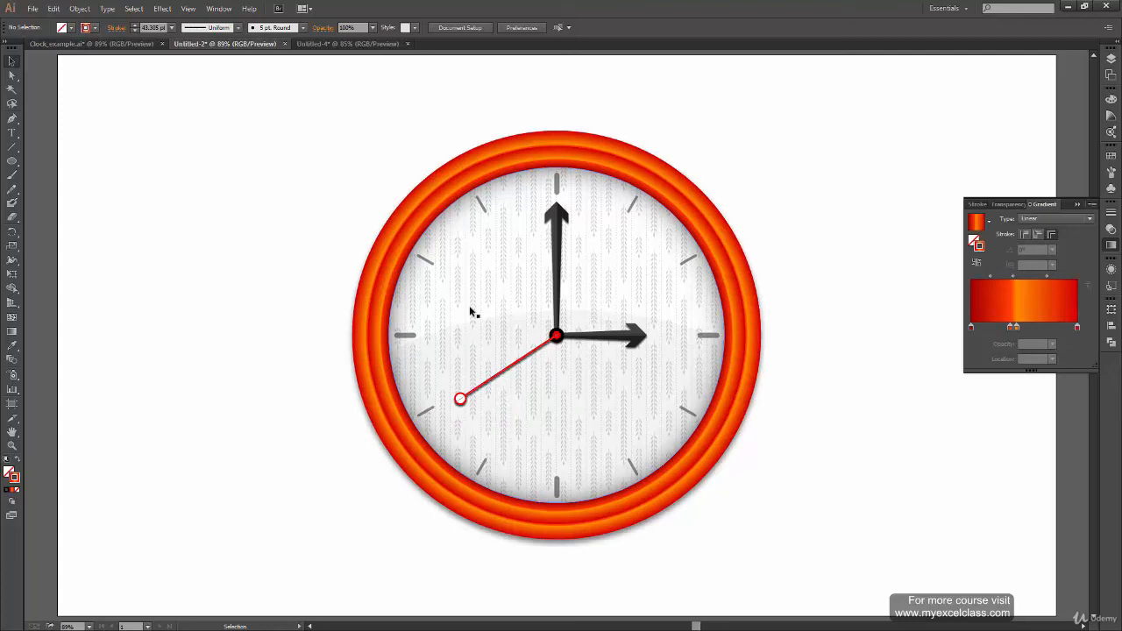
{"action": "left_click", "coordinate": [93, 43]}
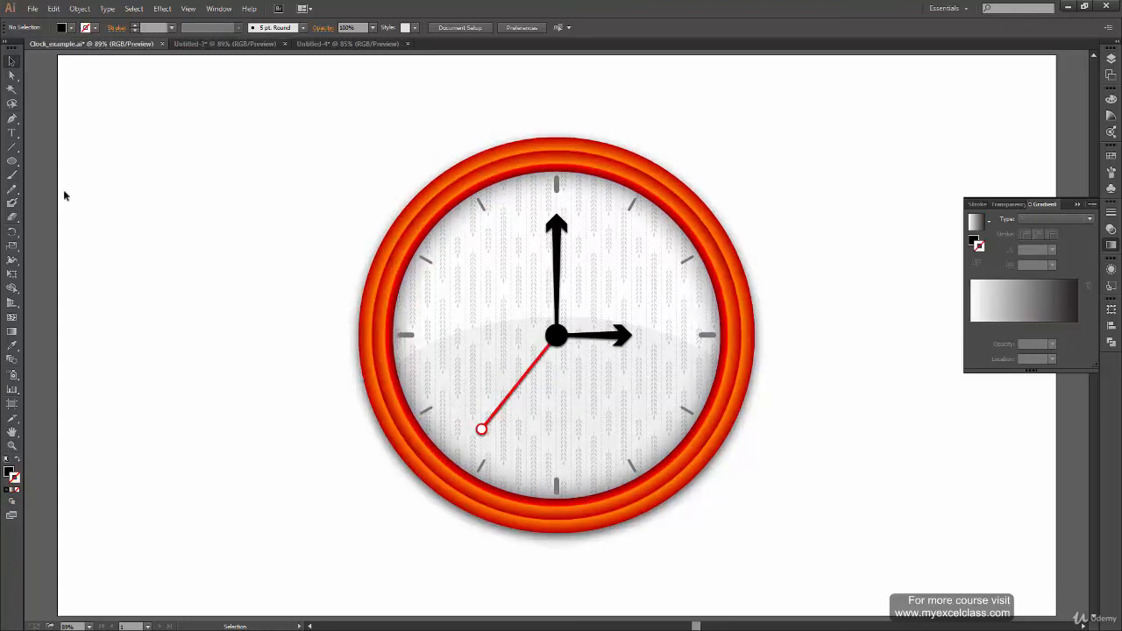
{"action": "left_click", "coordinate": [220, 44]}
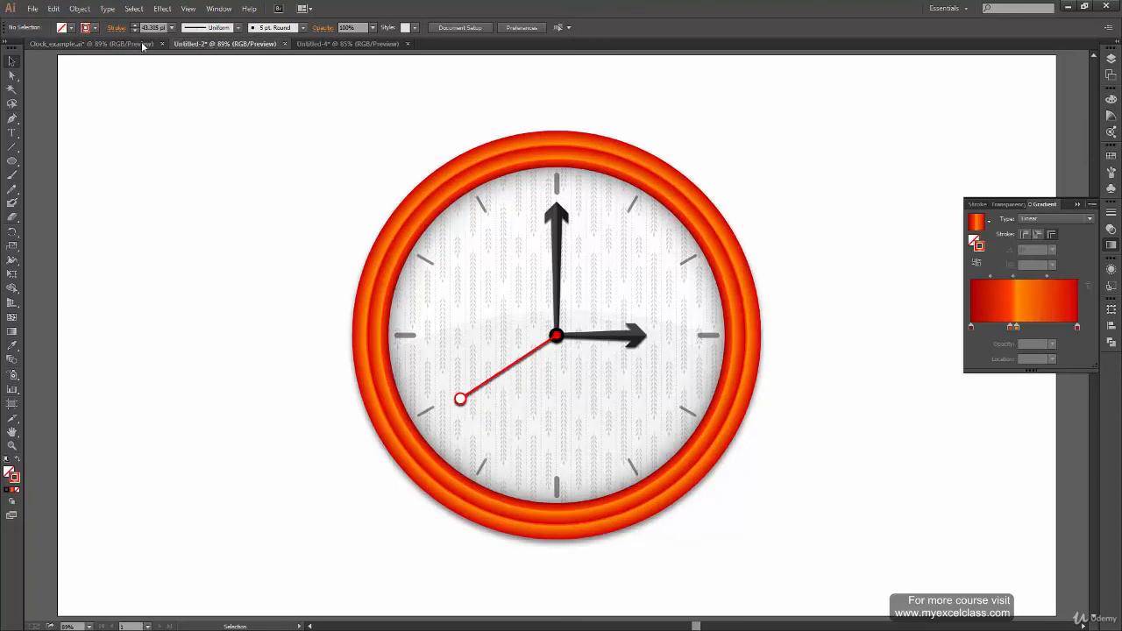
{"action": "left_click", "coordinate": [136, 44]}
{"action": "left_click", "coordinate": [210, 43]}
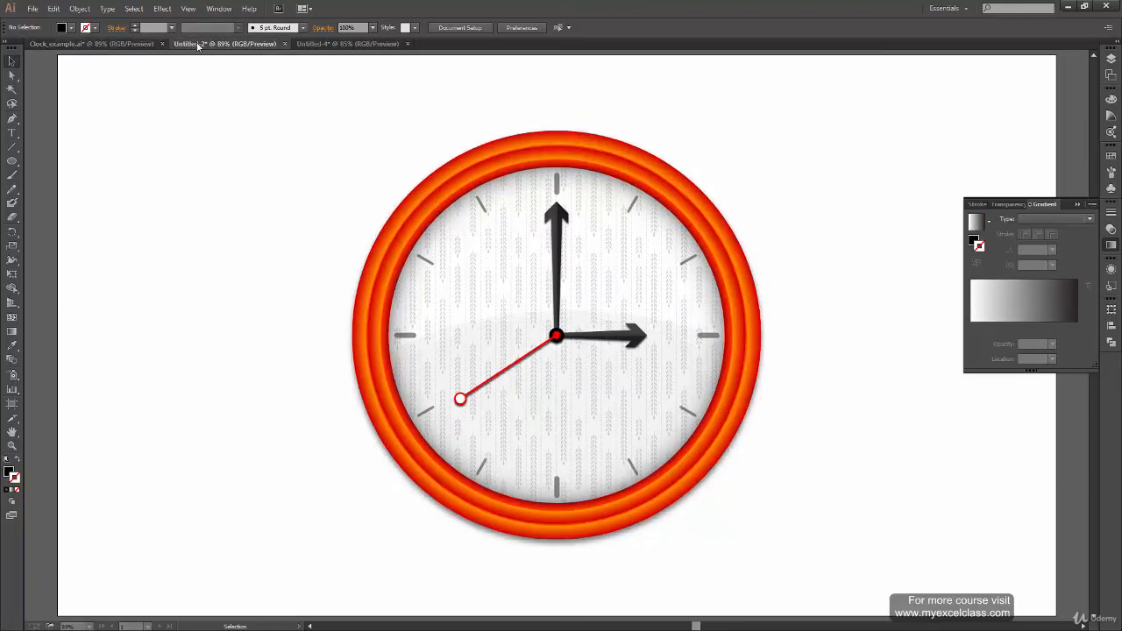
{"action": "left_click", "coordinate": [136, 44]}
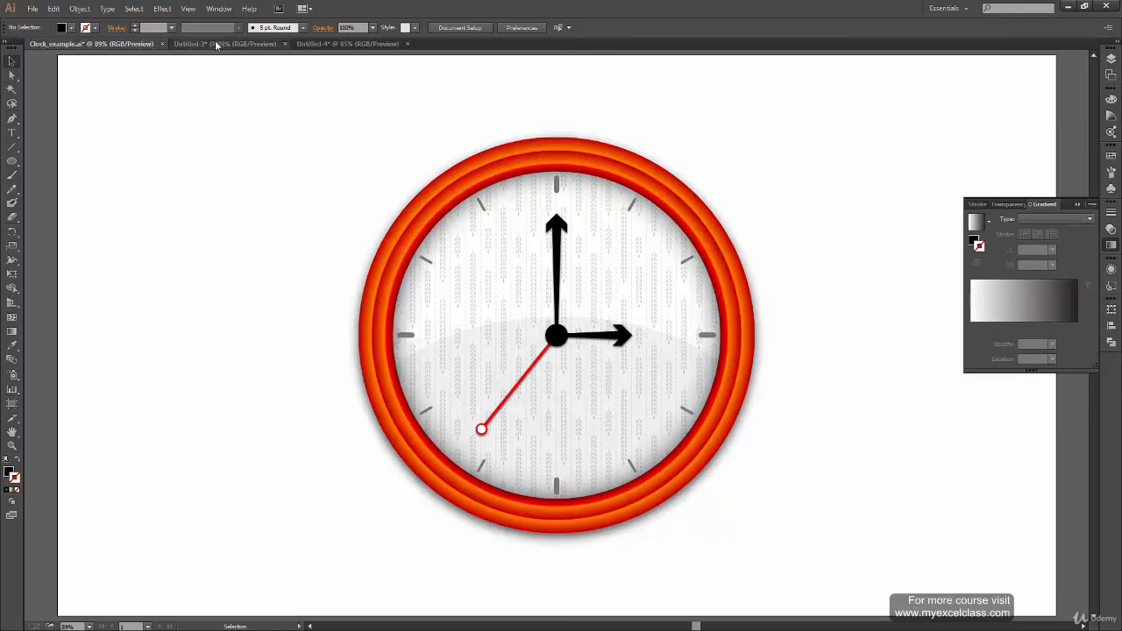
{"action": "left_click", "coordinate": [215, 44]}
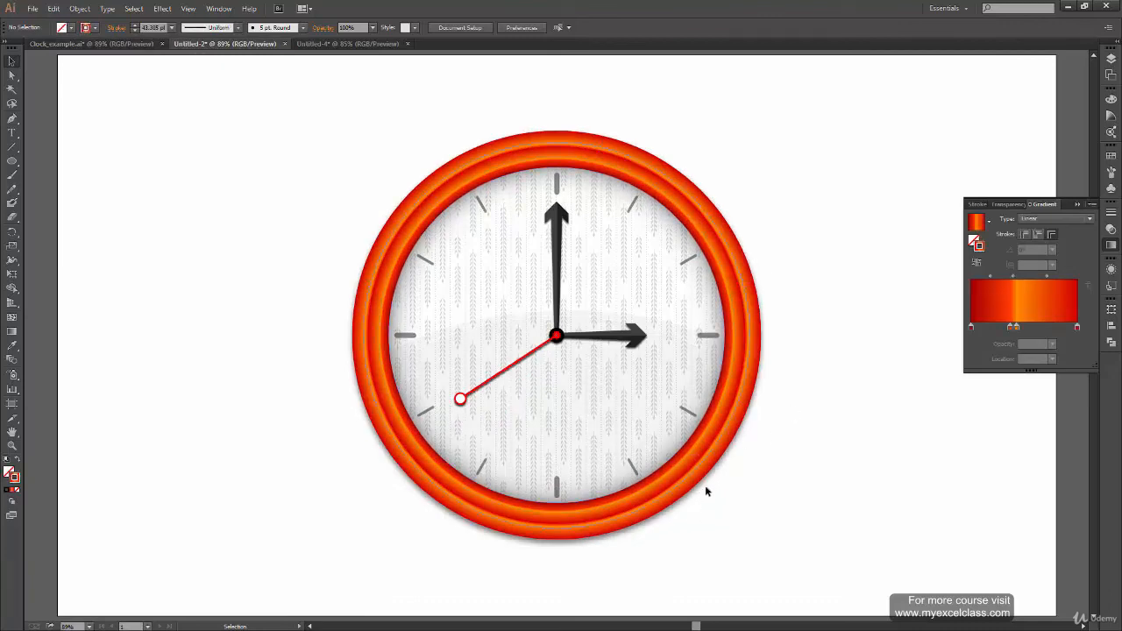